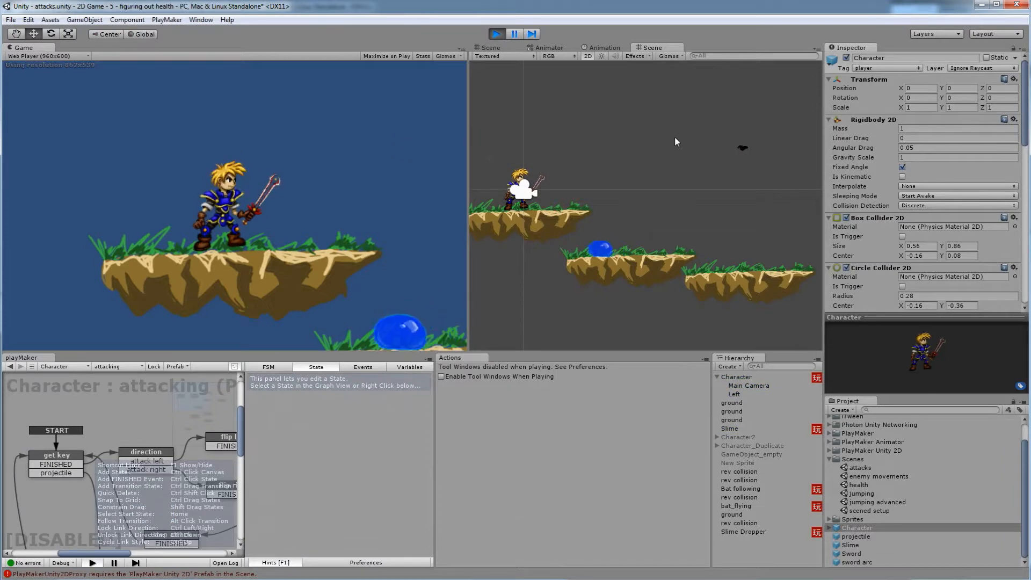
Playtest the character's attack on the starting platform, turning and firing projectiles while facing both directions.
{"action": "key", "text": "Left"}
{"action": "key", "text": "Right"}
{"action": "key", "text": "f"}
{"action": "key", "text": "f"}
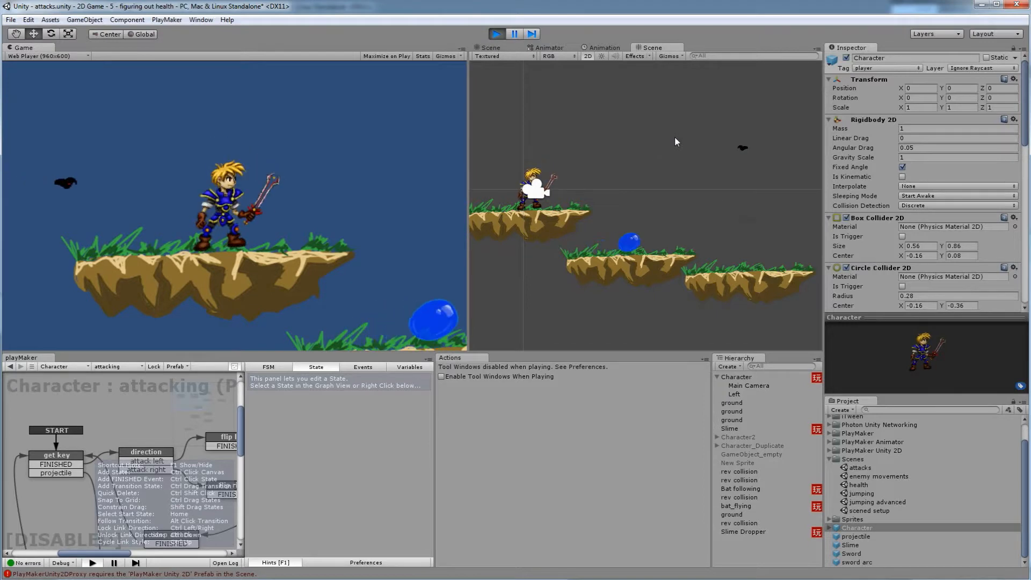
{"action": "key", "text": "f"}
{"action": "key", "text": "Left"}
{"action": "key", "text": "Right"}
{"action": "key", "text": "f"}
{"action": "key", "text": "f"}
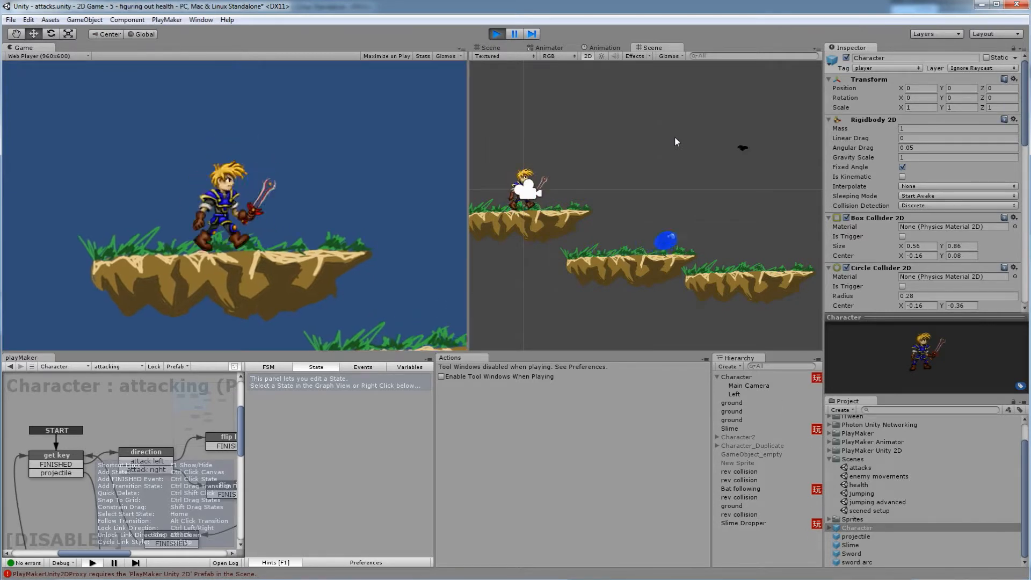
{"action": "key", "text": "f"}
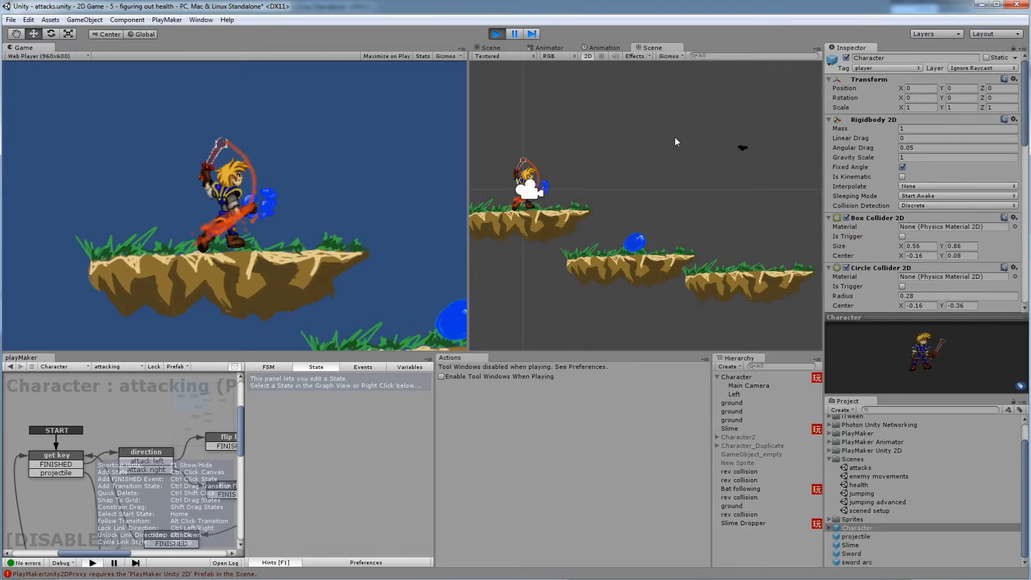
{"action": "key", "text": "f"}
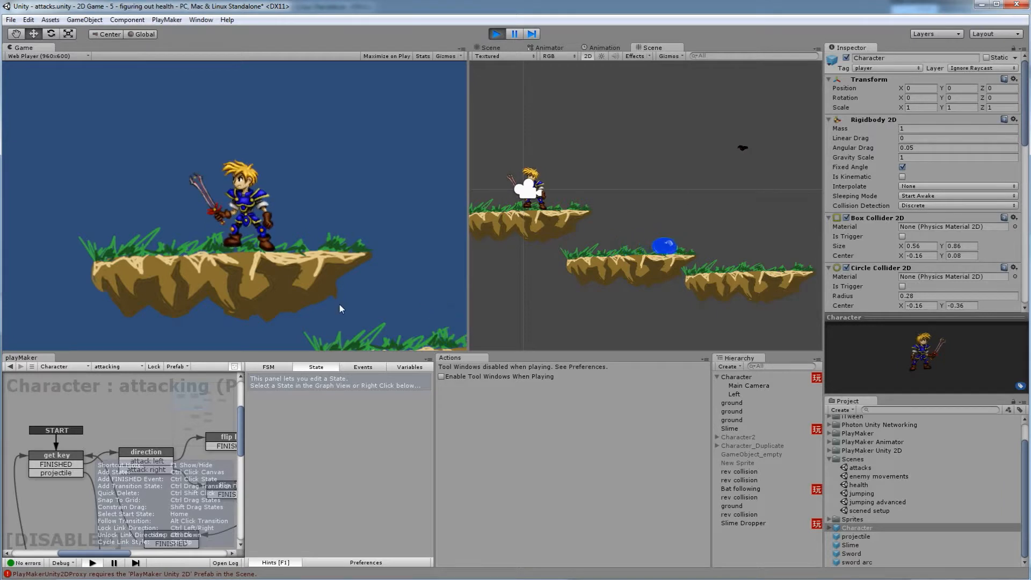
{"action": "key", "text": "f"}
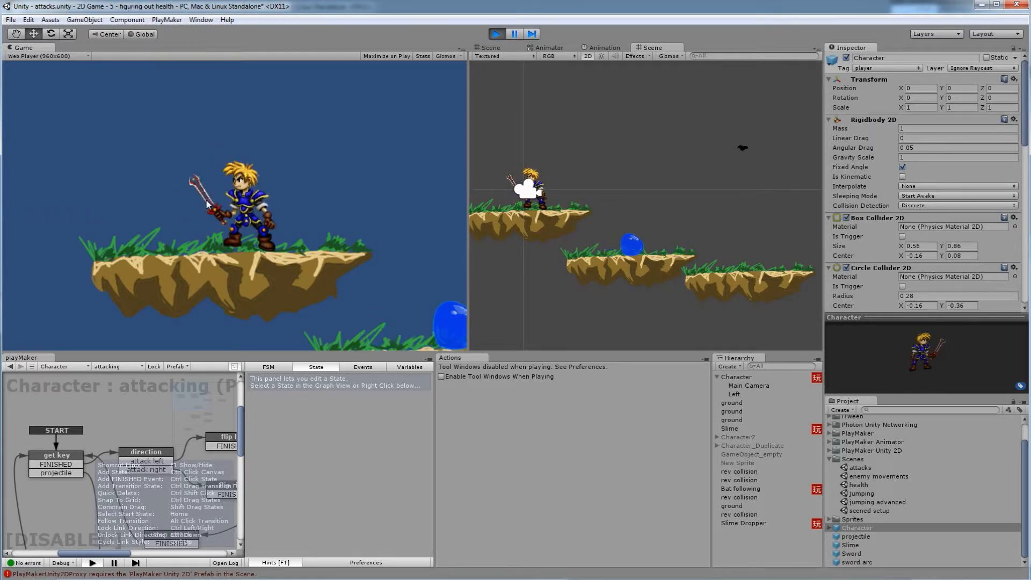
{"action": "key", "text": "f"}
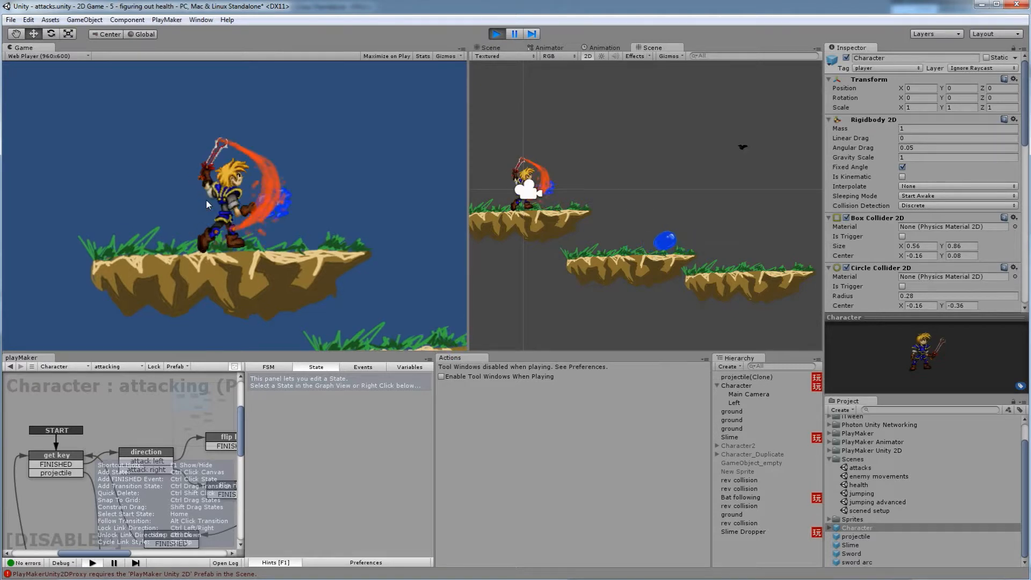
{"action": "key", "text": "f"}
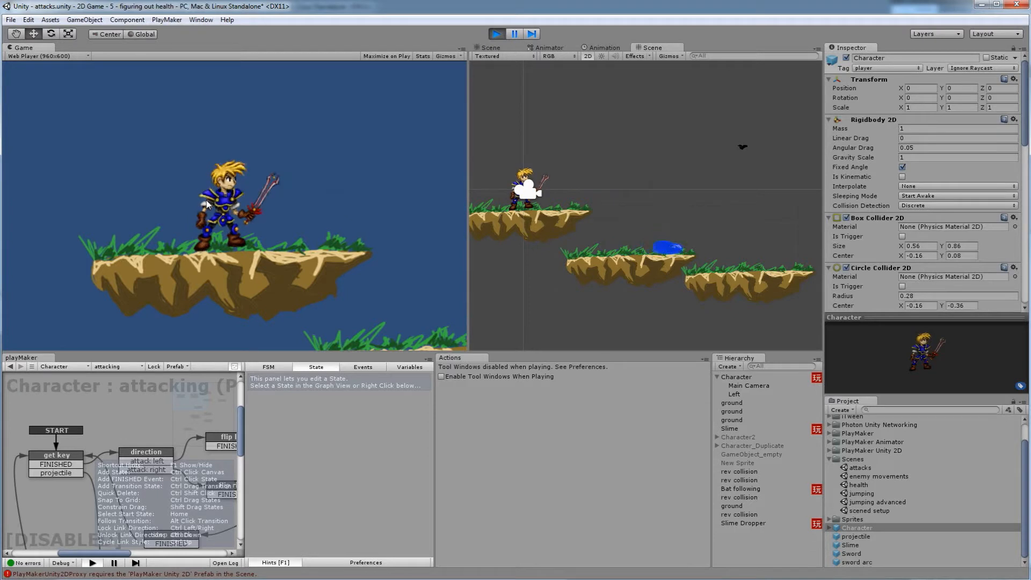
Move the character down to the middle platform and test the attacks against the slime and the following bat.
{"action": "key", "text": "Right"}
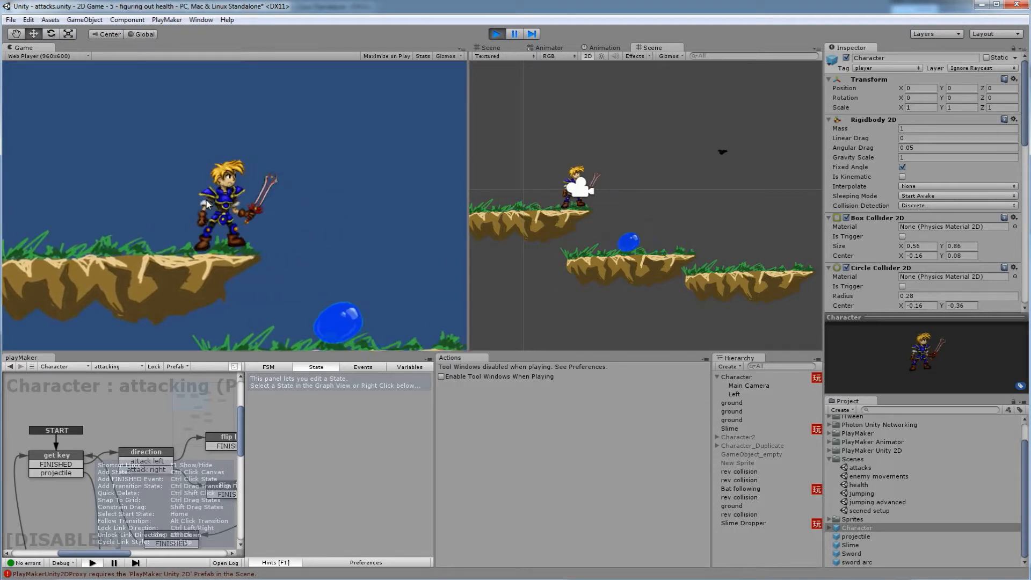
{"action": "key", "text": "space"}
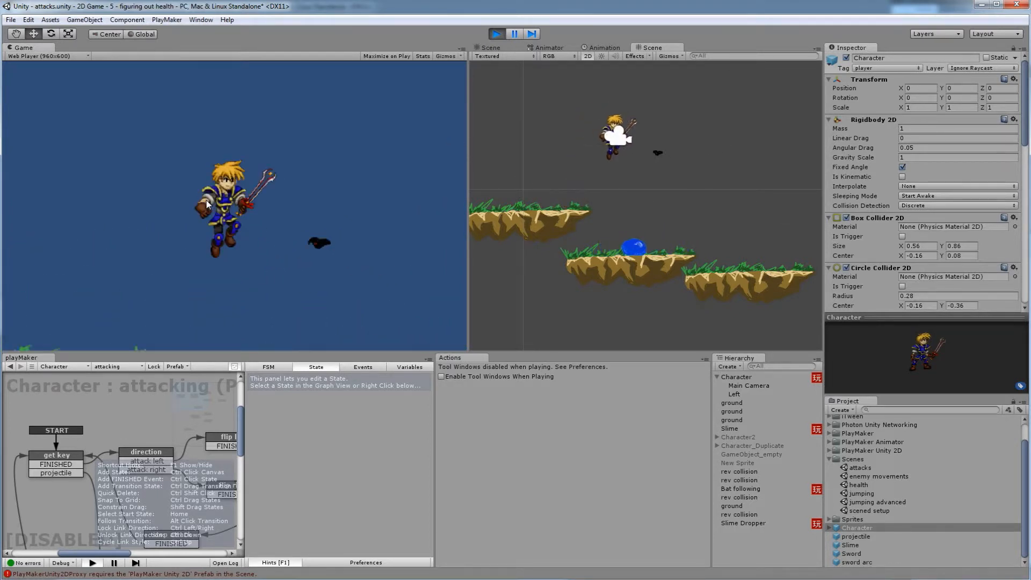
{"action": "key", "text": "Right"}
{"action": "key", "text": "Right"}
{"action": "key", "text": "Left"}
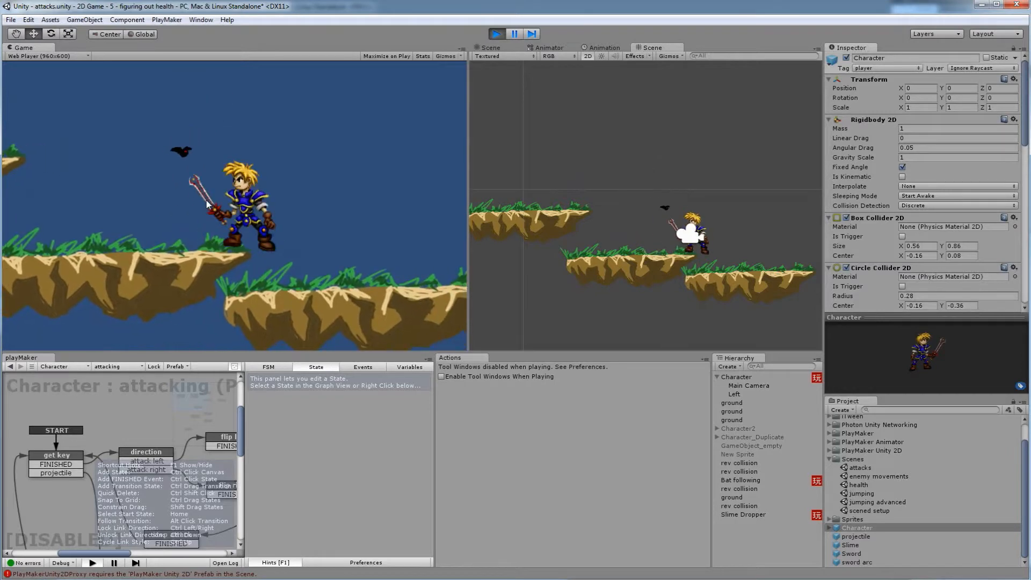
{"action": "key", "text": "Left"}
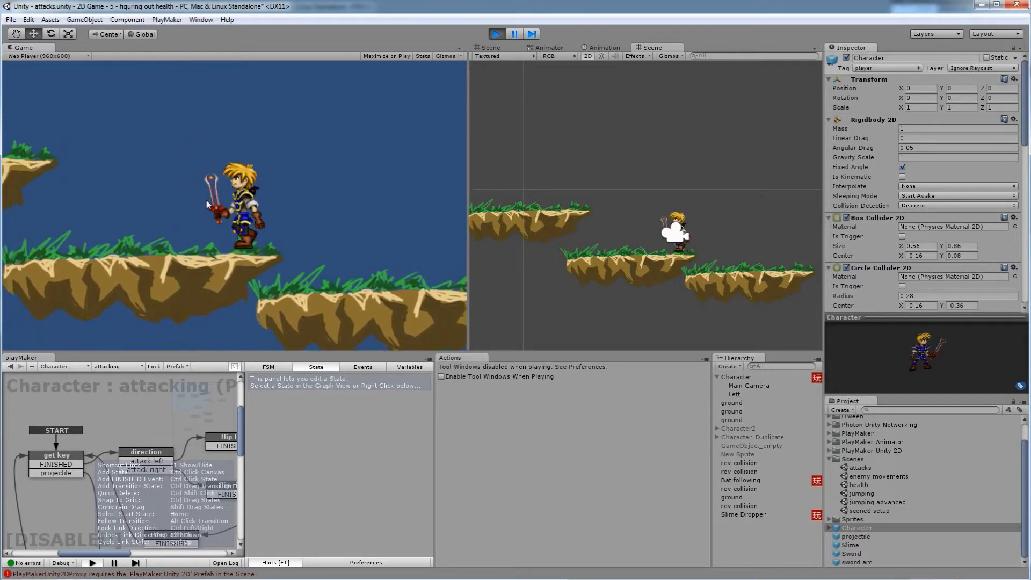
{"action": "key", "text": "Right"}
{"action": "key", "text": "Left"}
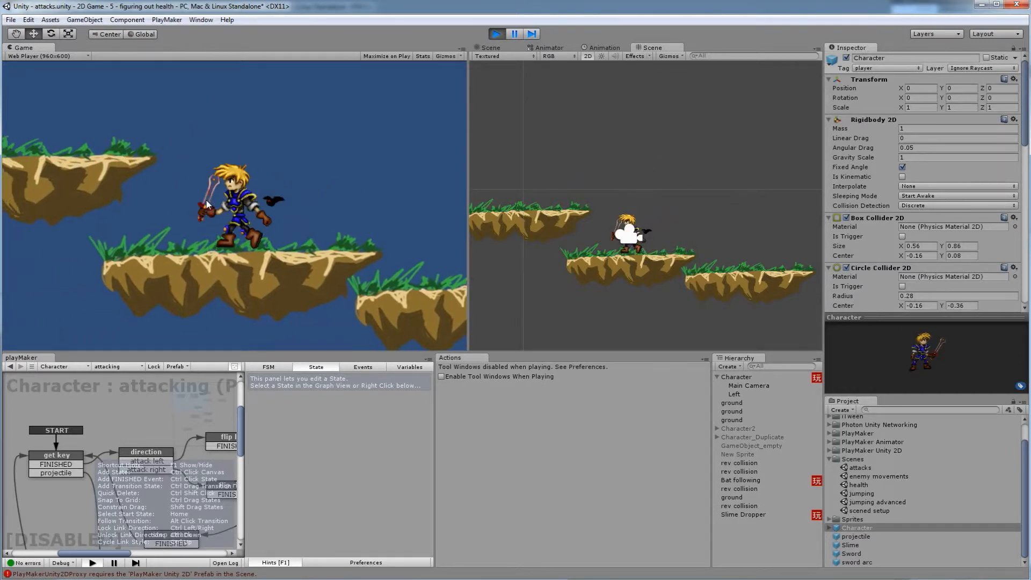
{"action": "key", "text": "Right"}
{"action": "key", "text": "Left"}
{"action": "key", "text": "space"}
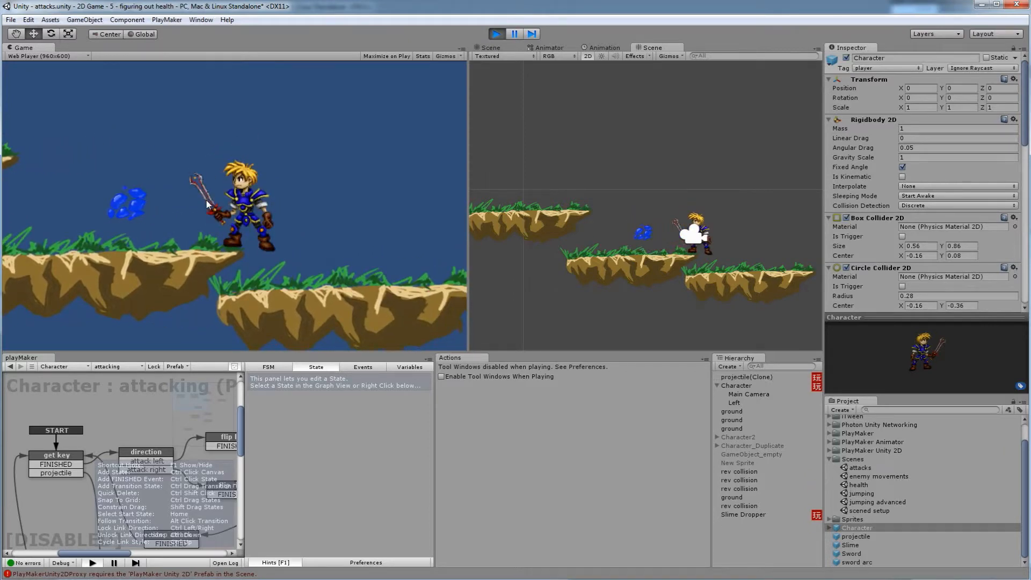
{"action": "key", "text": "Left"}
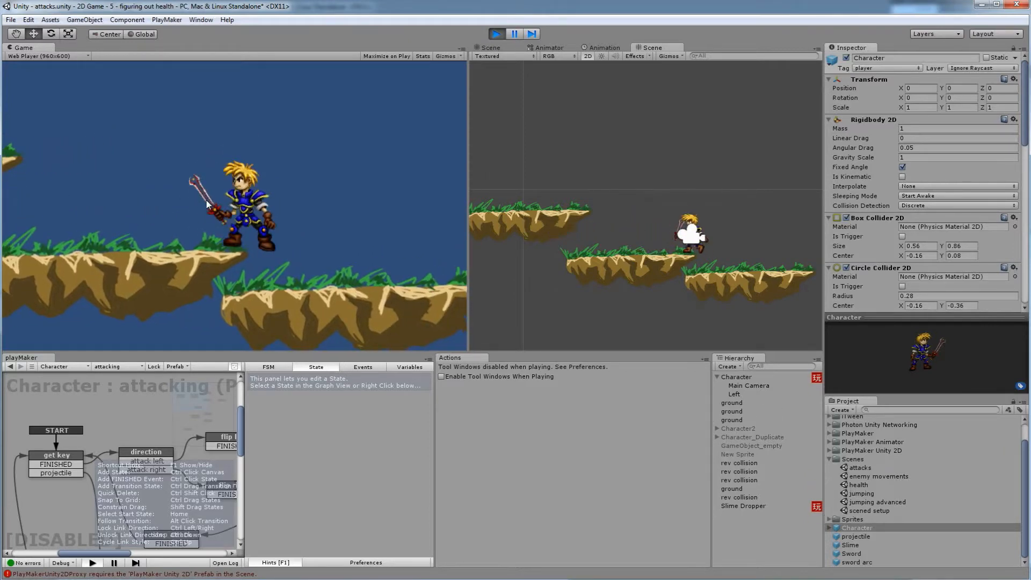
Test jumping and projectile attacks against the slimes dropped onto the middle platform.
{"action": "key", "text": "Up"}
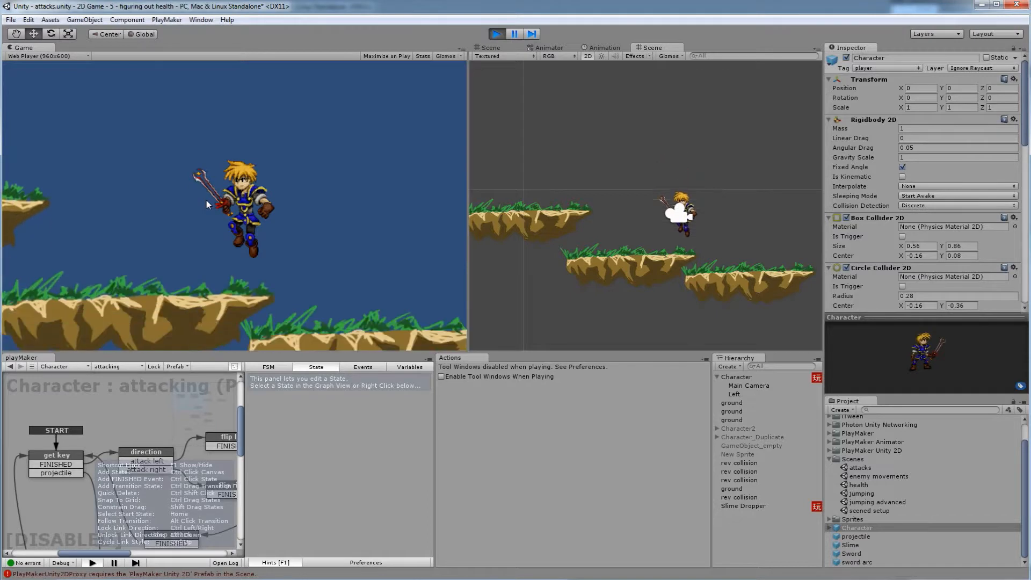
{"action": "key", "text": "Left"}
{"action": "key", "text": "Up"}
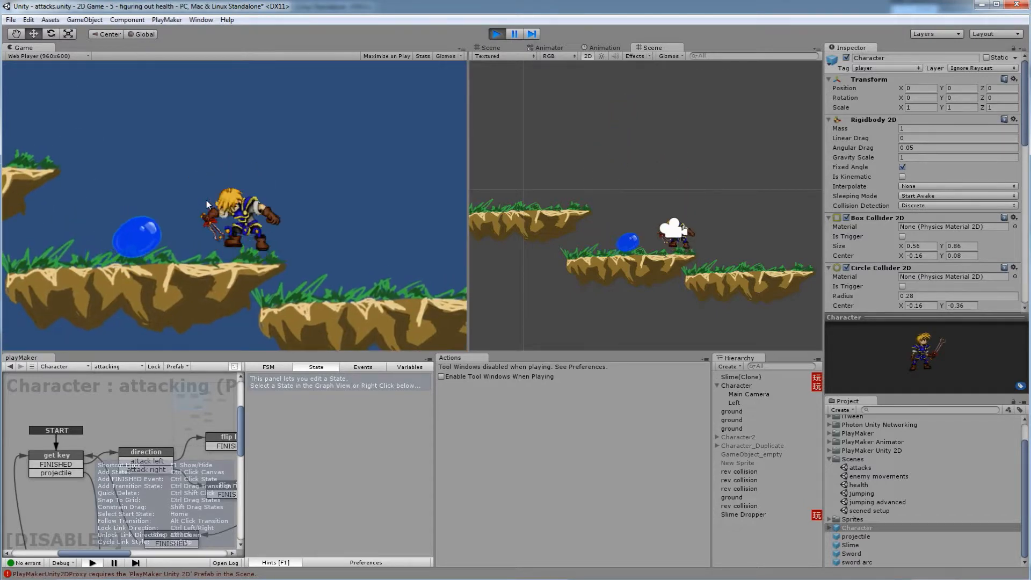
{"action": "key", "text": "Right"}
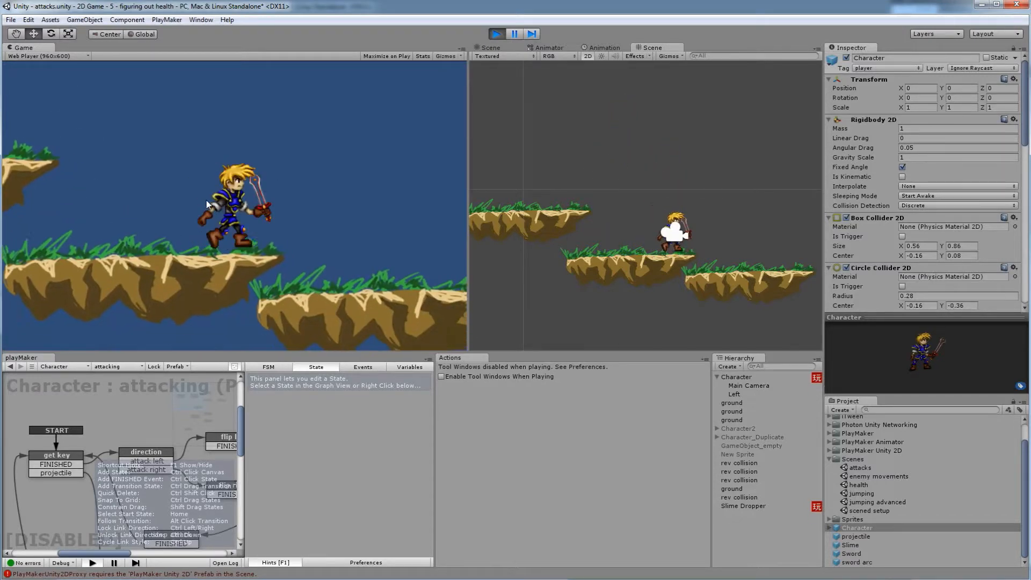
{"action": "key", "text": "Left"}
{"action": "key", "text": "space"}
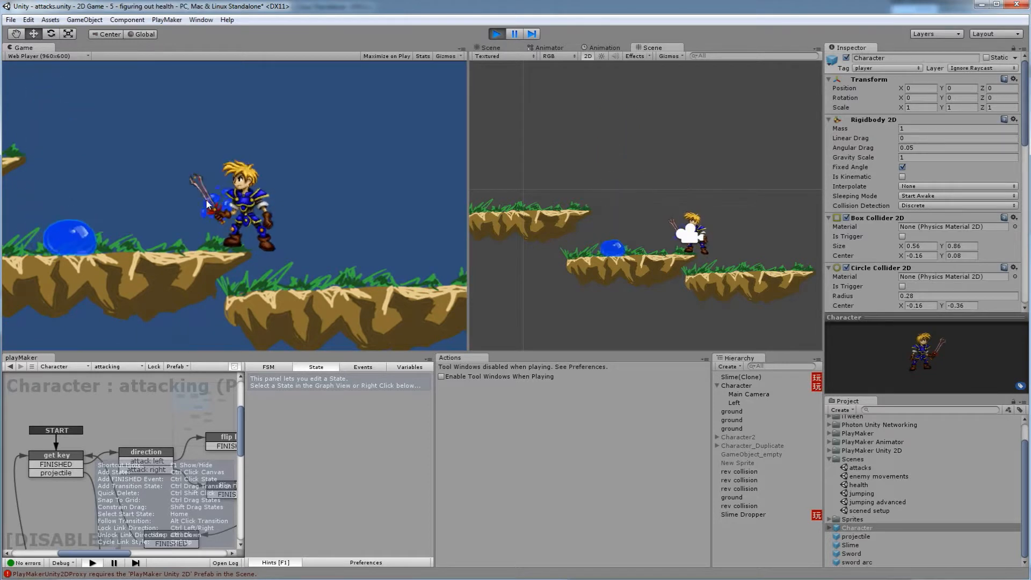
{"action": "key", "text": "Left"}
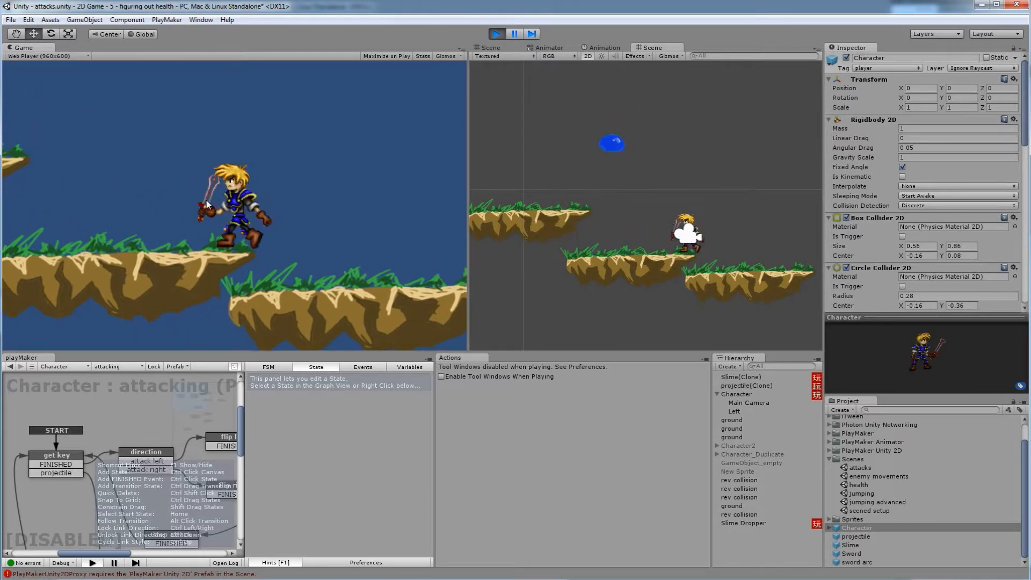
{"action": "key", "text": "f"}
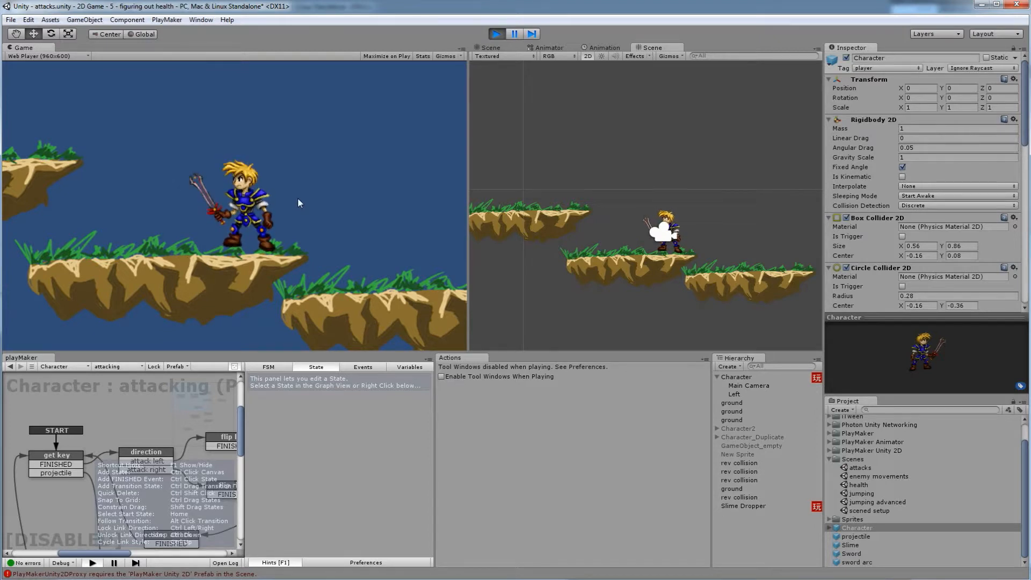
{"action": "key", "text": "Left"}
{"action": "key", "text": "space"}
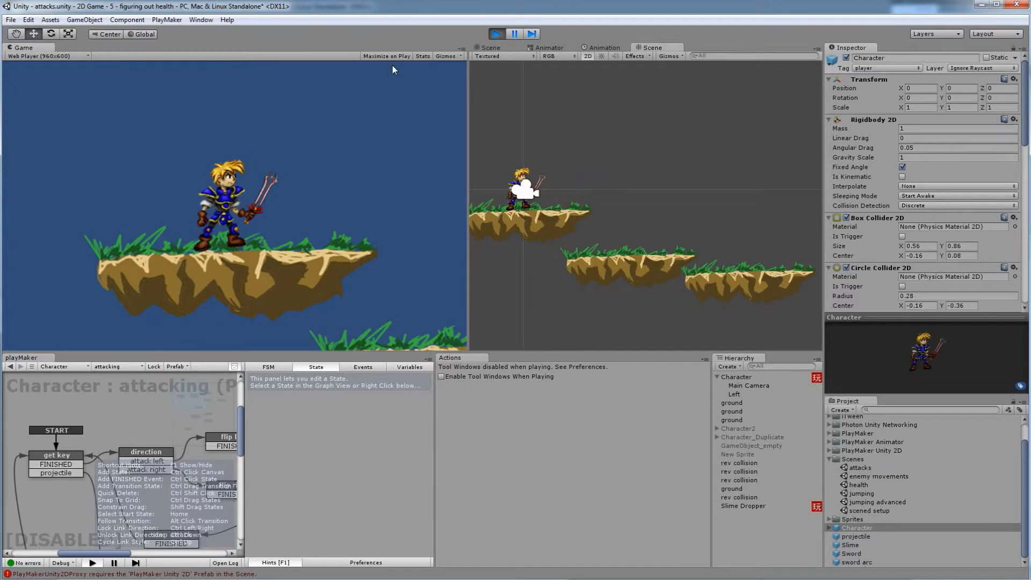
Stop the running game and switch to the Unity Tutorial 4- attacks project with the tutorial 3- Enemy Movements scene.
{"action": "left_click", "coordinate": [496, 36]}
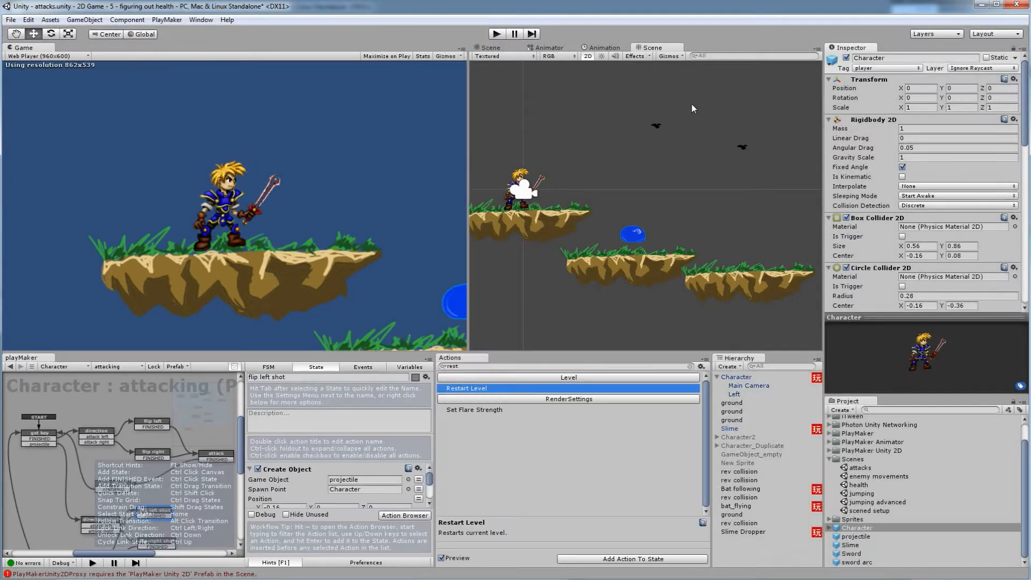
{"action": "left_click", "coordinate": [978, 8]}
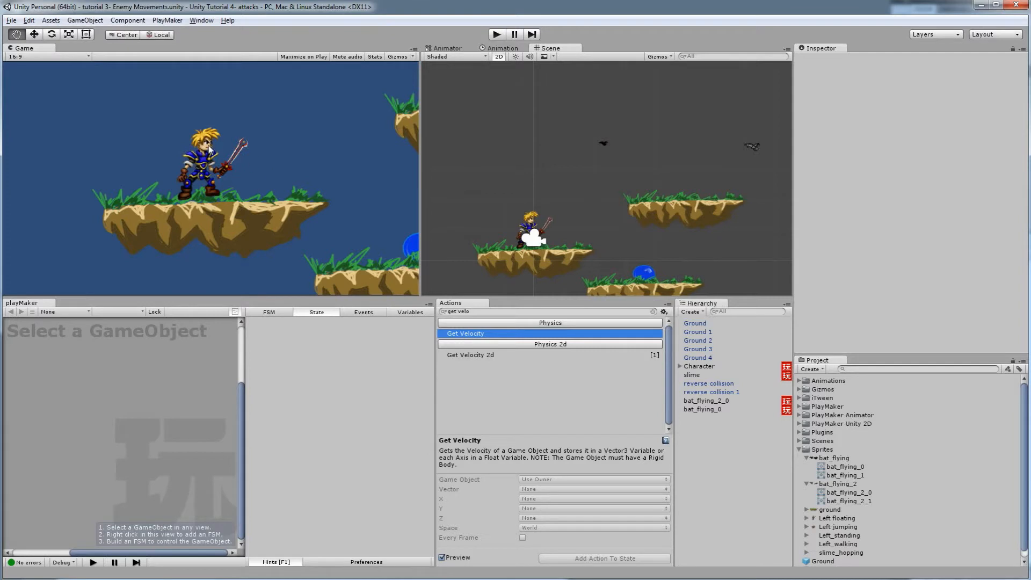
Run the Enemy Movements scene and take the character over the slime's platform to the long lower platform.
{"action": "left_click", "coordinate": [495, 35]}
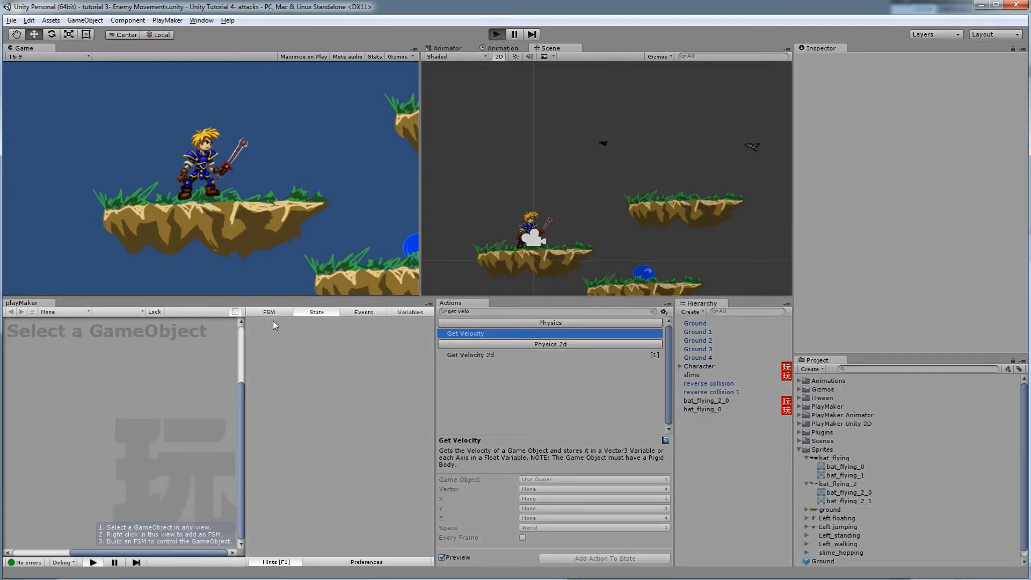
{"action": "key", "text": "Right"}
{"action": "key", "text": "Left"}
{"action": "key", "text": "Right"}
{"action": "key", "text": "space"}
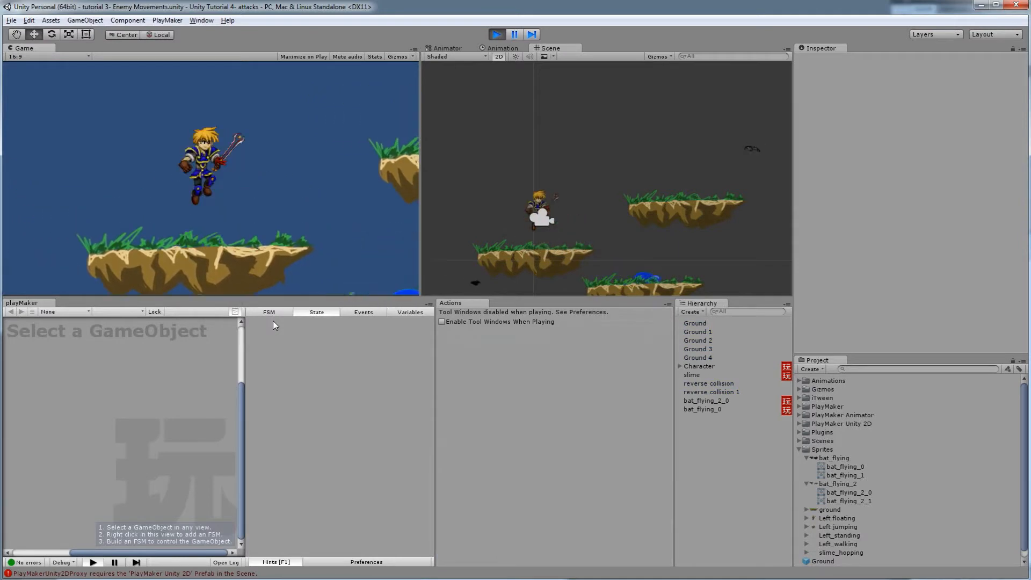
{"action": "key", "text": "Right"}
{"action": "key", "text": "Right"}
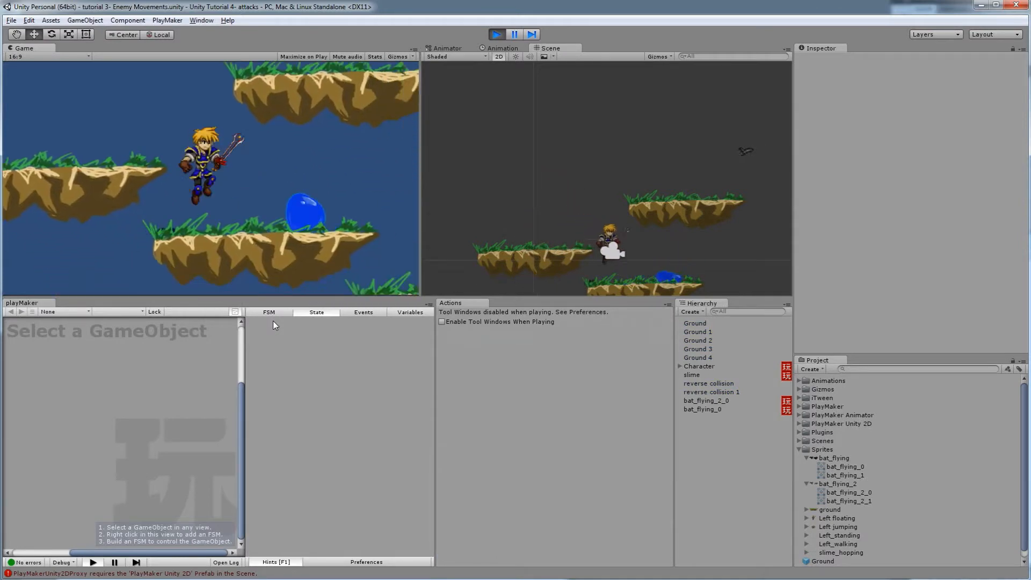
{"action": "key", "text": "space"}
{"action": "key", "text": "Right"}
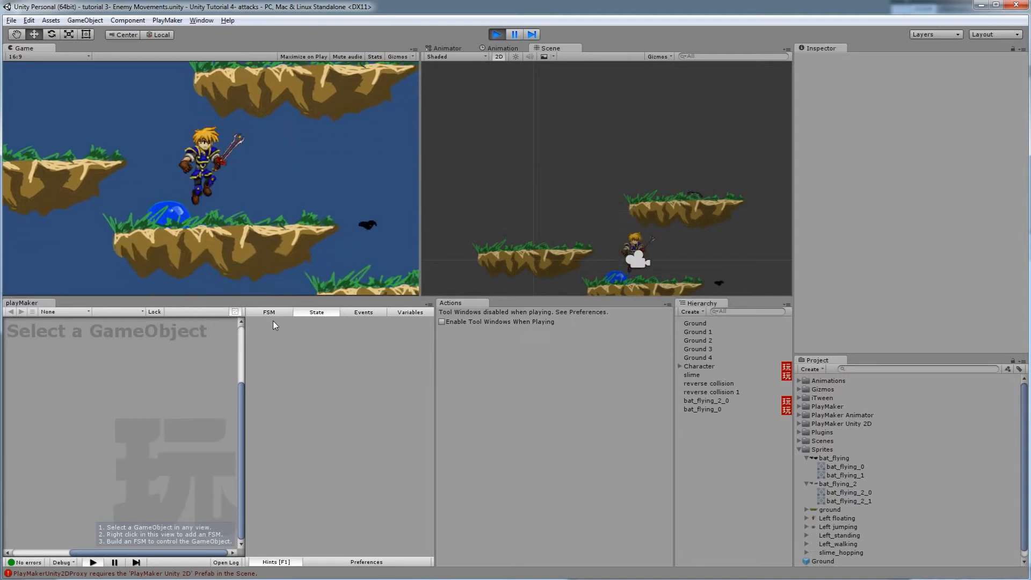
{"action": "key", "text": "Left"}
{"action": "key", "text": "Right"}
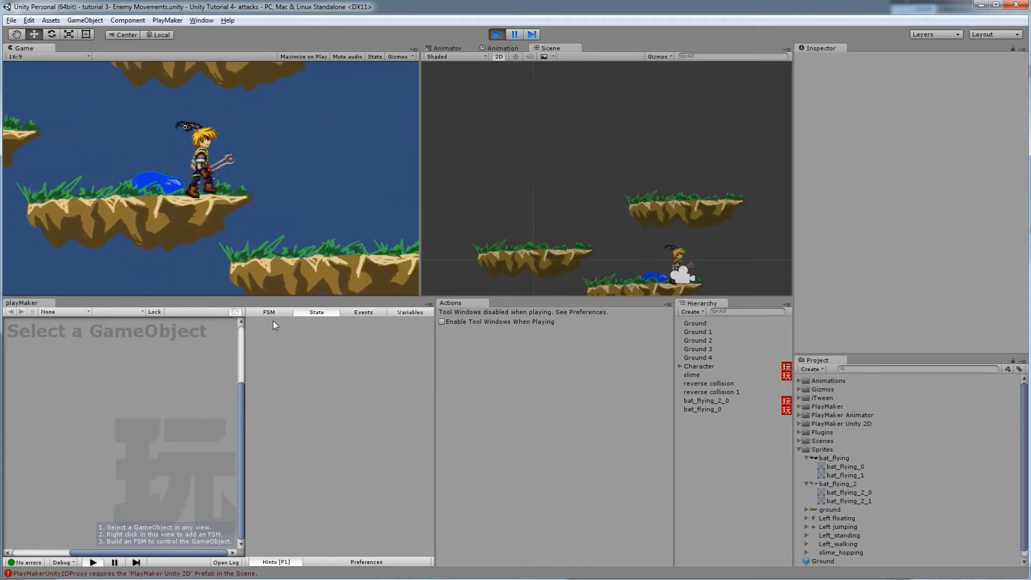
{"action": "key", "text": "Right"}
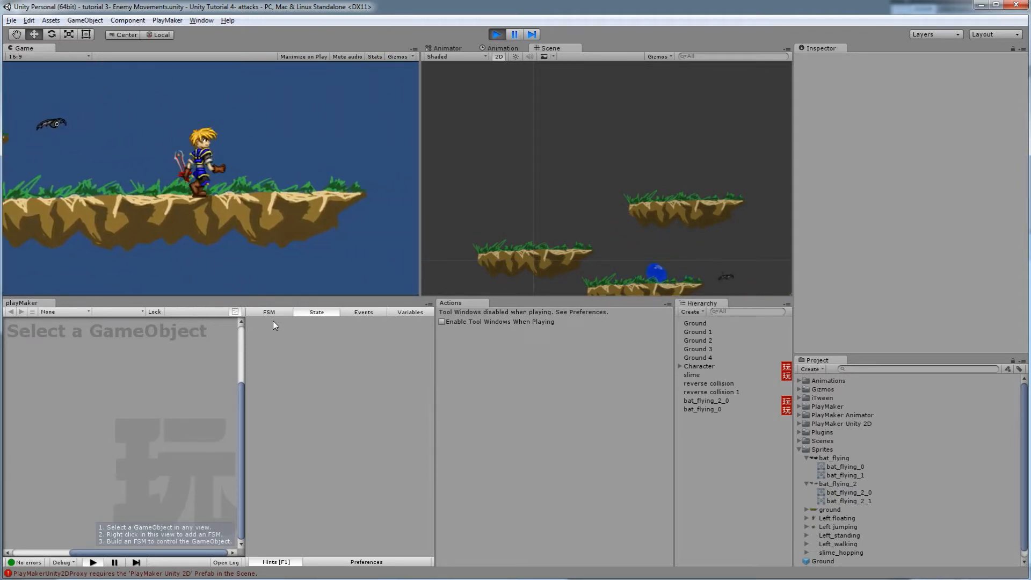
Jump the character back across the platforms up to the highest one, then stop the running game.
{"action": "key", "text": "Left"}
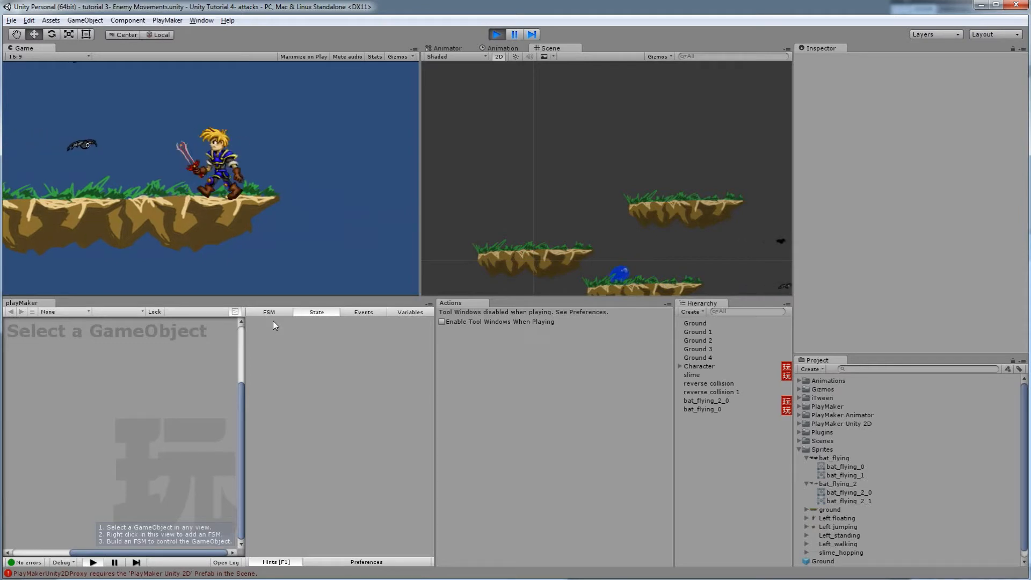
{"action": "key", "text": "Left"}
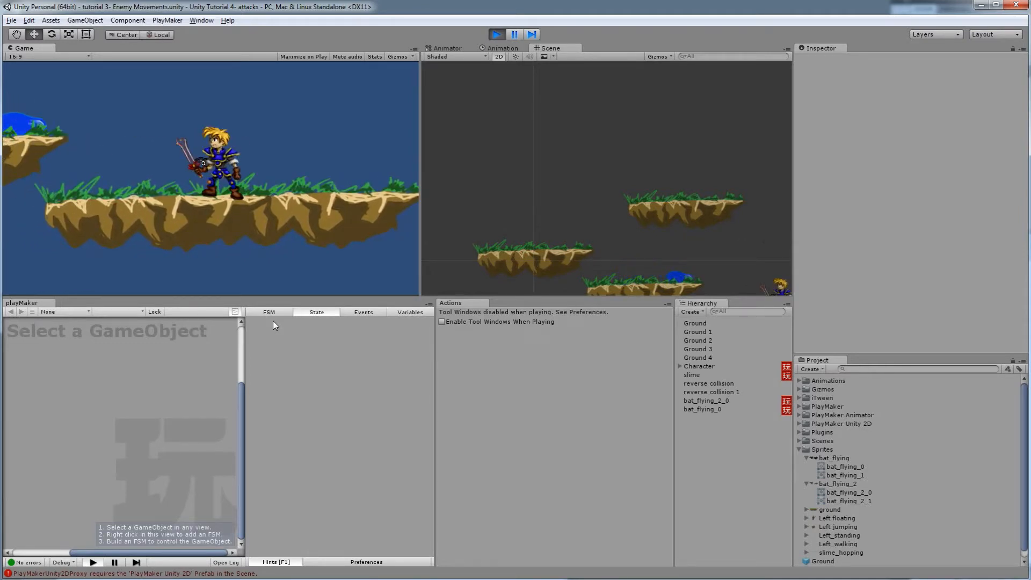
{"action": "key", "text": "space"}
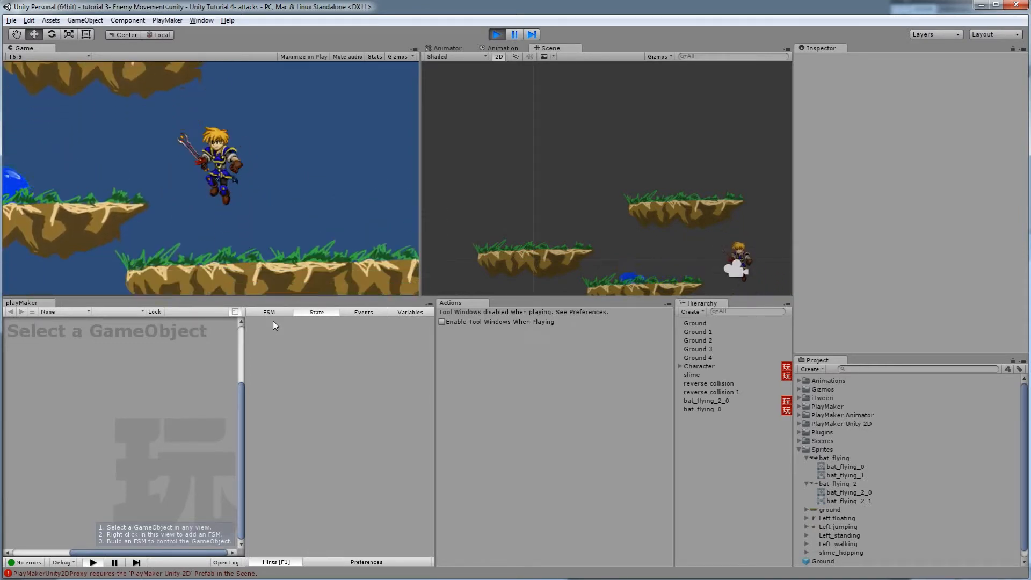
{"action": "key", "text": "Left"}
{"action": "key", "text": "space"}
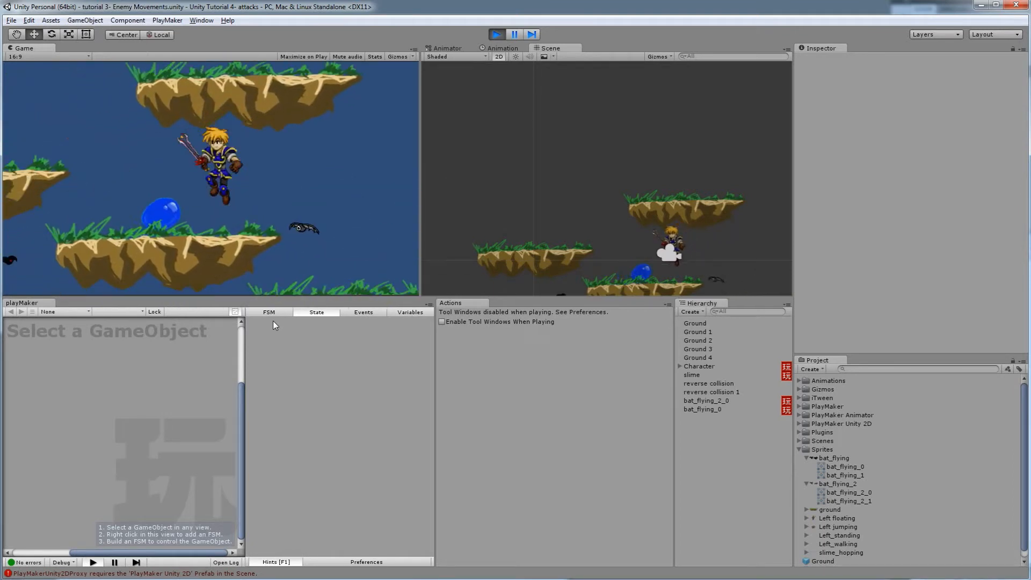
{"action": "key", "text": "space"}
{"action": "key", "text": "Left"}
{"action": "key", "text": "Left"}
{"action": "key", "text": "space"}
{"action": "key", "text": "space"}
{"action": "key", "text": "Right"}
{"action": "key", "text": "Right"}
{"action": "key", "text": "space"}
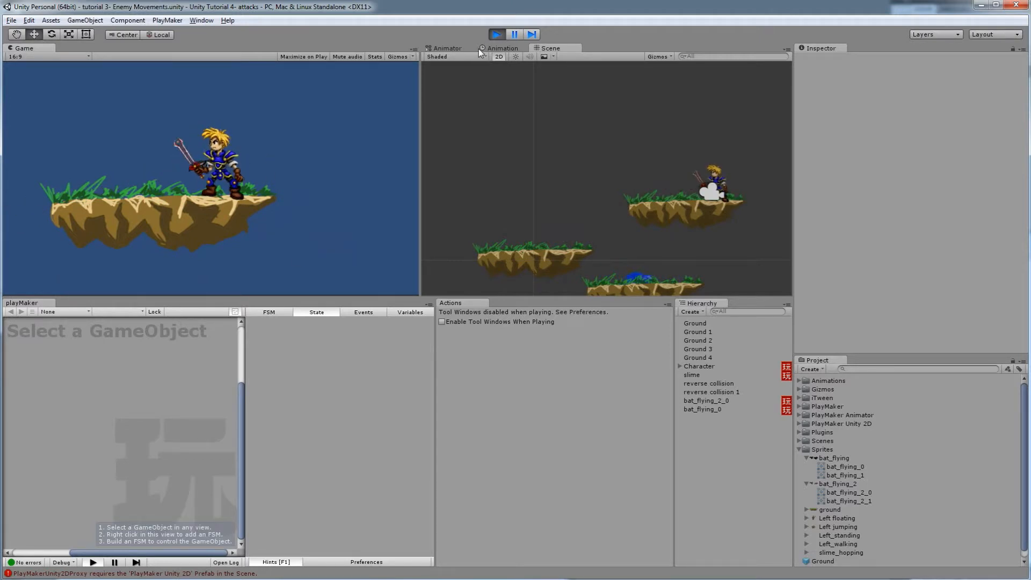
{"action": "left_click", "coordinate": [497, 35]}
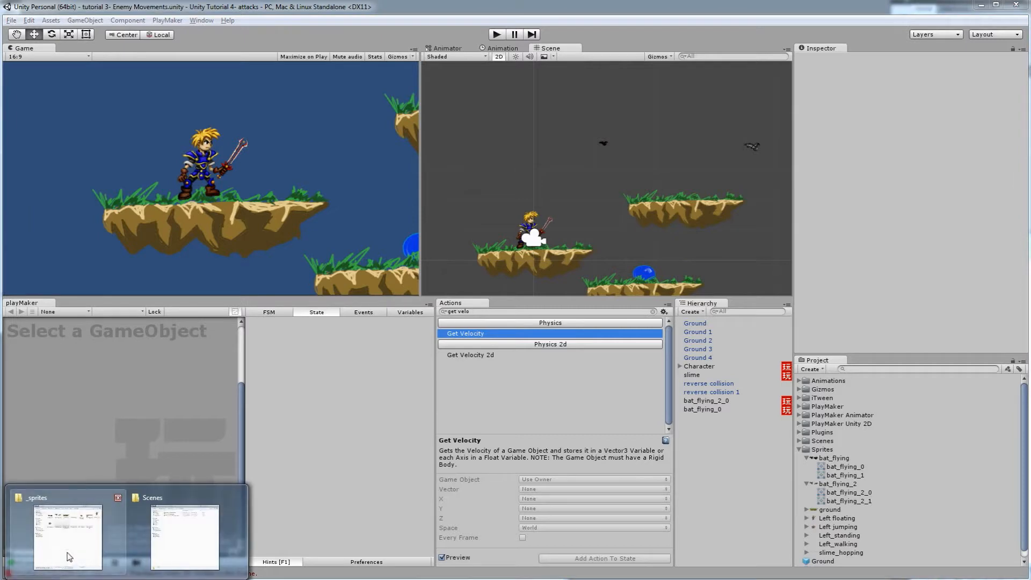
Import Left_attack.png and Left_attack_falling.png from the _sprites folder into the project's Sprites folder, and collapse the two bat sprite sheets.
{"action": "left_click", "coordinate": [74, 545]}
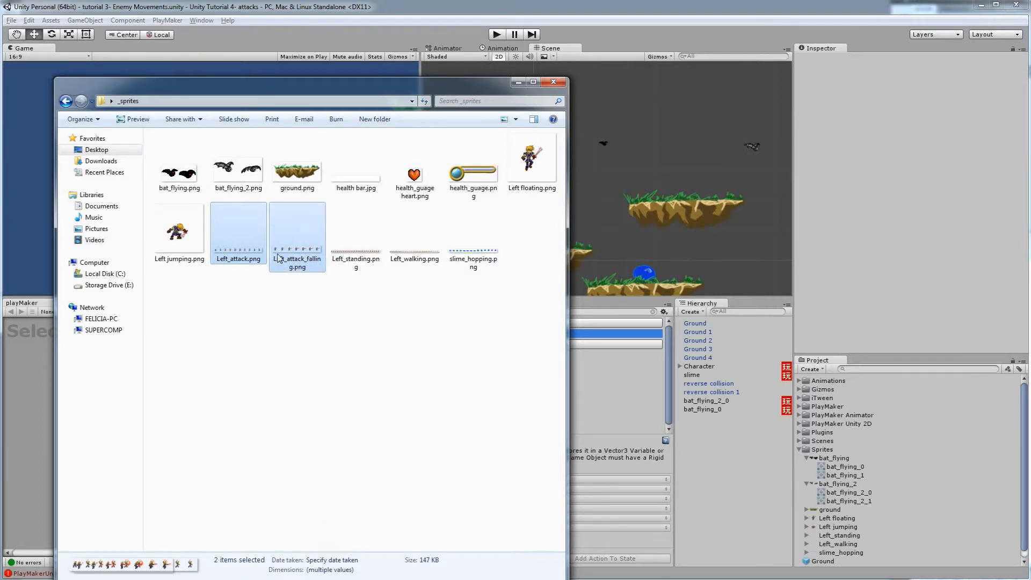
{"action": "left_click_drag", "start_coordinate": [247, 233], "coordinate": [824, 454]}
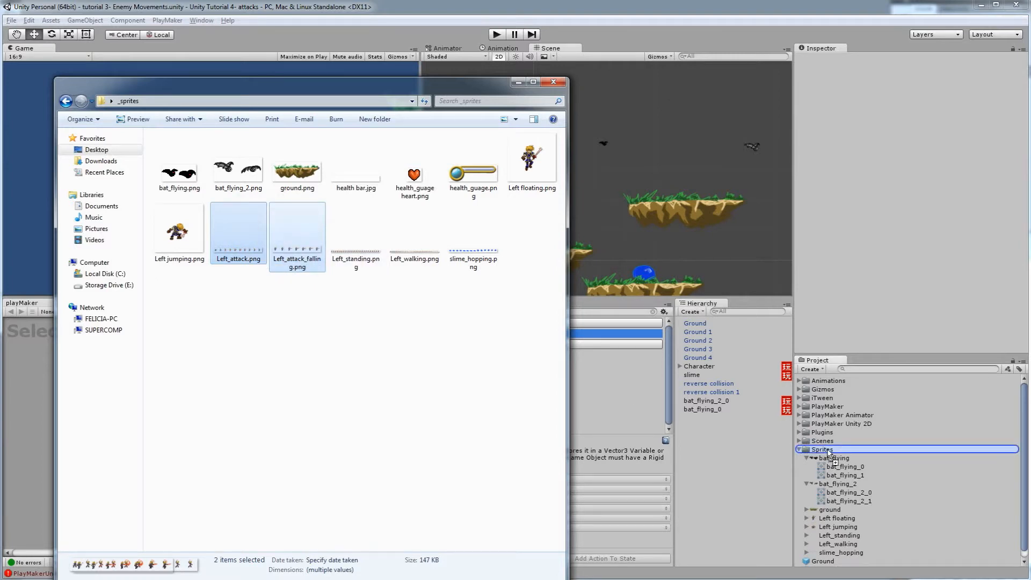
{"action": "left_click_drag", "start_coordinate": [806, 450], "coordinate": [805, 451]}
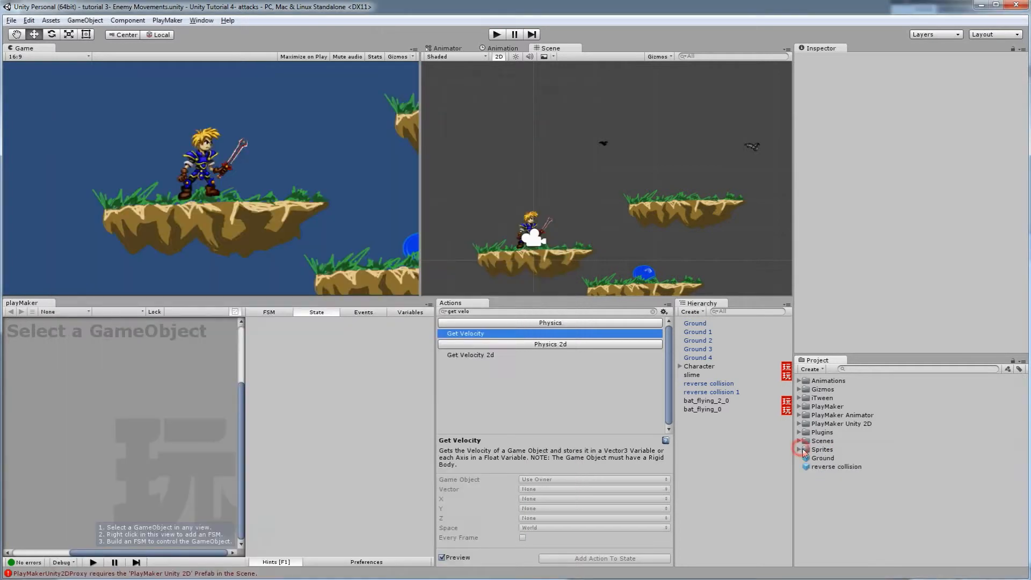
{"action": "left_click", "coordinate": [824, 452]}
{"action": "left_click", "coordinate": [799, 450]}
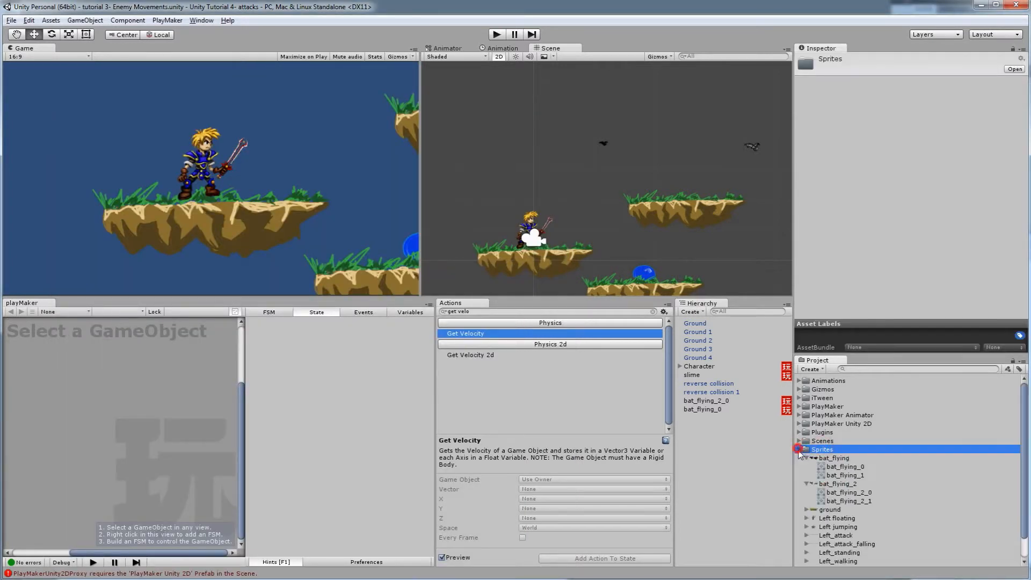
{"action": "left_click", "coordinate": [806, 458]}
{"action": "left_click", "coordinate": [807, 468]}
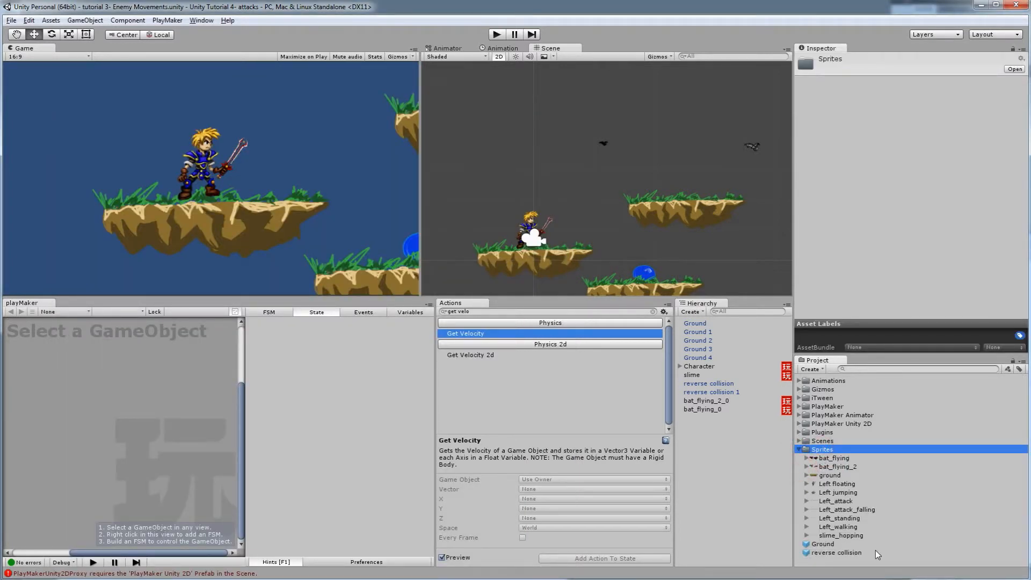
Set the Left_attack texture's import settings to Multiple sprite mode, maximum size 4096 and Truecolor format, and apply them.
{"action": "left_click", "coordinate": [838, 502]}
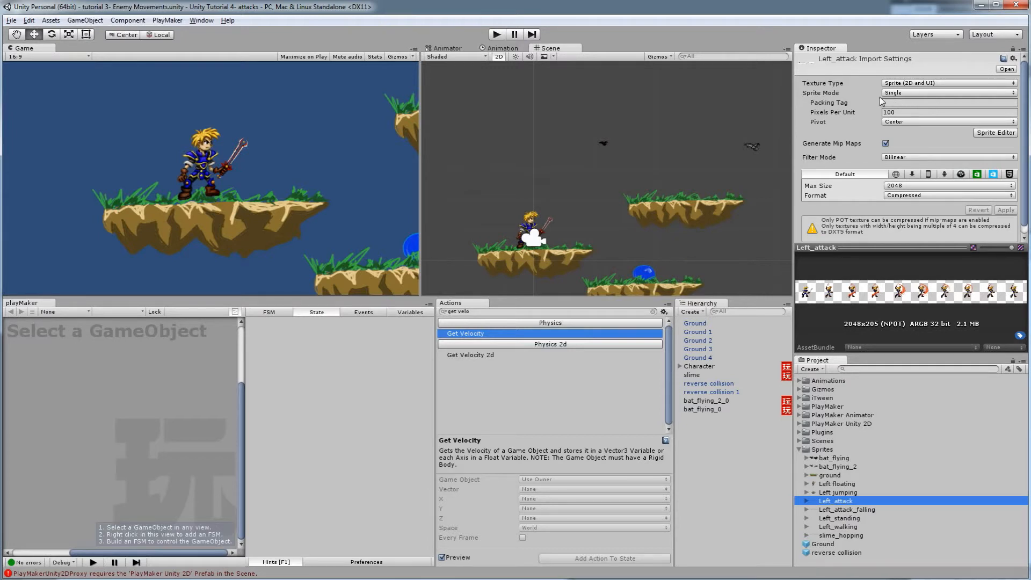
{"action": "left_click", "coordinate": [896, 93]}
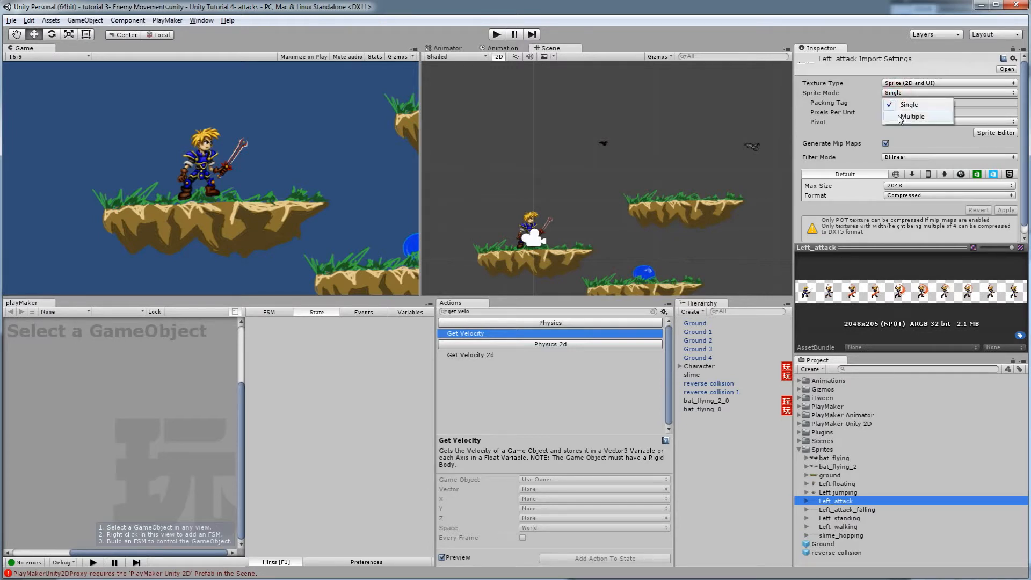
{"action": "left_click", "coordinate": [906, 119]}
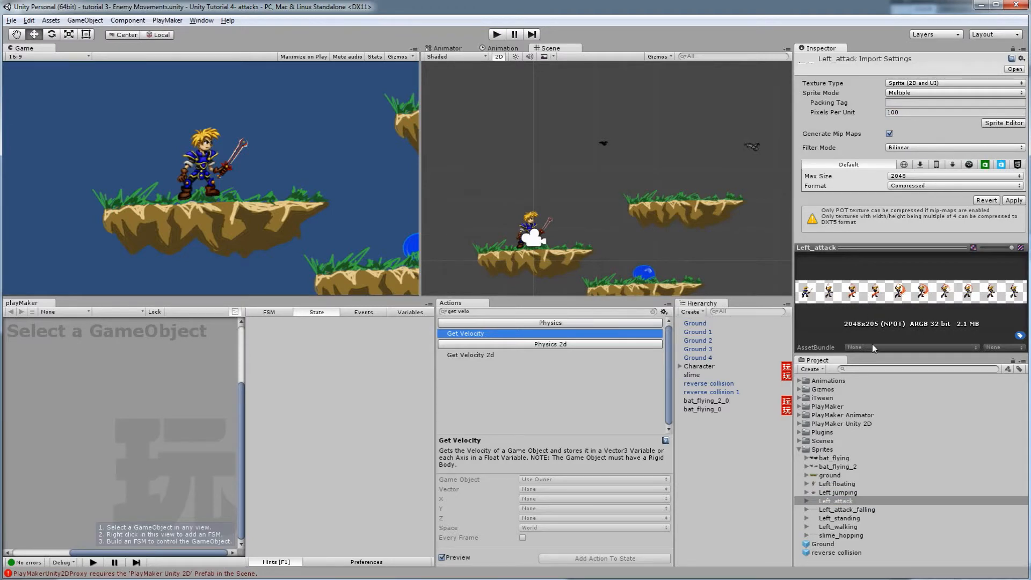
{"action": "left_click", "coordinate": [897, 177]}
{"action": "left_click", "coordinate": [911, 271]}
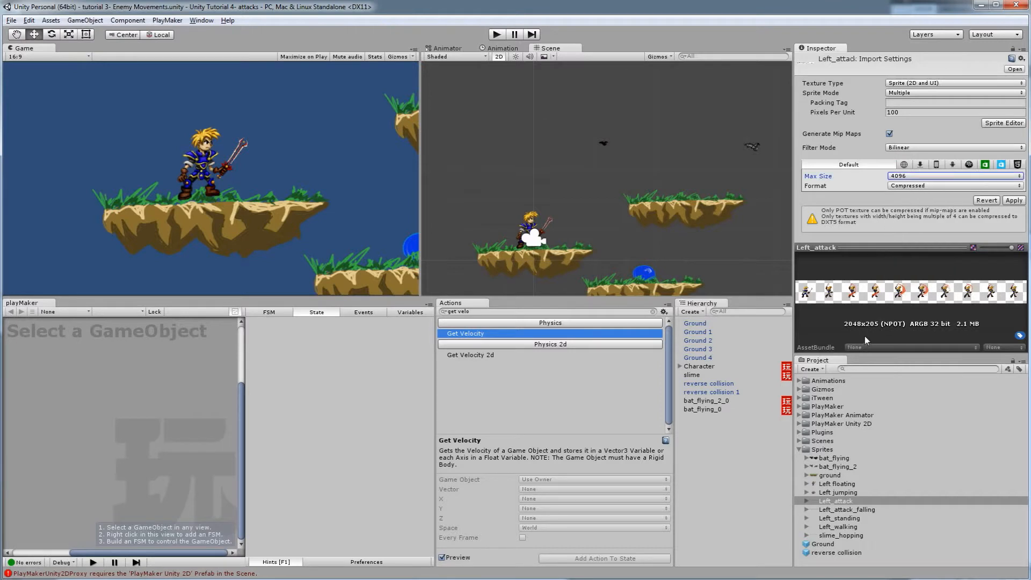
{"action": "left_click", "coordinate": [900, 185]}
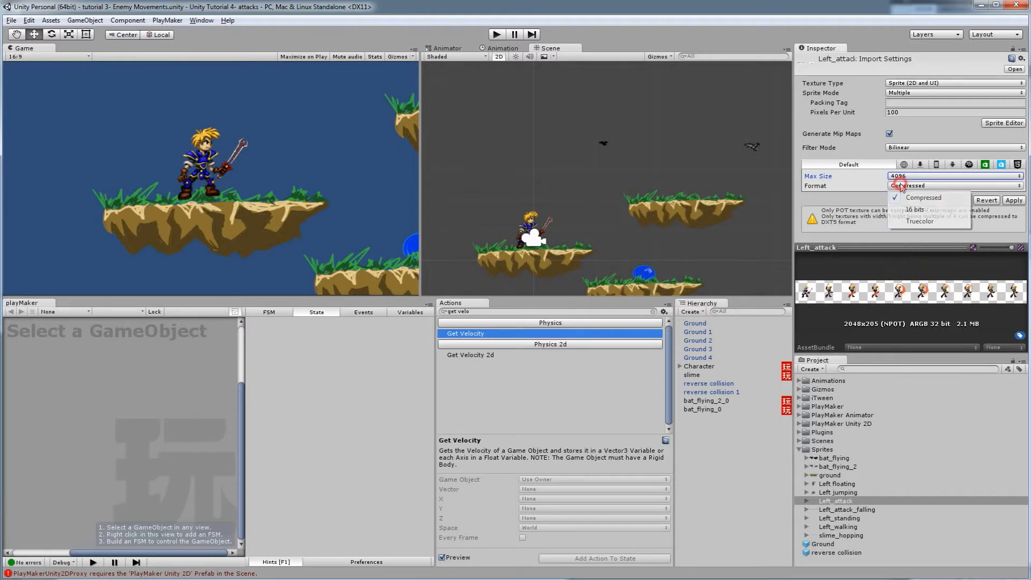
{"action": "left_click", "coordinate": [916, 226]}
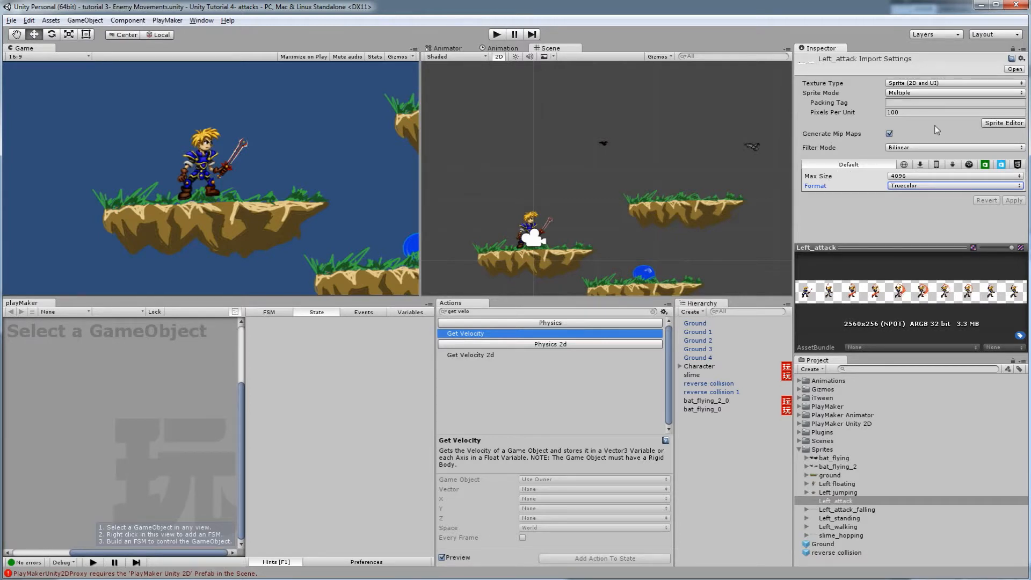
Slice the Left_attack sheet with a 256 by 256 pixel grid in the Sprite Editor and apply the slicing.
{"action": "left_click", "coordinate": [1002, 124]}
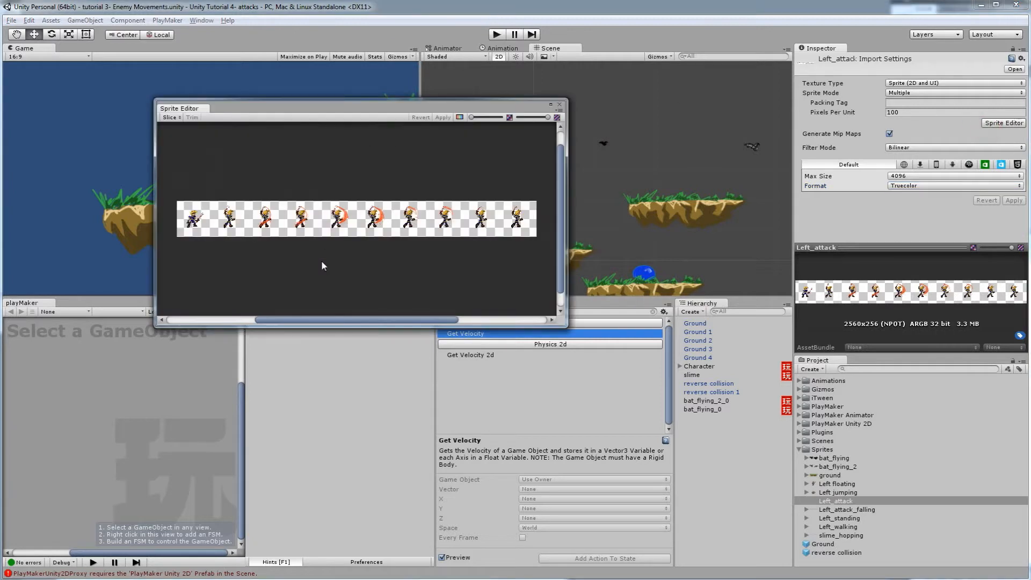
{"action": "left_click", "coordinate": [170, 117]}
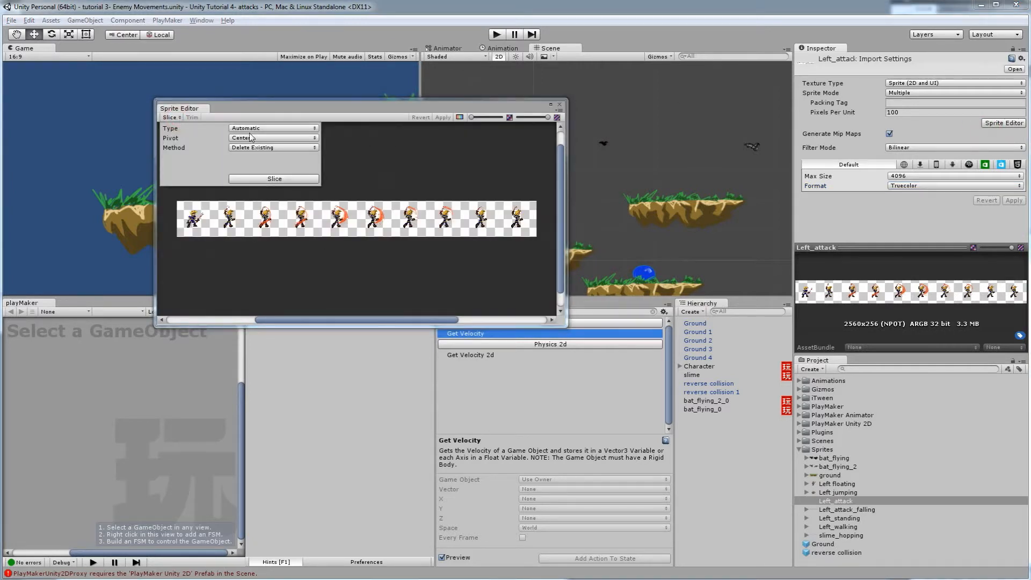
{"action": "left_click", "coordinate": [253, 151]}
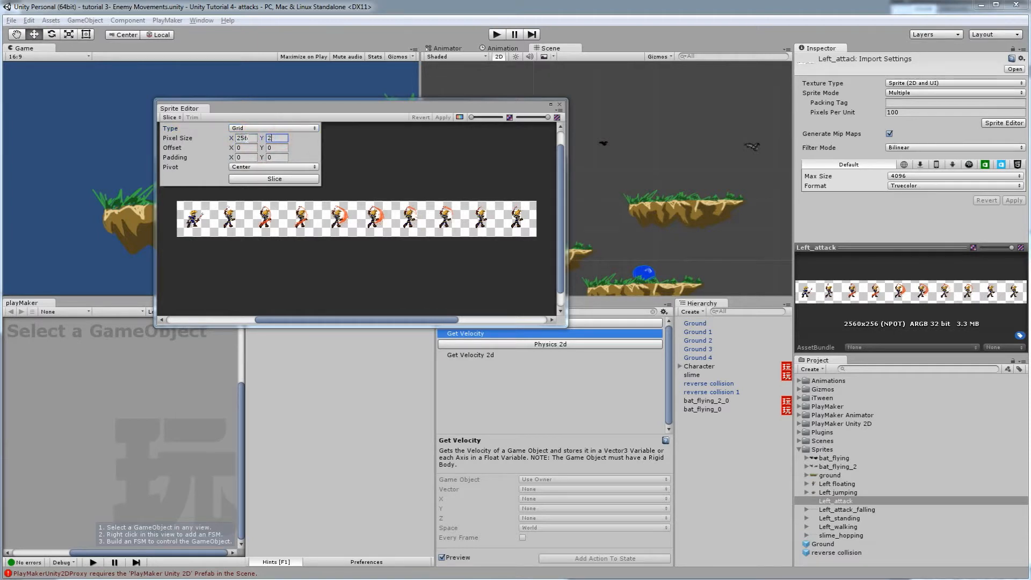
{"action": "left_click", "coordinate": [279, 181]}
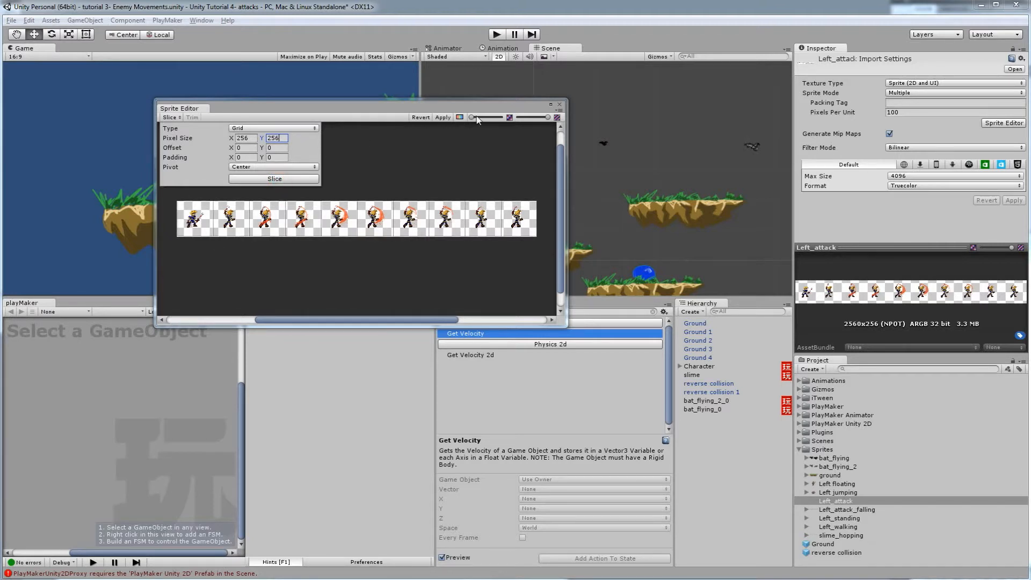
{"action": "left_click", "coordinate": [444, 117]}
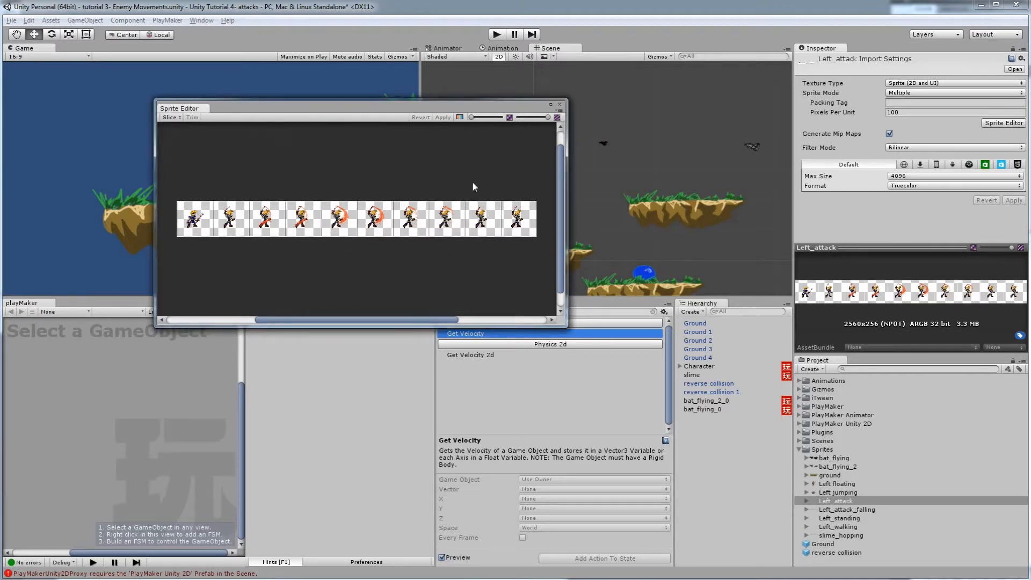
{"action": "left_click", "coordinate": [559, 105]}
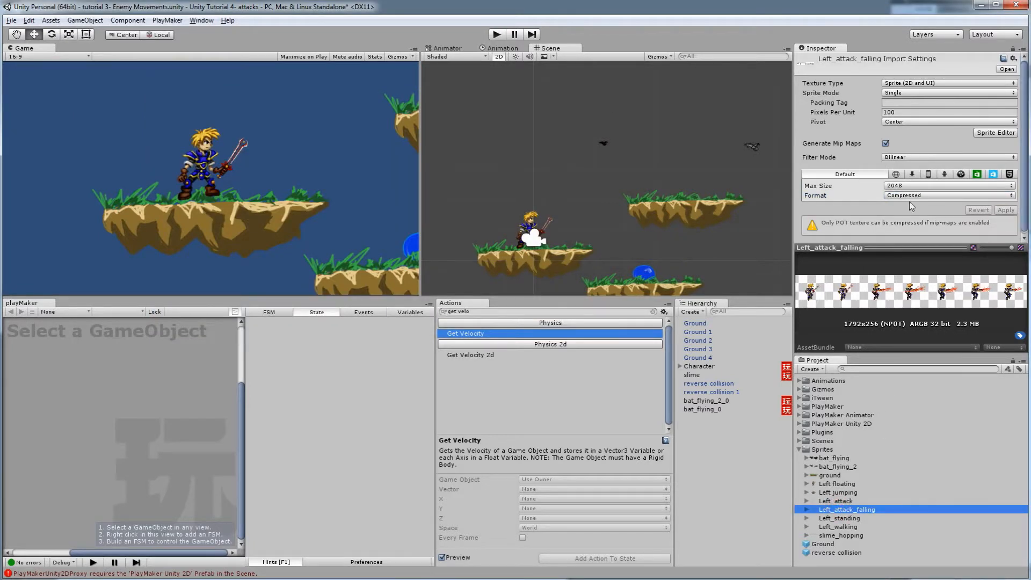
Set Left_attack_falling to Multiple sprite mode, slice it with a 256 by 256 pixel grid and apply the slicing.
{"action": "left_click", "coordinate": [917, 93]}
{"action": "left_click", "coordinate": [913, 111]}
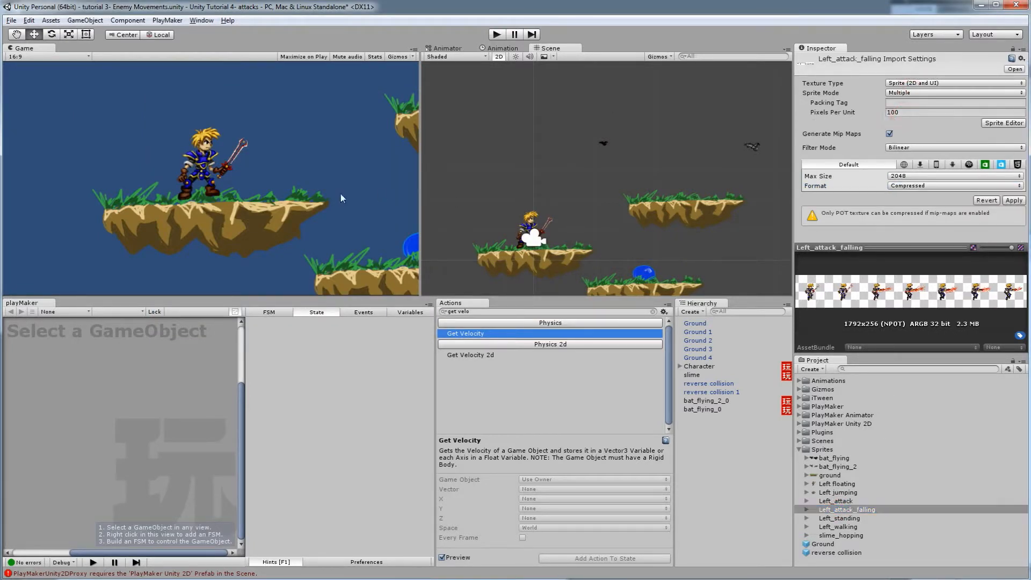
{"action": "left_click", "coordinate": [1003, 123]}
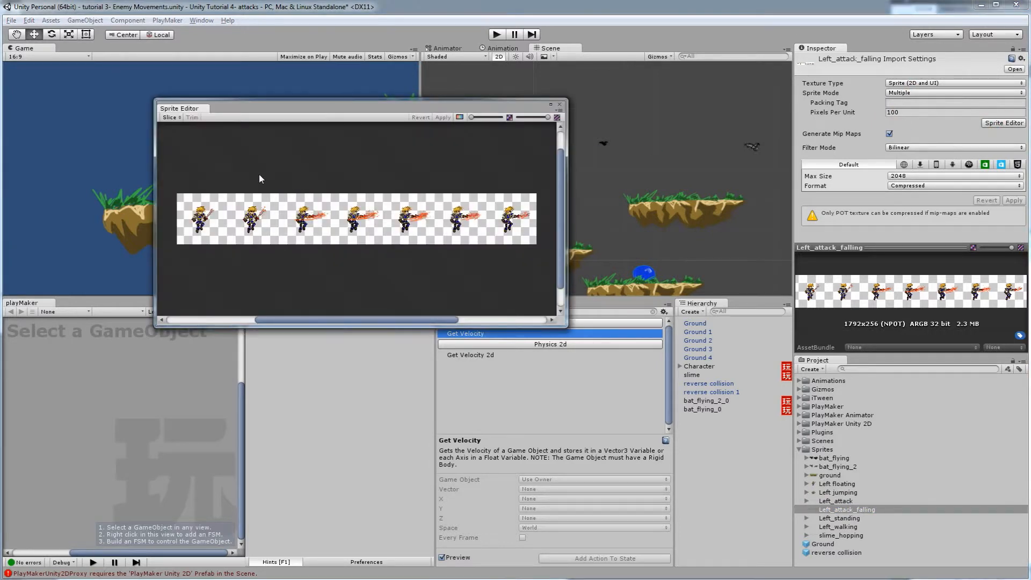
{"action": "left_click", "coordinate": [171, 117]}
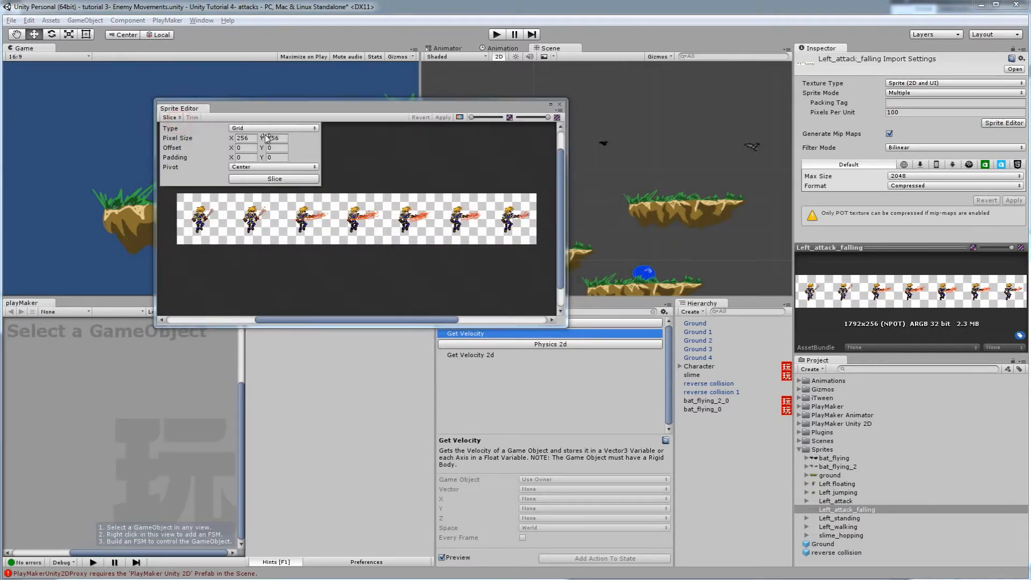
{"action": "left_click", "coordinate": [275, 179]}
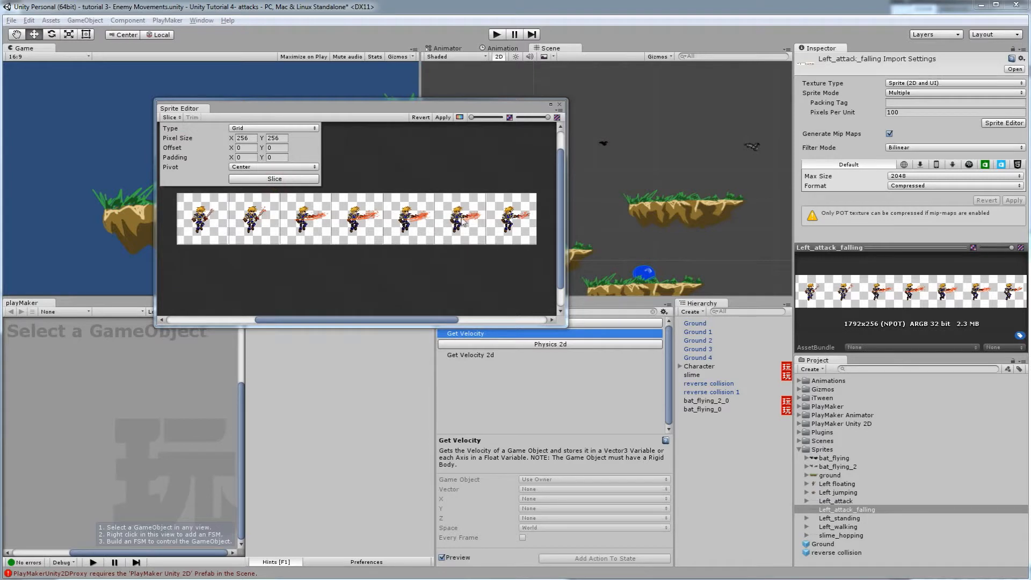
{"action": "left_click", "coordinate": [444, 118]}
{"action": "left_click", "coordinate": [443, 117]}
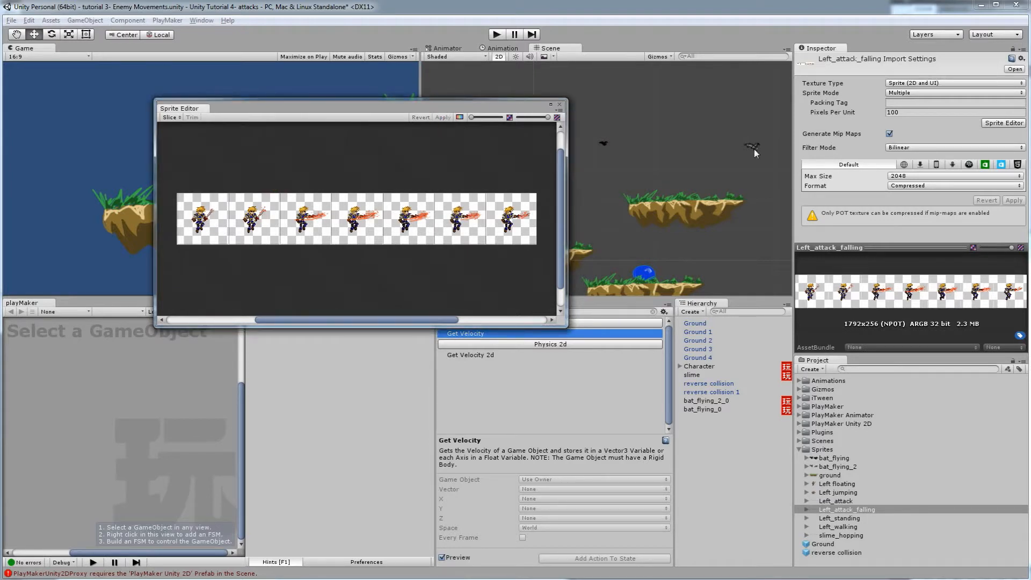
{"action": "left_click", "coordinate": [560, 105]}
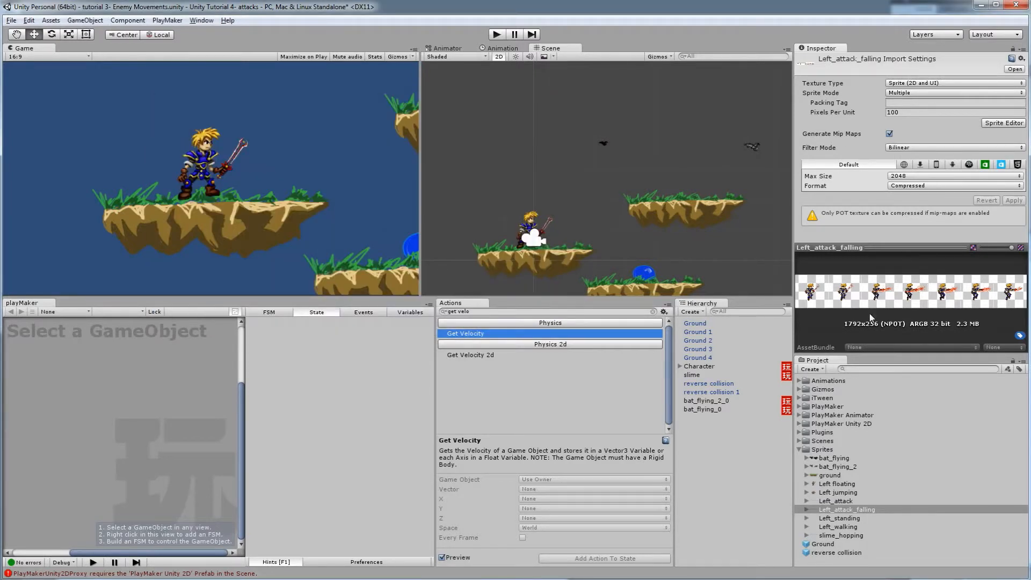
Change the Left_attack_falling texture's format to Truecolor and apply the import settings.
{"action": "left_click", "coordinate": [896, 185]}
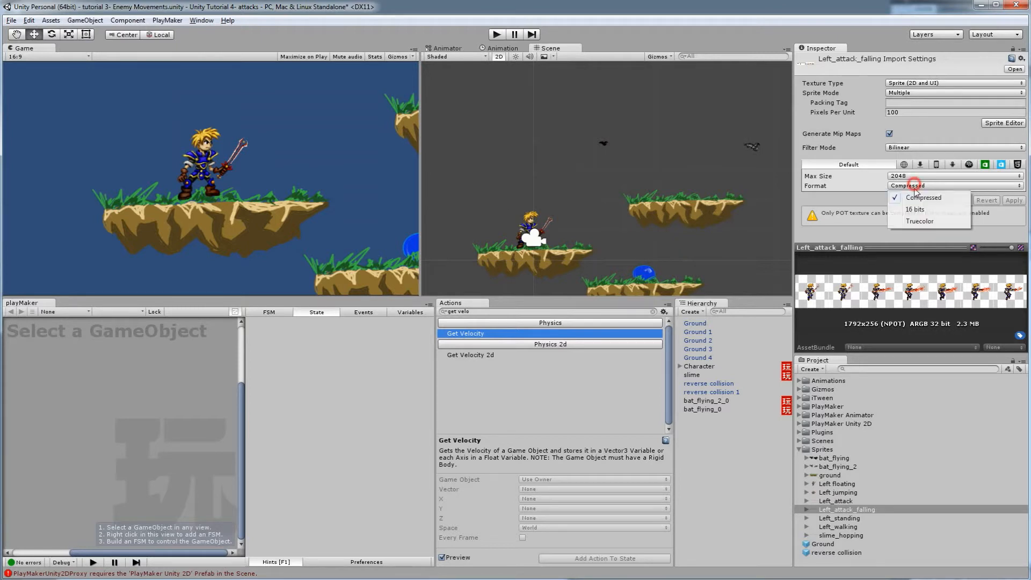
{"action": "left_click", "coordinate": [918, 218]}
{"action": "left_click", "coordinate": [1014, 200]}
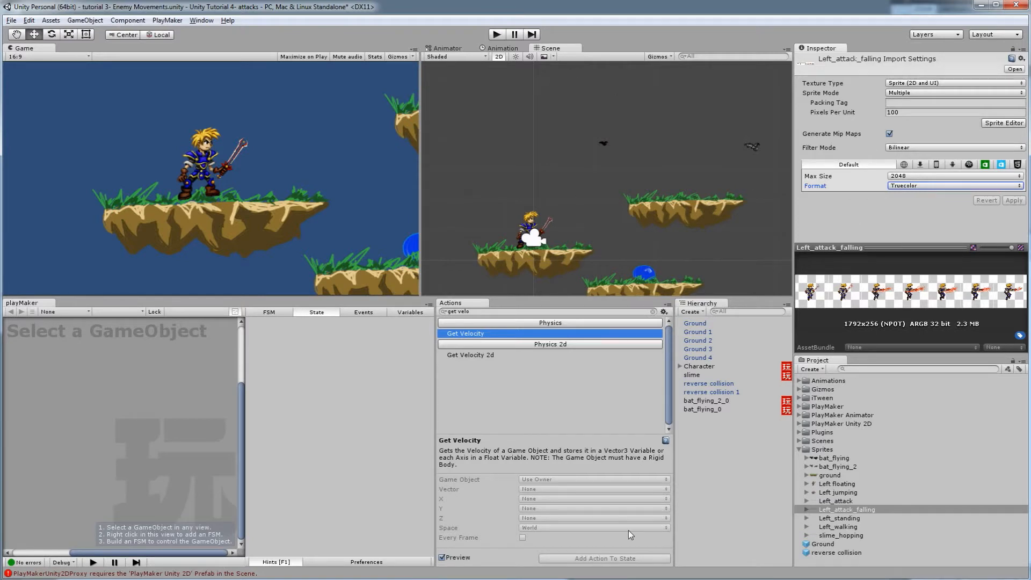
Create a new animation clip named attacking for the Character object and save it in the Animations folder.
{"action": "left_click", "coordinate": [708, 367]}
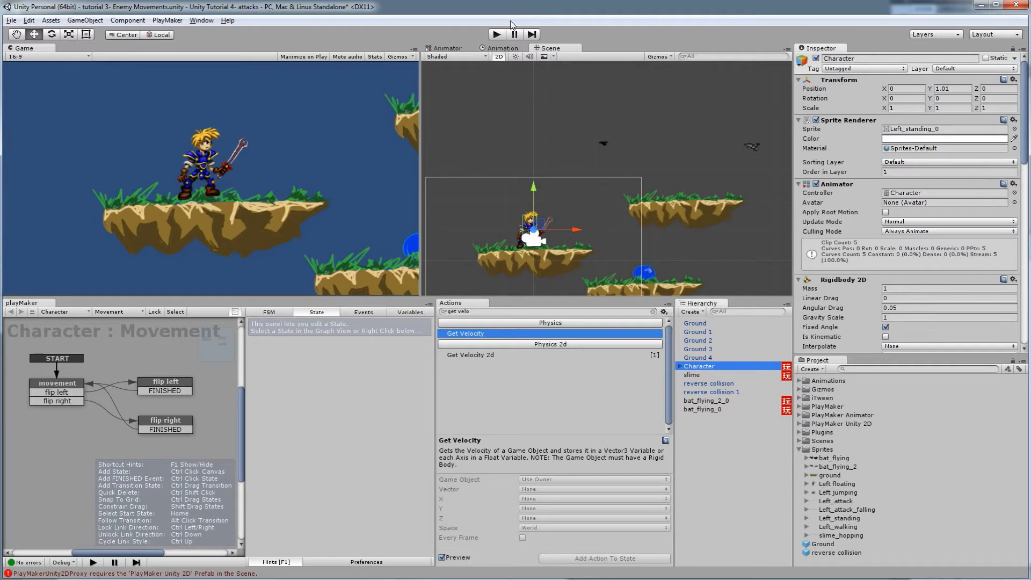
{"action": "left_click", "coordinate": [501, 48]}
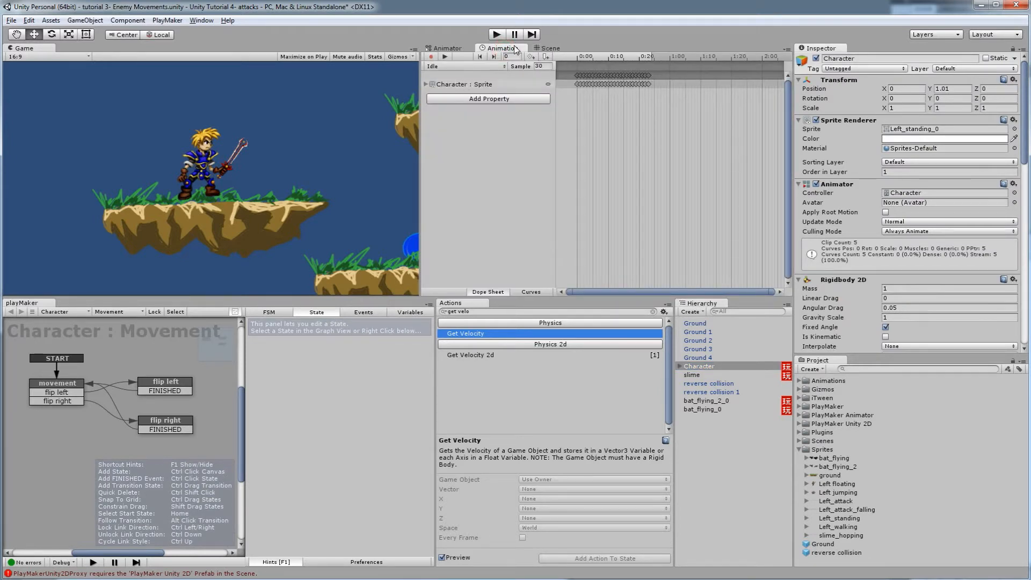
{"action": "left_click", "coordinate": [204, 20]}
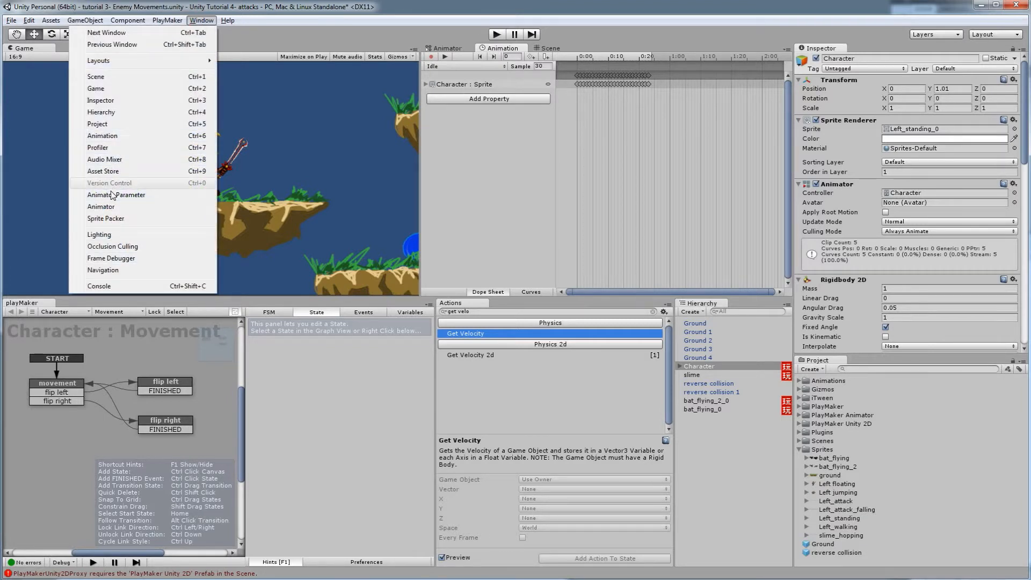
{"action": "left_click", "coordinate": [465, 67]}
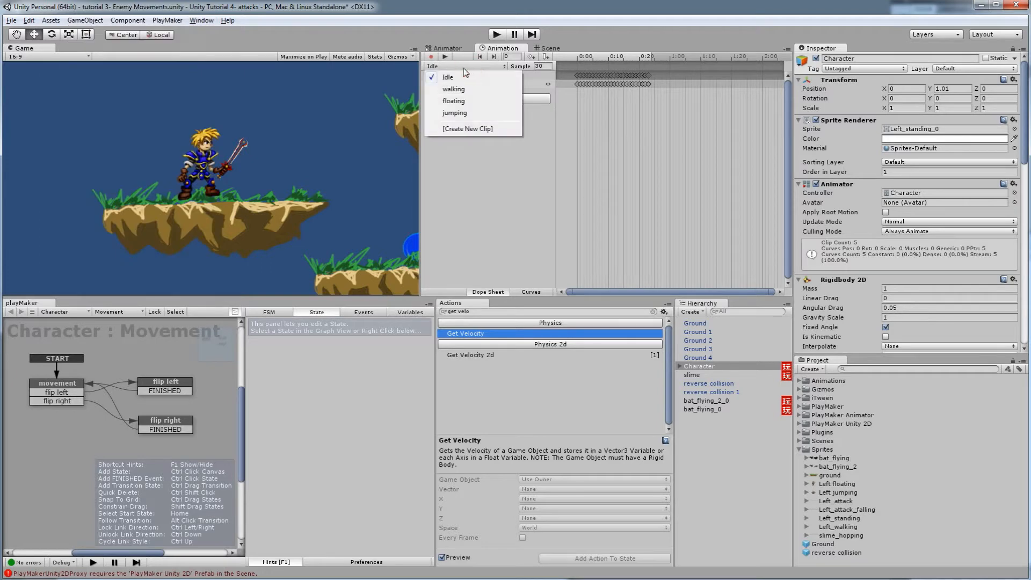
{"action": "left_click", "coordinate": [476, 130]}
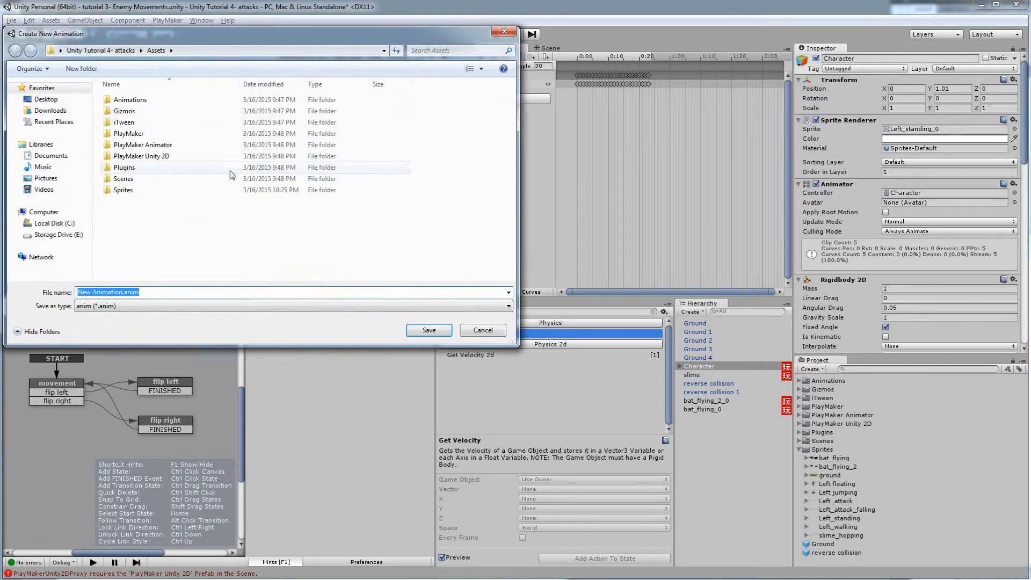
{"action": "left_click", "coordinate": [118, 99]}
{"action": "double_click", "coordinate": [118, 100]}
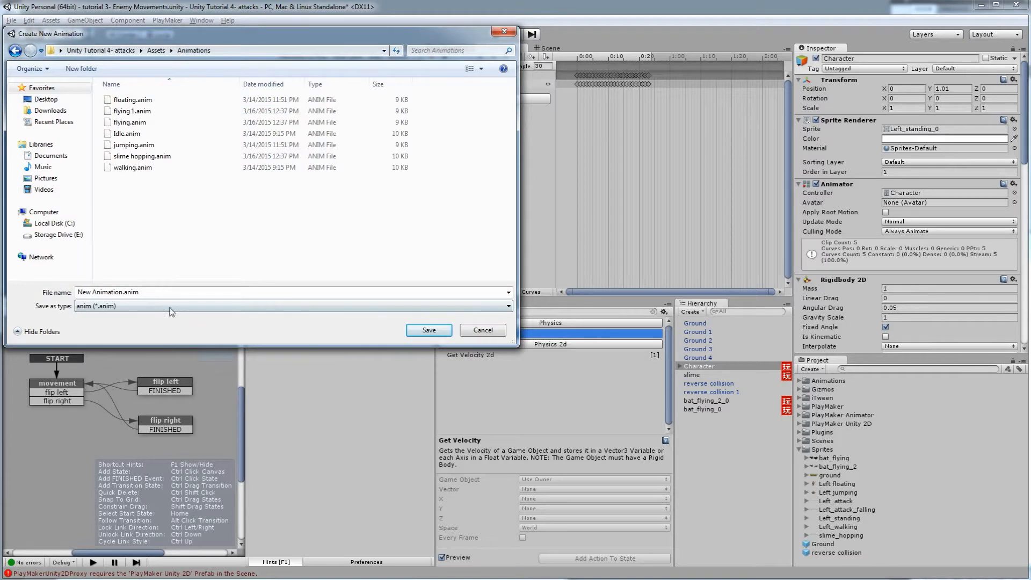
{"action": "left_click", "coordinate": [171, 292]}
{"action": "type", "text": "attack"}
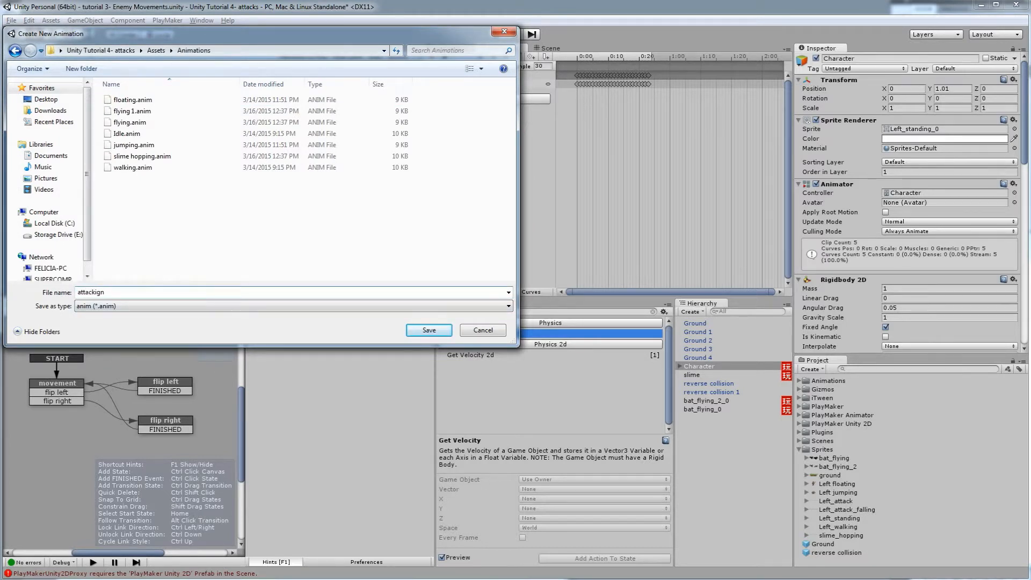
{"action": "type", "text": "ing"}
{"action": "left_click", "coordinate": [415, 331]}
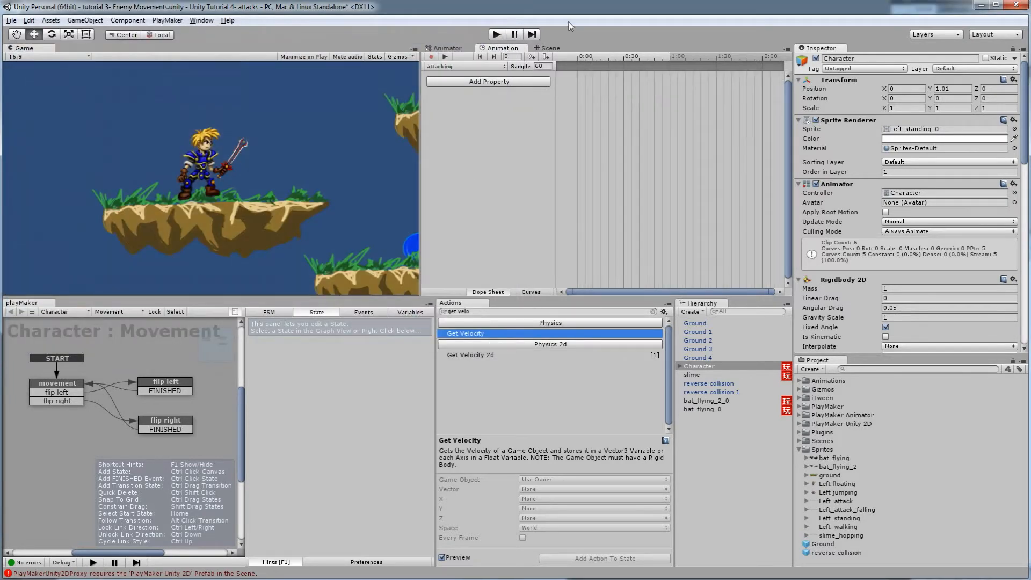
Add the frames Left_attack_0 through Left_attack_9 to the timeline of the attacking clip.
{"action": "left_click", "coordinate": [807, 501]}
{"action": "left_click", "coordinate": [845, 510]}
{"action": "scroll", "coordinate": [853, 515], "scroll_direction": "down", "scroll_amount": 3}
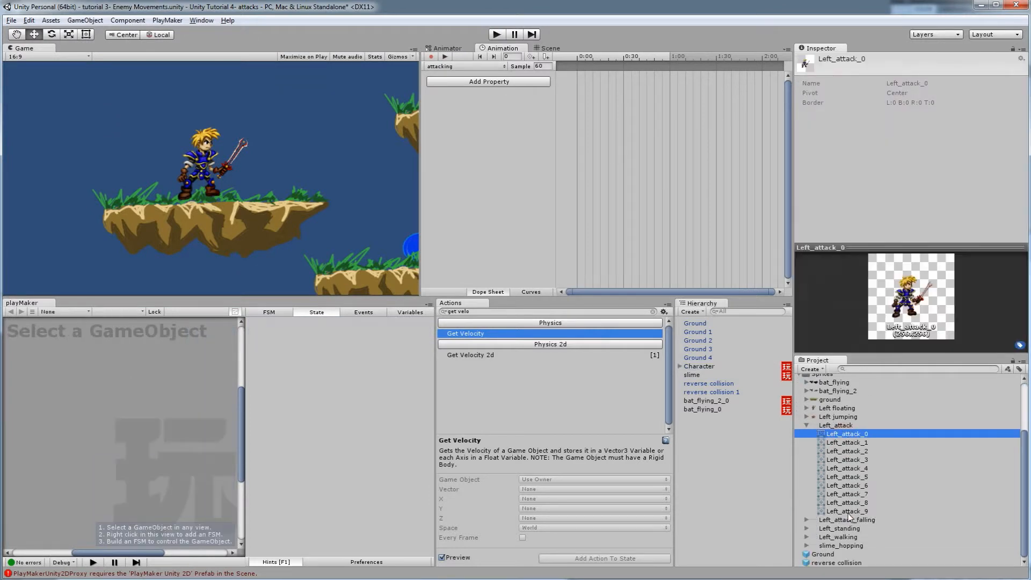
{"action": "left_click", "coordinate": [854, 511], "text": "shift"}
{"action": "left_click_drag", "start_coordinate": [860, 436], "coordinate": [611, 219]}
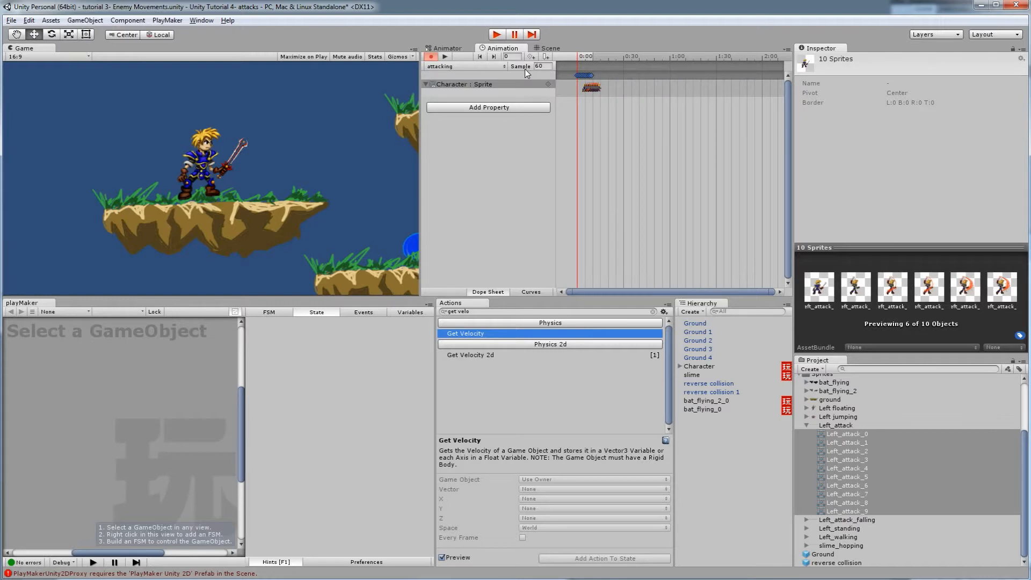
Set the attacking clip's sample rate to 30, preview its playback and turn off animation recording.
{"action": "left_click", "coordinate": [543, 66]}
{"action": "type", "text": "30"}
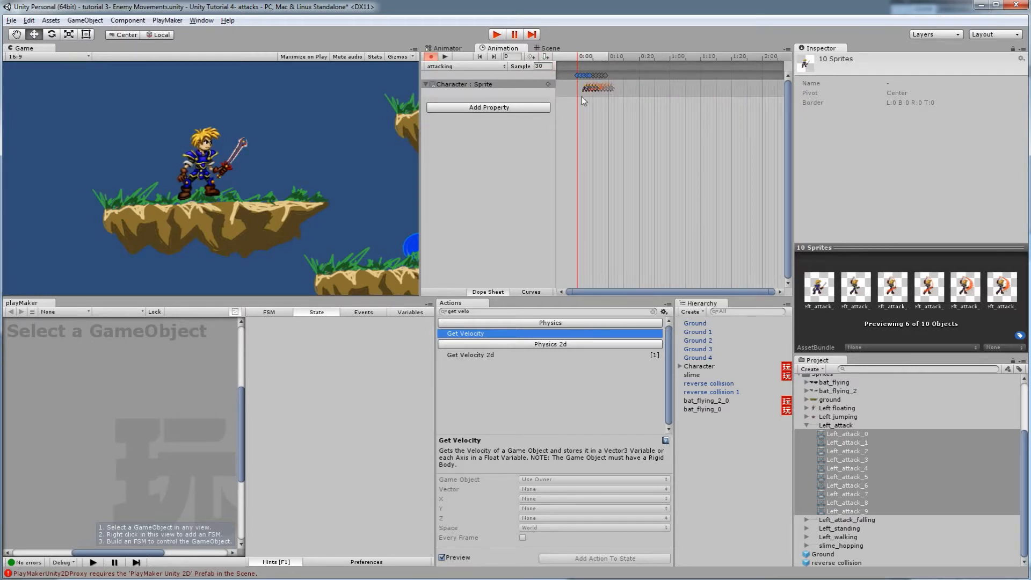
{"action": "left_click", "coordinate": [445, 56]}
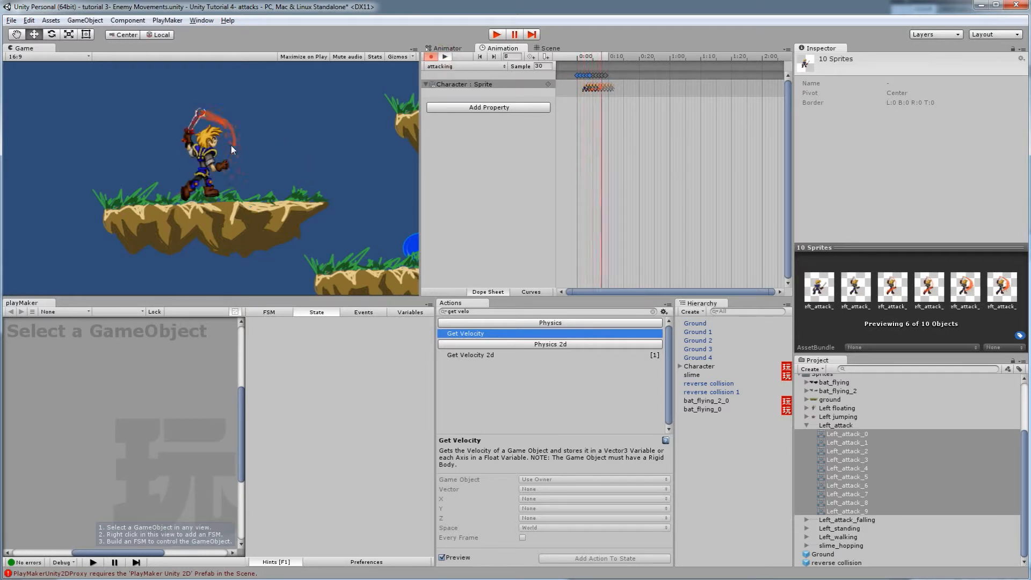
{"action": "left_click", "coordinate": [445, 57]}
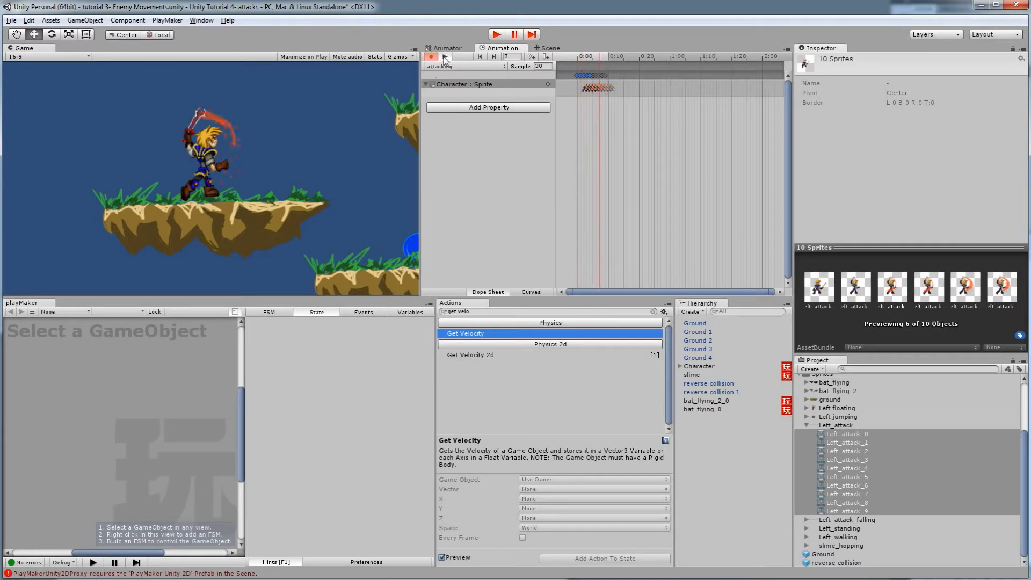
{"action": "left_click", "coordinate": [444, 57]}
{"action": "left_click", "coordinate": [431, 57]}
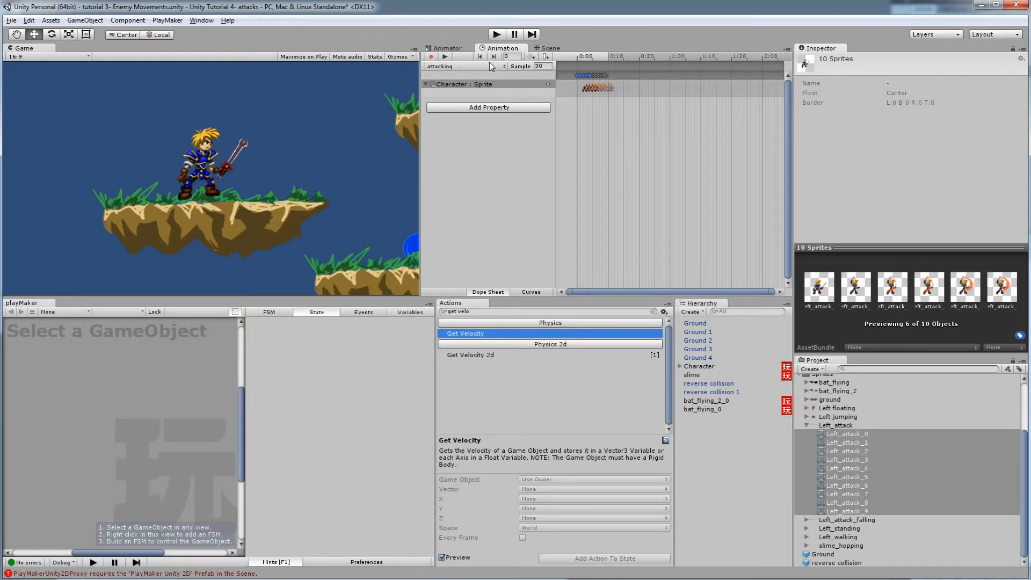
Create a new animation clip named falling attack and save it in the Animations folder.
{"action": "left_click", "coordinate": [455, 67]}
{"action": "left_click", "coordinate": [466, 142]}
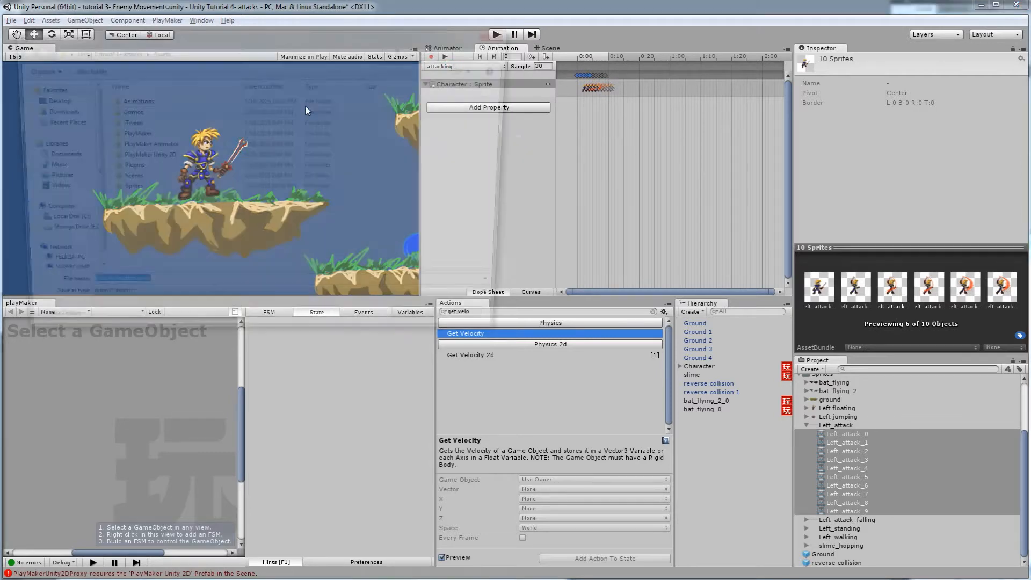
{"action": "double_click", "coordinate": [129, 99]}
{"action": "left_click", "coordinate": [154, 294]}
{"action": "type", "text": "falling attack"}
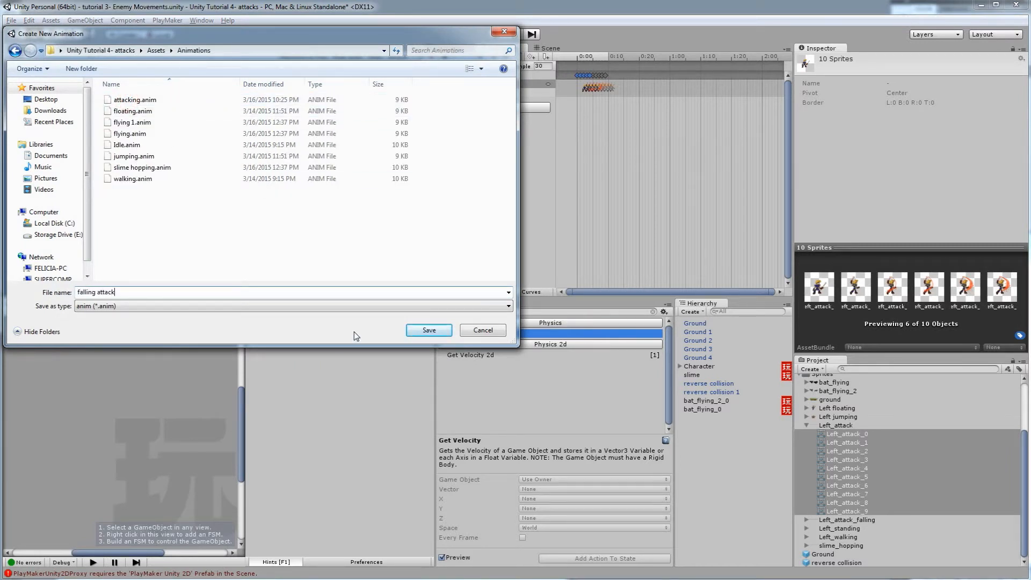
{"action": "left_click", "coordinate": [417, 331]}
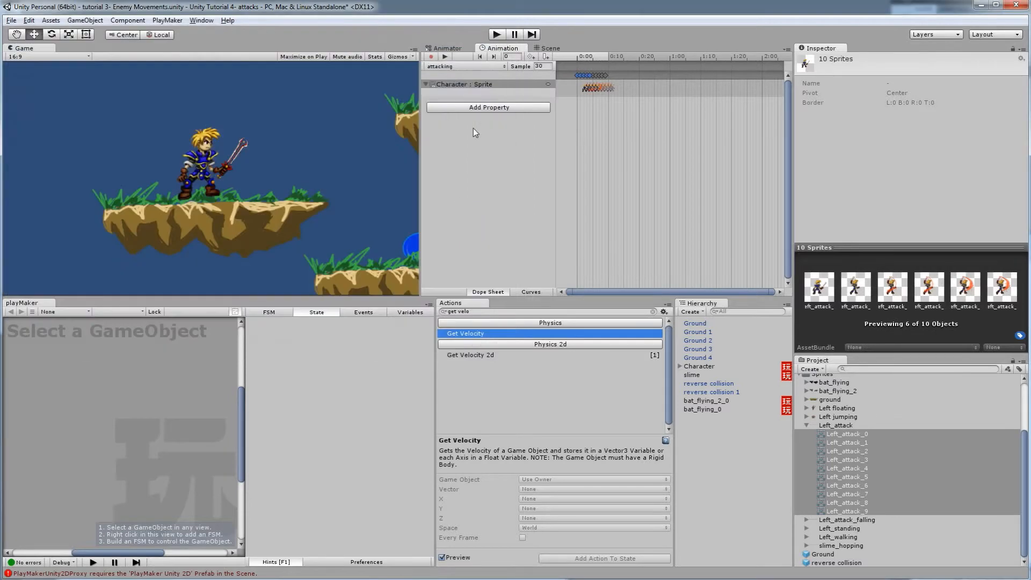
Add the frames Left_attack_falling_0 through Left_attack_falling_6 to the timeline of the falling attack clip.
{"action": "left_click", "coordinate": [806, 425]}
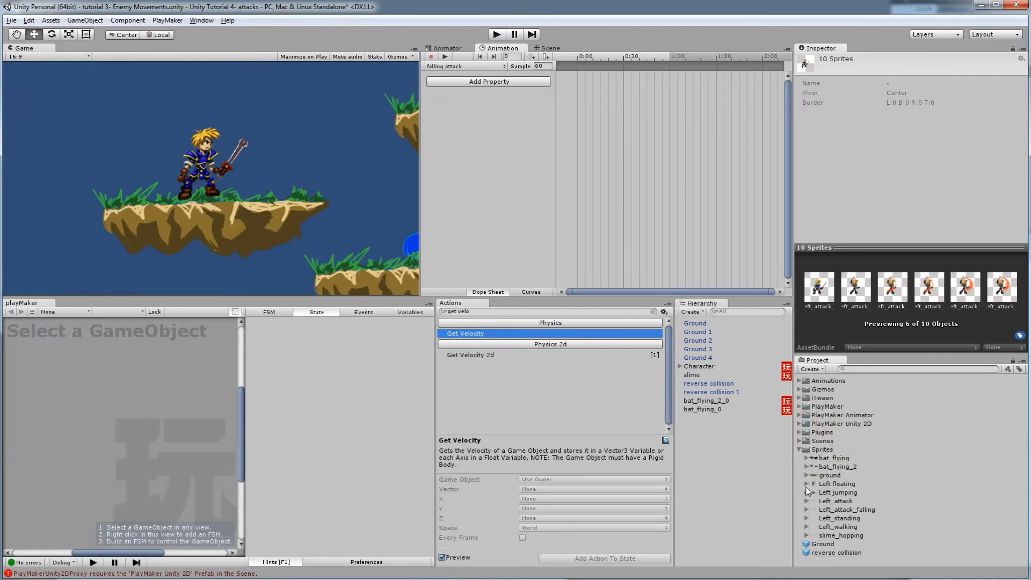
{"action": "left_click", "coordinate": [807, 511]}
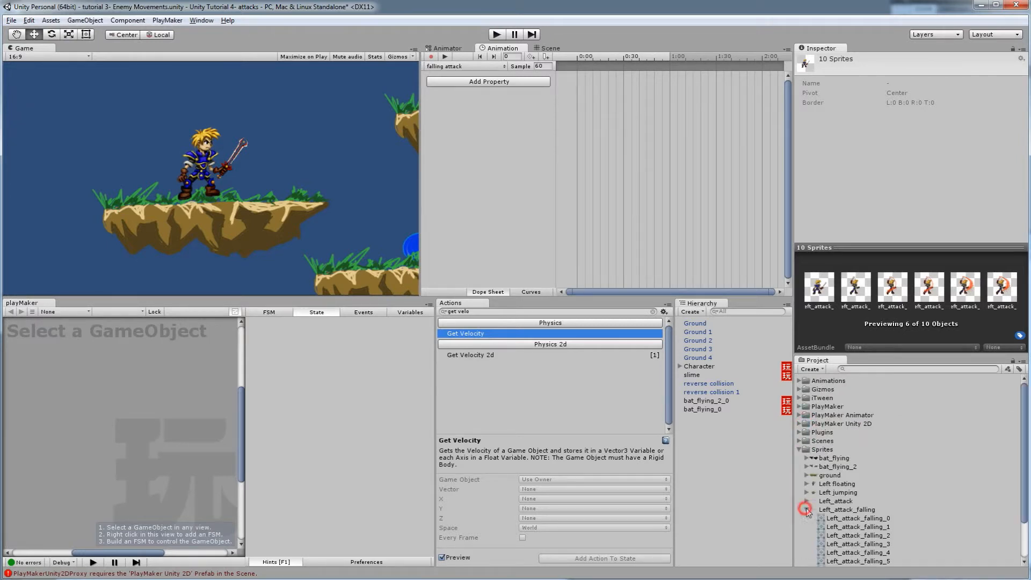
{"action": "left_click", "coordinate": [838, 518]}
{"action": "scroll", "coordinate": [843, 518], "scroll_direction": "down", "scroll_amount": 2}
{"action": "left_click", "coordinate": [843, 517], "text": "shift"}
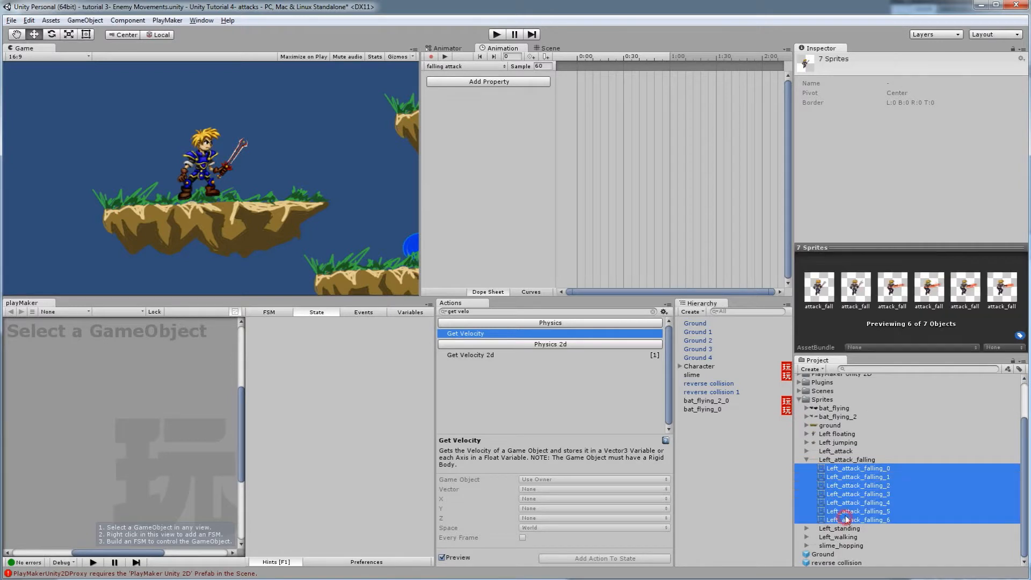
{"action": "left_click_drag", "start_coordinate": [850, 467], "coordinate": [621, 198]}
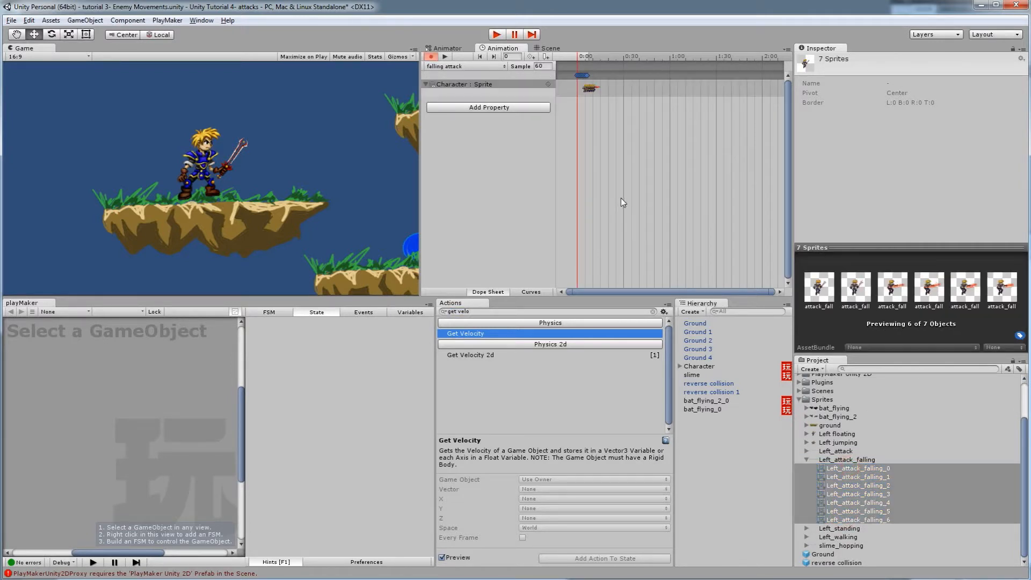
Set the falling attack clip's sample rate to 30, preview it, turn off animation recording and collapse its sprite list.
{"action": "left_click", "coordinate": [540, 66]}
{"action": "type", "text": "30"}
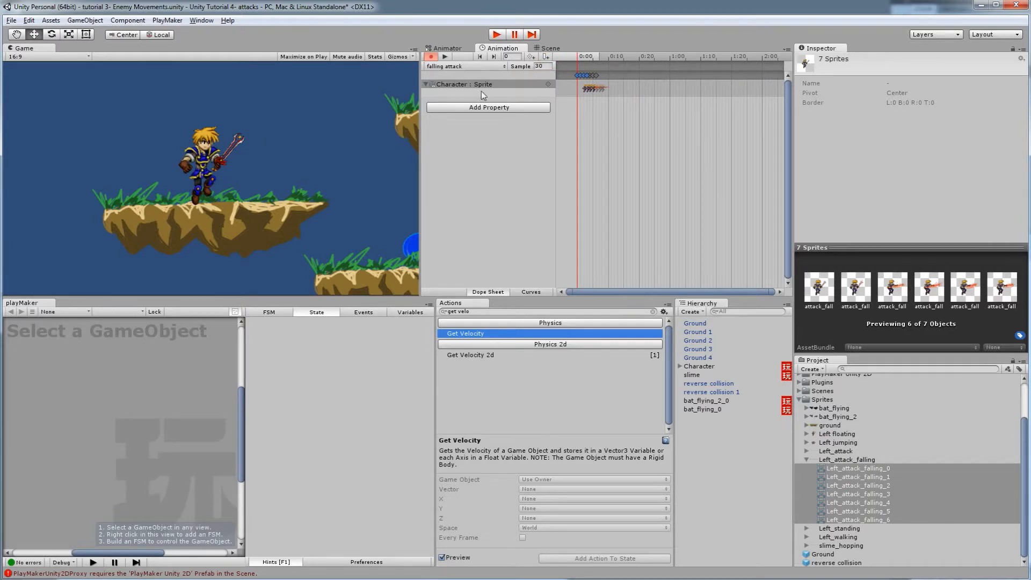
{"action": "left_click", "coordinate": [445, 56]}
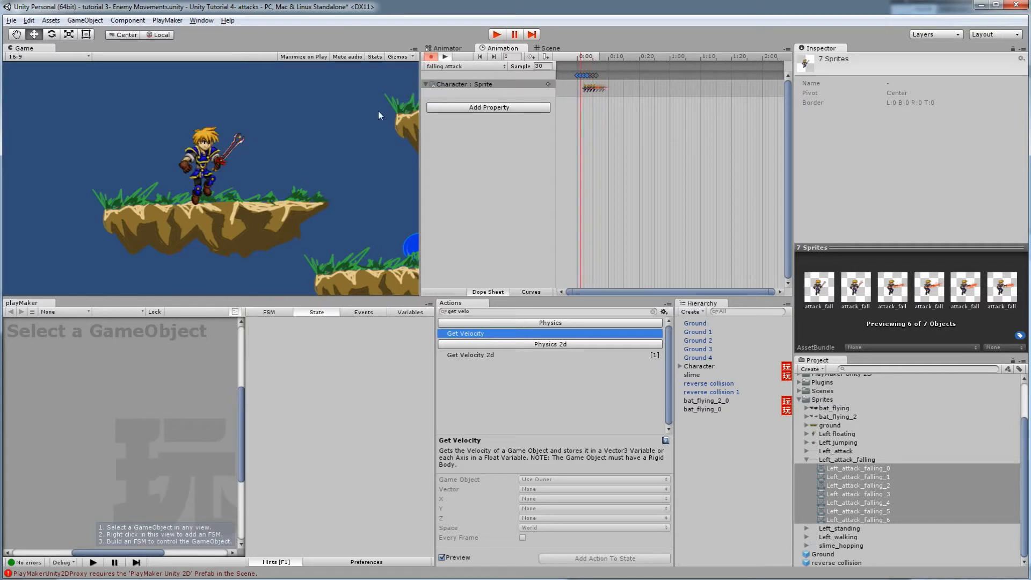
{"action": "left_click", "coordinate": [431, 57]}
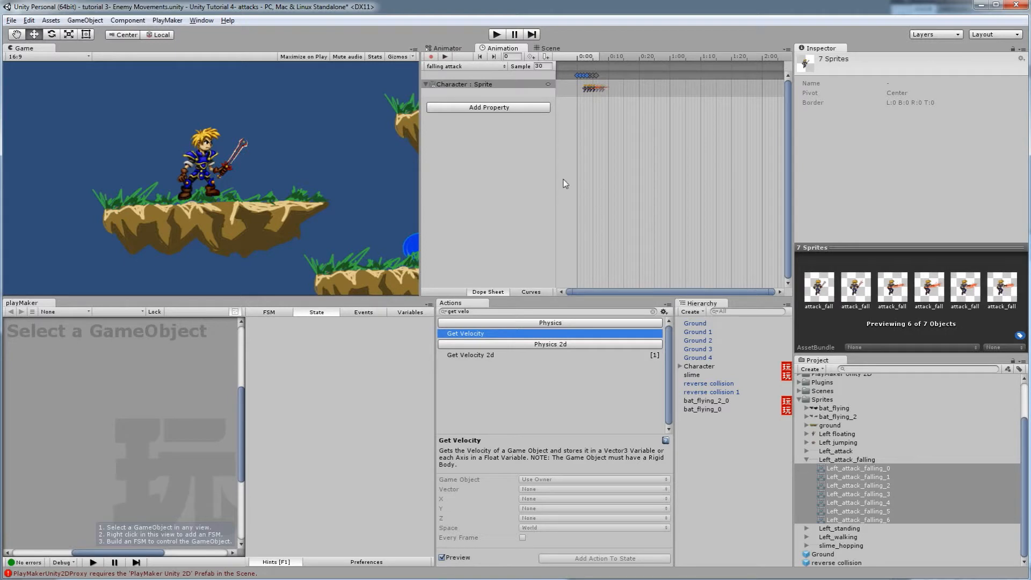
{"action": "left_click", "coordinate": [805, 460]}
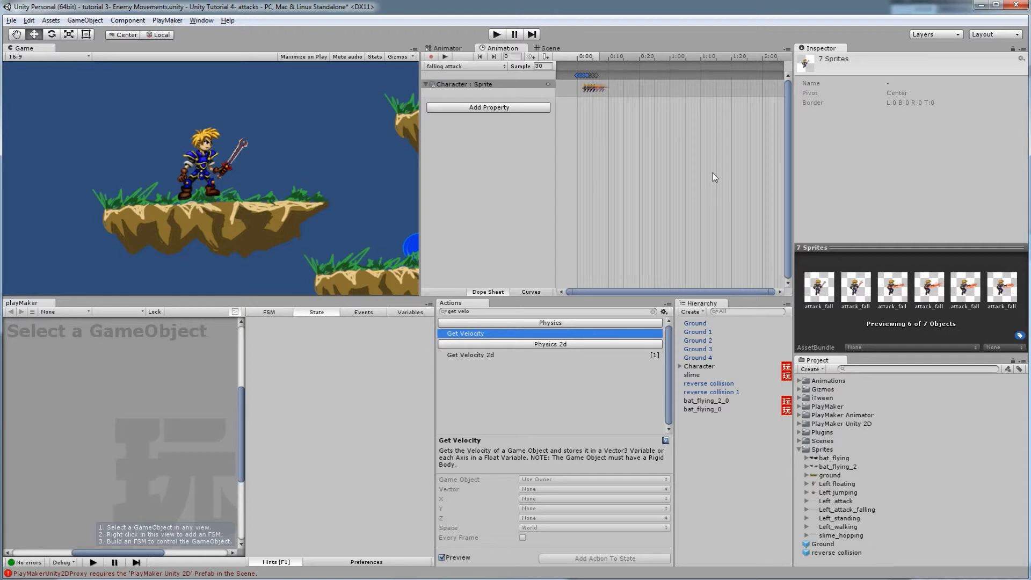
Create an empty game object in the scene near the character.
{"action": "left_click", "coordinate": [548, 49]}
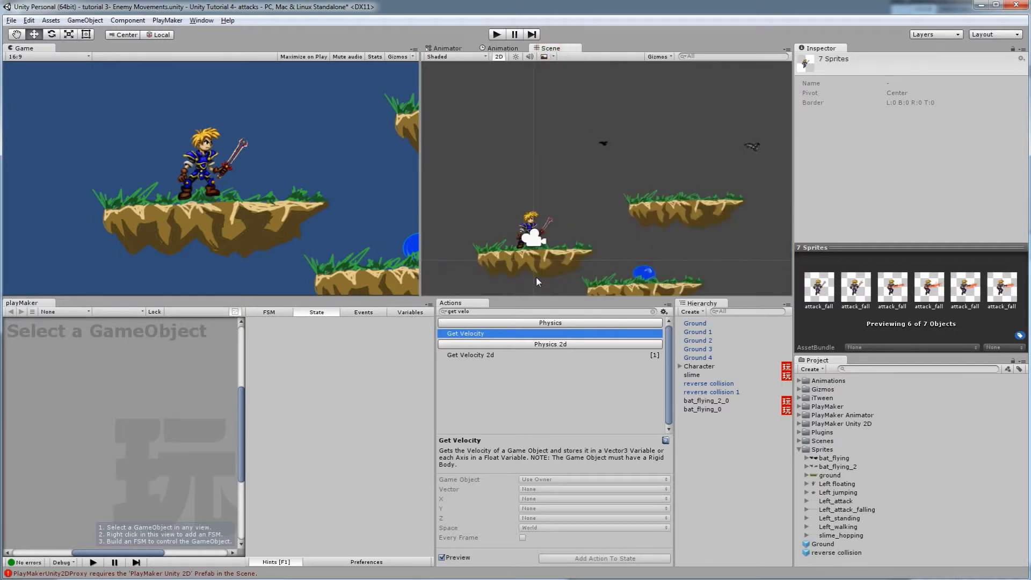
{"action": "scroll", "coordinate": [524, 248], "scroll_direction": "up", "scroll_amount": 2}
{"action": "scroll", "coordinate": [526, 250], "scroll_direction": "up", "scroll_amount": 5}
{"action": "middle_click_drag", "start_coordinate": [529, 253], "coordinate": [631, 162]}
{"action": "scroll", "coordinate": [609, 204], "scroll_direction": "up", "scroll_amount": 5}
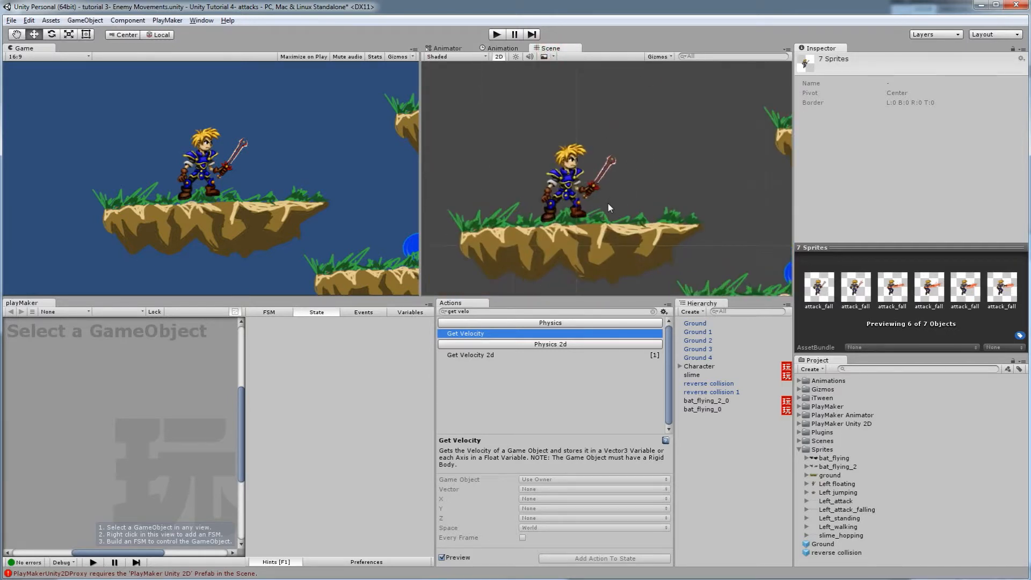
{"action": "left_click", "coordinate": [552, 179]}
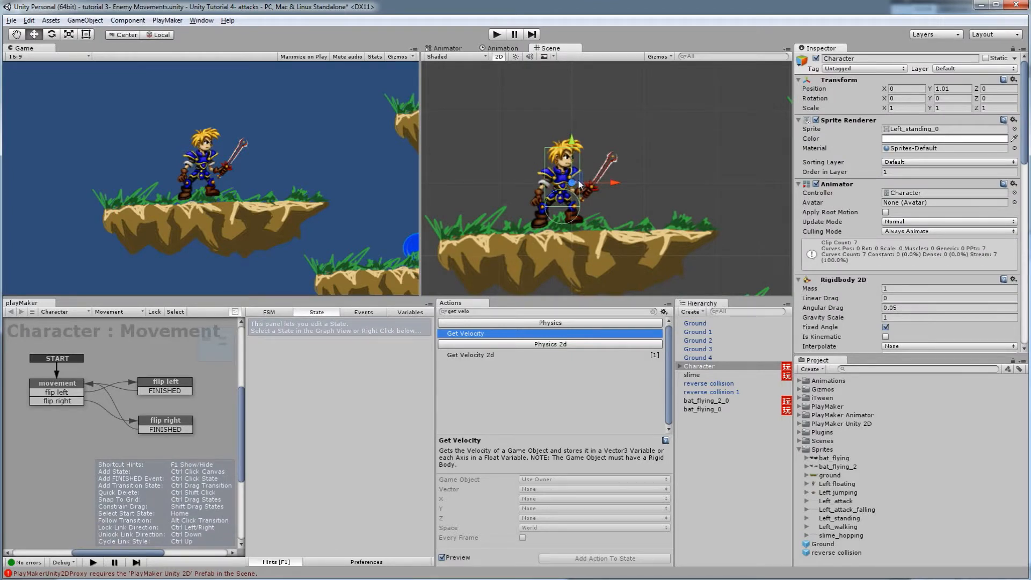
{"action": "left_click", "coordinate": [695, 162]}
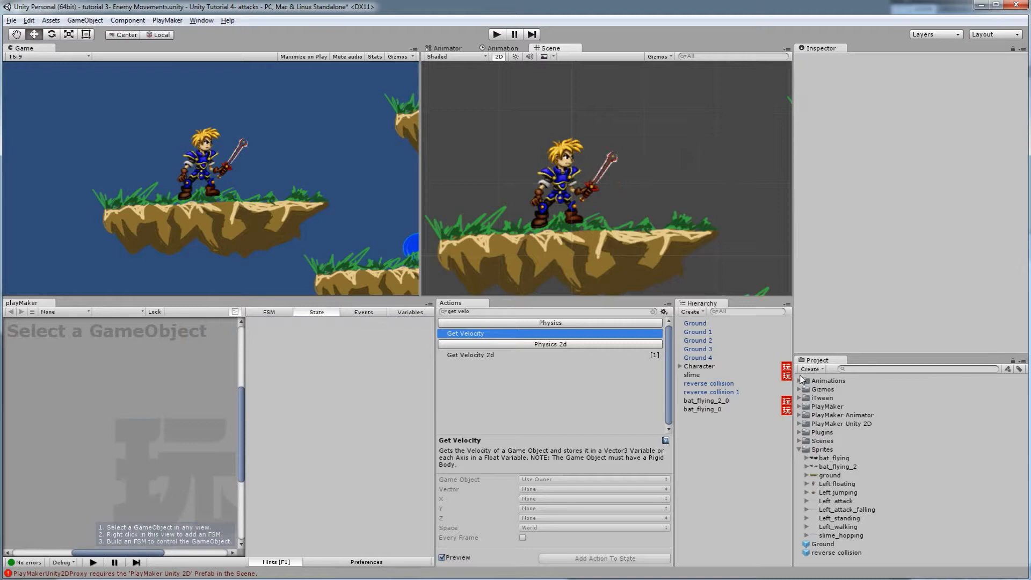
{"action": "left_click", "coordinate": [697, 313]}
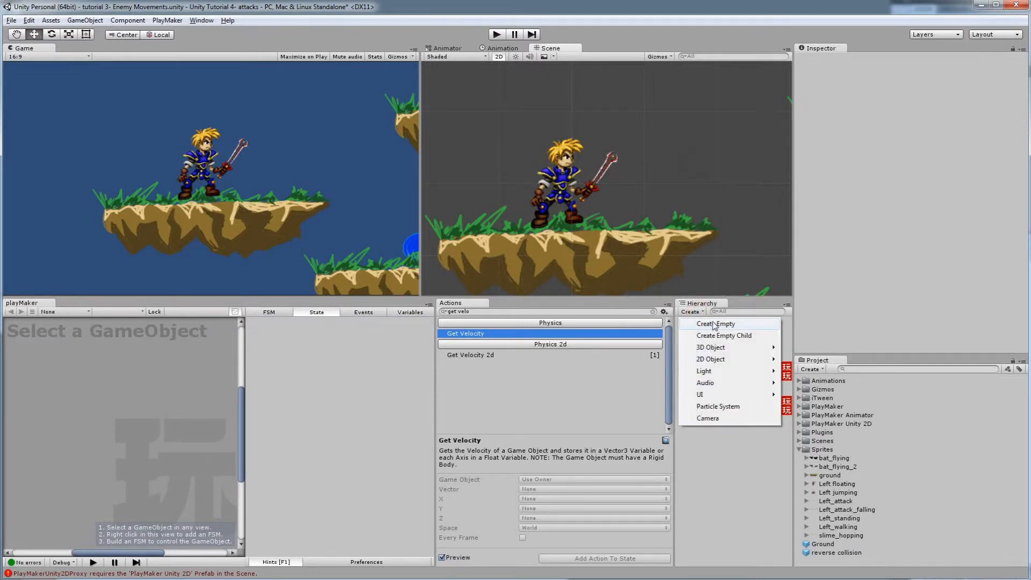
{"action": "left_click", "coordinate": [85, 20]}
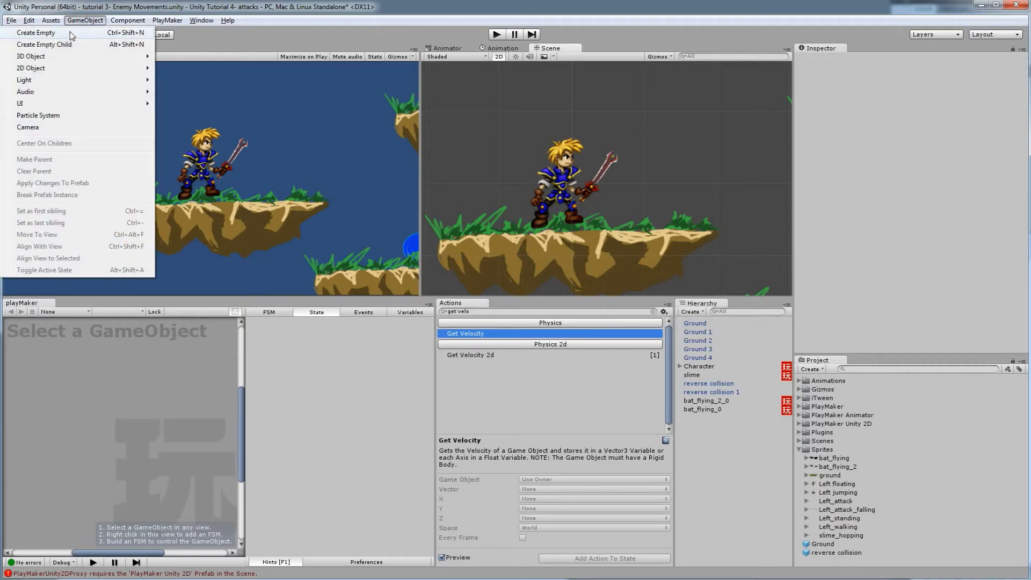
{"action": "left_click", "coordinate": [72, 33]}
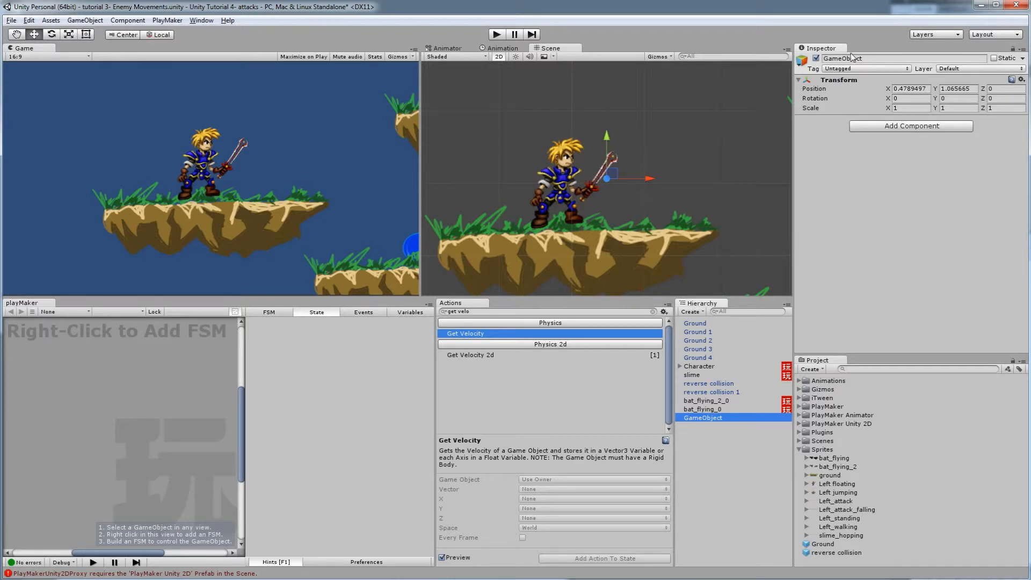
Rename the new empty game object as sword hit box.
{"action": "left_click", "coordinate": [893, 58]}
{"action": "type", "text": "sw"}
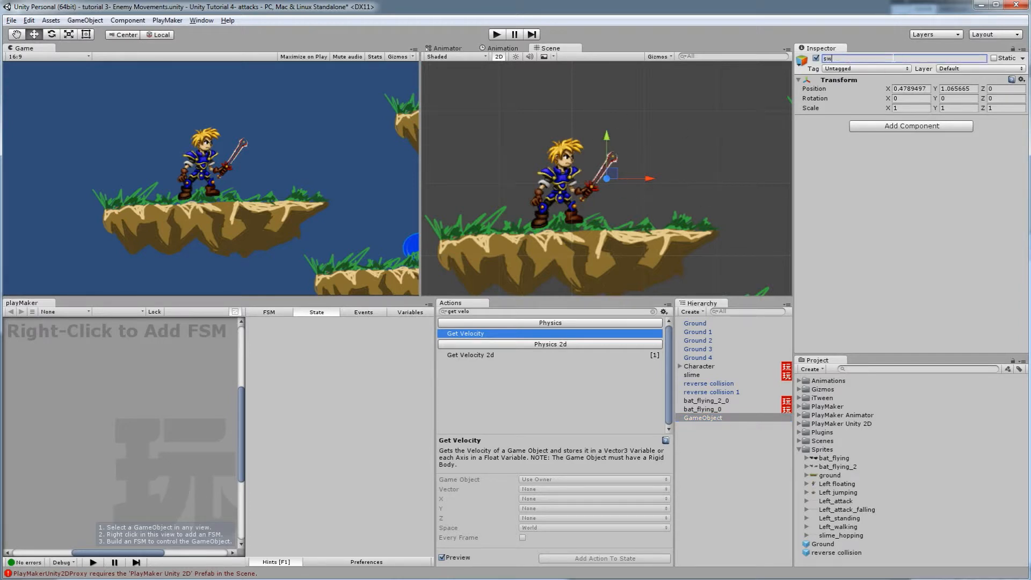
{"action": "type", "text": "ord hit box"}
{"action": "key", "text": "Return"}
Add a Circle Collider 2D to sword hit box and move the object over the character, to about X 0.009, Y 1.051.
{"action": "left_click", "coordinate": [871, 129]}
{"action": "left_click", "coordinate": [874, 200]}
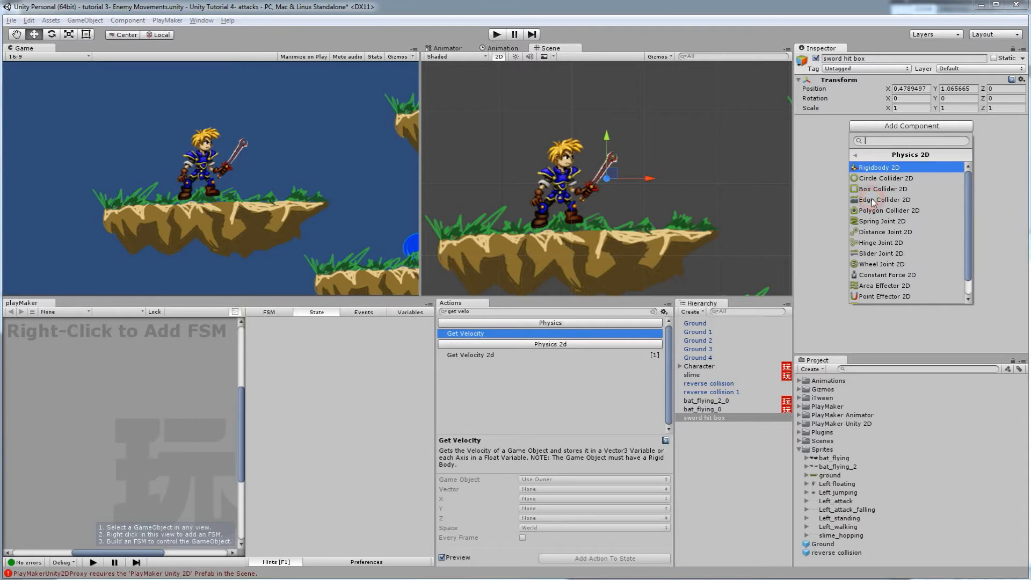
{"action": "left_click", "coordinate": [886, 178]}
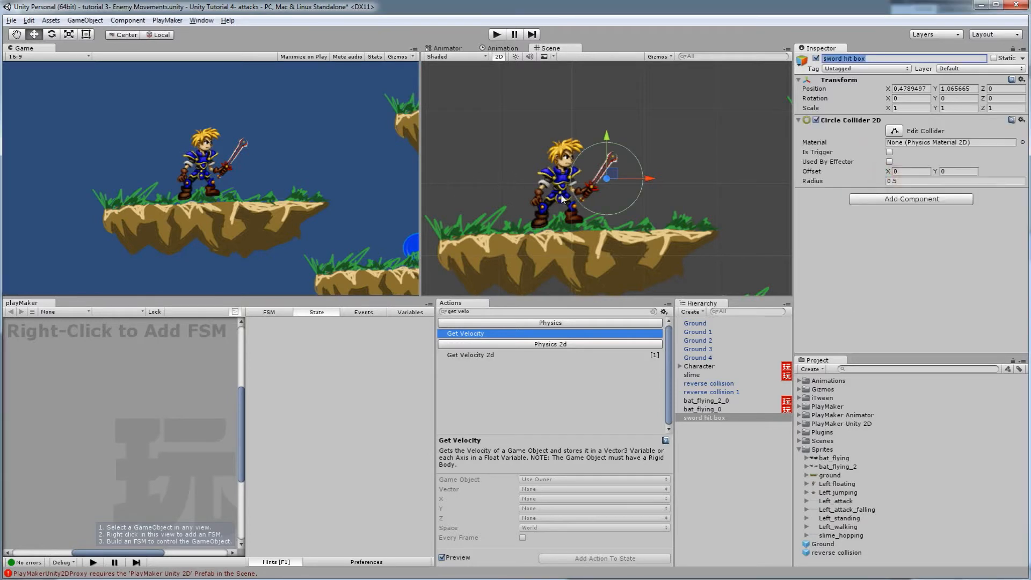
{"action": "left_click_drag", "start_coordinate": [615, 175], "coordinate": [573, 179]}
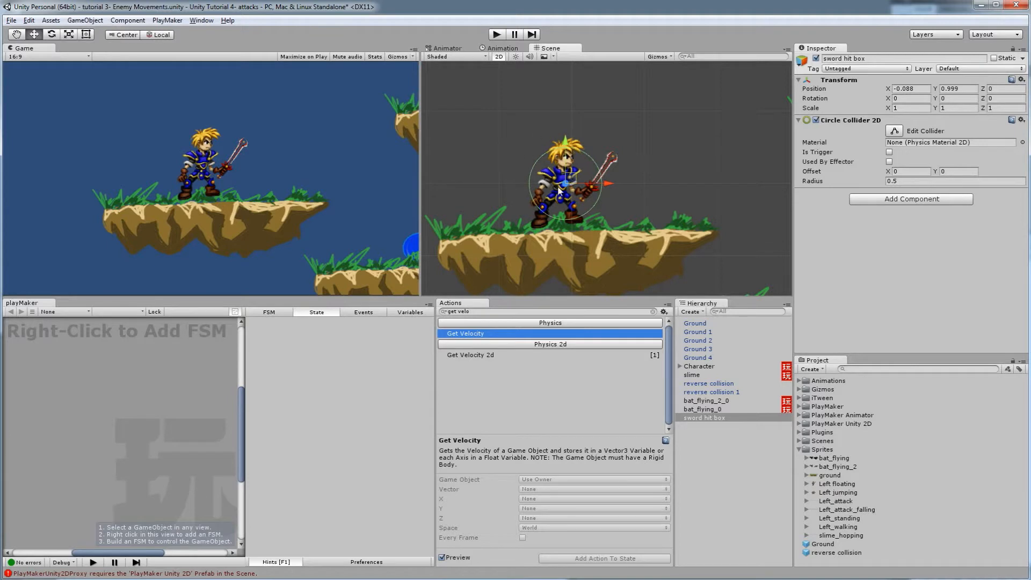
{"action": "left_click_drag", "start_coordinate": [573, 178], "coordinate": [582, 174]}
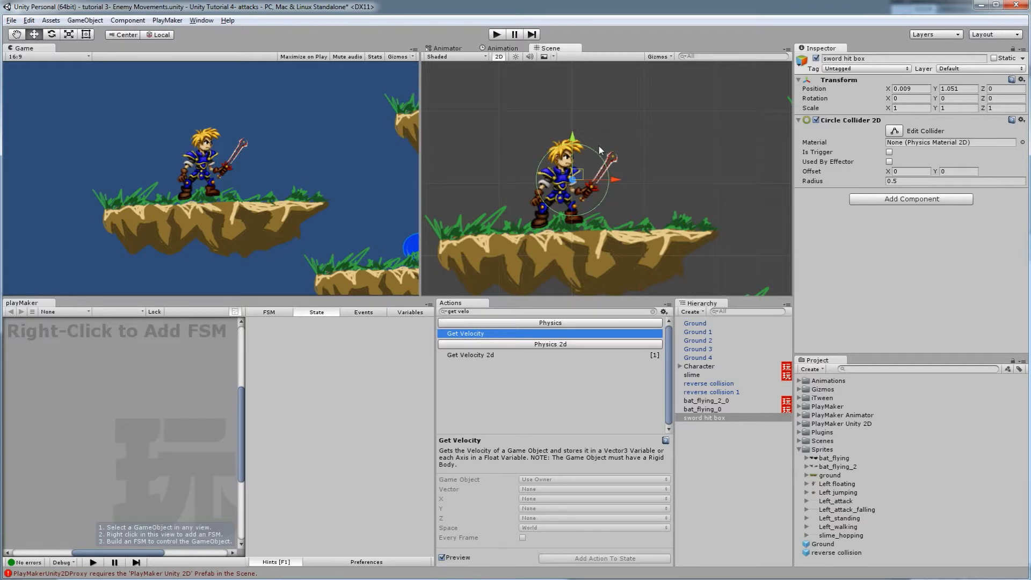
Set the attacking state as the layer default state in the Character animator controller.
{"action": "left_click", "coordinate": [448, 48]}
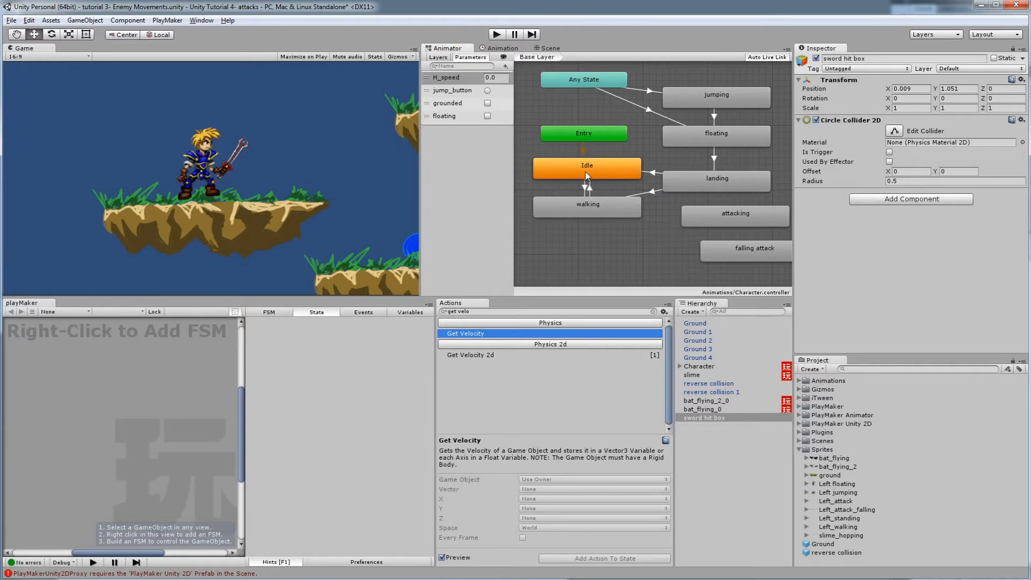
{"action": "middle_click_drag", "start_coordinate": [679, 244], "coordinate": [654, 201]}
{"action": "left_click", "coordinate": [666, 196]}
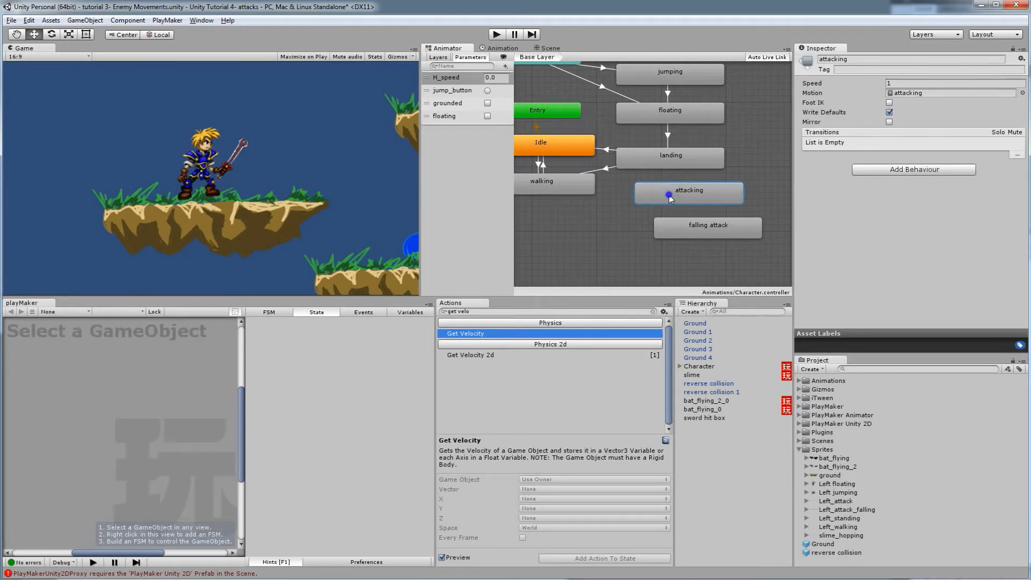
{"action": "right_click", "coordinate": [670, 197]}
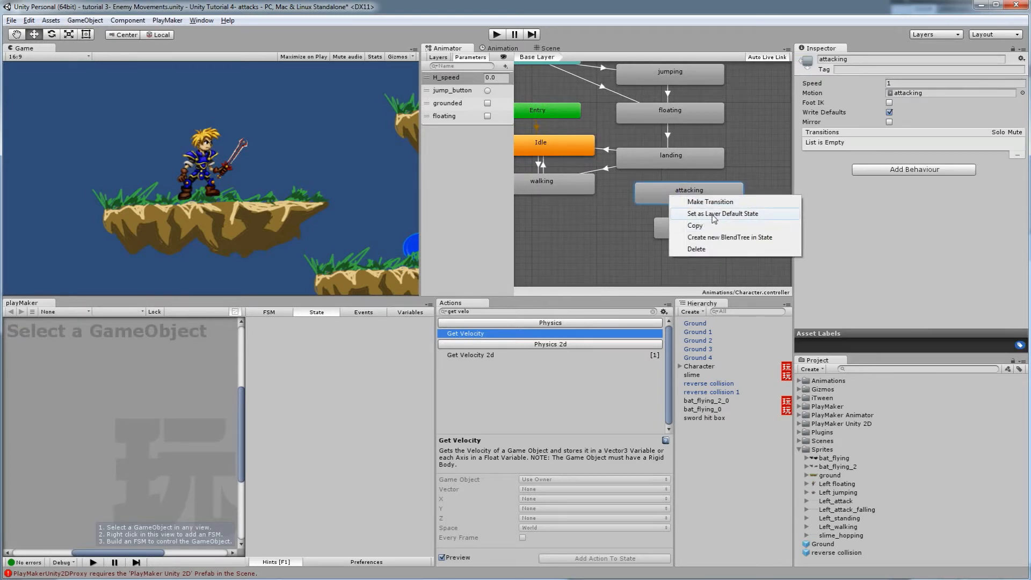
{"action": "left_click", "coordinate": [731, 215]}
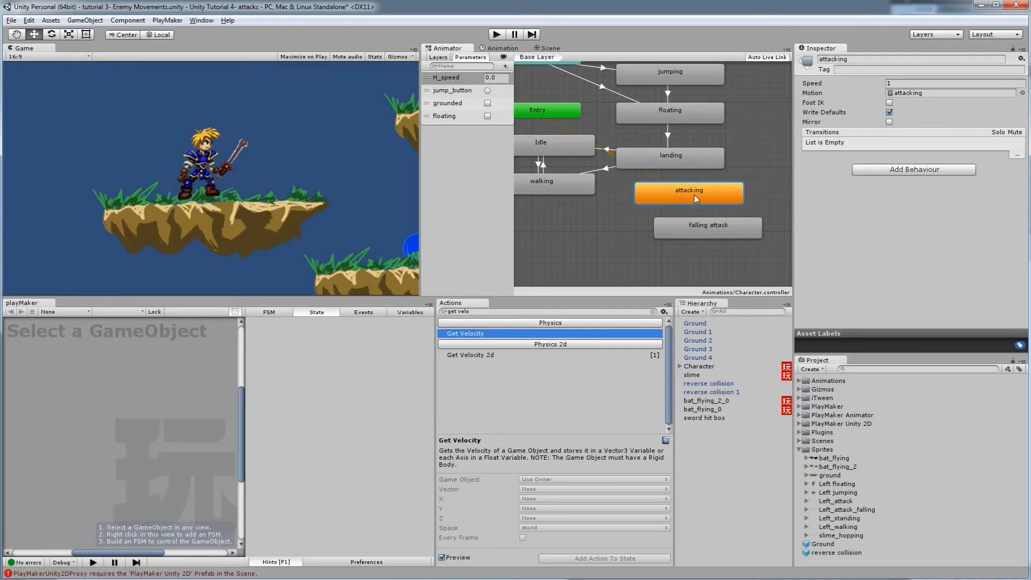
{"action": "middle_click_drag", "start_coordinate": [592, 179], "coordinate": [609, 200]}
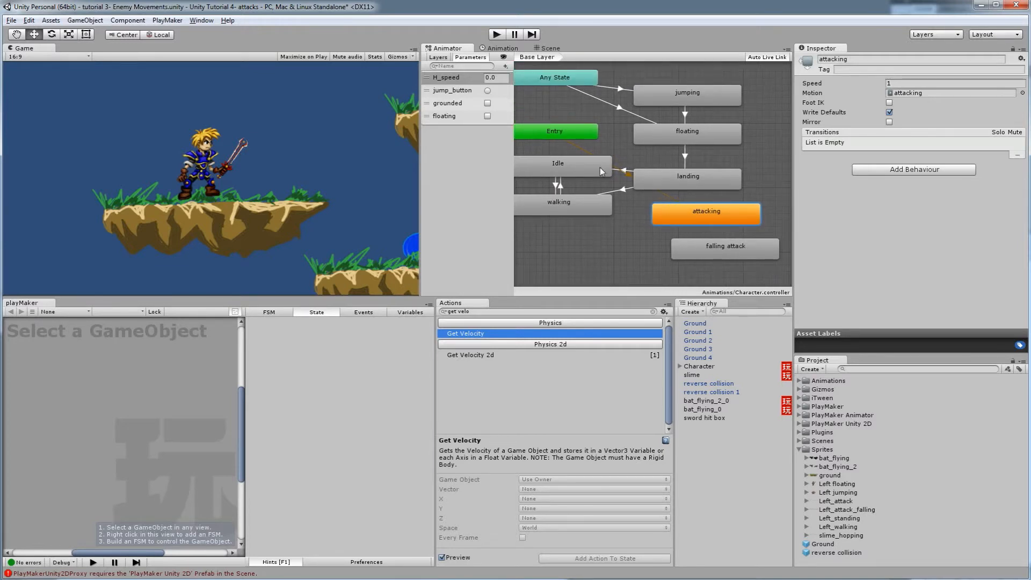
Run the game with the scene in view and move sword hit box in front of the character, to about X 1.425, Y 1.103.
{"action": "left_click", "coordinate": [550, 49]}
{"action": "left_click", "coordinate": [497, 35]}
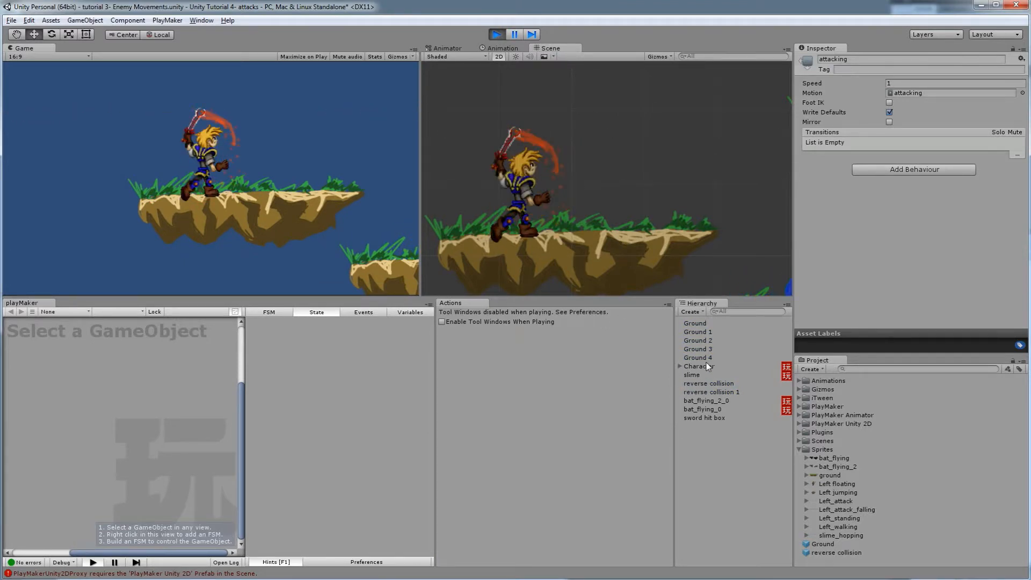
{"action": "left_click", "coordinate": [706, 418]}
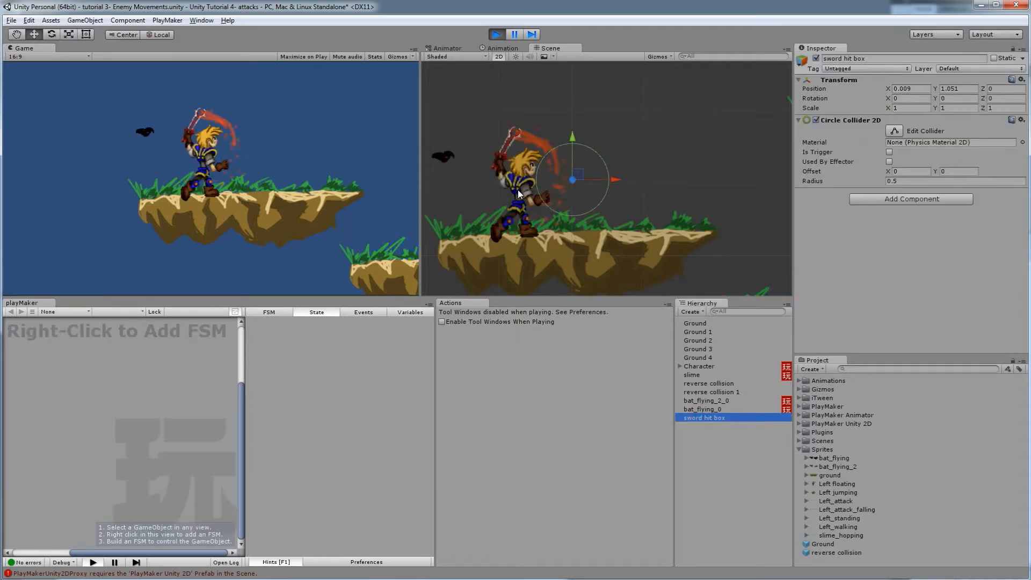
{"action": "left_click", "coordinate": [577, 172]}
{"action": "left_click_drag", "start_coordinate": [577, 171], "coordinate": [547, 166]}
{"action": "left_click_drag", "start_coordinate": [567, 171], "coordinate": [689, 171]}
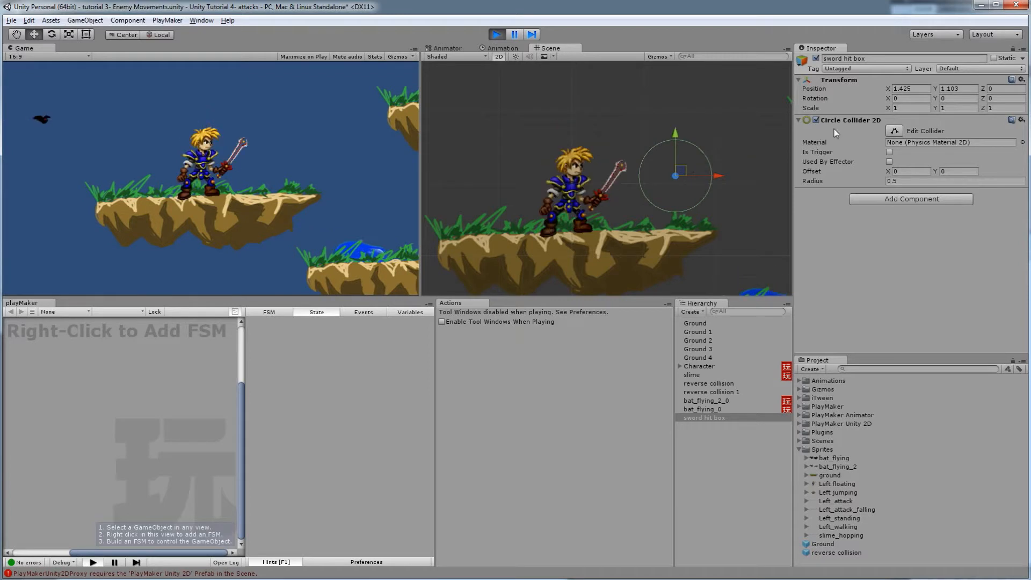
Turn on Is Trigger for sword hit box and move it over the sword swing, to about X 0.232, Y 1.155.
{"action": "left_click", "coordinate": [890, 152]}
{"action": "left_click_drag", "start_coordinate": [690, 177], "coordinate": [591, 168]}
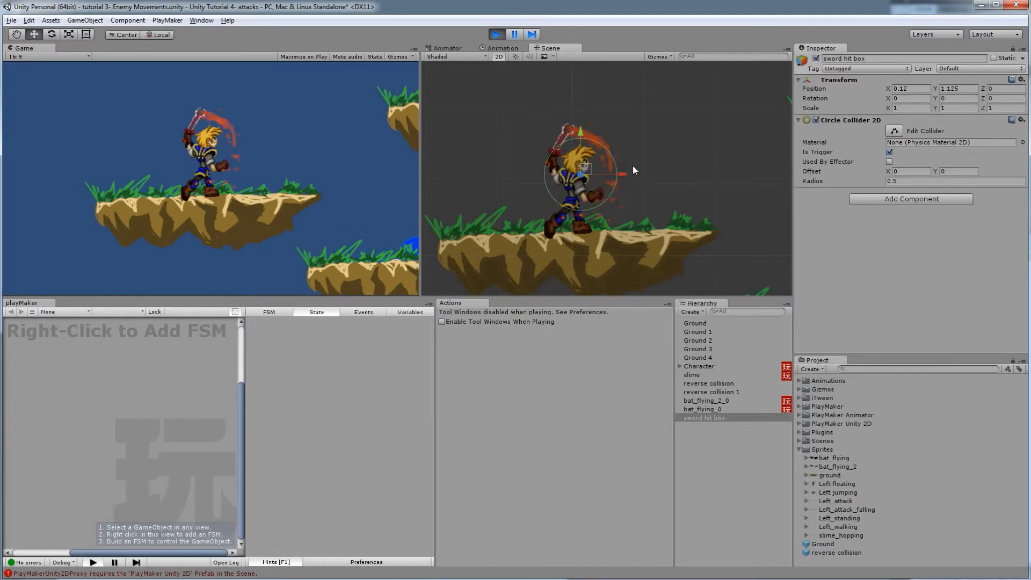
{"action": "left_click_drag", "start_coordinate": [591, 168], "coordinate": [596, 167]}
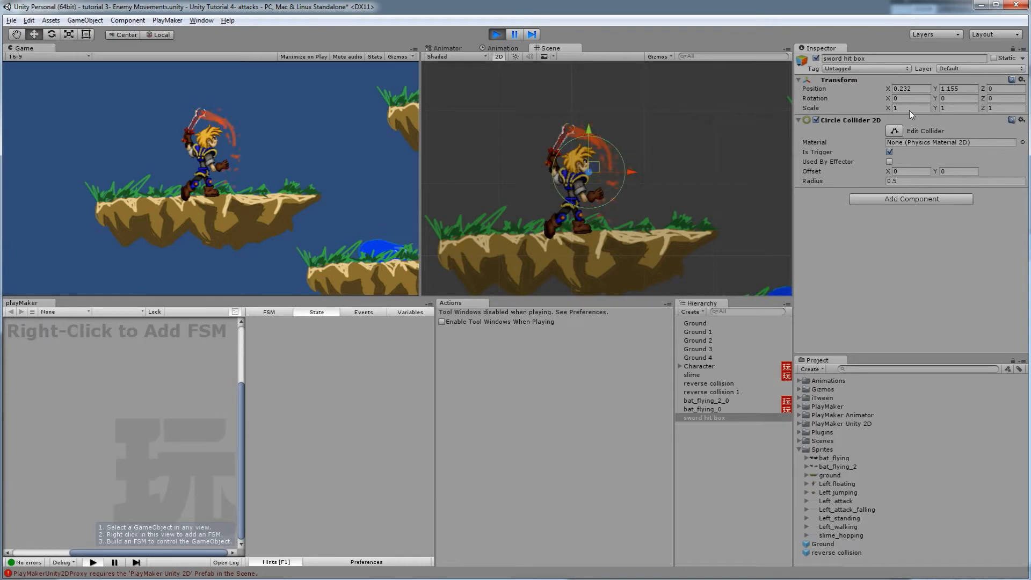
Stop the game and move sword hit box above and in front of the character, to about X 1.567, Y 1.722.
{"action": "left_click", "coordinate": [497, 34]}
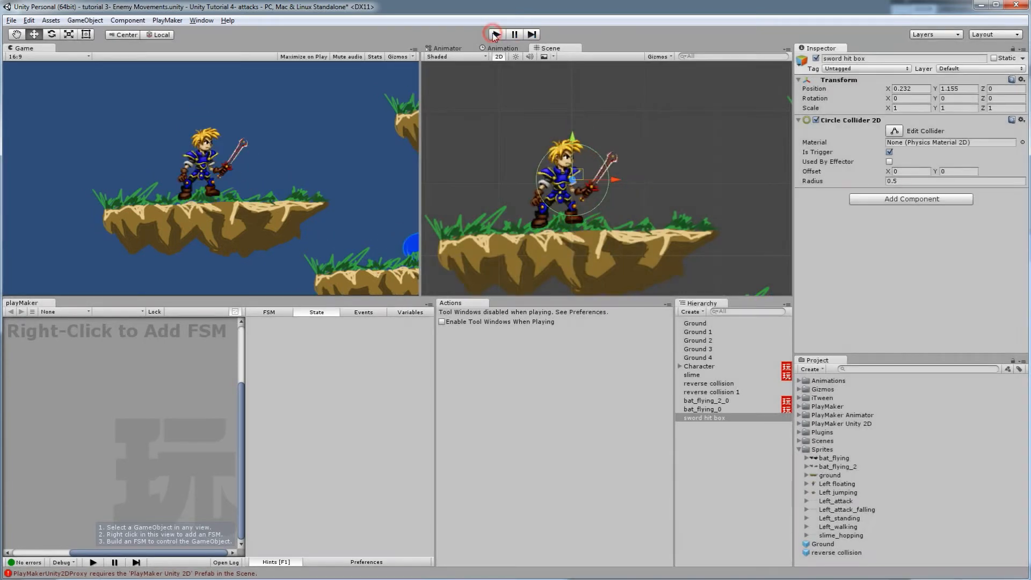
{"action": "left_click_drag", "start_coordinate": [587, 173], "coordinate": [701, 126]}
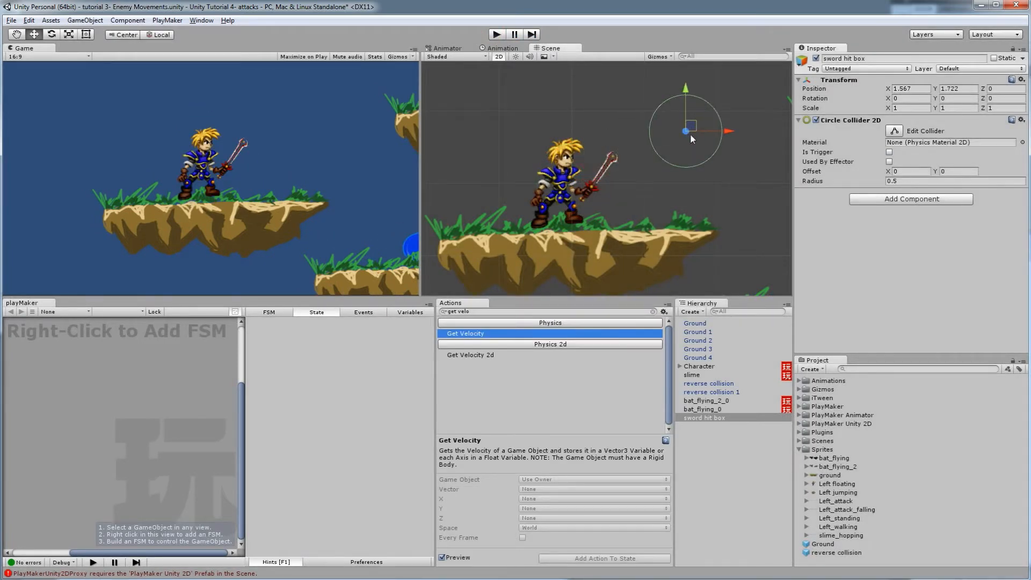
Save sword hit box as a prefab in the project and delete the original object from the scene.
{"action": "left_click_drag", "start_coordinate": [698, 417], "coordinate": [850, 553]}
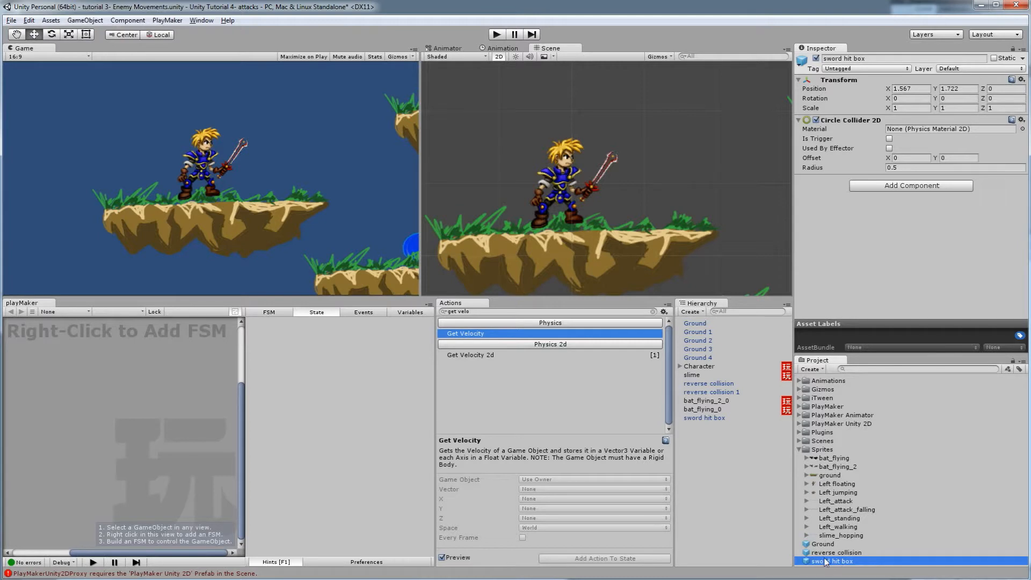
{"action": "left_click", "coordinate": [713, 420]}
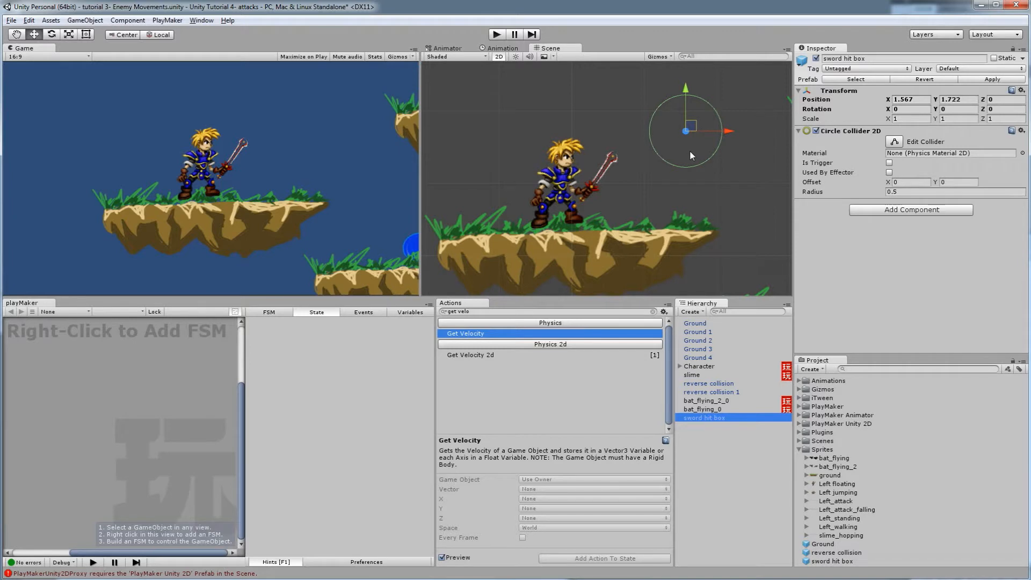
{"action": "key", "text": "Delete"}
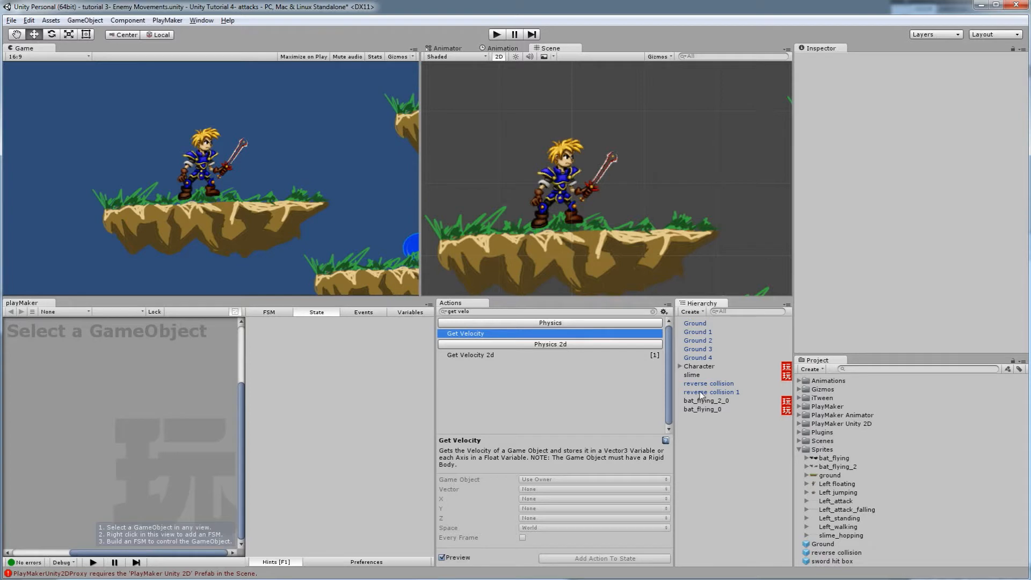
{"action": "left_click", "coordinate": [841, 562]}
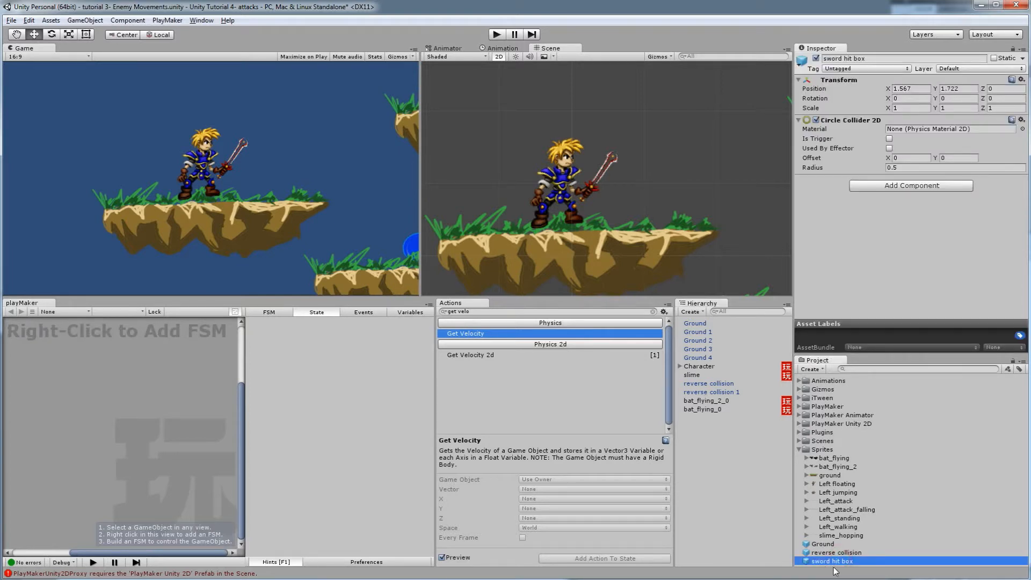
{"action": "left_click", "coordinate": [812, 370]}
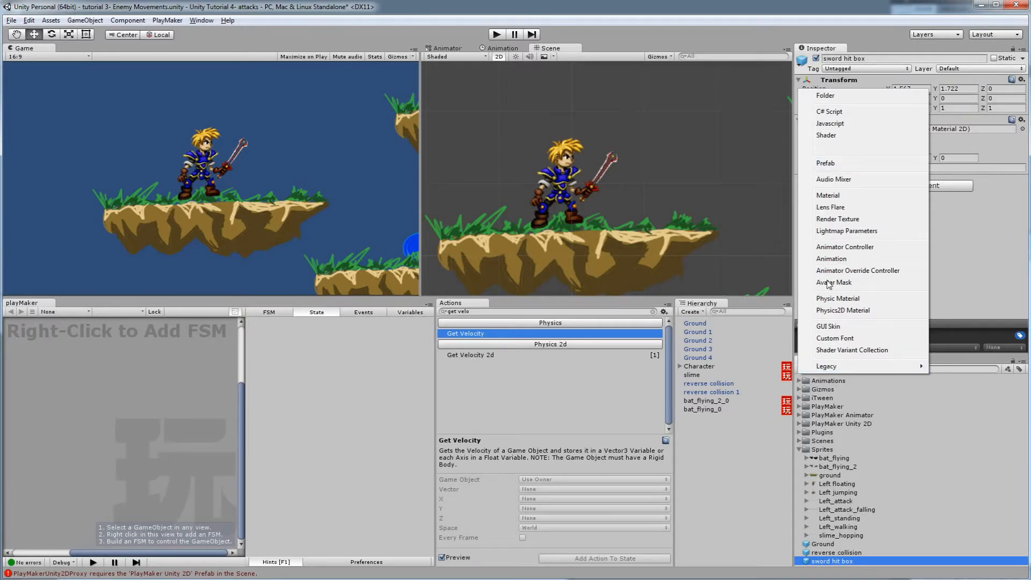
{"action": "left_click", "coordinate": [699, 312]}
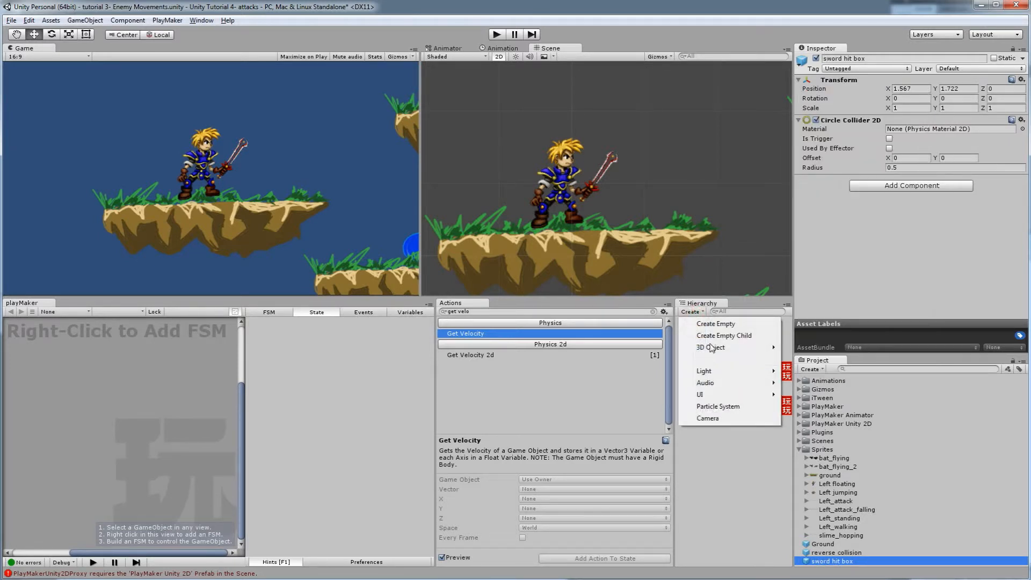
Starting from the sword hit box prefab's tag choices, add a new project tag named Sword.
{"action": "left_click", "coordinate": [833, 561]}
{"action": "left_click", "coordinate": [834, 560]}
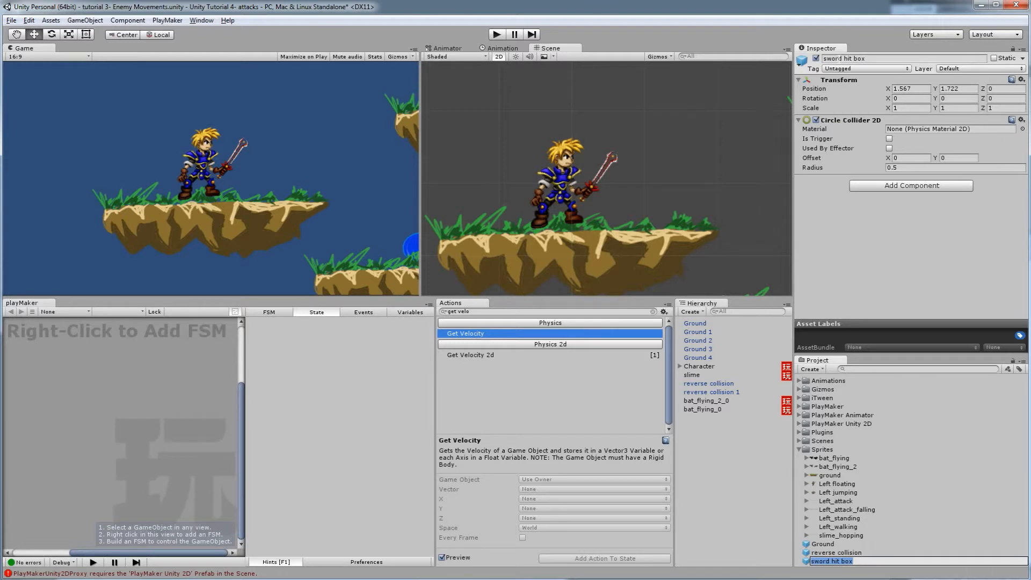
{"action": "left_click", "coordinate": [843, 70]}
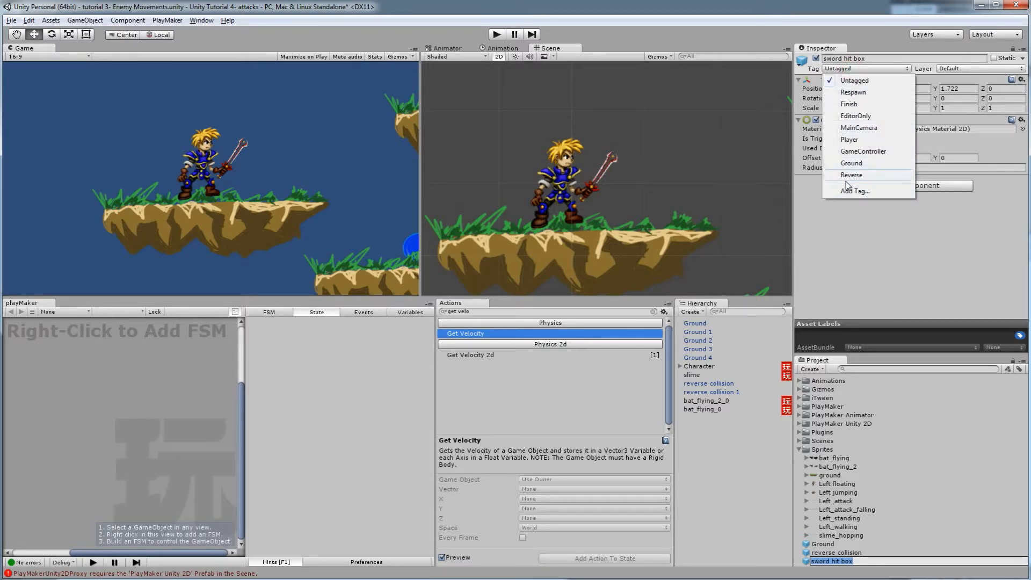
{"action": "left_click", "coordinate": [856, 192]}
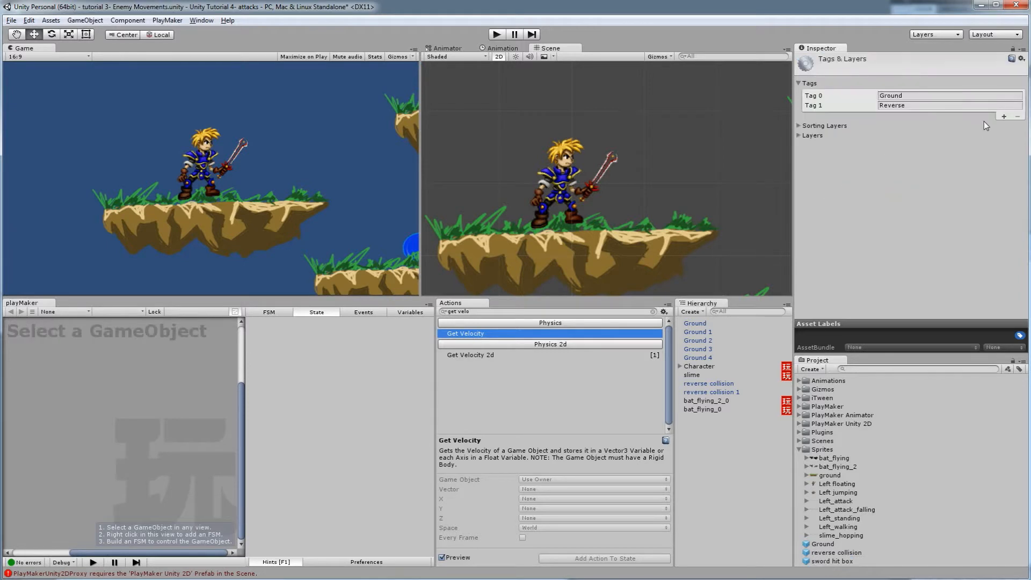
{"action": "left_click", "coordinate": [1004, 116]}
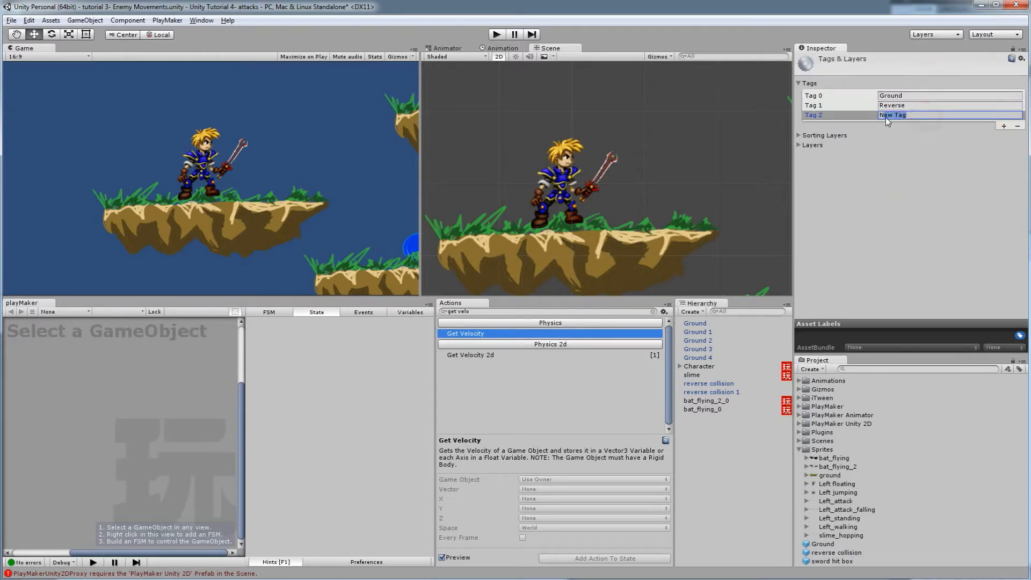
{"action": "type", "text": "Swo"}
{"action": "key", "text": "BackSpace"}
{"action": "key", "text": "BackSpace"}
{"action": "key", "text": "BackSpace"}
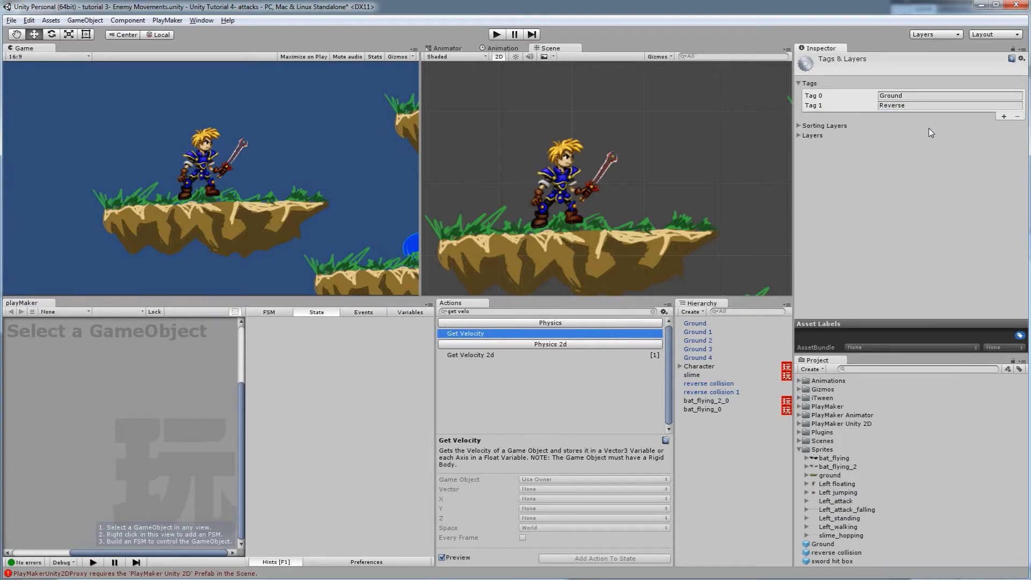
{"action": "left_click", "coordinate": [1004, 116]}
{"action": "left_click", "coordinate": [907, 115]}
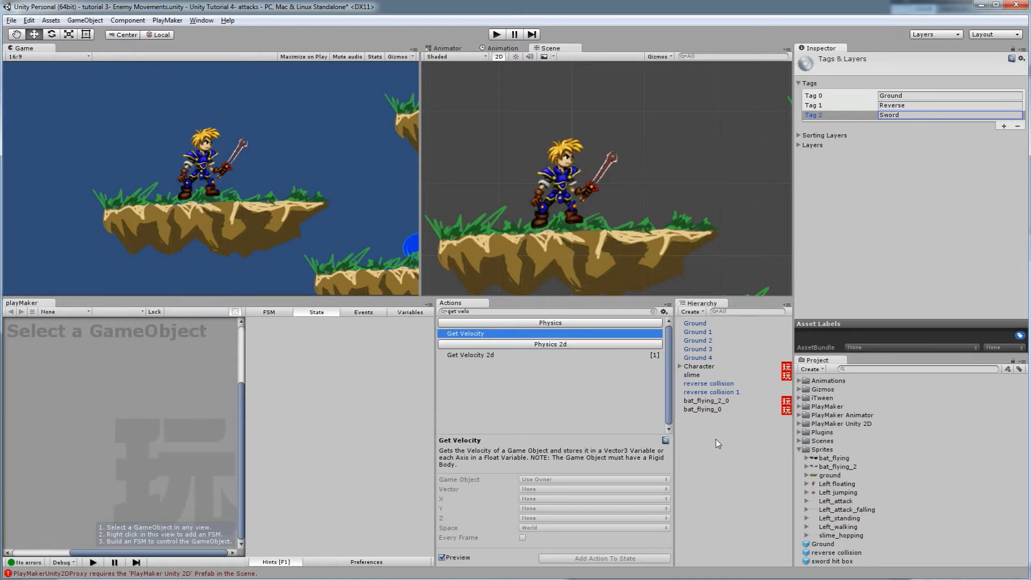
Assign the Sword tag to the sword hit box prefab and turn on Is Trigger for its Circle Collider 2D.
{"action": "left_click", "coordinate": [838, 562]}
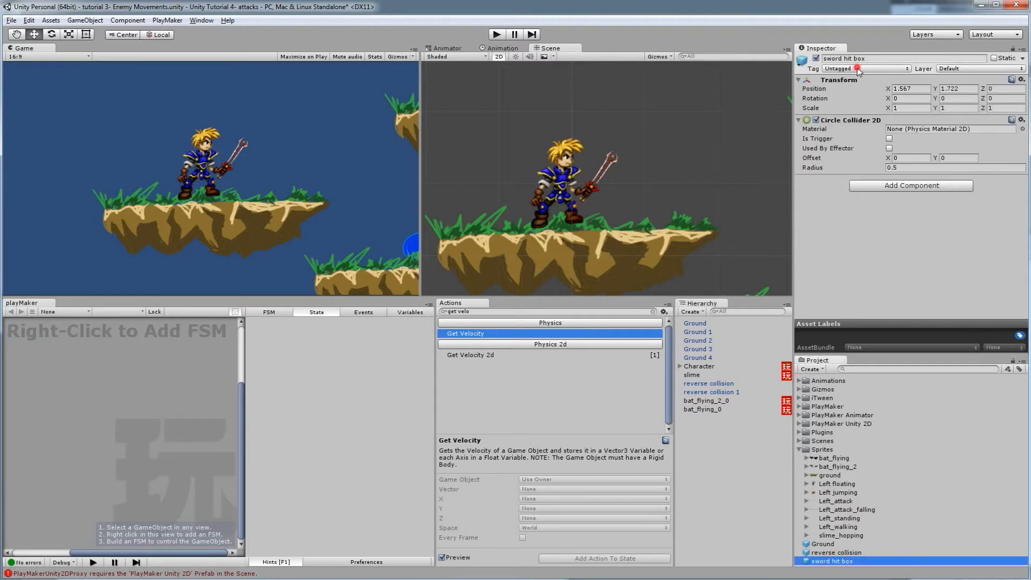
{"action": "left_click", "coordinate": [860, 69]}
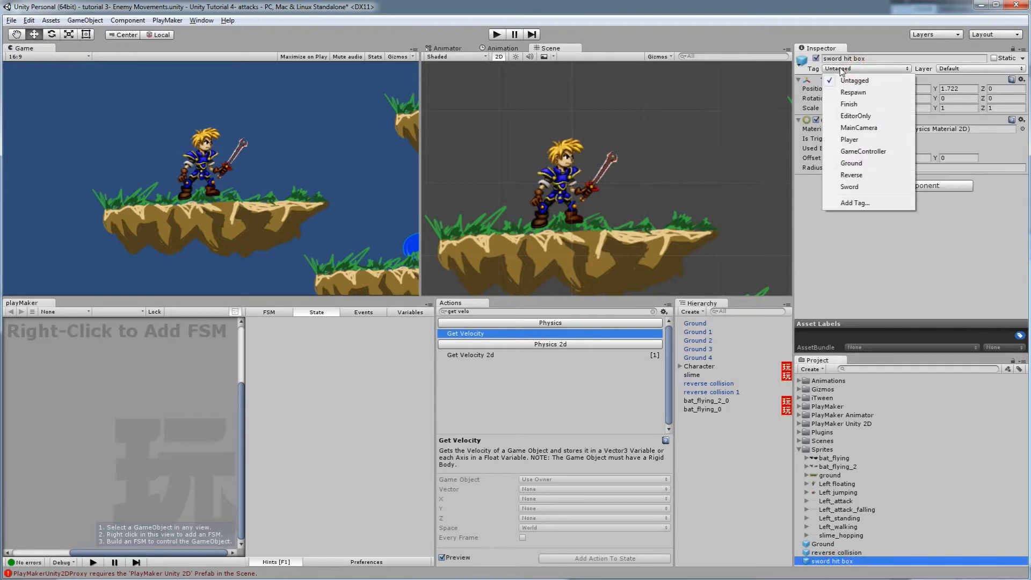
{"action": "left_click", "coordinate": [859, 191]}
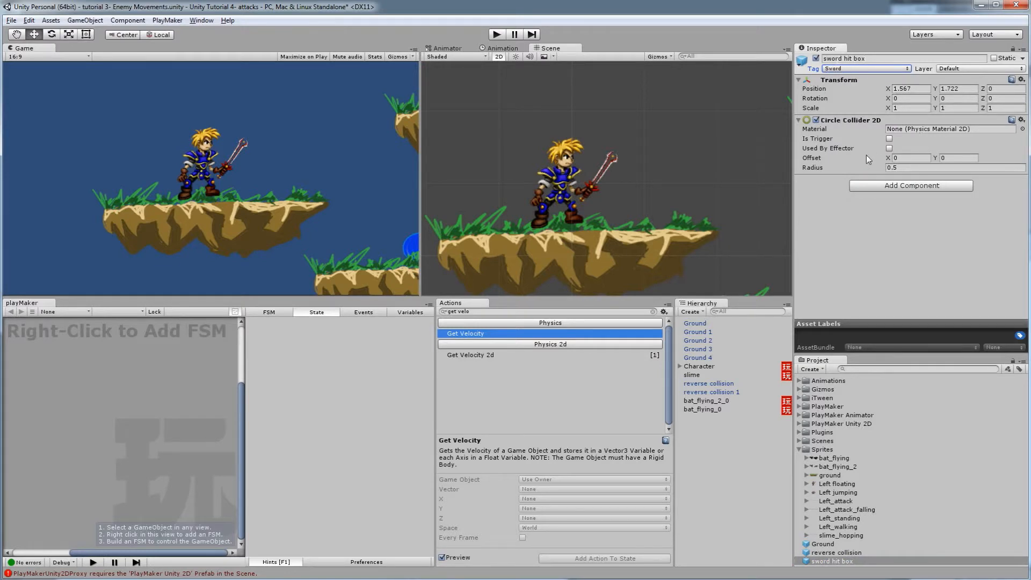
{"action": "left_click", "coordinate": [889, 139]}
{"action": "left_click", "coordinate": [503, 48]}
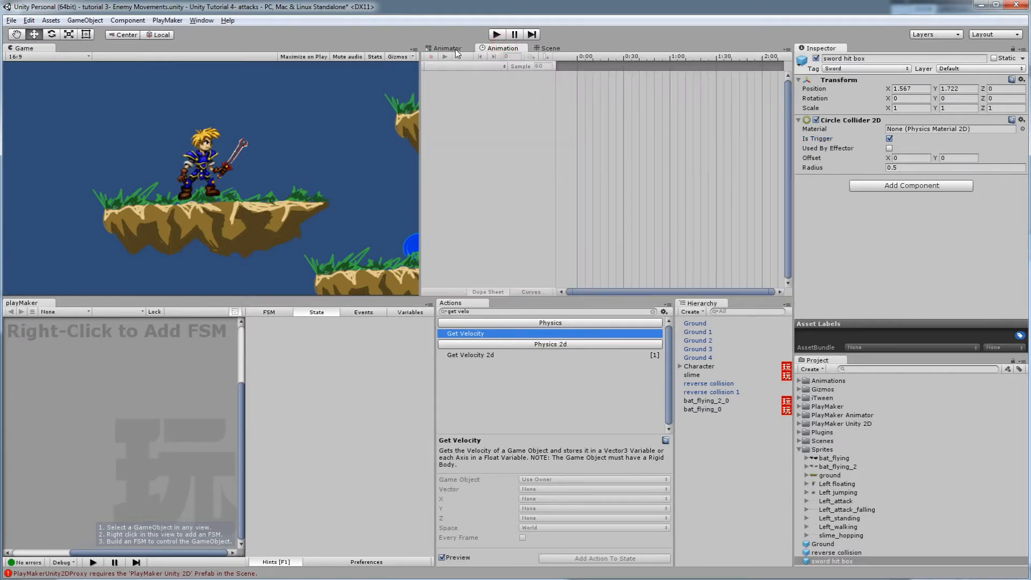
{"action": "left_click", "coordinate": [445, 48]}
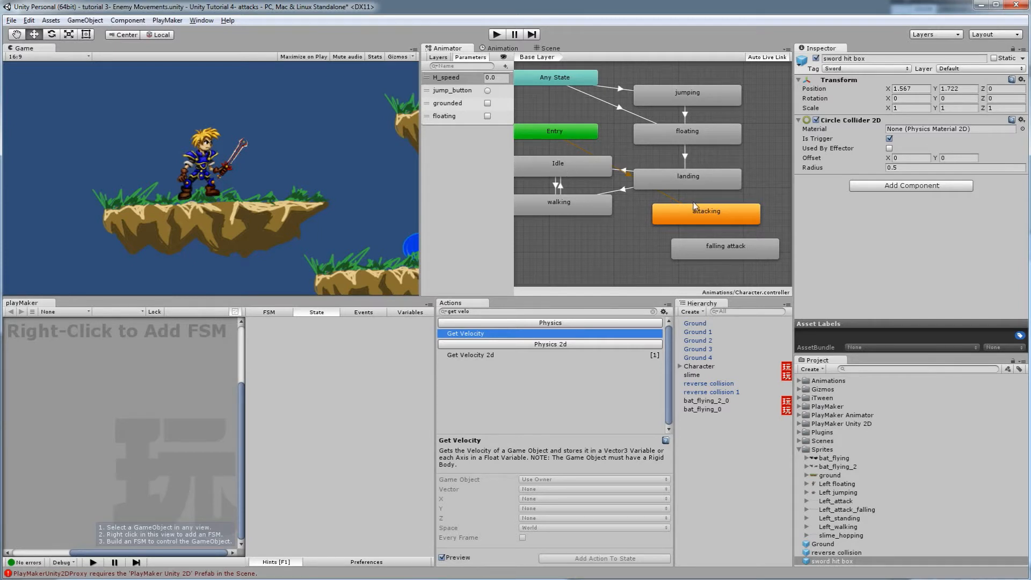
{"action": "left_click", "coordinate": [557, 48]}
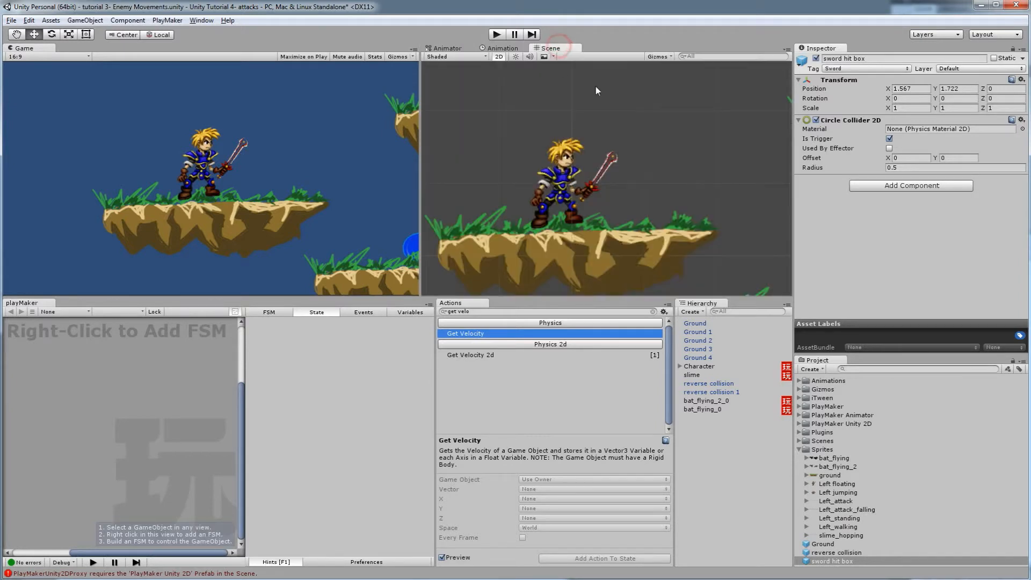
{"action": "left_click", "coordinate": [905, 186]}
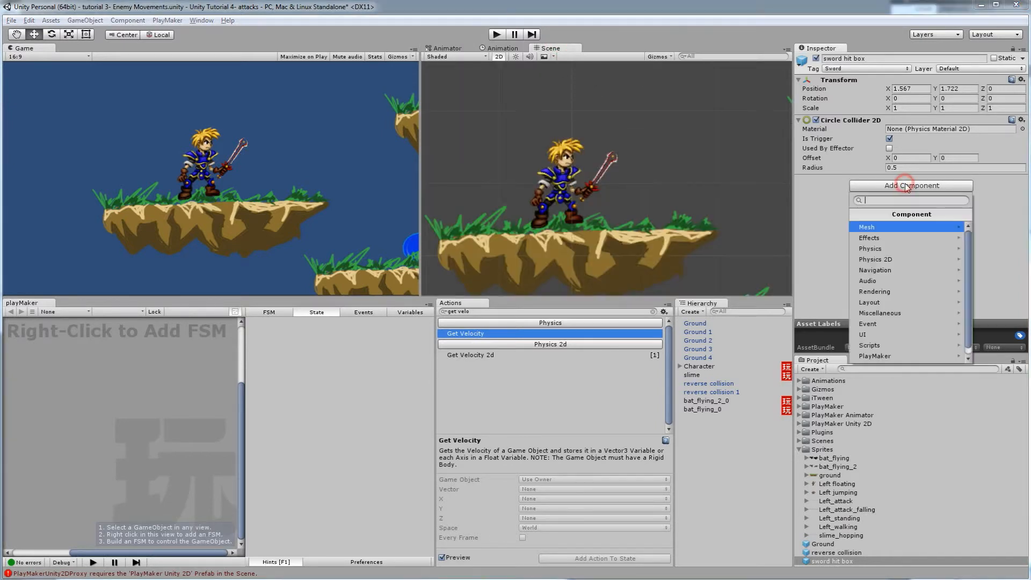
{"action": "left_click", "coordinate": [879, 355]}
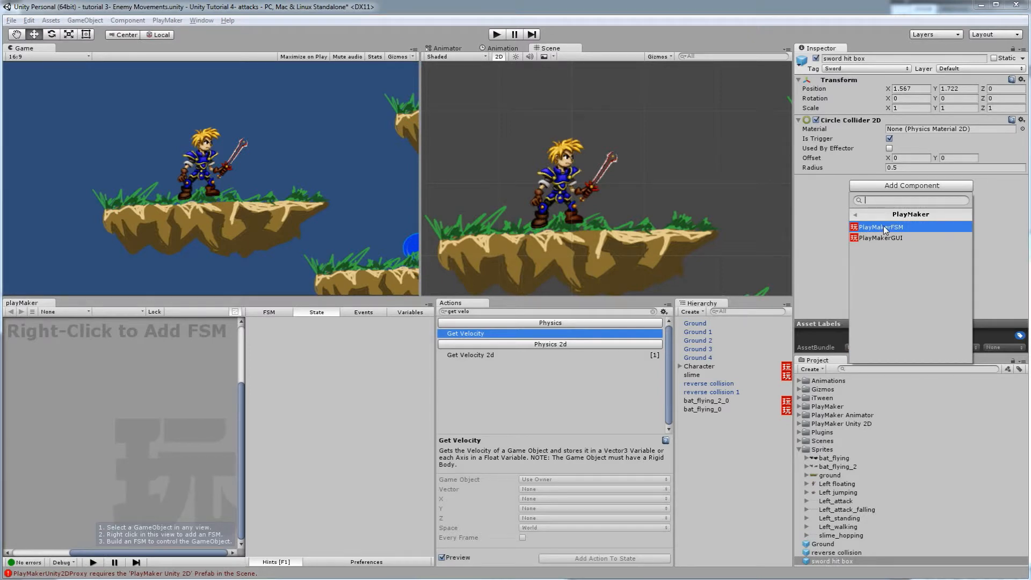
{"action": "left_click", "coordinate": [817, 281]}
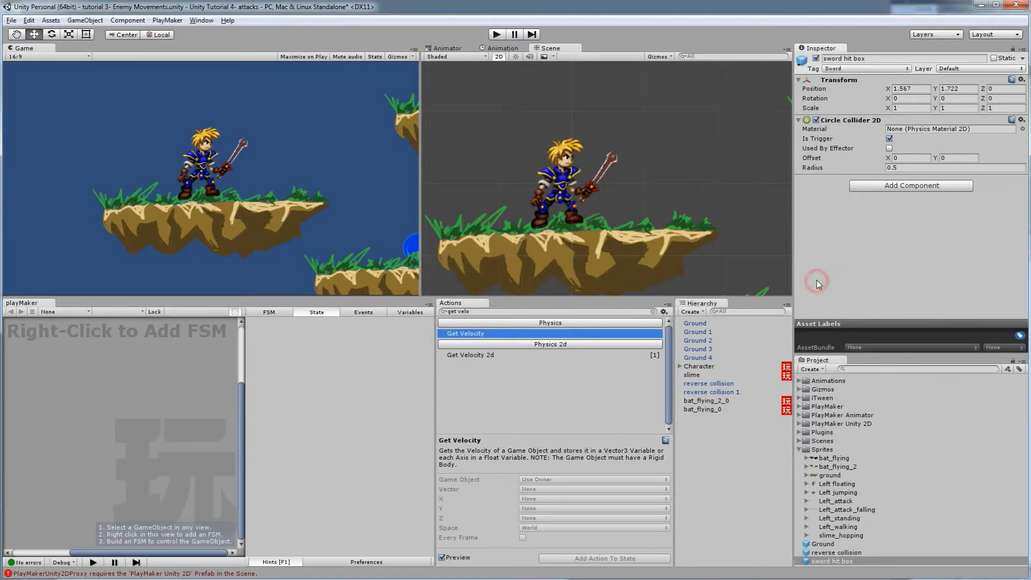
Add a new PlayMaker FSM to the Character object and name it attacking.
{"action": "left_click", "coordinate": [711, 368]}
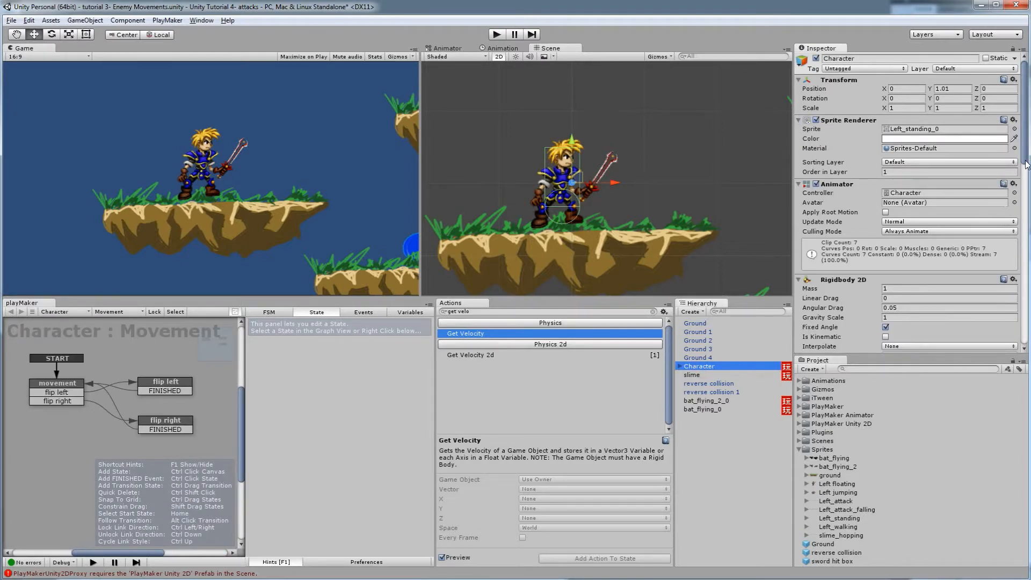
{"action": "scroll", "coordinate": [1015, 215], "scroll_direction": "down", "scroll_amount": 10}
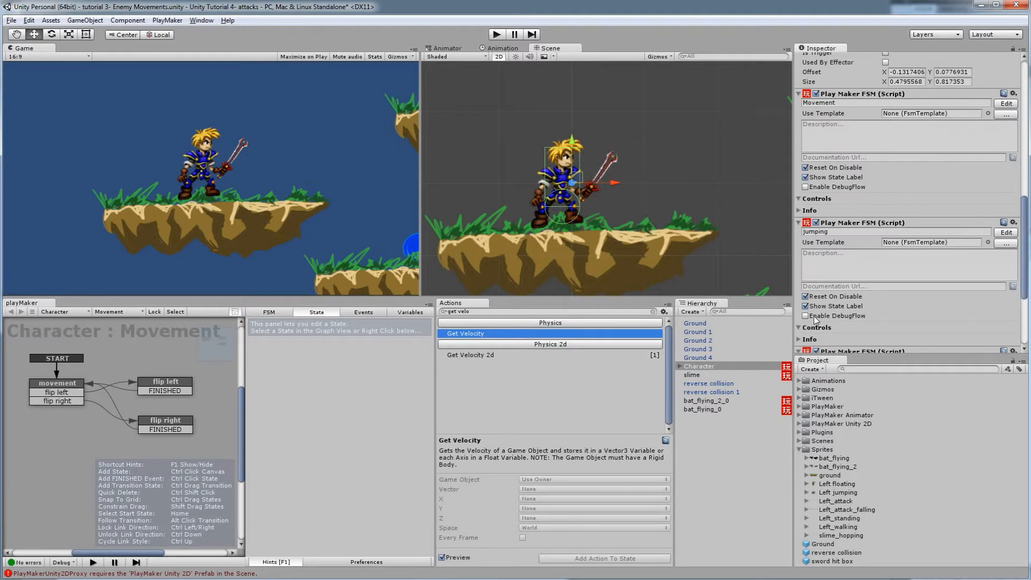
{"action": "left_click_drag", "start_coordinate": [1025, 257], "coordinate": [1025, 305]}
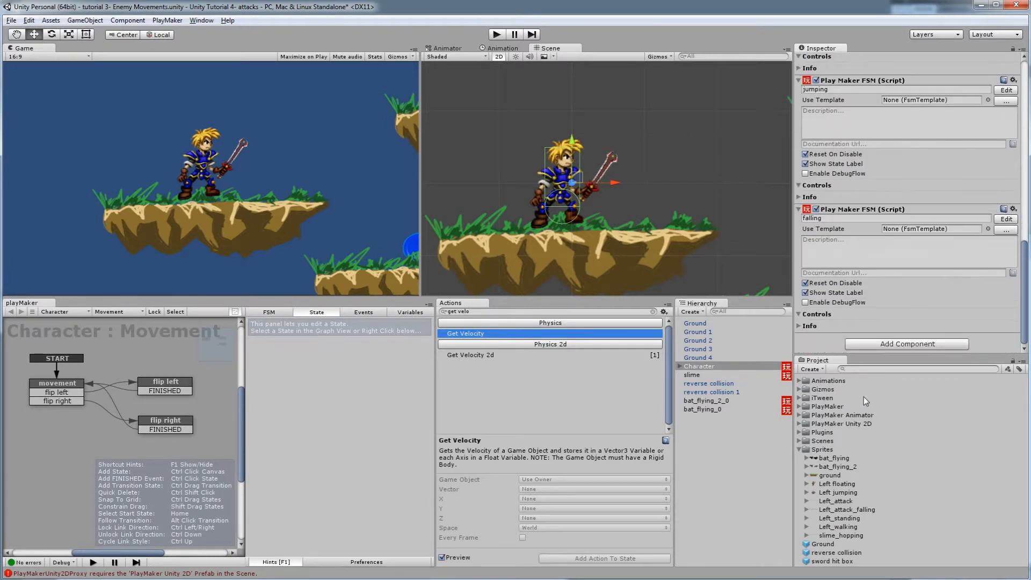
{"action": "left_click", "coordinate": [128, 313]}
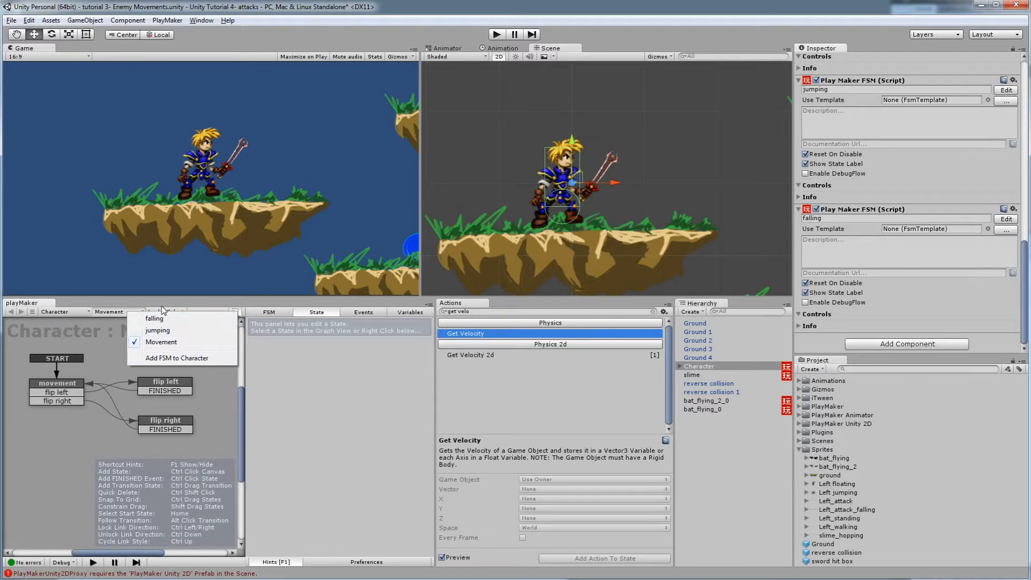
{"action": "left_click", "coordinate": [165, 360]}
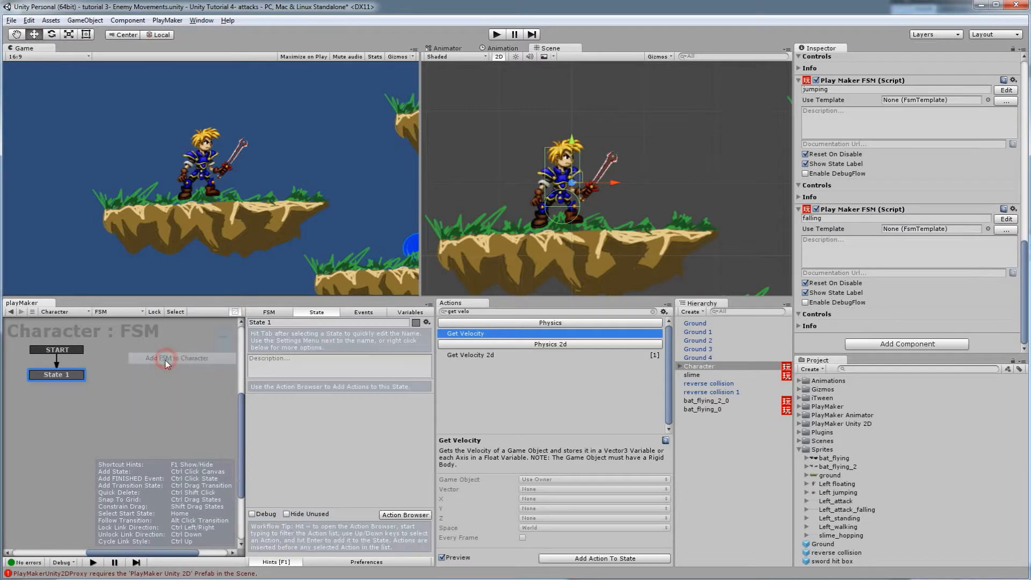
{"action": "left_click", "coordinate": [266, 314]}
{"action": "left_click", "coordinate": [269, 322]}
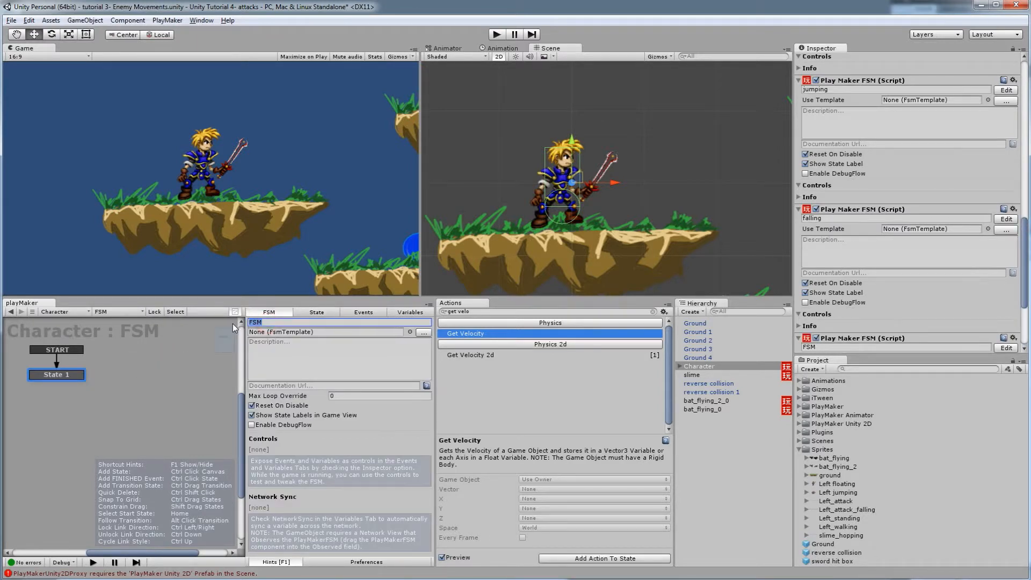
{"action": "type", "text": "attacking"}
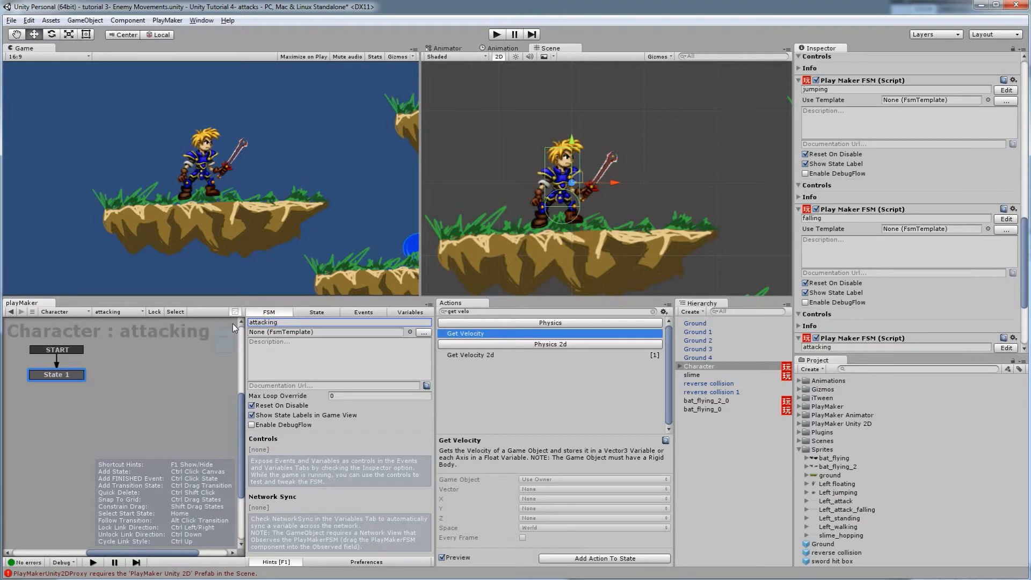
Rename State 1 of the attacking FSM to get key.
{"action": "left_click", "coordinate": [142, 312]}
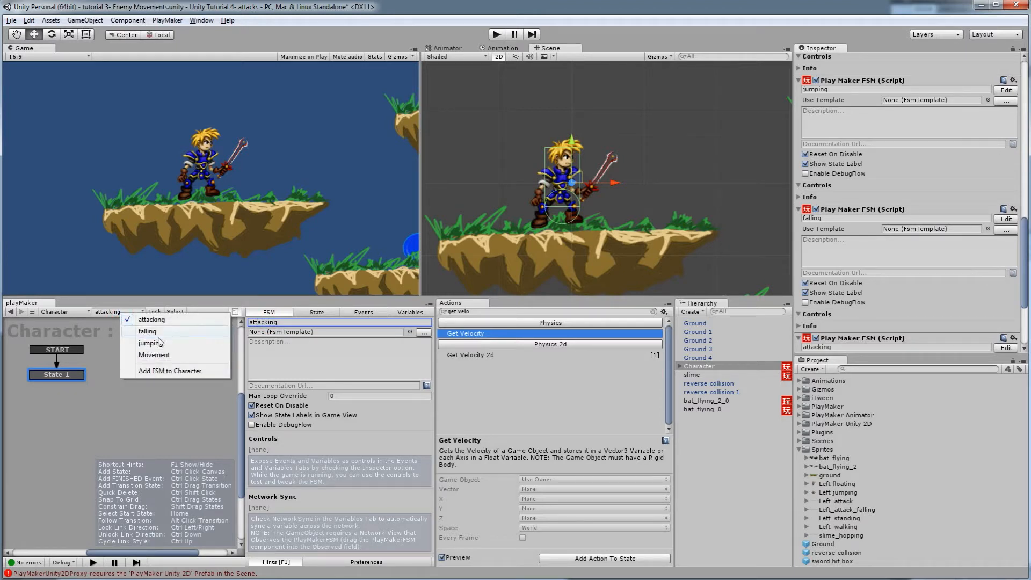
{"action": "left_click", "coordinate": [307, 315]}
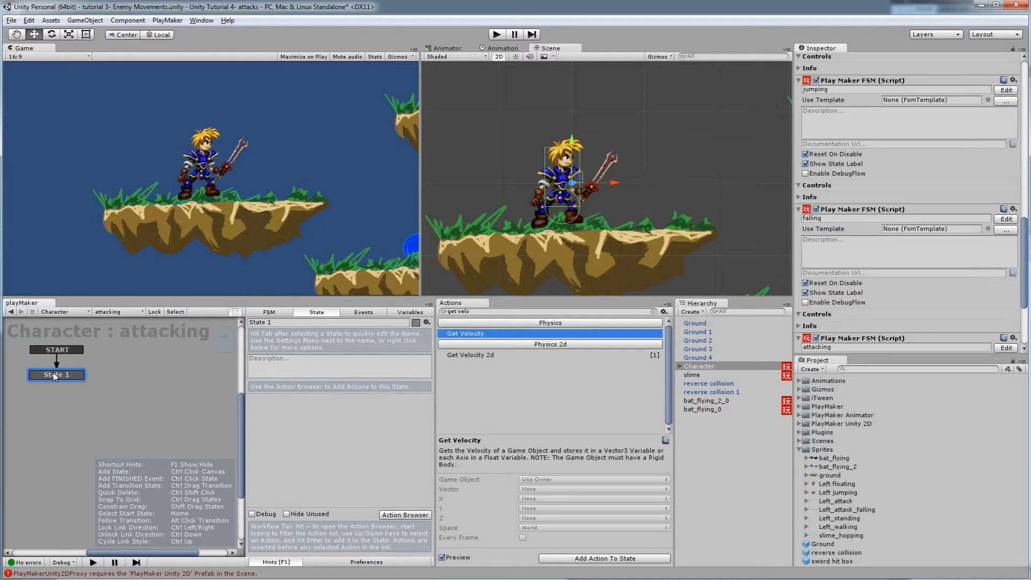
{"action": "left_click", "coordinate": [285, 322]}
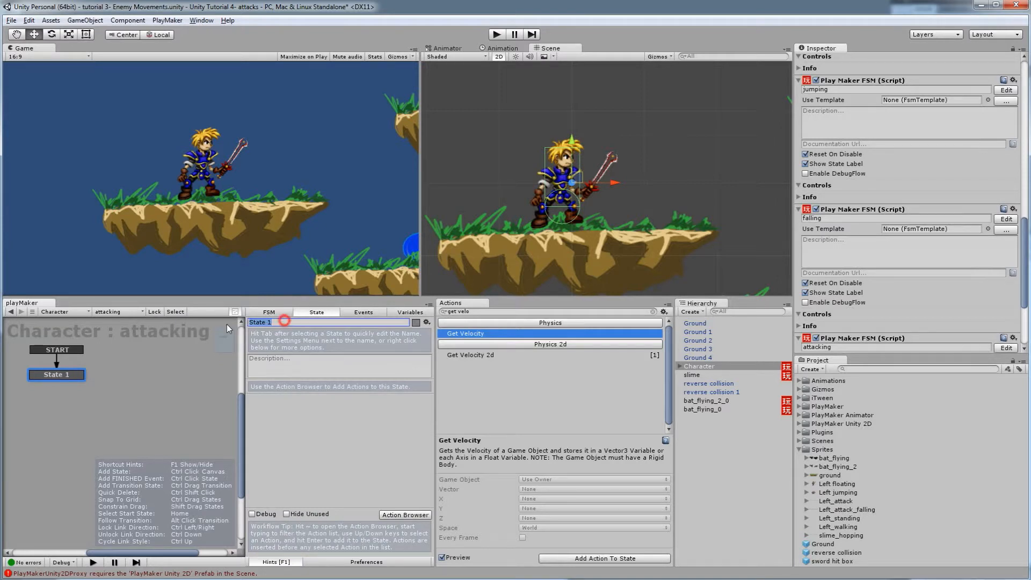
{"action": "type", "text": "get"}
{"action": "type", "text": "key"}
Search the actions for get key and add the Get Key Down action to the get key state.
{"action": "left_click", "coordinate": [481, 312]}
{"action": "key", "text": "BackSpace"}
{"action": "key", "text": "BackSpace"}
{"action": "key", "text": "BackSpace"}
{"action": "key", "text": "BackSpace"}
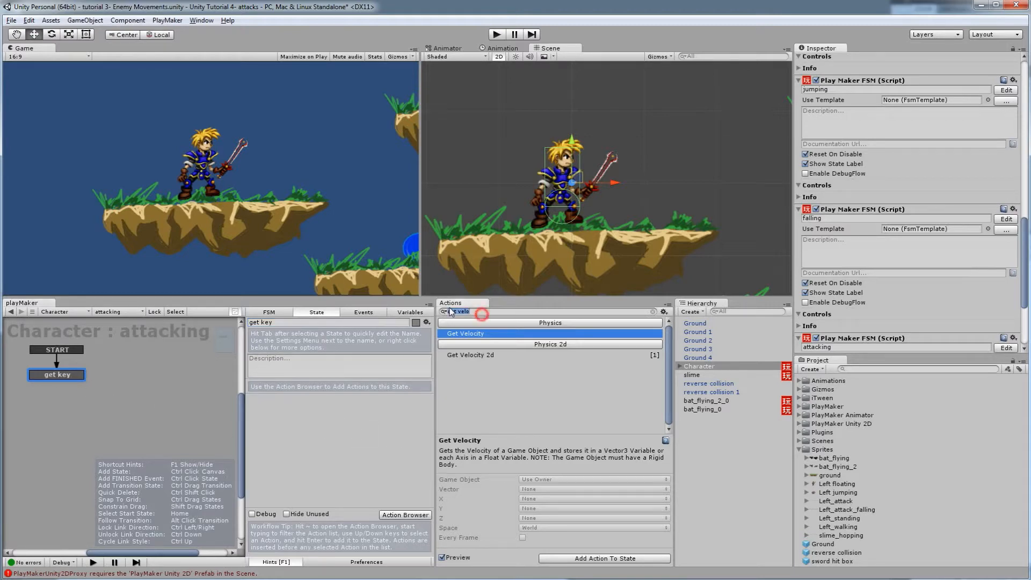
{"action": "type", "text": "key"}
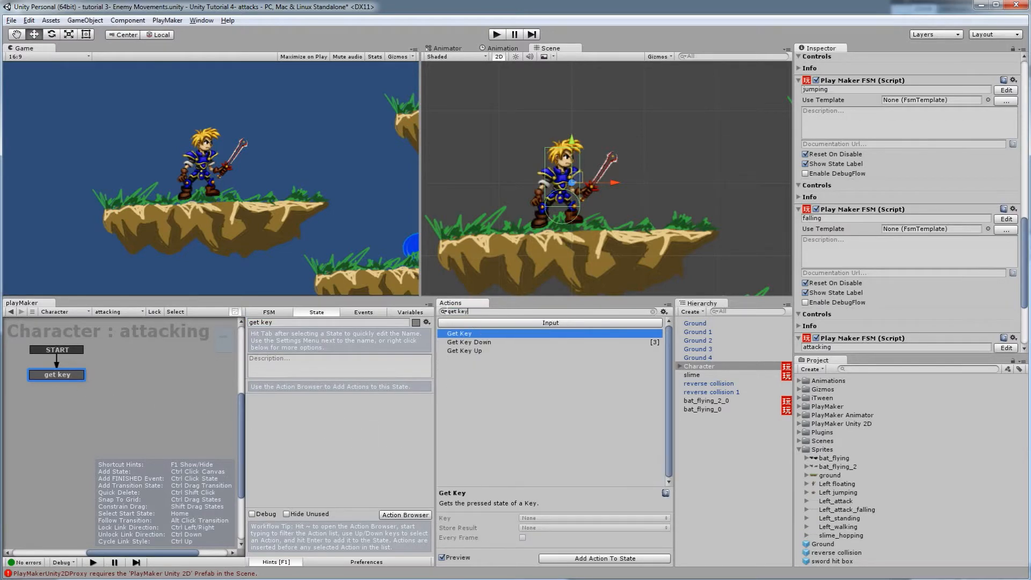
{"action": "left_click", "coordinate": [474, 342]}
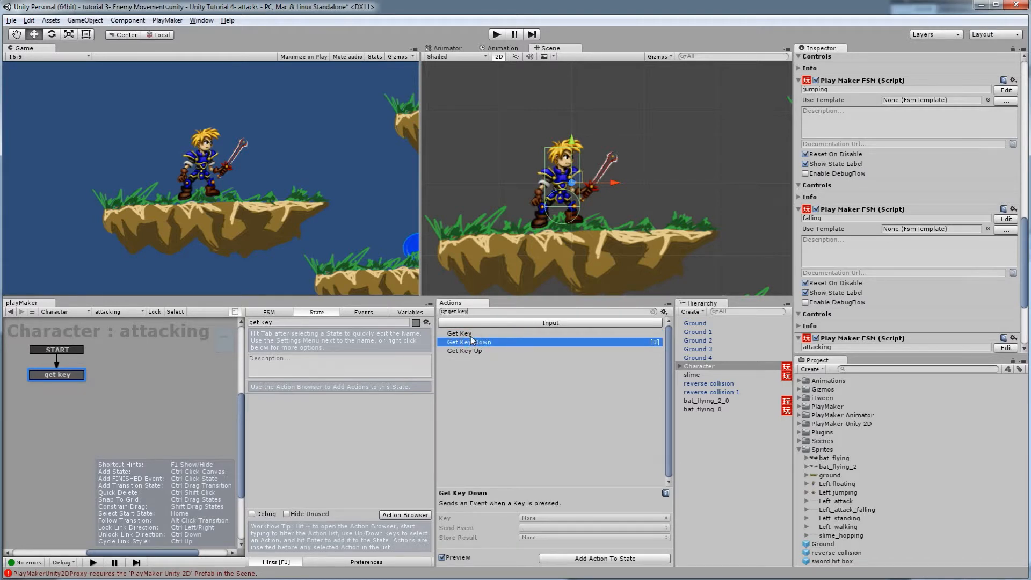
{"action": "left_click", "coordinate": [472, 333]}
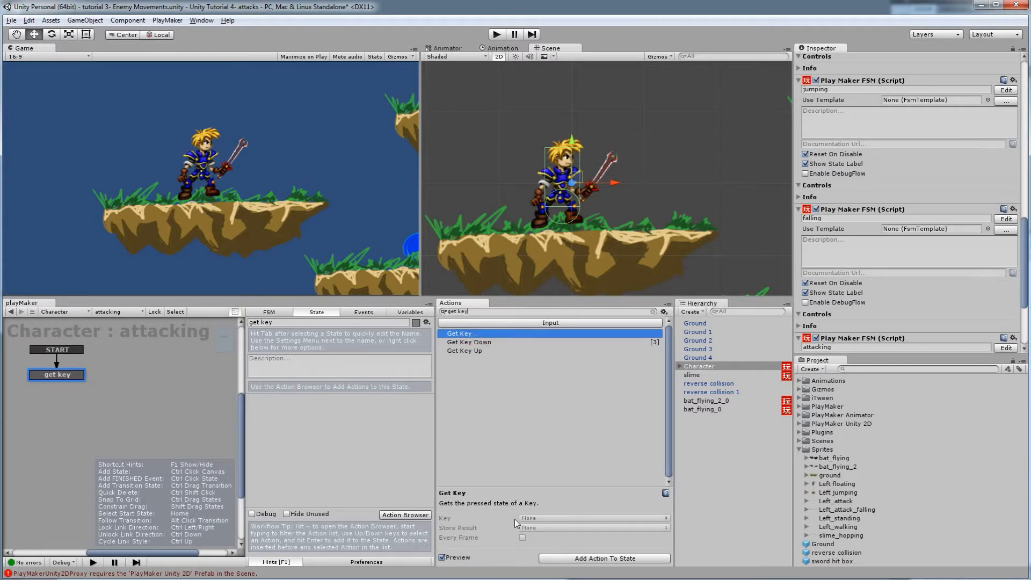
{"action": "left_click", "coordinate": [467, 344]}
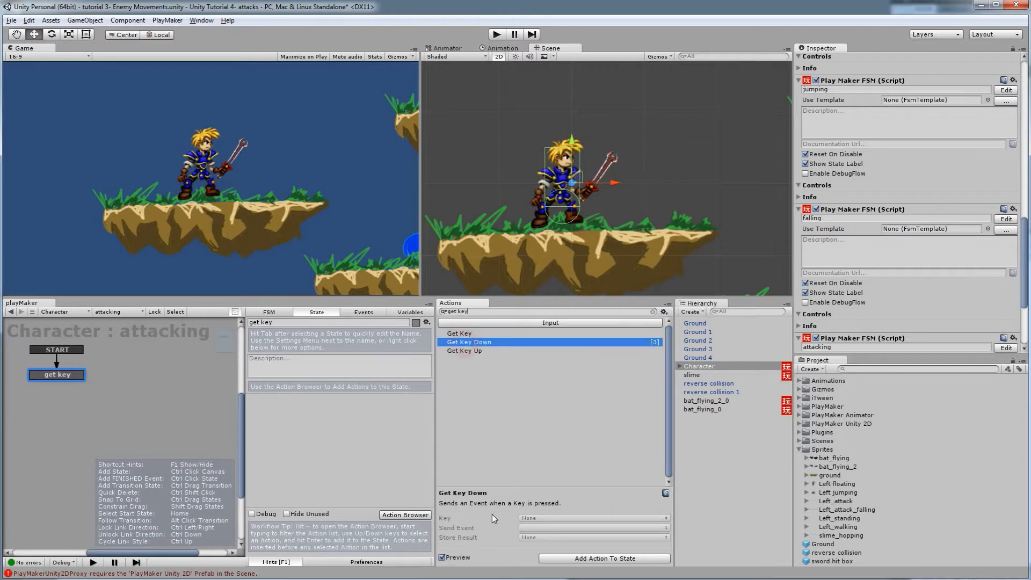
{"action": "left_click_drag", "start_coordinate": [462, 343], "coordinate": [395, 429]}
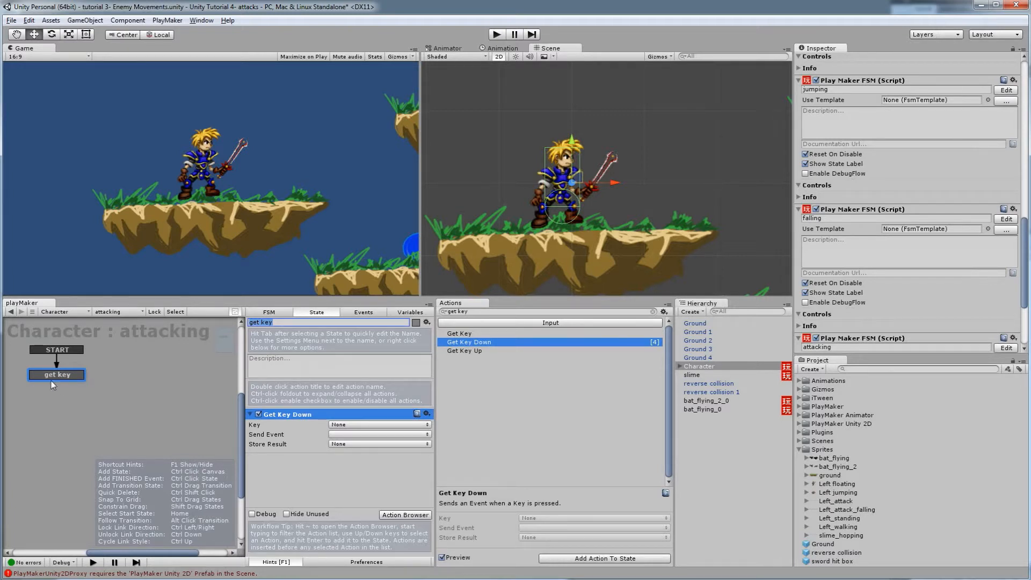
Set the Get Key Down action's key to Space.
{"action": "left_click", "coordinate": [352, 424]}
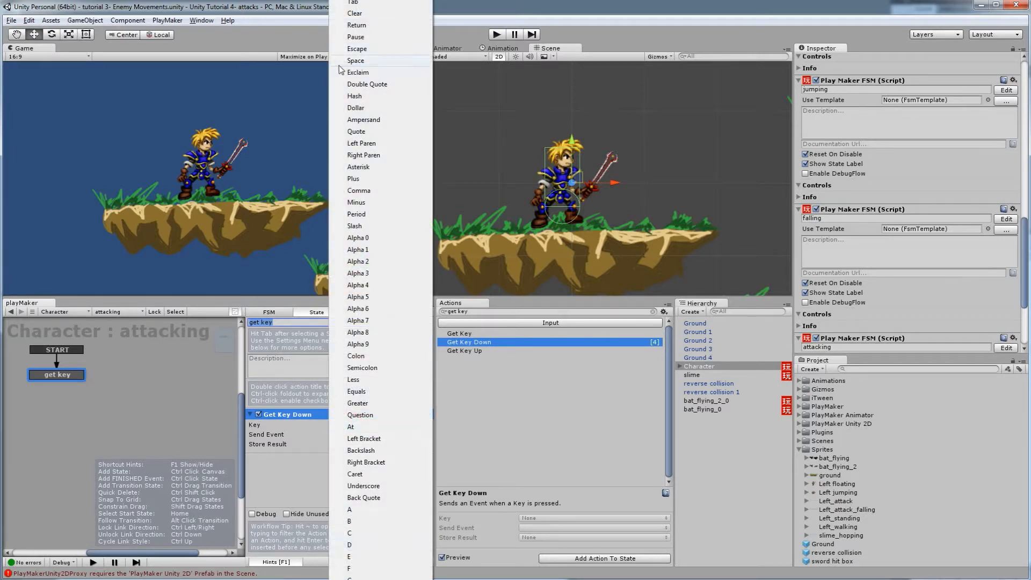
{"action": "left_click", "coordinate": [367, 61]}
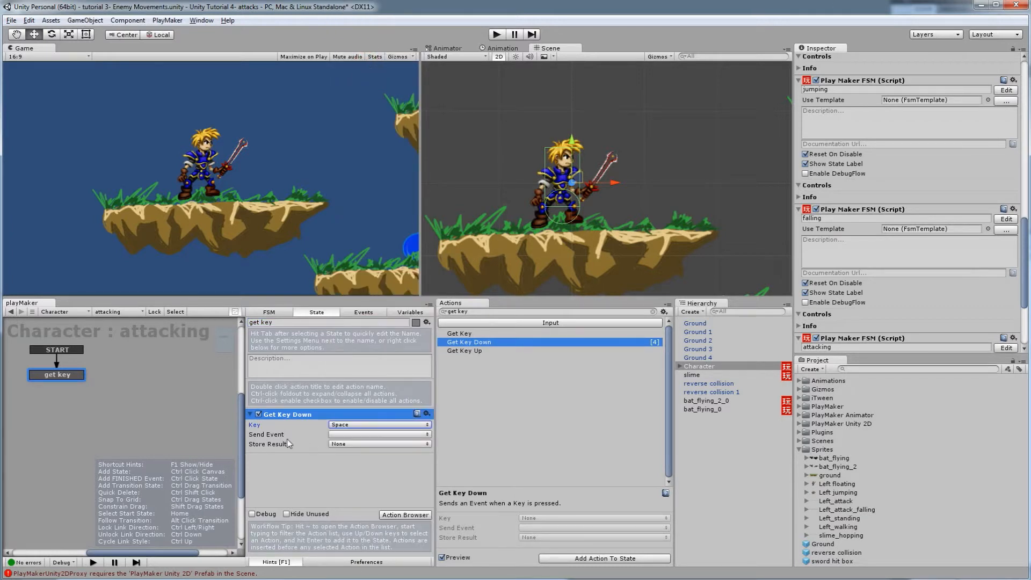
{"action": "left_click", "coordinate": [339, 435]}
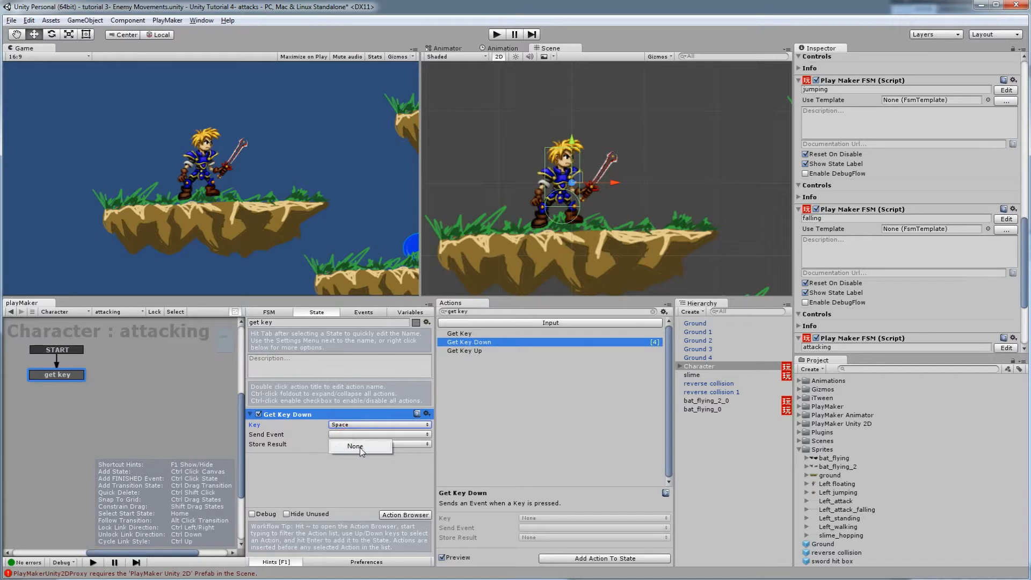
Add an event named sword attack to the attacking FSM.
{"action": "left_click", "coordinate": [364, 314]}
{"action": "left_click", "coordinate": [321, 493]}
{"action": "type", "text": "sword attack"}
{"action": "key", "text": "Return"}
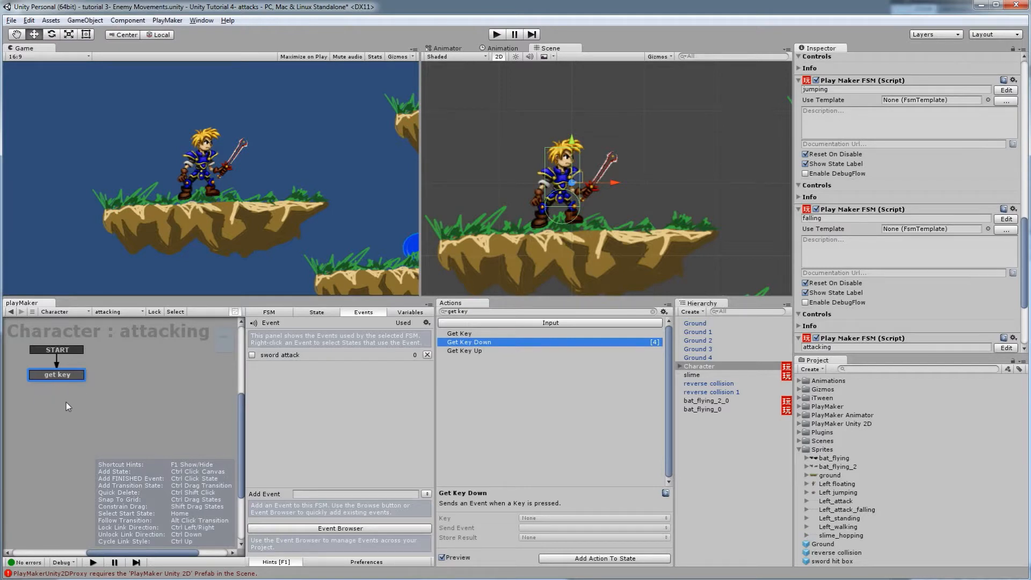
Add a sword attack transition to the get key state and make Get Key Down send the sword attack event.
{"action": "right_click", "coordinate": [70, 375]}
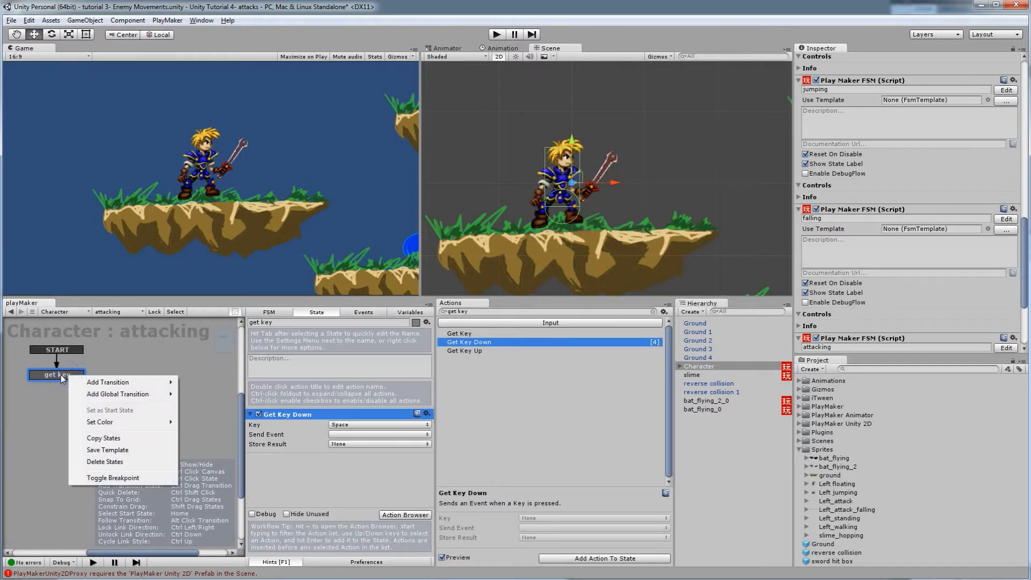
{"action": "mouse_move", "coordinate": [178, 384]}
{"action": "left_click", "coordinate": [212, 382]}
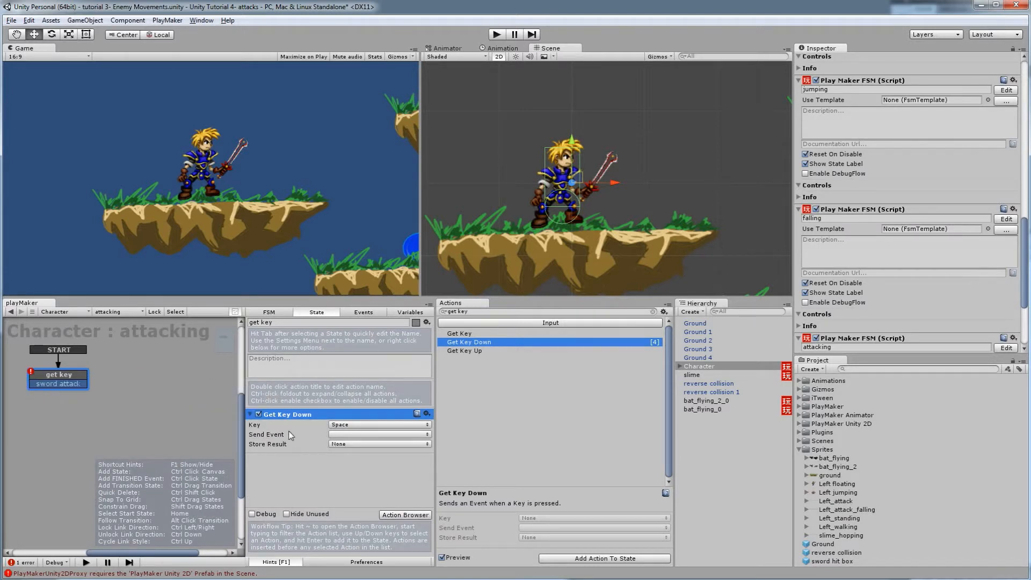
{"action": "left_click", "coordinate": [352, 435]}
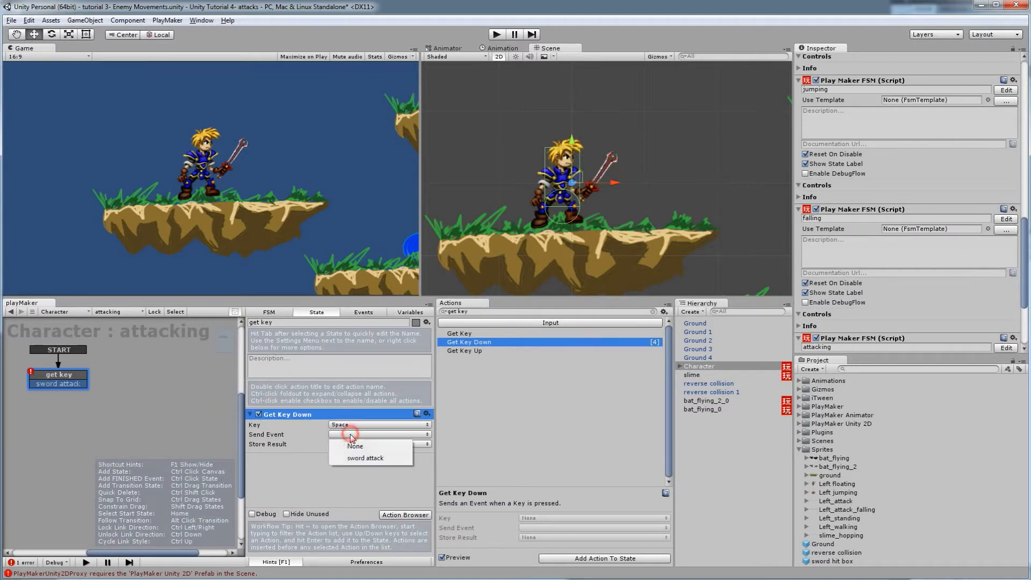
{"action": "left_click", "coordinate": [358, 460]}
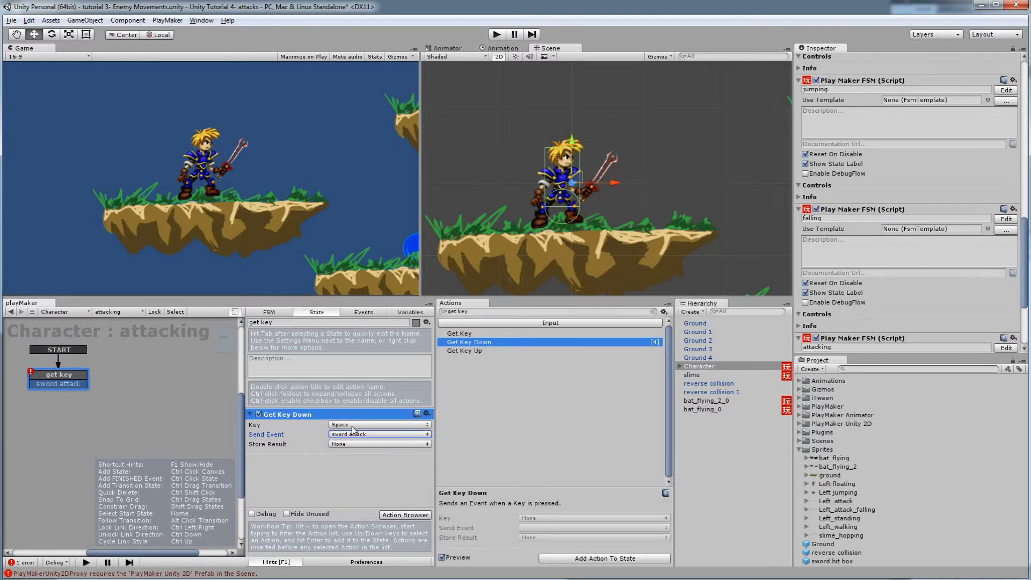
Add a new state beside get key and connect the sword attack transition to it.
{"action": "right_click", "coordinate": [130, 376]}
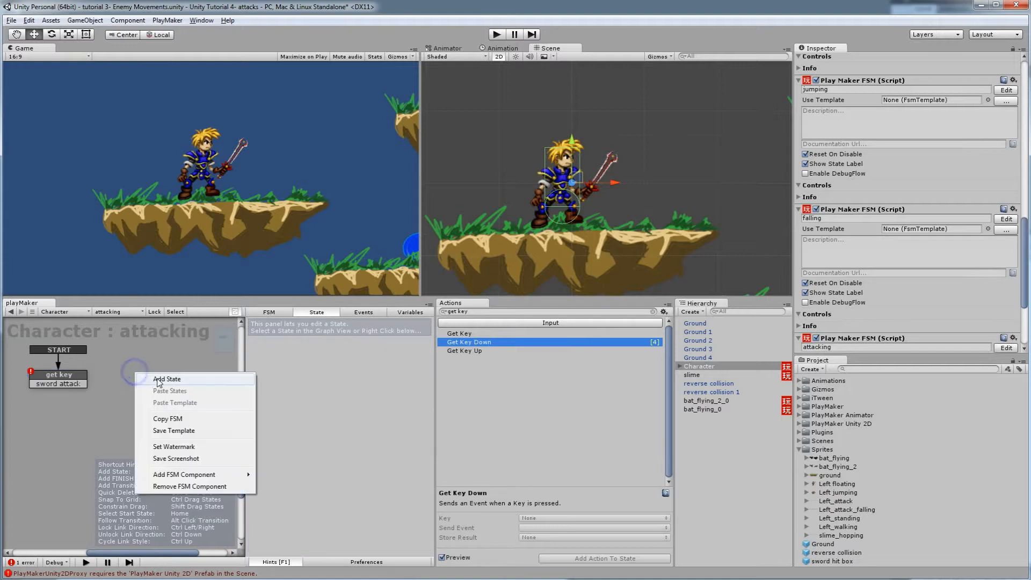
{"action": "left_click", "coordinate": [153, 377]}
{"action": "left_click_drag", "start_coordinate": [86, 384], "coordinate": [157, 378]}
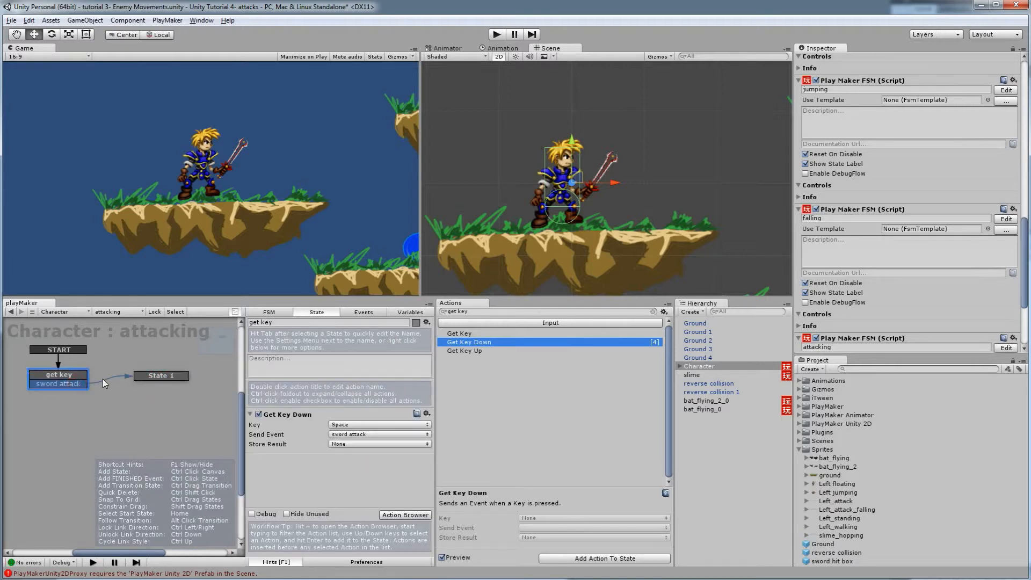
Rename the state that follows the sword attack transition to direction.
{"action": "left_click", "coordinate": [151, 380]}
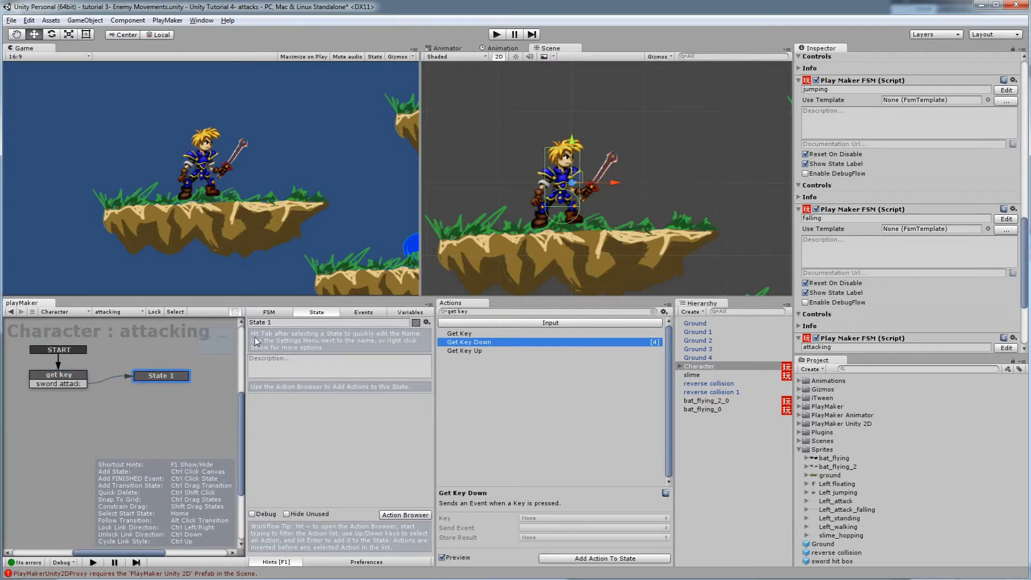
{"action": "key", "text": "Tab"}
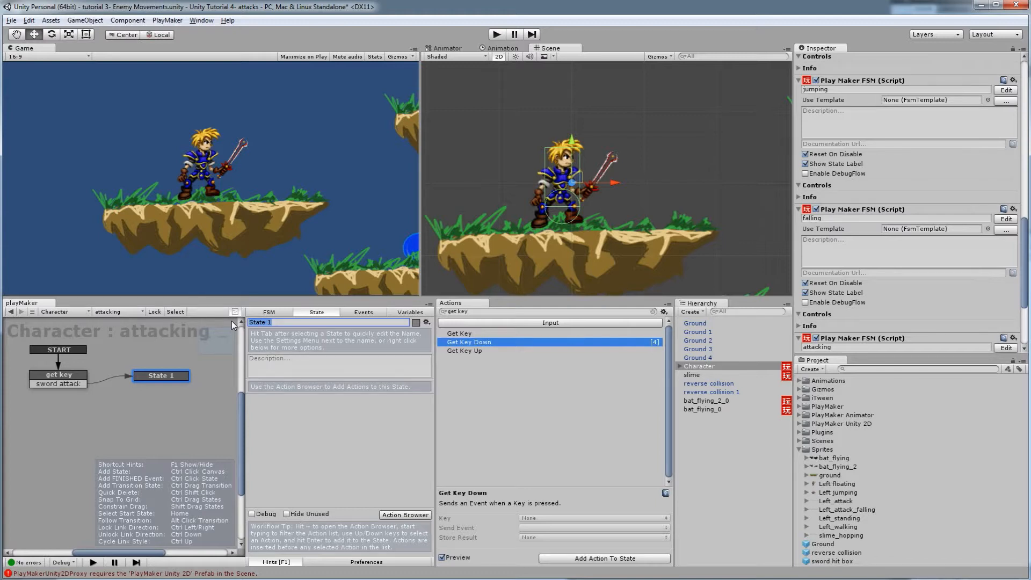
{"action": "type", "text": "direction"}
{"action": "middle_click_drag", "start_coordinate": [163, 411], "coordinate": [150, 414]}
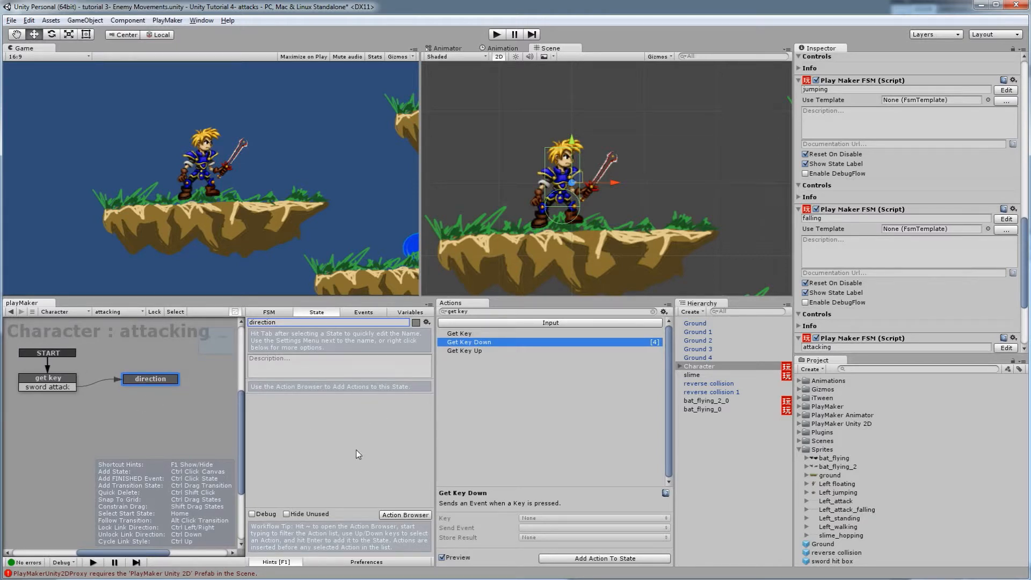
Search the actions for get scale and add the Get Scale action to the direction state.
{"action": "left_click", "coordinate": [475, 315]}
{"action": "key", "text": "BackSpace"}
{"action": "key", "text": "BackSpace"}
{"action": "key", "text": "BackSpace"}
{"action": "type", "text": "scal"}
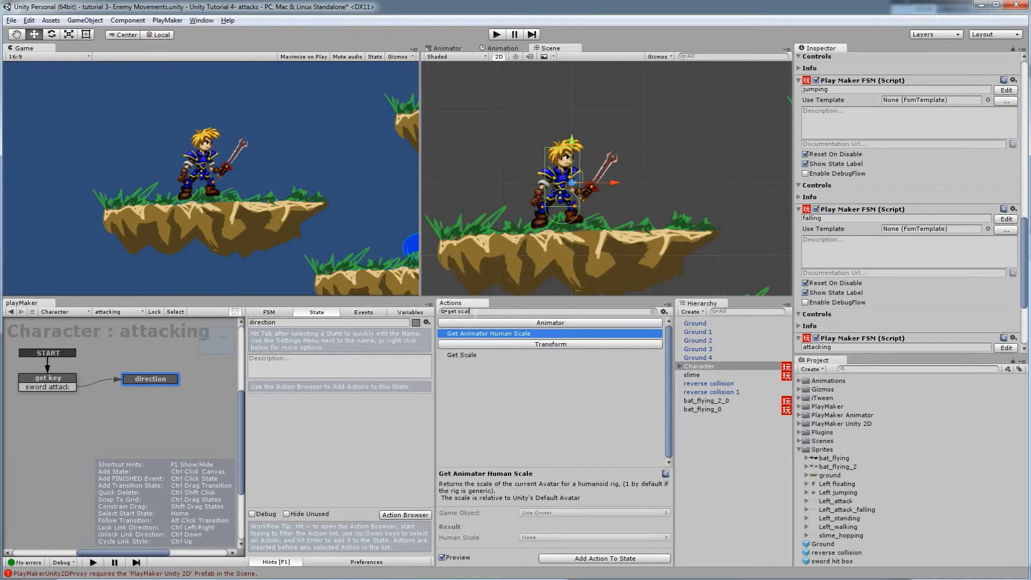
{"action": "left_click_drag", "start_coordinate": [459, 355], "coordinate": [351, 475]}
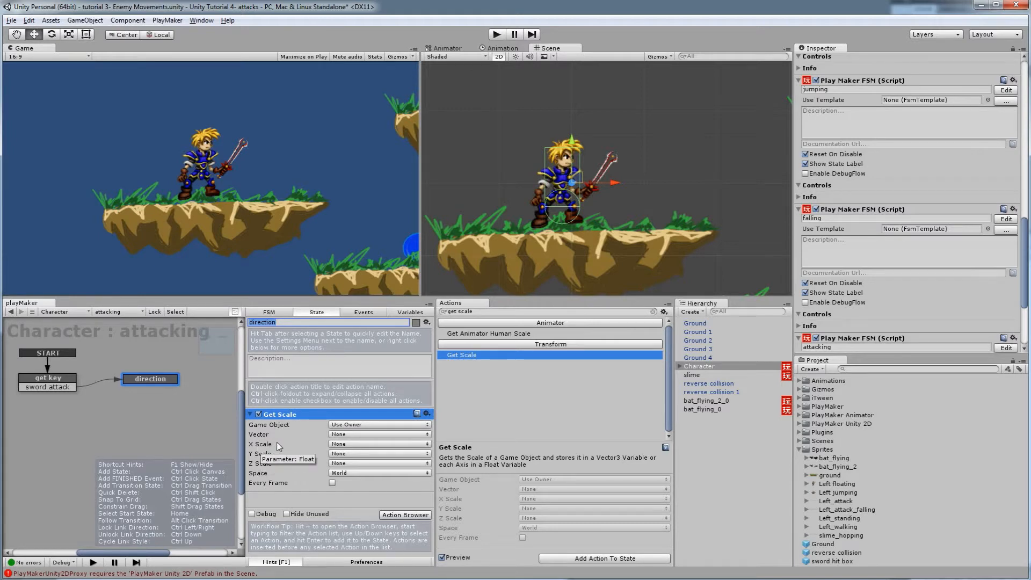
Create a Float variable named direction in the attacking FSM.
{"action": "left_click", "coordinate": [347, 445]}
{"action": "left_click", "coordinate": [394, 314]}
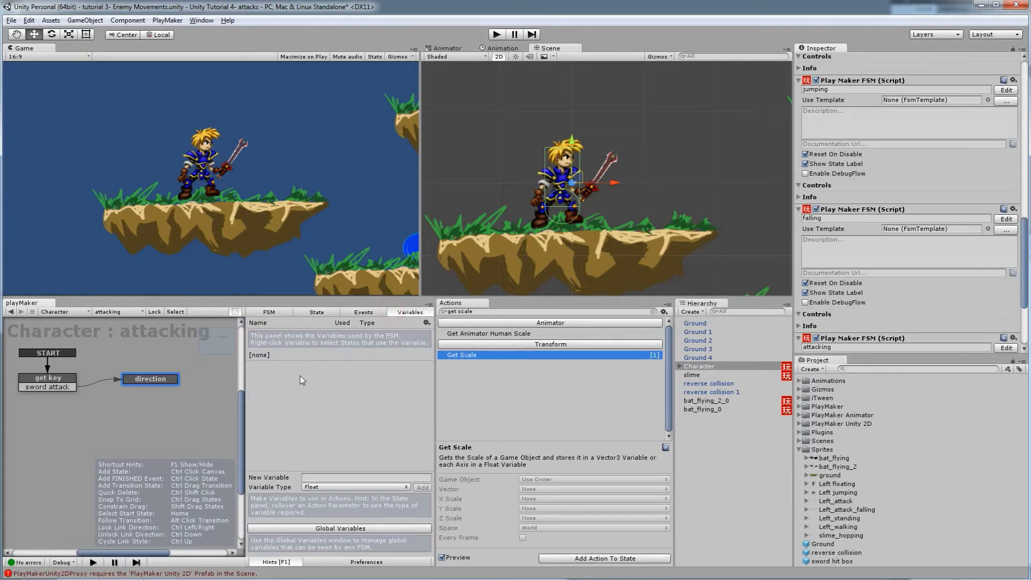
{"action": "left_click", "coordinate": [347, 478]}
{"action": "type", "text": "direction"}
{"action": "key", "text": "Return"}
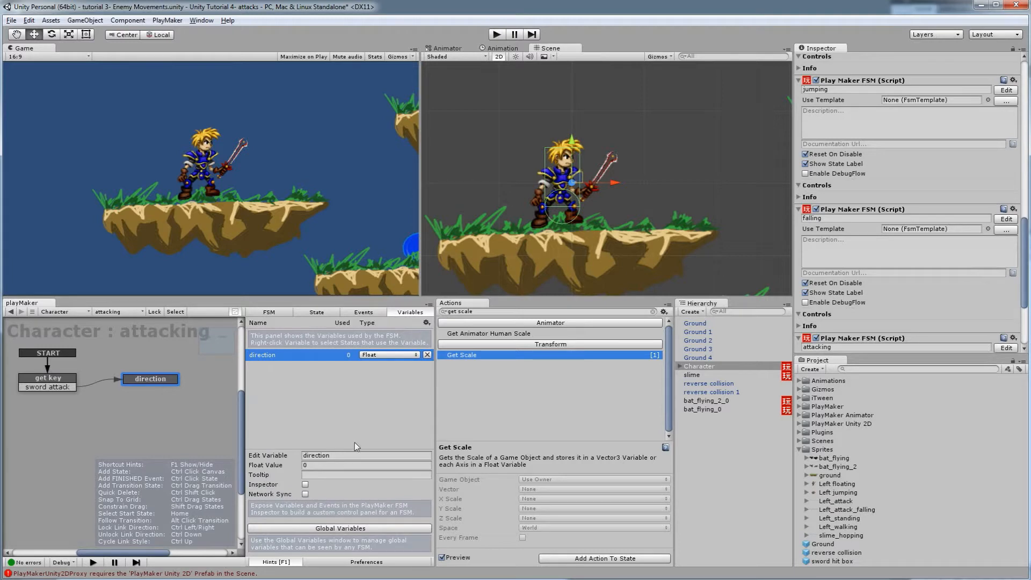
Store the Get Scale action's X Scale in the direction variable.
{"action": "left_click", "coordinate": [327, 313]}
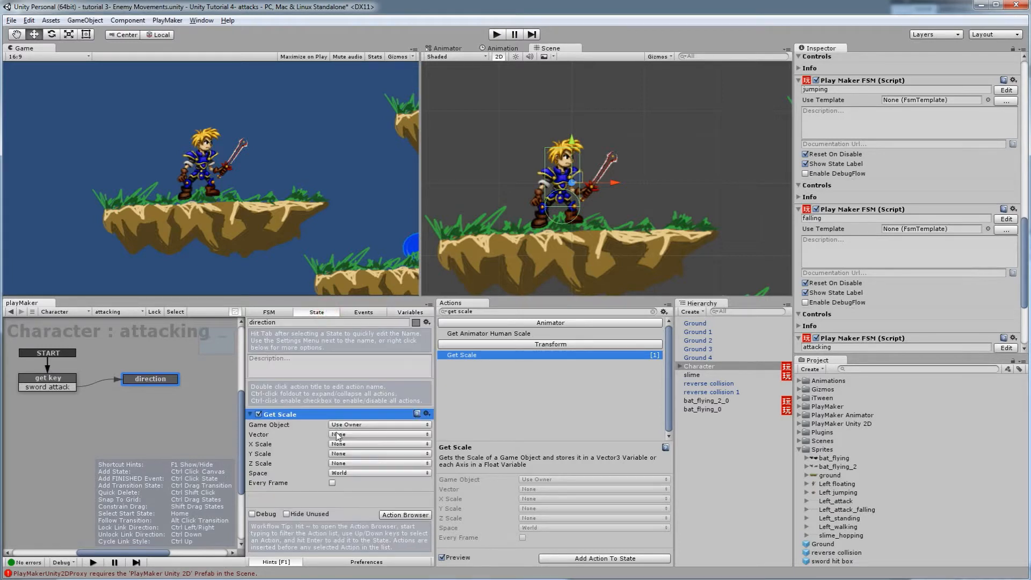
{"action": "left_click", "coordinate": [357, 445]}
{"action": "left_click", "coordinate": [359, 468]}
Search the actions for compare and add Float Compare to the direction state below Get Scale.
{"action": "left_click", "coordinate": [501, 312]}
{"action": "key", "text": "BackSpace"}
{"action": "key", "text": "BackSpace"}
{"action": "key", "text": "BackSpace"}
{"action": "key", "text": "BackSpace"}
{"action": "key", "text": "BackSpace"}
{"action": "key", "text": "BackSpace"}
{"action": "key", "text": "BackSpace"}
{"action": "key", "text": "BackSpace"}
{"action": "key", "text": "BackSpace"}
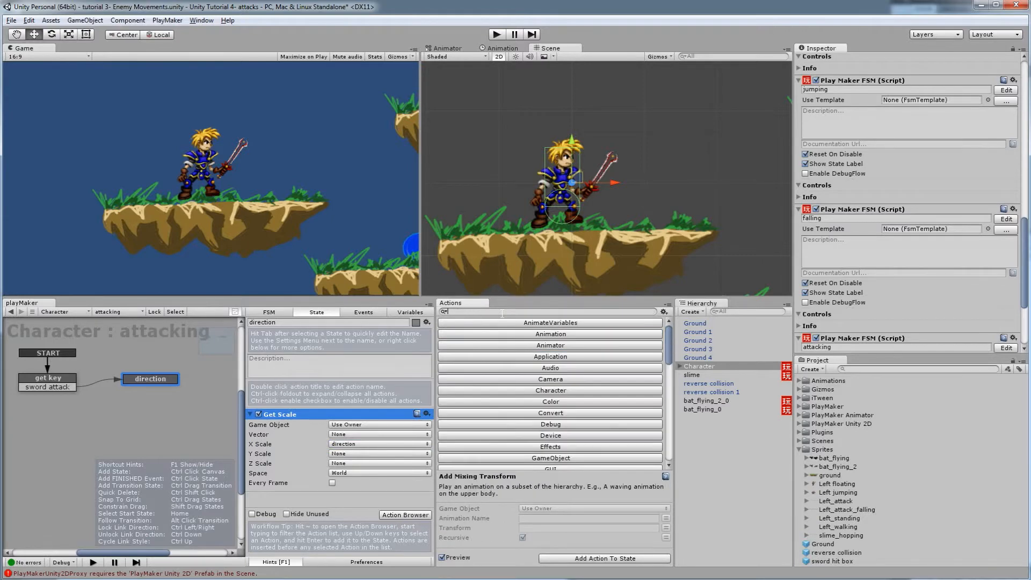
{"action": "type", "text": "compare"}
{"action": "left_click_drag", "start_coordinate": [475, 337], "coordinate": [305, 498]}
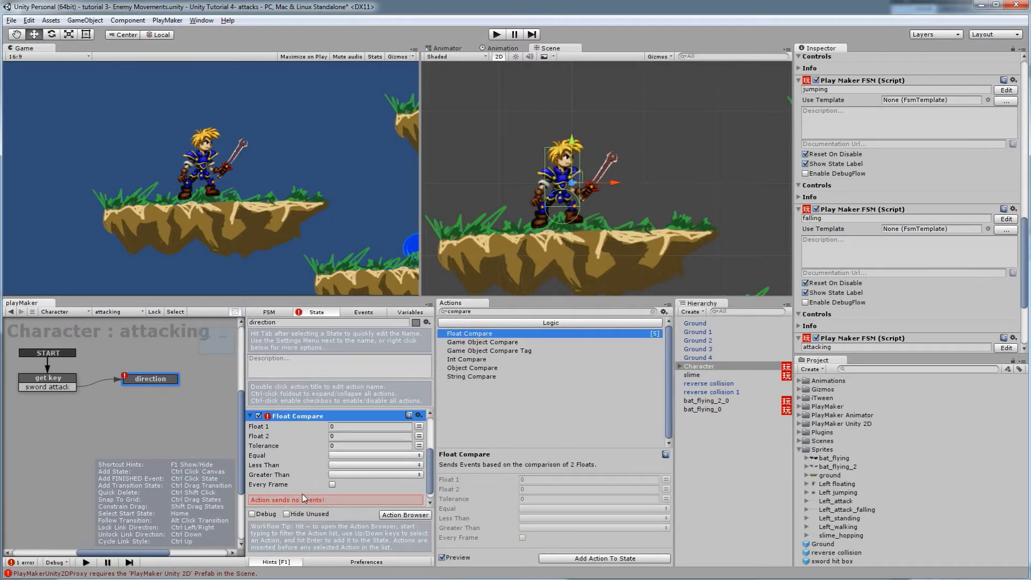
Switch Float 1 of the Float Compare action to a variable and choose direction.
{"action": "scroll", "coordinate": [317, 459], "scroll_direction": "up", "scroll_amount": 3}
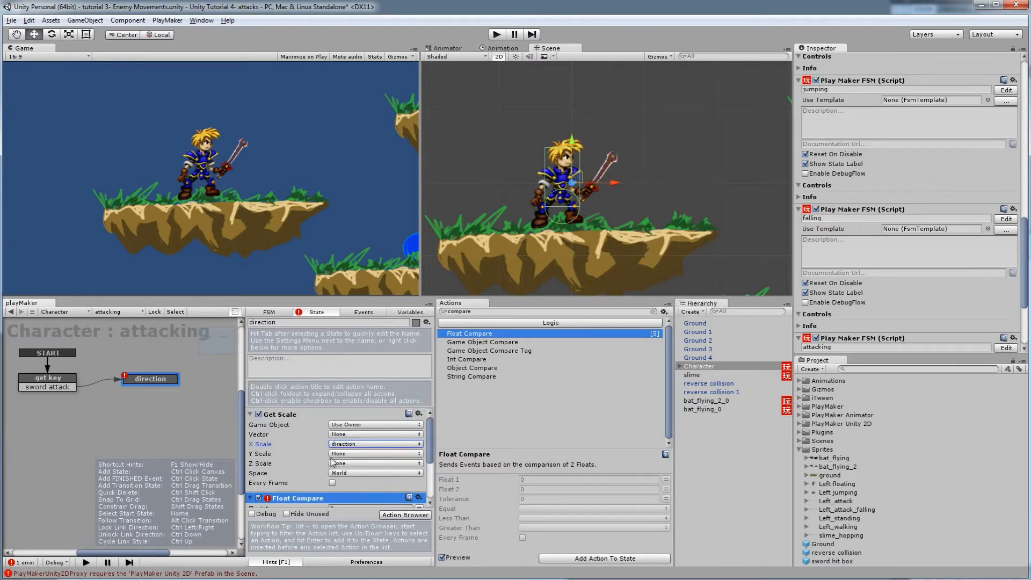
{"action": "left_click", "coordinate": [403, 313]}
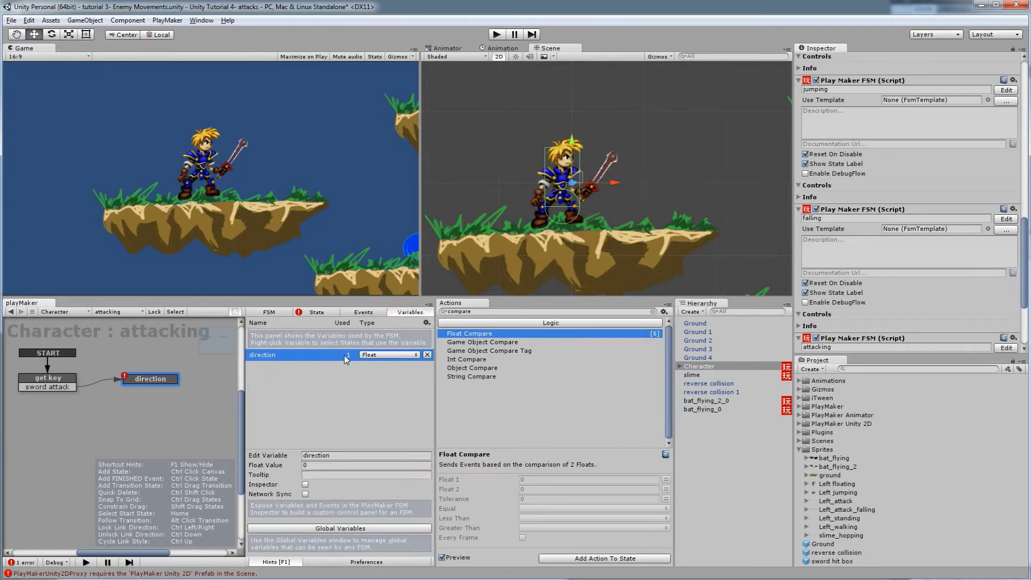
{"action": "left_click", "coordinate": [316, 313]}
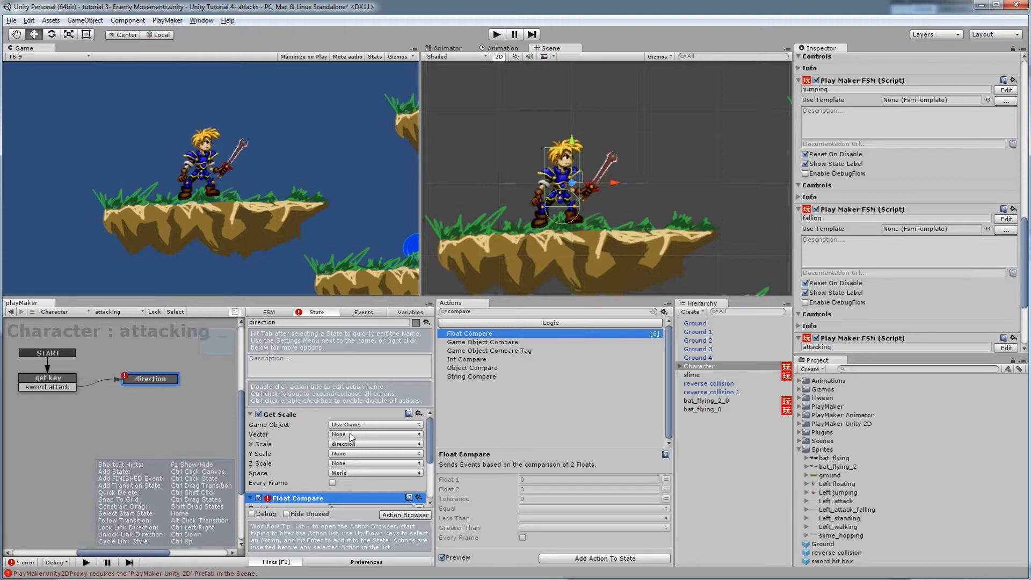
{"action": "scroll", "coordinate": [334, 492], "scroll_direction": "down", "scroll_amount": 3}
{"action": "left_click", "coordinate": [419, 445]}
{"action": "left_click", "coordinate": [359, 444]}
{"action": "left_click", "coordinate": [349, 469]}
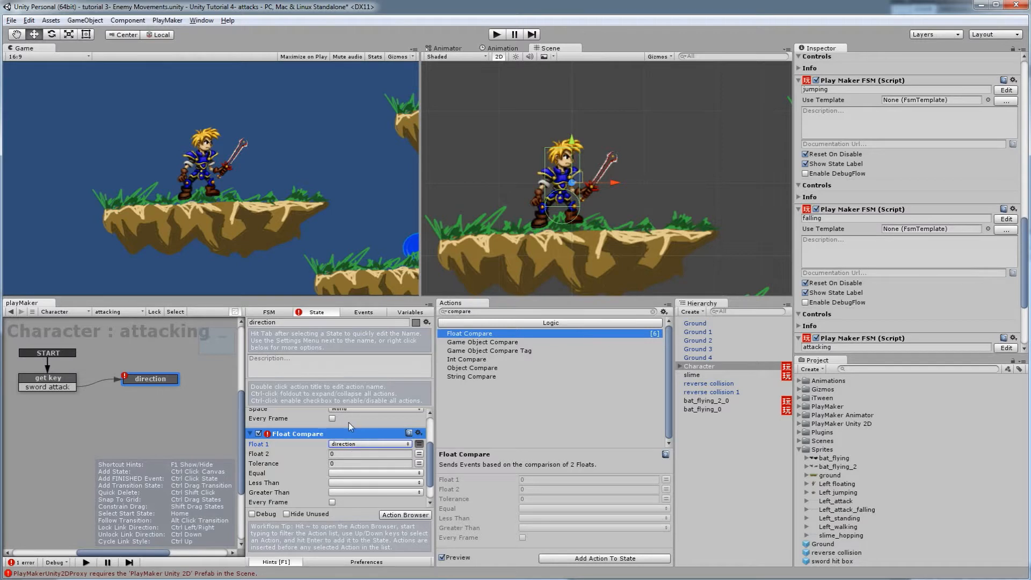
{"action": "scroll", "coordinate": [349, 422], "scroll_direction": "up", "scroll_amount": 3}
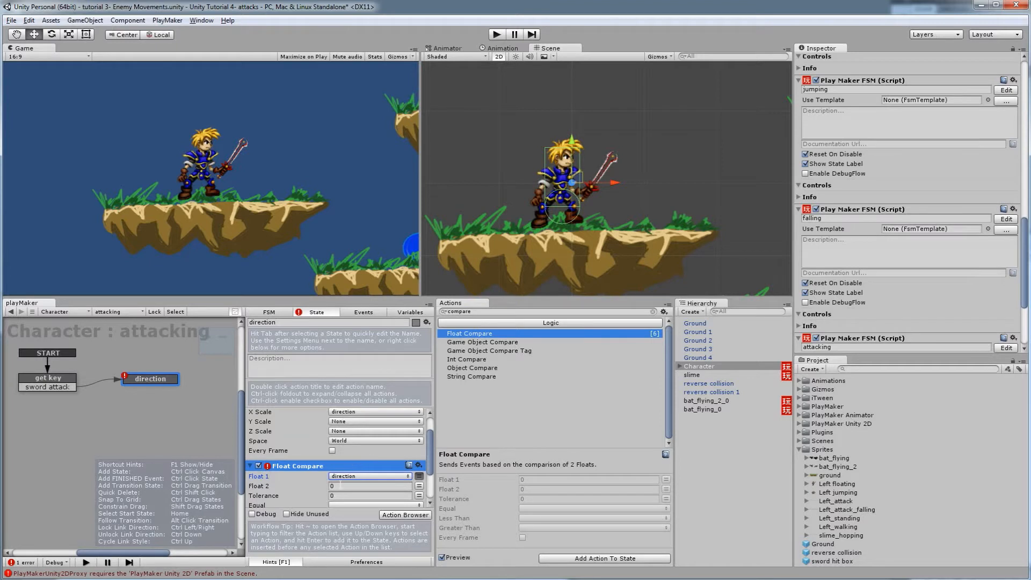
{"action": "scroll", "coordinate": [340, 486], "scroll_direction": "down", "scroll_amount": 3}
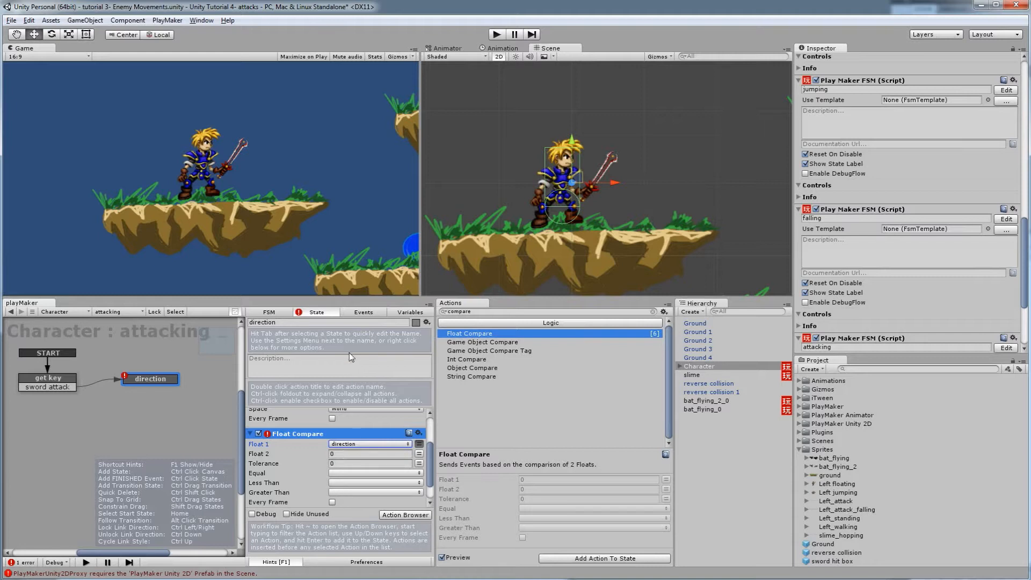
Add two events named attack left and attack right to the attacking FSM.
{"action": "left_click", "coordinate": [357, 312]}
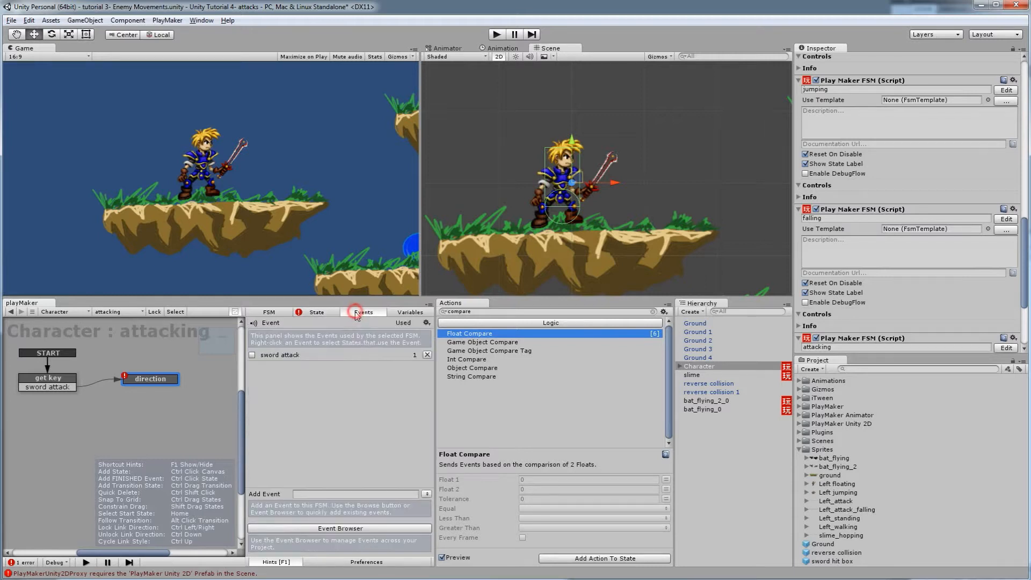
{"action": "left_click", "coordinate": [342, 495]}
{"action": "type", "text": "attack left"}
{"action": "key", "text": "Return"}
{"action": "type", "text": "attack right"}
{"action": "key", "text": "Return"}
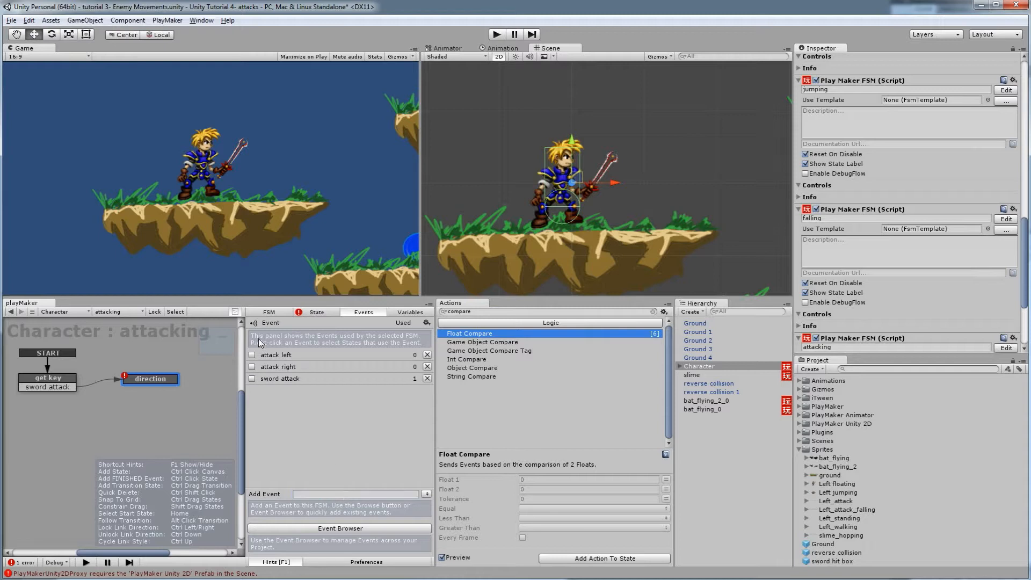
In the direction state's Float Compare action, set Greater Than to attack right and Less Than to attack left.
{"action": "left_click", "coordinate": [336, 313]}
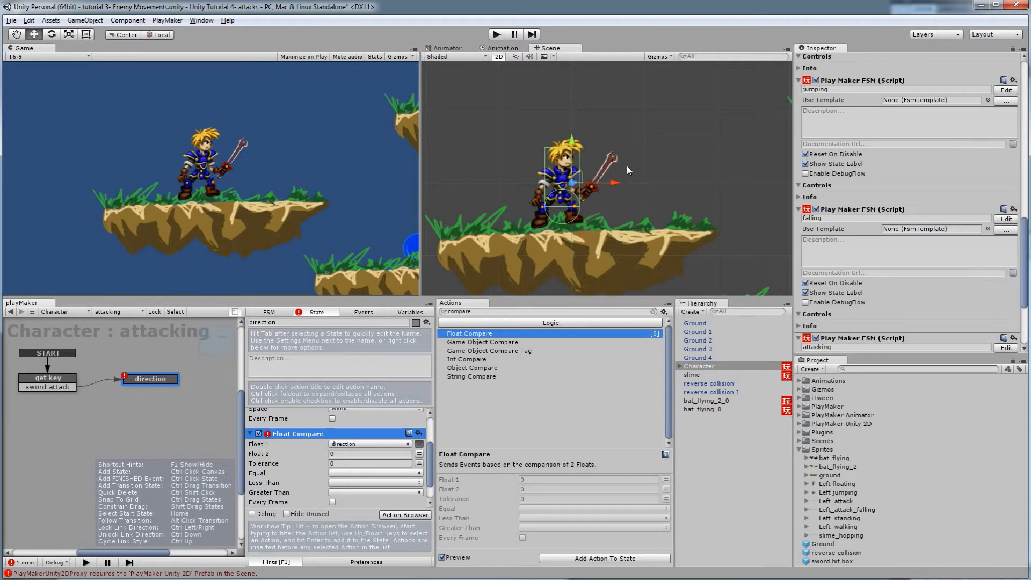
{"action": "left_click", "coordinate": [343, 493]}
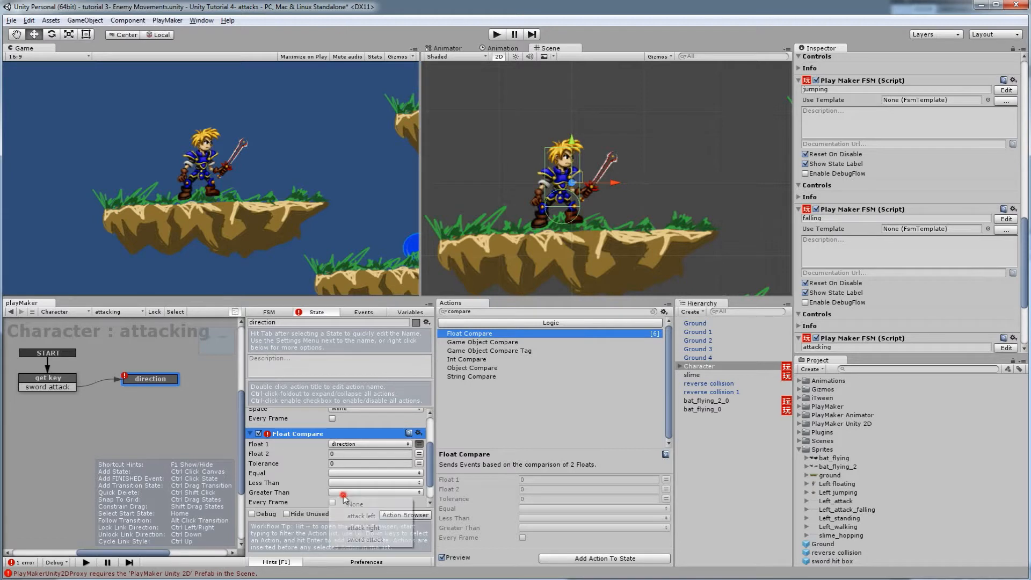
{"action": "left_click", "coordinate": [352, 528]}
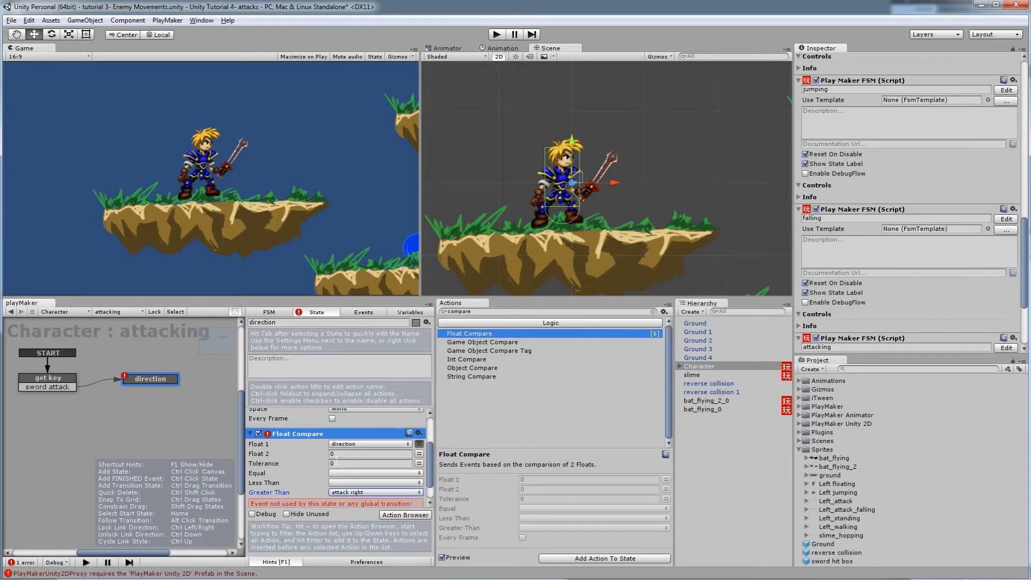
{"action": "scroll", "coordinate": [337, 447], "scroll_direction": "up", "scroll_amount": 3}
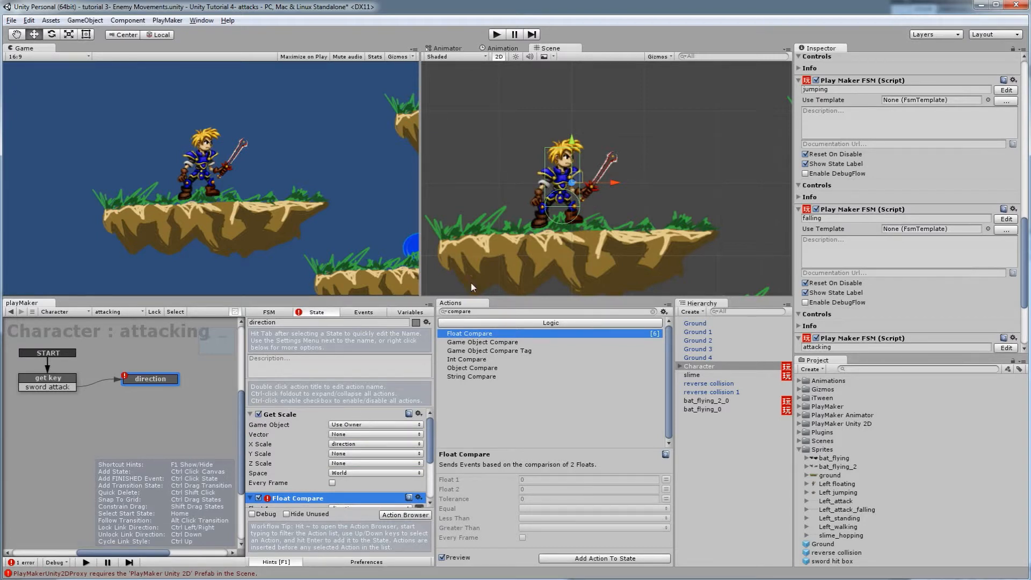
{"action": "scroll", "coordinate": [284, 436], "scroll_direction": "down", "scroll_amount": 3}
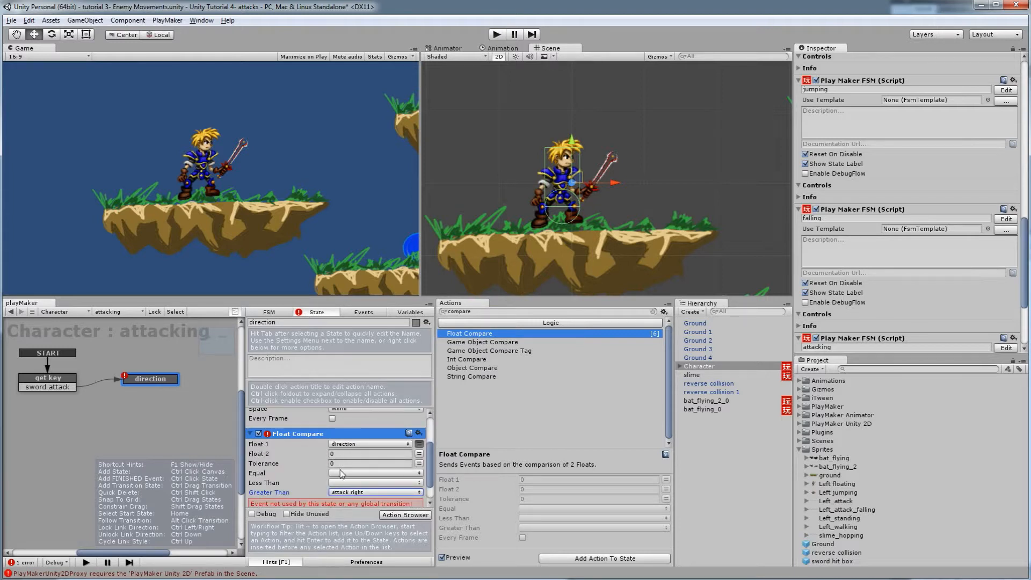
{"action": "left_click", "coordinate": [342, 482]}
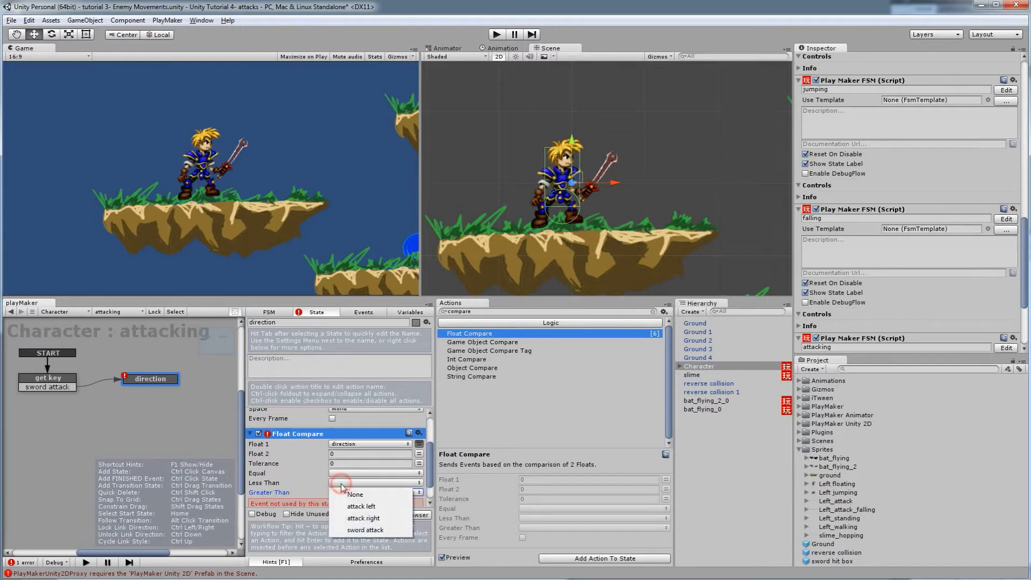
{"action": "left_click", "coordinate": [358, 506]}
{"action": "scroll", "coordinate": [355, 465], "scroll_direction": "down", "scroll_amount": 1}
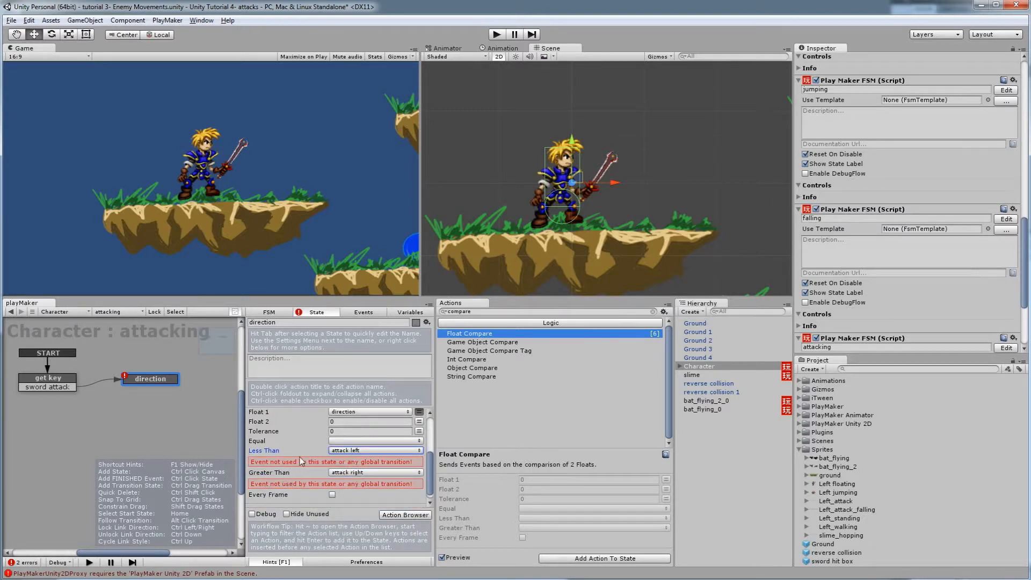
Add attack left and attack right transitions to the direction state.
{"action": "right_click", "coordinate": [140, 385]}
{"action": "mouse_move", "coordinate": [153, 388]}
{"action": "left_click", "coordinate": [132, 388]}
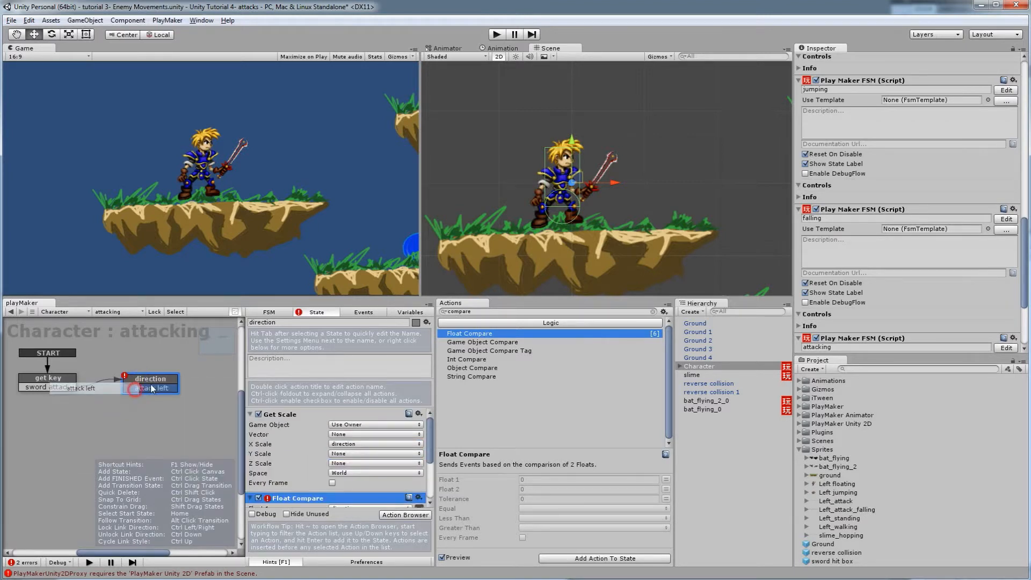
{"action": "right_click", "coordinate": [156, 388]}
{"action": "left_click", "coordinate": [145, 381]}
{"action": "right_click", "coordinate": [145, 382]}
{"action": "mouse_move", "coordinate": [156, 382]}
{"action": "left_click", "coordinate": [129, 392]}
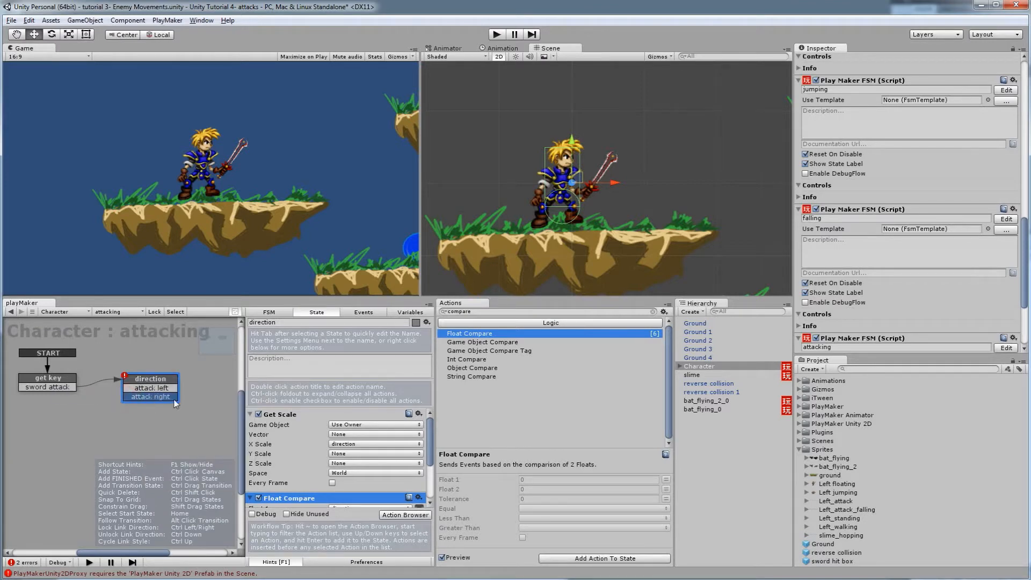
{"action": "scroll", "coordinate": [293, 442], "scroll_direction": "down", "scroll_amount": 3}
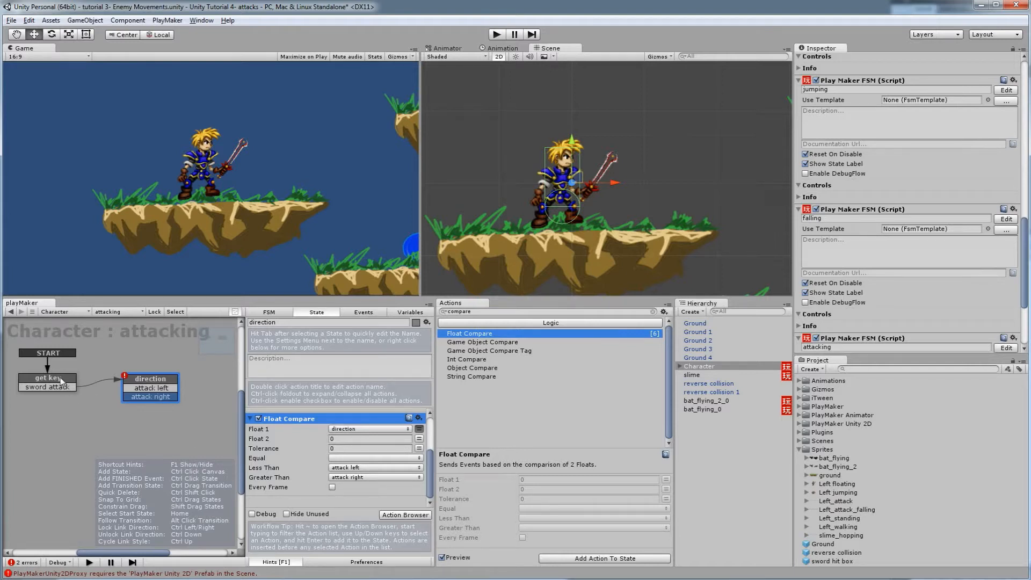
{"action": "key", "text": "ctrl+v"}
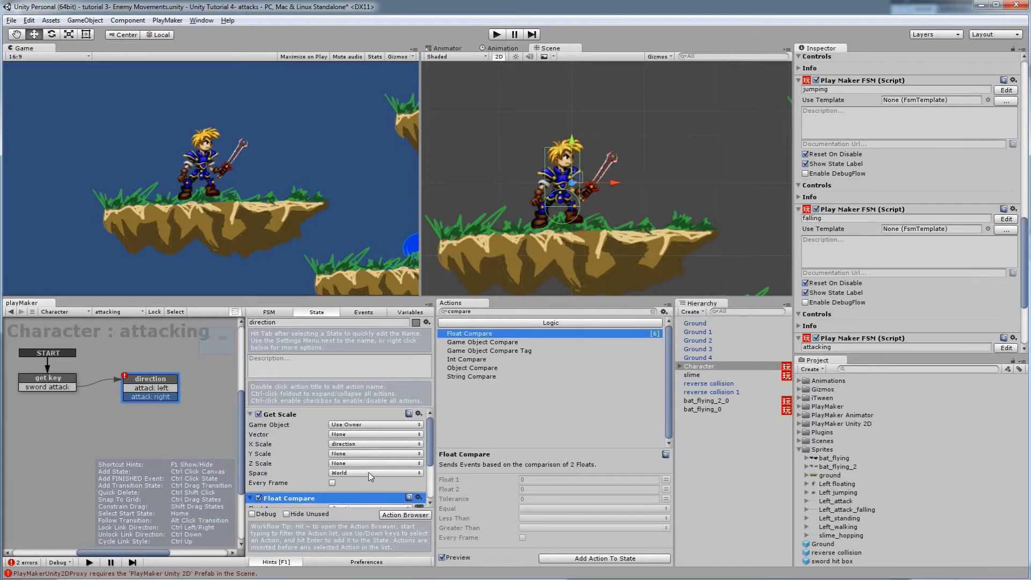
{"action": "scroll", "coordinate": [344, 451], "scroll_direction": "down", "scroll_amount": 3}
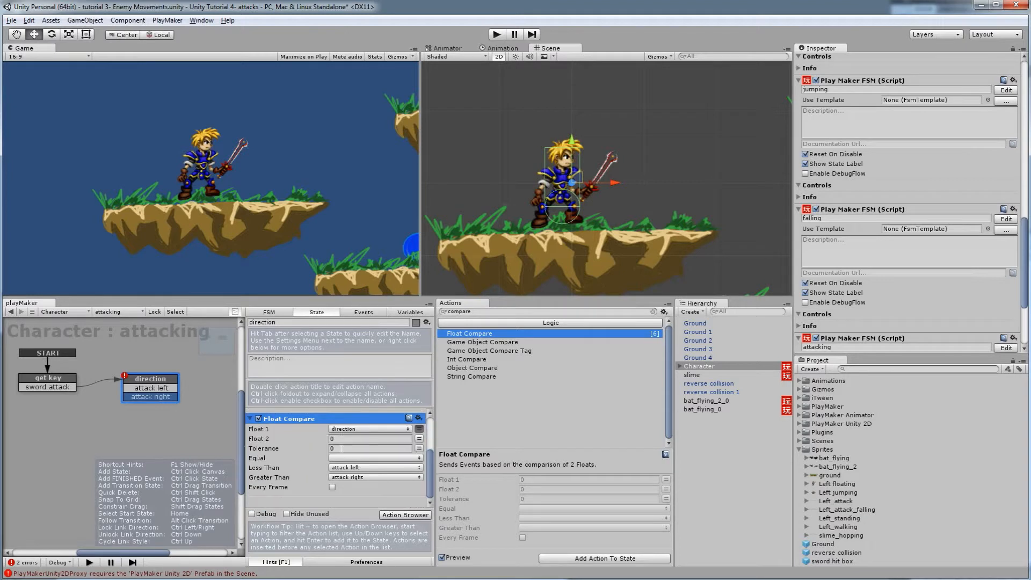
Add two states named flip left and flip right beside the direction state.
{"action": "left_click", "coordinate": [154, 383]}
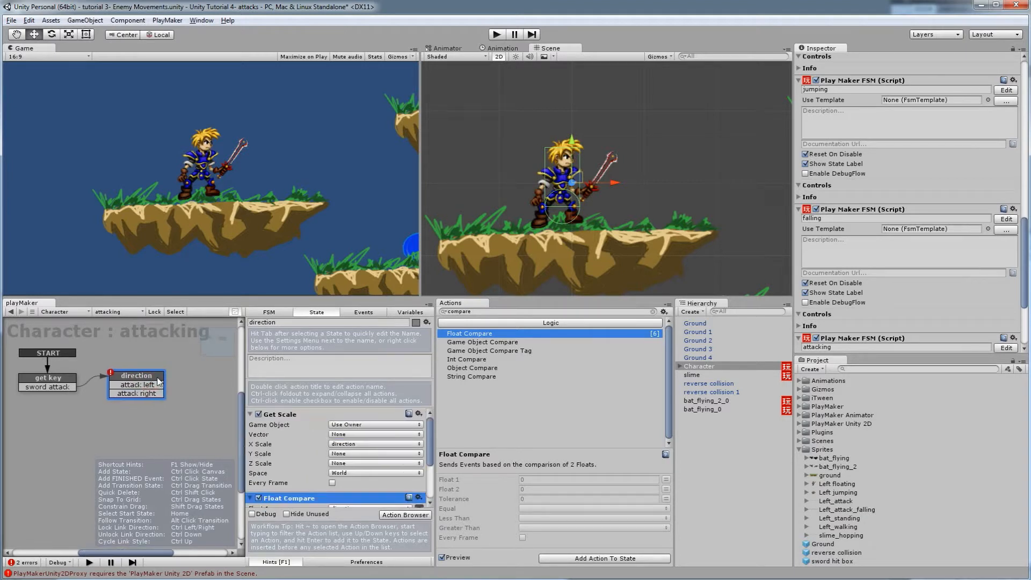
{"action": "right_click", "coordinate": [179, 377]}
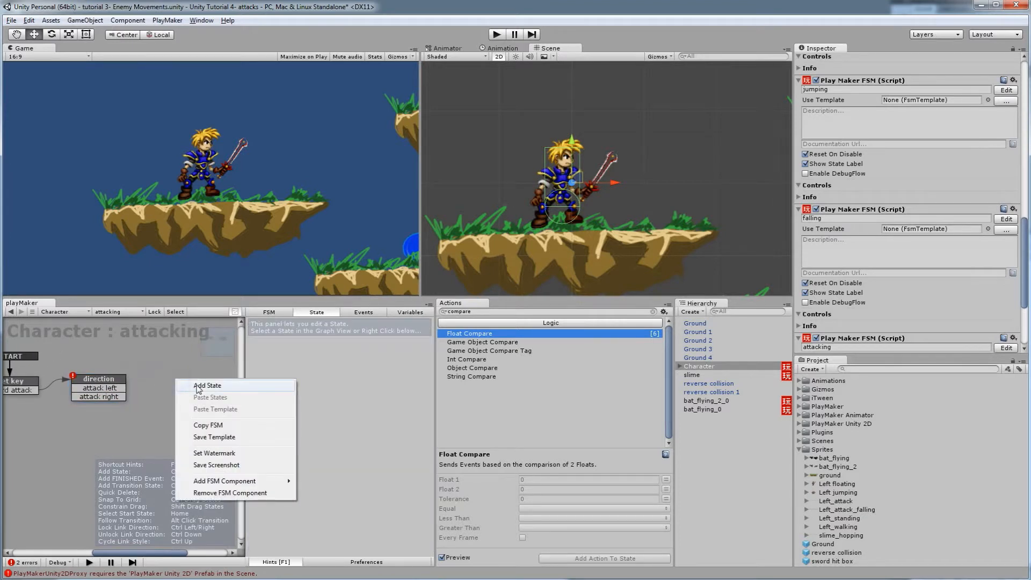
{"action": "left_click", "coordinate": [198, 385]}
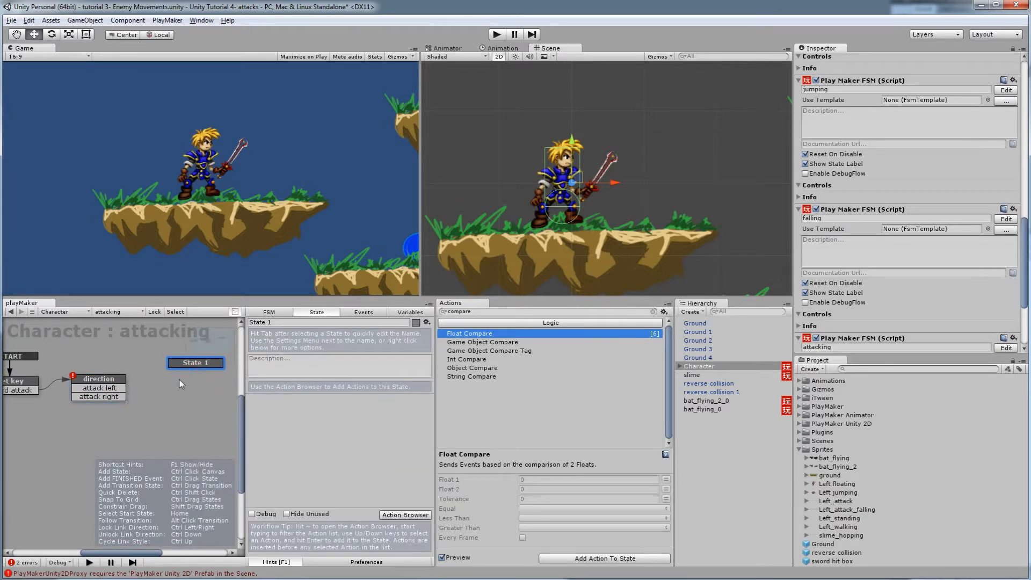
{"action": "left_click", "coordinate": [282, 322]}
{"action": "type", "text": "flip left"}
{"action": "right_click", "coordinate": [186, 396]}
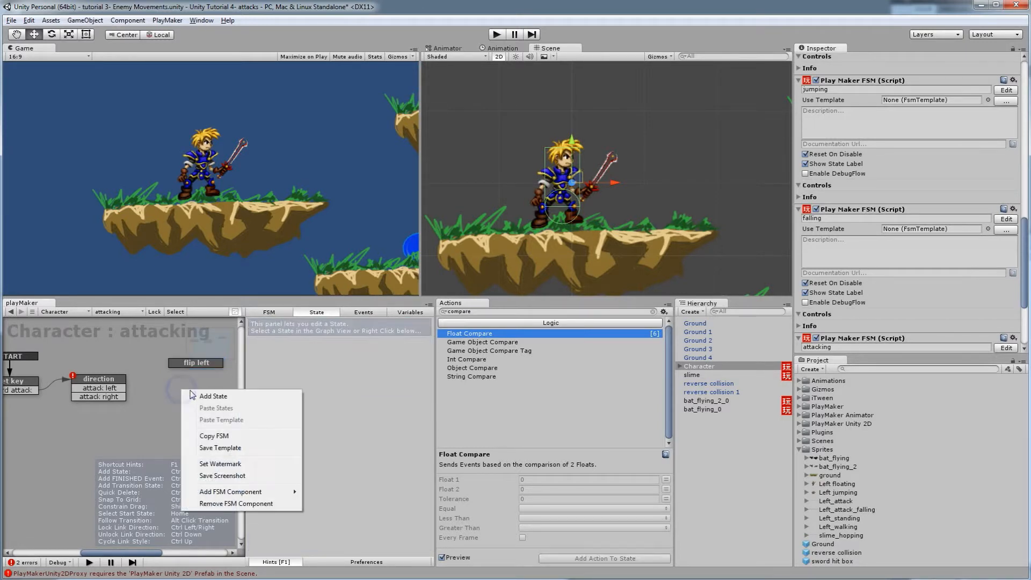
{"action": "left_click", "coordinate": [194, 396]}
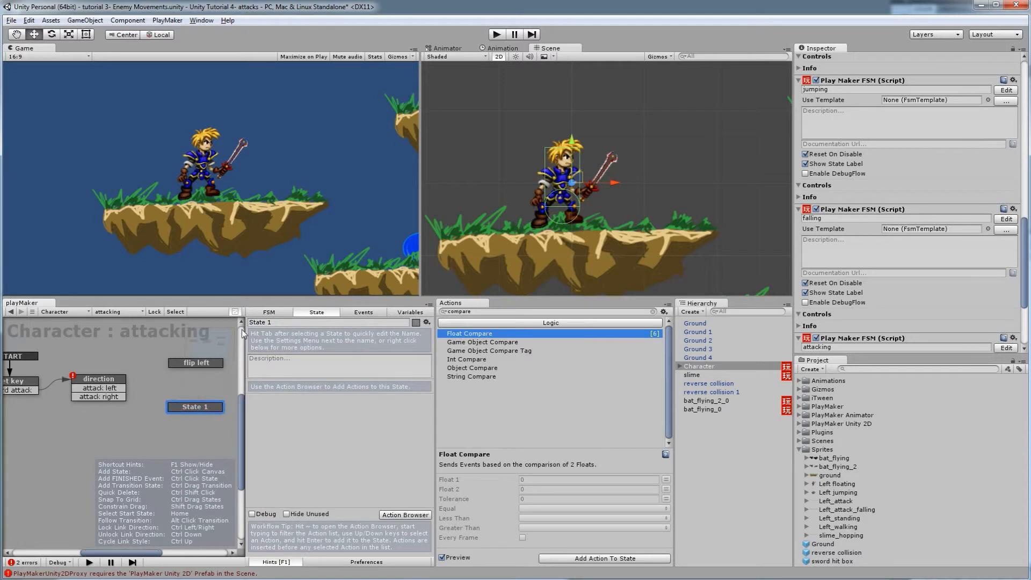
{"action": "left_click", "coordinate": [274, 323]}
{"action": "type", "text": "flip right"}
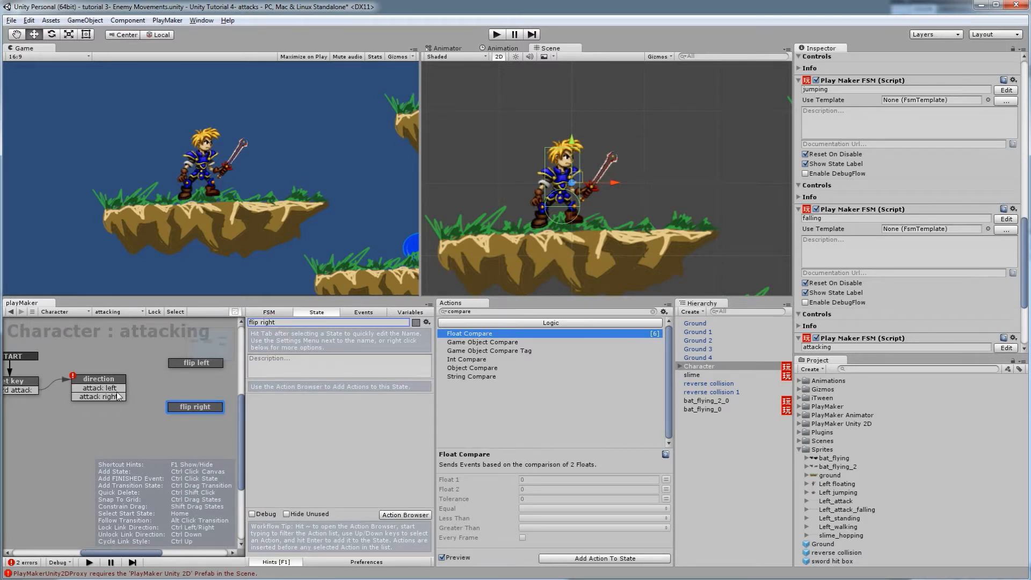
Link the attack left transition to flip left and the attack right transition to flip right.
{"action": "left_click_drag", "start_coordinate": [121, 389], "coordinate": [178, 369]}
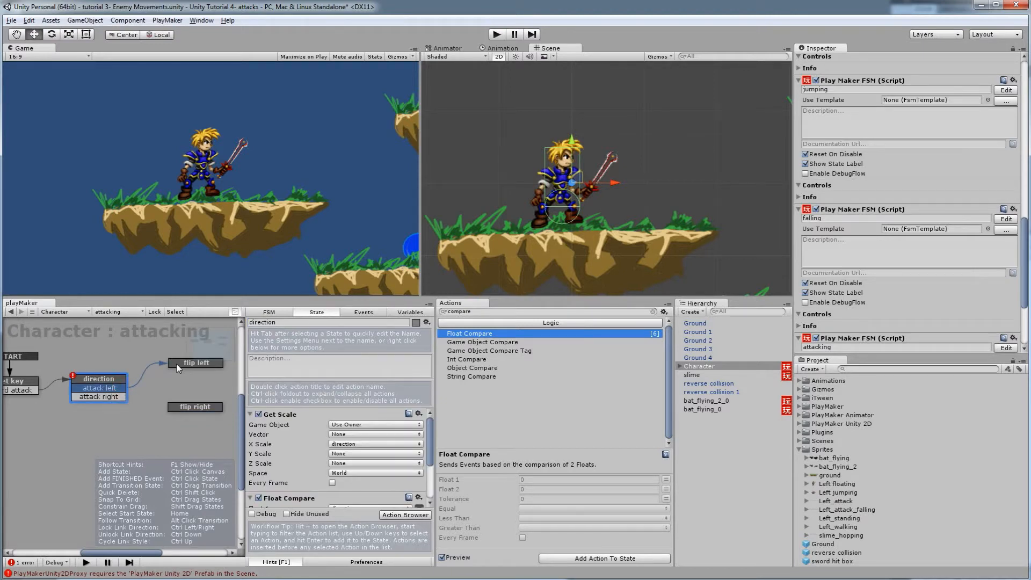
{"action": "left_click_drag", "start_coordinate": [118, 398], "coordinate": [175, 412]}
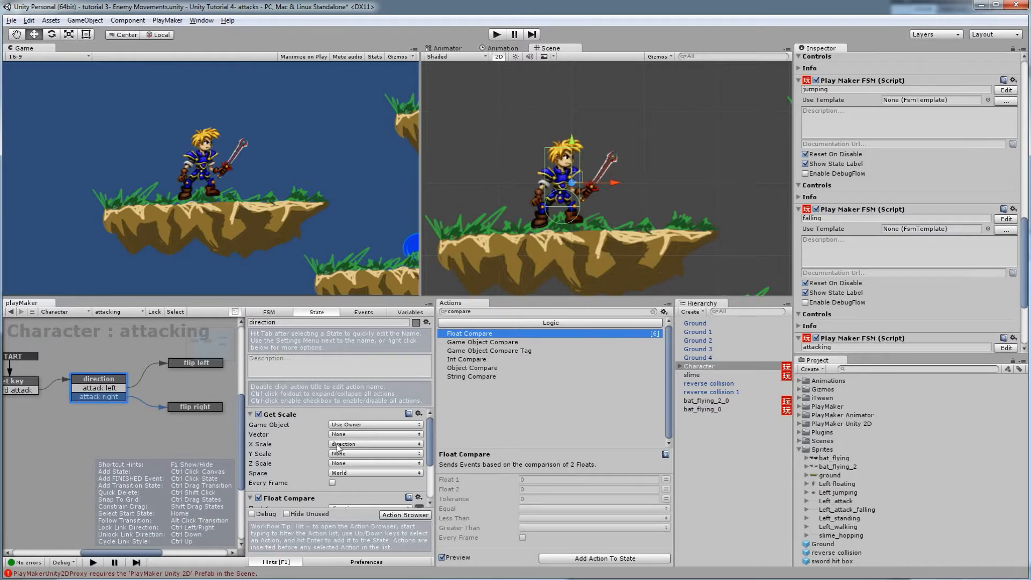
{"action": "left_click", "coordinate": [28, 387]}
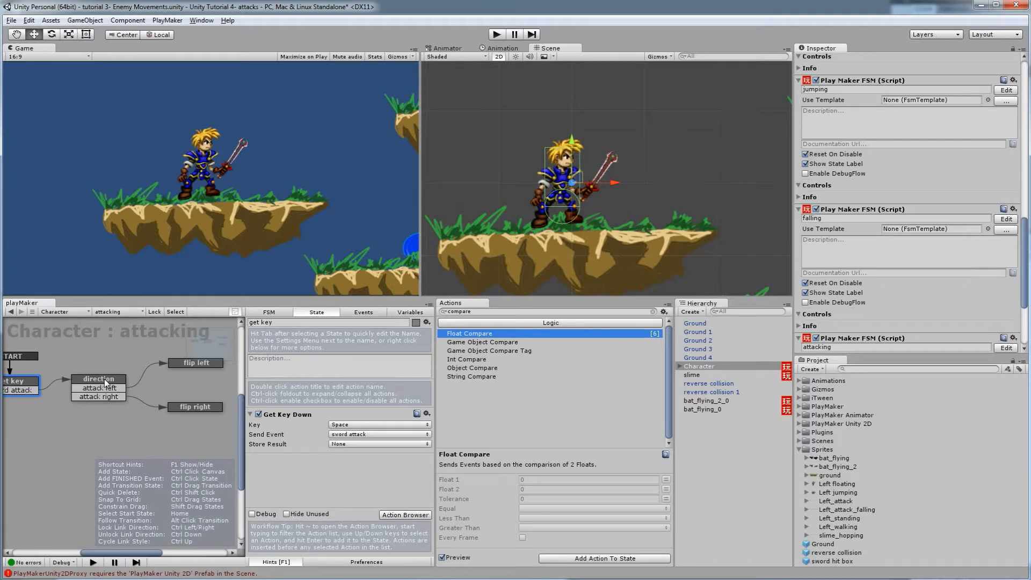
Search the actions for create and add Create Object to the flip left state.
{"action": "left_click", "coordinate": [188, 367]}
{"action": "double_click", "coordinate": [482, 311]}
{"action": "type", "text": "create"}
{"action": "left_click", "coordinate": [484, 343]}
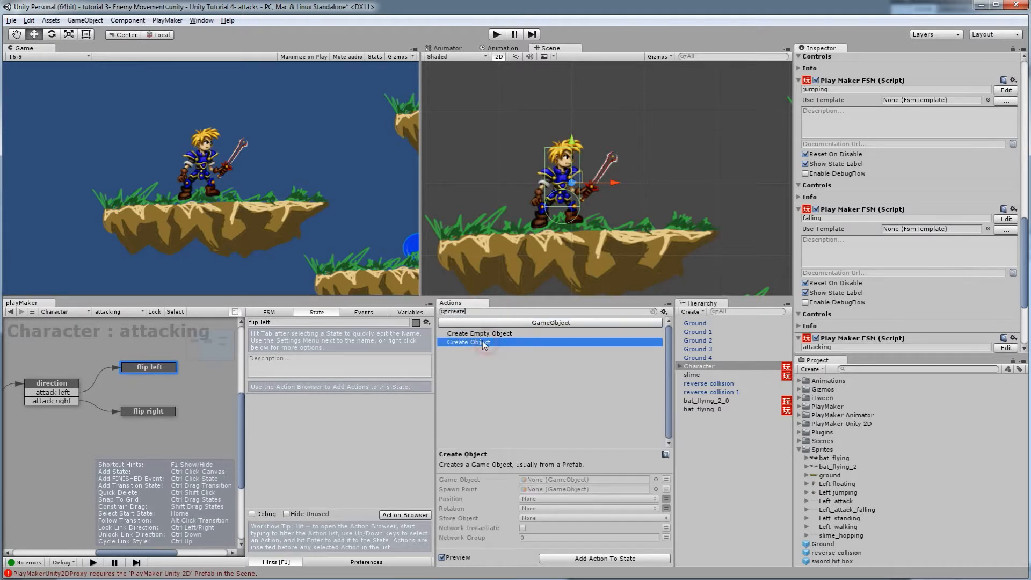
{"action": "left_click_drag", "start_coordinate": [476, 344], "coordinate": [373, 428]}
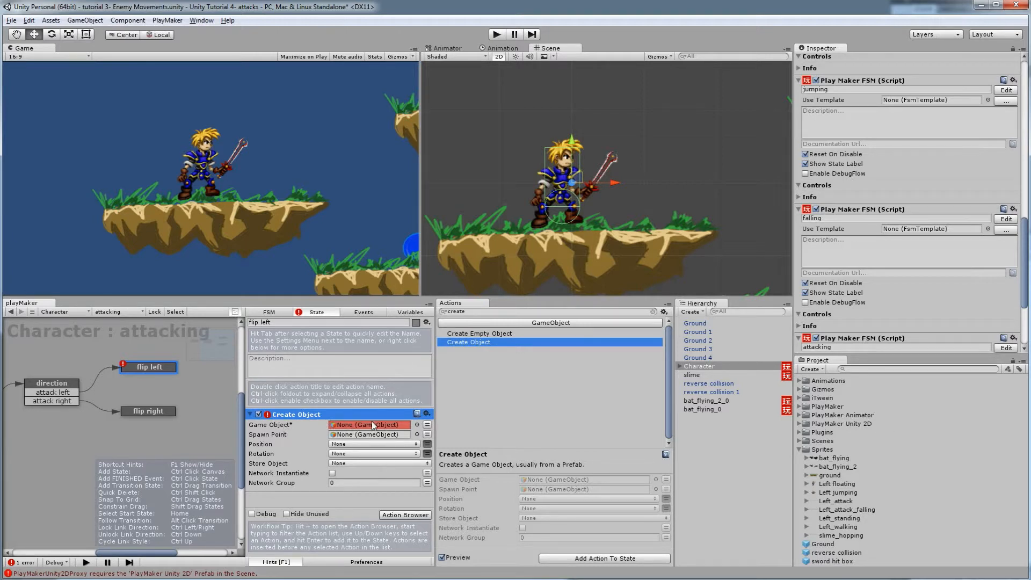
Set the Create Object action's Game Object to the sword hit box prefab and its Spawn Point to the scene's Character.
{"action": "left_click", "coordinate": [417, 424]}
{"action": "scroll", "coordinate": [130, 161], "scroll_direction": "down", "scroll_amount": 1}
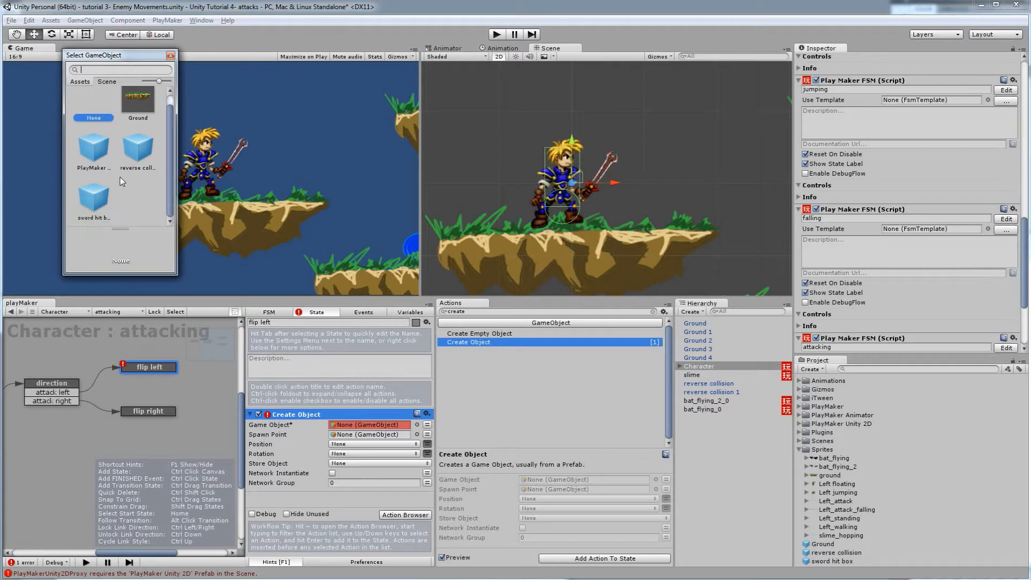
{"action": "left_click", "coordinate": [92, 207]}
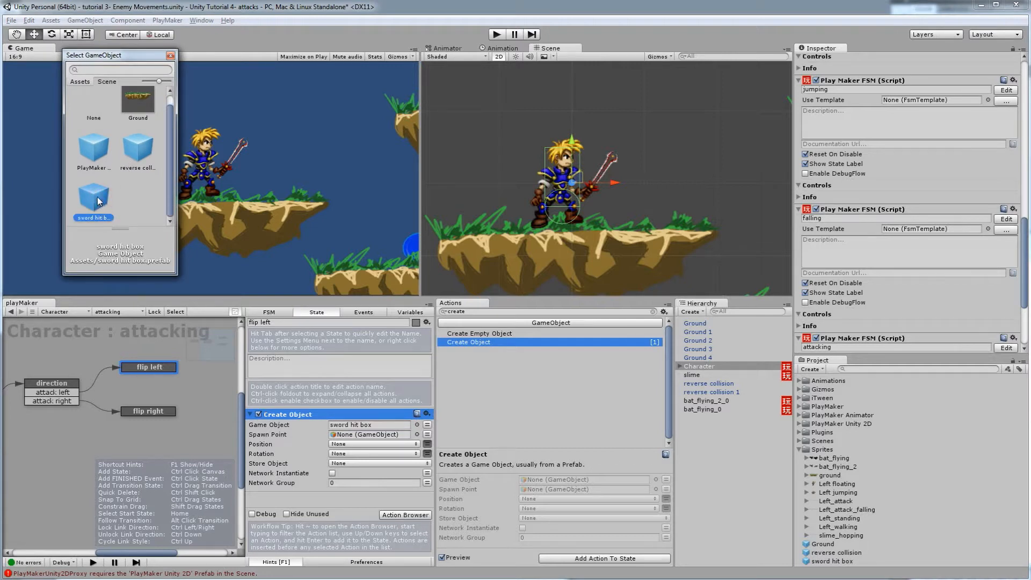
{"action": "double_click", "coordinate": [98, 201]}
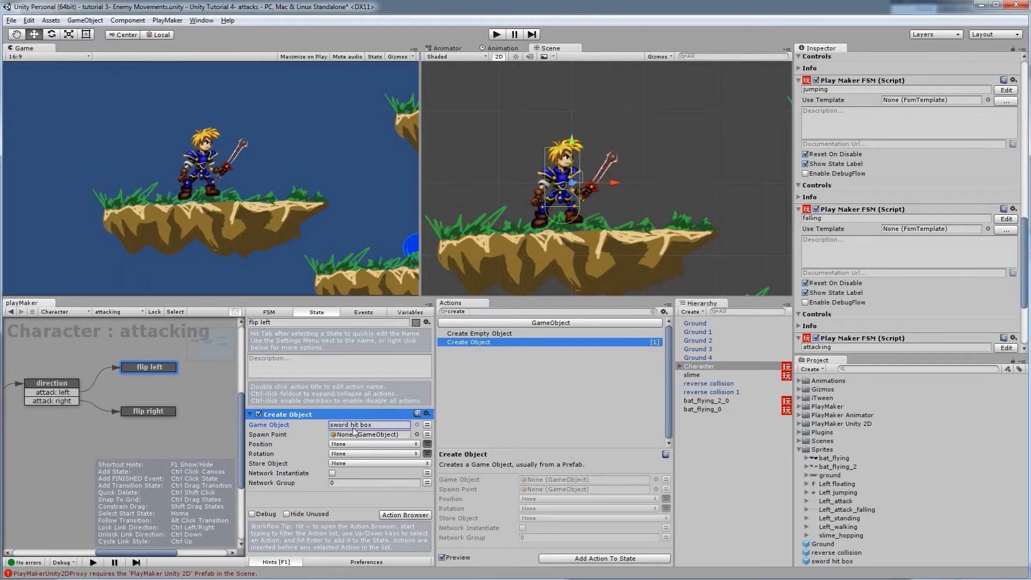
{"action": "left_click", "coordinate": [416, 436]}
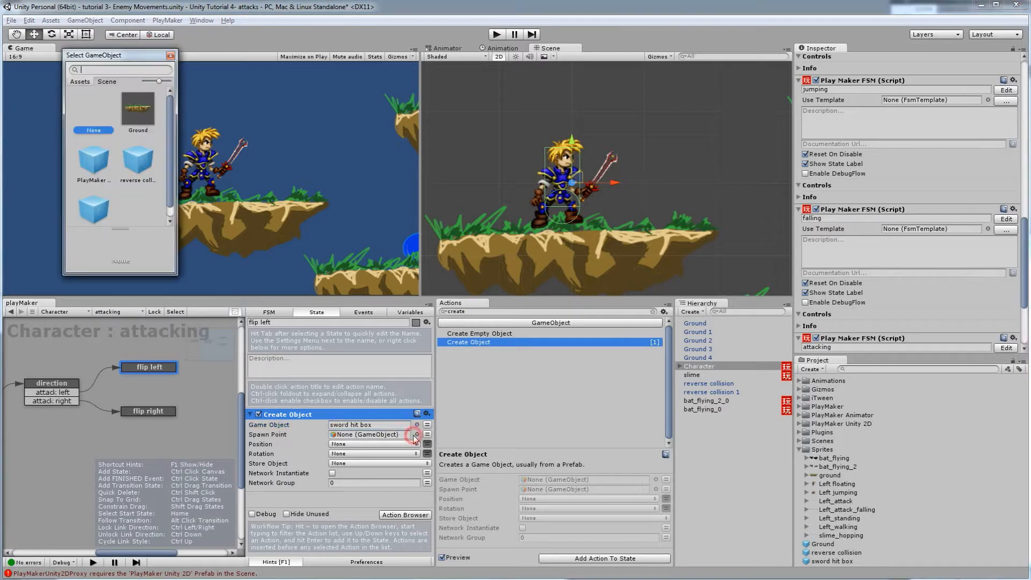
{"action": "left_click", "coordinate": [107, 82]}
{"action": "left_click", "coordinate": [98, 117]}
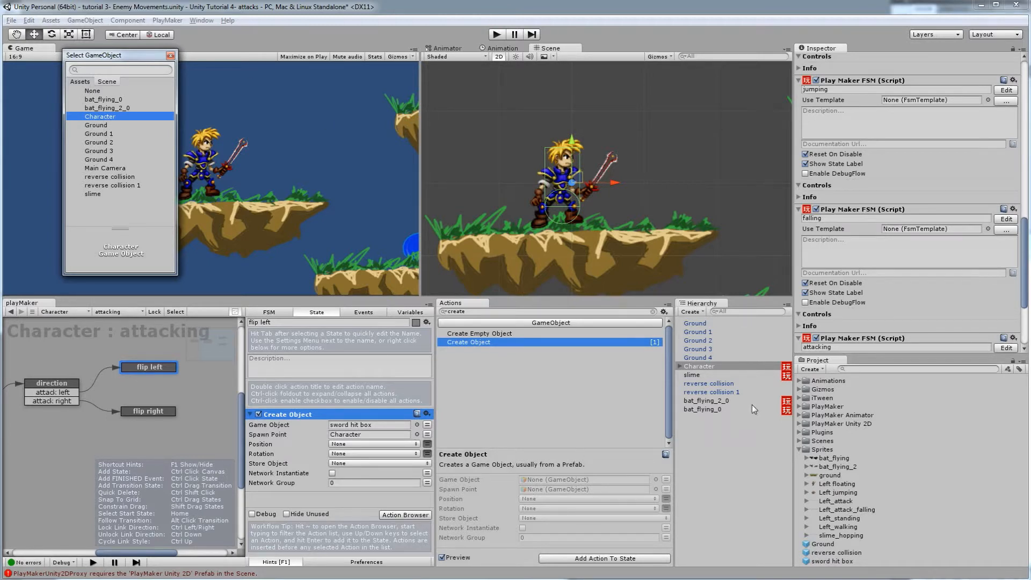
{"action": "double_click", "coordinate": [105, 115]}
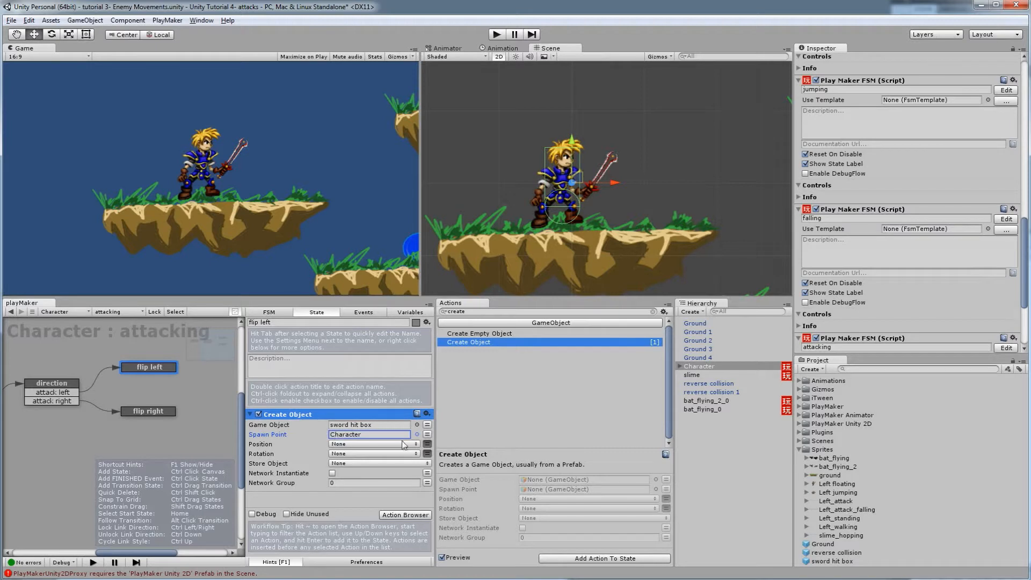
Switch the Create Object action's Position from a variable to direct X, Y and Z values.
{"action": "left_click", "coordinate": [427, 445]}
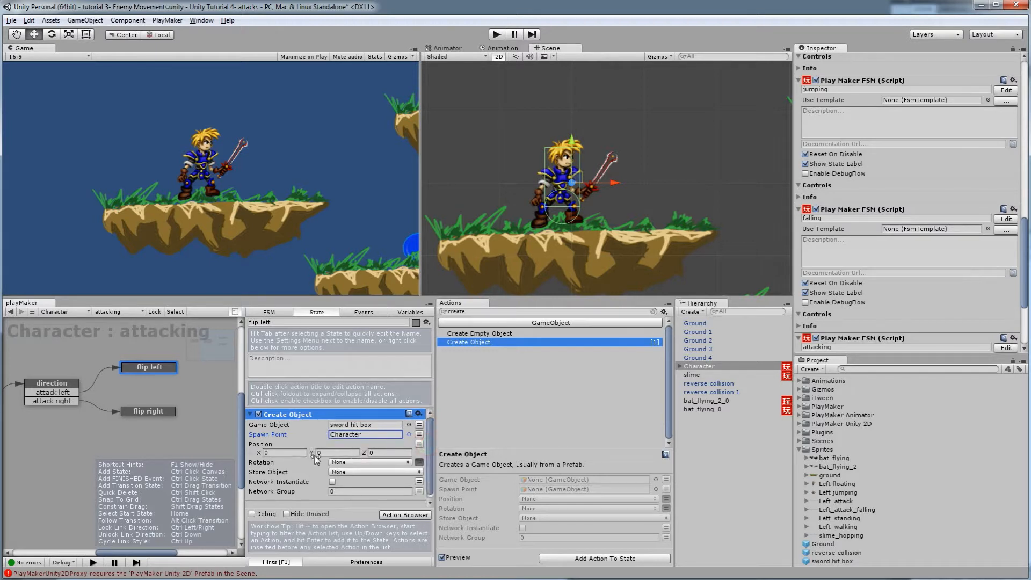
{"action": "left_click", "coordinate": [424, 445]}
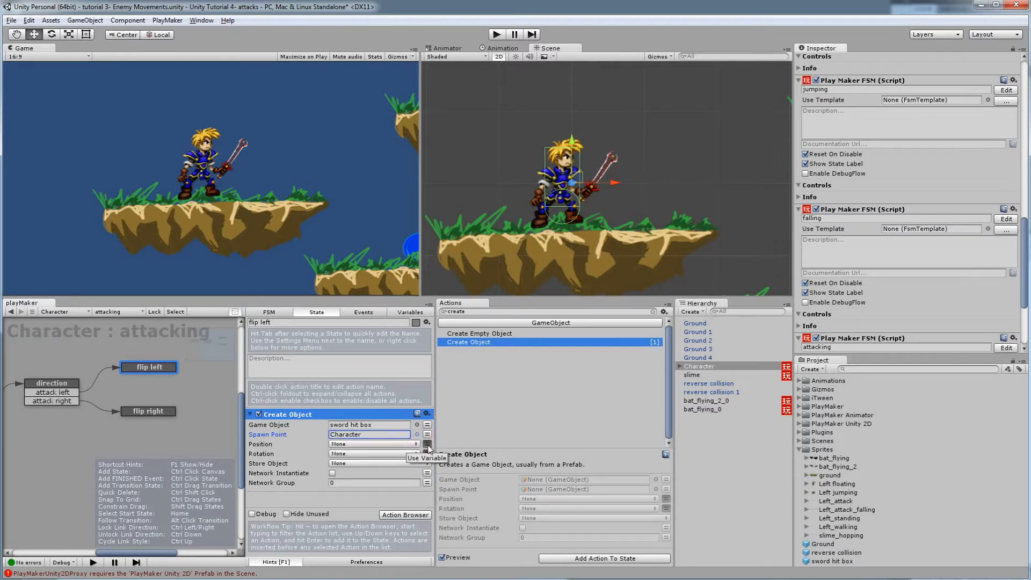
{"action": "left_click", "coordinate": [427, 445]}
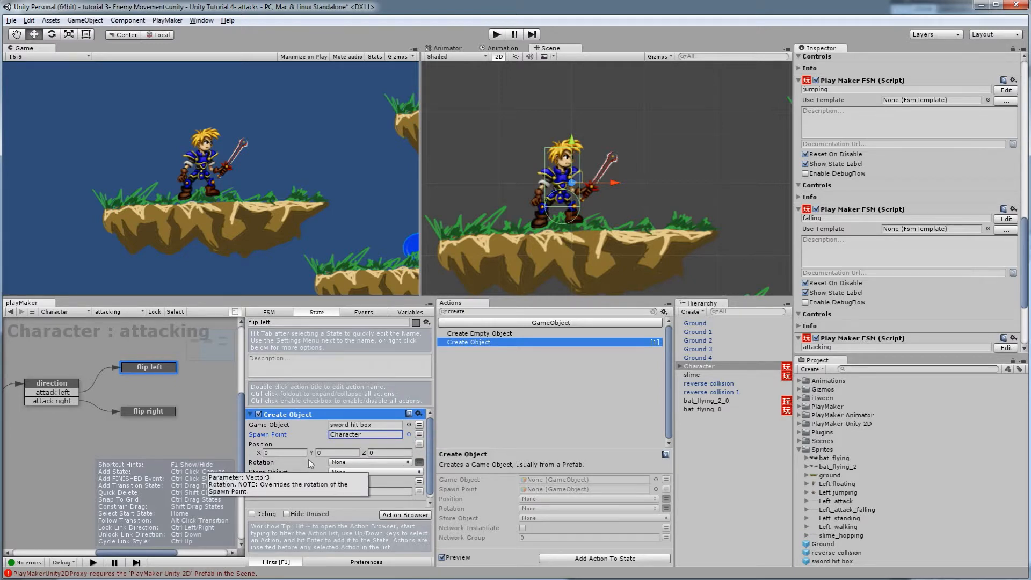
Play-test the game, attacking repeatedly while watching the attacking FSM's active state, and stop the test.
{"action": "left_click", "coordinate": [498, 36]}
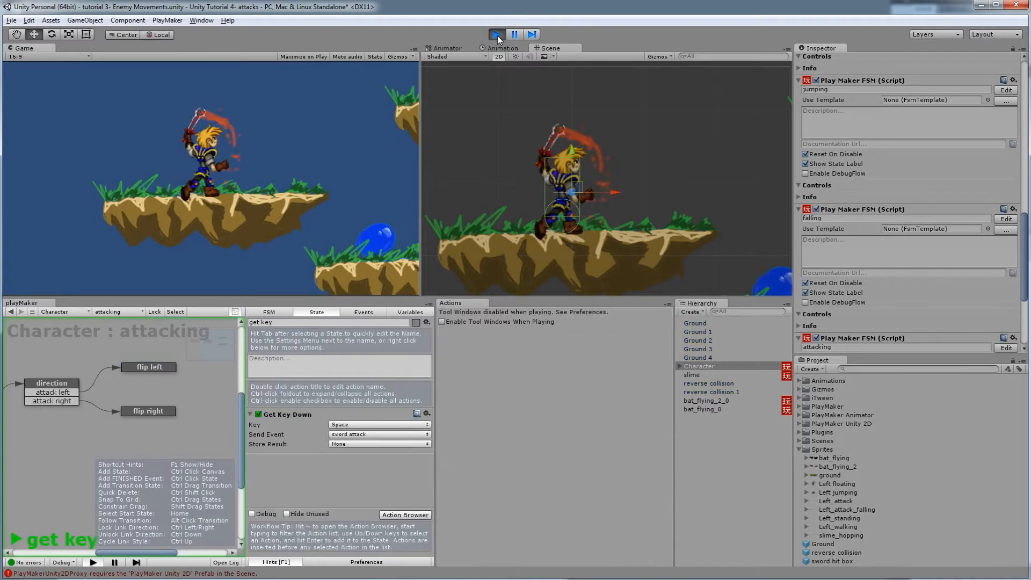
{"action": "key", "text": "space"}
{"action": "key", "text": "space"}
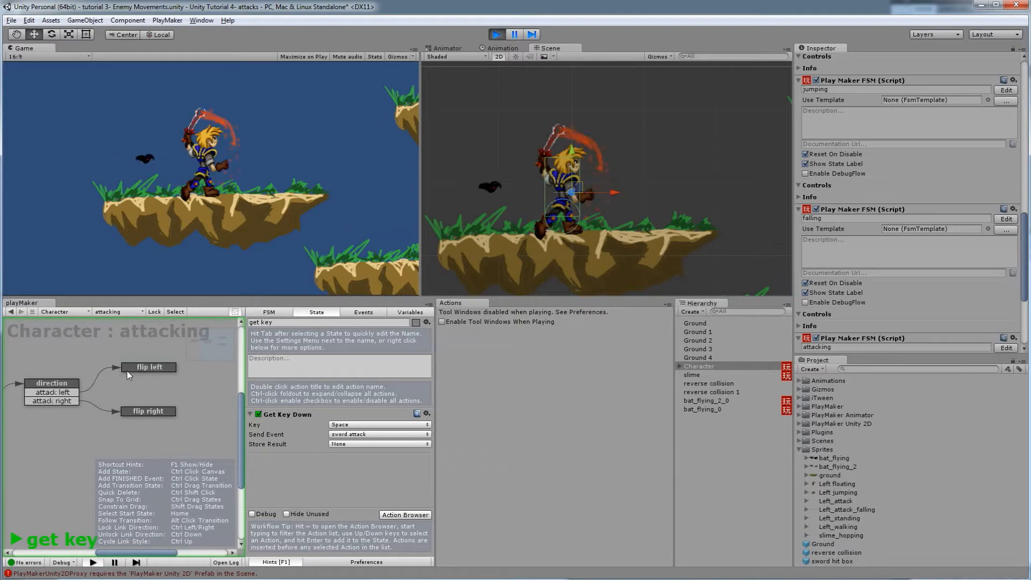
{"action": "key", "text": "space"}
{"action": "key", "text": "space"}
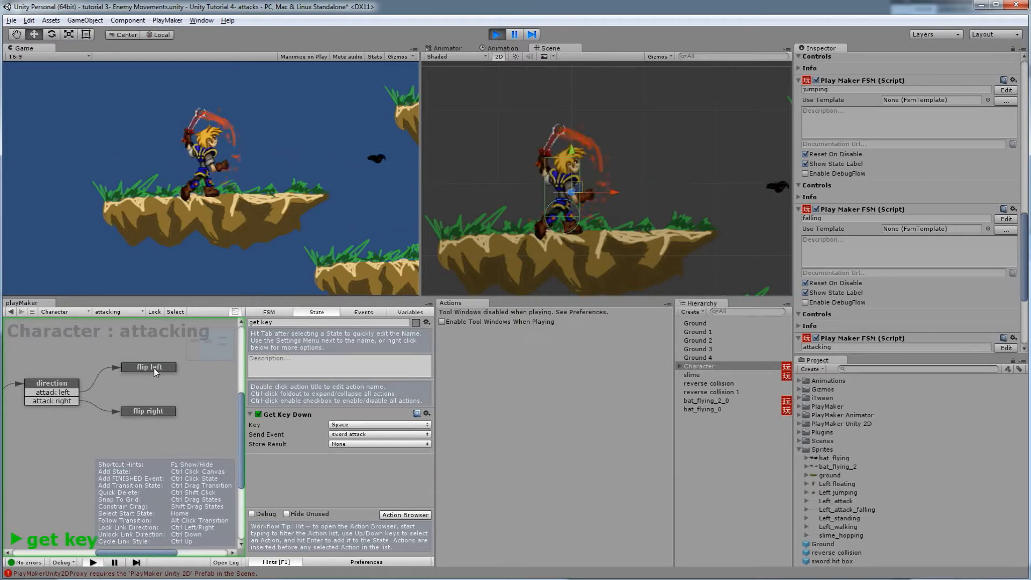
{"action": "key", "text": "space"}
{"action": "key", "text": "space"}
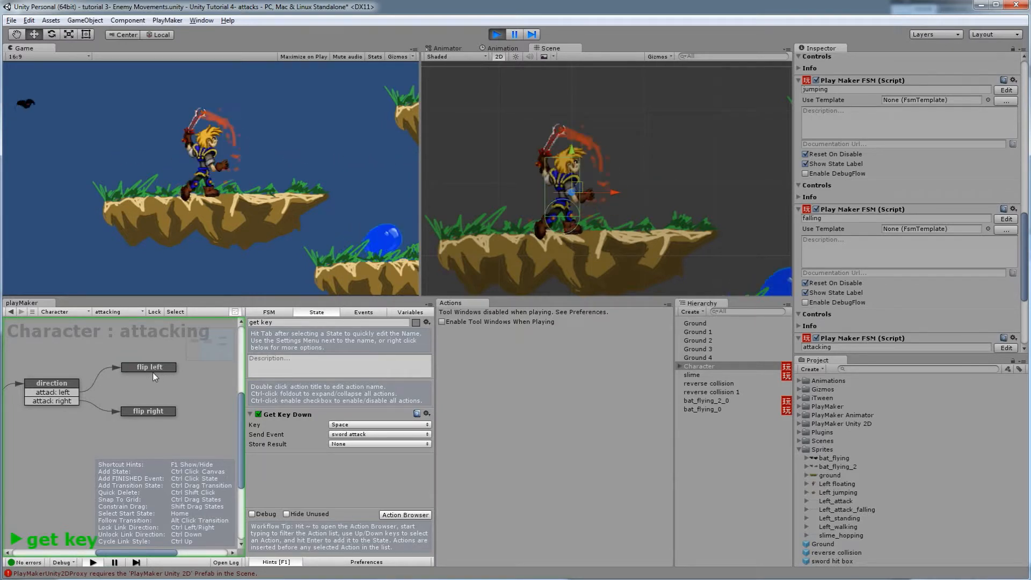
{"action": "key", "text": "space"}
{"action": "key", "text": "space"}
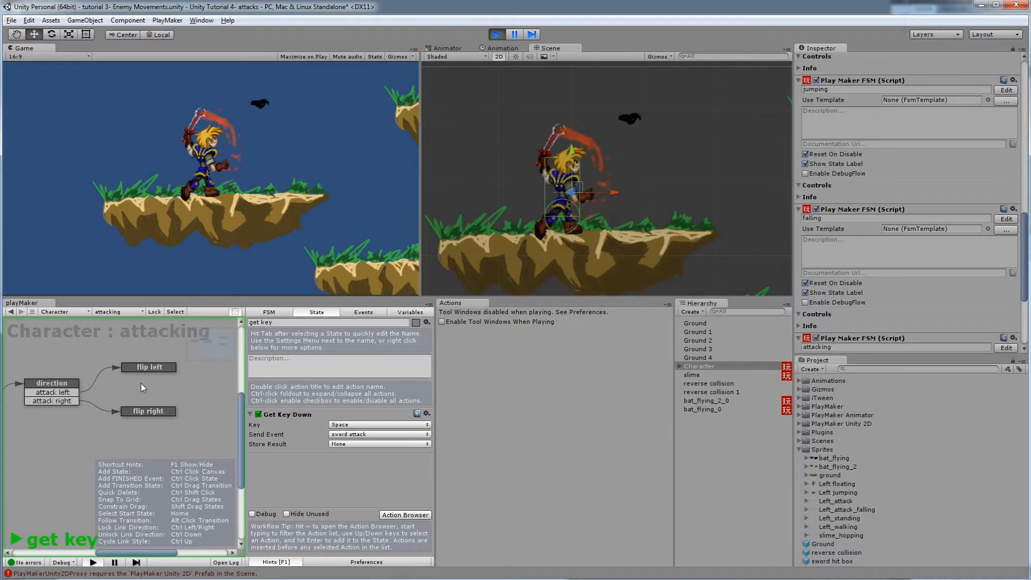
{"action": "left_click", "coordinate": [495, 35]}
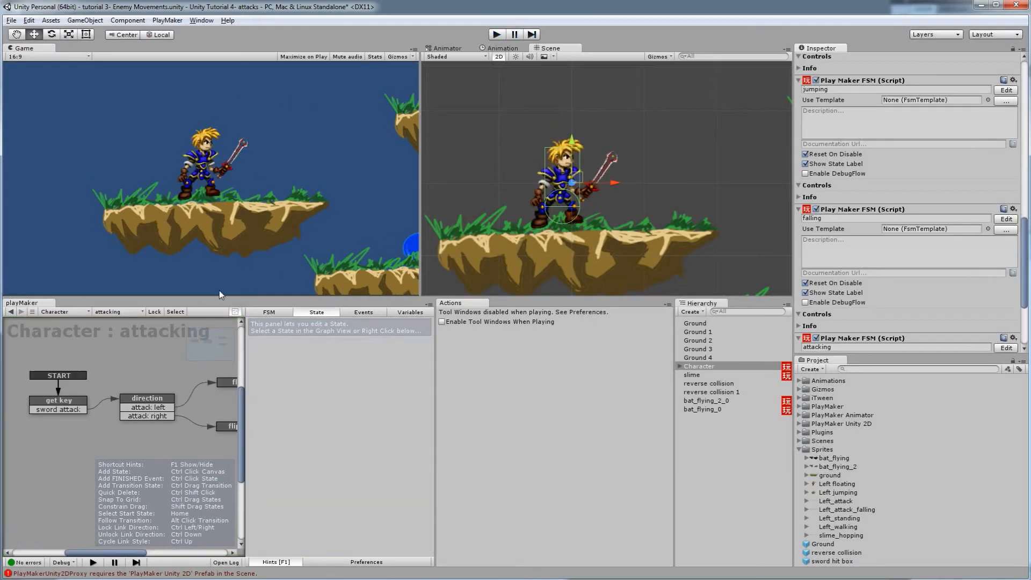
Add a Create Object action to the flip right state.
{"action": "middle_click_drag", "start_coordinate": [211, 394], "coordinate": [161, 393]}
{"action": "left_click", "coordinate": [175, 424]}
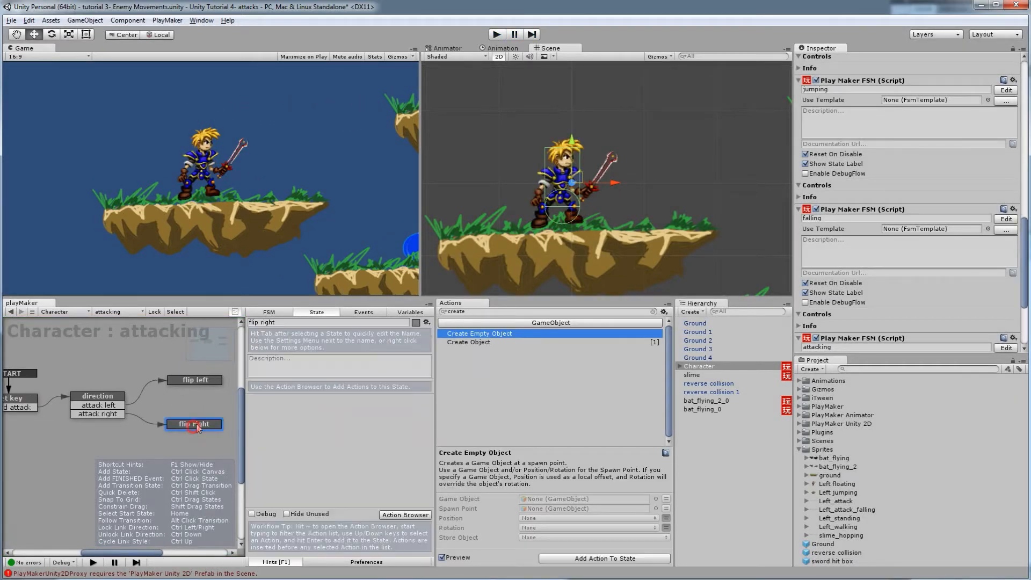
{"action": "double_click", "coordinate": [465, 344]}
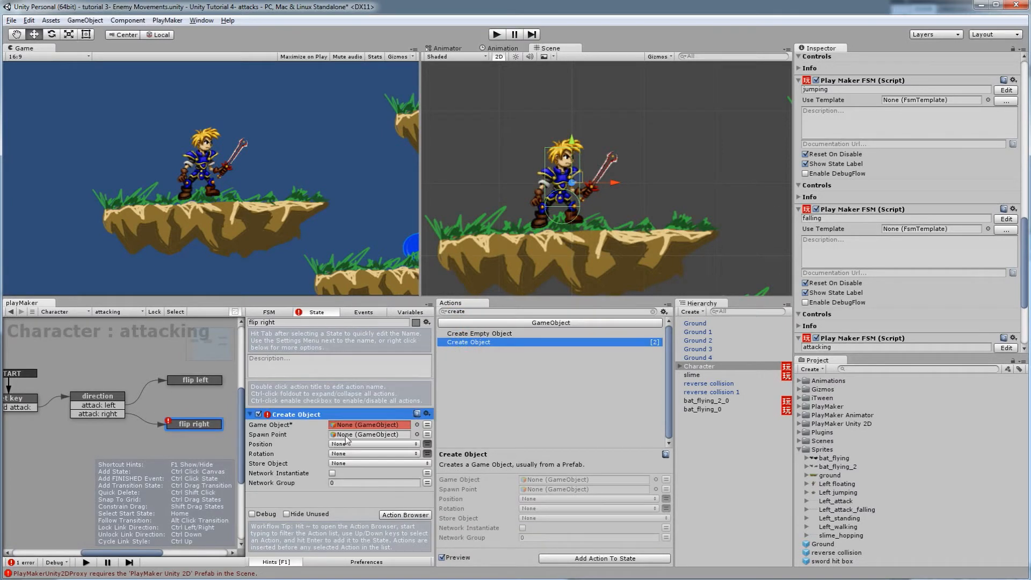
Set the flip right Create Object action's Game Object to the sword hit box prefab and its Spawn Point to the scene's Character.
{"action": "left_click", "coordinate": [417, 425]}
{"action": "left_click", "coordinate": [99, 213]}
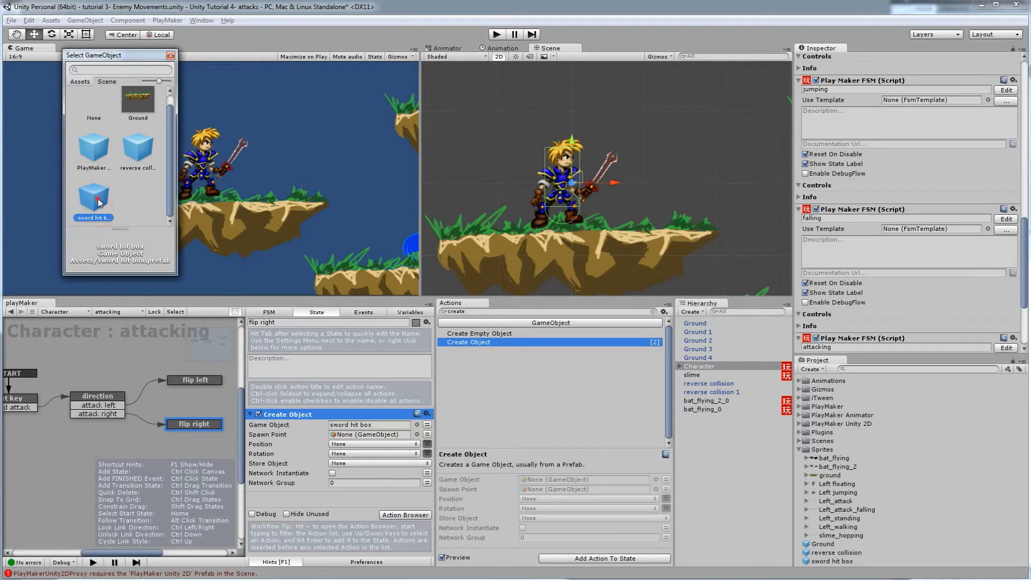
{"action": "double_click", "coordinate": [96, 197]}
{"action": "left_click", "coordinate": [418, 434]}
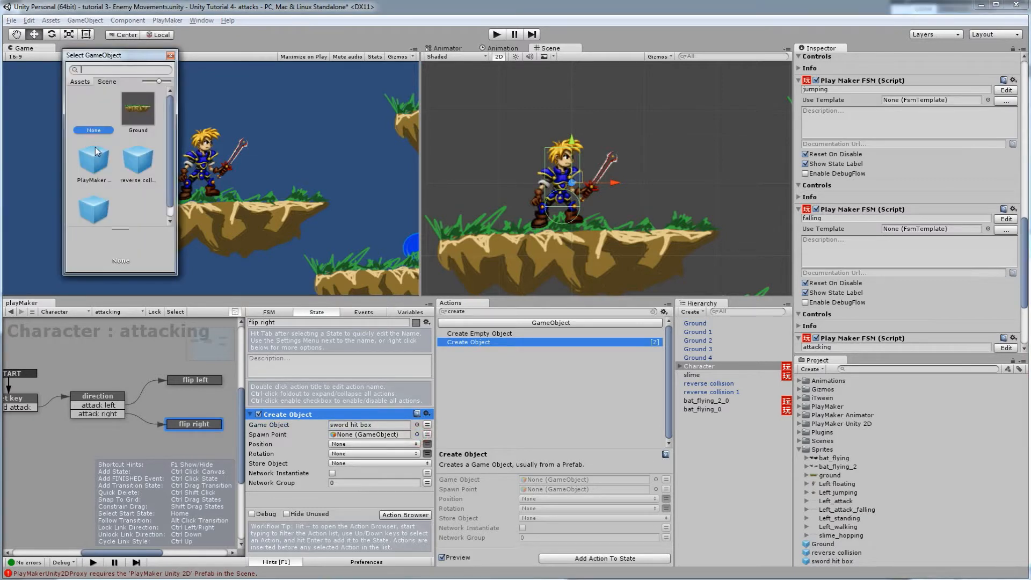
{"action": "left_click", "coordinate": [107, 81]}
{"action": "double_click", "coordinate": [104, 117]}
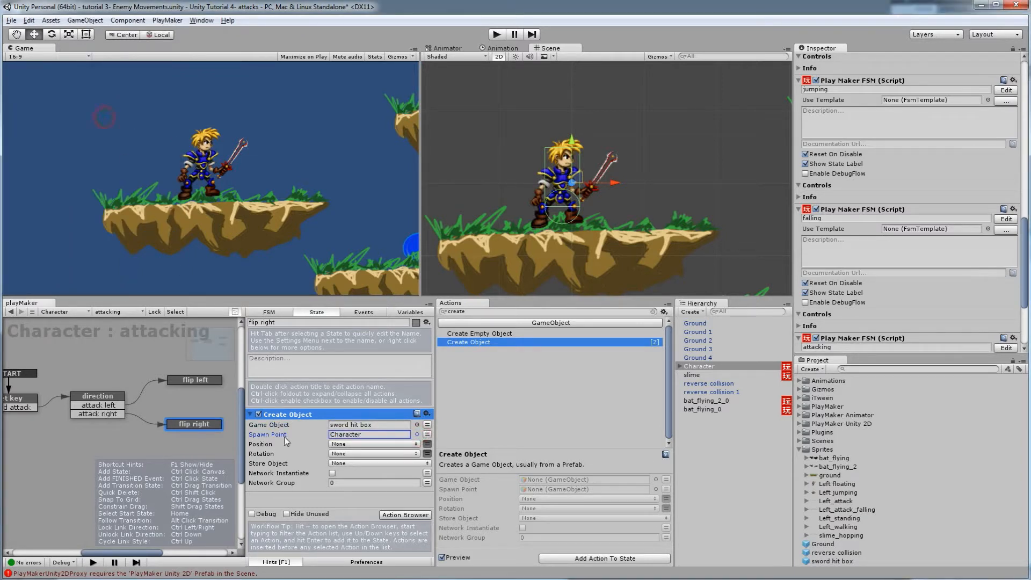
Run the game, perform a sword attack, examine the area around the character in the scene, and stop the test.
{"action": "left_click", "coordinate": [498, 35]}
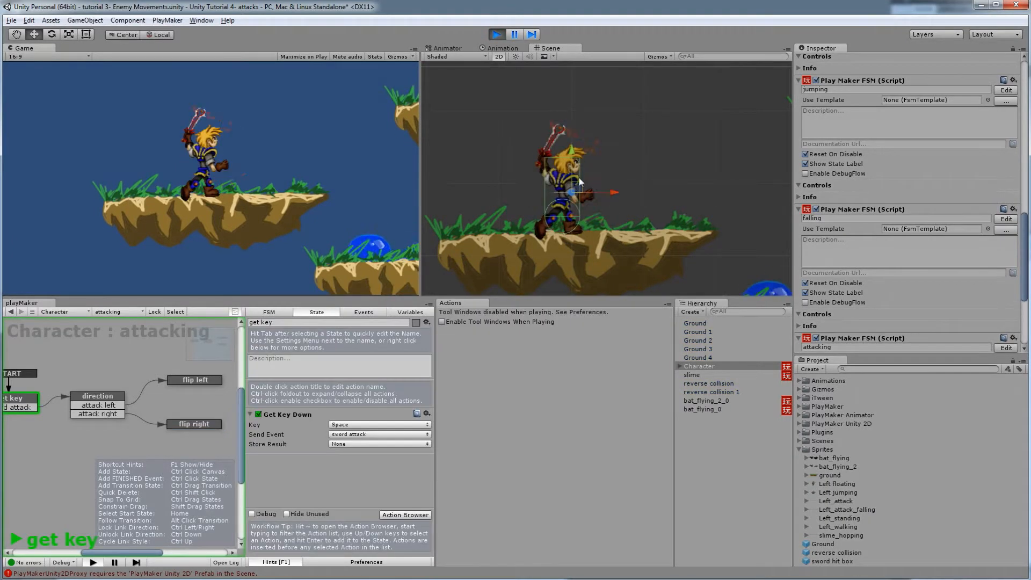
{"action": "key", "text": "space"}
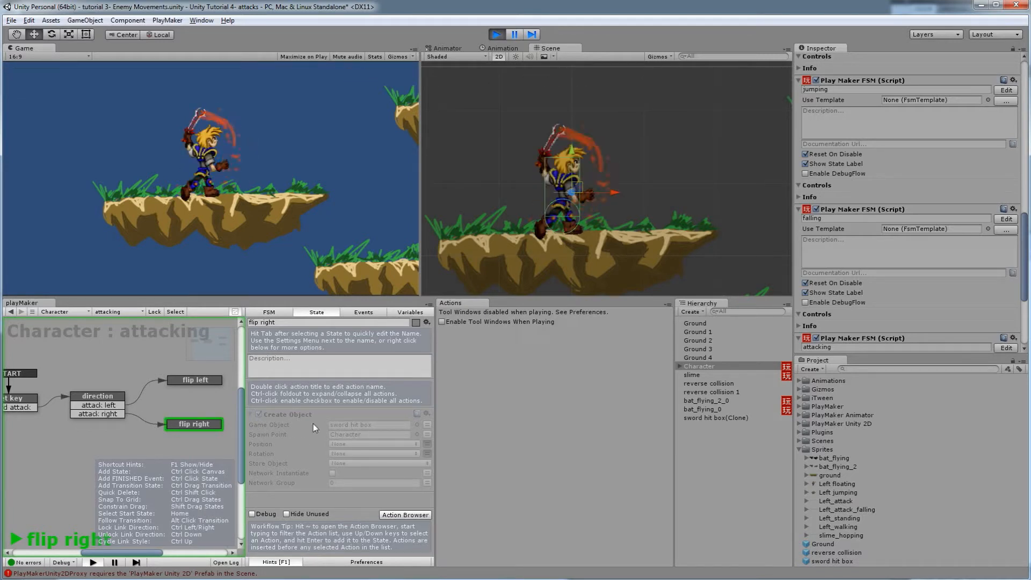
{"action": "scroll", "coordinate": [596, 194], "scroll_direction": "down", "scroll_amount": 4}
{"action": "left_click_drag", "start_coordinate": [596, 193], "coordinate": [687, 200]}
{"action": "scroll", "coordinate": [618, 142], "scroll_direction": "down", "scroll_amount": 6}
{"action": "middle_click_drag", "start_coordinate": [687, 200], "coordinate": [668, 189]}
{"action": "scroll", "coordinate": [630, 202], "scroll_direction": "up", "scroll_amount": 8}
{"action": "left_click", "coordinate": [497, 34]}
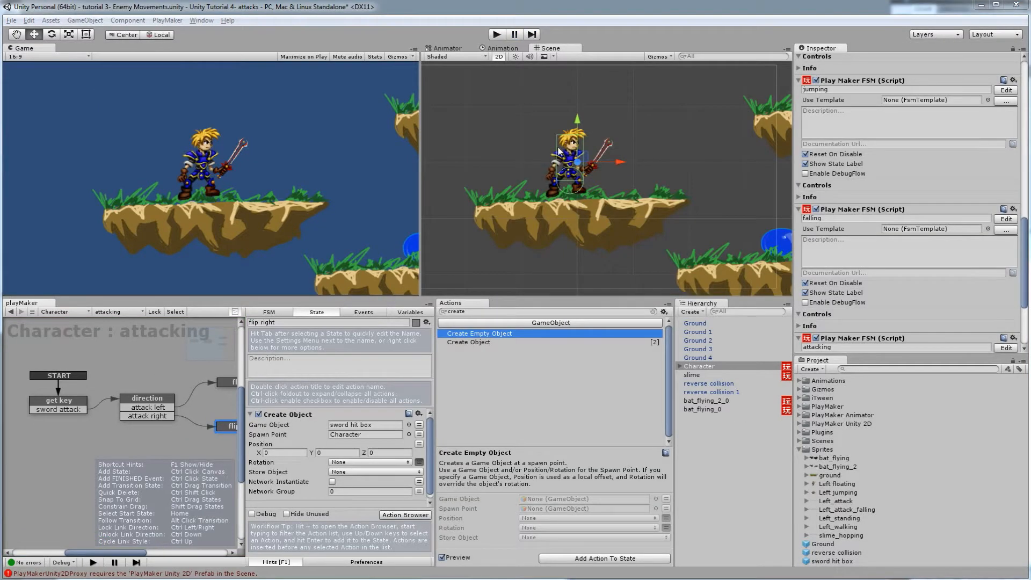
Run the game, attack, and select the spawned sword hit box clone to check its collider's placement, ending the test.
{"action": "left_click", "coordinate": [496, 34]}
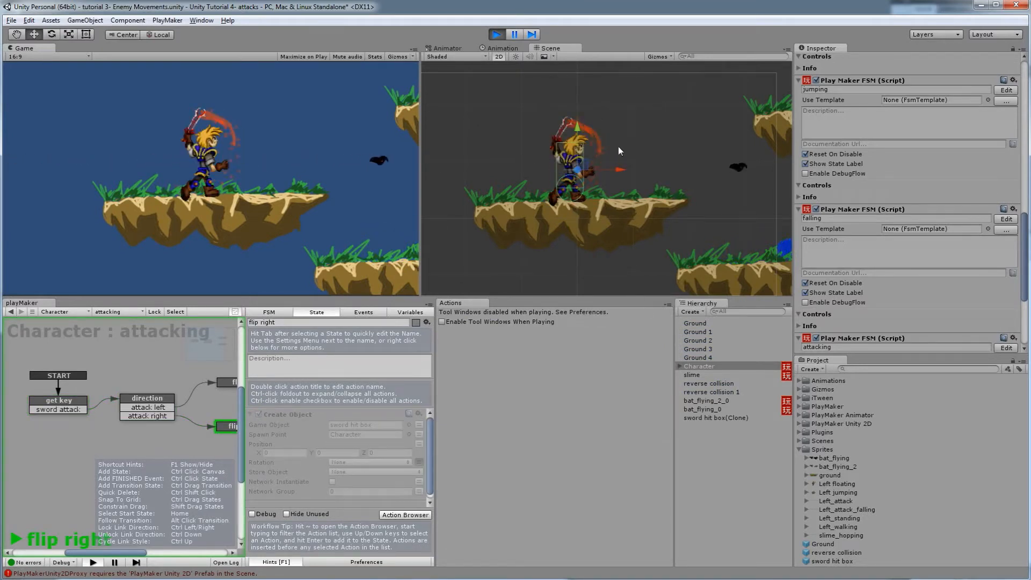
{"action": "left_click", "coordinate": [716, 419]}
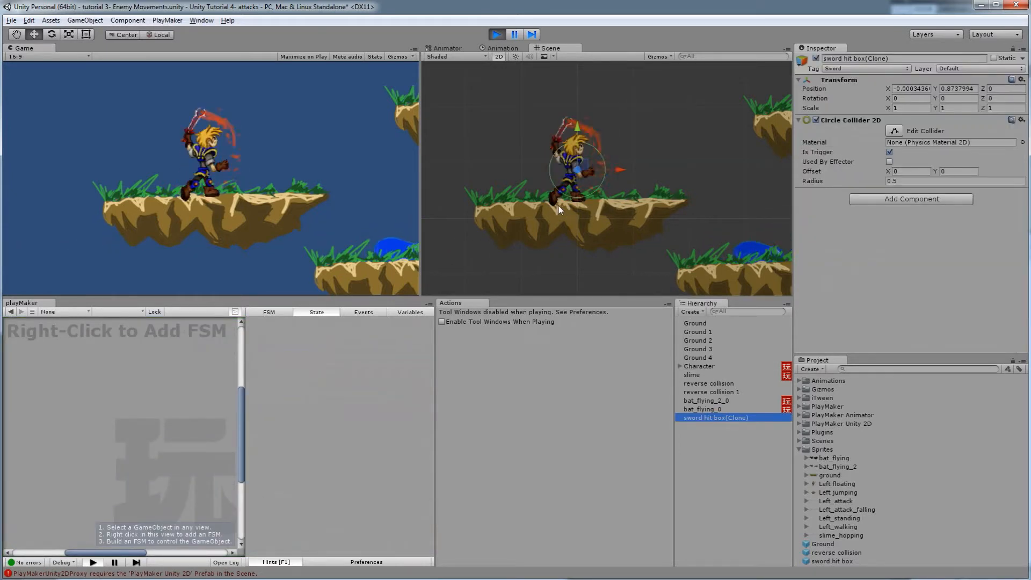
{"action": "left_click", "coordinate": [497, 35]}
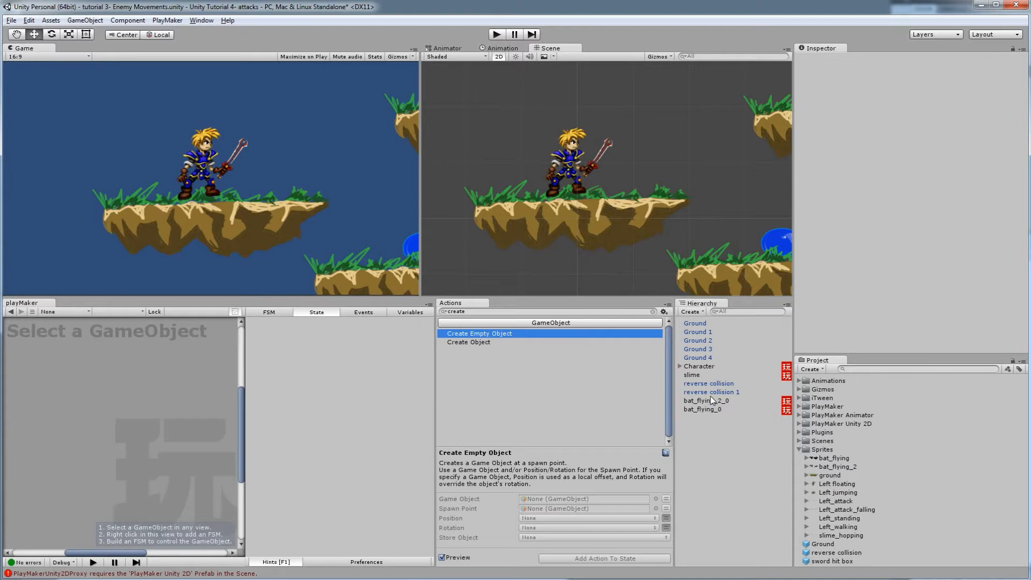
Replay with the spawned hit box clone selected and walk the character left and right to compare their positions, ending the test.
{"action": "left_click", "coordinate": [496, 34]}
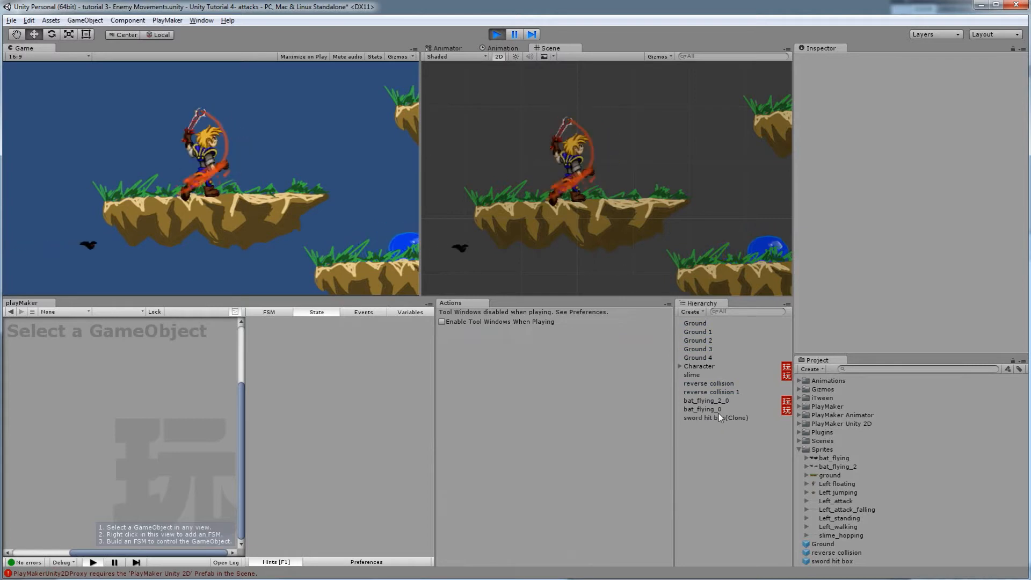
{"action": "left_click", "coordinate": [703, 419]}
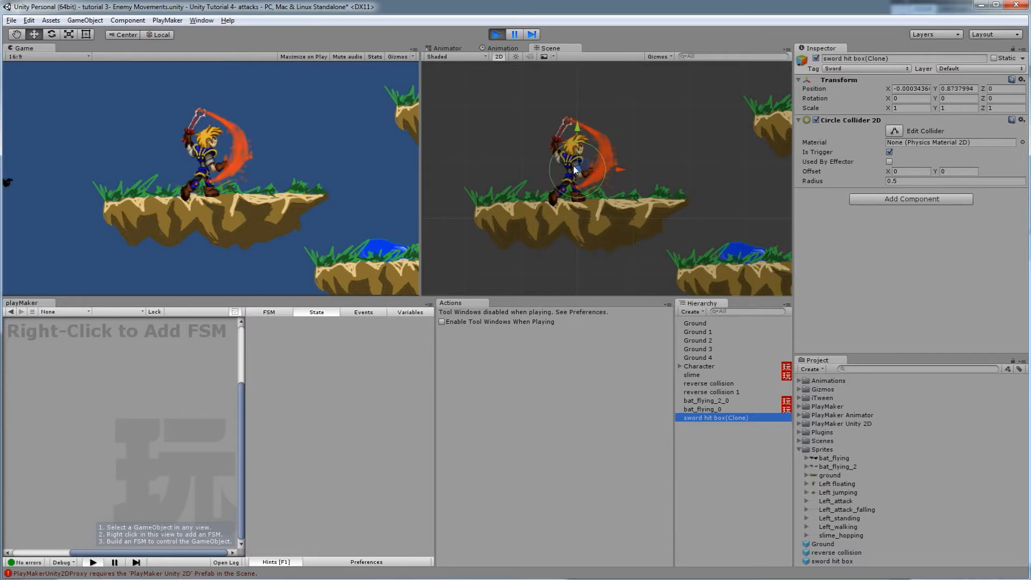
{"action": "left_click", "coordinate": [393, 163]}
{"action": "key", "text": "Left"}
{"action": "key", "text": "Right"}
{"action": "key", "text": "Left"}
{"action": "key", "text": "Left"}
{"action": "key", "text": "Right"}
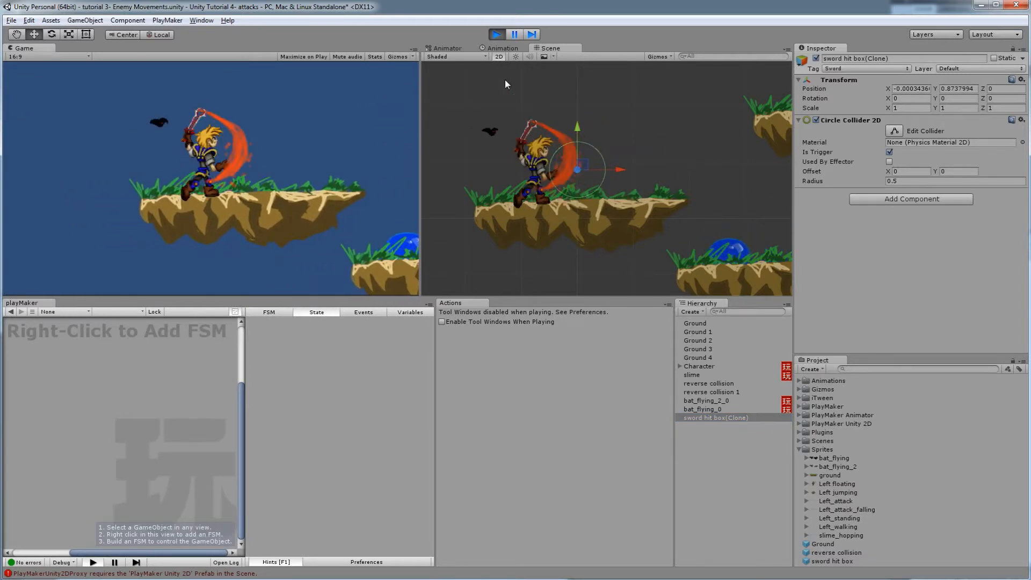
{"action": "left_click", "coordinate": [497, 35]}
Run the game, attack, and shift the spawned hit box clone up and forward to about X 0.126, Y 1.136.
{"action": "left_click", "coordinate": [497, 35]}
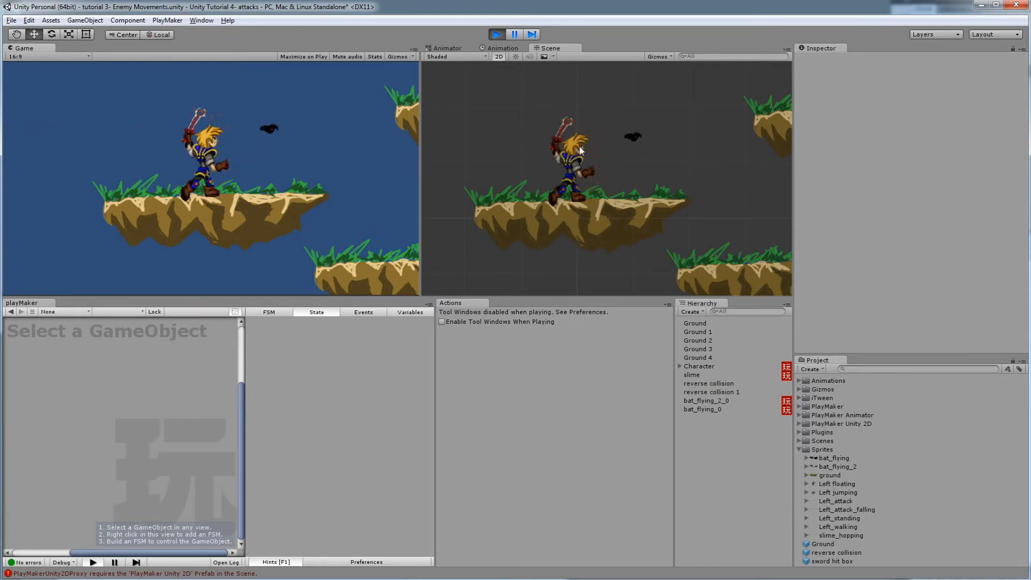
{"action": "left_click", "coordinate": [709, 418]}
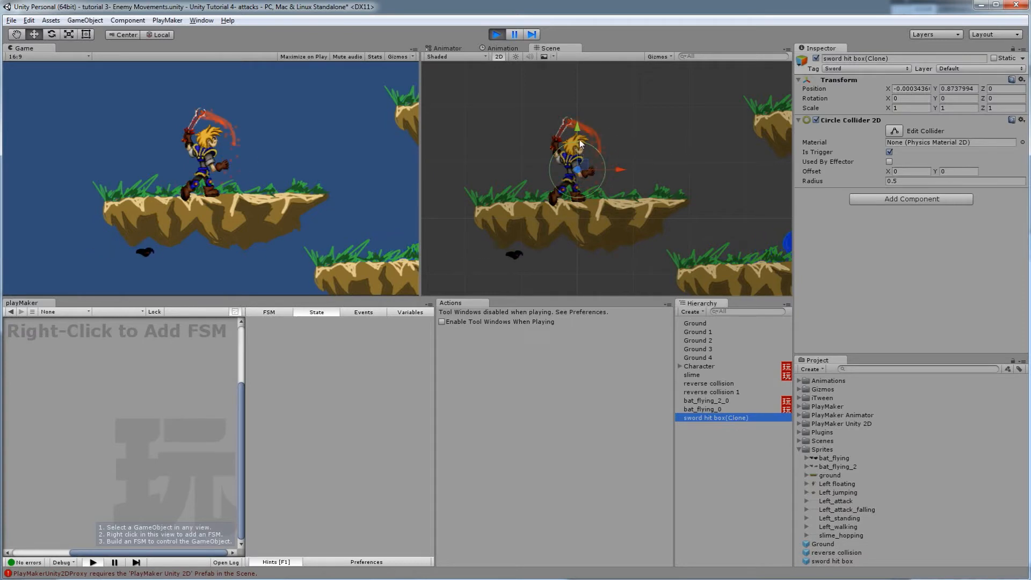
{"action": "left_click_drag", "start_coordinate": [578, 127], "coordinate": [577, 108]}
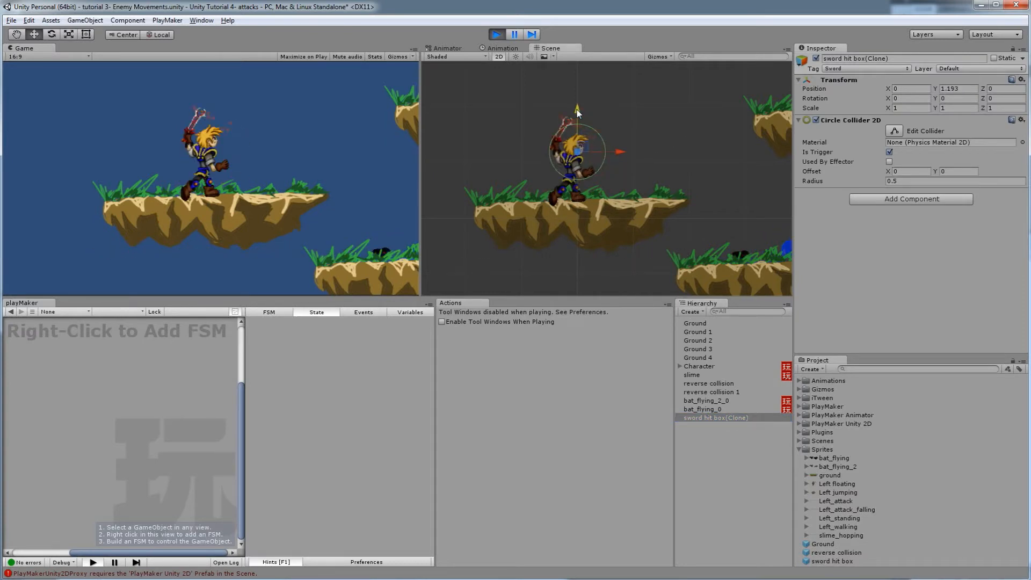
{"action": "left_click_drag", "start_coordinate": [617, 150], "coordinate": [625, 149]}
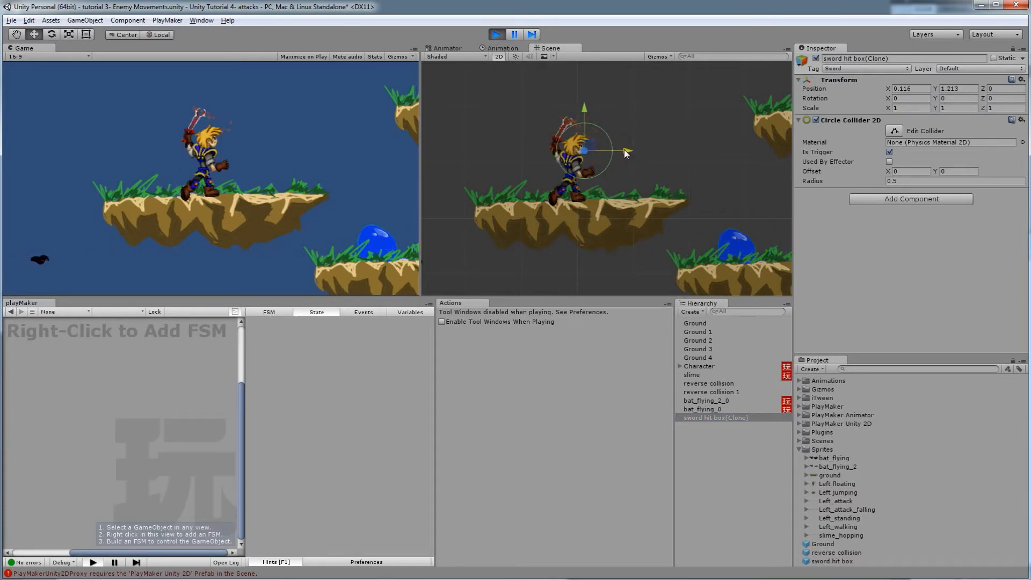
{"action": "left_click_drag", "start_coordinate": [585, 111], "coordinate": [585, 119]}
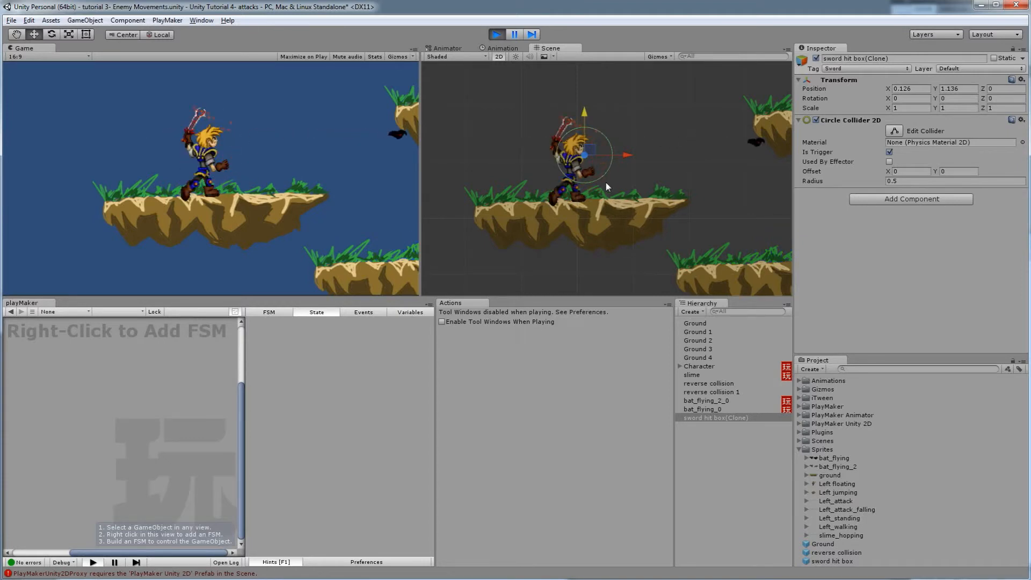
Round the hit box clone's position to X 0.1 and Y 1.1 and stop the game.
{"action": "left_click", "coordinate": [913, 89]}
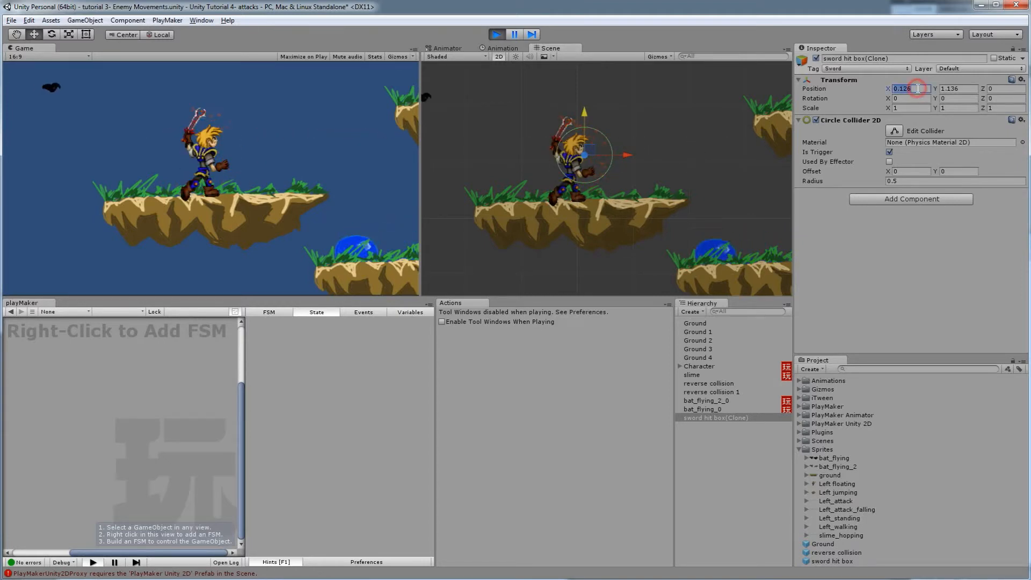
{"action": "type", "text": "0.12"}
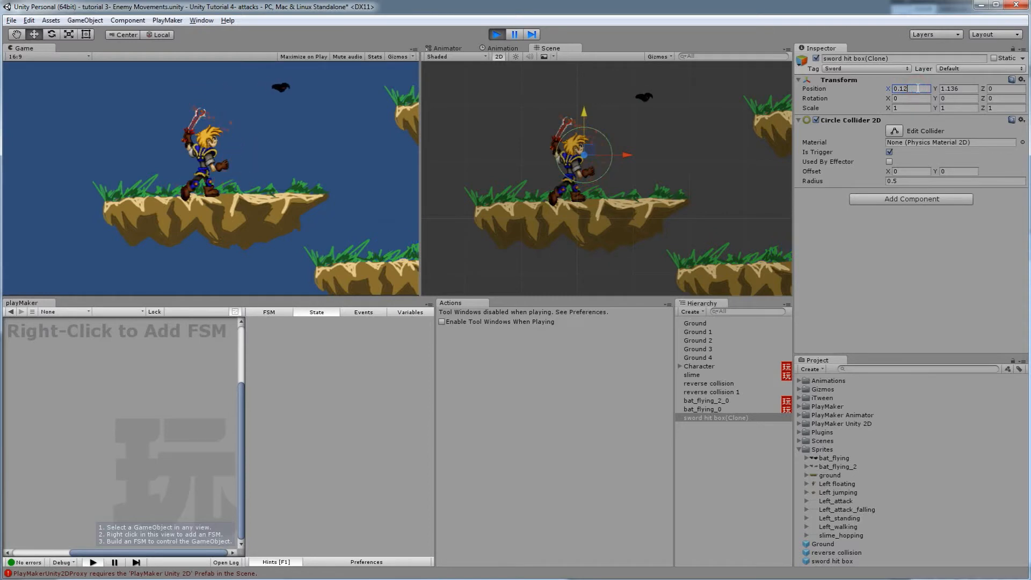
{"action": "left_click", "coordinate": [961, 89]}
{"action": "type", "text": "1.13"}
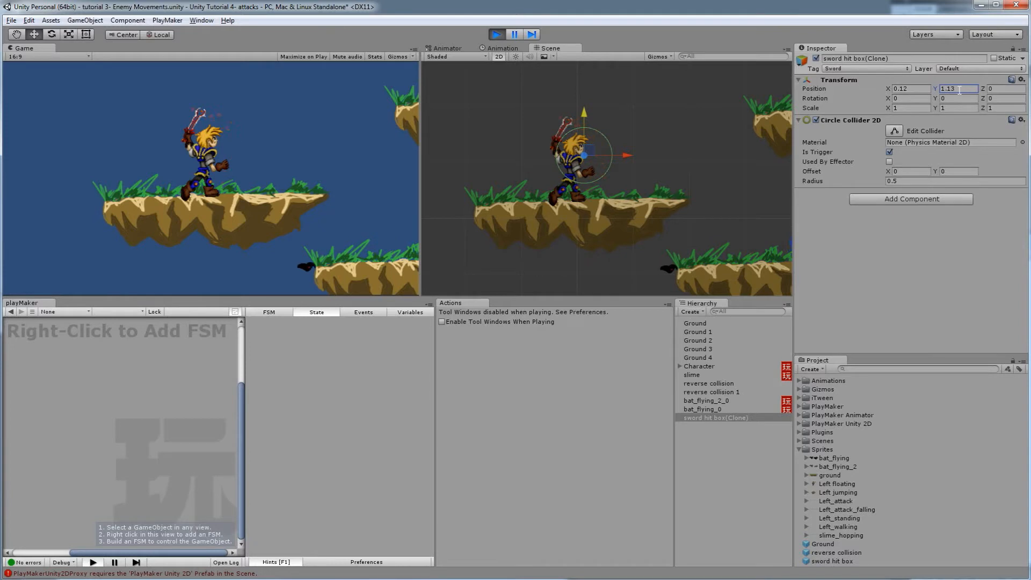
{"action": "left_click", "coordinate": [911, 89]}
{"action": "type", "text": "0.1"}
{"action": "left_click", "coordinate": [959, 89]}
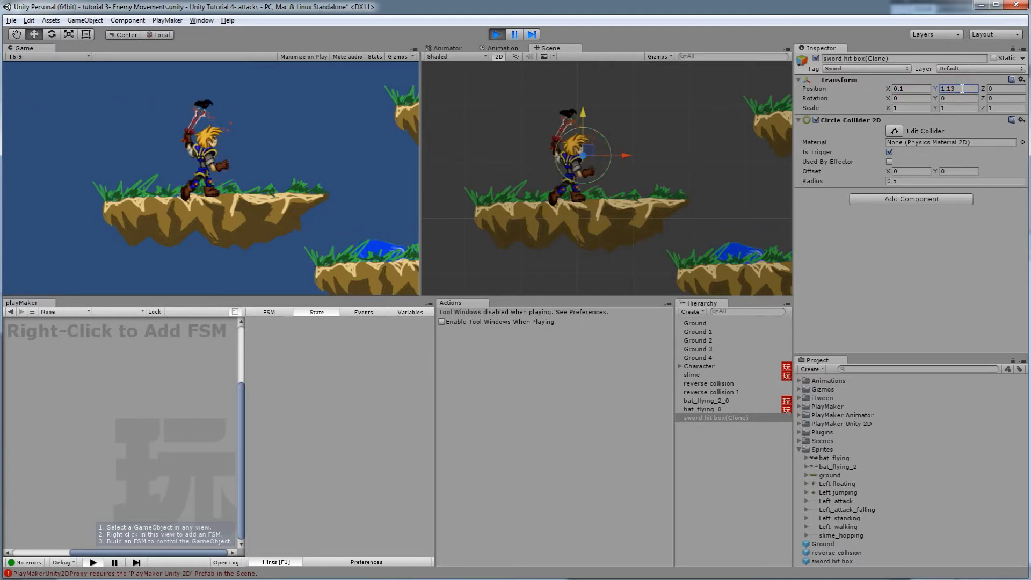
{"action": "type", "text": "1.1"}
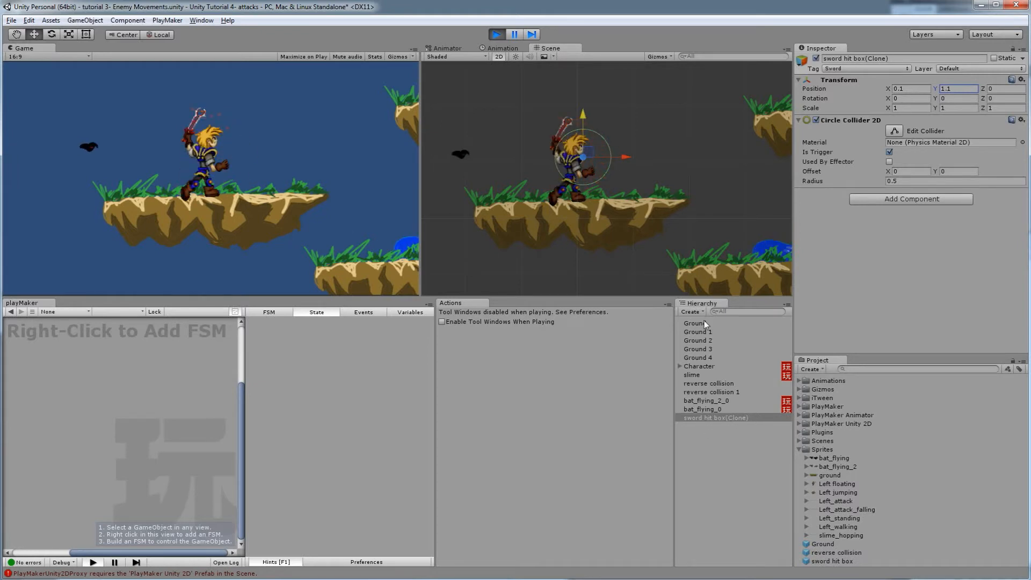
{"action": "left_click", "coordinate": [497, 34]}
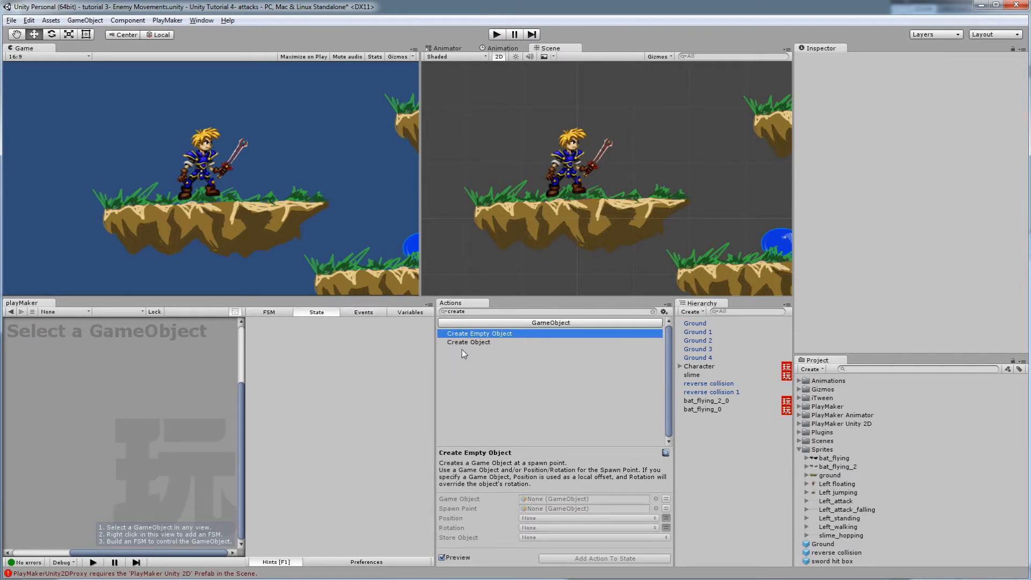
In the Character's flip right state, set the Create Object position to X 0.1 and Y 1.1.
{"action": "left_click", "coordinate": [699, 367]}
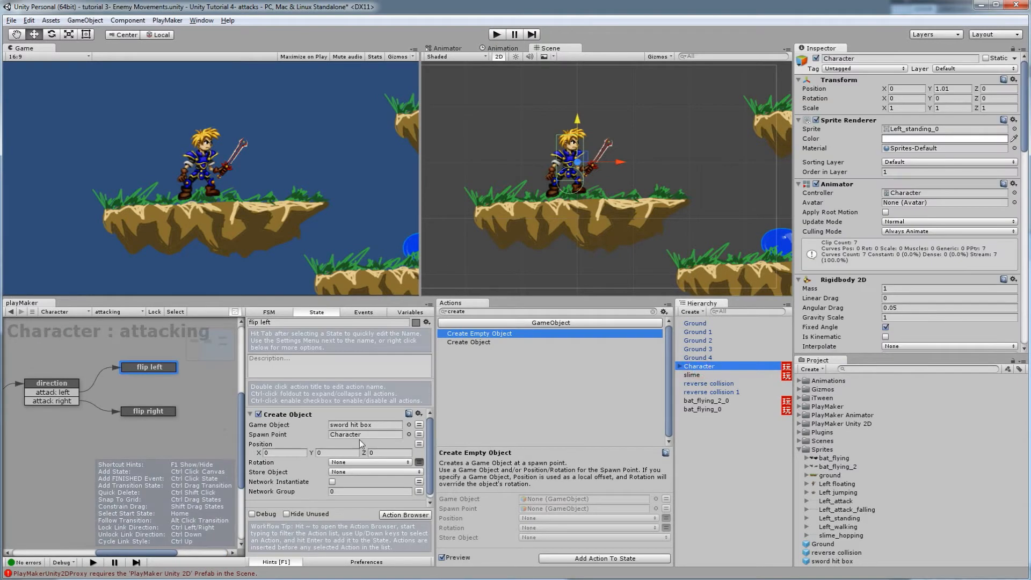
{"action": "left_click", "coordinate": [278, 453]}
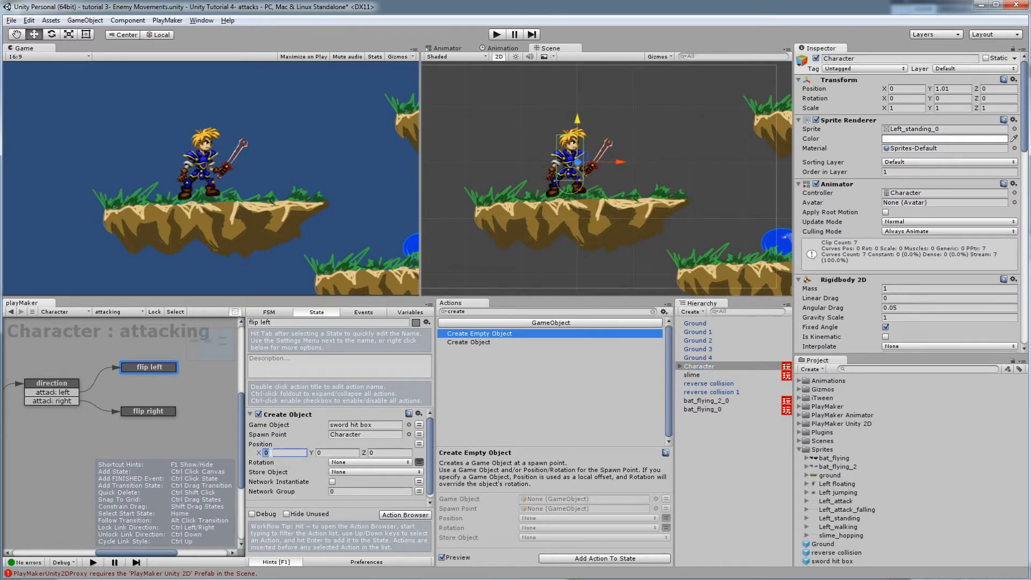
{"action": "left_click", "coordinate": [344, 452]}
{"action": "left_click", "coordinate": [161, 412]}
{"action": "left_click", "coordinate": [283, 452]}
{"action": "type", "text": ".1"}
{"action": "key", "text": "Tab"}
{"action": "type", "text": "1.1"}
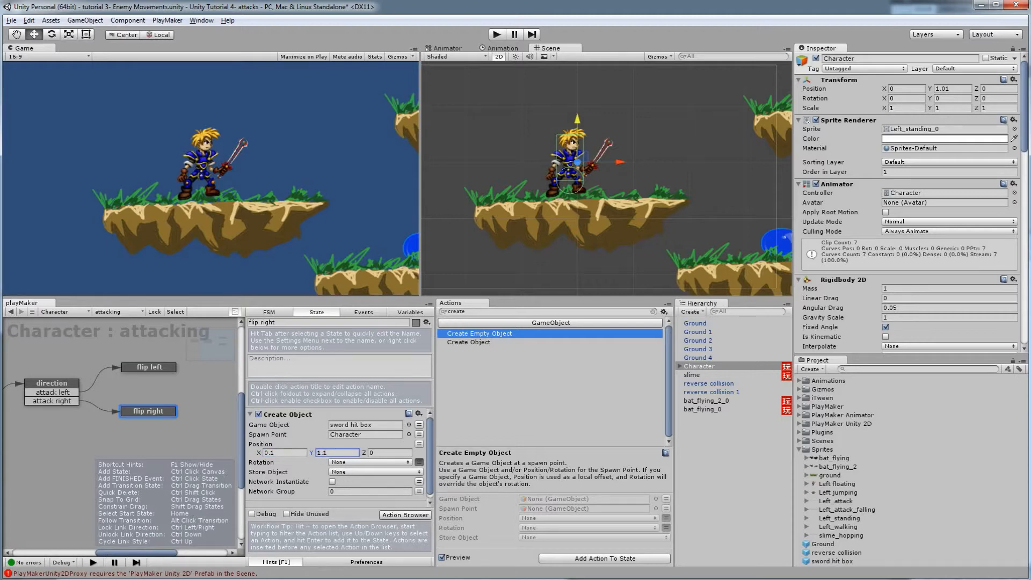
Run the game, perform a sword attack, and select the spawned hit box clone to check its position.
{"action": "left_click", "coordinate": [497, 37]}
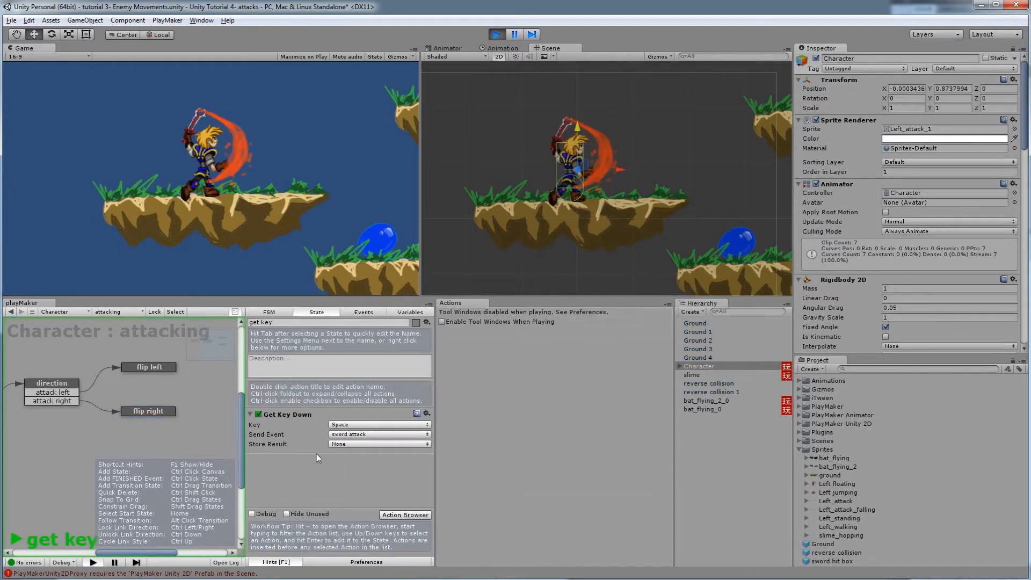
{"action": "key", "text": "space"}
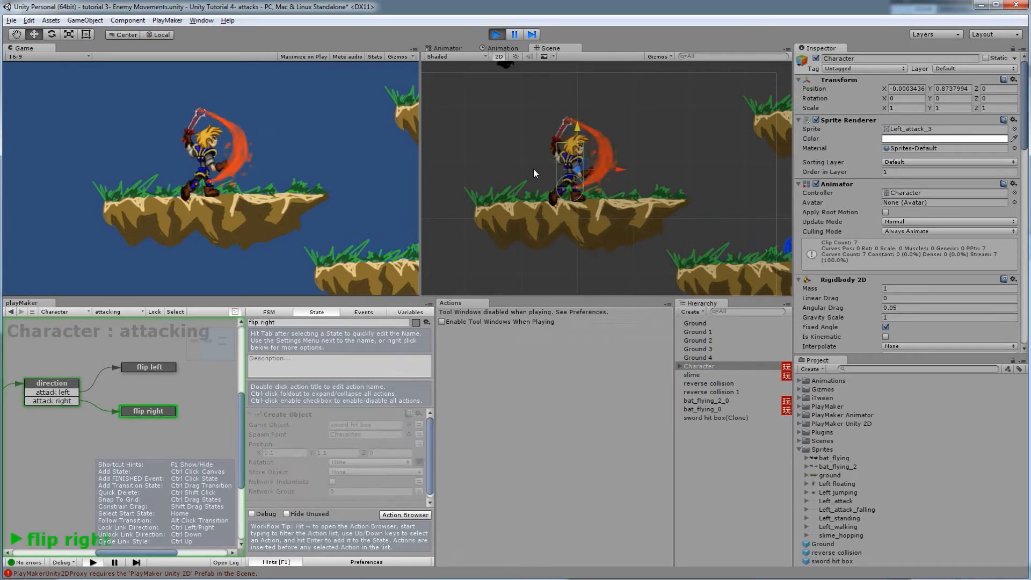
{"action": "left_click", "coordinate": [716, 418]}
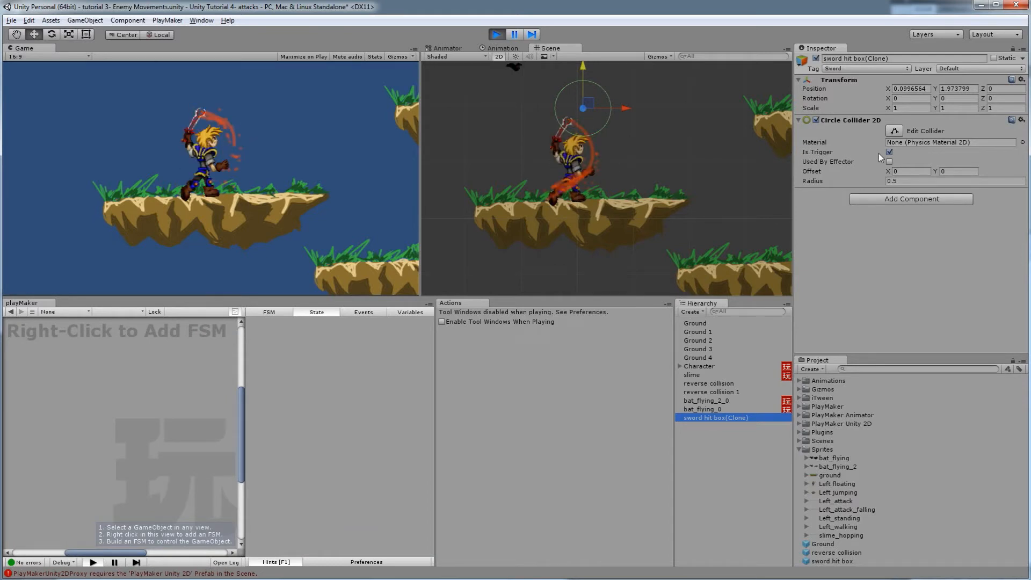
Lower the hit box clone to the character's level, adjust it to about X 0.1, Y 1.145 over the sword swing, and stop the game.
{"action": "left_click_drag", "start_coordinate": [591, 101], "coordinate": [618, 141]}
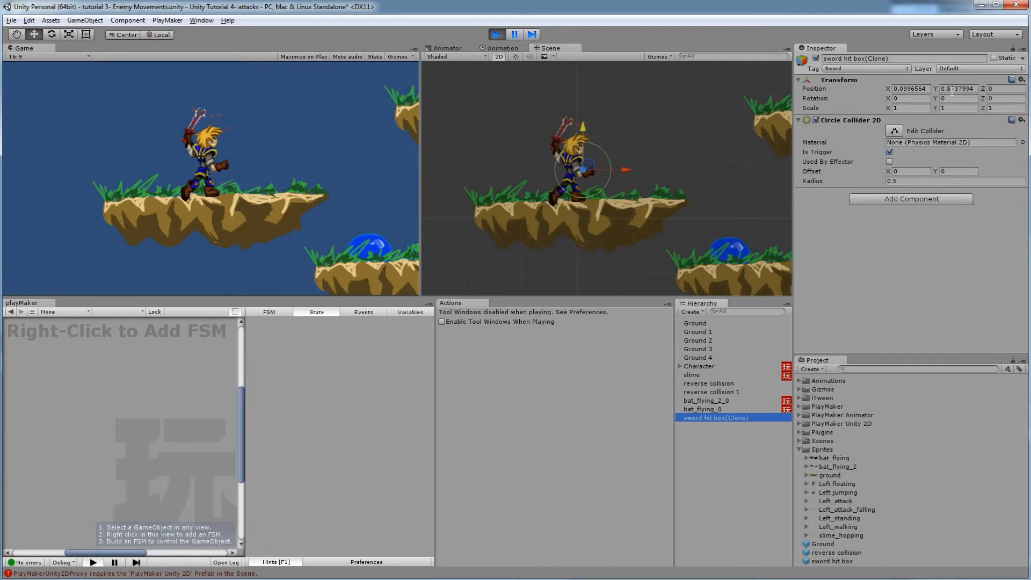
{"action": "left_click_drag", "start_coordinate": [584, 126], "coordinate": [583, 111]}
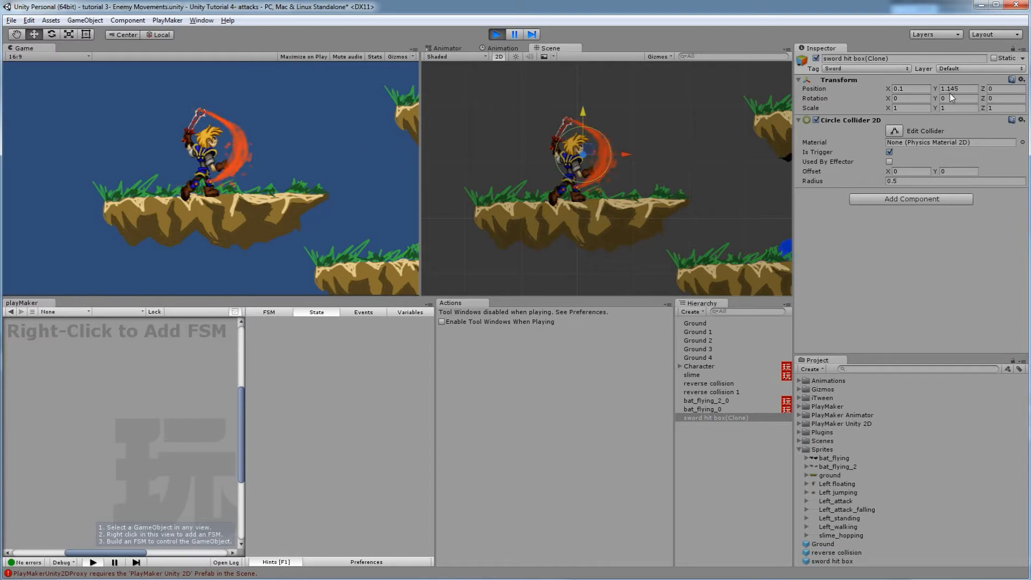
{"action": "left_click", "coordinate": [496, 35]}
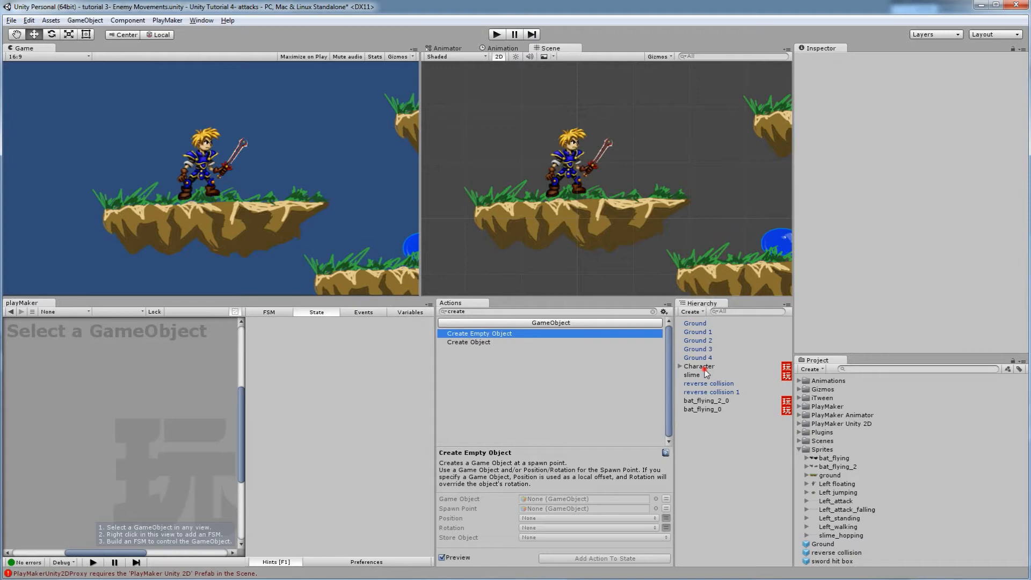
In the Character's flip right state, set the Create Object position's Y offset to 0.3.
{"action": "left_click", "coordinate": [702, 368]}
{"action": "left_click", "coordinate": [326, 453]}
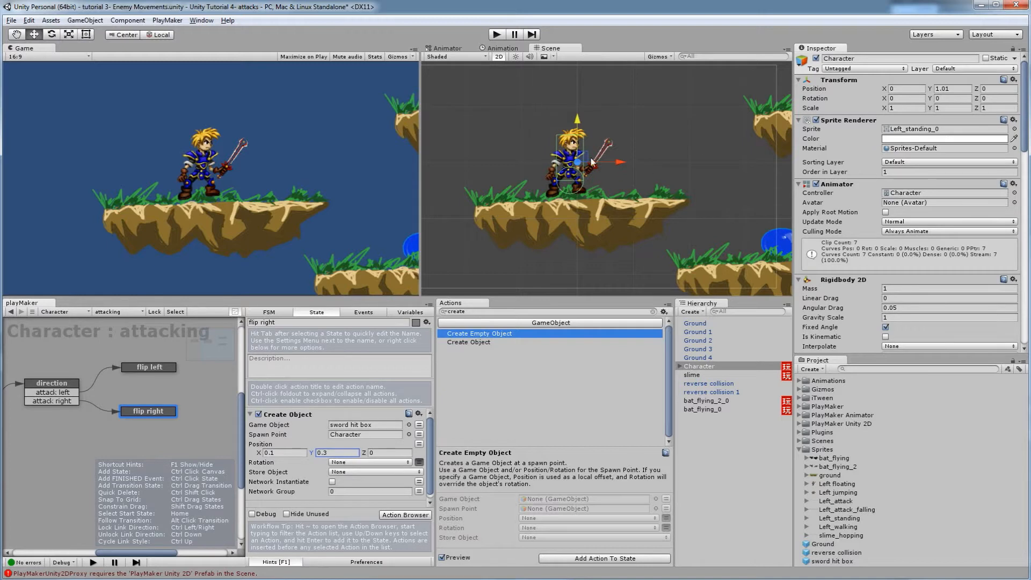
{"action": "left_click", "coordinate": [696, 368]}
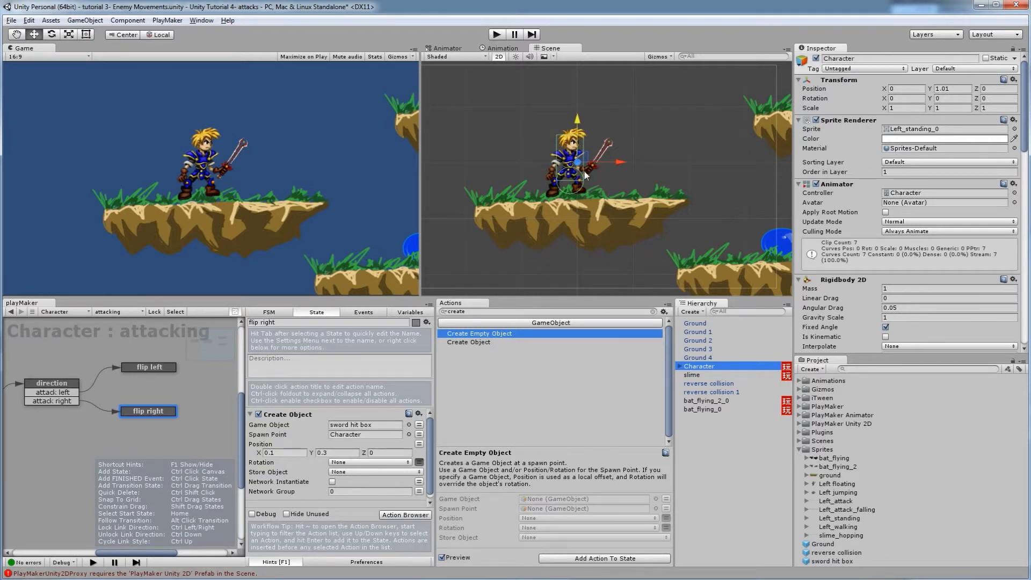
Replay the game, attack facing right, and inspect the spawned hit box clone's placement against the sword swing, ending the test.
{"action": "left_click", "coordinate": [497, 35]}
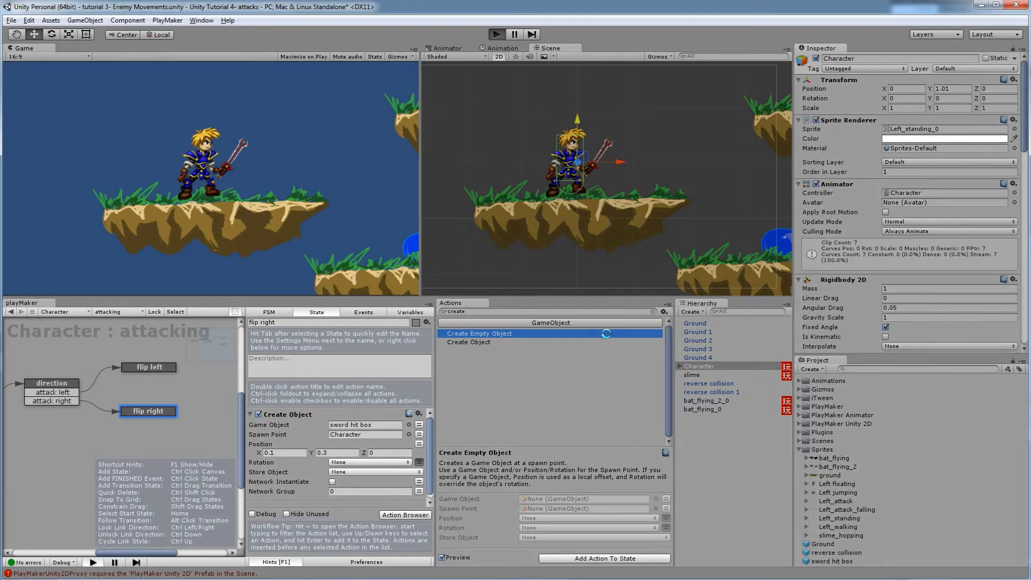
{"action": "key", "text": "space"}
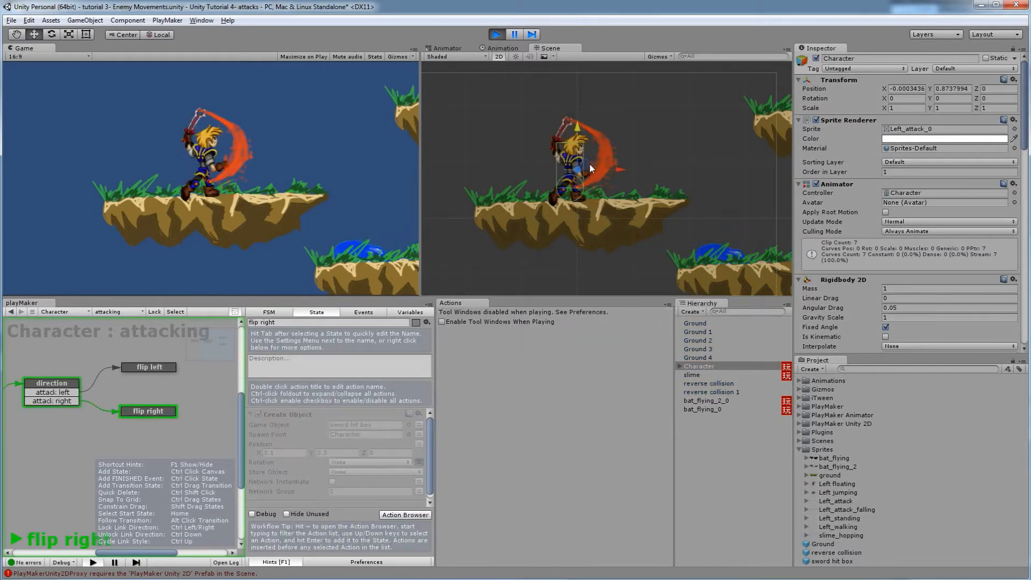
{"action": "left_click", "coordinate": [714, 417]}
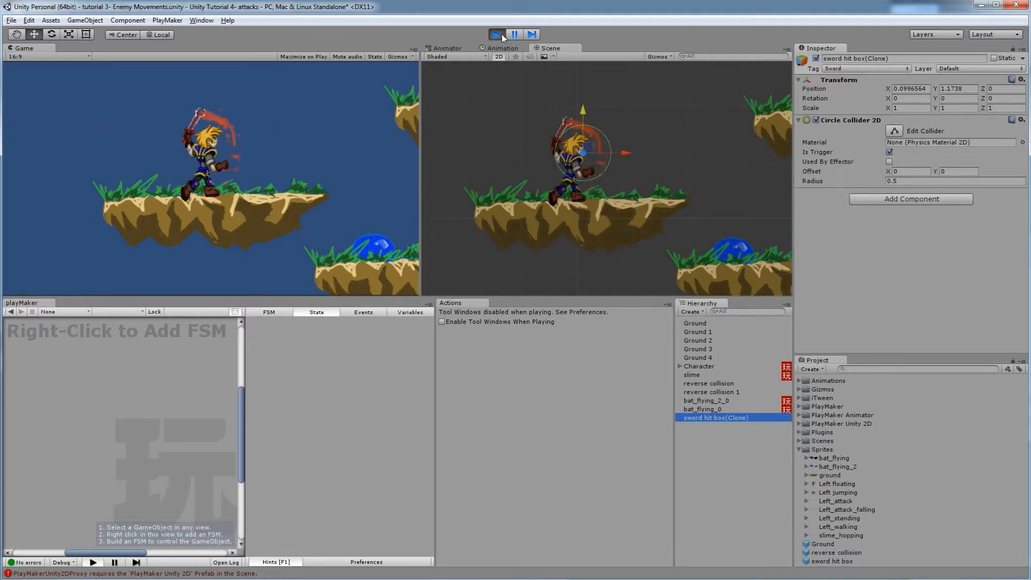
{"action": "left_click", "coordinate": [305, 176]}
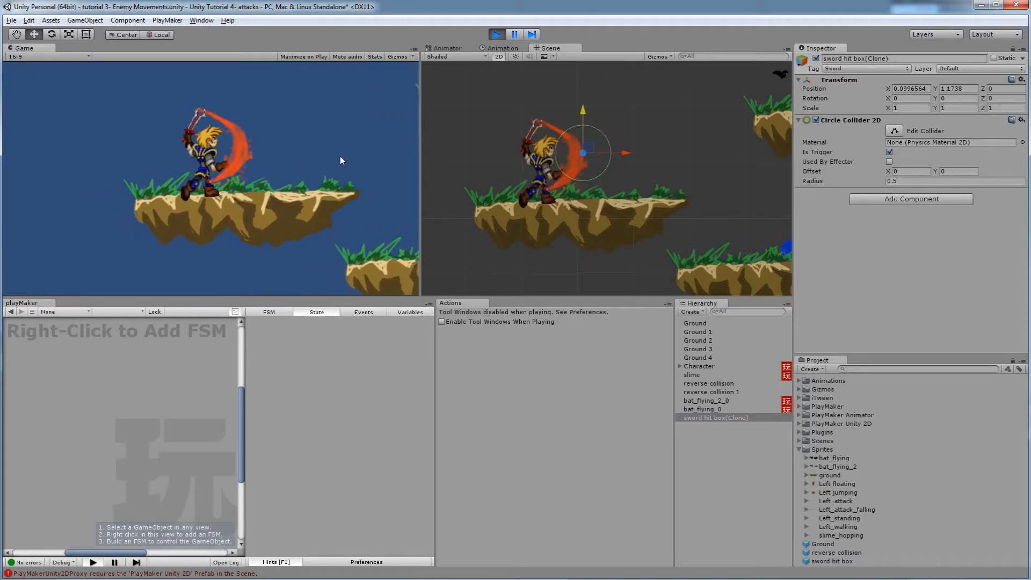
{"action": "left_click", "coordinate": [497, 34]}
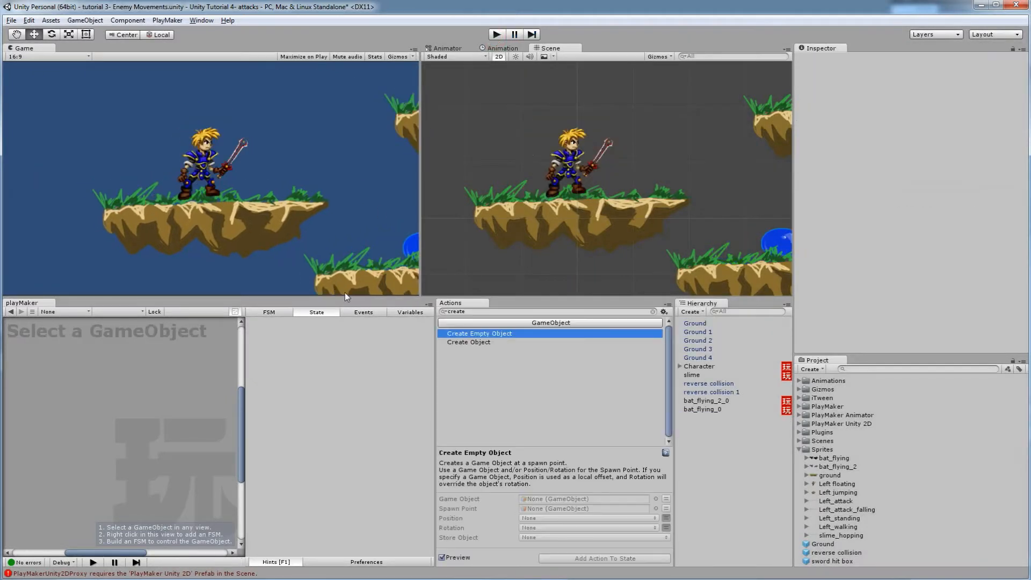
Add a variable named sword hit box to the Character's attacking FSM and set its type to GameObject.
{"action": "left_click", "coordinate": [697, 367]}
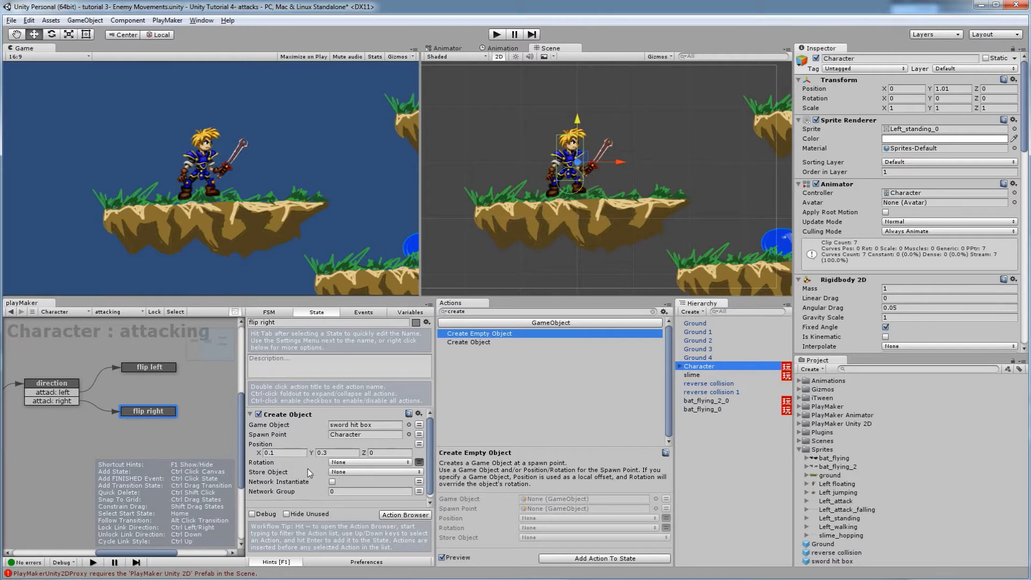
{"action": "left_click", "coordinate": [349, 474]}
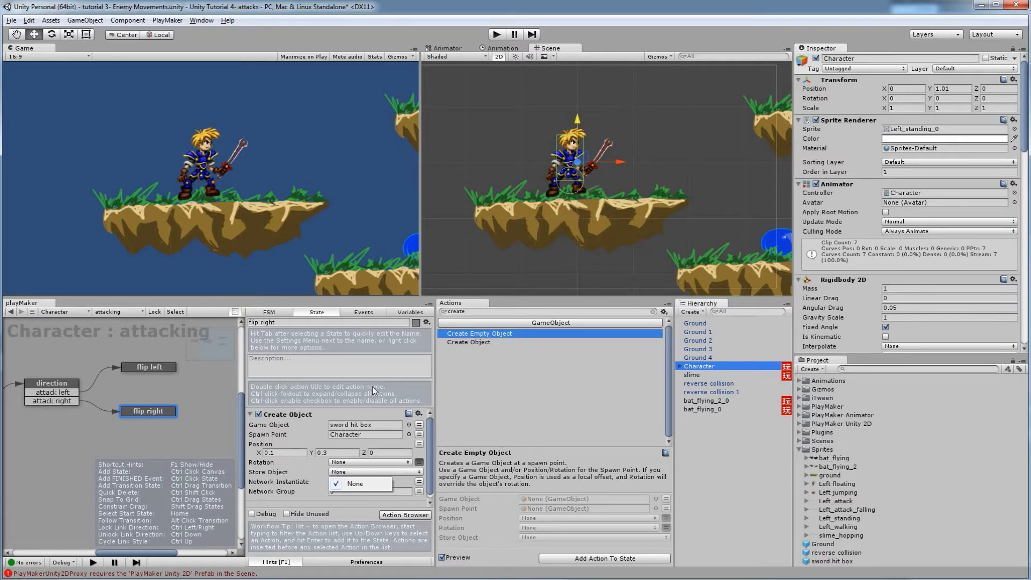
{"action": "left_click", "coordinate": [404, 314]}
{"action": "left_click", "coordinate": [404, 313]}
{"action": "left_click", "coordinate": [331, 479]}
{"action": "type", "text": "sword hit box"}
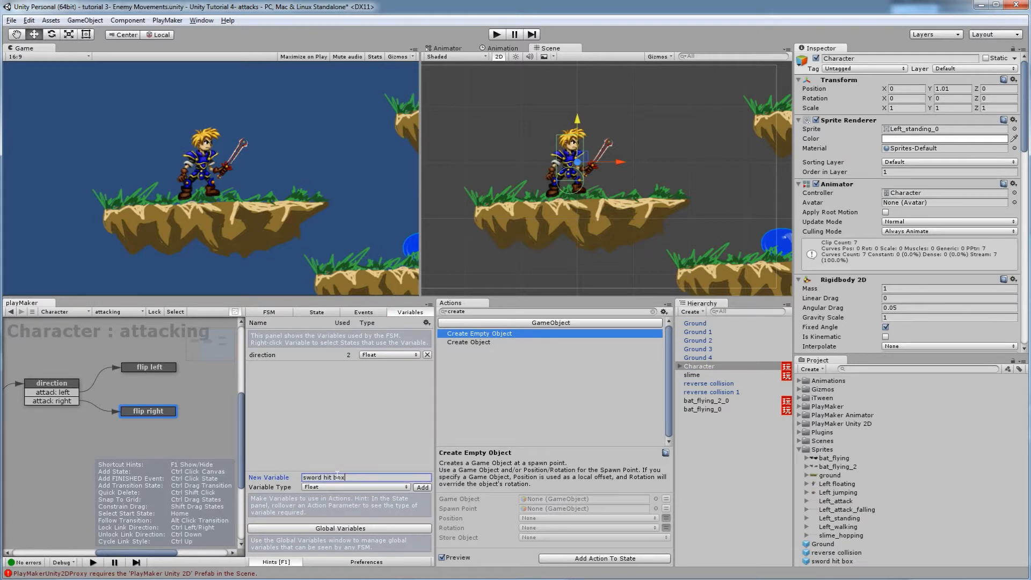
{"action": "key", "text": "Return"}
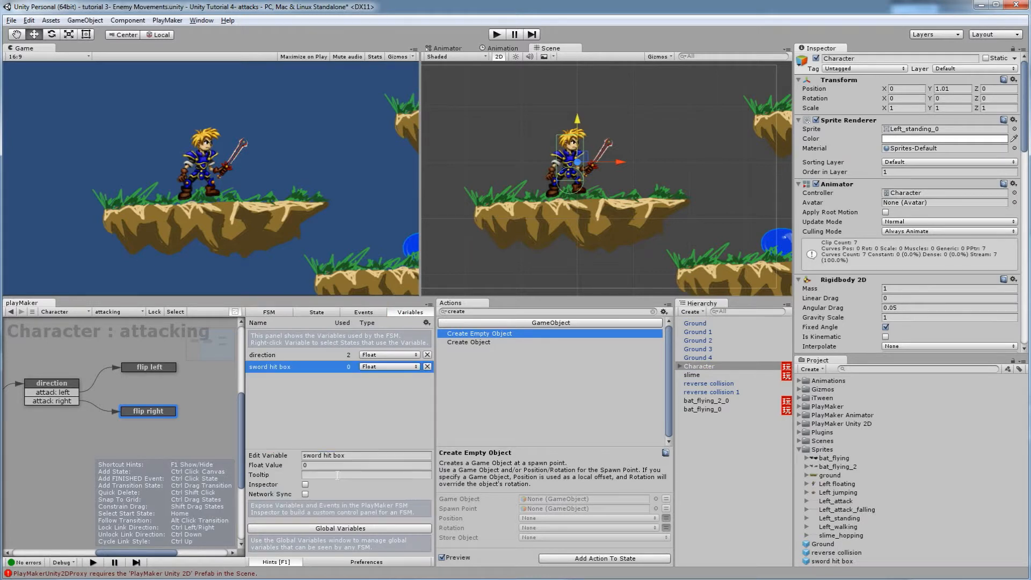
{"action": "left_click", "coordinate": [390, 367]}
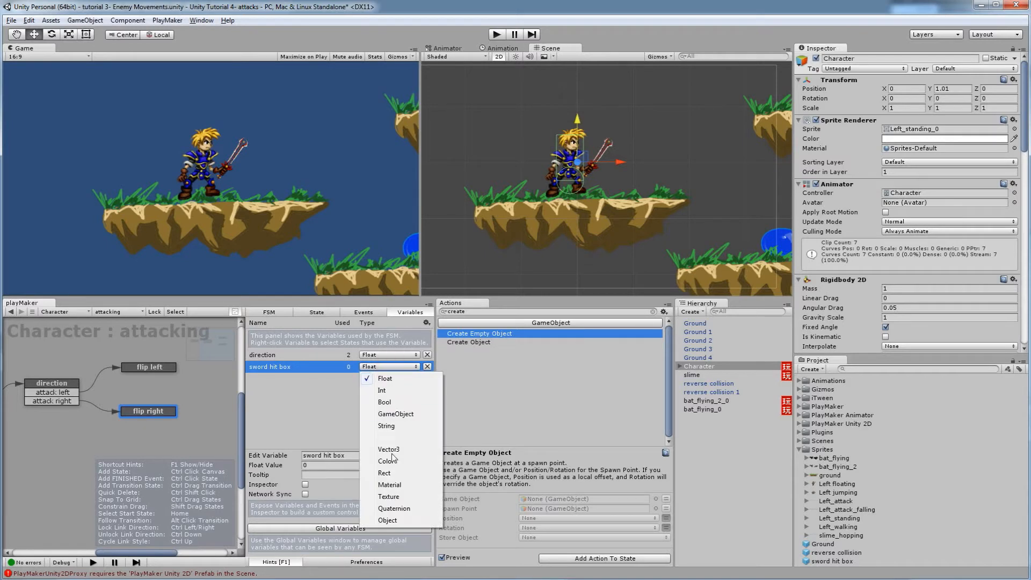
{"action": "left_click", "coordinate": [390, 416]}
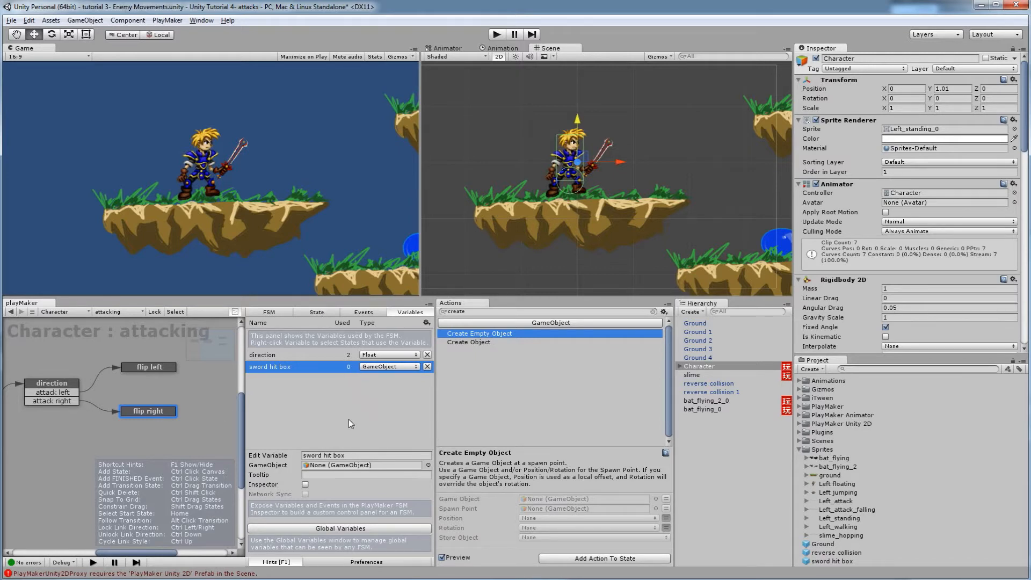
Set Store Object to the sword hit box variable in the Create Object actions of flip right and flip left.
{"action": "left_click", "coordinate": [322, 316]}
{"action": "left_click", "coordinate": [339, 472]}
{"action": "left_click", "coordinate": [345, 490]}
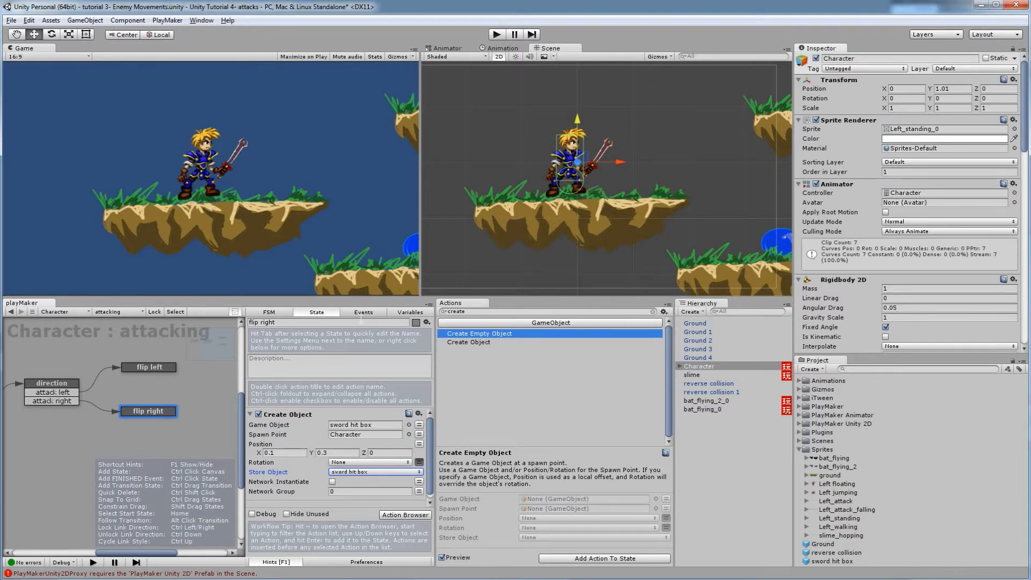
{"action": "left_click", "coordinate": [155, 367]}
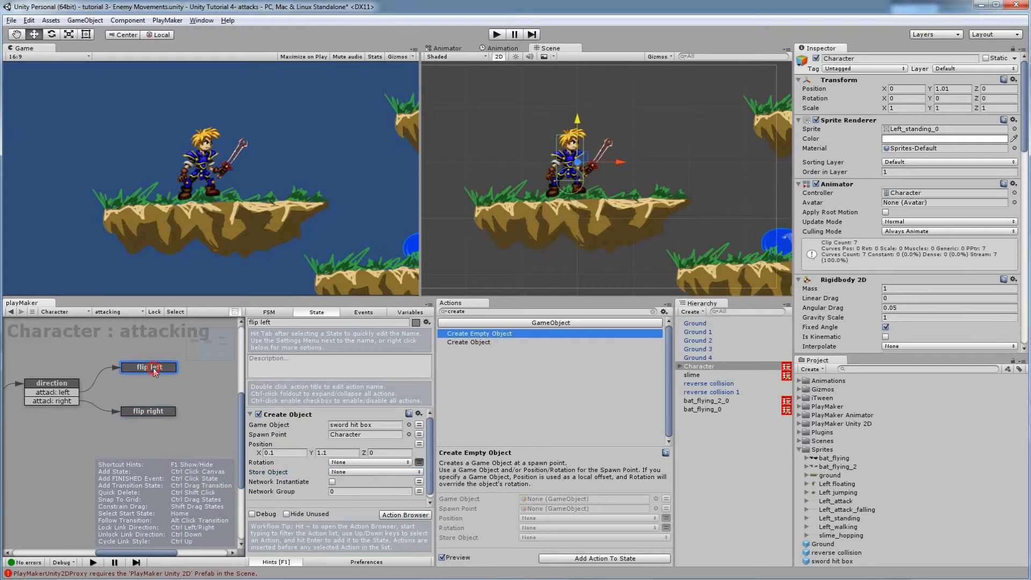
{"action": "left_click", "coordinate": [362, 472]}
{"action": "left_click", "coordinate": [368, 495]}
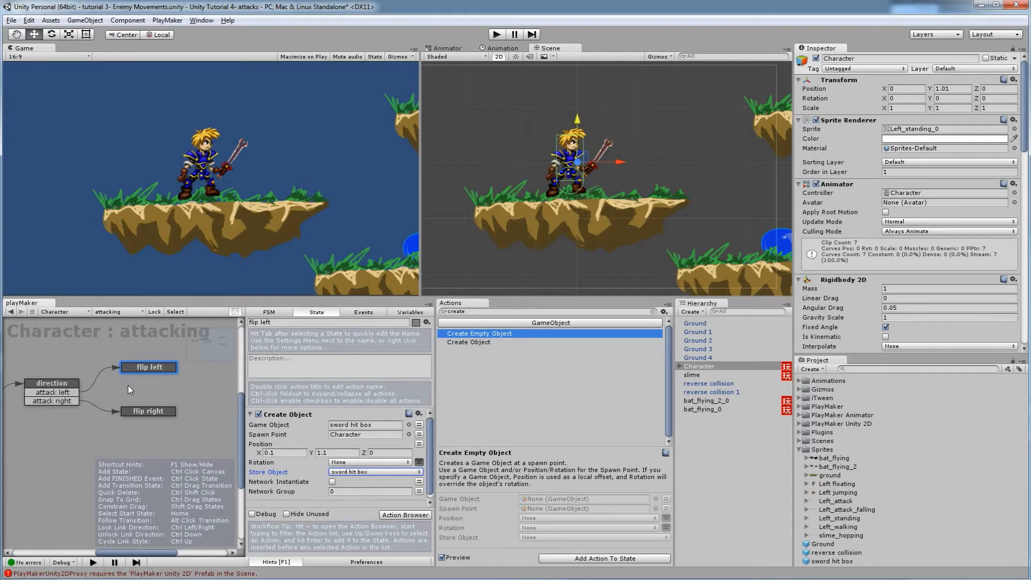
In the flip left state, set the Create Object position to X -0.1 and Y 0.3, mirroring flip right.
{"action": "left_click", "coordinate": [150, 412]}
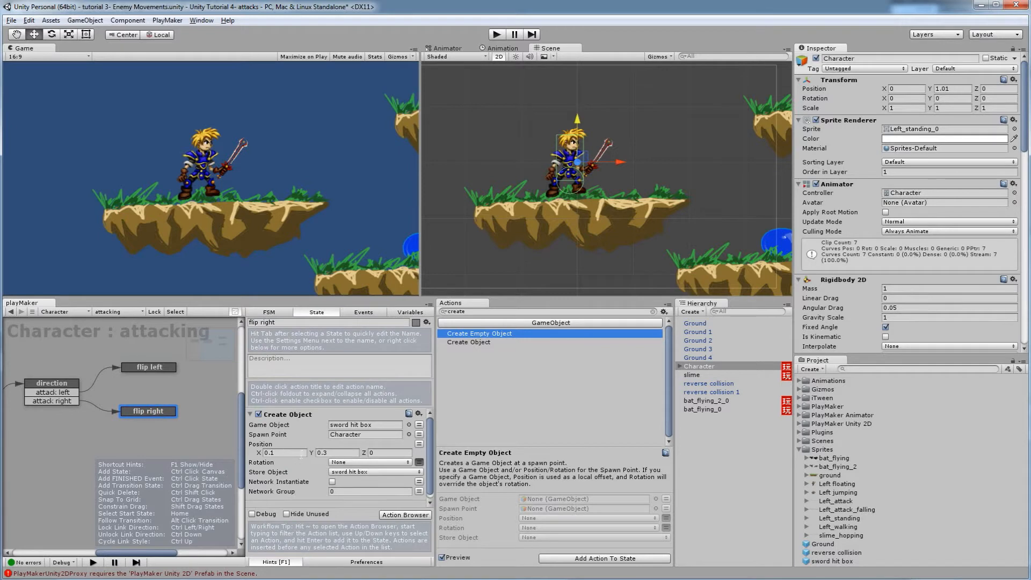
{"action": "left_click", "coordinate": [161, 368]}
{"action": "left_click", "coordinate": [268, 453]}
{"action": "type", "text": "-"}
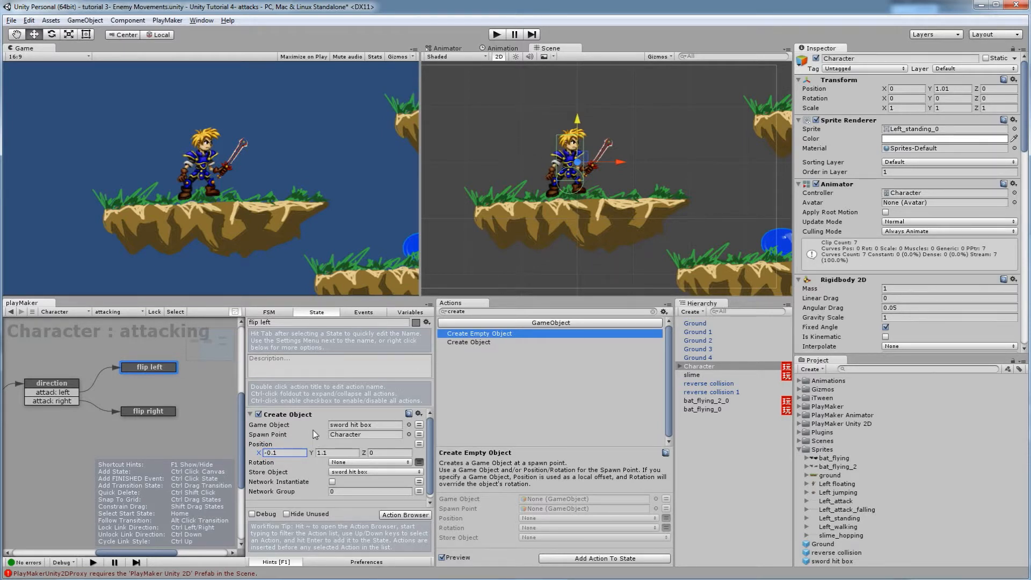
{"action": "left_click", "coordinate": [331, 453]}
Run the game, attack facing left, and check the placement of the spawned hit box clone before stopping the test.
{"action": "left_click", "coordinate": [497, 34]}
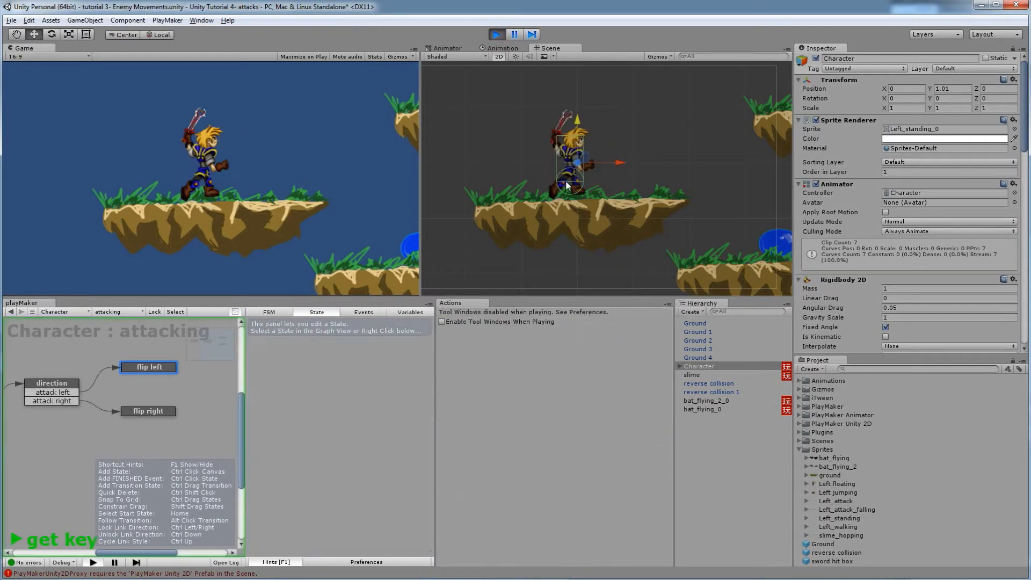
{"action": "key", "text": "Left"}
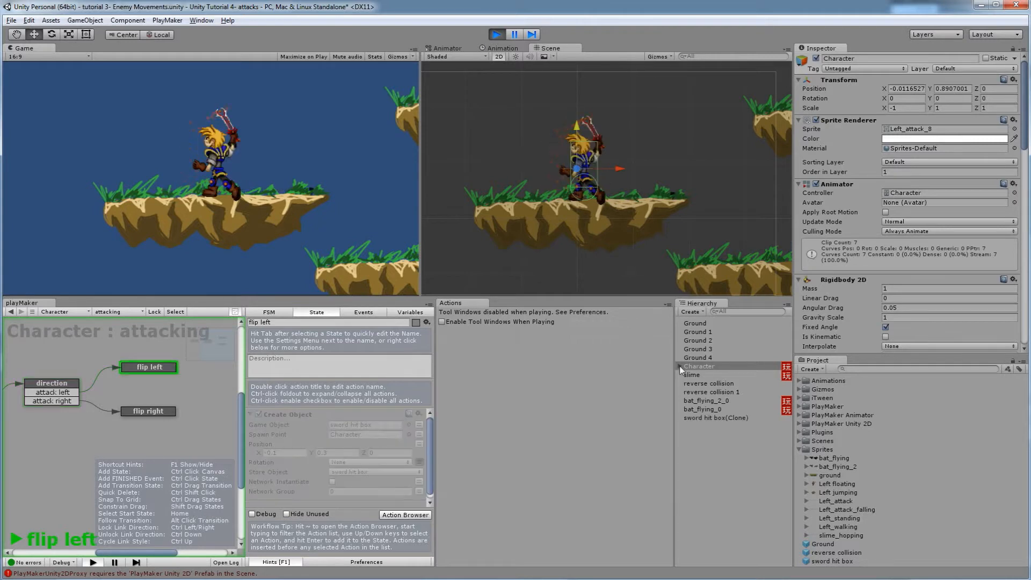
{"action": "left_click", "coordinate": [714, 417]}
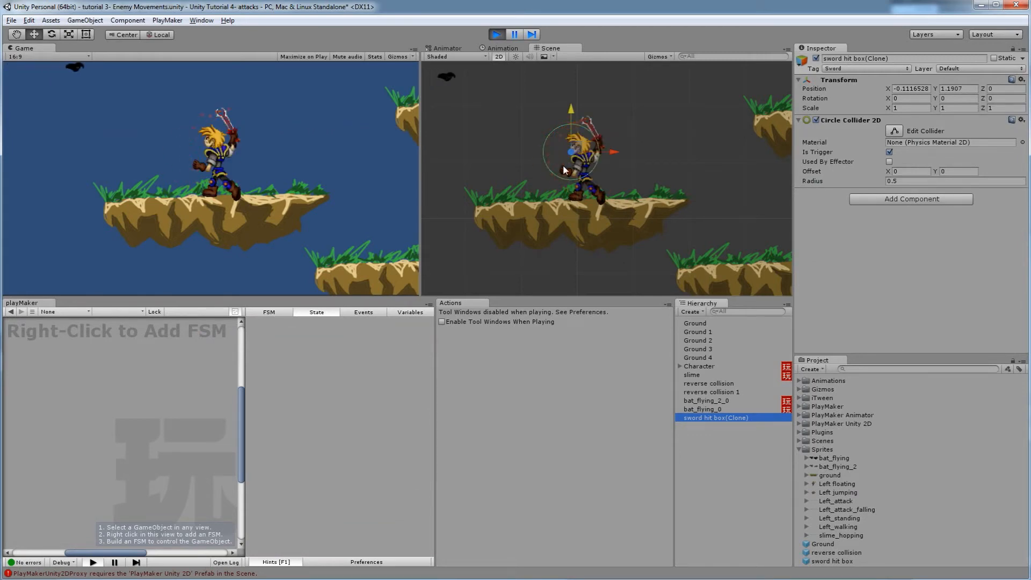
{"action": "left_click", "coordinate": [495, 33]}
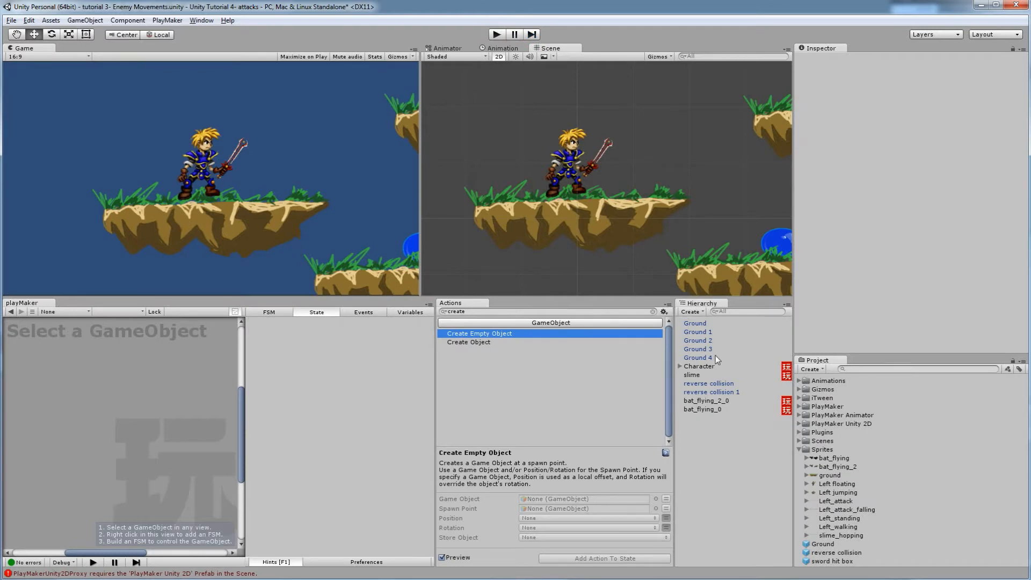
Add a new state beyond flip left and flip right in the Character's attacking FSM and name it attack.
{"action": "left_click", "coordinate": [709, 366]}
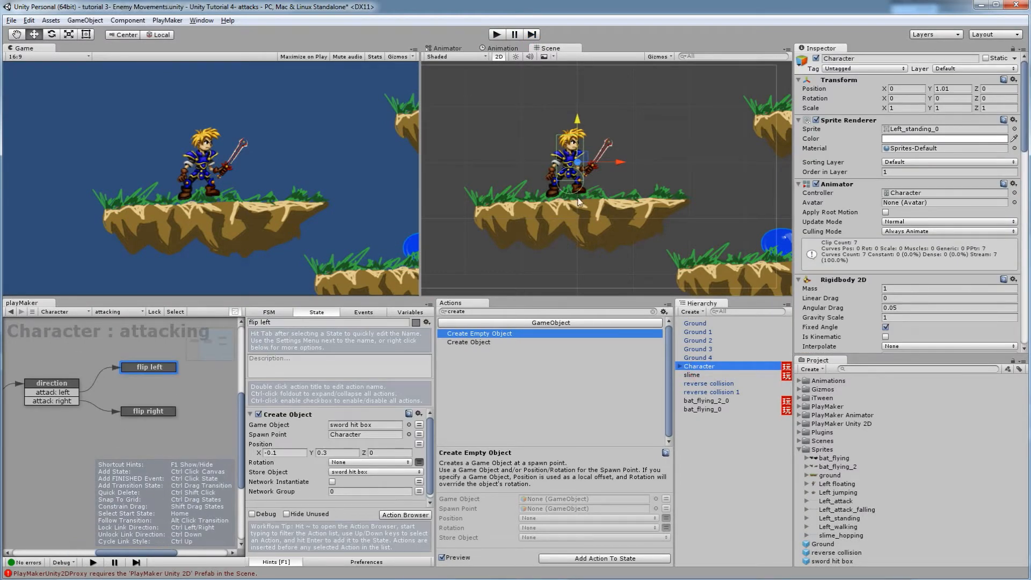
{"action": "left_click", "coordinate": [158, 414]}
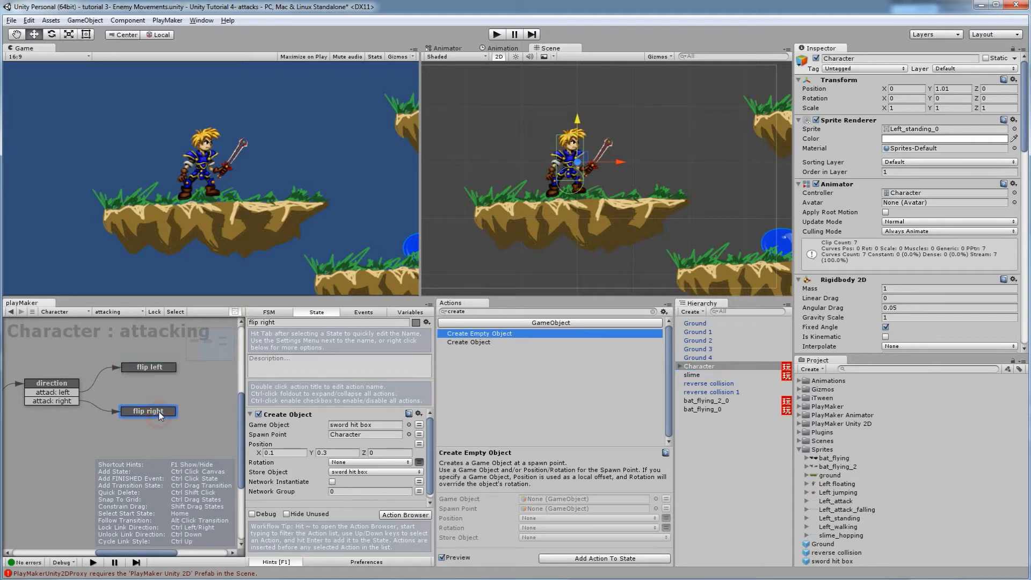
{"action": "left_click", "coordinate": [168, 368]}
{"action": "left_click", "coordinate": [167, 413]}
{"action": "middle_click_drag", "start_coordinate": [165, 403], "coordinate": [86, 411]}
{"action": "right_click", "coordinate": [133, 403]}
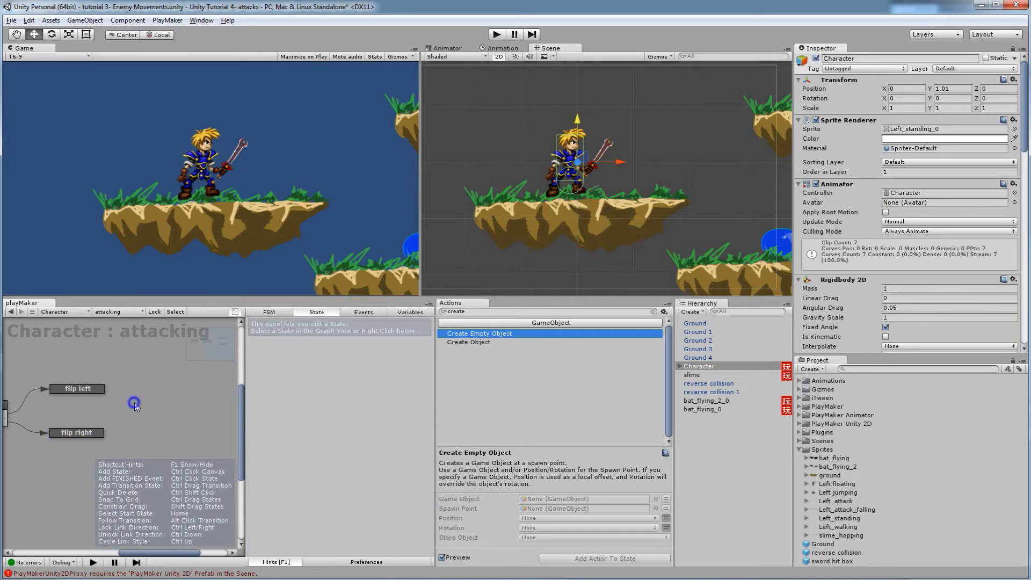
{"action": "left_click", "coordinate": [157, 407]}
{"action": "left_click_drag", "start_coordinate": [168, 411], "coordinate": [171, 414]}
{"action": "key", "text": "Tab"}
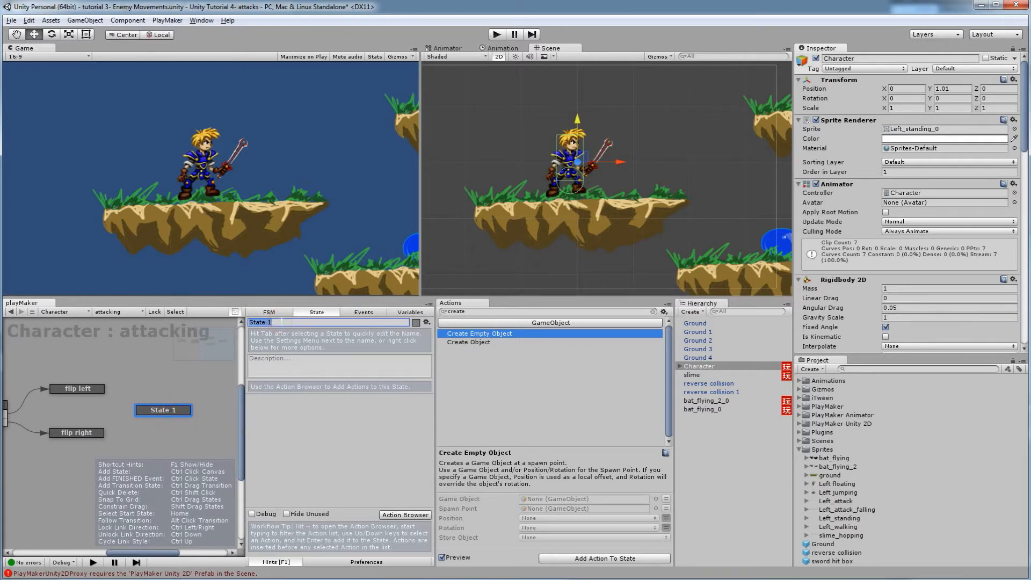
{"action": "type", "text": "attack"}
Add a sword attack transition to the flip left state.
{"action": "middle_click_drag", "start_coordinate": [124, 397], "coordinate": [30, 409]}
{"action": "middle_click_drag", "start_coordinate": [129, 406], "coordinate": [33, 408]}
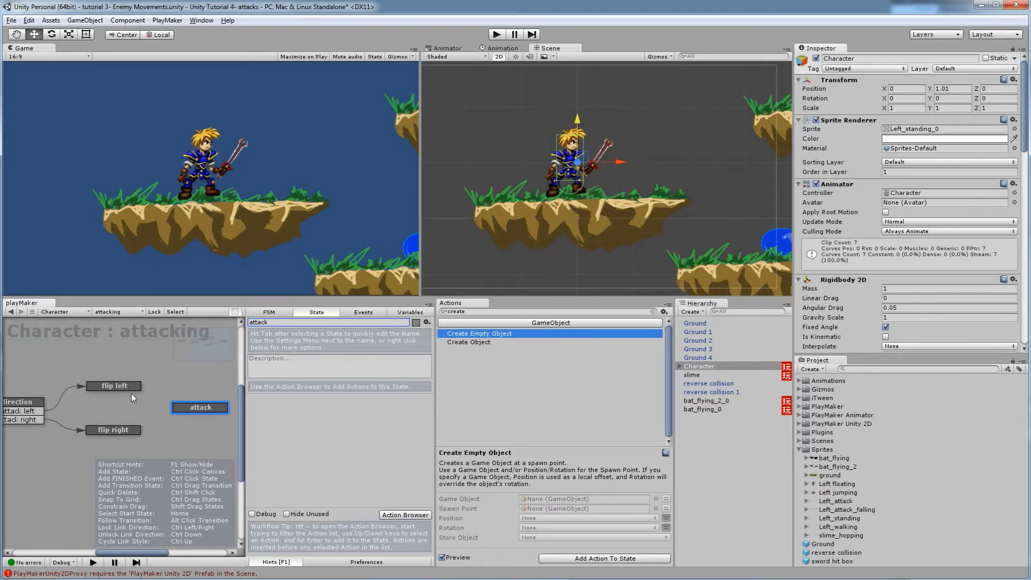
{"action": "right_click", "coordinate": [124, 387]}
{"action": "mouse_move", "coordinate": [132, 391]}
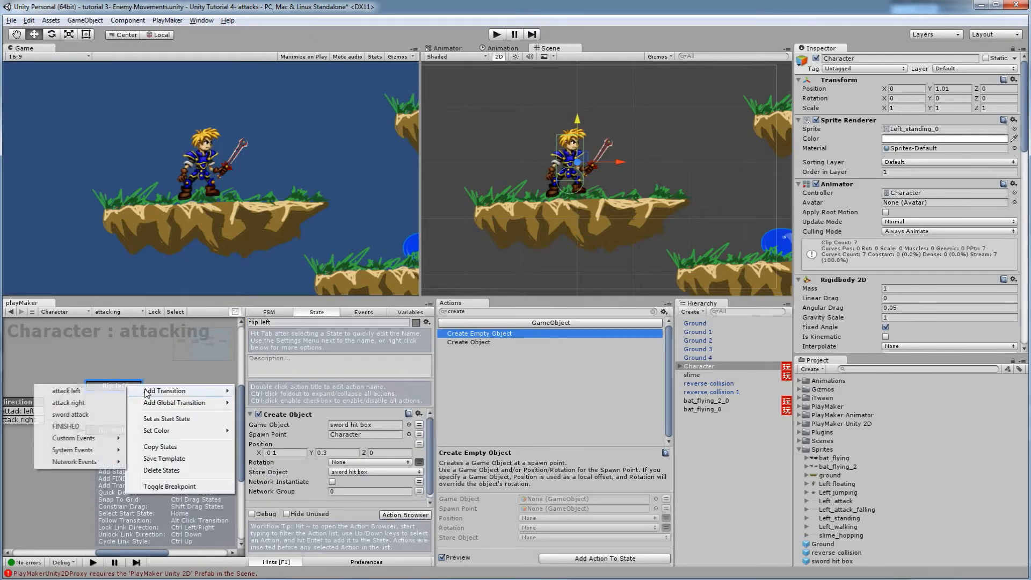
{"action": "left_click", "coordinate": [106, 416]}
{"action": "left_click", "coordinate": [106, 414]}
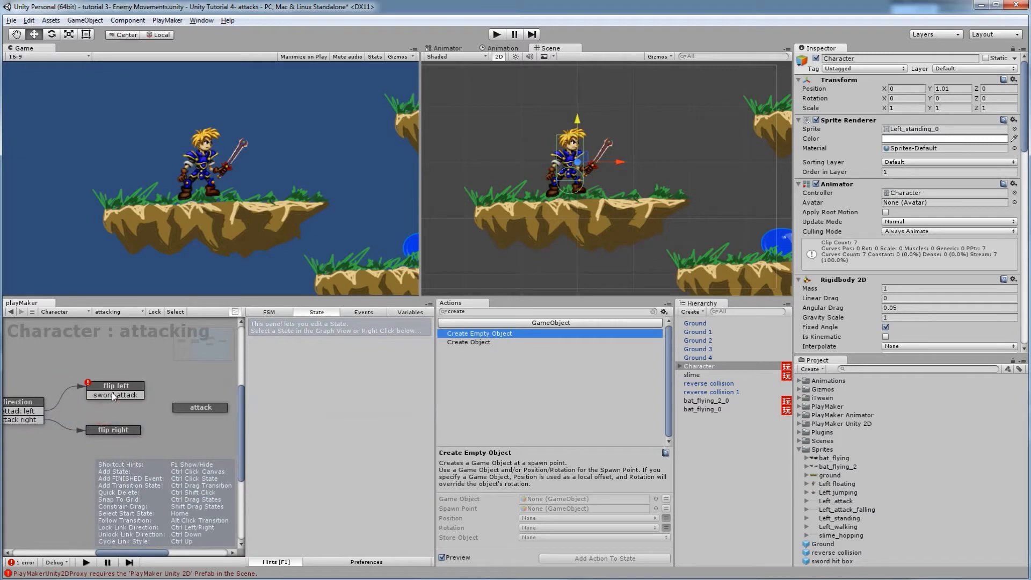
Delete the sword attack transition from the flip left state and add a FINISHED transition in its place.
{"action": "right_click", "coordinate": [115, 388]}
{"action": "mouse_move", "coordinate": [141, 397]}
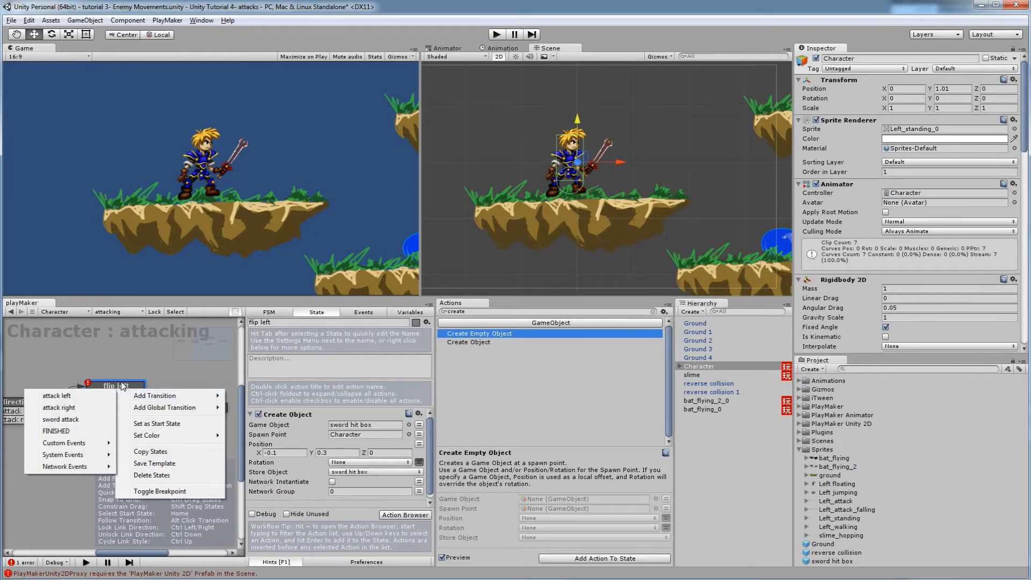
{"action": "left_click", "coordinate": [118, 392]}
{"action": "right_click", "coordinate": [119, 393]}
{"action": "left_click", "coordinate": [156, 521]}
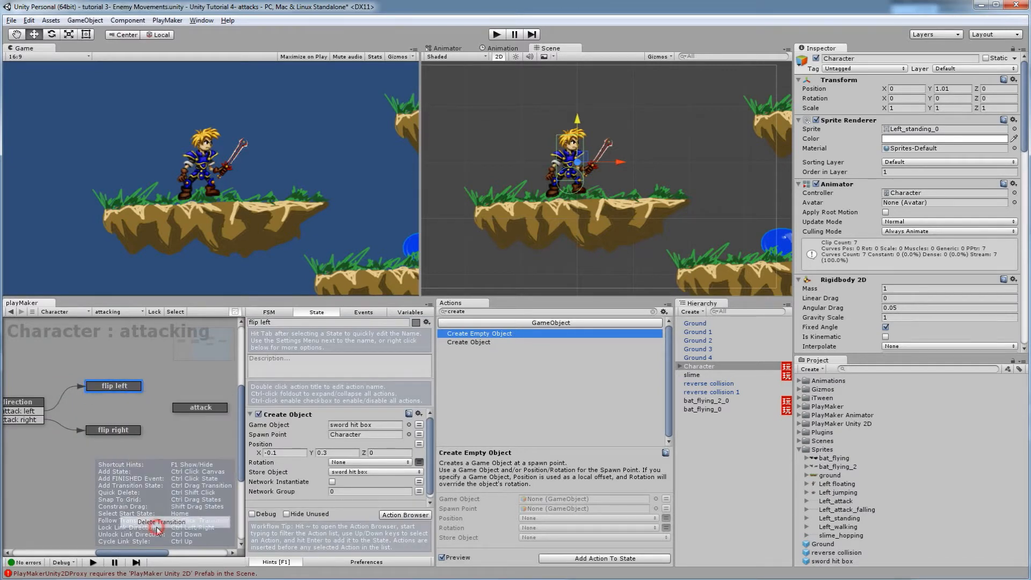
{"action": "right_click", "coordinate": [123, 391]}
{"action": "mouse_move", "coordinate": [141, 396]}
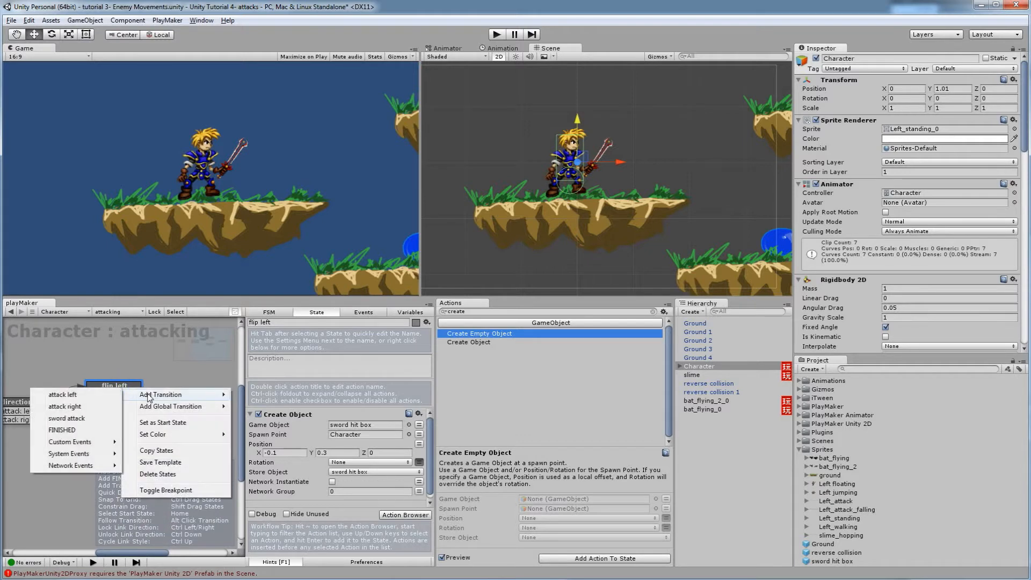
{"action": "left_click", "coordinate": [85, 431]}
Add a FINISHED transition to the flip right state and link the FINISHED transitions of both flip states to attack.
{"action": "left_click", "coordinate": [101, 430]}
{"action": "right_click", "coordinate": [115, 431]}
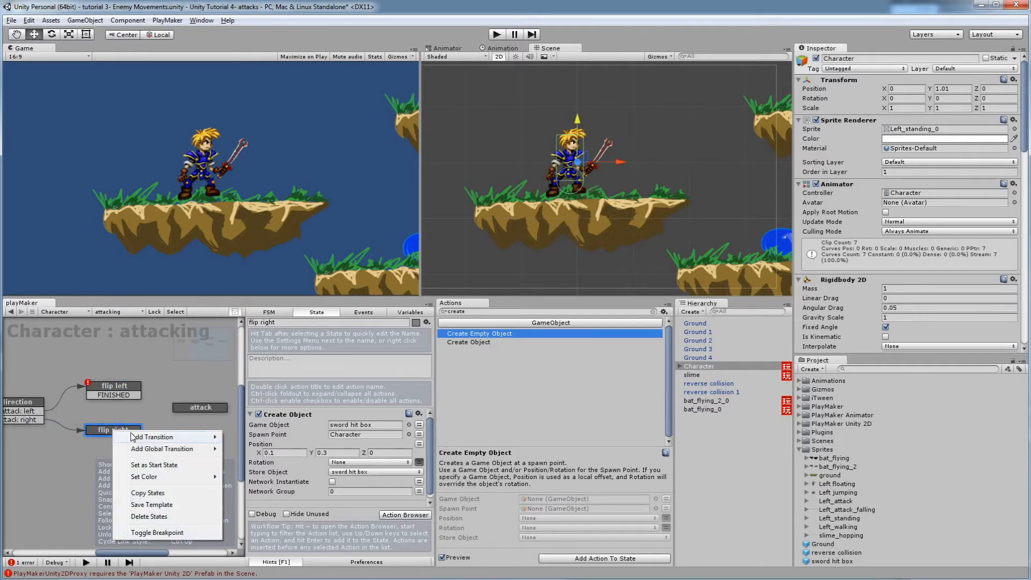
{"action": "mouse_move", "coordinate": [156, 437]}
{"action": "left_click", "coordinate": [86, 438]}
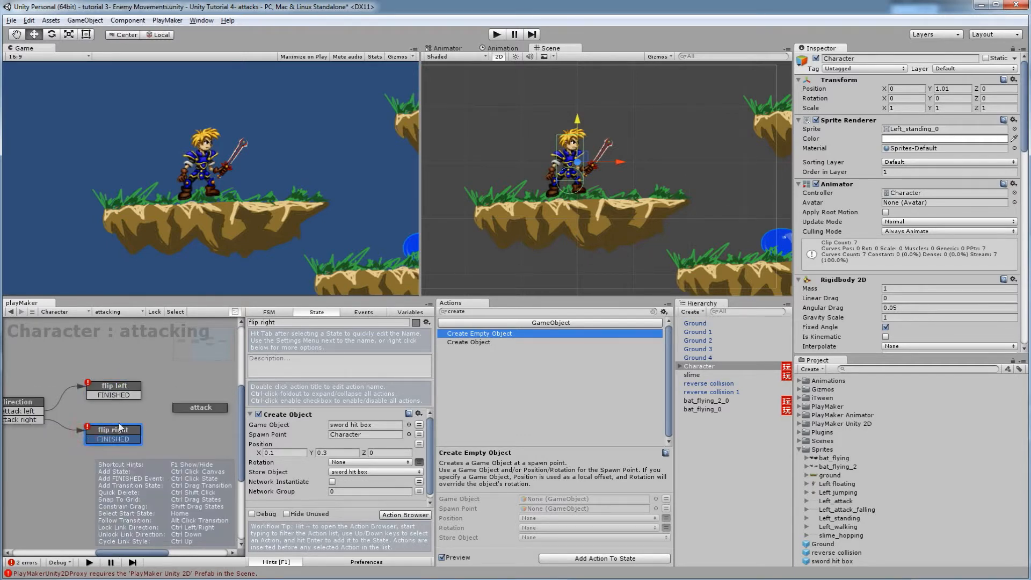
{"action": "left_click_drag", "start_coordinate": [135, 395], "coordinate": [200, 407]}
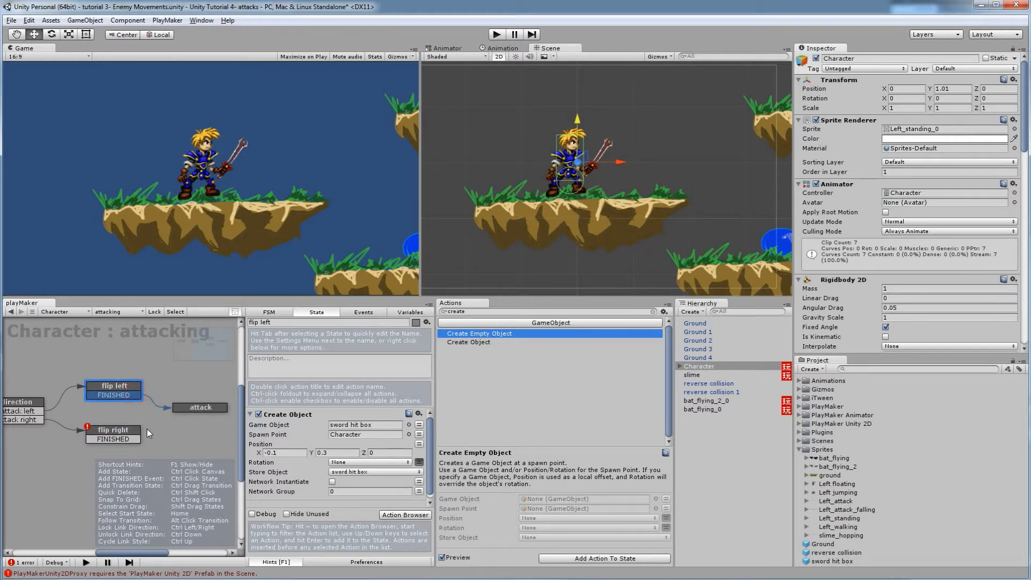
{"action": "left_click_drag", "start_coordinate": [125, 441], "coordinate": [201, 408]}
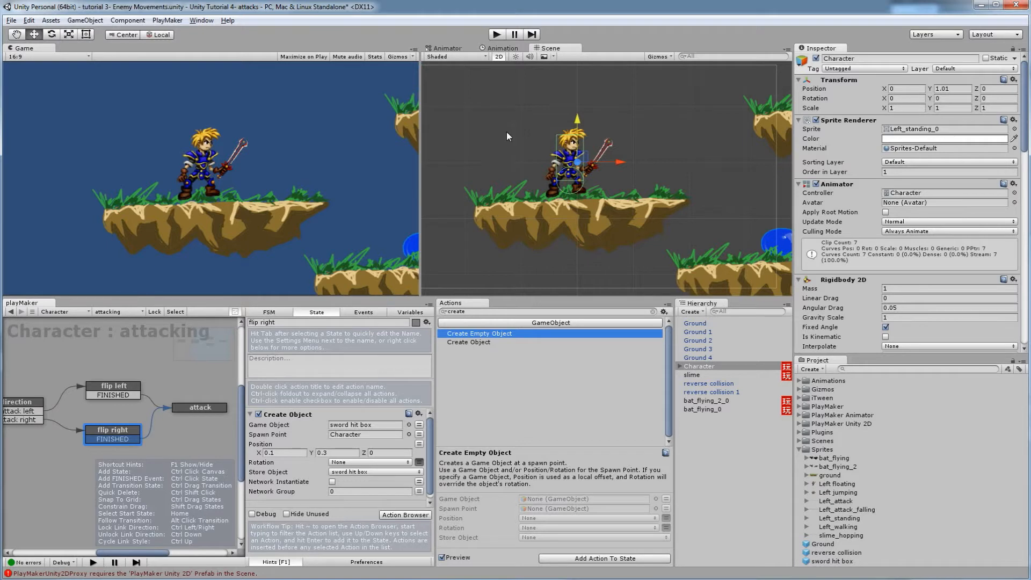
Find the Set Parent action and add it to the attack state.
{"action": "left_click", "coordinate": [200, 407]}
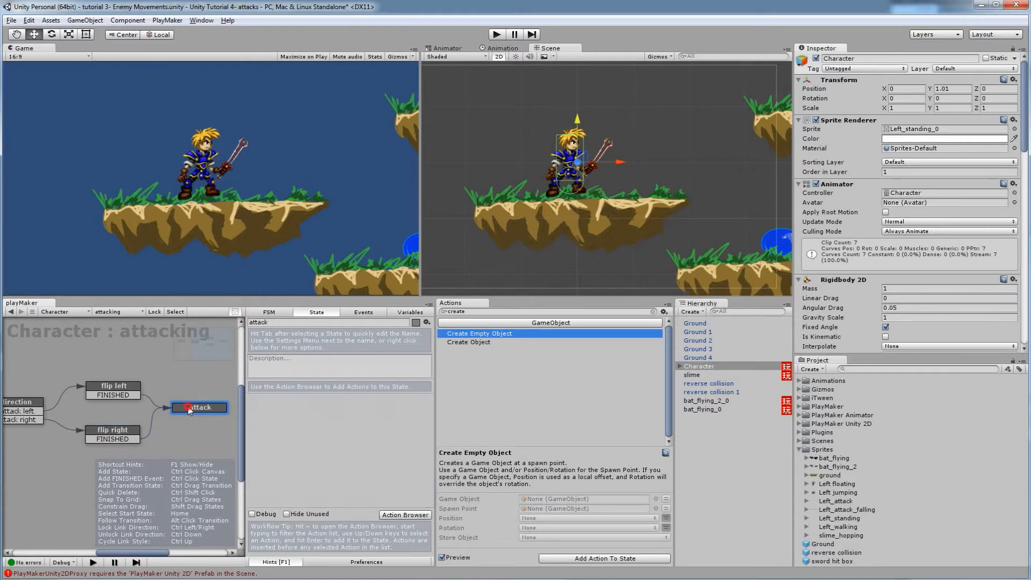
{"action": "middle_click_drag", "start_coordinate": [188, 427], "coordinate": [159, 423]}
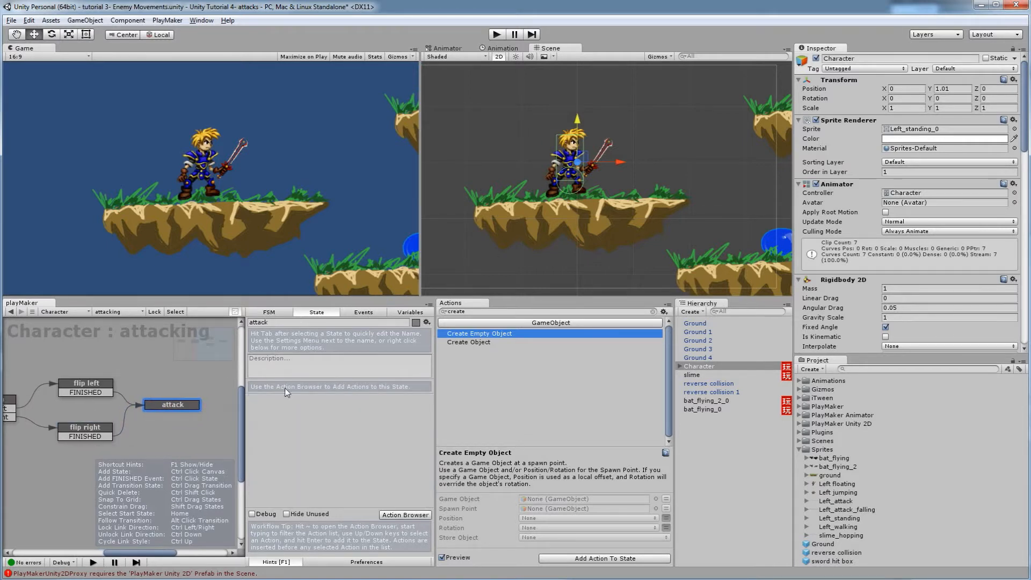
{"action": "left_click", "coordinate": [470, 311]}
{"action": "left_click_drag", "start_coordinate": [471, 312], "coordinate": [435, 311]}
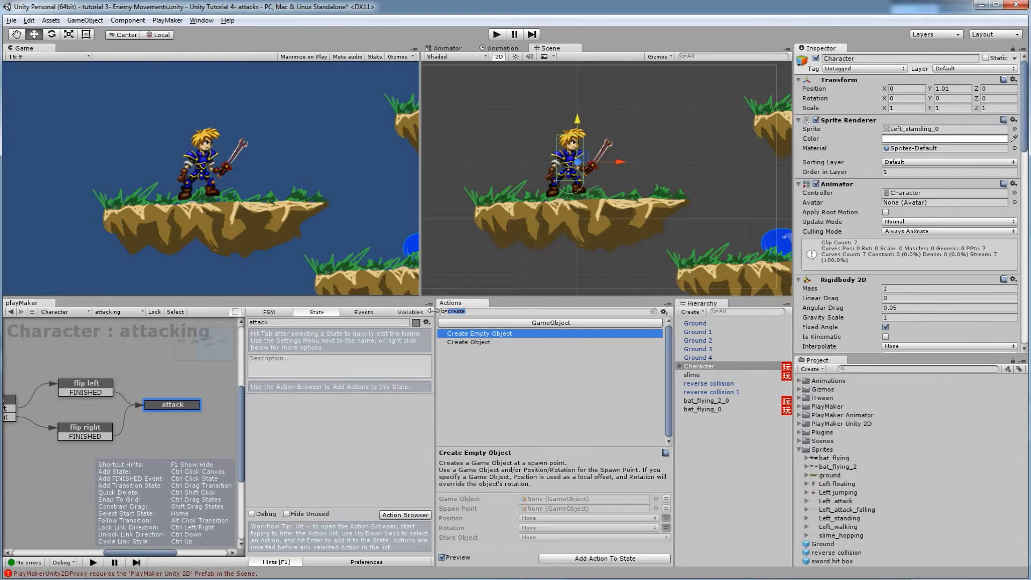
{"action": "type", "text": "set"}
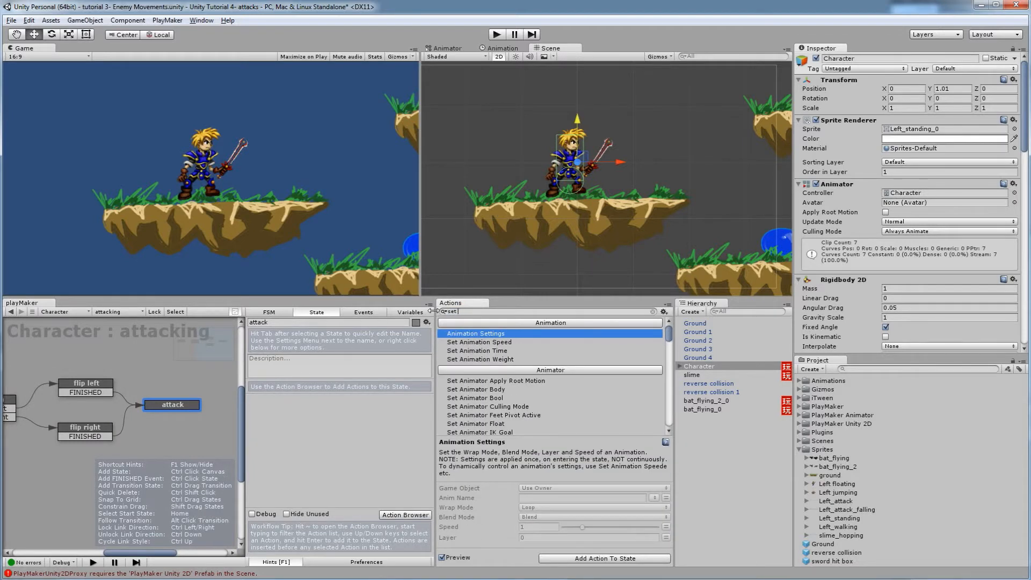
{"action": "type", "text": " par"}
{"action": "double_click", "coordinate": [451, 334]}
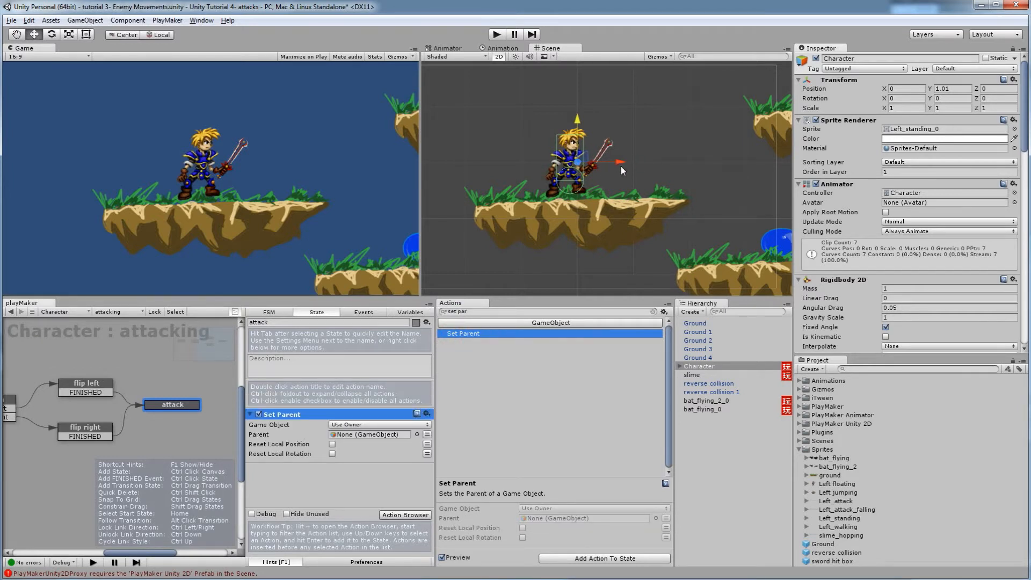
Try the sword hit box prefab as the parent in the Set Parent action, keeping Use Owner as the game object, and clear it to None.
{"action": "left_click", "coordinate": [340, 427]}
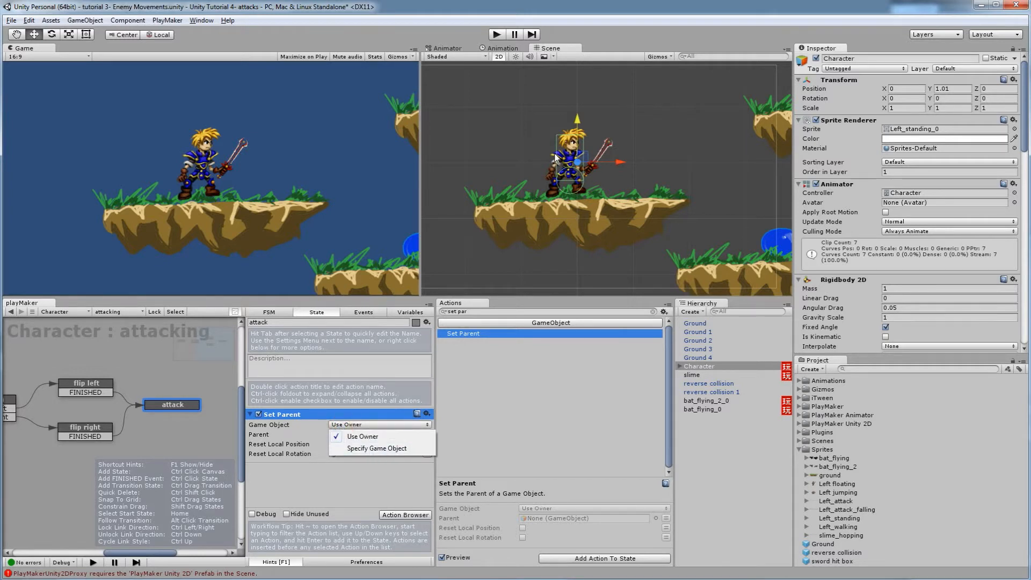
{"action": "left_click", "coordinate": [347, 437]}
{"action": "left_click", "coordinate": [417, 436]}
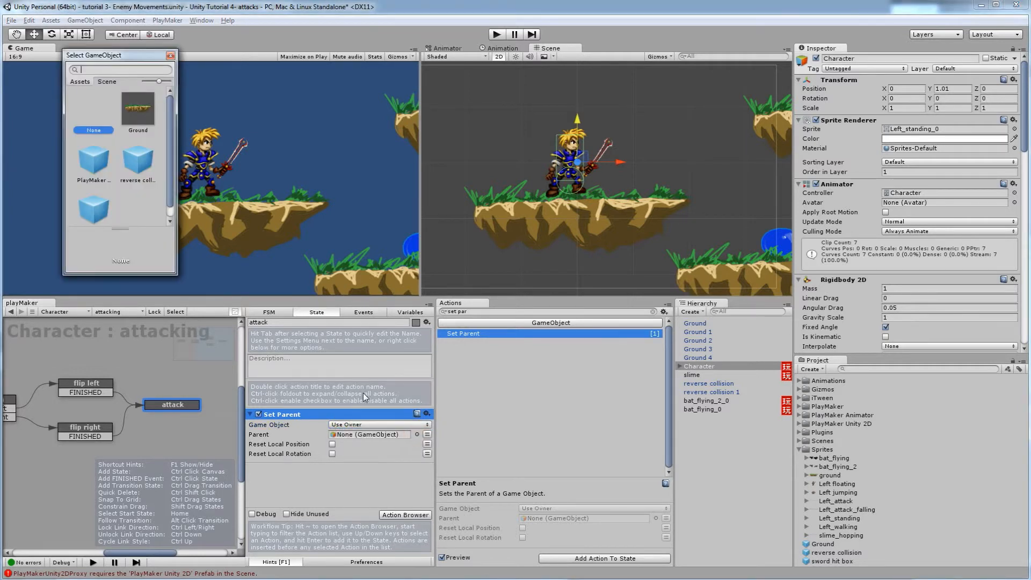
{"action": "scroll", "coordinate": [104, 209], "scroll_direction": "down", "scroll_amount": 1}
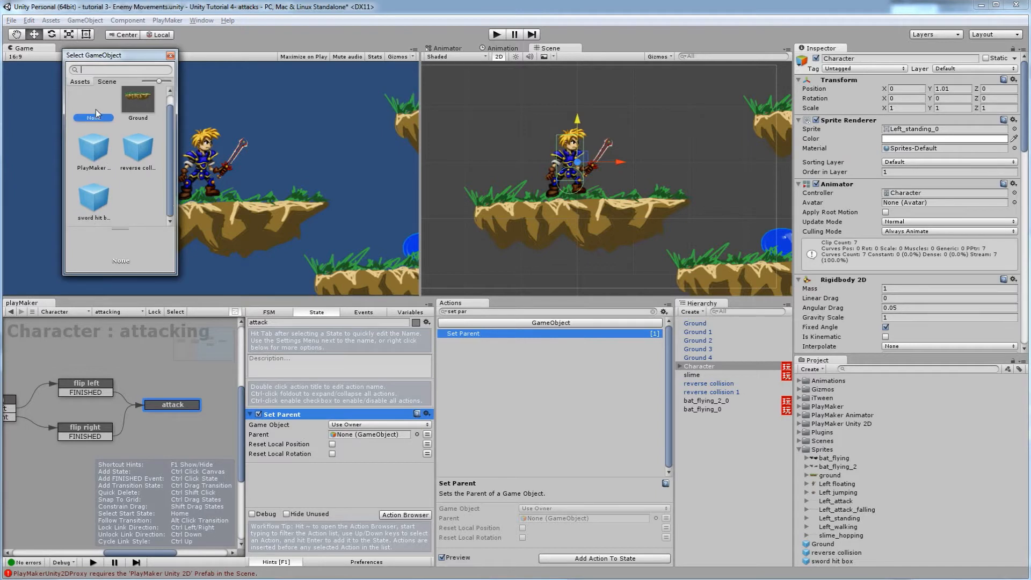
{"action": "left_click", "coordinate": [102, 197]}
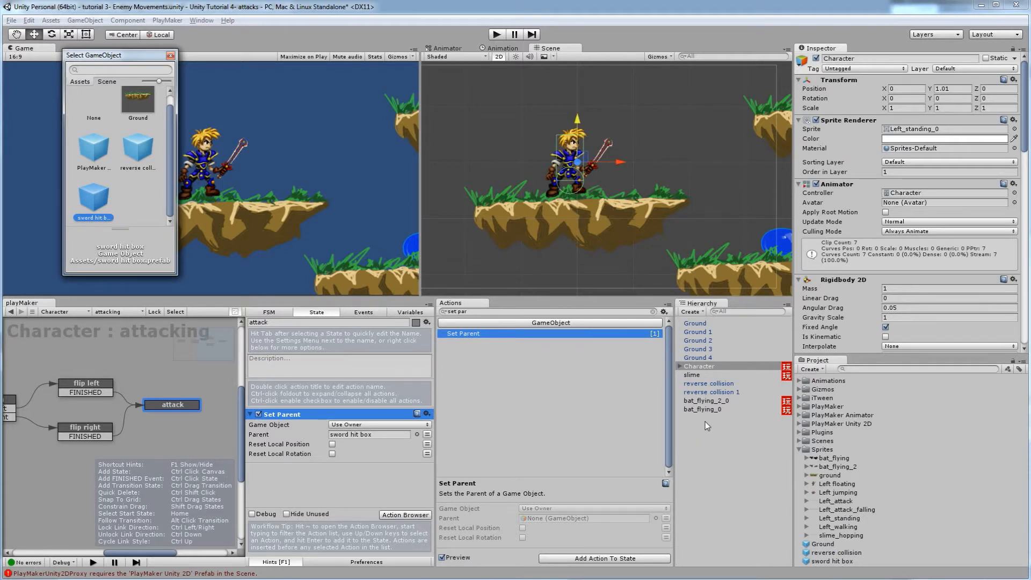
{"action": "left_click", "coordinate": [107, 81]}
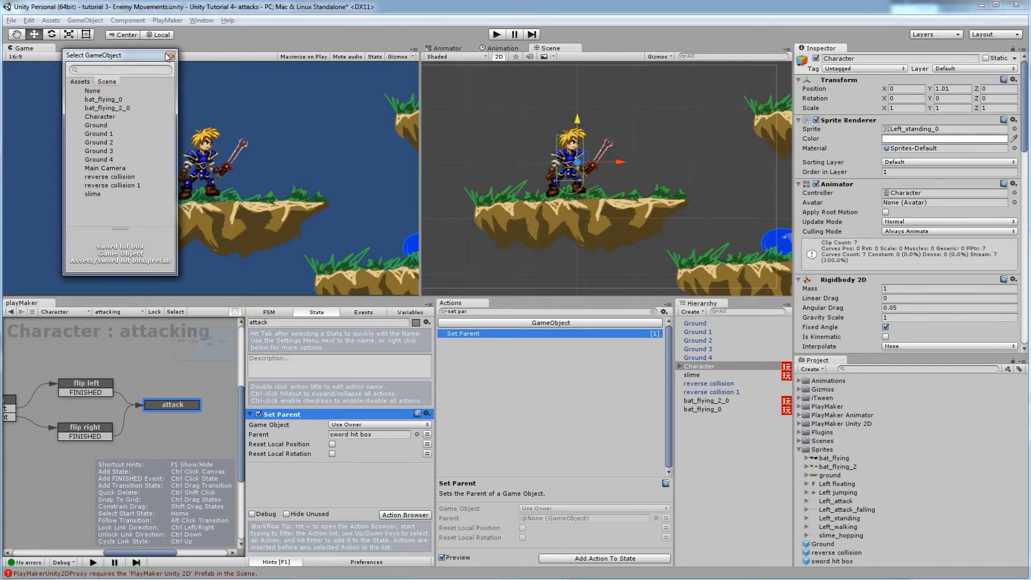
{"action": "left_click", "coordinate": [170, 56]}
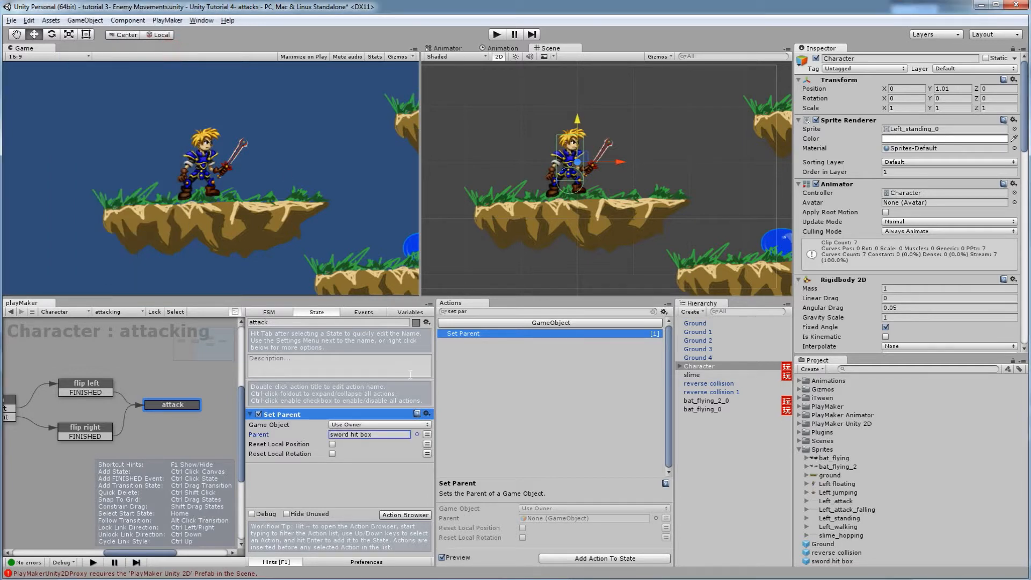
{"action": "left_click", "coordinate": [417, 434]}
{"action": "left_click", "coordinate": [102, 118]}
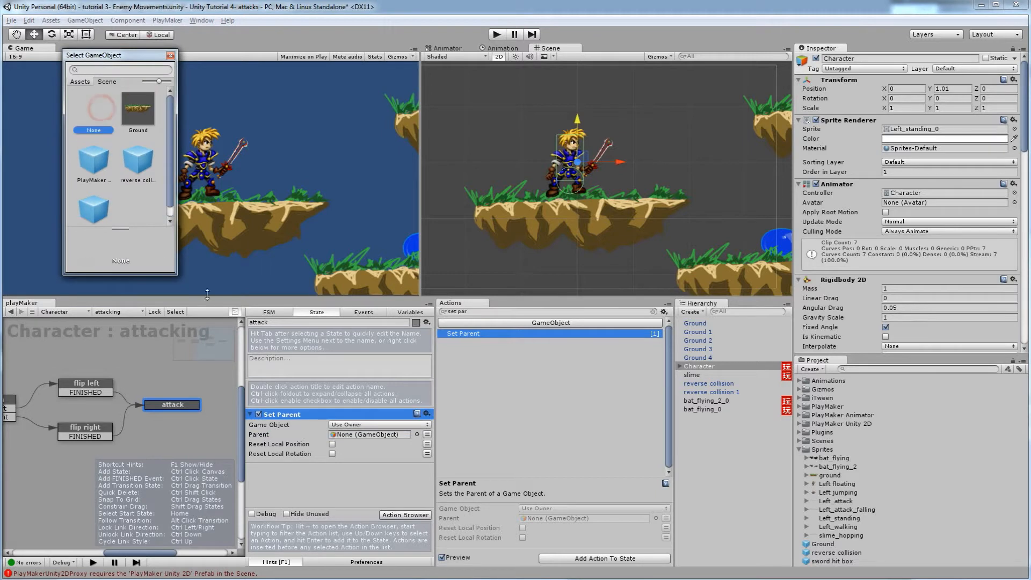
Set the Set Parent action's parent to the sword hit box variable, checking it against flip left's stored object and the FSM's variables.
{"action": "left_click", "coordinate": [427, 435]}
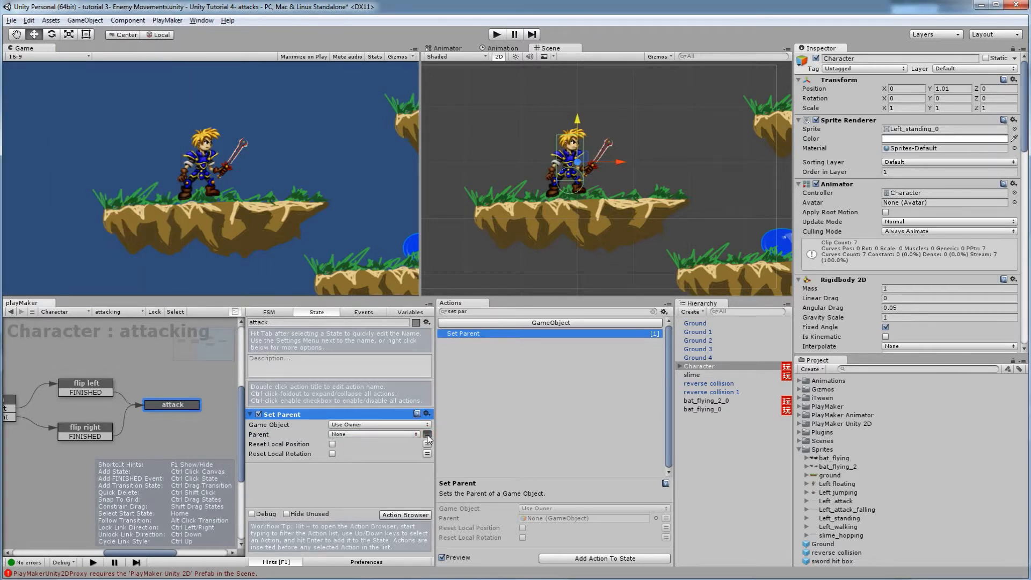
{"action": "left_click", "coordinate": [416, 434]}
{"action": "left_click", "coordinate": [395, 460]}
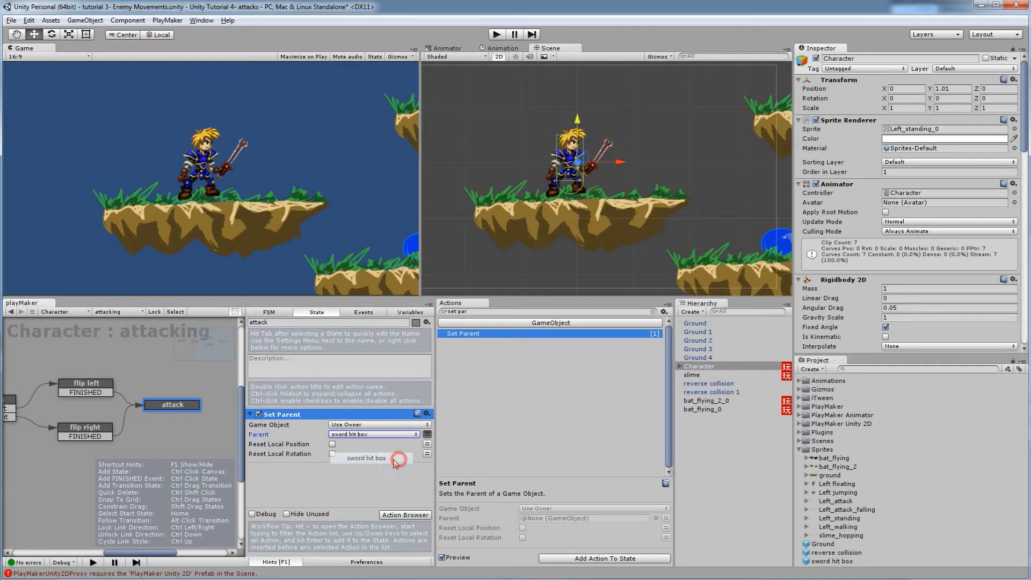
{"action": "left_click", "coordinate": [108, 389]}
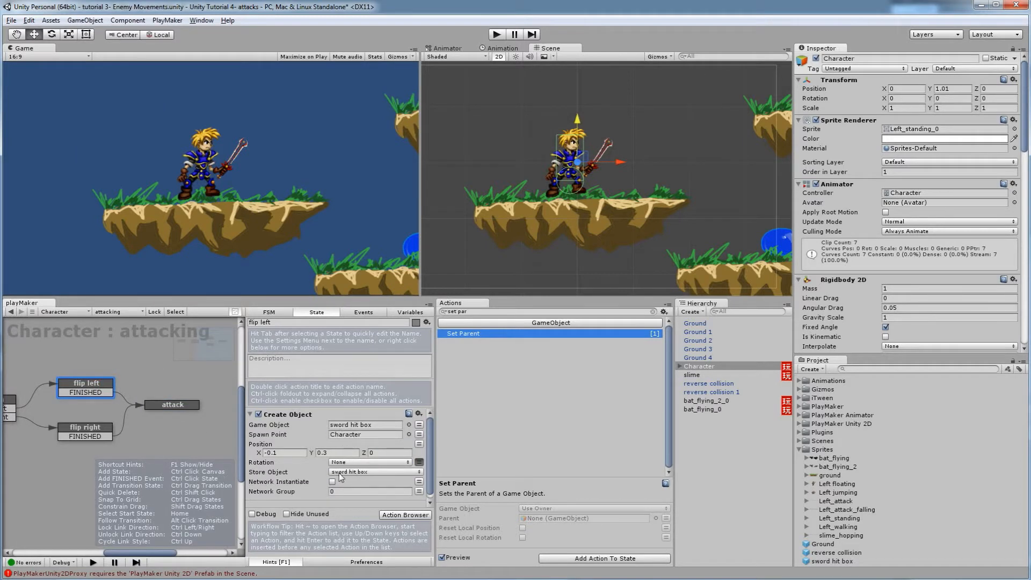
{"action": "left_click", "coordinate": [187, 407]}
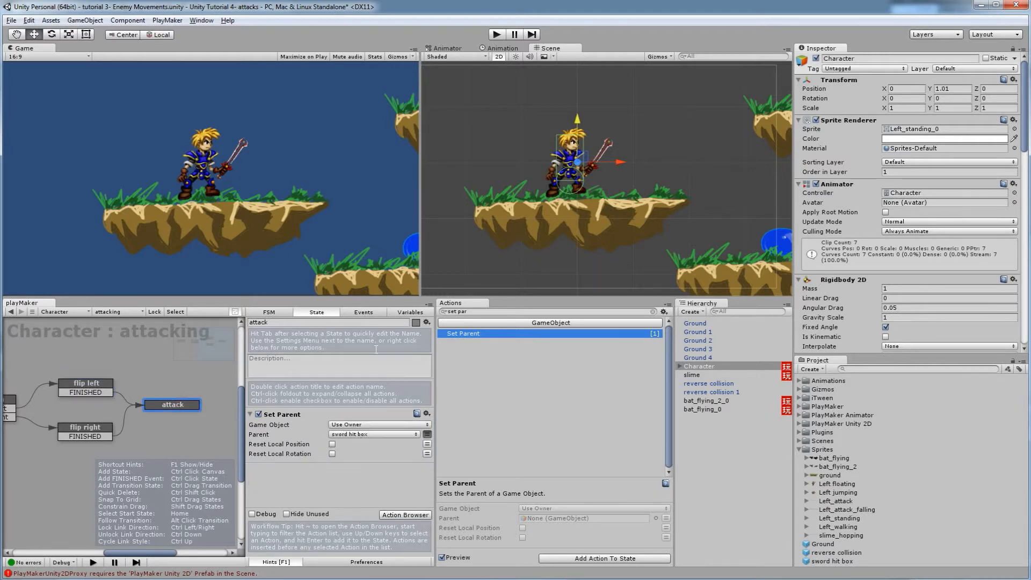
{"action": "left_click", "coordinate": [395, 315]}
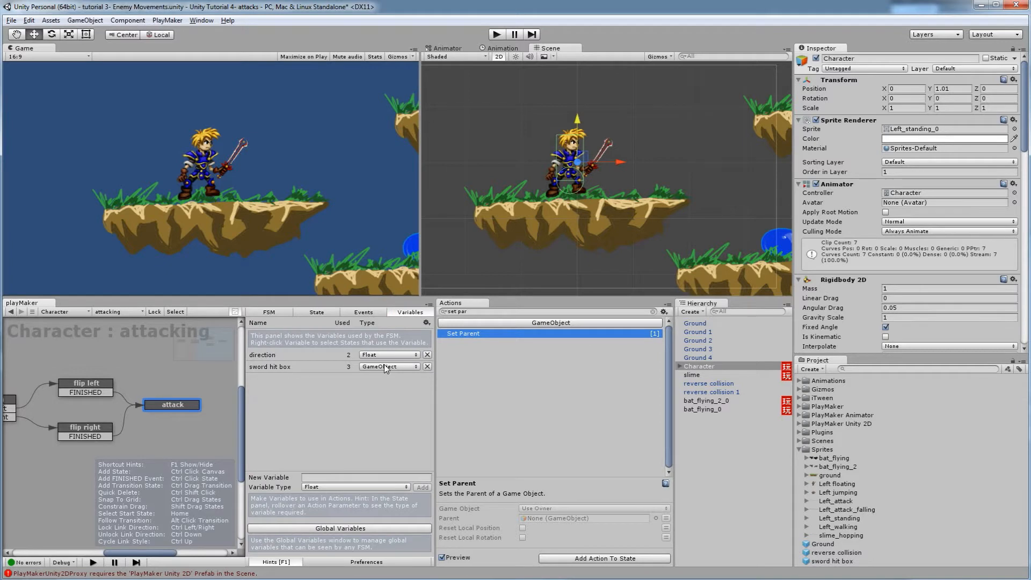
{"action": "left_click", "coordinate": [156, 412]}
{"action": "left_click", "coordinate": [181, 407]}
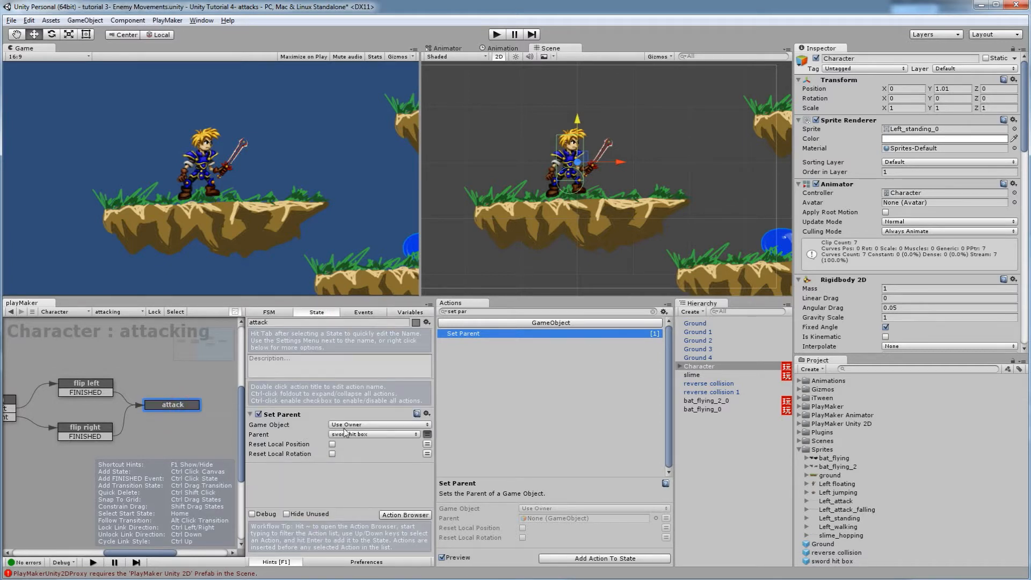
Run the game, attack and walk left to check how the sword hit box clone and Character are parented, and stop the test.
{"action": "left_click", "coordinate": [498, 36]}
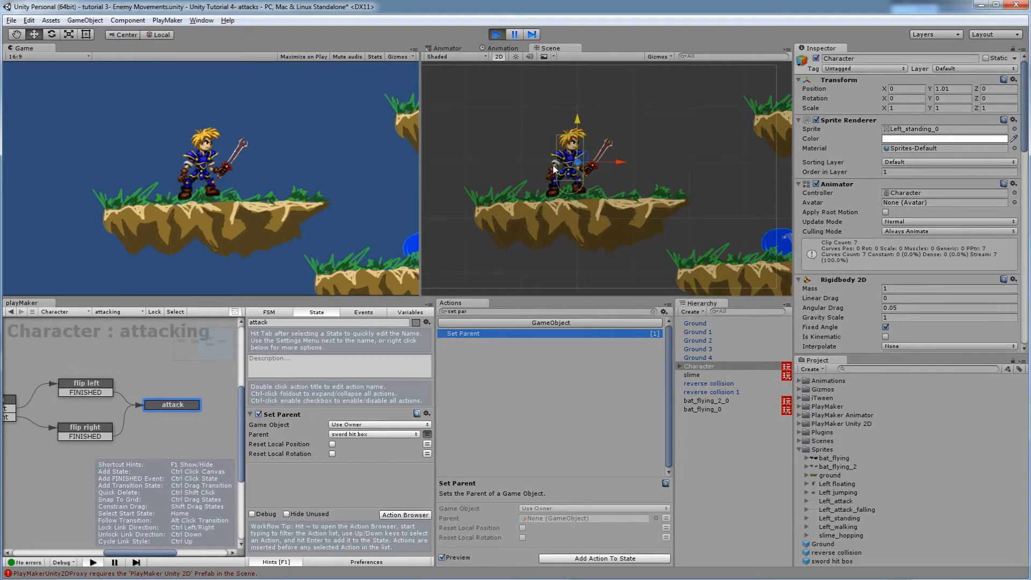
{"action": "key", "text": "space"}
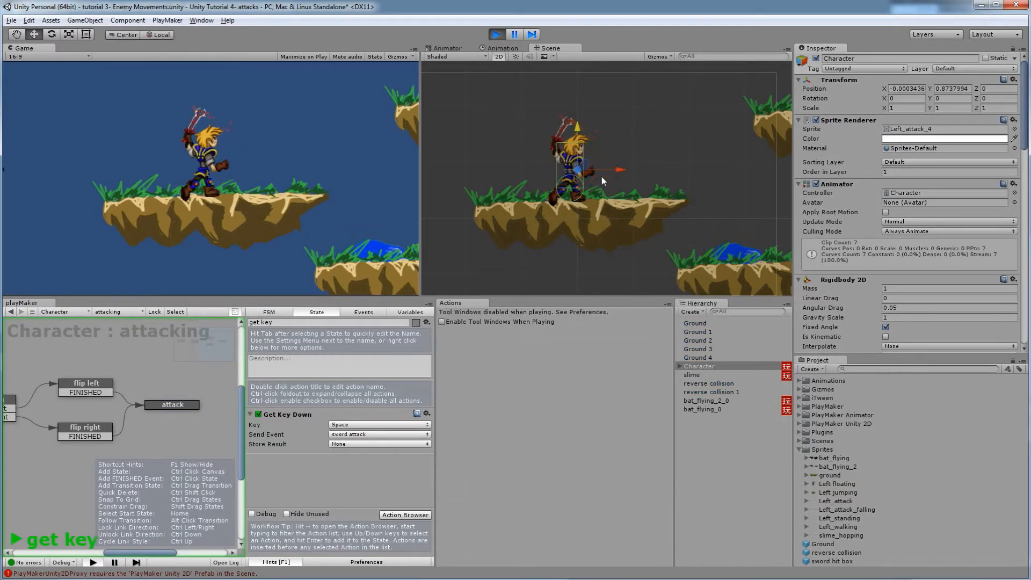
{"action": "key", "text": "space"}
{"action": "left_click", "coordinate": [702, 410]}
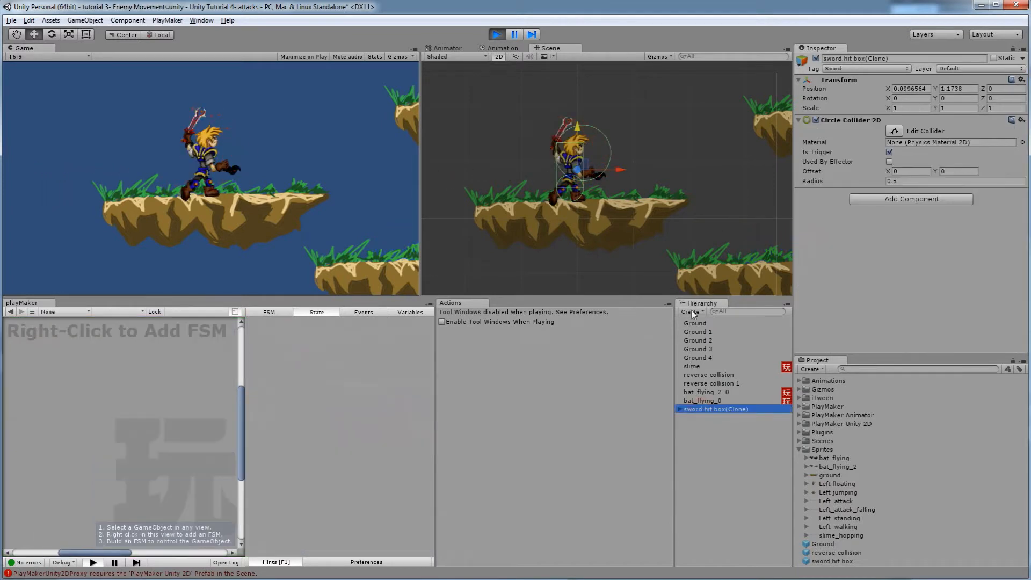
{"action": "left_click", "coordinate": [347, 143]}
{"action": "key", "text": "Left"}
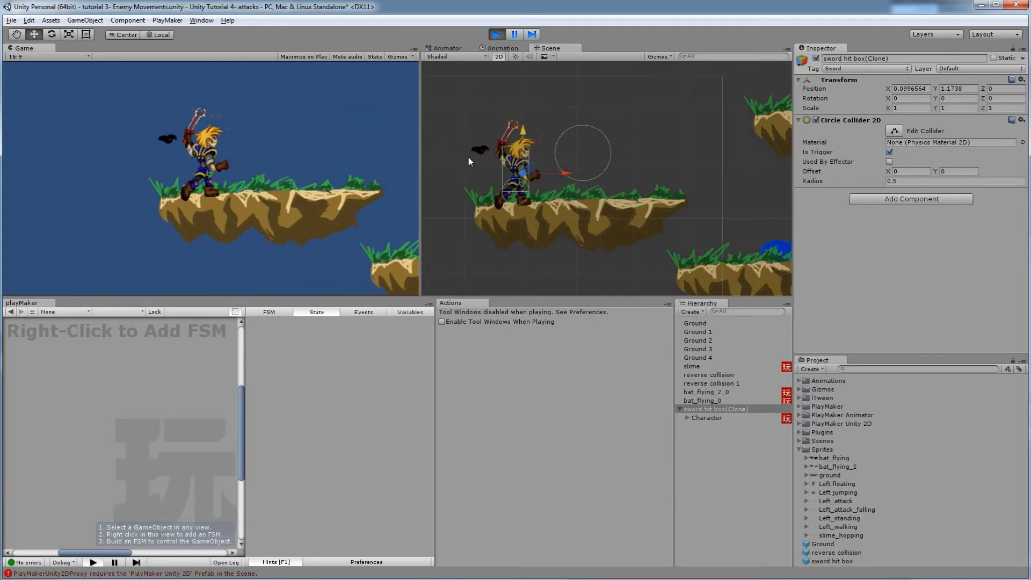
{"action": "left_click", "coordinate": [498, 35]}
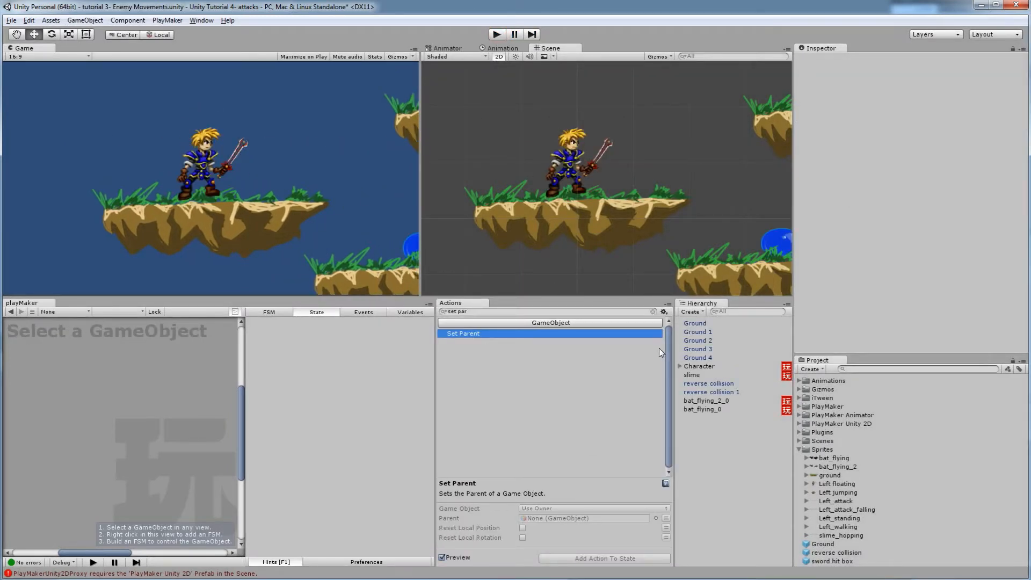
In the Character's attack state, replace the Set Parent action's parent variable with the Character object from the scene.
{"action": "left_click", "coordinate": [699, 366]}
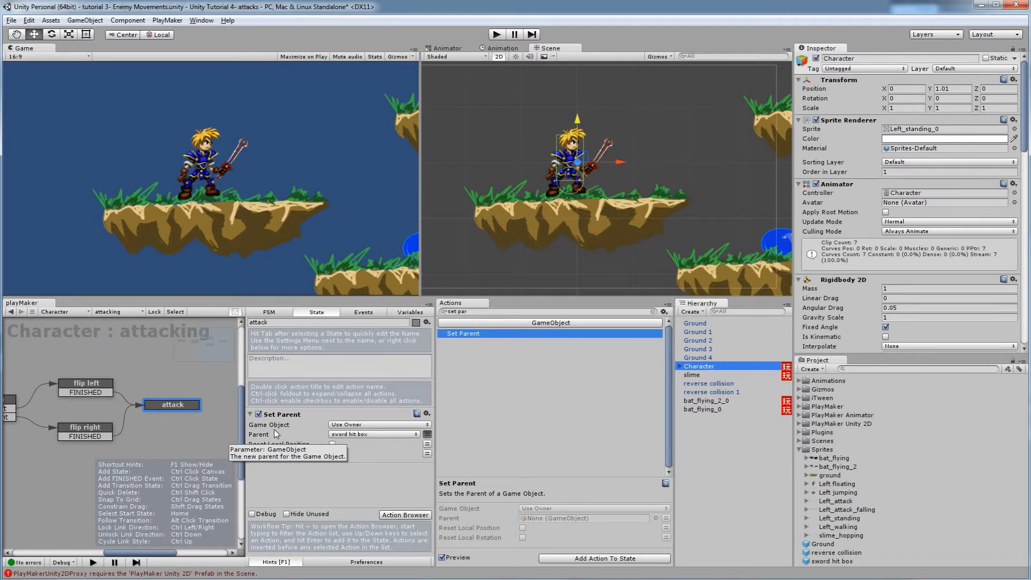
{"action": "left_click", "coordinate": [348, 434]}
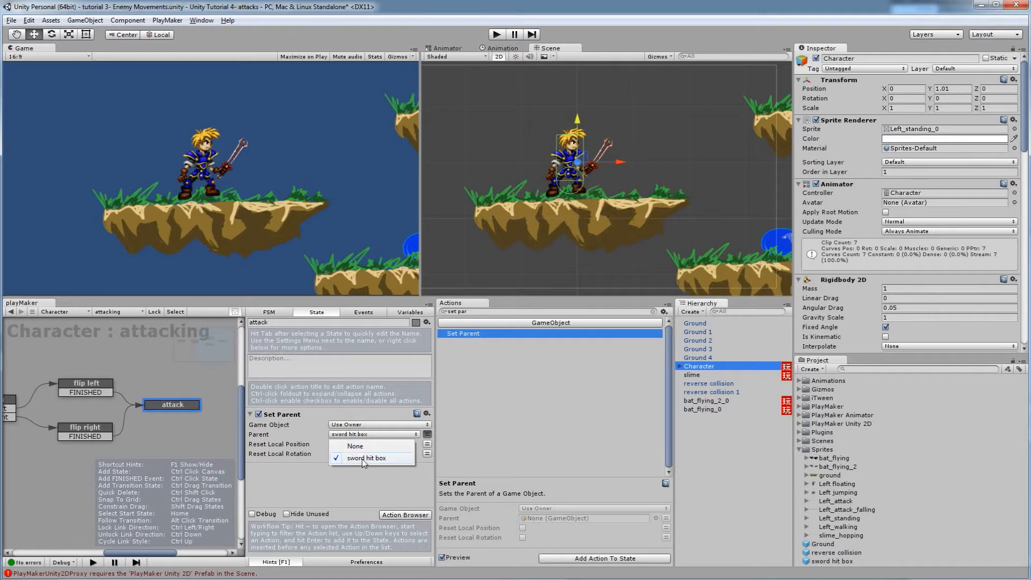
{"action": "left_click", "coordinate": [354, 446]}
{"action": "left_click", "coordinate": [413, 434]}
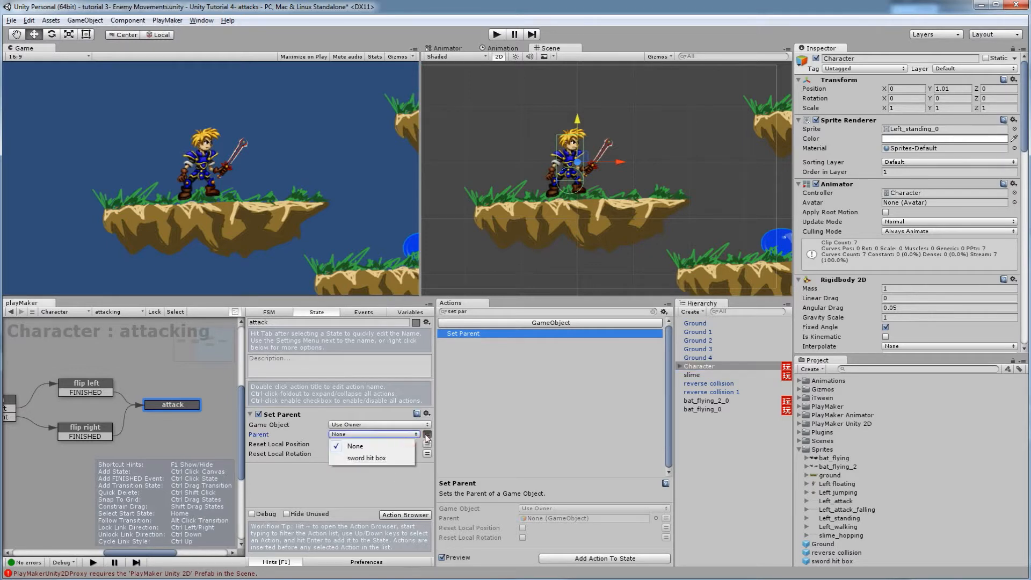
{"action": "left_click", "coordinate": [427, 434]}
{"action": "left_click", "coordinate": [417, 434]}
{"action": "left_click", "coordinate": [98, 82]}
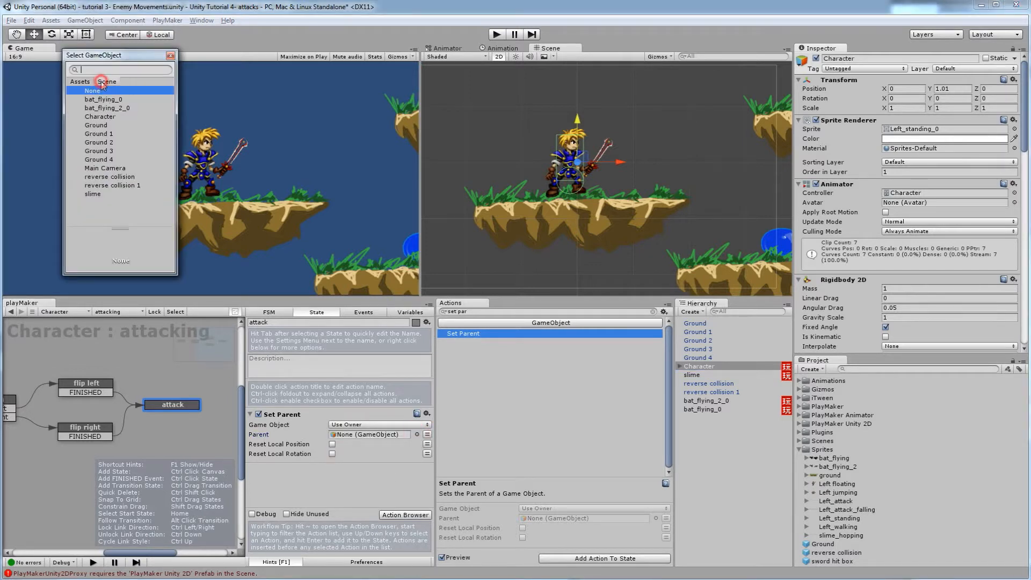
{"action": "double_click", "coordinate": [104, 117]}
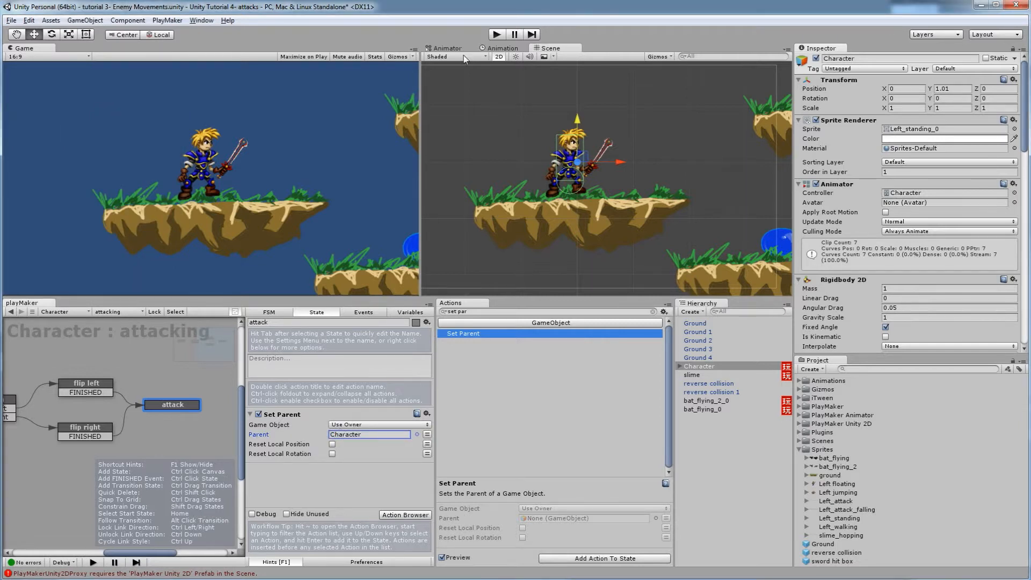
Run the game, attack, select the sword hit box clone, move the Character both ways to check whether it follows, and stop the test.
{"action": "left_click", "coordinate": [493, 36]}
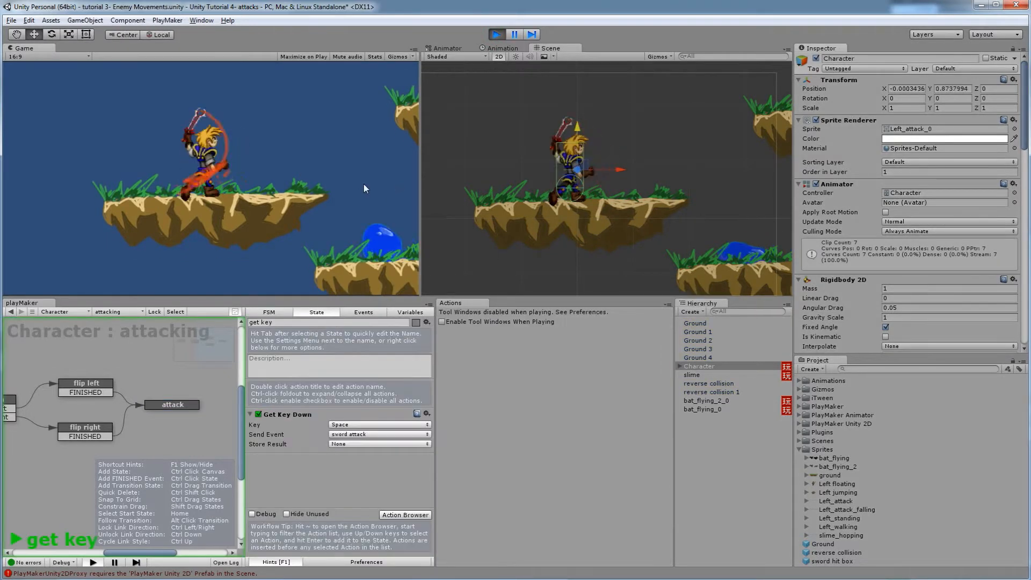
{"action": "key", "text": "space"}
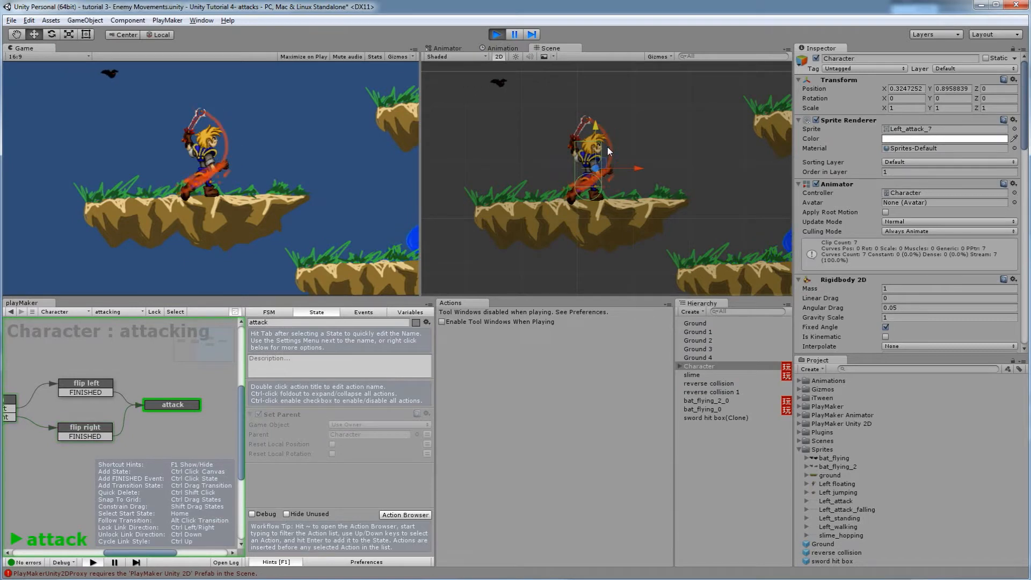
{"action": "left_click", "coordinate": [739, 410]}
{"action": "left_click", "coordinate": [715, 418]}
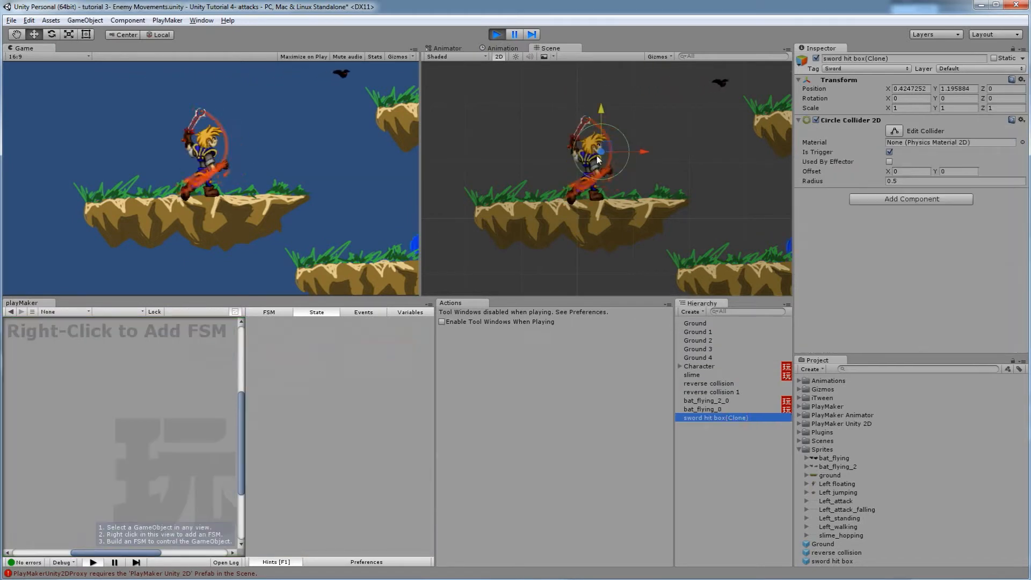
{"action": "left_click", "coordinate": [329, 165]}
{"action": "key", "text": "Right"}
{"action": "key", "text": "Left"}
{"action": "key", "text": "space"}
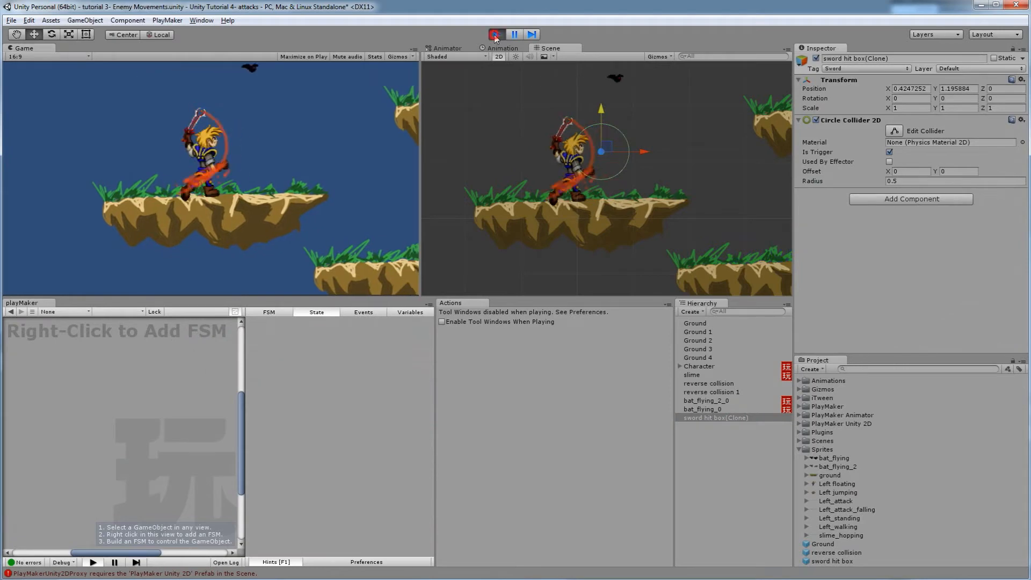
{"action": "key", "text": "ctrl+p"}
Reselect the Character and set the game object option of the attack state's Set Parent action to Specify Game Object.
{"action": "left_click", "coordinate": [699, 368]}
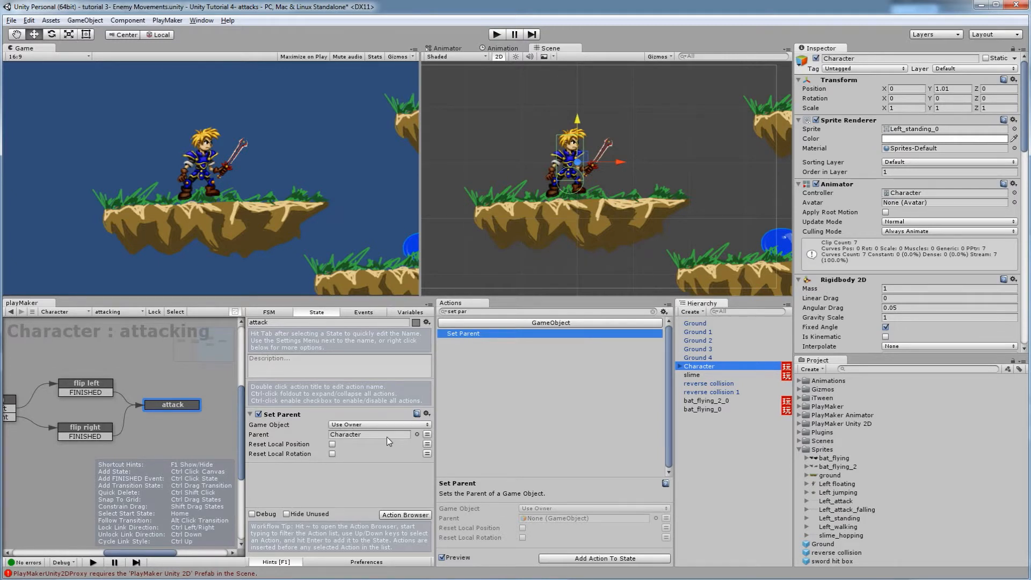
{"action": "left_click", "coordinate": [363, 426]}
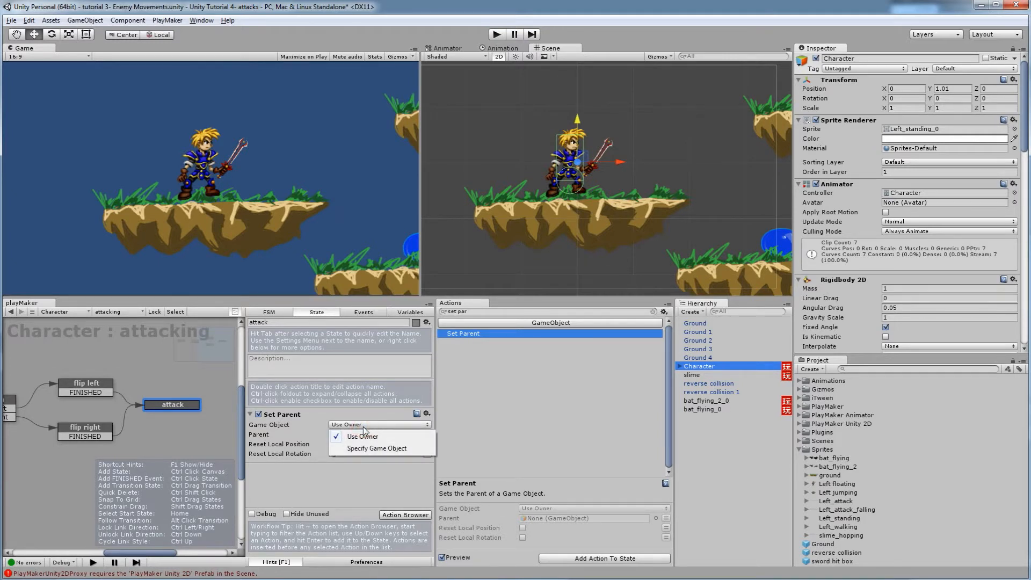
{"action": "left_click", "coordinate": [376, 449]}
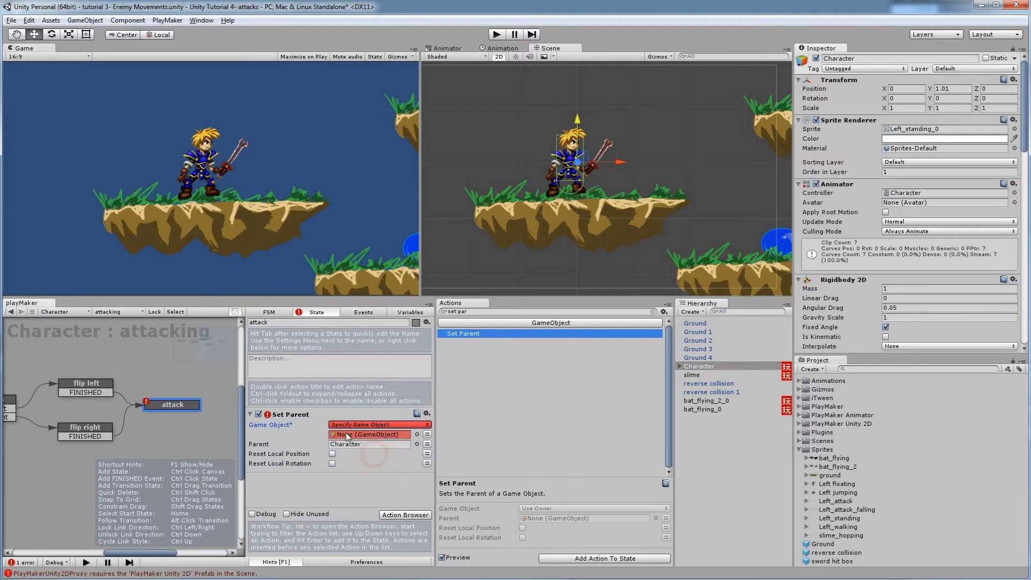
Set the game object of the attack state's Set Parent action to the sword hit box variable.
{"action": "left_click", "coordinate": [417, 434]}
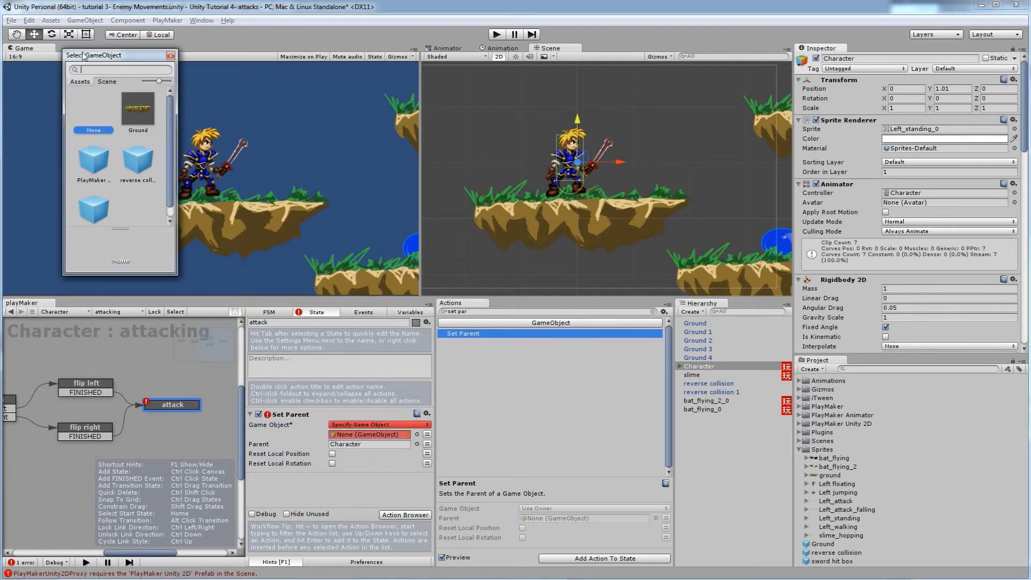
{"action": "left_click", "coordinate": [170, 55]}
{"action": "left_click", "coordinate": [427, 435]}
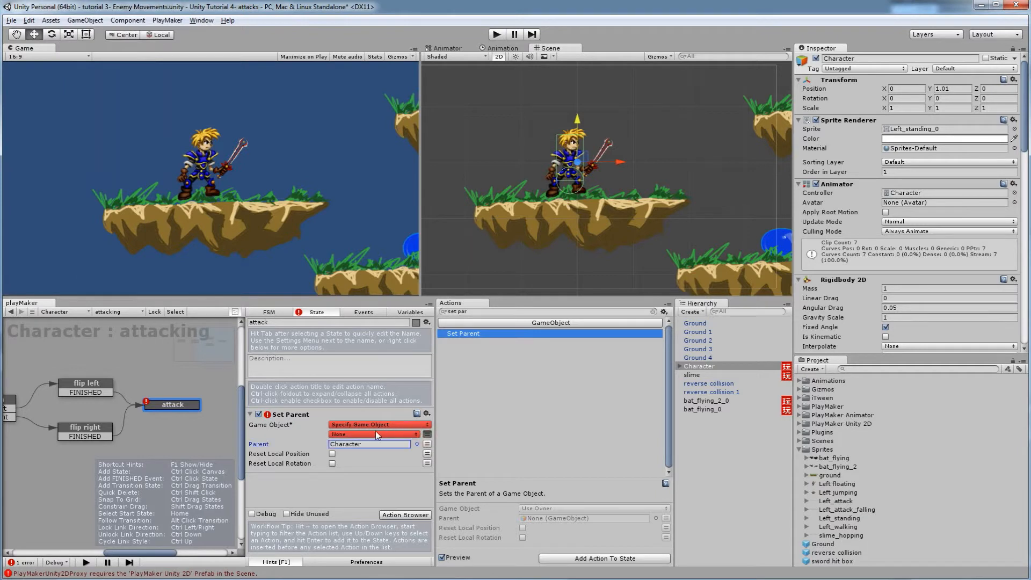
{"action": "left_click", "coordinate": [375, 433]}
{"action": "left_click", "coordinate": [371, 458]}
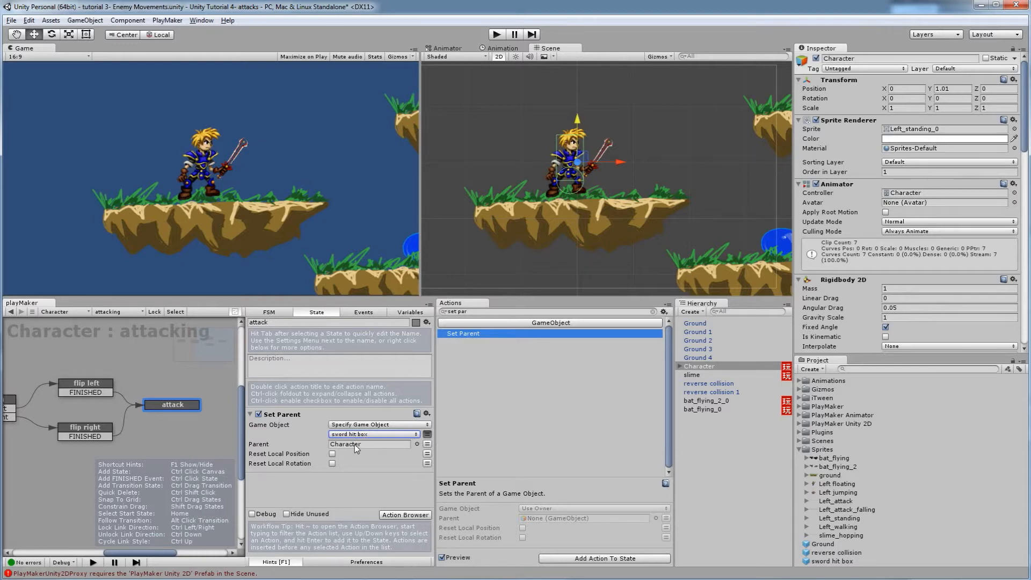
Play-test the scene by attacking and turning the character left and right to check the sword hit box follows, and stop the game.
{"action": "left_click", "coordinate": [497, 36]}
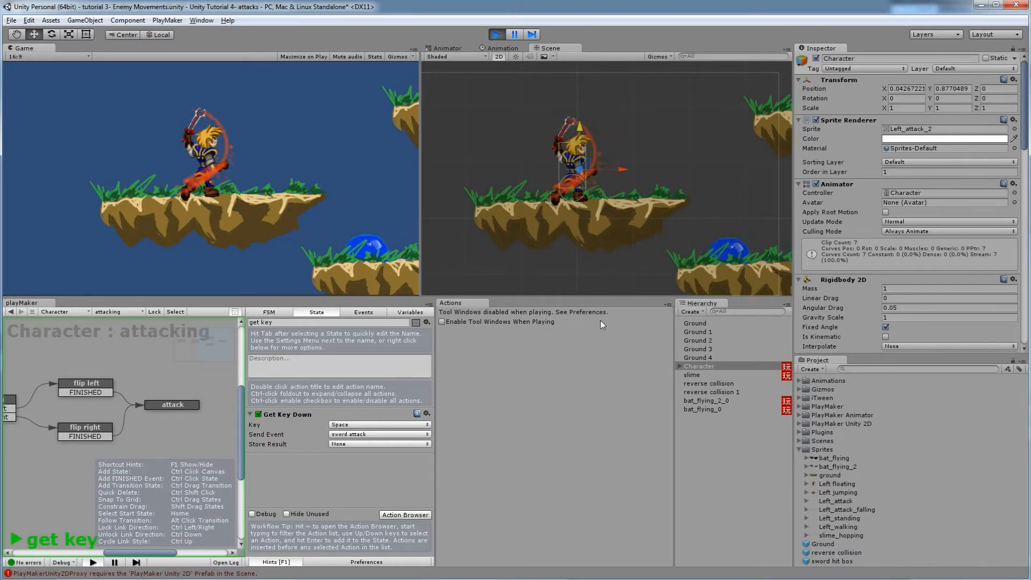
{"action": "key", "text": "space"}
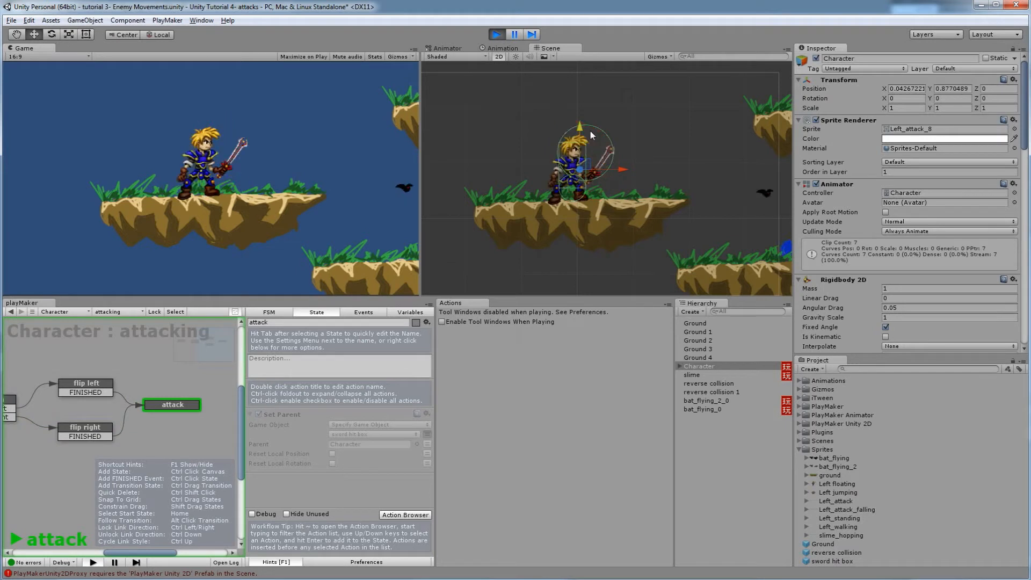
{"action": "key", "text": "Left"}
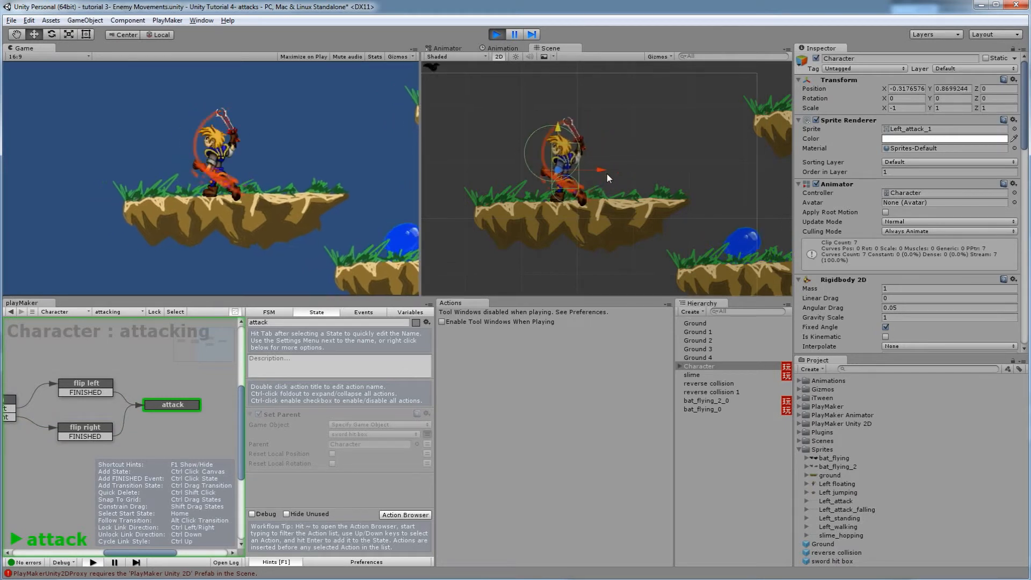
{"action": "key", "text": "Right"}
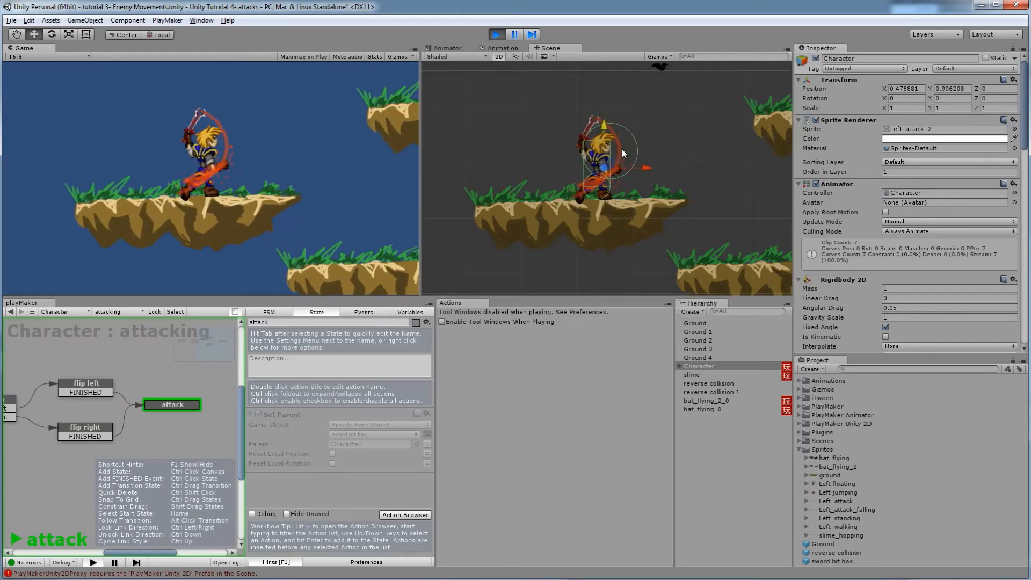
{"action": "key", "text": "Left"}
{"action": "key", "text": "Right"}
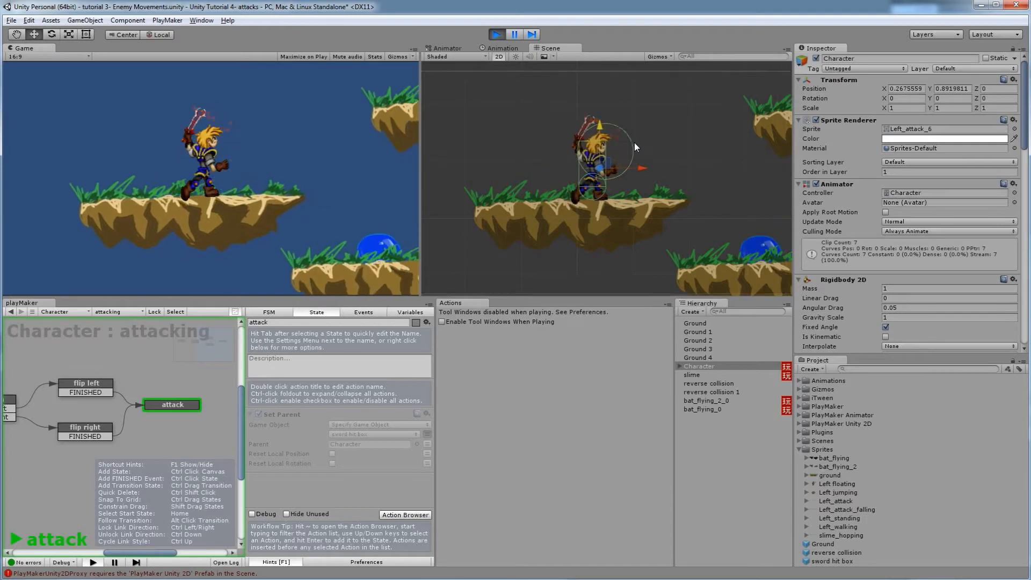
{"action": "key", "text": "Left"}
{"action": "key", "text": "Right"}
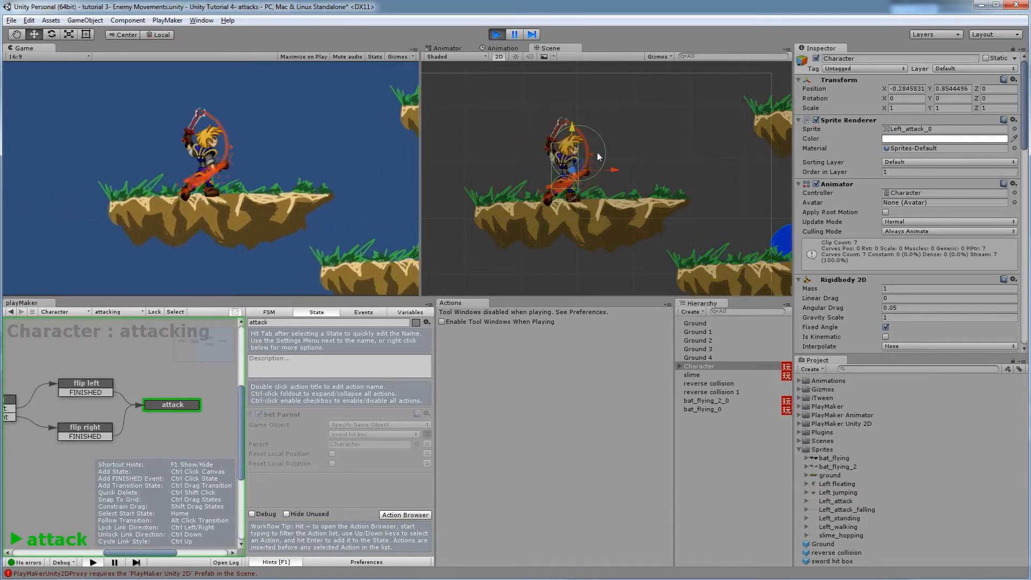
{"action": "key", "text": "Left"}
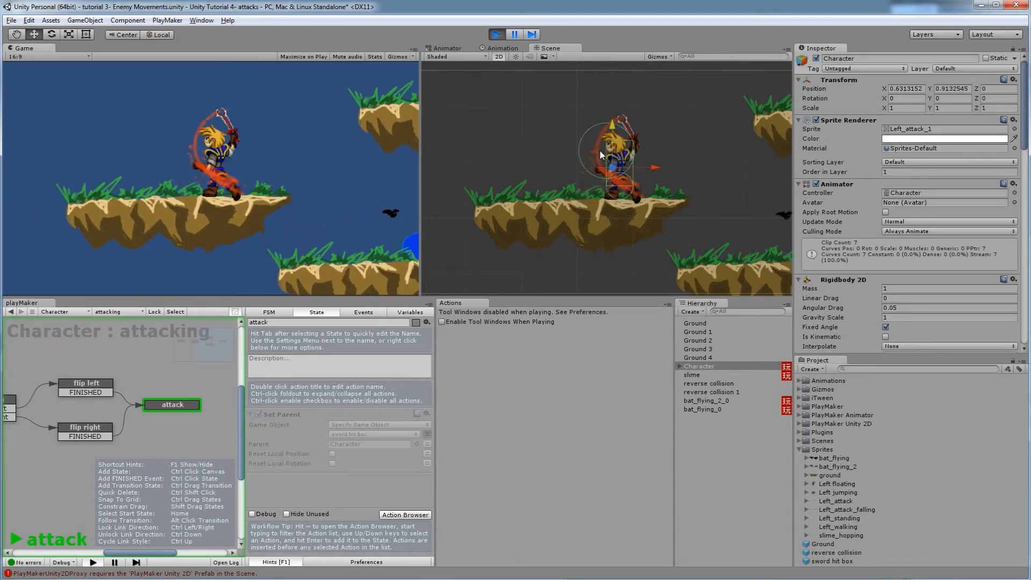
{"action": "key", "text": "Right"}
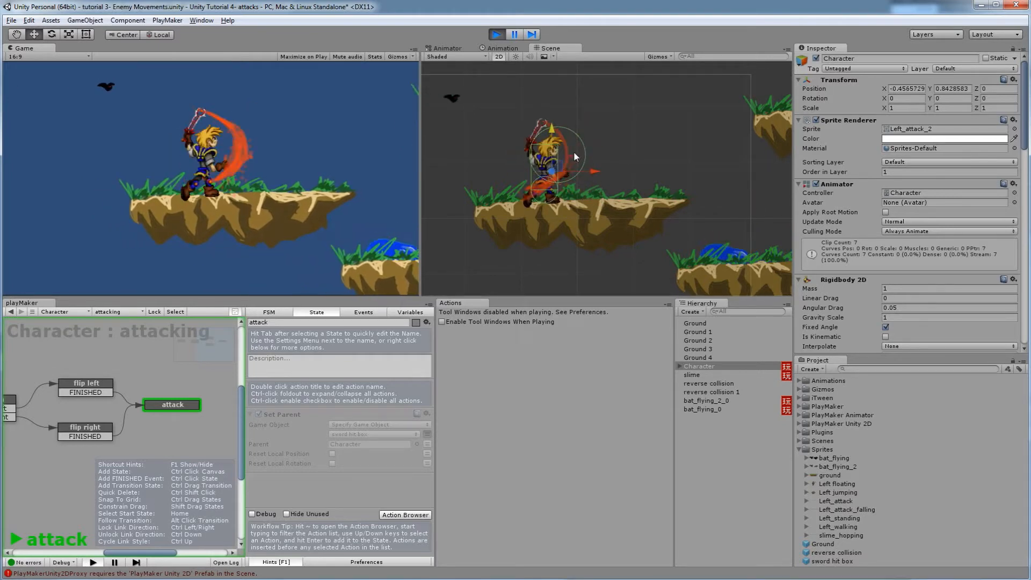
{"action": "key", "text": "space"}
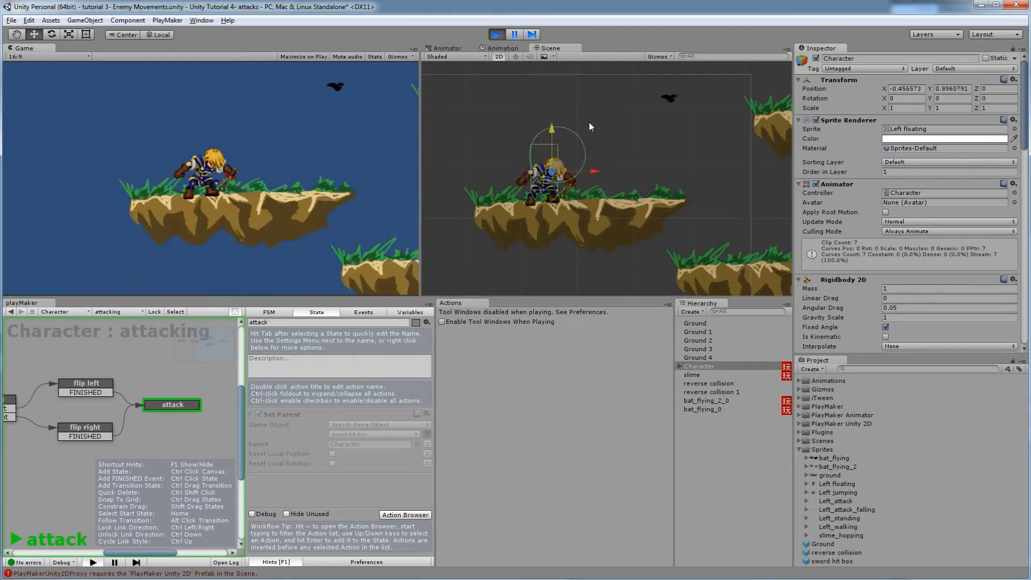
{"action": "key", "text": "Right"}
{"action": "key", "text": "Left"}
{"action": "key", "text": "Right"}
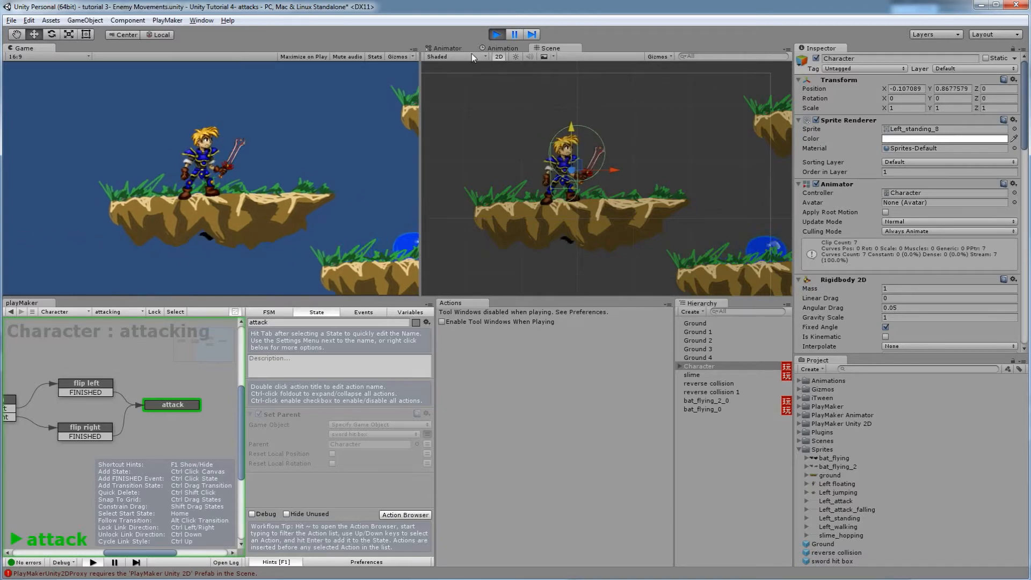
{"action": "key", "text": "ctrl+p"}
Add a Set Animator Trigger action to the attack state after Set Parent.
{"action": "middle_click_drag", "start_coordinate": [215, 422], "coordinate": [50, 420]}
{"action": "left_click", "coordinate": [185, 403]}
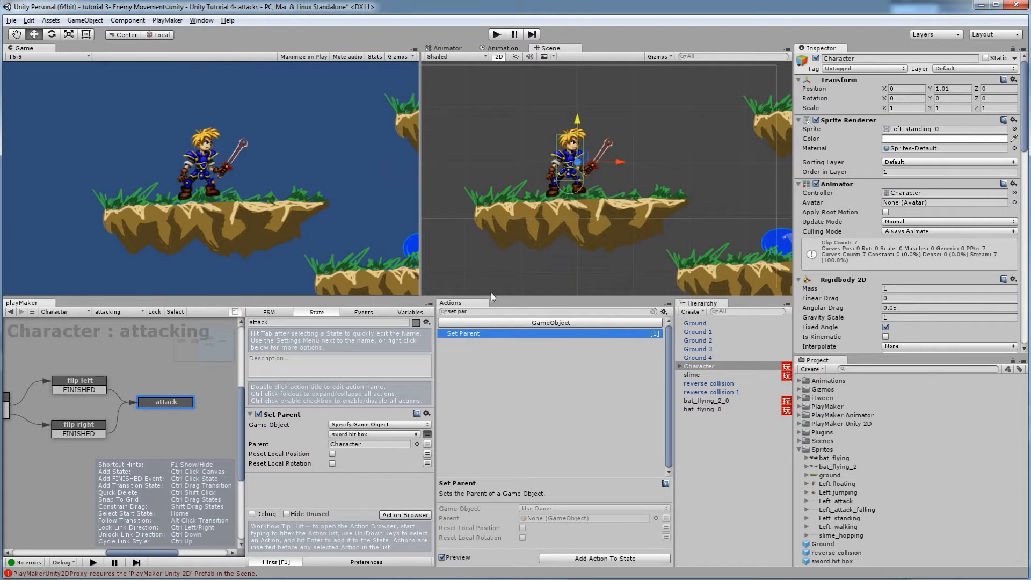
{"action": "left_click_drag", "start_coordinate": [499, 313], "coordinate": [449, 311]}
{"action": "type", "text": "set an"}
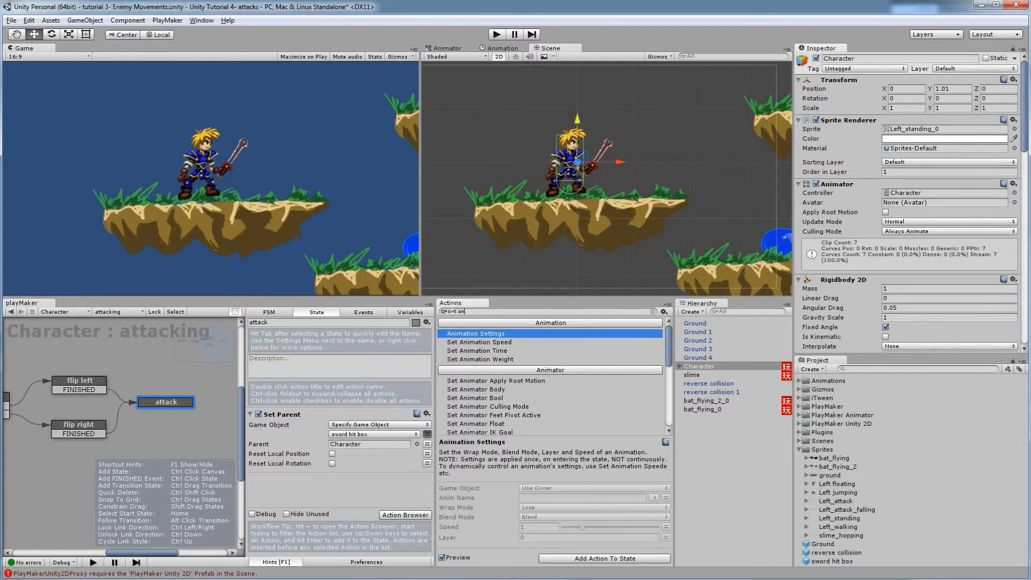
{"action": "scroll", "coordinate": [489, 425], "scroll_direction": "down", "scroll_amount": 3}
{"action": "scroll", "coordinate": [492, 426], "scroll_direction": "down", "scroll_amount": 2}
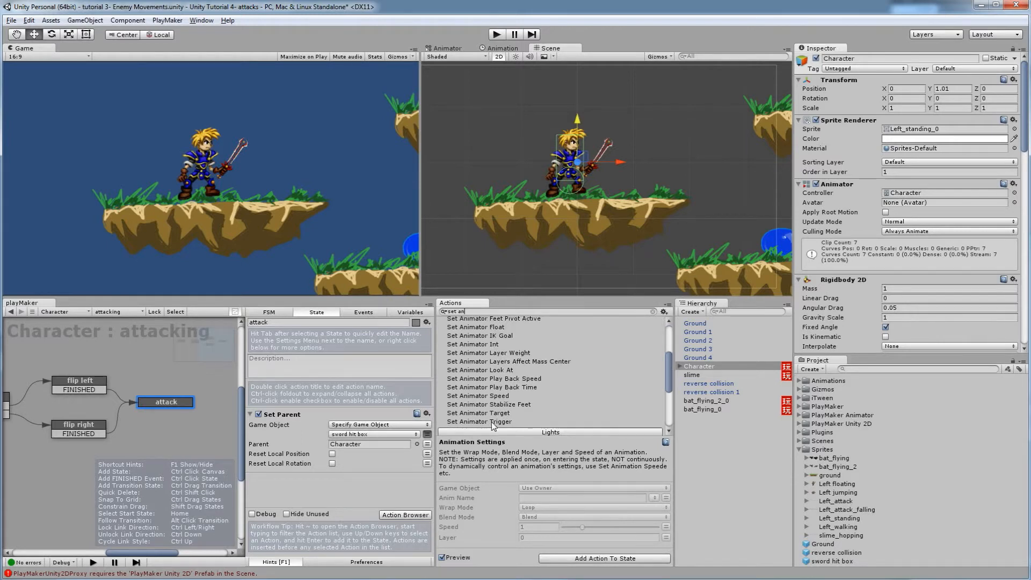
{"action": "left_click", "coordinate": [478, 421]}
{"action": "double_click", "coordinate": [478, 422]}
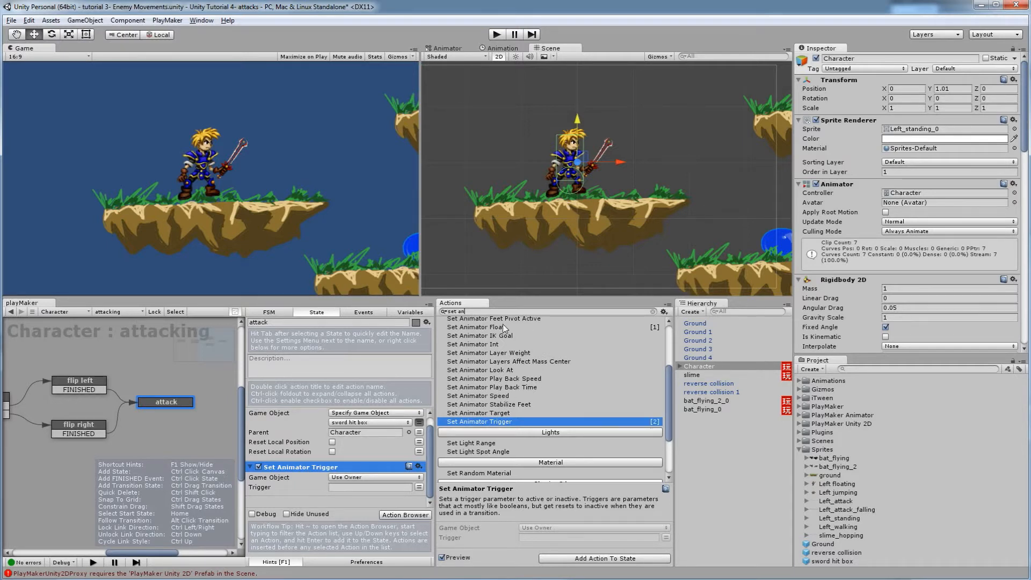
Add a Set Animator Bool action to the attack state and place it below Set Animator Trigger.
{"action": "scroll", "coordinate": [491, 370], "scroll_direction": "up", "scroll_amount": 2}
{"action": "left_click", "coordinate": [491, 334]}
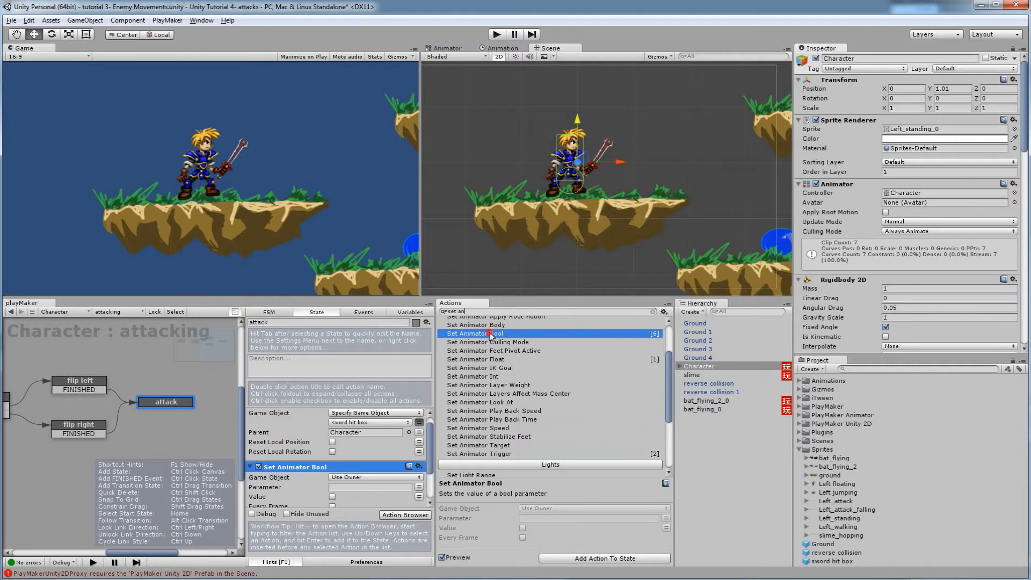
{"action": "scroll", "coordinate": [344, 457], "scroll_direction": "down", "scroll_amount": 3}
{"action": "left_click_drag", "start_coordinate": [323, 413], "coordinate": [327, 502]}
{"action": "scroll", "coordinate": [327, 467], "scroll_direction": "up", "scroll_amount": 3}
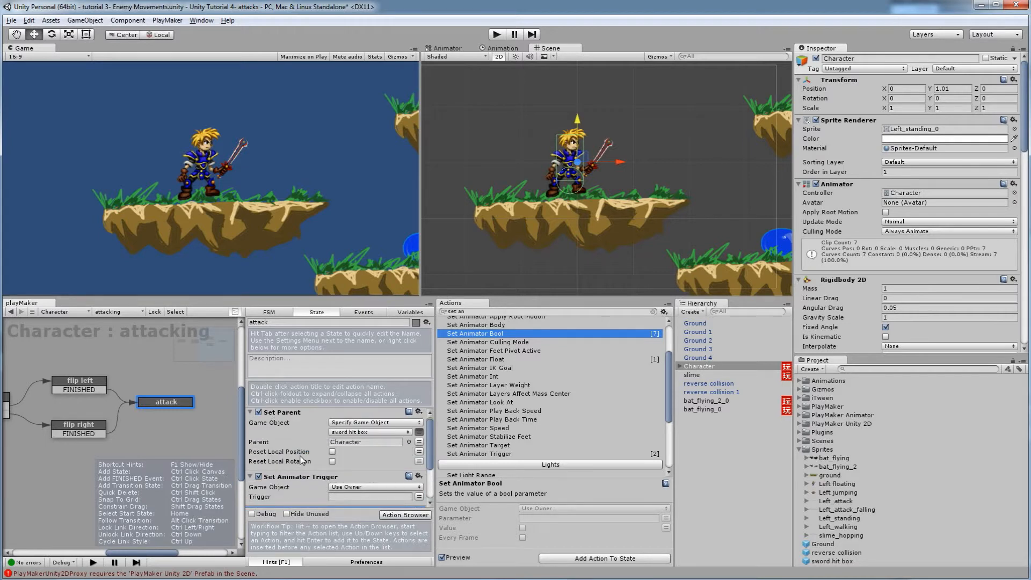
Name the Set Animator Trigger's trigger attack and the Set Animator Bool's parameter floating.
{"action": "scroll", "coordinate": [295, 484], "scroll_direction": "down", "scroll_amount": 1}
{"action": "left_click", "coordinate": [344, 464]}
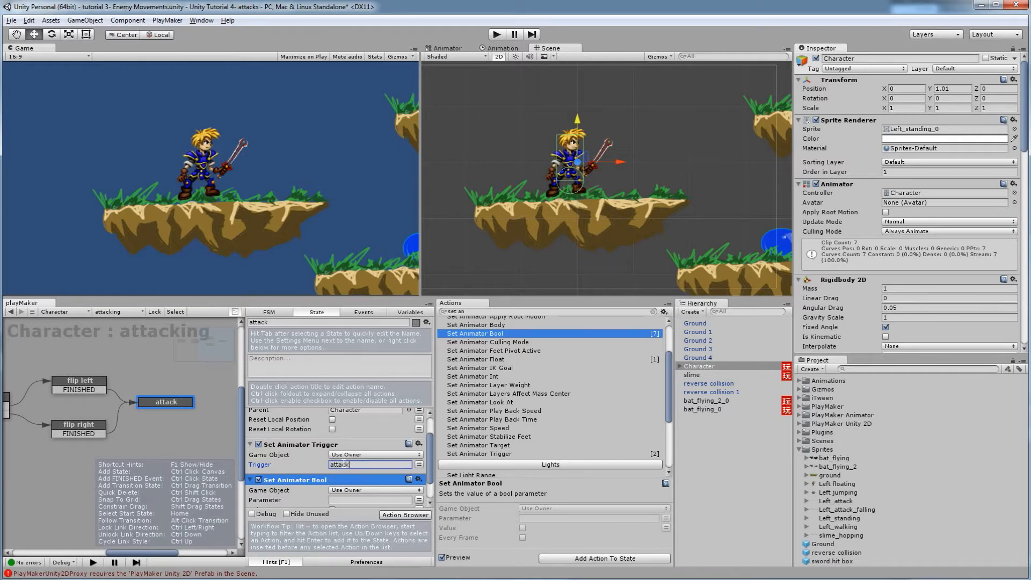
{"action": "left_click", "coordinate": [364, 499]}
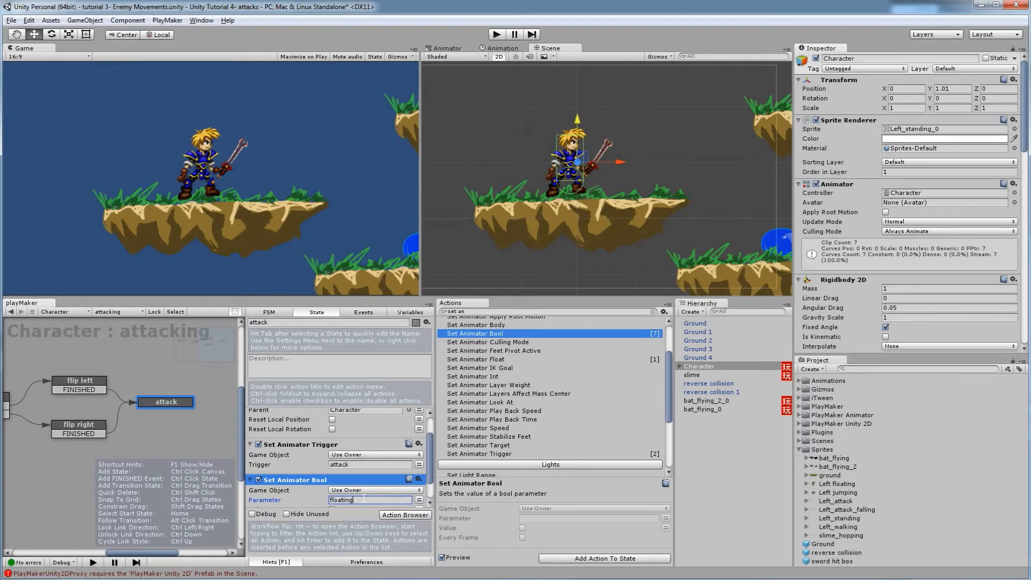
{"action": "scroll", "coordinate": [347, 429], "scroll_direction": "down", "scroll_amount": 2}
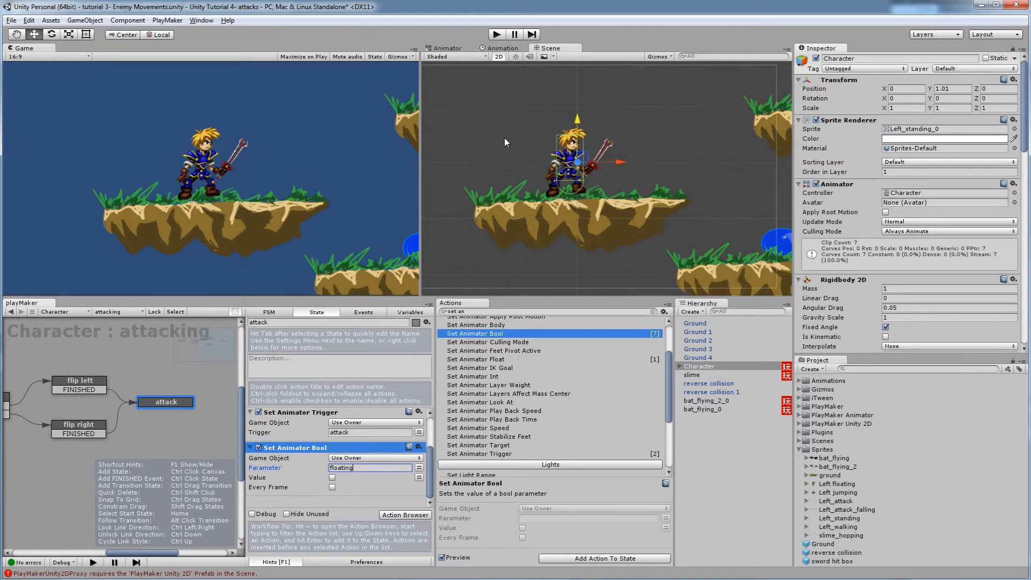
Add a Wait action to the attack state with a time of 0.25 and FINISHED as its finish event.
{"action": "left_click", "coordinate": [393, 515]}
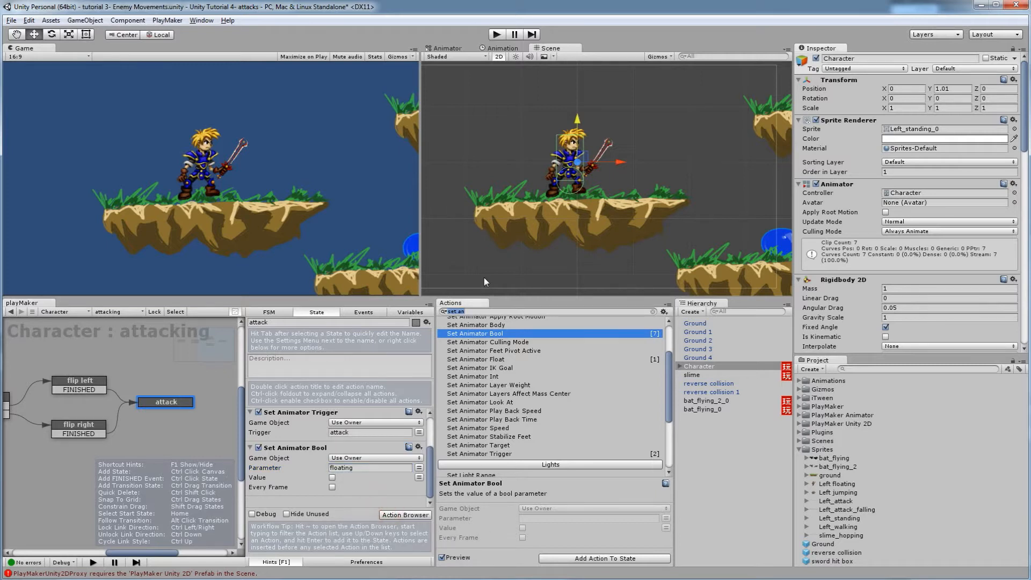
{"action": "type", "text": "ait"}
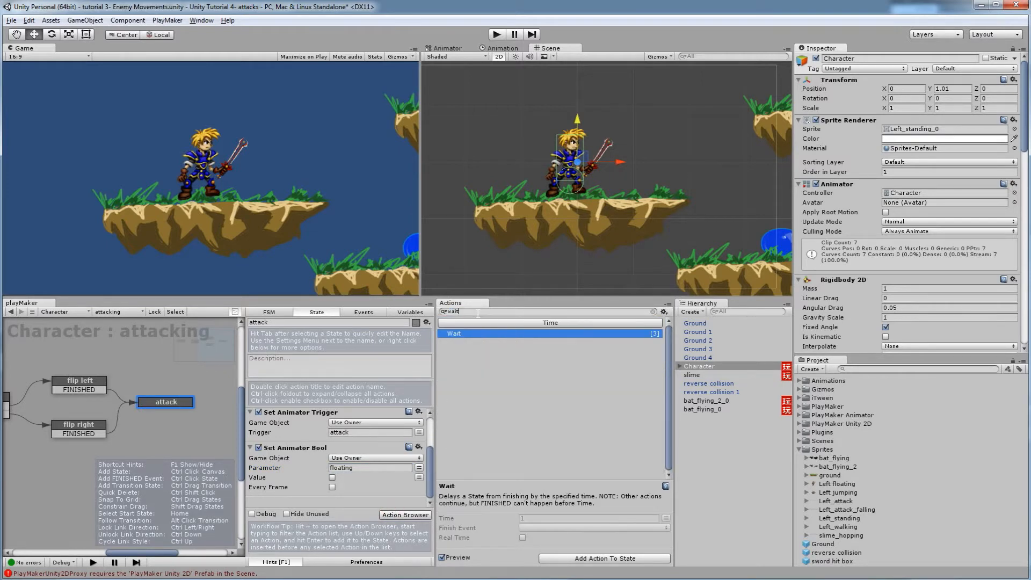
{"action": "key", "text": "Return"}
{"action": "left_click", "coordinate": [329, 468]}
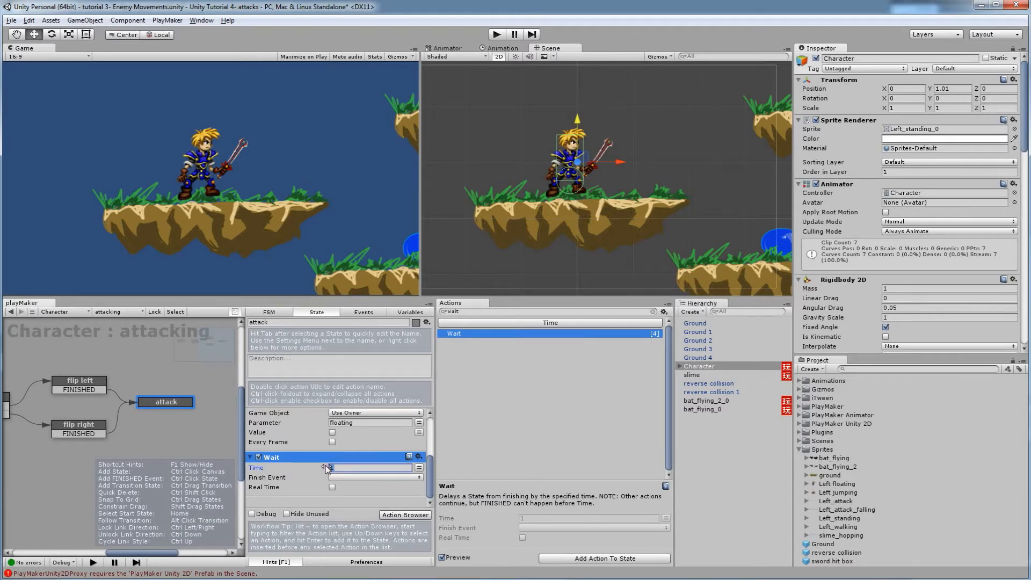
{"action": "type", "text": "0.25"}
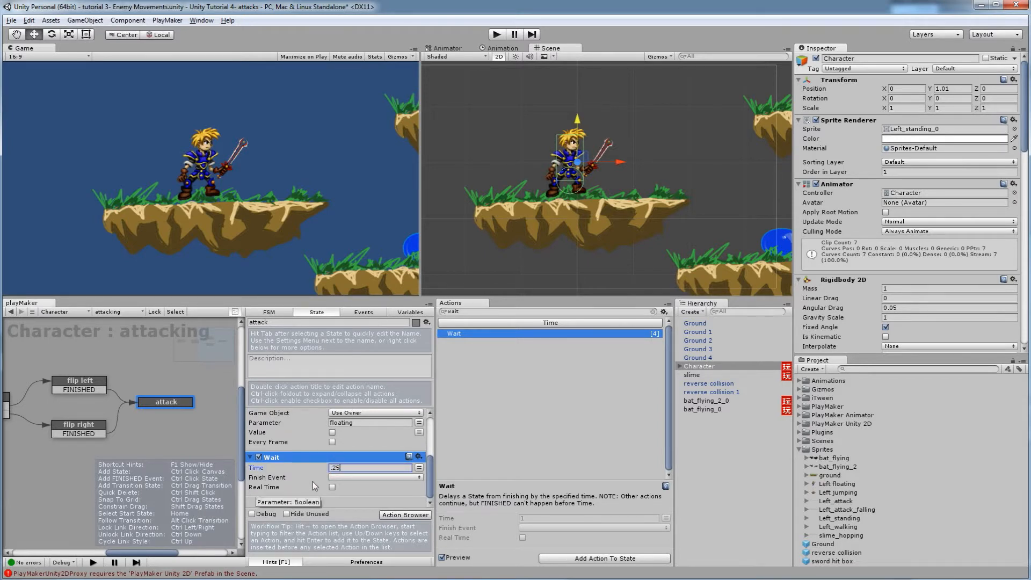
{"action": "left_click", "coordinate": [346, 478]}
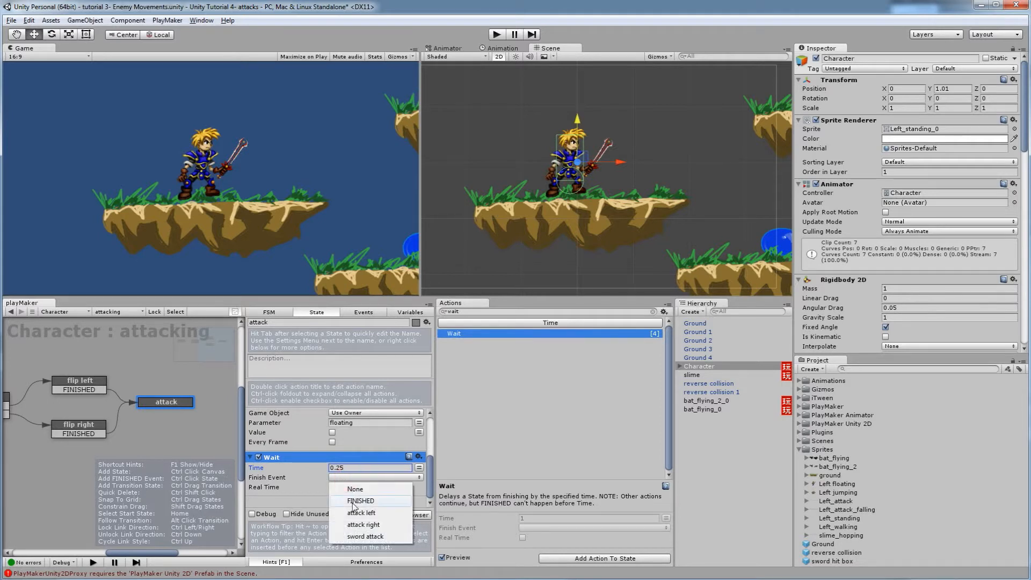
{"action": "left_click", "coordinate": [353, 503]}
Add a FINISHED transition to the attack state.
{"action": "right_click", "coordinate": [171, 407]}
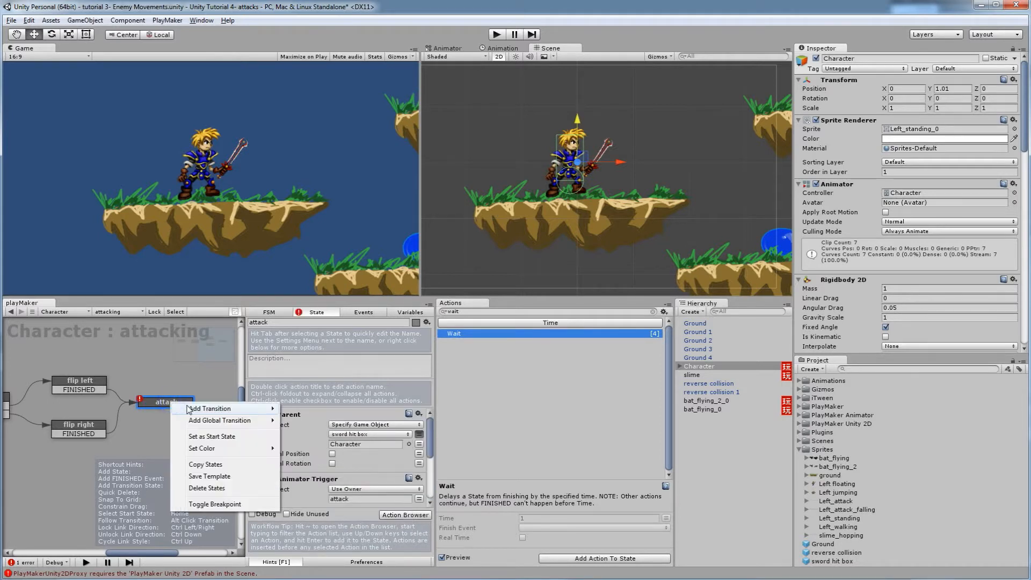
{"action": "mouse_move", "coordinate": [249, 407]}
{"action": "left_click", "coordinate": [168, 408]}
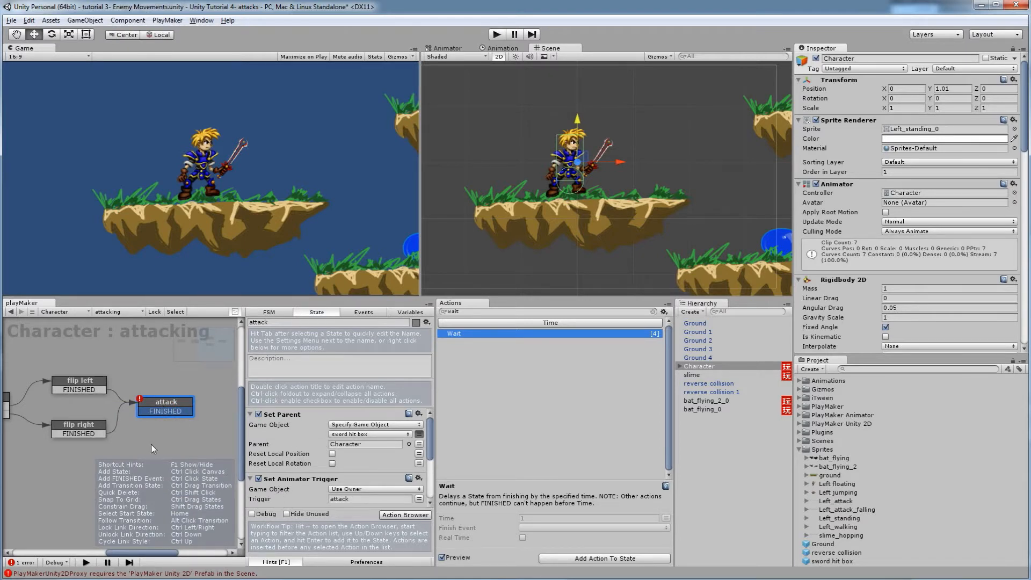
Add a new state to the attacking FSM in the empty area below flip right.
{"action": "middle_click_drag", "start_coordinate": [152, 444], "coordinate": [175, 424]}
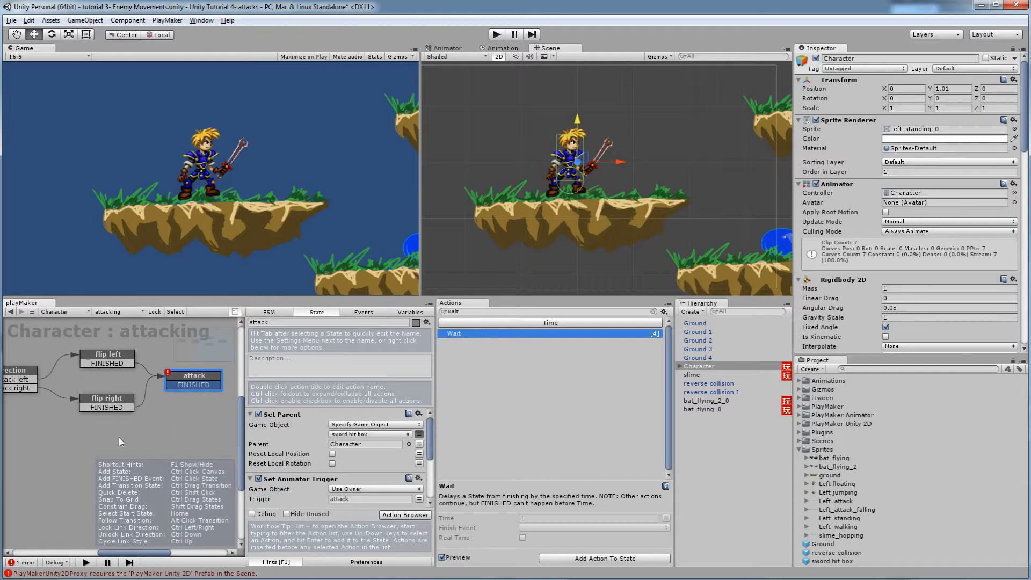
{"action": "middle_click_drag", "start_coordinate": [117, 438], "coordinate": [124, 417]}
{"action": "right_click", "coordinate": [105, 429]}
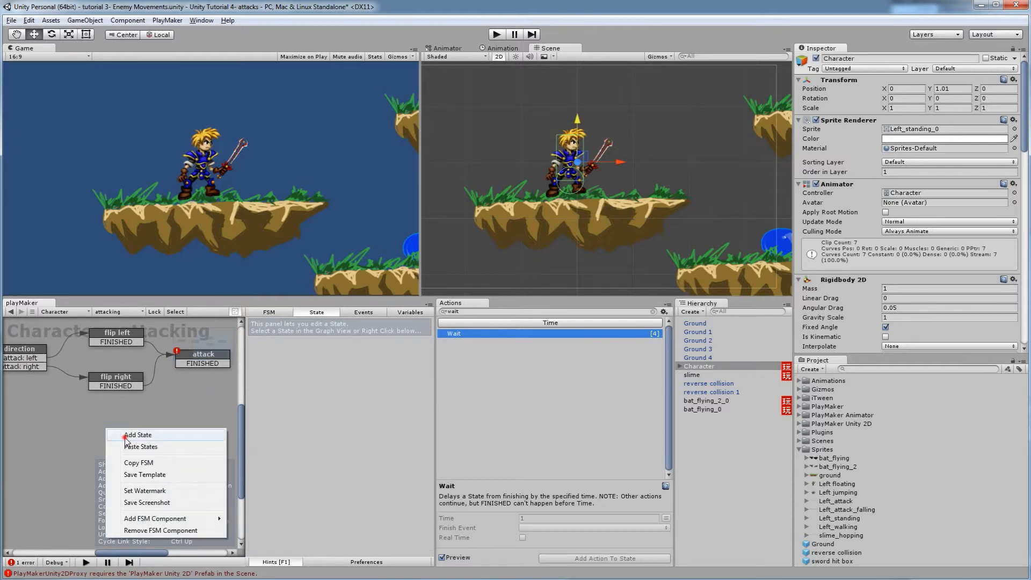
{"action": "left_click", "coordinate": [124, 434]}
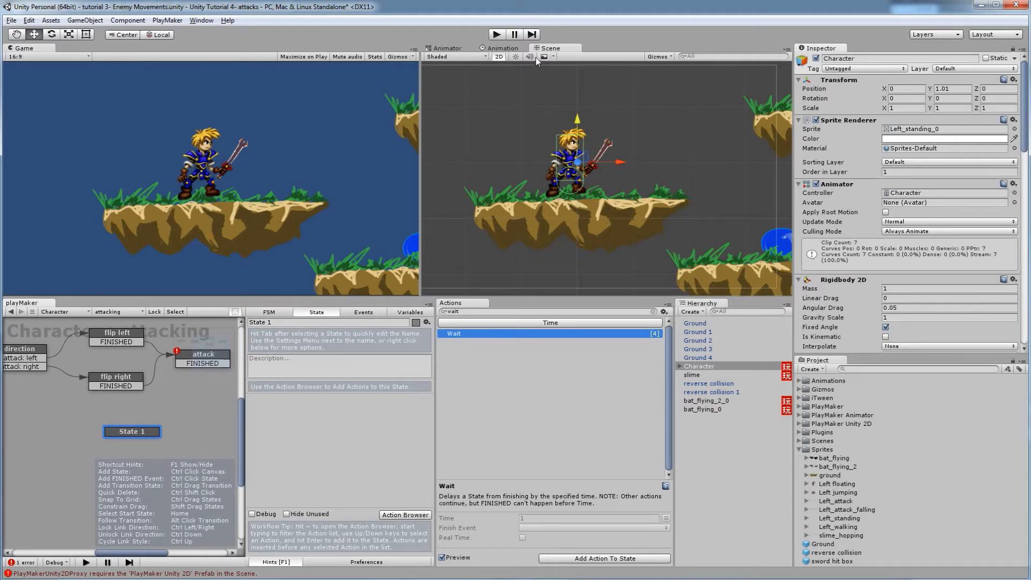
Make Idle the default state of the character's animator controller.
{"action": "left_click", "coordinate": [447, 49]}
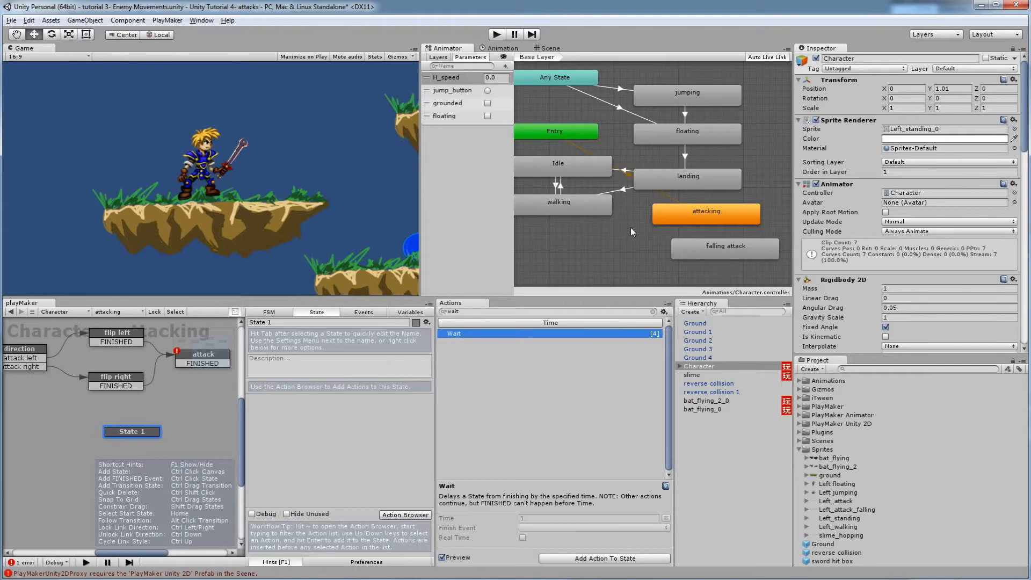
{"action": "right_click", "coordinate": [689, 214]}
{"action": "right_click", "coordinate": [561, 161]}
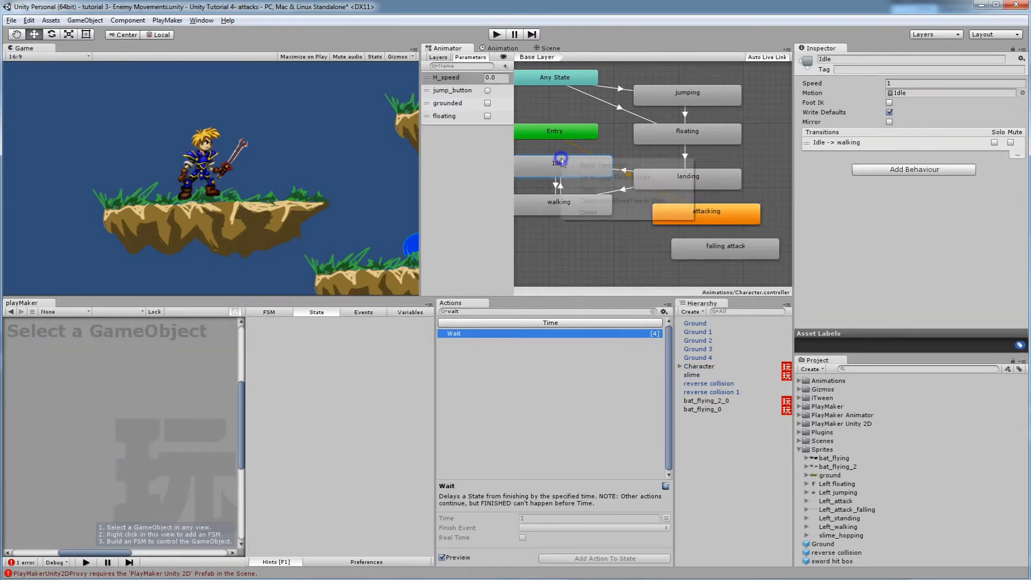
{"action": "left_click", "coordinate": [591, 178]}
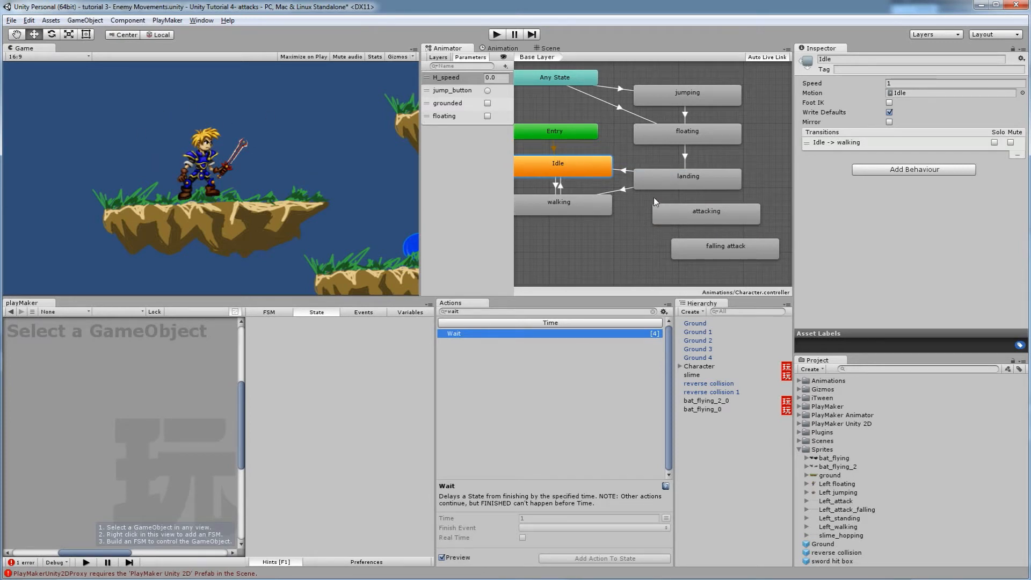
Move the attacking state above the jumping state and add a transition to it from Any State.
{"action": "middle_click_drag", "start_coordinate": [670, 185], "coordinate": [701, 206]}
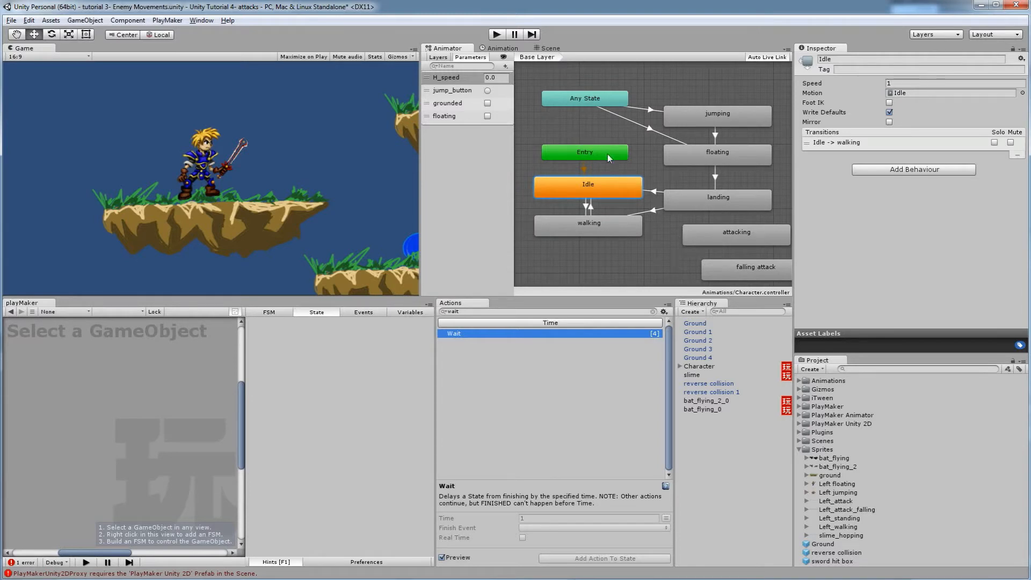
{"action": "middle_click_drag", "start_coordinate": [726, 273], "coordinate": [689, 256]}
{"action": "middle_click_drag", "start_coordinate": [693, 197], "coordinate": [693, 229]}
{"action": "left_click_drag", "start_coordinate": [673, 250], "coordinate": [649, 89]}
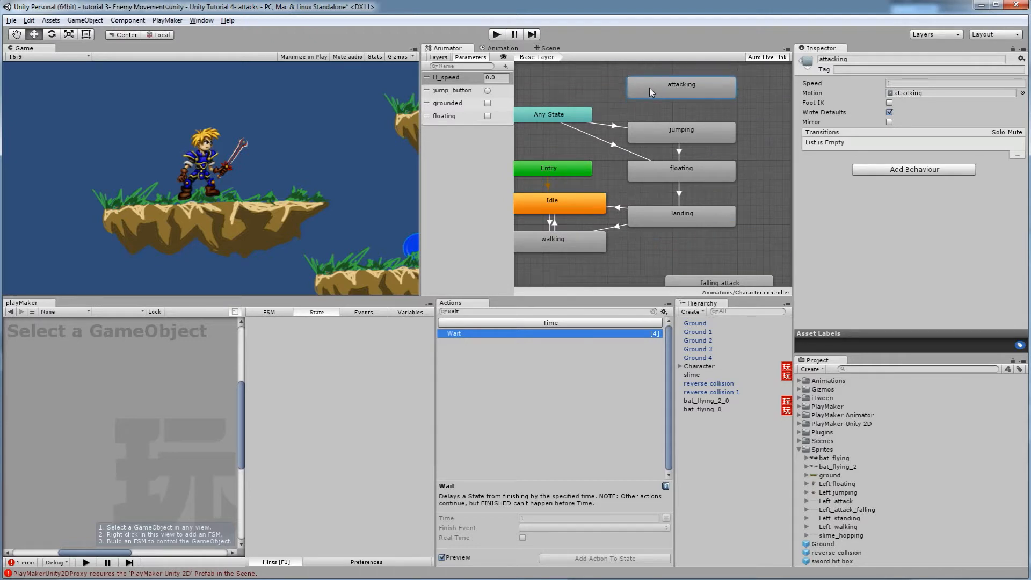
{"action": "left_click", "coordinate": [567, 117]}
{"action": "right_click", "coordinate": [570, 114]}
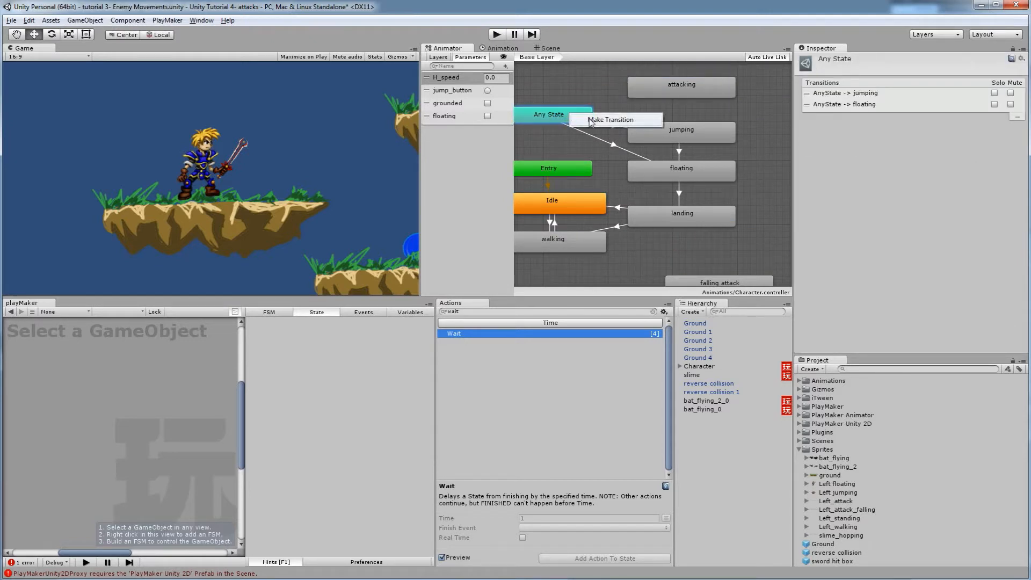
{"action": "left_click", "coordinate": [591, 120]}
{"action": "left_click", "coordinate": [647, 90]}
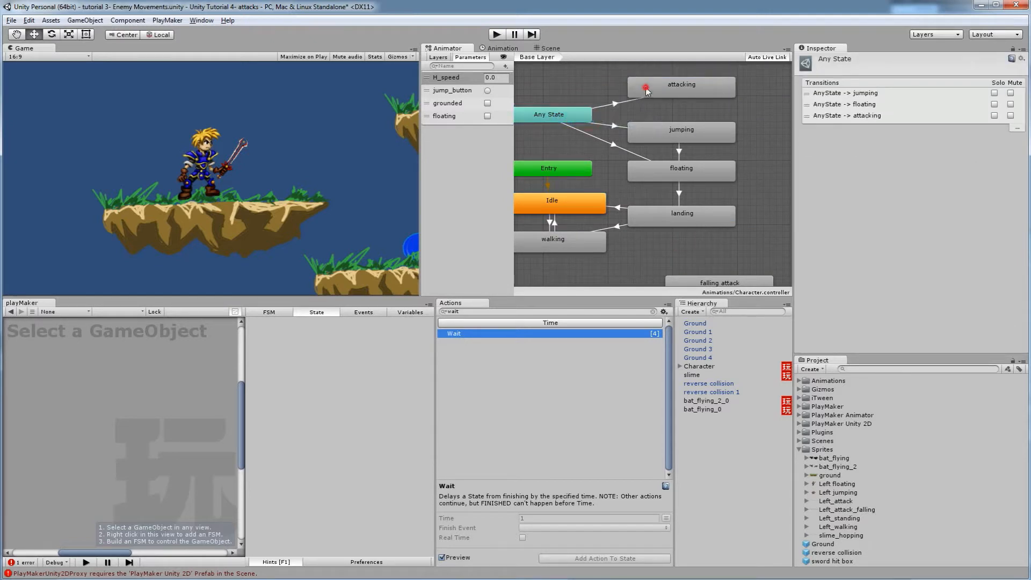
Add a trigger parameter named attack to the character's animator controller.
{"action": "left_click", "coordinate": [613, 104]}
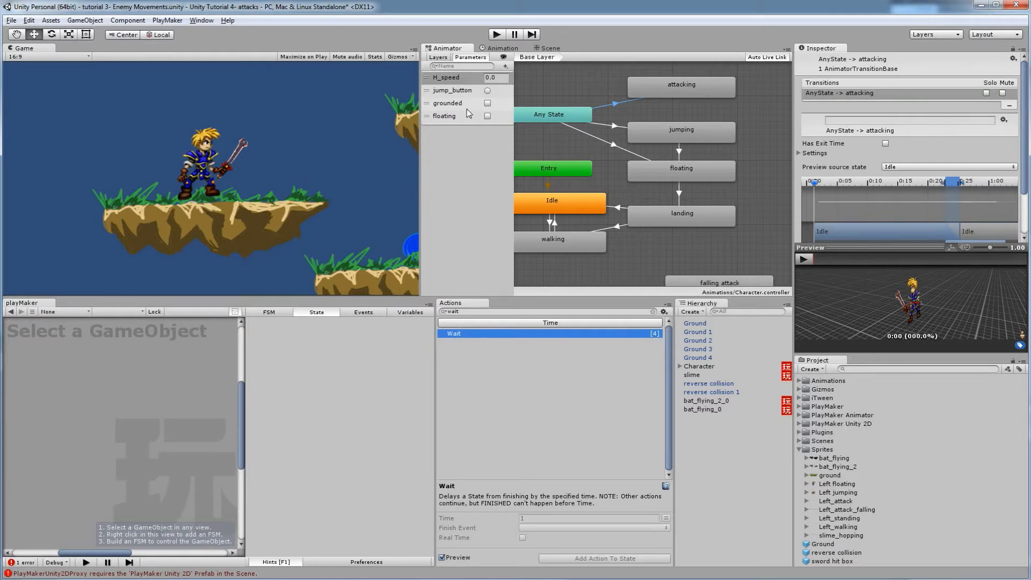
{"action": "left_click", "coordinate": [506, 65]}
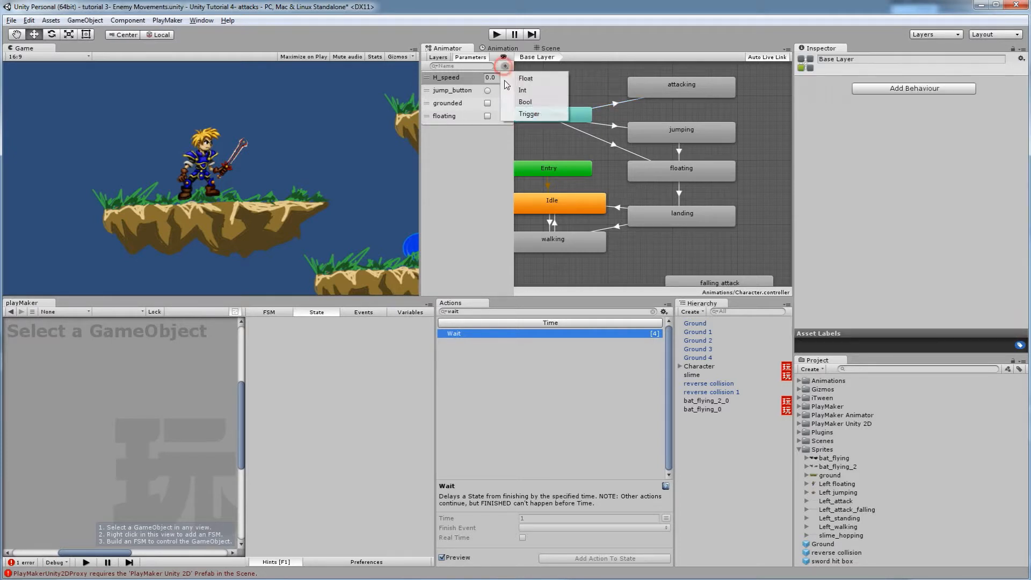
{"action": "left_click", "coordinate": [528, 114]}
{"action": "type", "text": "attack"}
{"action": "key", "text": "Return"}
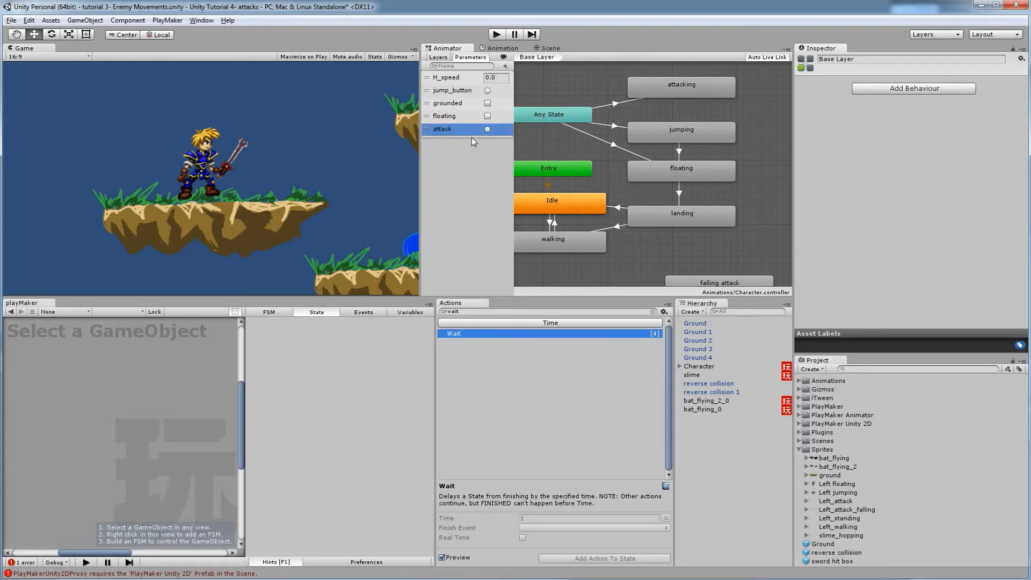
Add the attack trigger as a condition of the transition from Any State to attacking.
{"action": "left_click", "coordinate": [615, 103]}
{"action": "scroll", "coordinate": [913, 218], "scroll_direction": "down", "scroll_amount": 3}
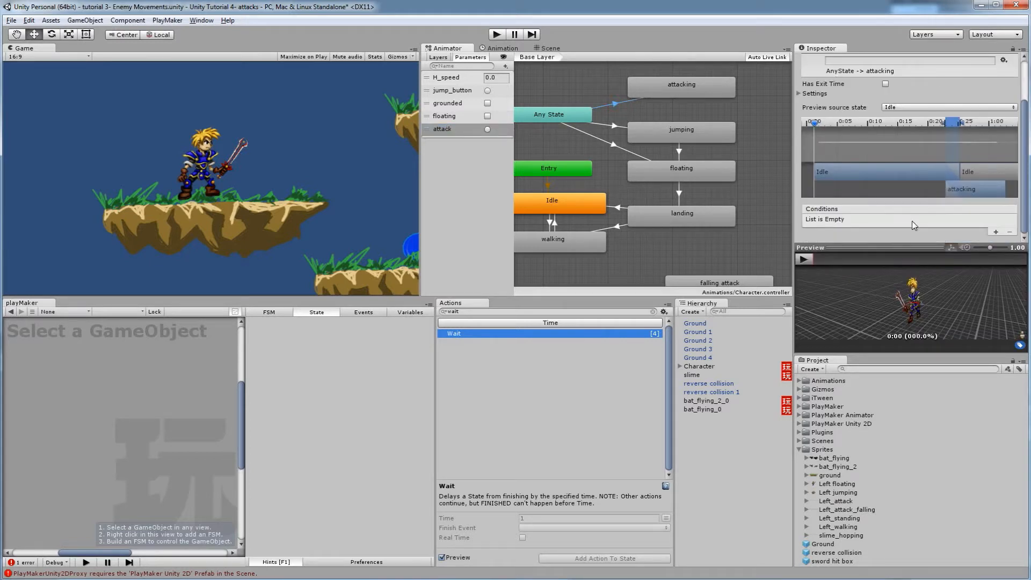
{"action": "left_click", "coordinate": [997, 232]}
{"action": "left_click", "coordinate": [908, 220]}
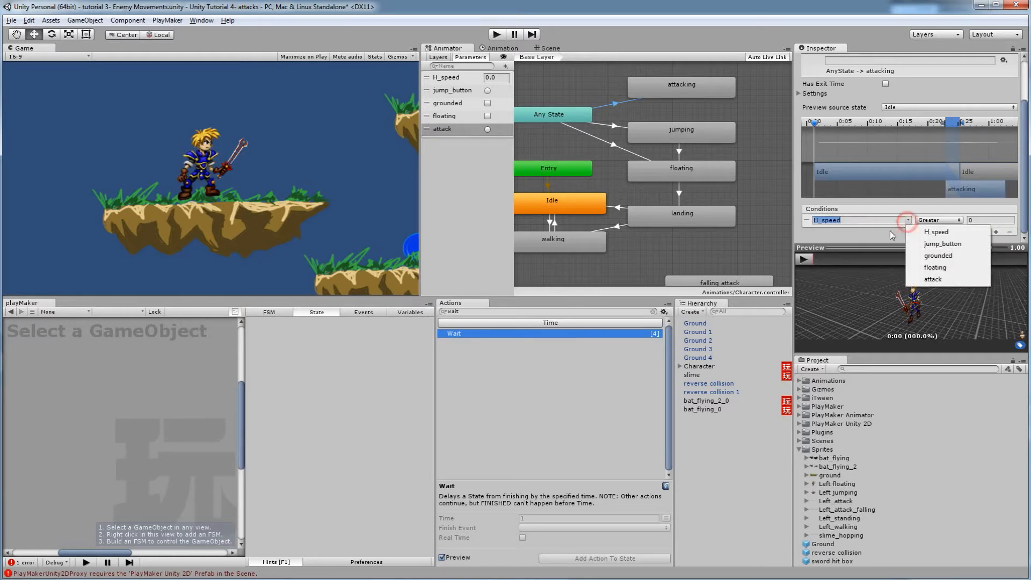
{"action": "left_click", "coordinate": [933, 280]}
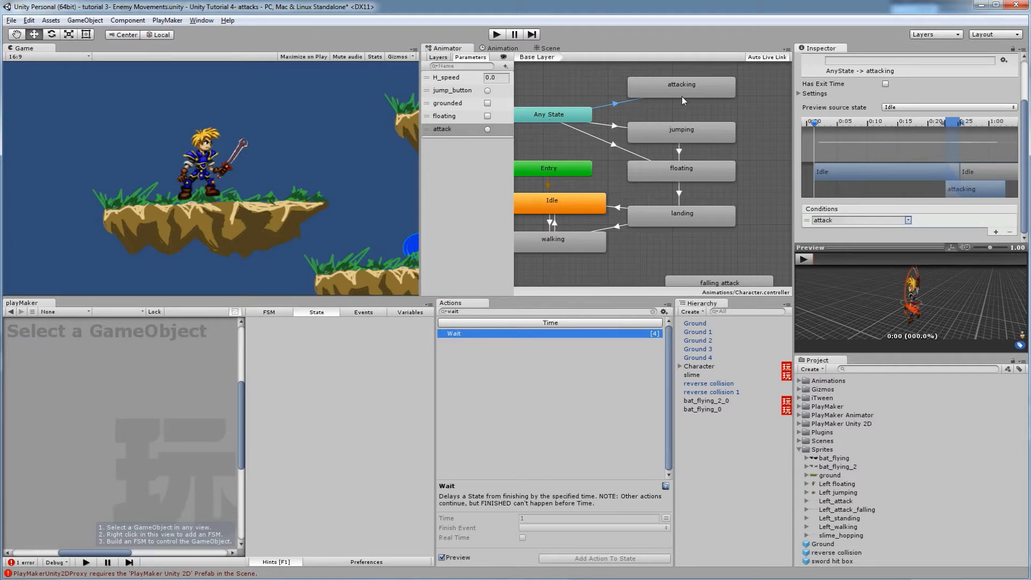
Set the transition duration of the Any State to attacking transition to 0.
{"action": "left_click", "coordinate": [799, 93]}
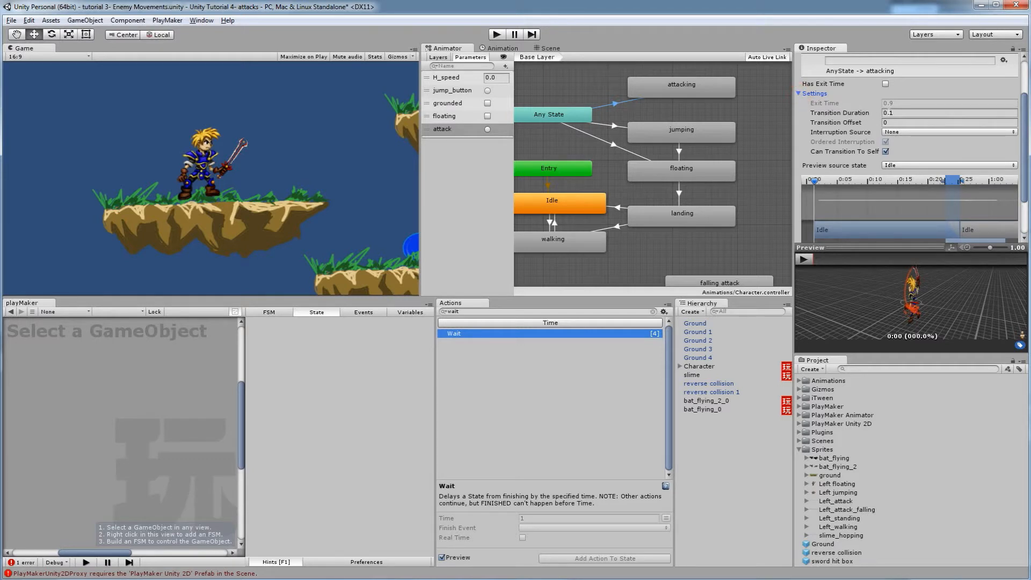
{"action": "left_click", "coordinate": [909, 115]}
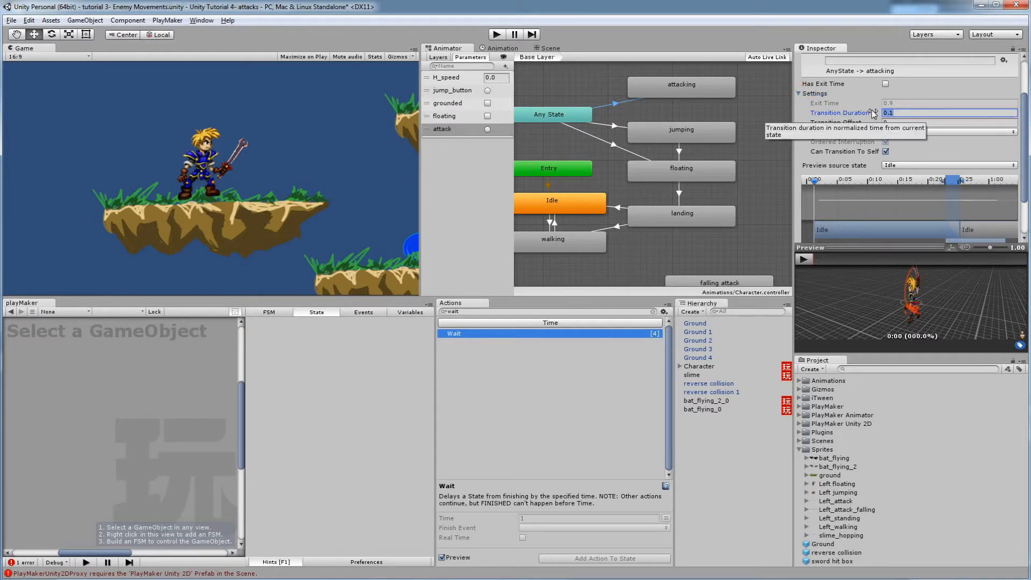
{"action": "type", "text": "0"}
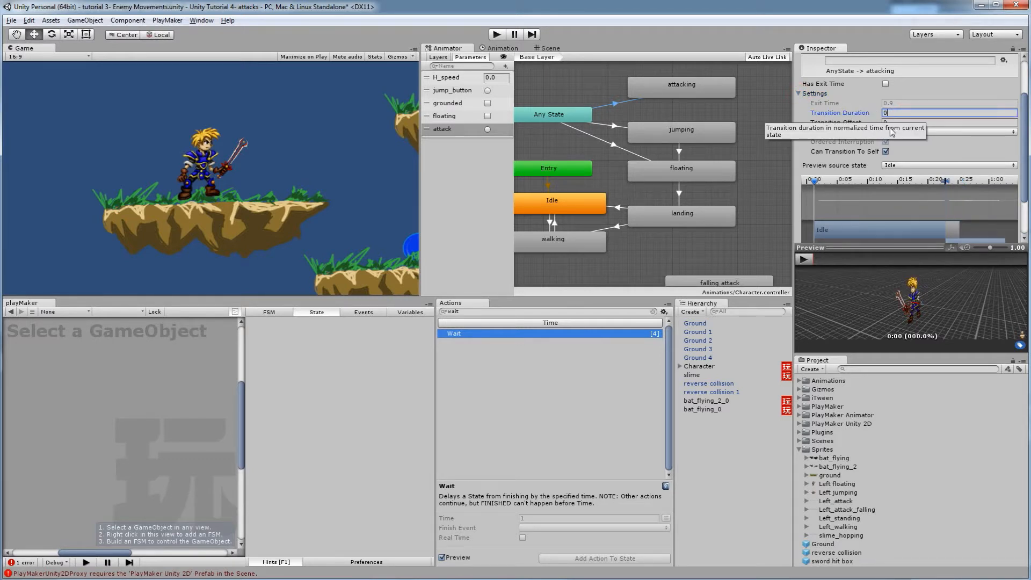
{"action": "left_click", "coordinate": [800, 94]}
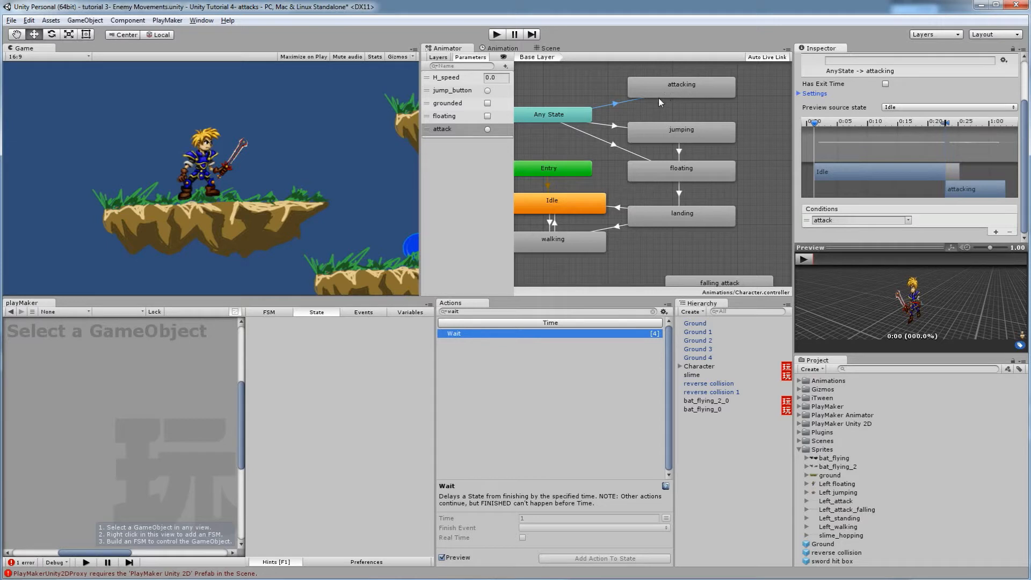
Move the attacking state to the empty area on the opposite side of Any State from jumping.
{"action": "scroll", "coordinate": [655, 101], "scroll_direction": "down", "scroll_amount": 1}
{"action": "scroll", "coordinate": [654, 101], "scroll_direction": "up", "scroll_amount": 1}
{"action": "middle_click_drag", "start_coordinate": [612, 139], "coordinate": [664, 142]}
{"action": "left_click_drag", "start_coordinate": [725, 86], "coordinate": [539, 90]}
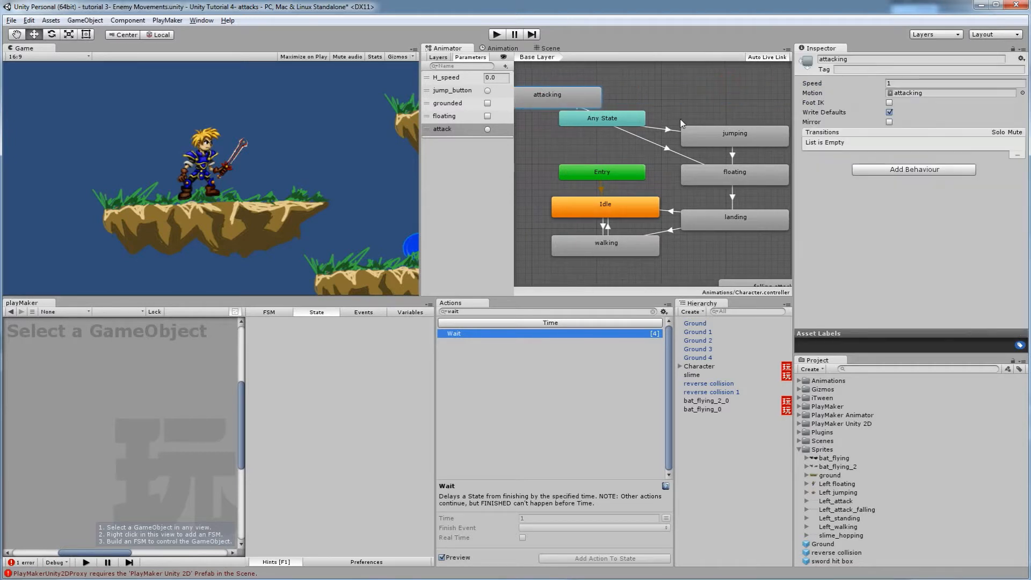
{"action": "middle_click_drag", "start_coordinate": [596, 119], "coordinate": [658, 122]}
{"action": "left_click_drag", "start_coordinate": [629, 99], "coordinate": [565, 158]}
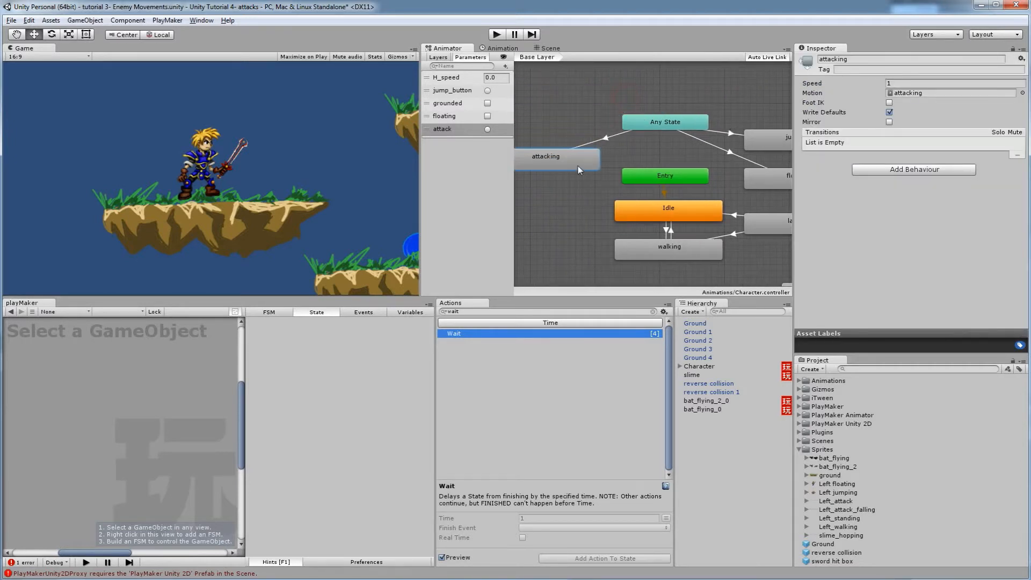
Add a transition from the attacking state back to Idle.
{"action": "middle_click_drag", "start_coordinate": [578, 166], "coordinate": [622, 163]}
{"action": "right_click", "coordinate": [610, 156]}
{"action": "left_click", "coordinate": [631, 162]}
{"action": "left_click", "coordinate": [672, 213]}
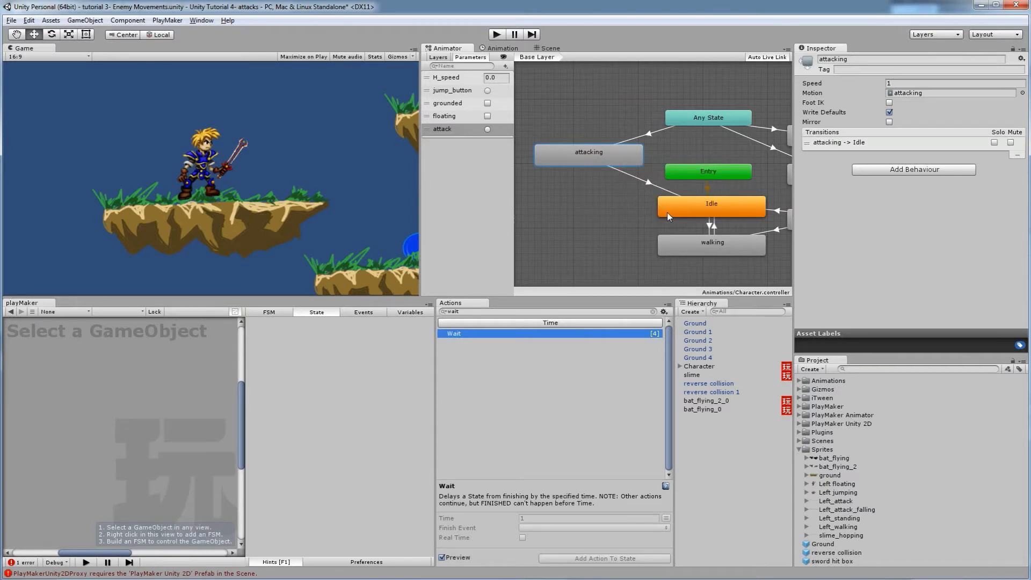
Check the exit time and transition duration settings of the attacking to Idle transition.
{"action": "left_click", "coordinate": [643, 182]}
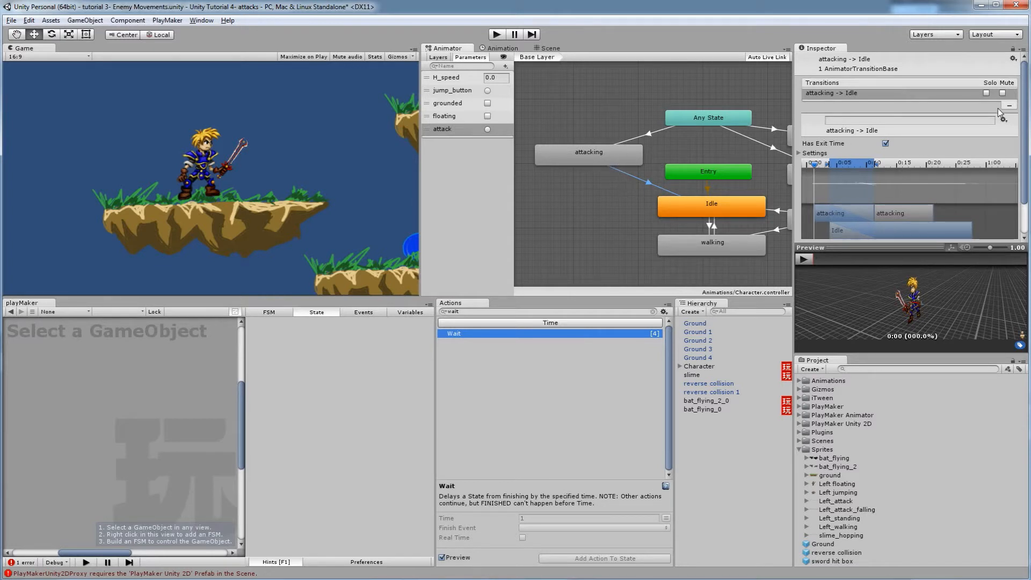
{"action": "scroll", "coordinate": [897, 113], "scroll_direction": "down", "scroll_amount": 3}
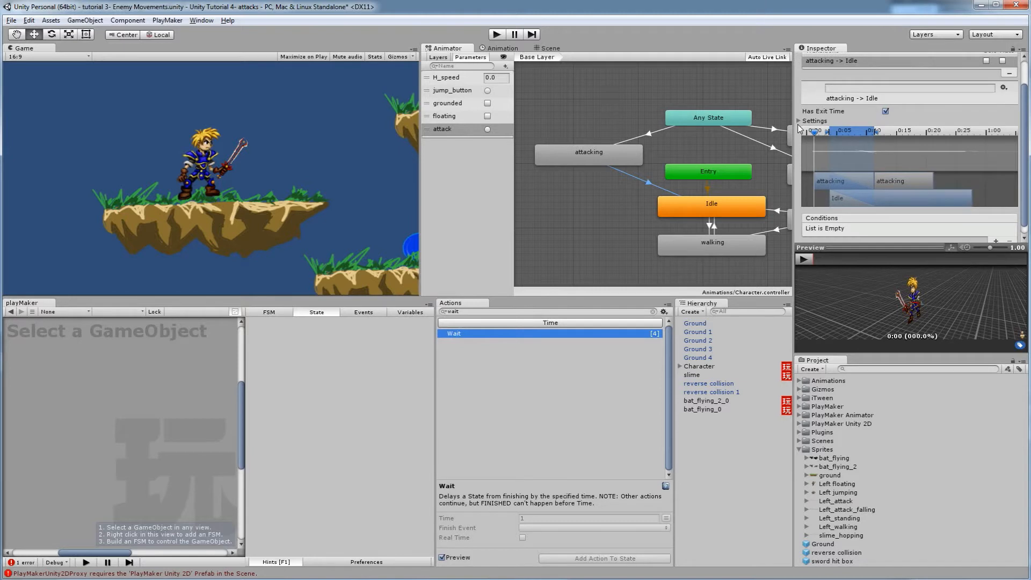
{"action": "left_click", "coordinate": [805, 120]}
{"action": "left_click", "coordinate": [907, 140]}
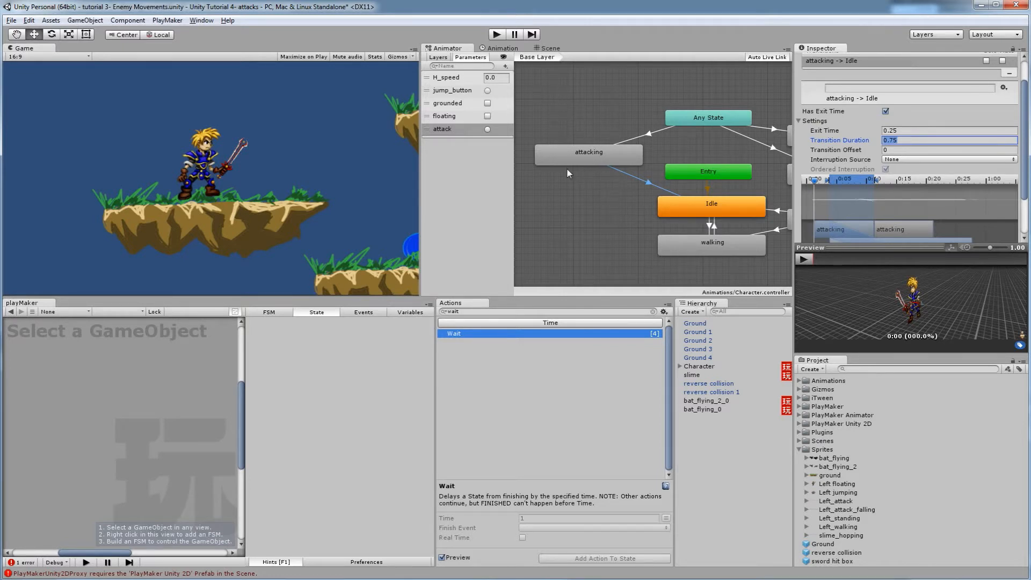
Move the falling attack state next to the attacking state and stack the two, with falling attack underneath.
{"action": "middle_click_drag", "start_coordinate": [608, 208], "coordinate": [595, 143]}
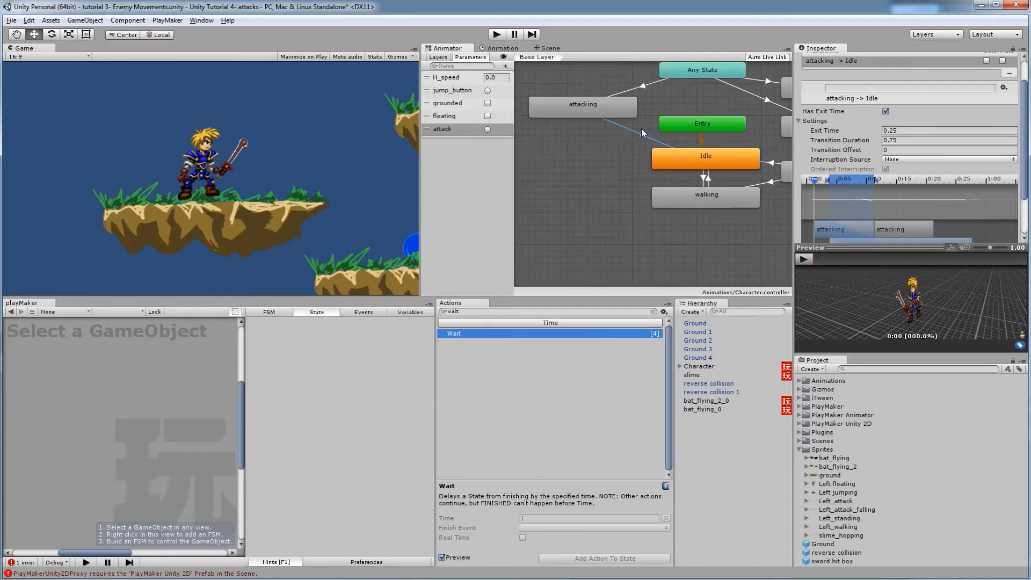
{"action": "middle_click_drag", "start_coordinate": [696, 76], "coordinate": [676, 122]}
{"action": "scroll", "coordinate": [643, 172], "scroll_direction": "down", "scroll_amount": 1}
{"action": "scroll", "coordinate": [643, 173], "scroll_direction": "up", "scroll_amount": 1}
{"action": "middle_click_drag", "start_coordinate": [680, 178], "coordinate": [599, 187]}
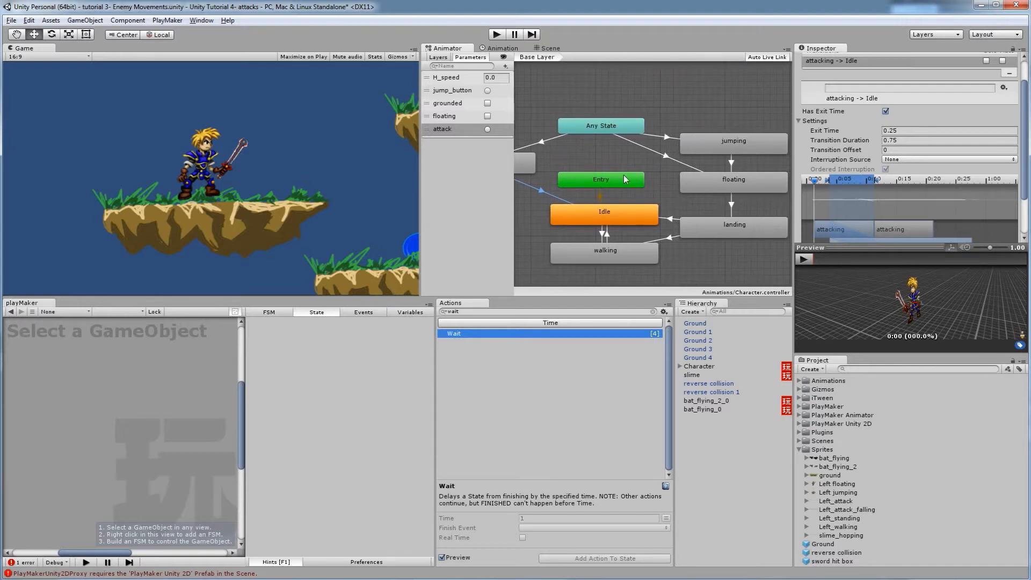
{"action": "middle_click_drag", "start_coordinate": [682, 174], "coordinate": [714, 159]}
{"action": "middle_click_drag", "start_coordinate": [639, 199], "coordinate": [600, 171]}
{"action": "left_click_drag", "start_coordinate": [752, 261], "coordinate": [566, 245]}
{"action": "middle_click_drag", "start_coordinate": [586, 250], "coordinate": [686, 269]}
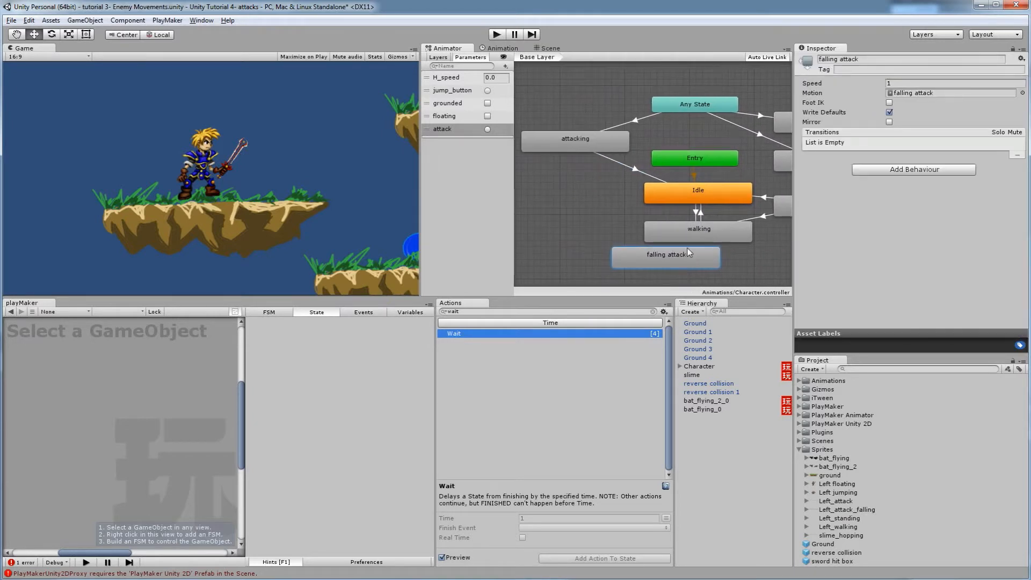
{"action": "left_click_drag", "start_coordinate": [690, 261], "coordinate": [601, 98]}
{"action": "mouse_move", "coordinate": [597, 141]}
{"action": "left_mouse_down"}
{"action": "mouse_move", "coordinate": [596, 106]}
{"action": "mouse_move", "coordinate": [607, 156]}
{"action": "mouse_move", "coordinate": [600, 150]}
{"action": "left_mouse_up"}
Add a transition from Any State to the falling attack state.
{"action": "right_click", "coordinate": [666, 103]}
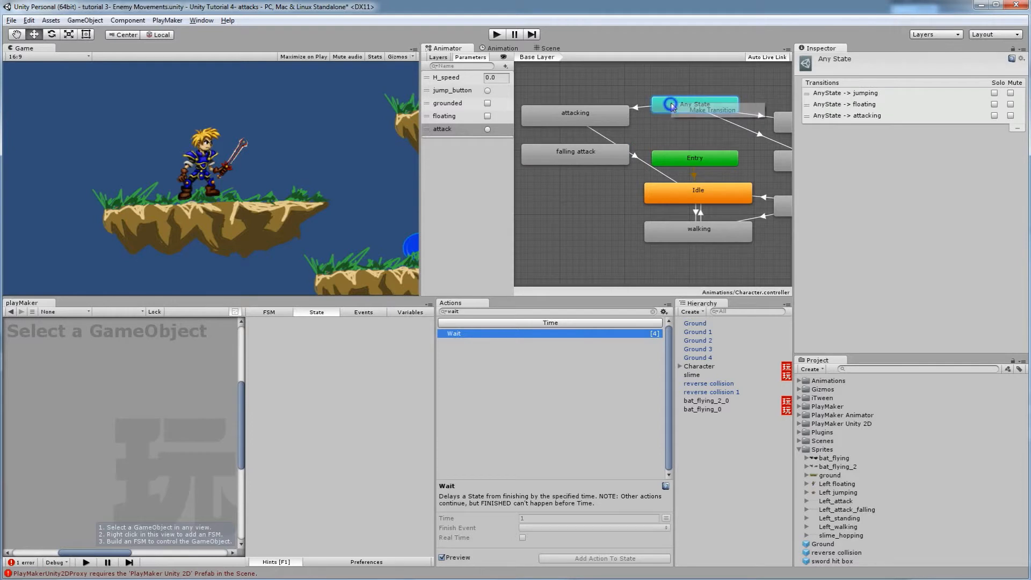
{"action": "left_click", "coordinate": [690, 108]}
{"action": "left_click", "coordinate": [616, 155]}
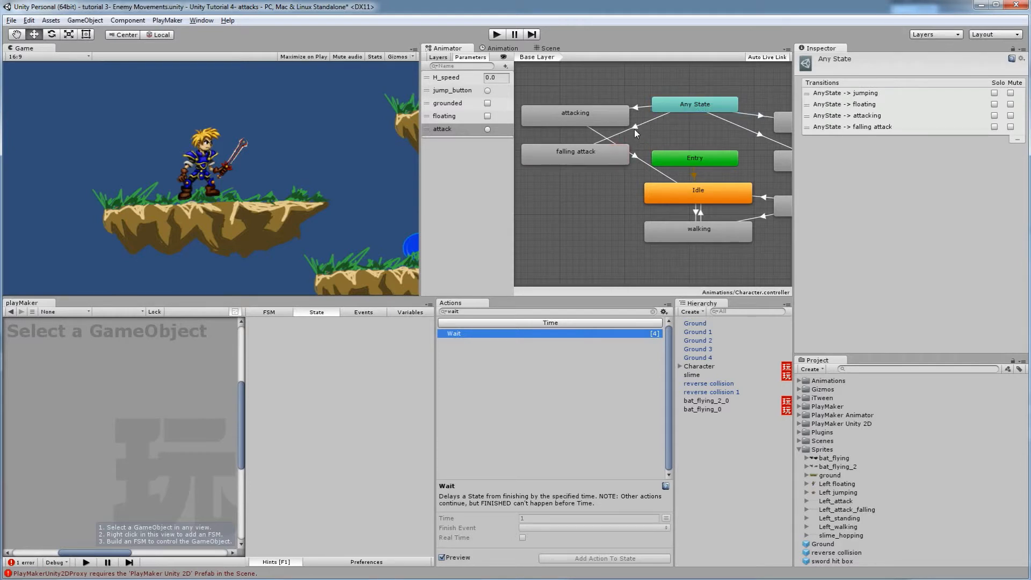
Add the attack trigger as a condition of the transition from Any State to falling attack.
{"action": "left_click", "coordinate": [635, 128]}
{"action": "scroll", "coordinate": [879, 102], "scroll_direction": "down", "scroll_amount": 2}
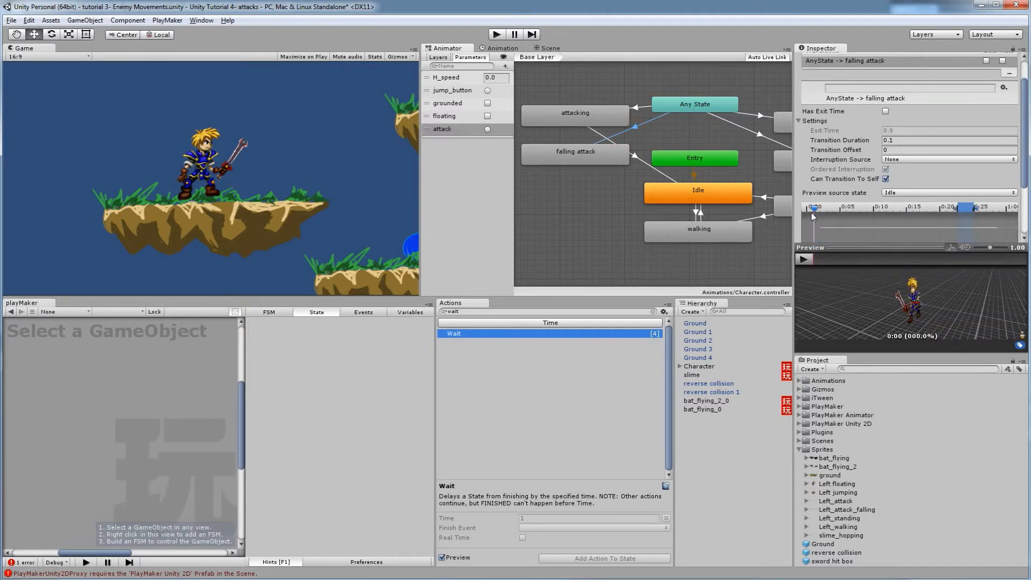
{"action": "scroll", "coordinate": [848, 103], "scroll_direction": "down", "scroll_amount": 2}
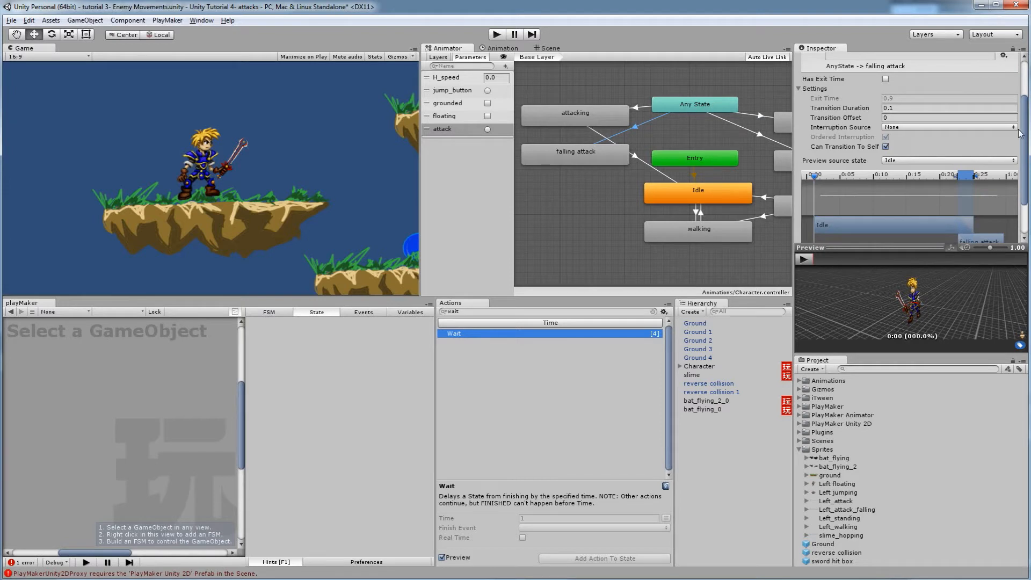
{"action": "scroll", "coordinate": [1023, 135], "scroll_direction": "down", "scroll_amount": 2}
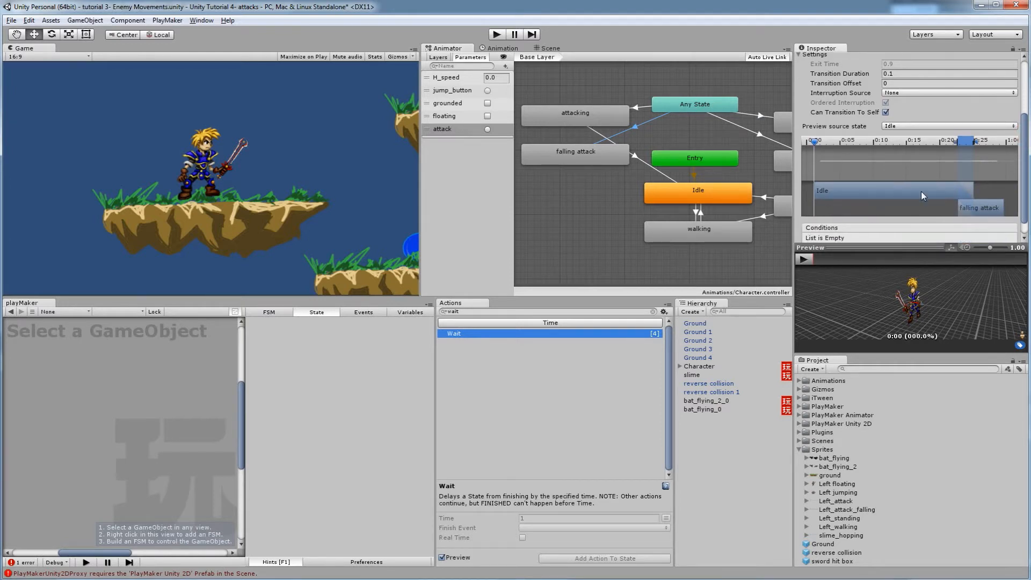
{"action": "scroll", "coordinate": [1026, 186], "scroll_direction": "down", "scroll_amount": 1}
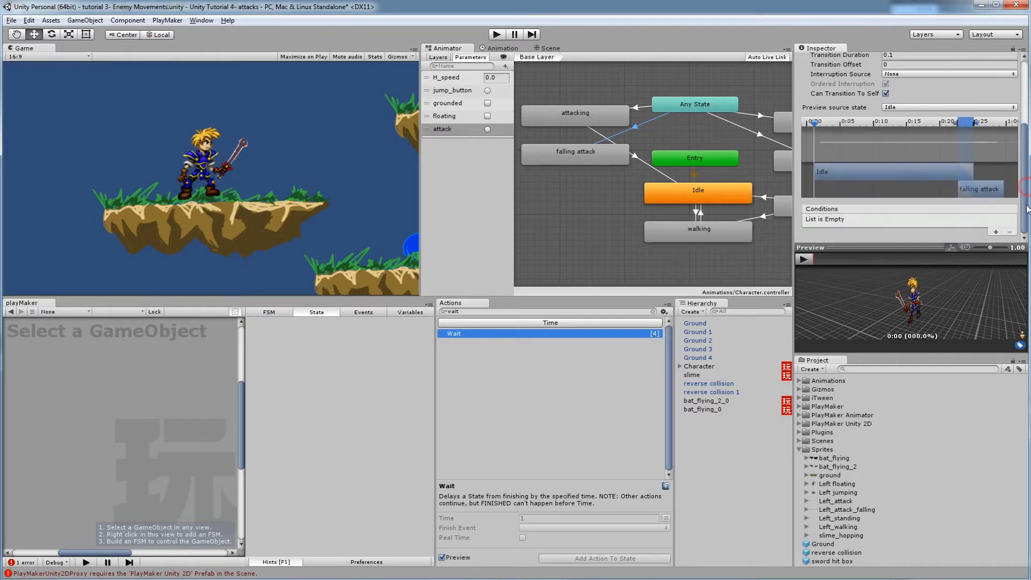
{"action": "left_click", "coordinate": [996, 233]}
{"action": "left_click", "coordinate": [908, 220]}
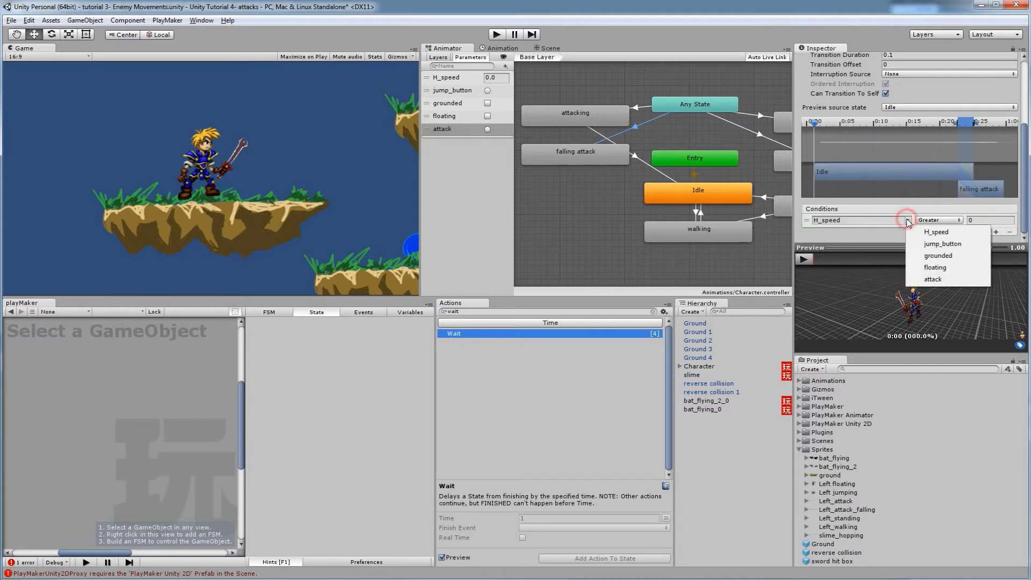
{"action": "left_click", "coordinate": [927, 280]}
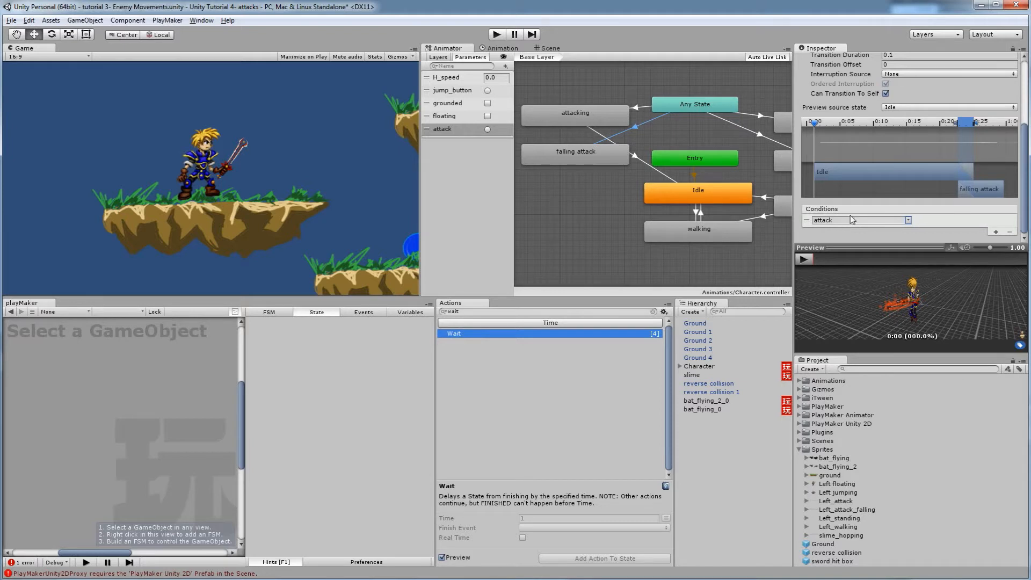
Add a second condition, grounded set to true, to the transition from Any State to attacking.
{"action": "left_click", "coordinate": [637, 115]}
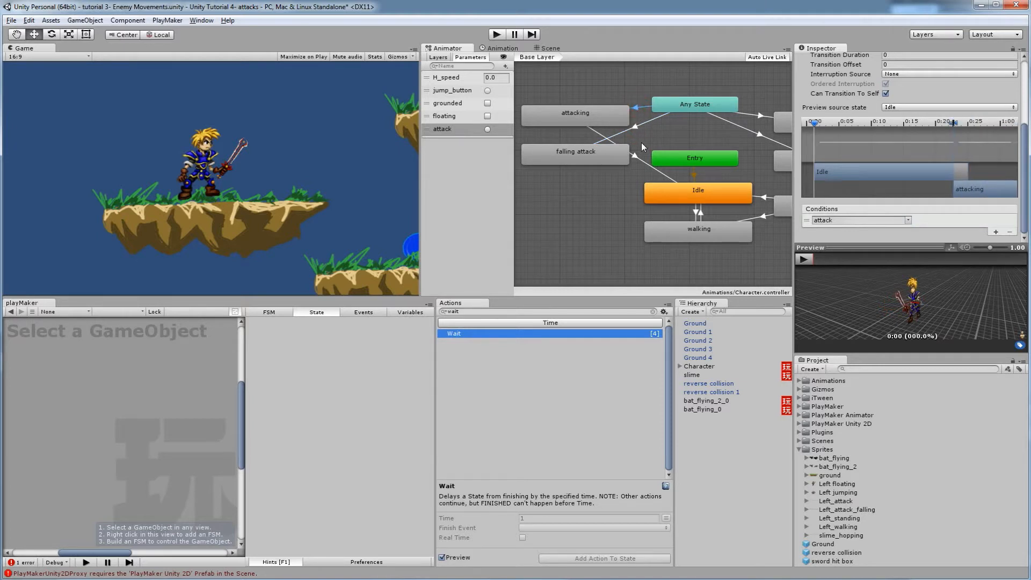
{"action": "left_click", "coordinate": [995, 232]}
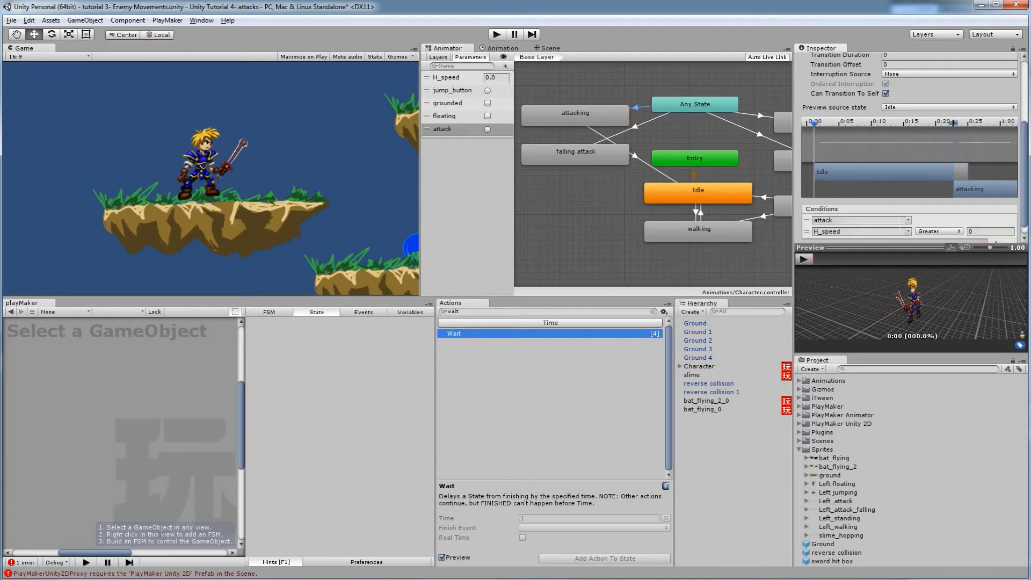
{"action": "left_click", "coordinate": [907, 231]}
{"action": "left_click", "coordinate": [909, 232]}
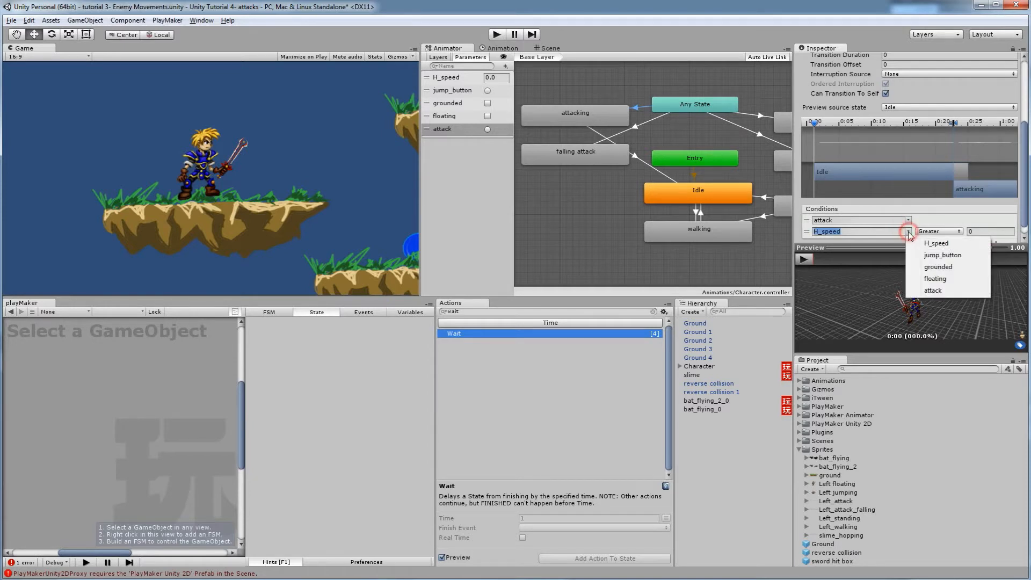
{"action": "left_click", "coordinate": [935, 269]}
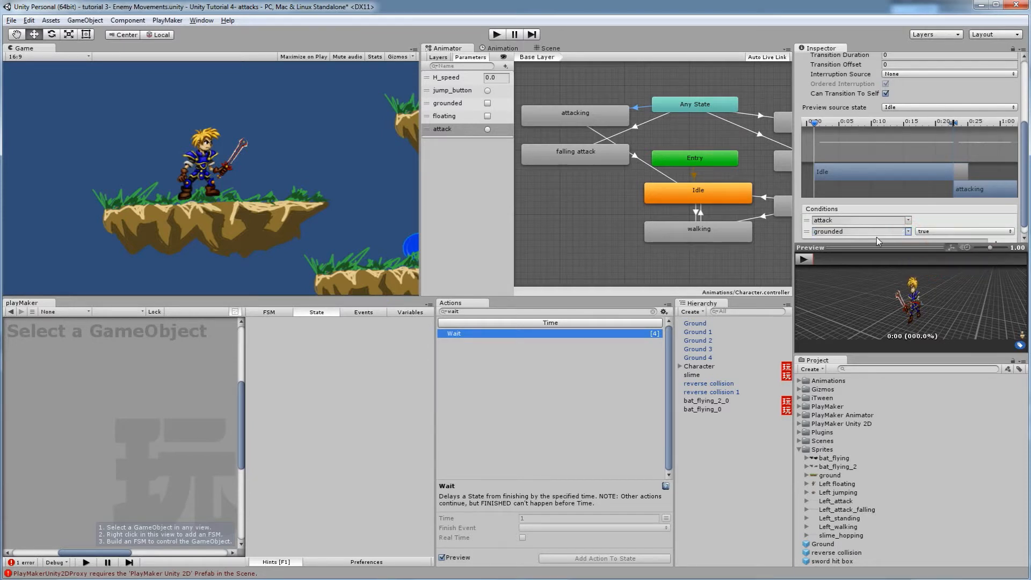
Add a second condition, grounded set to false, to the transition from Any State to falling attack.
{"action": "scroll", "coordinate": [968, 204], "scroll_direction": "down", "scroll_amount": 1}
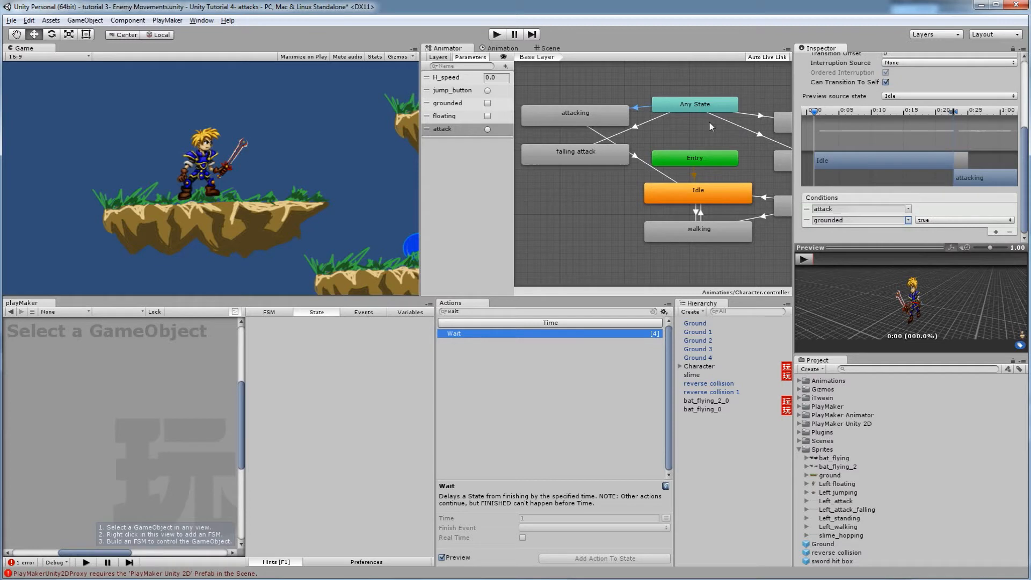
{"action": "left_click", "coordinate": [611, 114]}
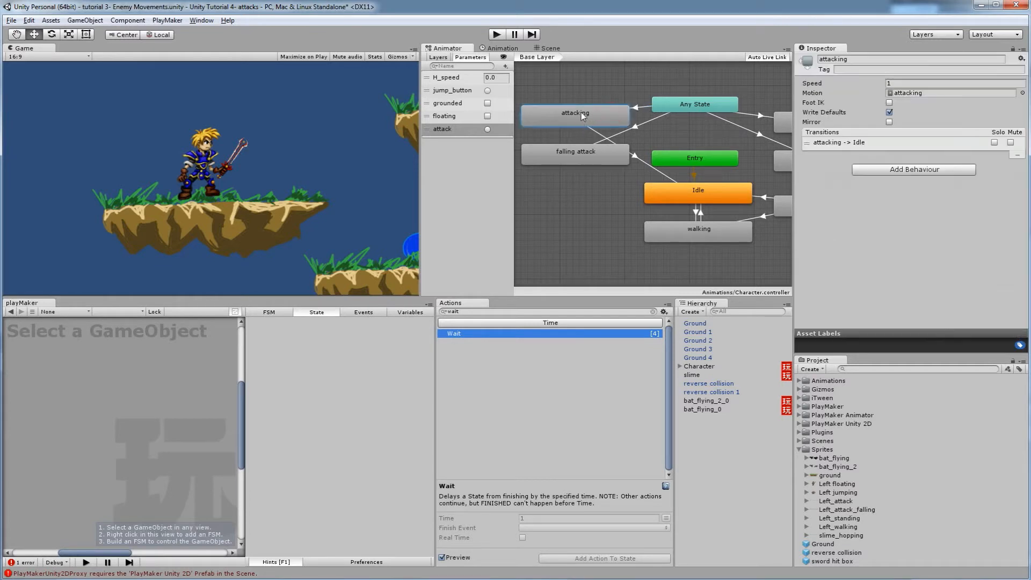
{"action": "left_click", "coordinate": [665, 199]}
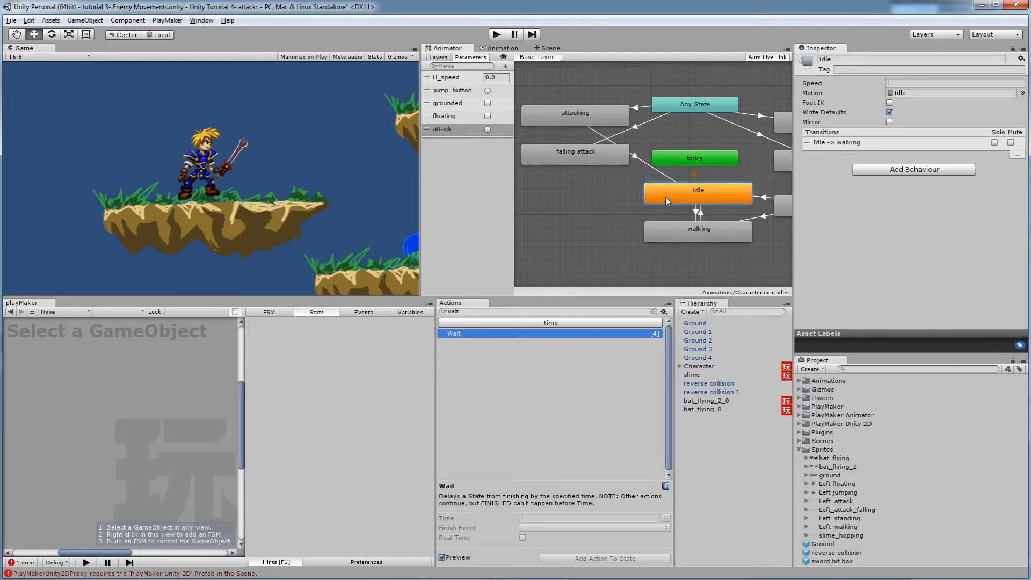
{"action": "left_click", "coordinate": [659, 116]}
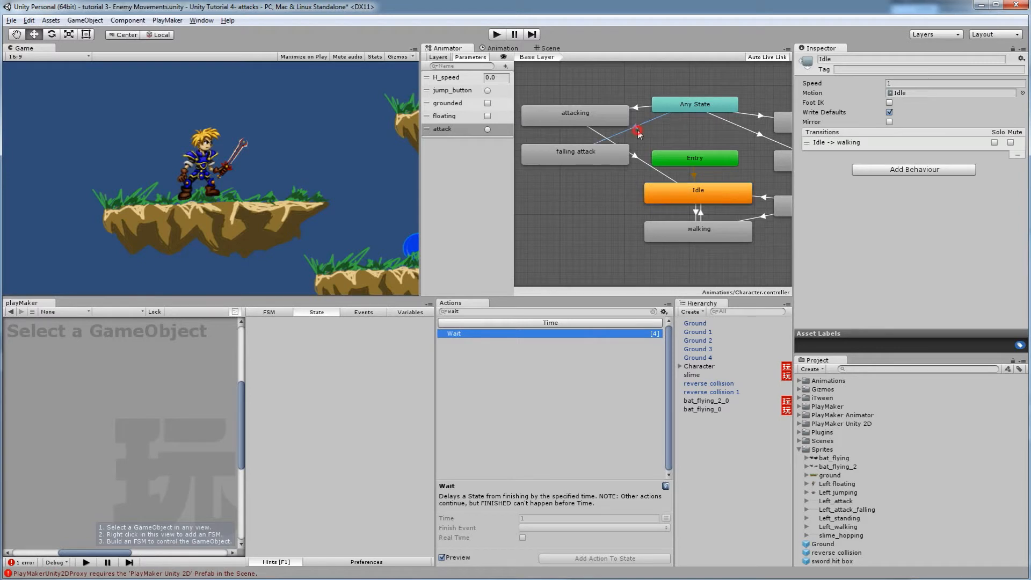
{"action": "scroll", "coordinate": [885, 101], "scroll_direction": "down", "scroll_amount": 4}
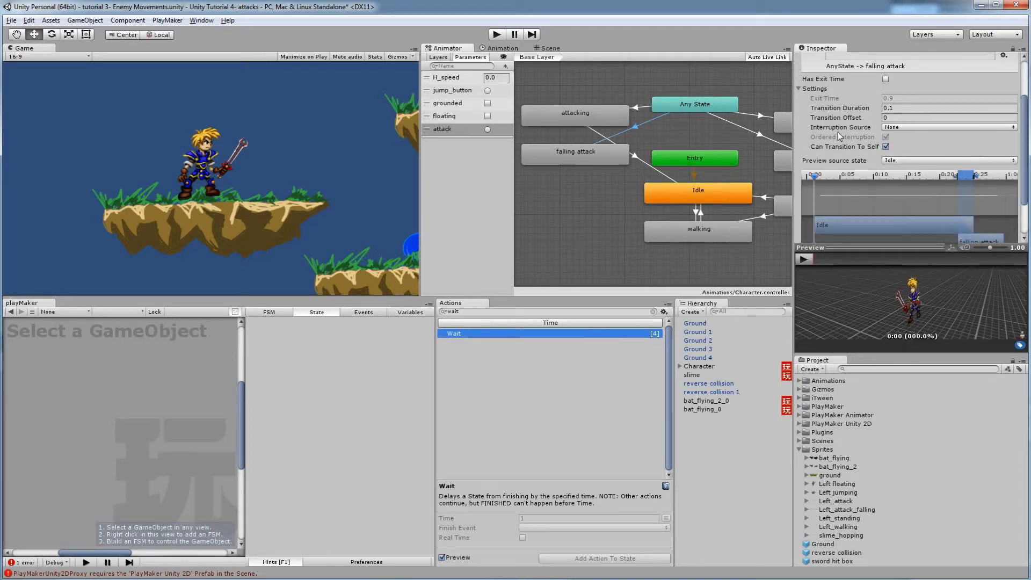
{"action": "left_click", "coordinate": [997, 232]}
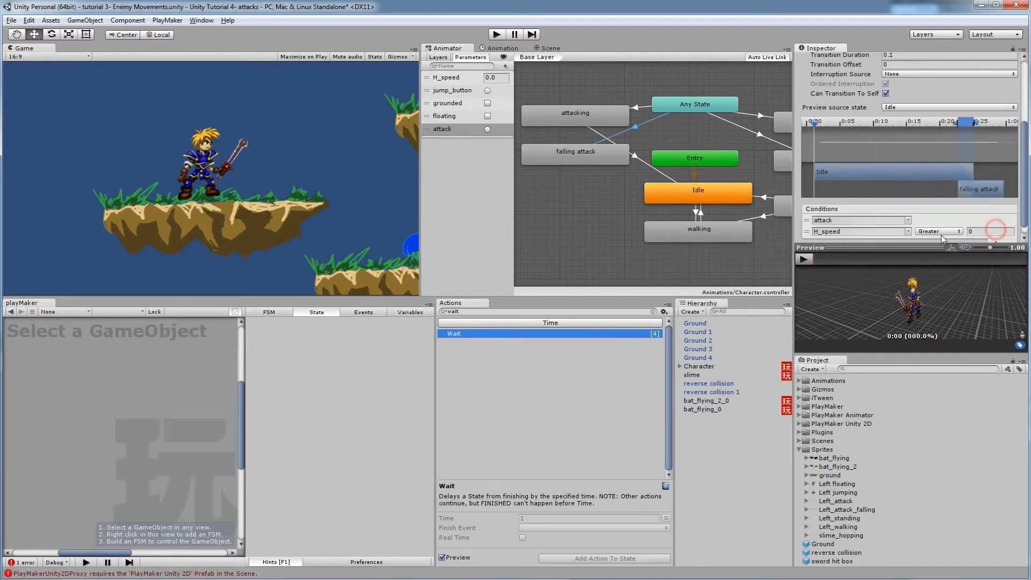
{"action": "left_click", "coordinate": [907, 232]}
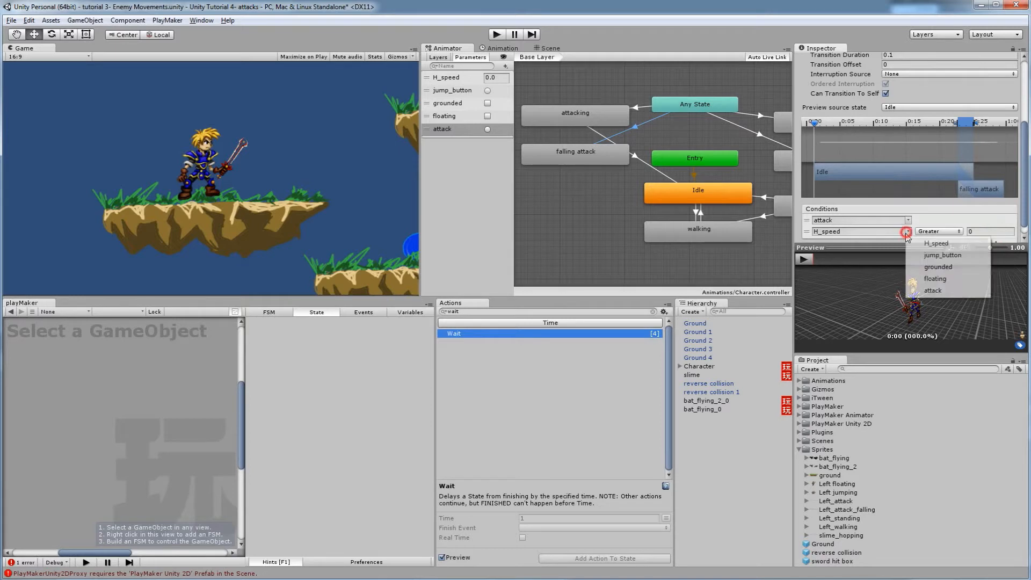
{"action": "left_click", "coordinate": [926, 267]}
{"action": "left_click", "coordinate": [925, 232]}
{"action": "left_click", "coordinate": [934, 255]}
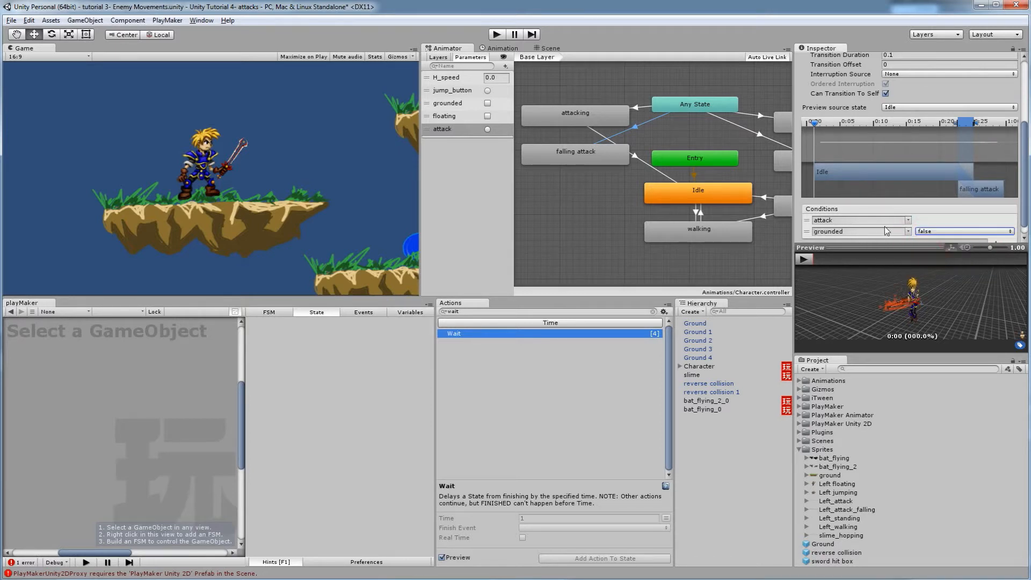
Rearrange the animator graph so Any State sits above the falling attack state, with falling attack placed just above Entry.
{"action": "left_click_drag", "start_coordinate": [583, 160], "coordinate": [581, 179]}
{"action": "middle_click_drag", "start_coordinate": [599, 211], "coordinate": [560, 235]}
{"action": "mouse_move", "coordinate": [759, 194]}
{"action": "middle_mouse_down"}
{"action": "mouse_move", "coordinate": [740, 210]}
{"action": "mouse_move", "coordinate": [760, 207]}
{"action": "middle_mouse_up"}
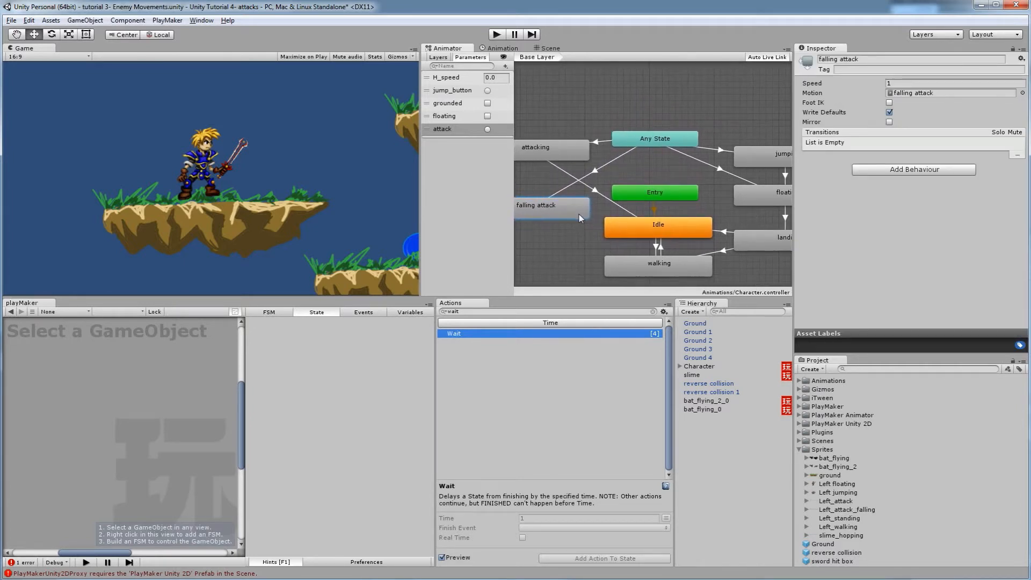
{"action": "left_click_drag", "start_coordinate": [574, 210], "coordinate": [687, 109]}
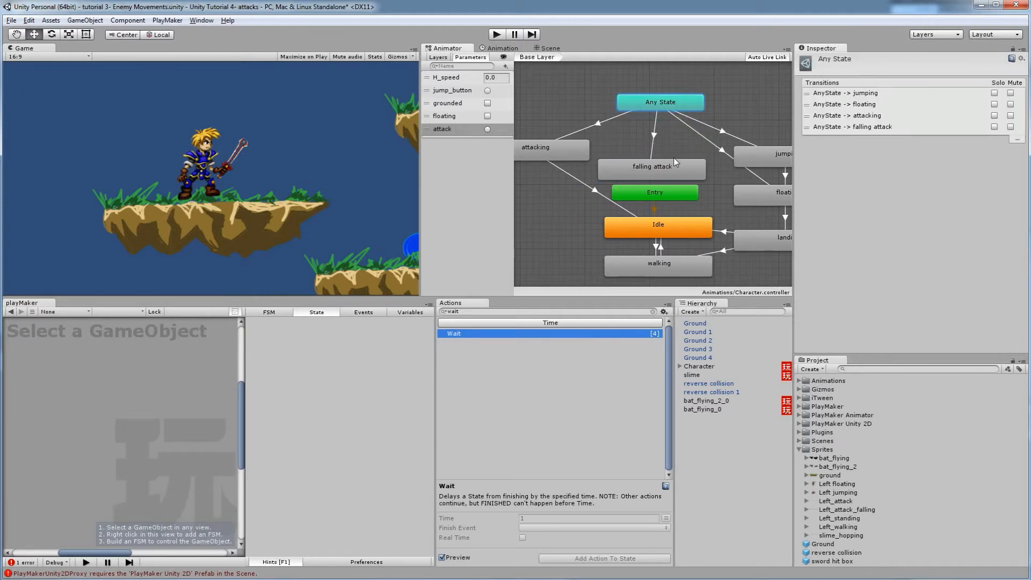
{"action": "left_click_drag", "start_coordinate": [672, 170], "coordinate": [679, 157]}
{"action": "middle_click_drag", "start_coordinate": [700, 166], "coordinate": [673, 156]}
Add a transition from the falling attack state to the floating state.
{"action": "right_click", "coordinate": [666, 147]}
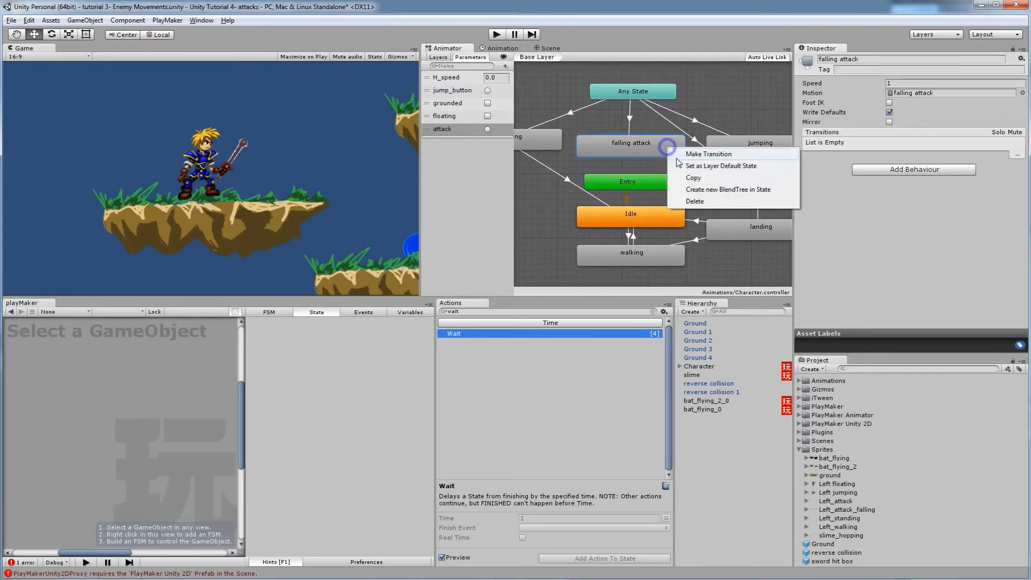
{"action": "left_click", "coordinate": [689, 155]}
{"action": "left_click", "coordinate": [721, 183]}
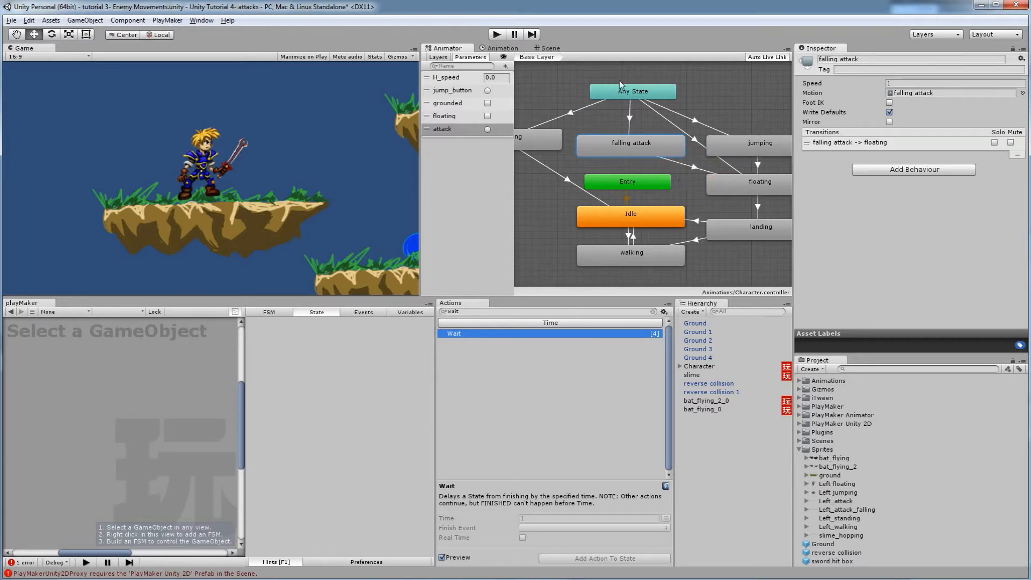
{"action": "middle_click_drag", "start_coordinate": [645, 162], "coordinate": [600, 181]}
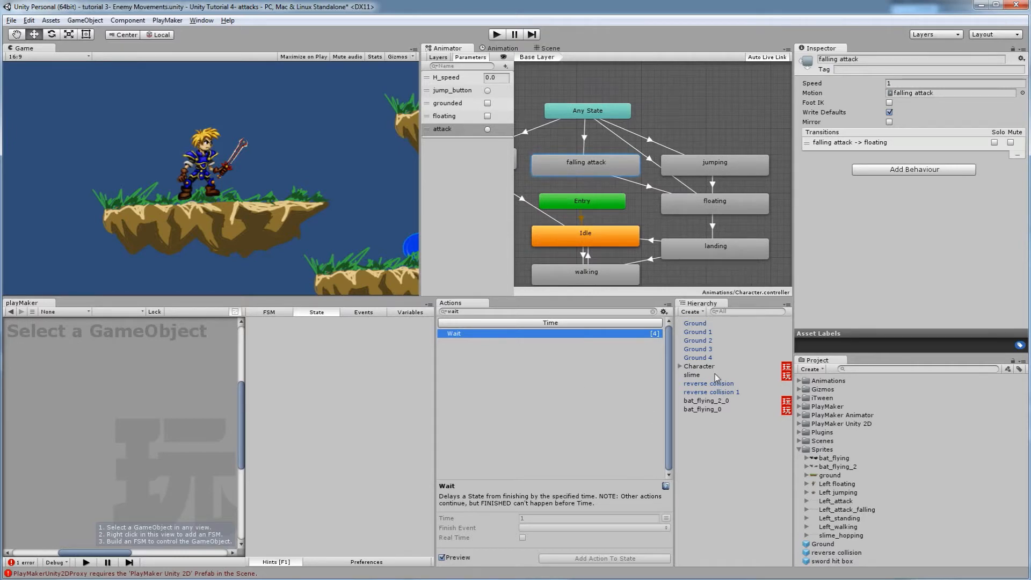
Examine the animator actions in the Character's attack state and the settings of the jumping-to-floating and floating-to-landing transitions.
{"action": "left_click", "coordinate": [707, 368]}
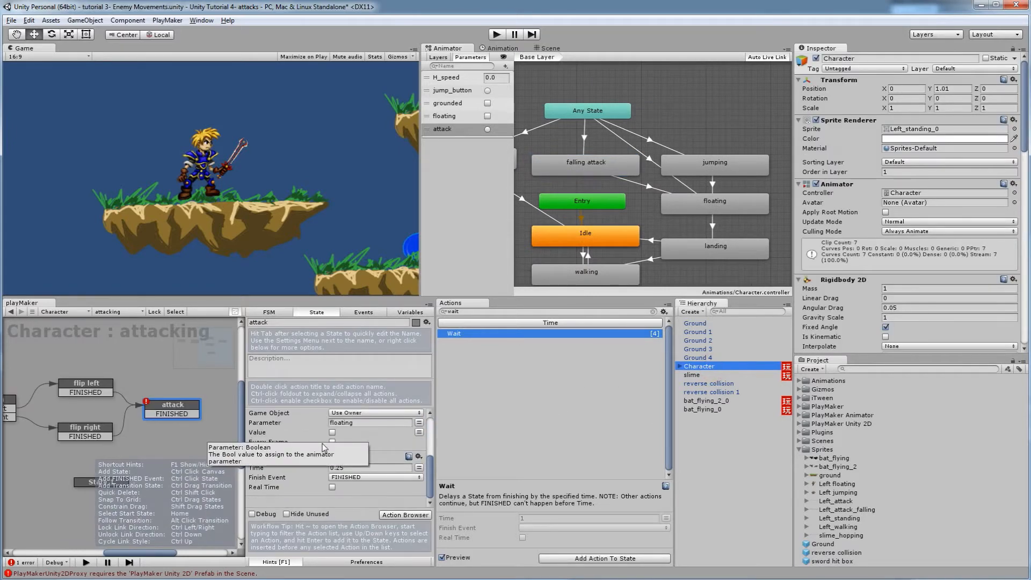
{"action": "scroll", "coordinate": [356, 458], "scroll_direction": "up", "scroll_amount": 3}
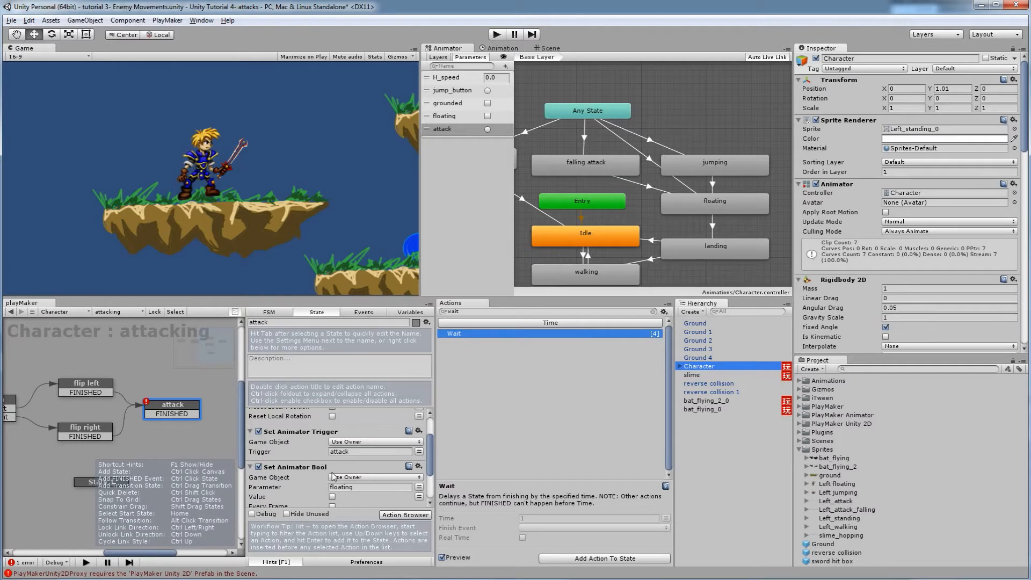
{"action": "scroll", "coordinate": [341, 494], "scroll_direction": "down", "scroll_amount": 2}
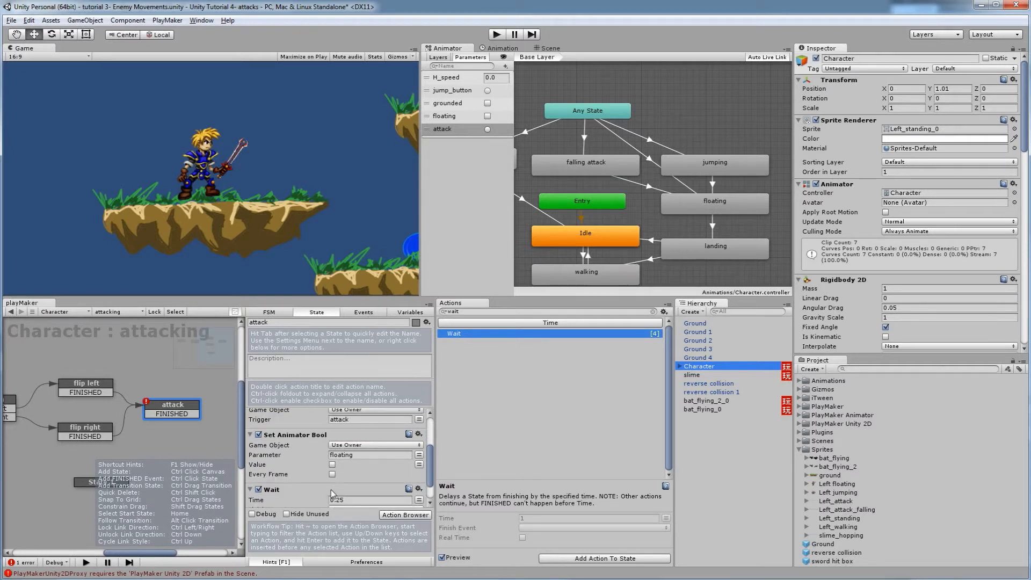
{"action": "left_click", "coordinate": [713, 184]}
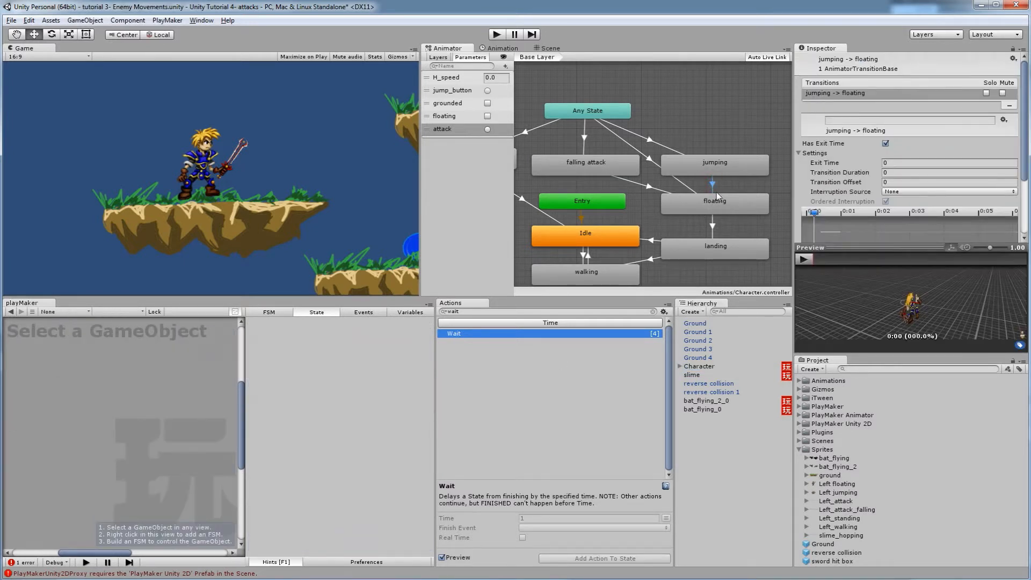
{"action": "scroll", "coordinate": [913, 129], "scroll_direction": "down", "scroll_amount": 3}
{"action": "scroll", "coordinate": [913, 129], "scroll_direction": "down", "scroll_amount": 1}
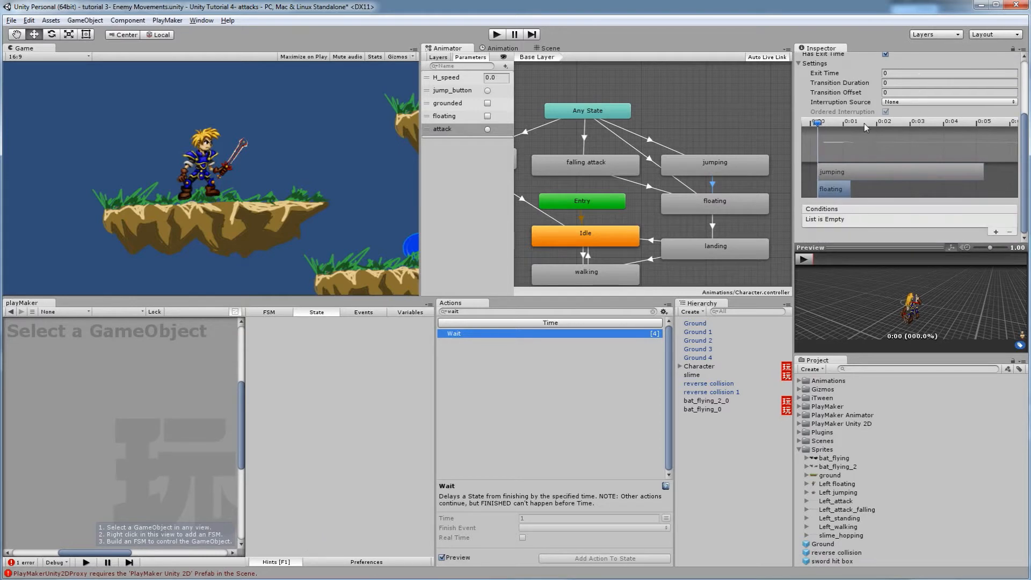
{"action": "scroll", "coordinate": [866, 127], "scroll_direction": "up", "scroll_amount": 3}
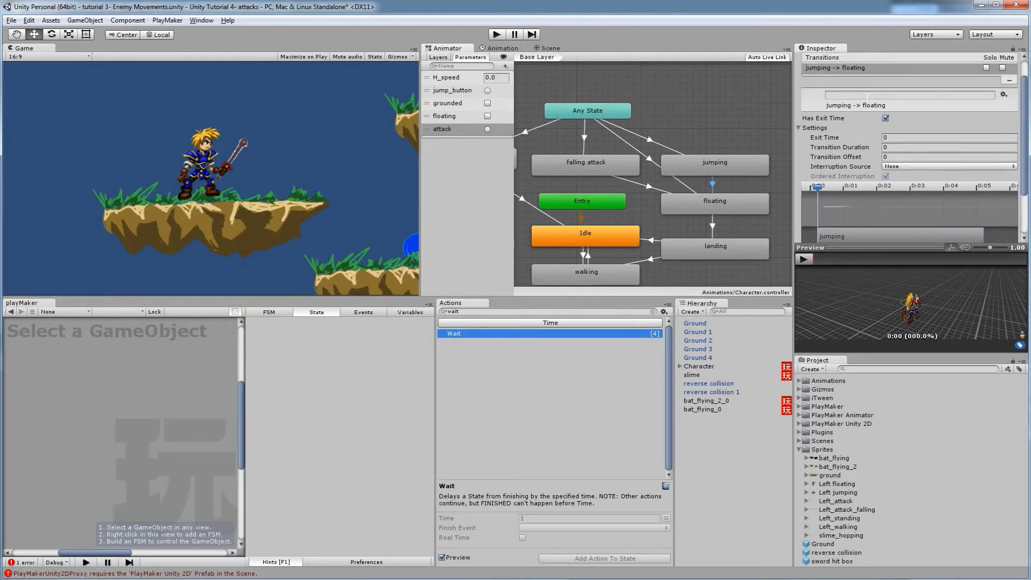
{"action": "left_click", "coordinate": [713, 225]}
{"action": "scroll", "coordinate": [868, 124], "scroll_direction": "down", "scroll_amount": 3}
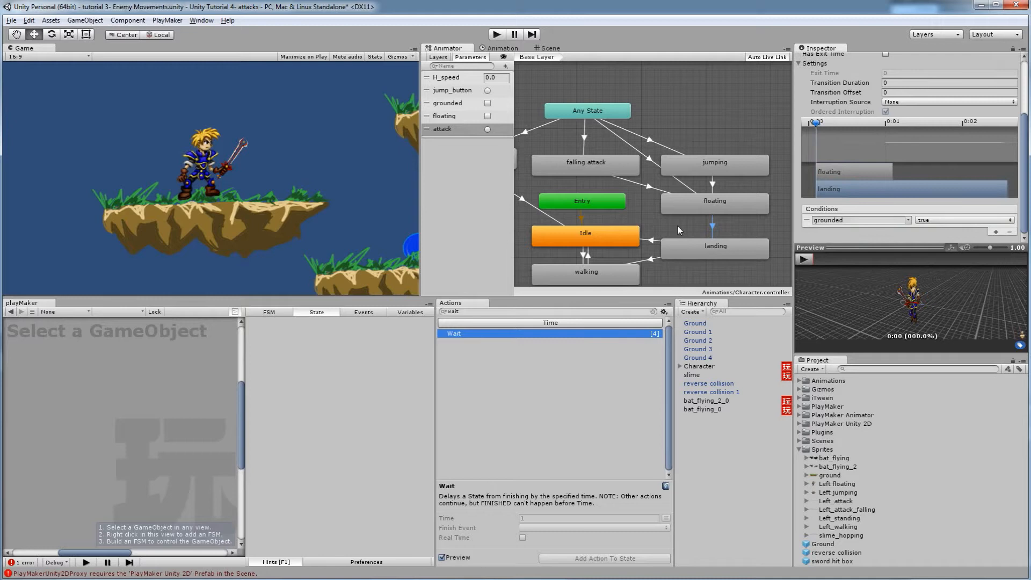
Examine the transitions from Any State to jumping, floating and falling attack, along with the falling attack and floating states.
{"action": "left_click", "coordinate": [656, 140]}
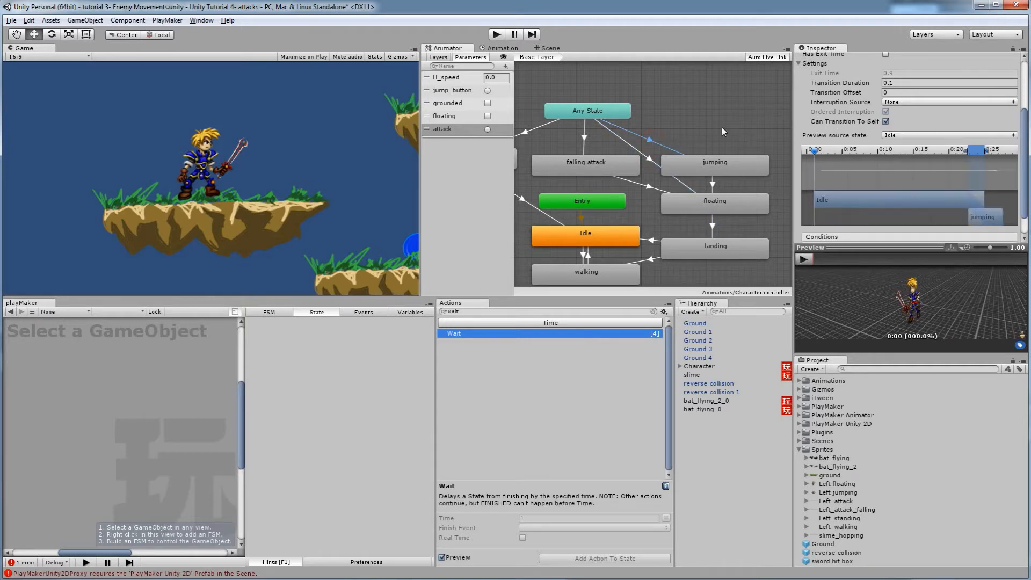
{"action": "scroll", "coordinate": [829, 107], "scroll_direction": "down", "scroll_amount": 1}
{"action": "left_click", "coordinate": [649, 161]}
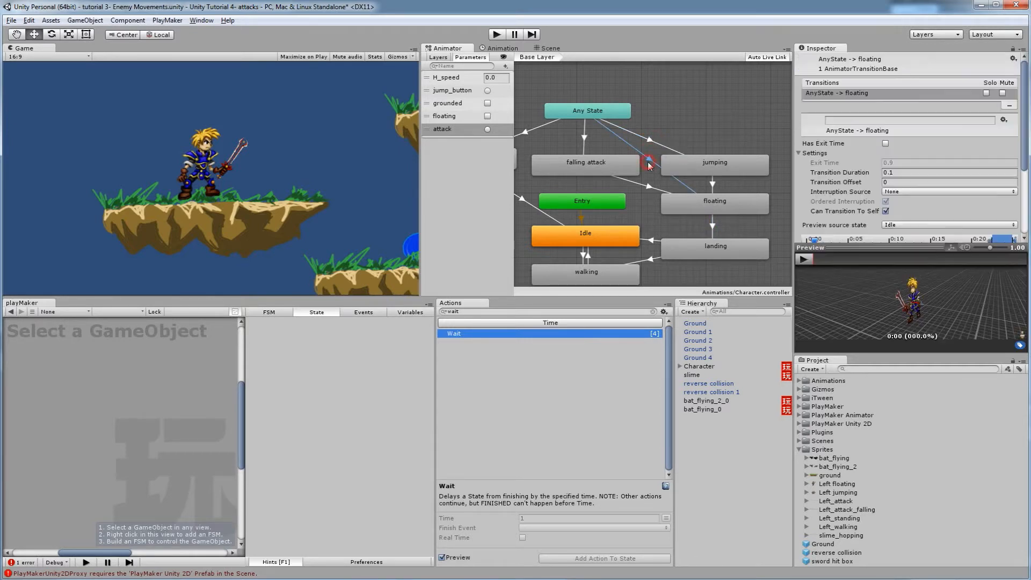
{"action": "scroll", "coordinate": [898, 129], "scroll_direction": "down", "scroll_amount": 3}
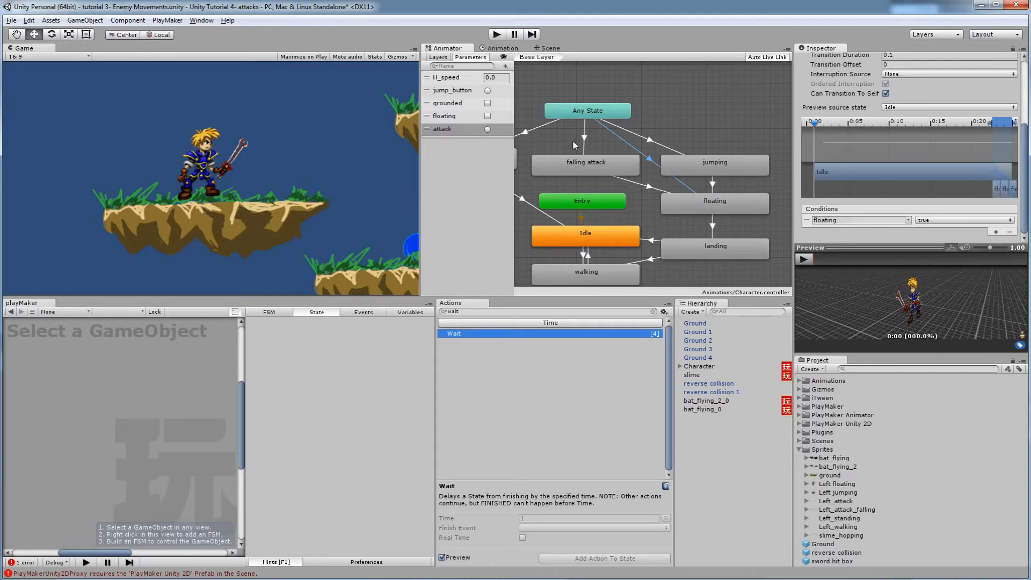
{"action": "left_click", "coordinate": [614, 173]}
{"action": "left_click", "coordinate": [692, 202]}
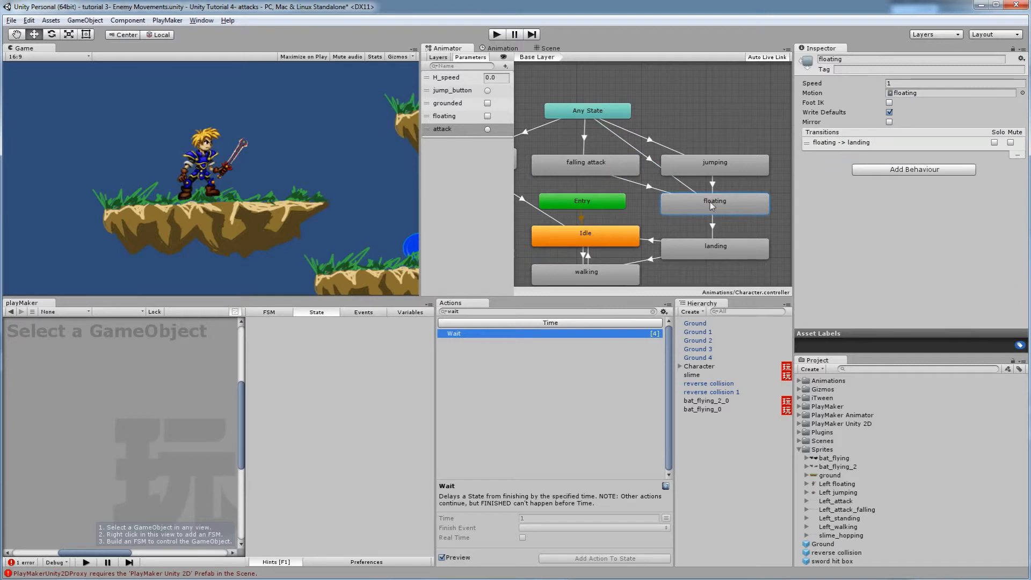
{"action": "left_click", "coordinate": [627, 172]}
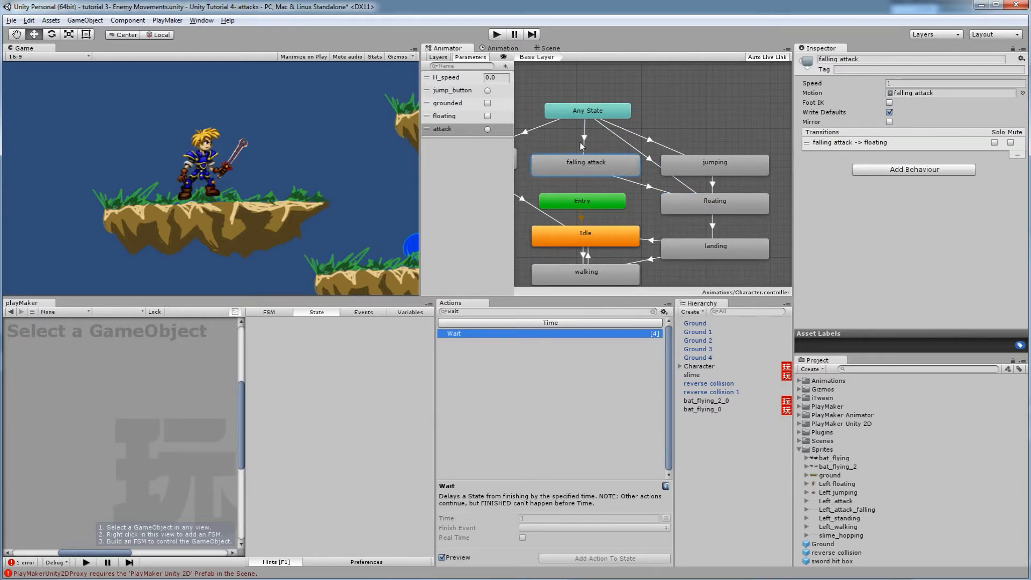
{"action": "left_click", "coordinate": [584, 140]}
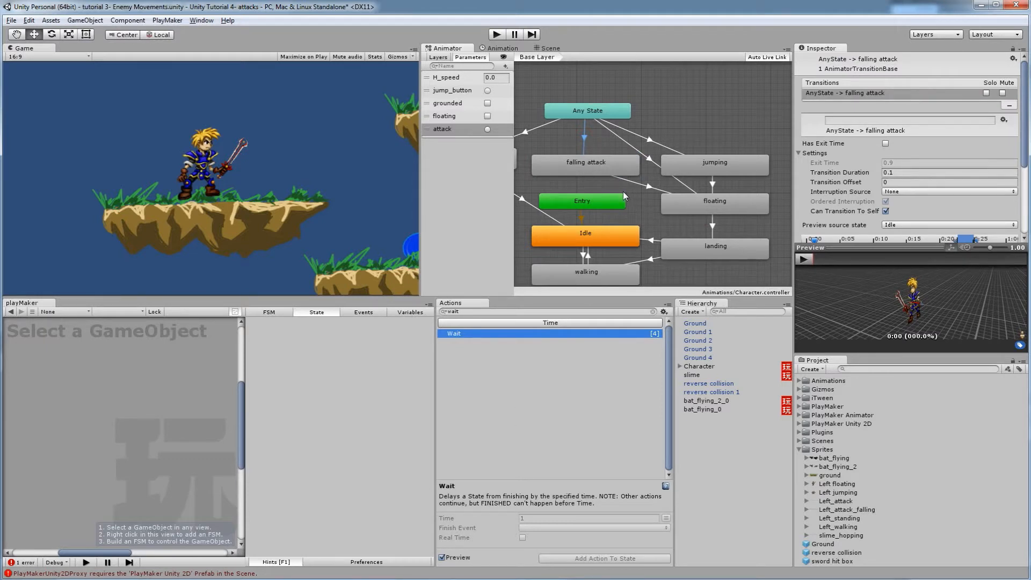
Link the FINISHED event of the attack state to State 1 in the Character's attacking FSM.
{"action": "left_click", "coordinate": [700, 367]}
{"action": "middle_click_drag", "start_coordinate": [588, 167], "coordinate": [637, 148]}
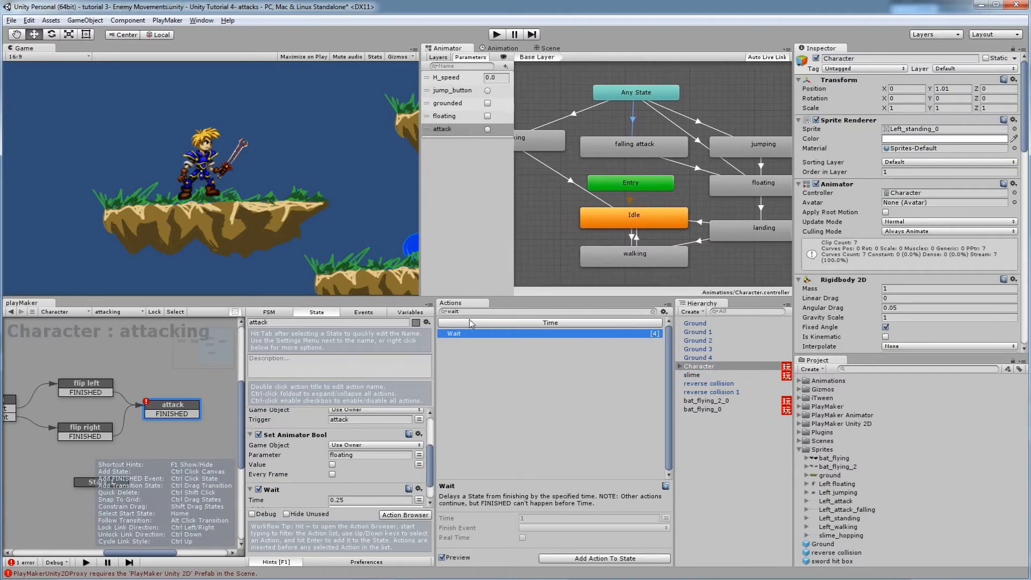
{"action": "middle_click_drag", "start_coordinate": [155, 437], "coordinate": [147, 382]}
{"action": "right_click", "coordinate": [152, 370]}
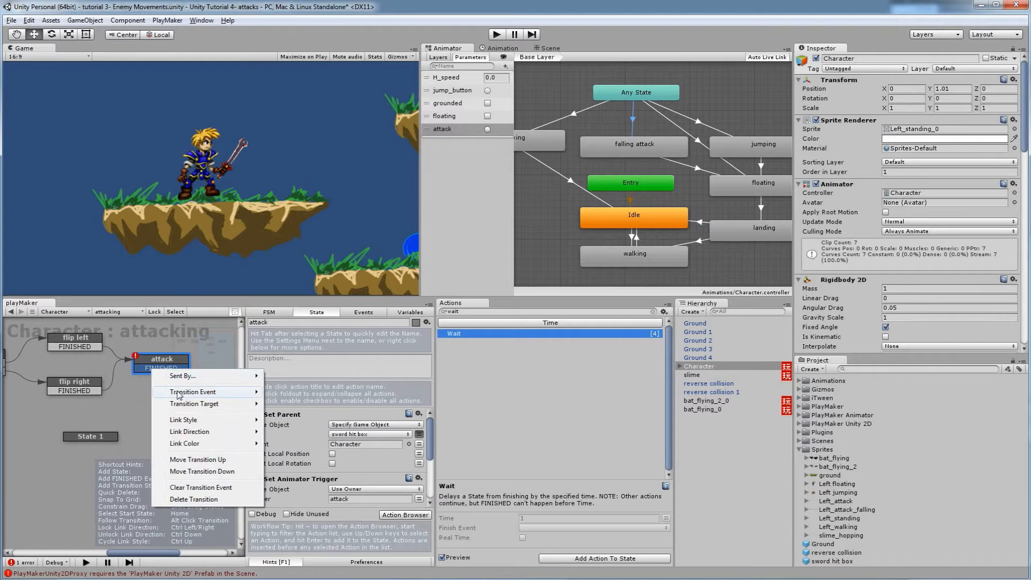
{"action": "left_click", "coordinate": [149, 359]}
{"action": "left_click_drag", "start_coordinate": [151, 369], "coordinate": [106, 441]}
Rename State 1 as stop attack.
{"action": "left_click", "coordinate": [99, 439]}
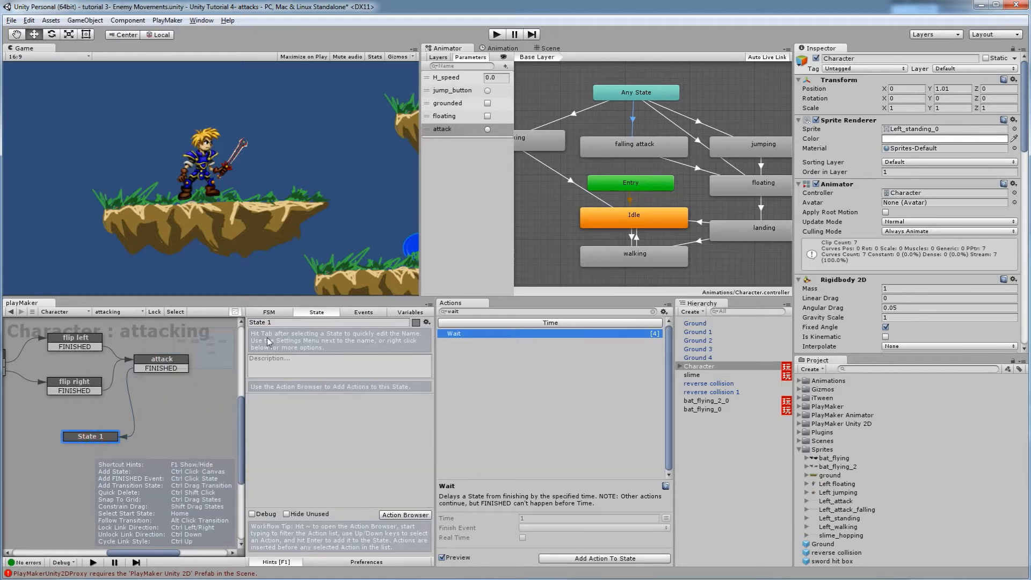
{"action": "left_click", "coordinate": [282, 324]}
{"action": "type", "text": "stop attack"}
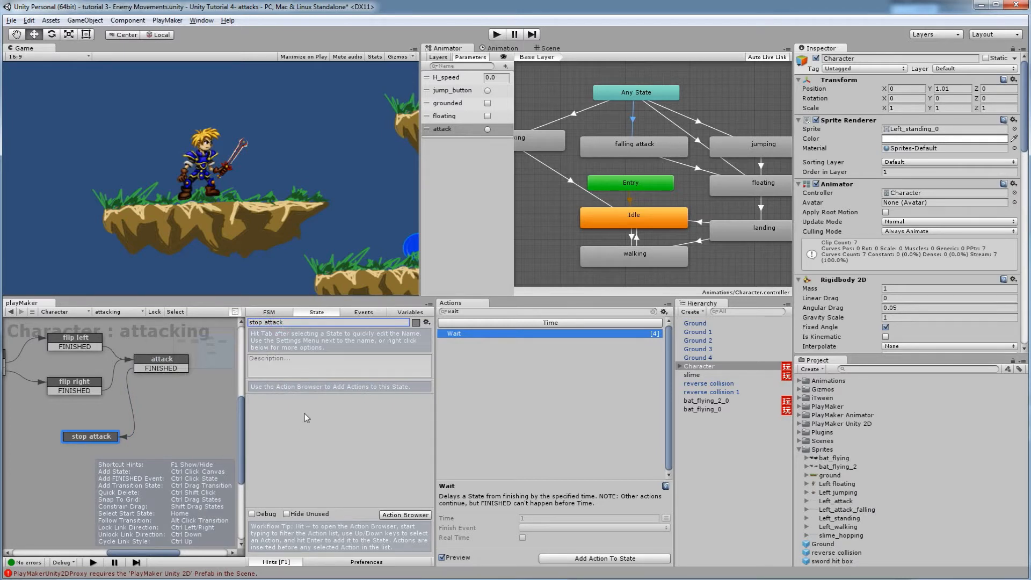
Add a Destroy Object action to the stop attack state and set its game object to the sword hit box variable.
{"action": "left_click", "coordinate": [471, 311]}
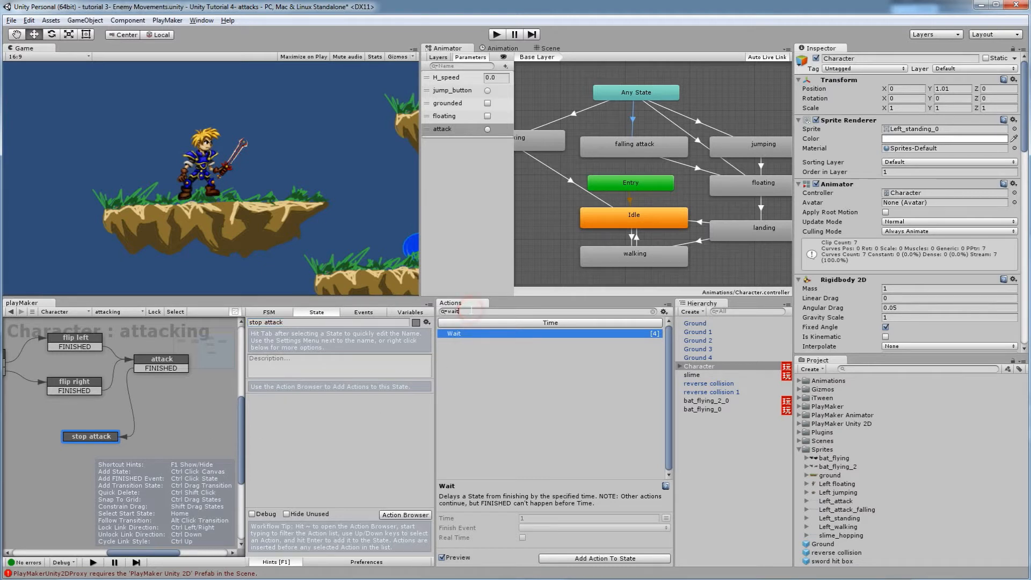
{"action": "left_click_drag", "start_coordinate": [471, 311], "coordinate": [445, 312]}
{"action": "type", "text": "dest"}
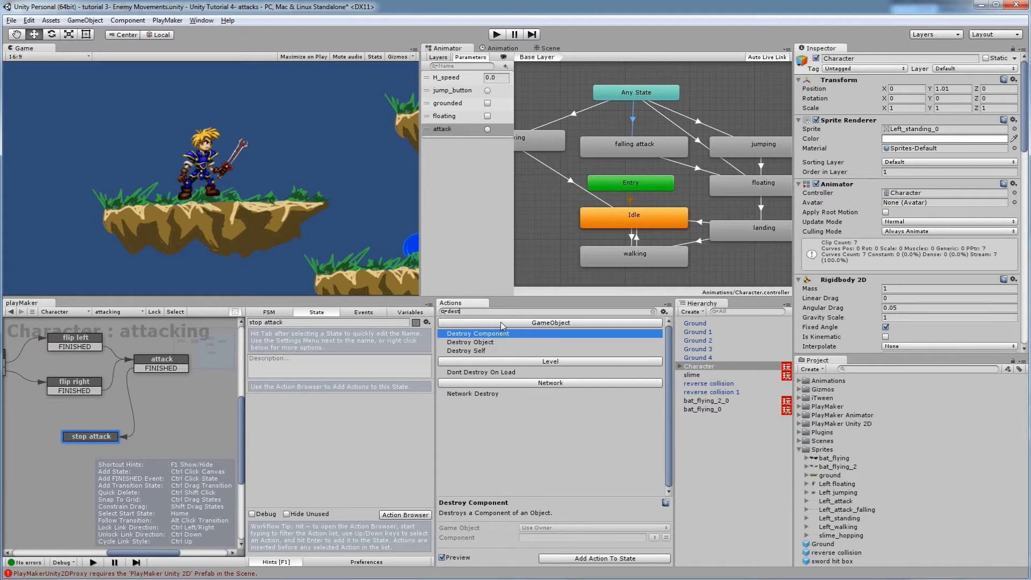
{"action": "left_click_drag", "start_coordinate": [481, 344], "coordinate": [400, 410]}
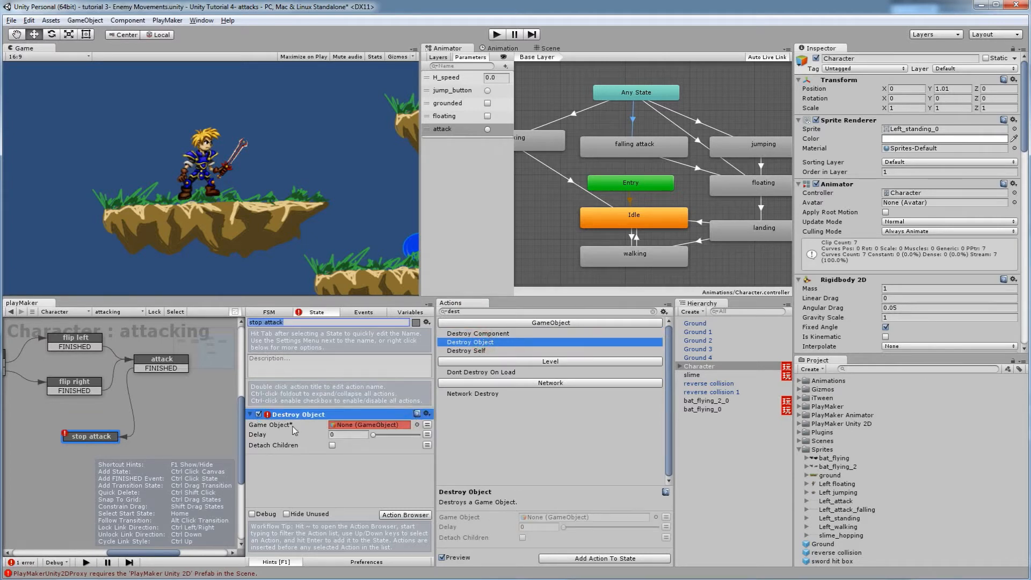
{"action": "left_click", "coordinate": [427, 425]}
{"action": "left_click", "coordinate": [405, 425]}
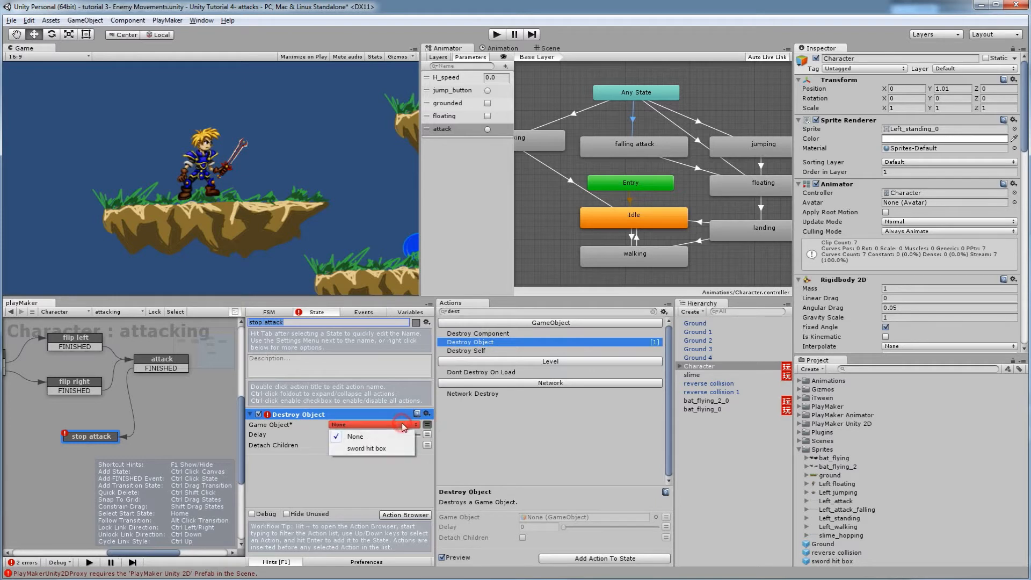
{"action": "left_click", "coordinate": [391, 448]}
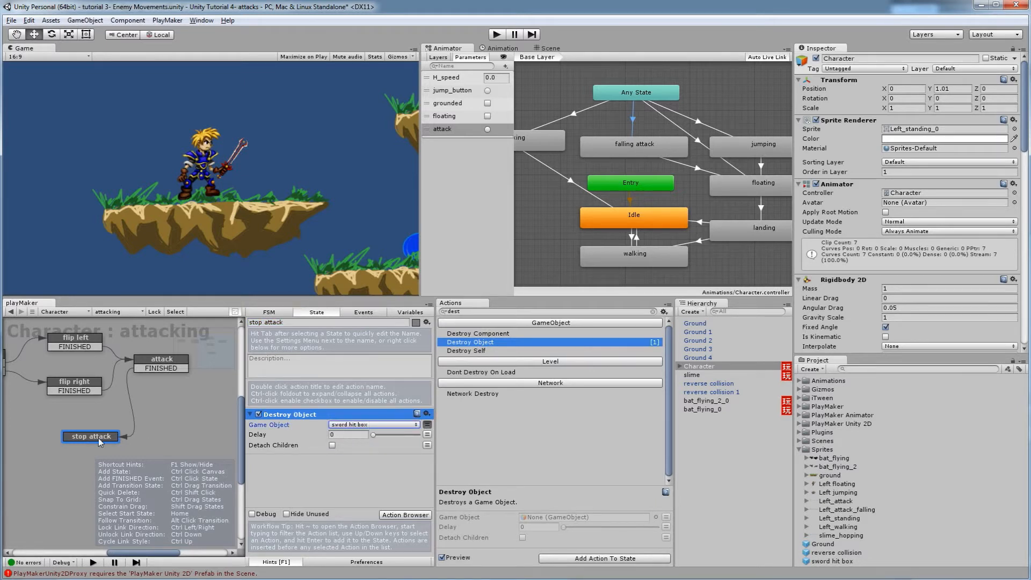
Add a FINISHED transition from the stop attack state back to get key, and position stop attack beneath the flip states.
{"action": "middle_click_drag", "start_coordinate": [99, 439], "coordinate": [138, 436]}
{"action": "right_click", "coordinate": [124, 432]}
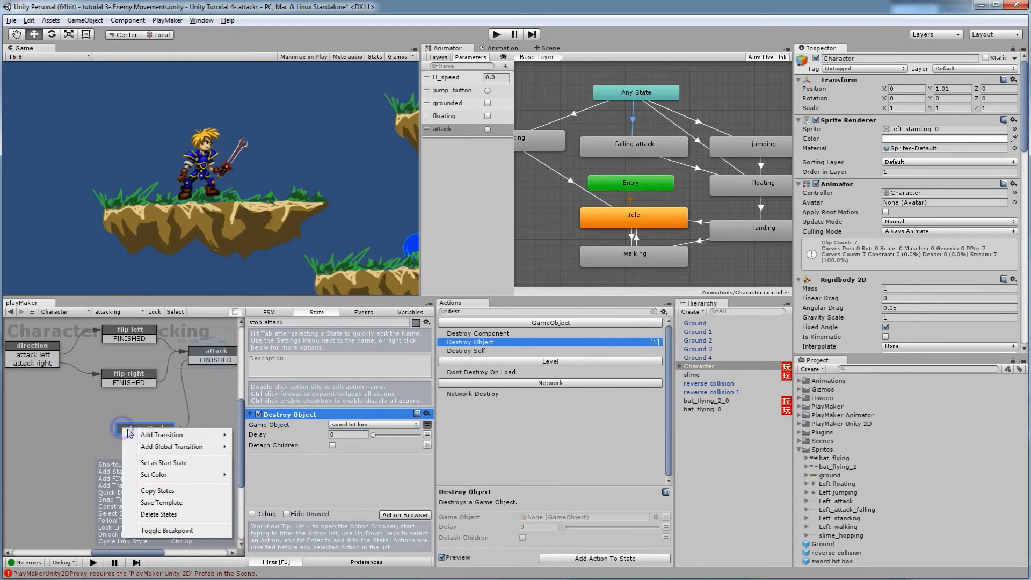
{"action": "mouse_move", "coordinate": [155, 430]}
{"action": "left_click", "coordinate": [113, 434]}
{"action": "left_click_drag", "start_coordinate": [132, 438], "coordinate": [45, 348]}
{"action": "middle_click_drag", "start_coordinate": [65, 393], "coordinate": [144, 419]}
{"action": "scroll", "coordinate": [86, 403], "scroll_direction": "down", "scroll_amount": 3}
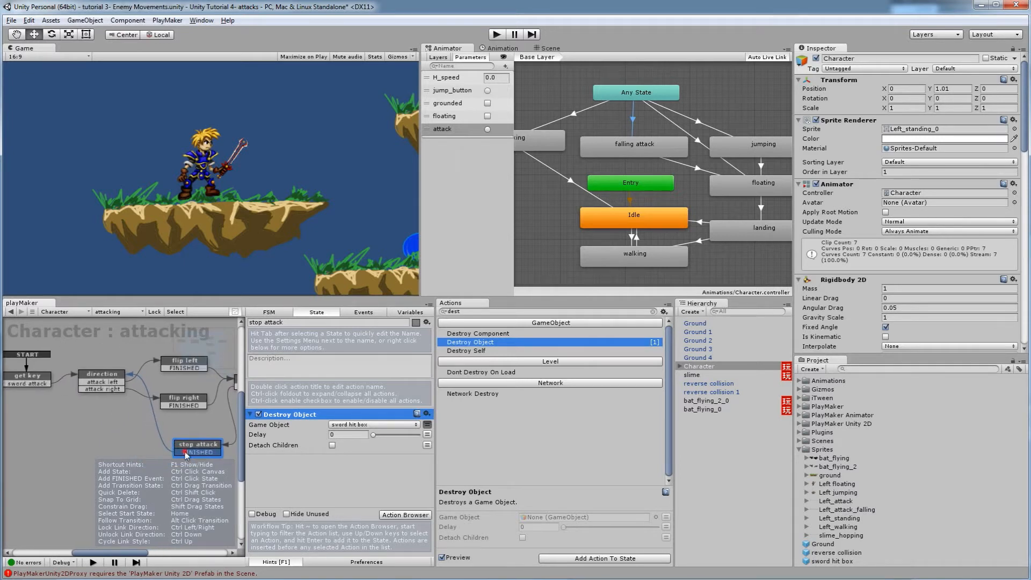
{"action": "scroll", "coordinate": [168, 436], "scroll_direction": "down", "scroll_amount": 2}
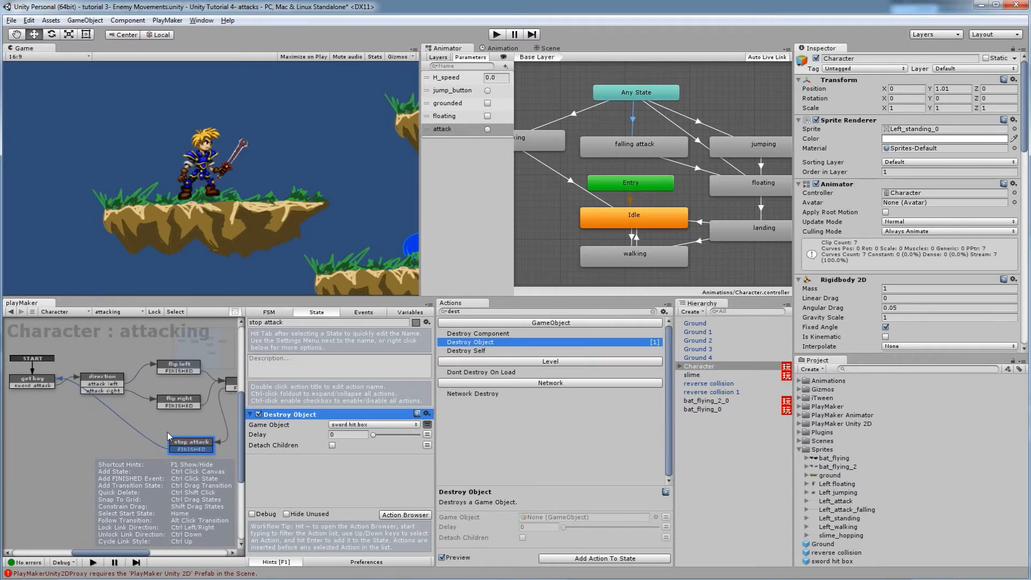
{"action": "left_click_drag", "start_coordinate": [195, 444], "coordinate": [151, 452]}
{"action": "scroll", "coordinate": [185, 419], "scroll_direction": "down", "scroll_amount": 1}
{"action": "middle_click_drag", "start_coordinate": [176, 417], "coordinate": [120, 418]}
Review the flip left, flip right and attack states, including the attack state's actions through to Wait.
{"action": "left_click_drag", "start_coordinate": [195, 417], "coordinate": [106, 370]}
{"action": "mouse_move", "coordinate": [96, 402]}
{"action": "middle_mouse_down"}
{"action": "mouse_move", "coordinate": [156, 411]}
{"action": "mouse_move", "coordinate": [111, 391]}
{"action": "middle_mouse_up"}
{"action": "scroll", "coordinate": [156, 410], "scroll_direction": "down", "scroll_amount": 1}
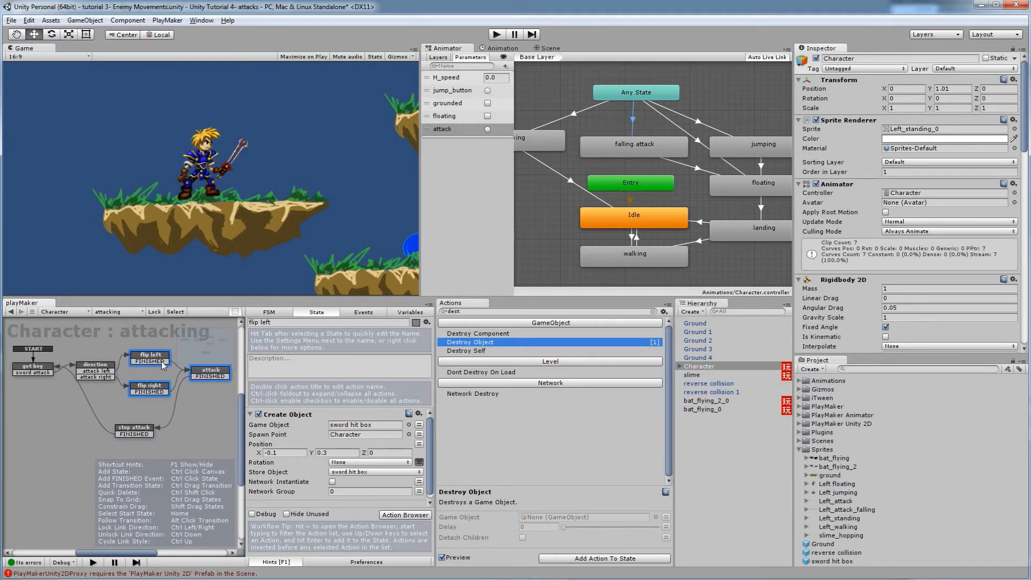
{"action": "left_click", "coordinate": [200, 375]}
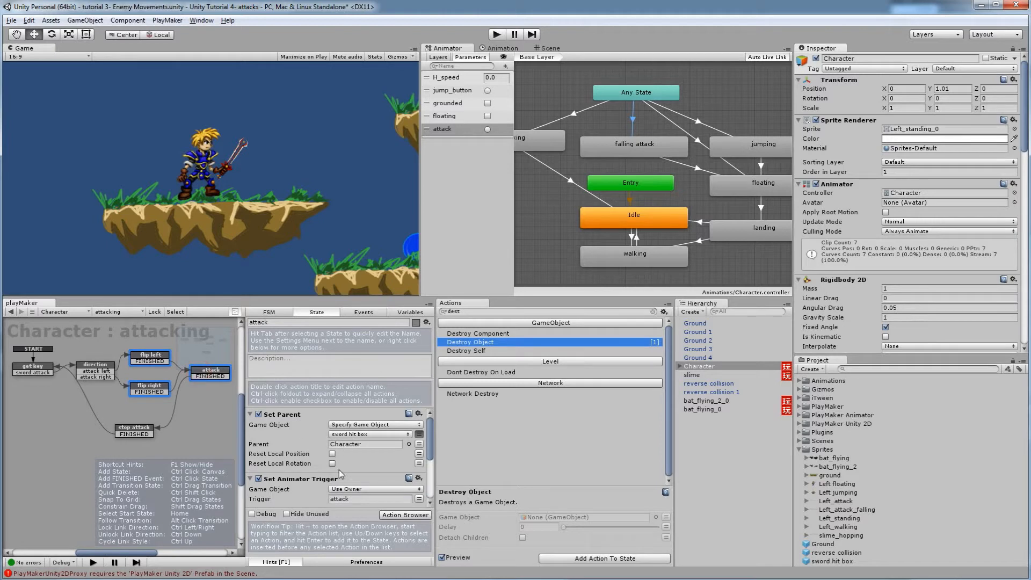
{"action": "scroll", "coordinate": [339, 475], "scroll_direction": "down", "scroll_amount": 5}
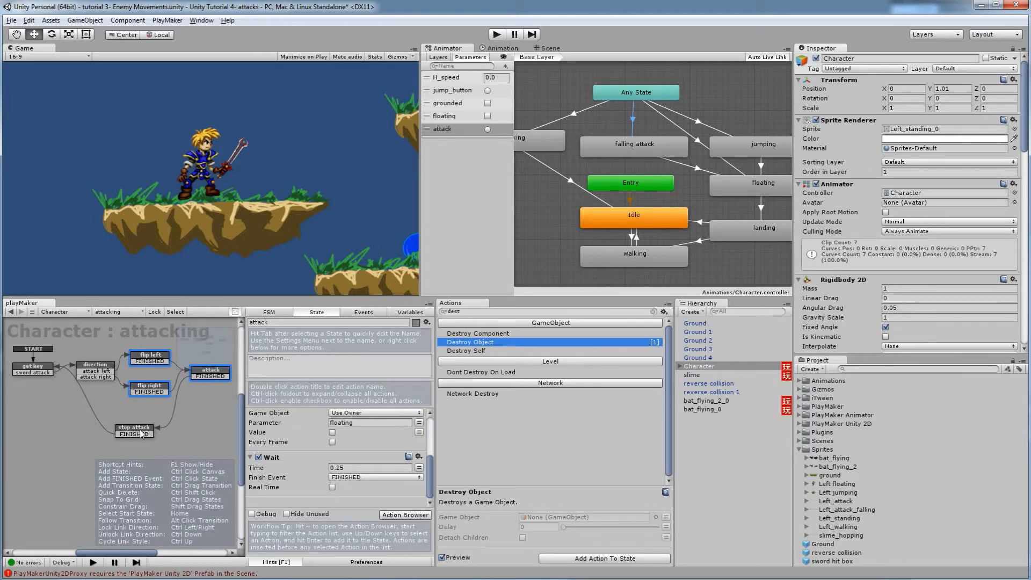
Run the game with the Scene view showing and test the sword attack several times while the character stands still.
{"action": "left_click", "coordinate": [497, 34]}
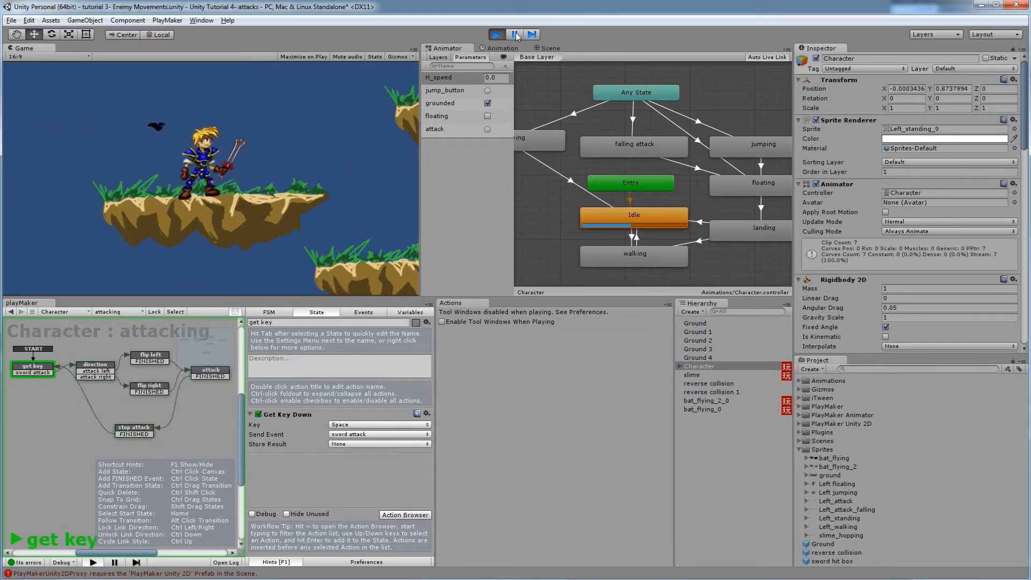
{"action": "left_click", "coordinate": [548, 48]}
{"action": "key", "text": "space"}
{"action": "key", "text": "space"}
{"action": "key", "text": "space"}
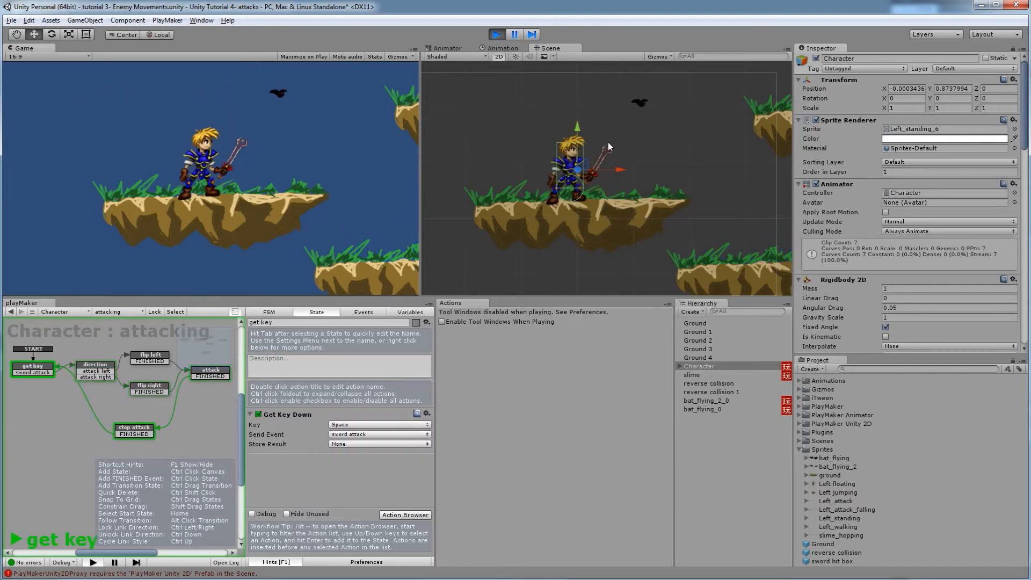
Test the sword attack on the ground while turning and walking the character left and right.
{"action": "key", "text": "Left"}
{"action": "key", "text": "space"}
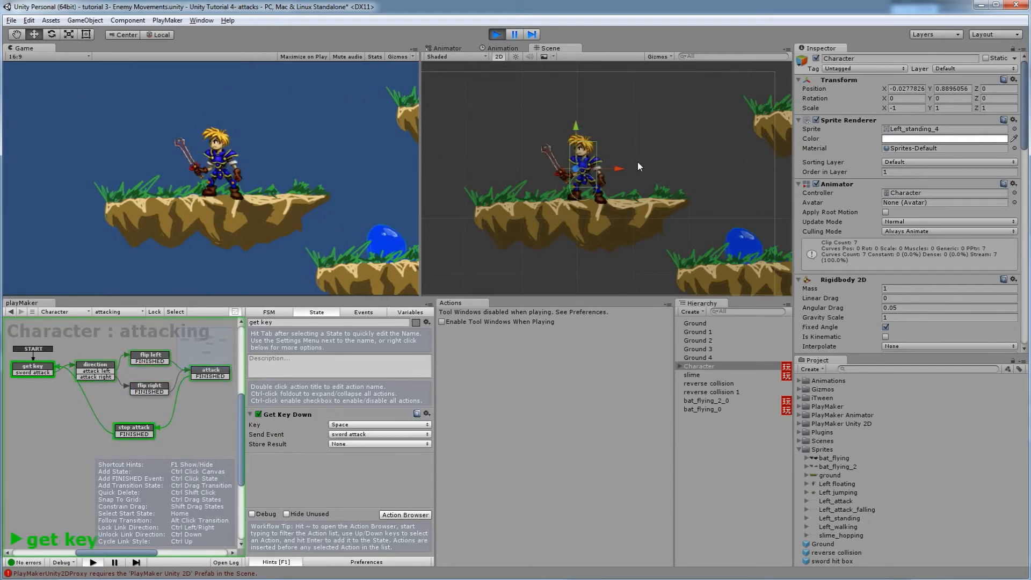
{"action": "key", "text": "Right"}
{"action": "key", "text": "space"}
{"action": "key", "text": "Left"}
{"action": "key", "text": "Right"}
{"action": "key", "text": "space"}
{"action": "key", "text": "Right"}
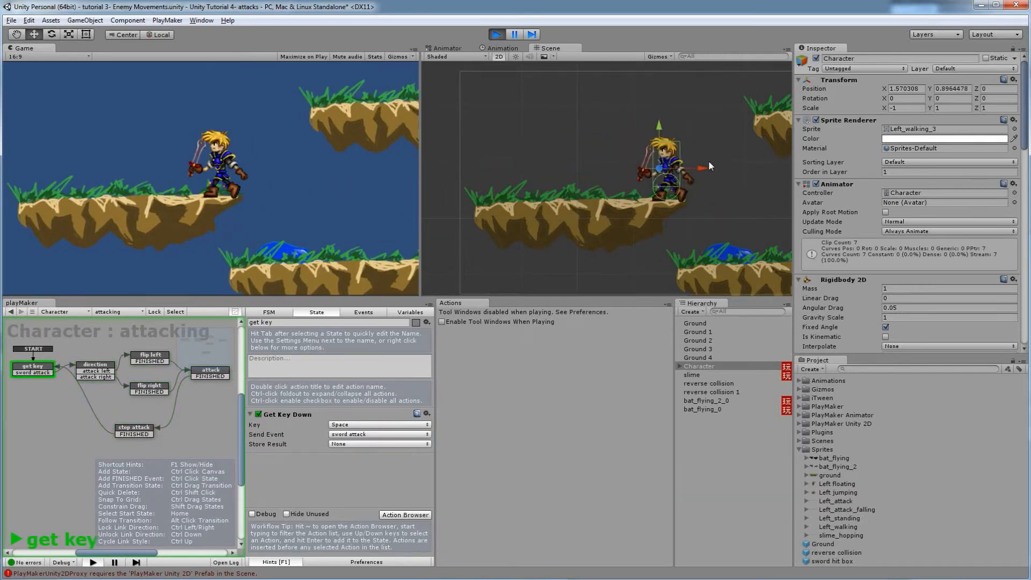
Test the sword attack while moving in both directions and jumping off the platform.
{"action": "key", "text": "Left"}
{"action": "key", "text": "space"}
{"action": "key", "text": "Up"}
{"action": "key", "text": "Right"}
{"action": "key", "text": "space"}
{"action": "key", "text": "Left"}
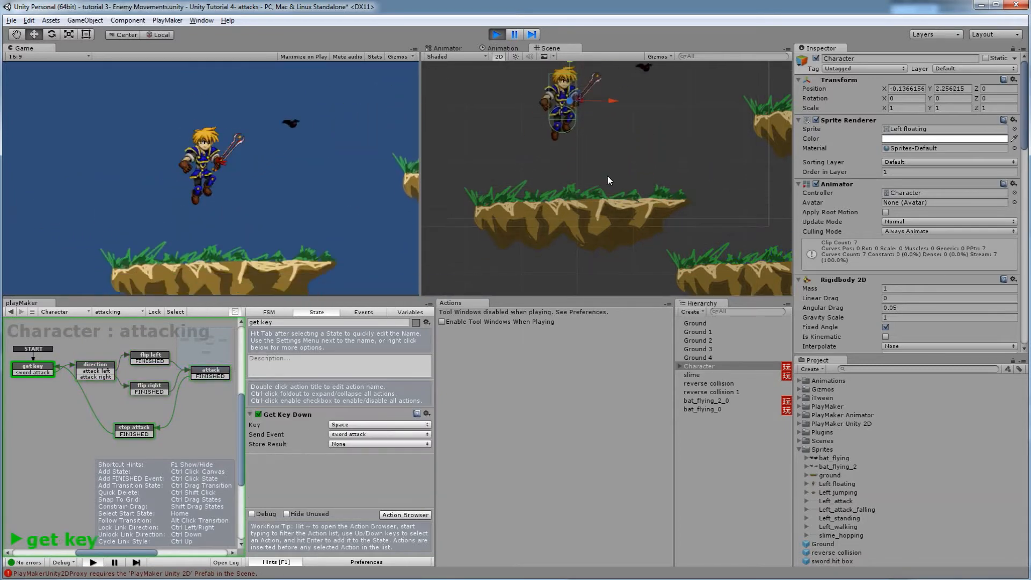
Jump straight up repeatedly and attack in mid-air to check the falling attack and its hit box in the Scene view.
{"action": "scroll", "coordinate": [614, 144], "scroll_direction": "down", "scroll_amount": 1}
{"action": "middle_click_drag", "start_coordinate": [614, 144], "coordinate": [613, 206]}
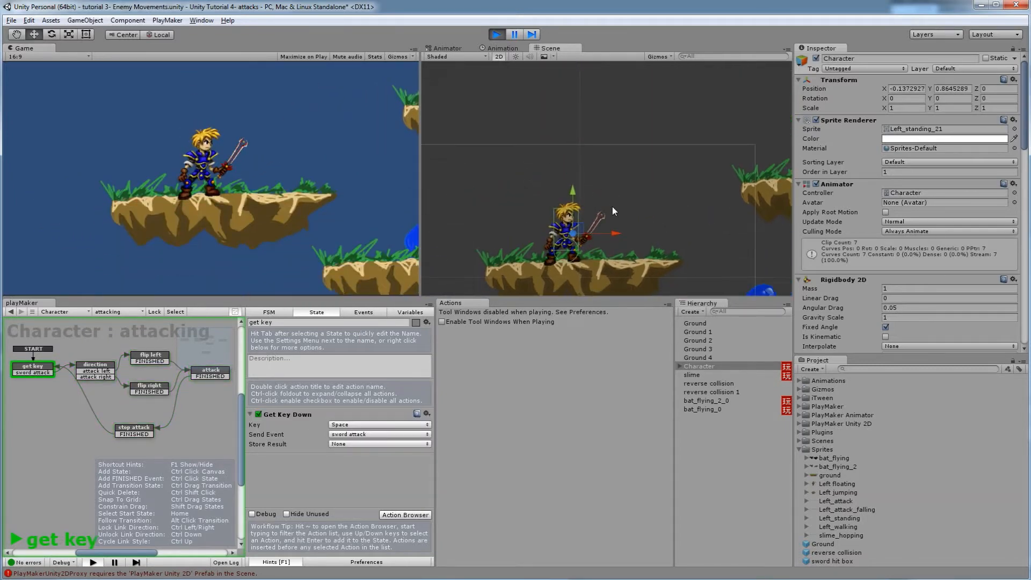
{"action": "key", "text": "Up"}
{"action": "key", "text": "Down"}
{"action": "left_click", "coordinate": [402, 164]}
{"action": "key", "text": "Up"}
{"action": "key", "text": "space"}
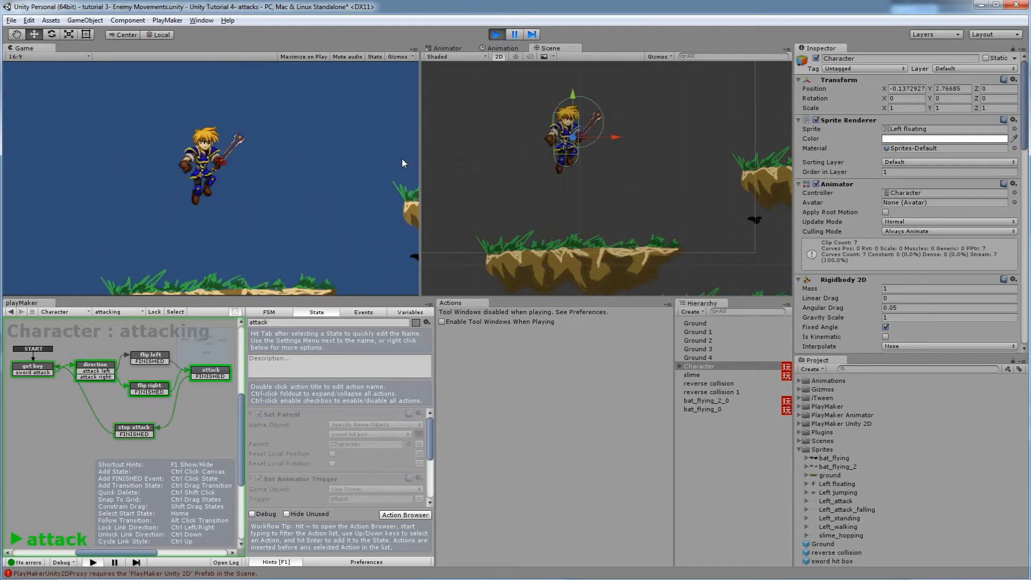
{"action": "key", "text": "Up"}
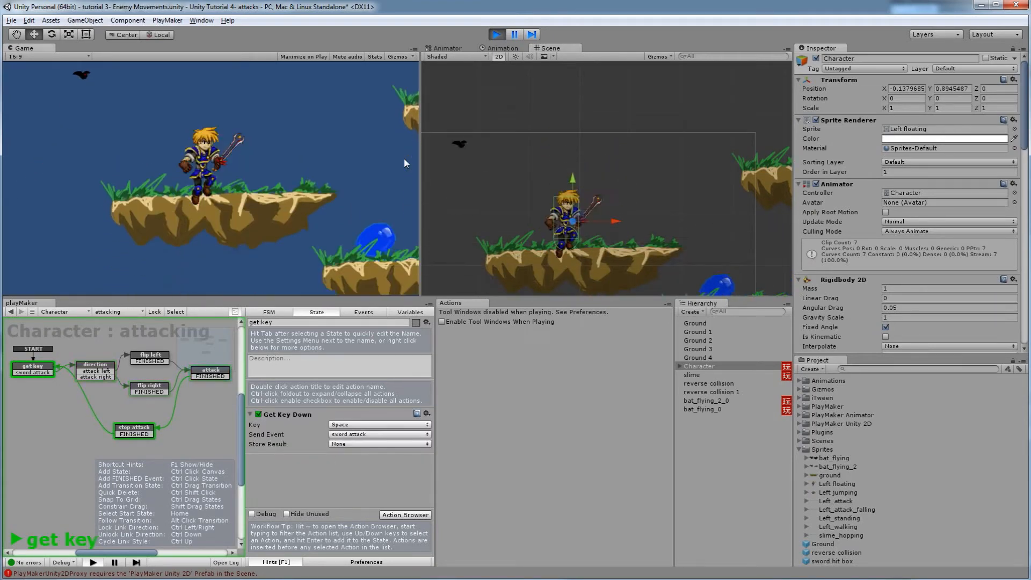
{"action": "key", "text": "Up"}
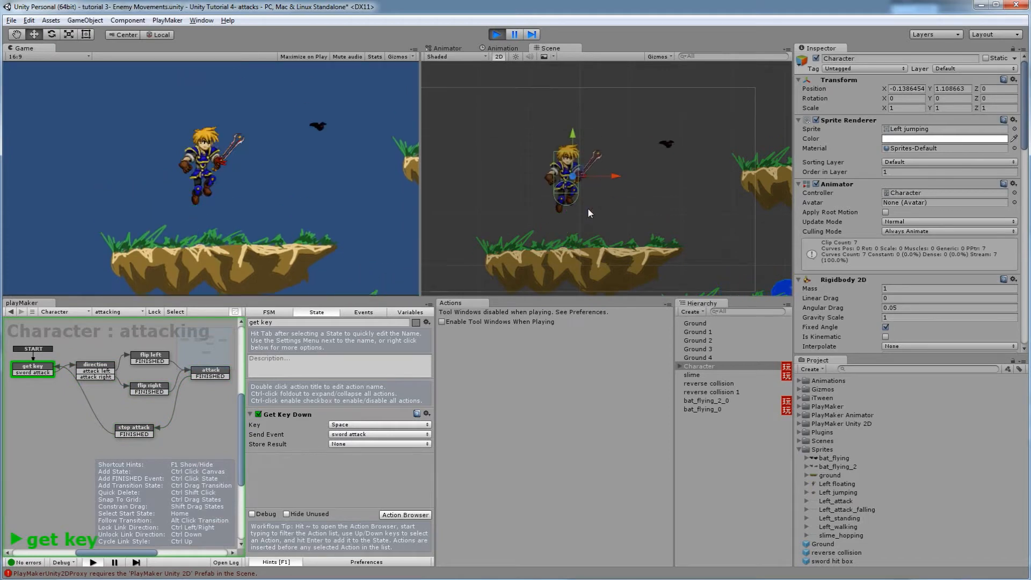
{"action": "key", "text": "space"}
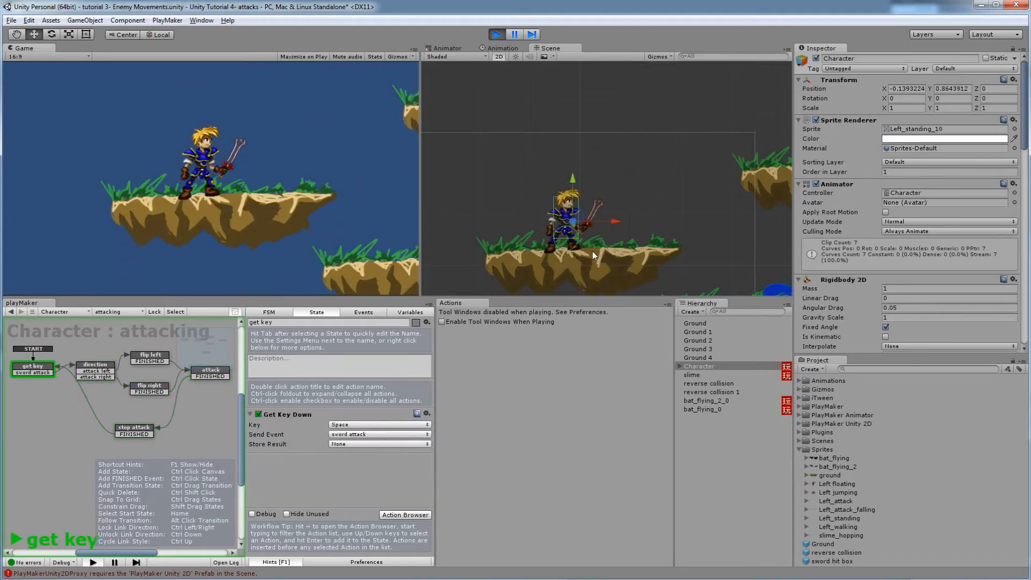
{"action": "key", "text": "Up"}
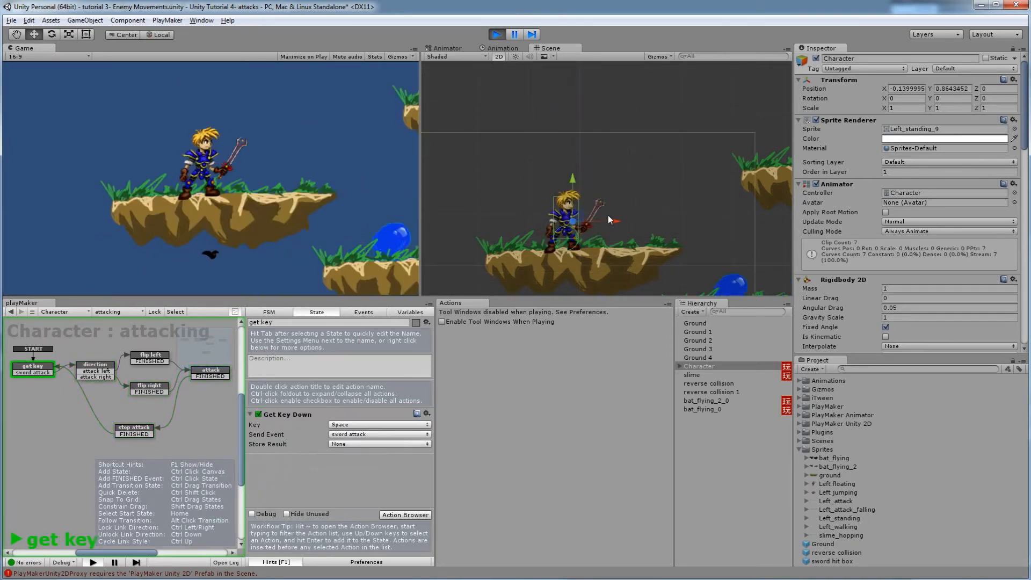
{"action": "key", "text": "Up"}
{"action": "key", "text": "space"}
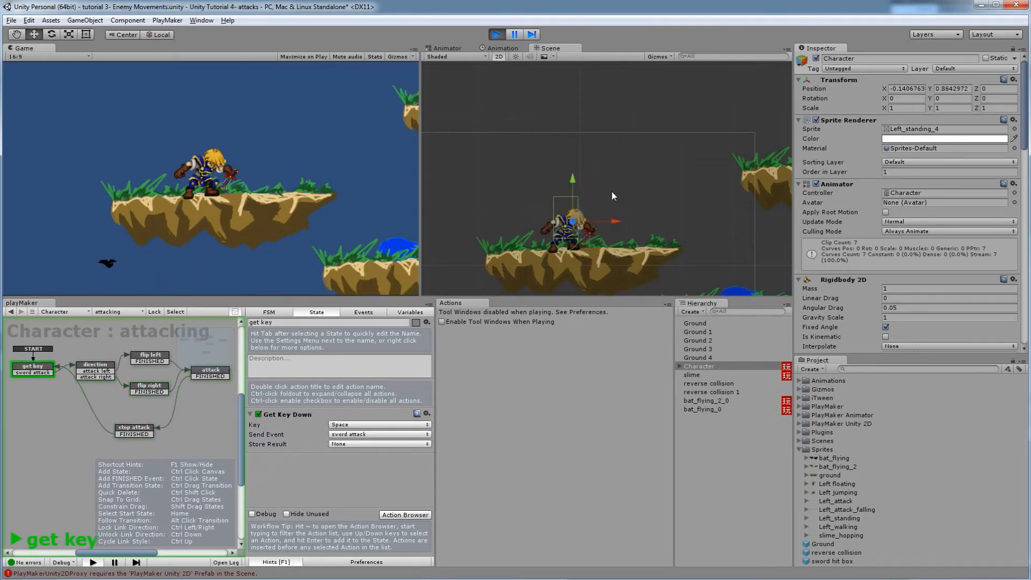
{"action": "key", "text": "Up"}
{"action": "key", "text": "space"}
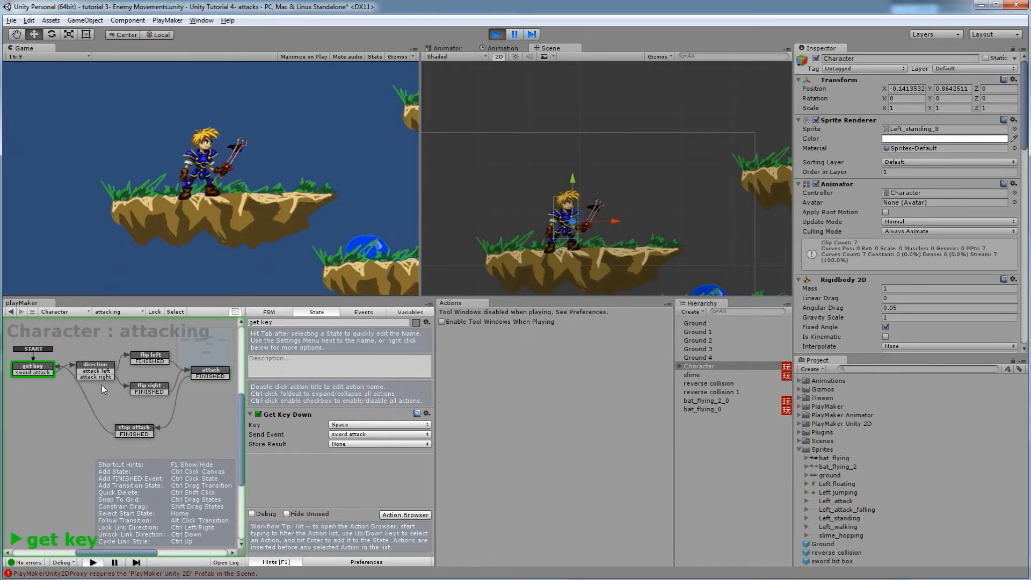
Examine the direction, flip left, flip right, attack and stop attack states of the attacking FSM while the game runs.
{"action": "left_click", "coordinate": [96, 367]}
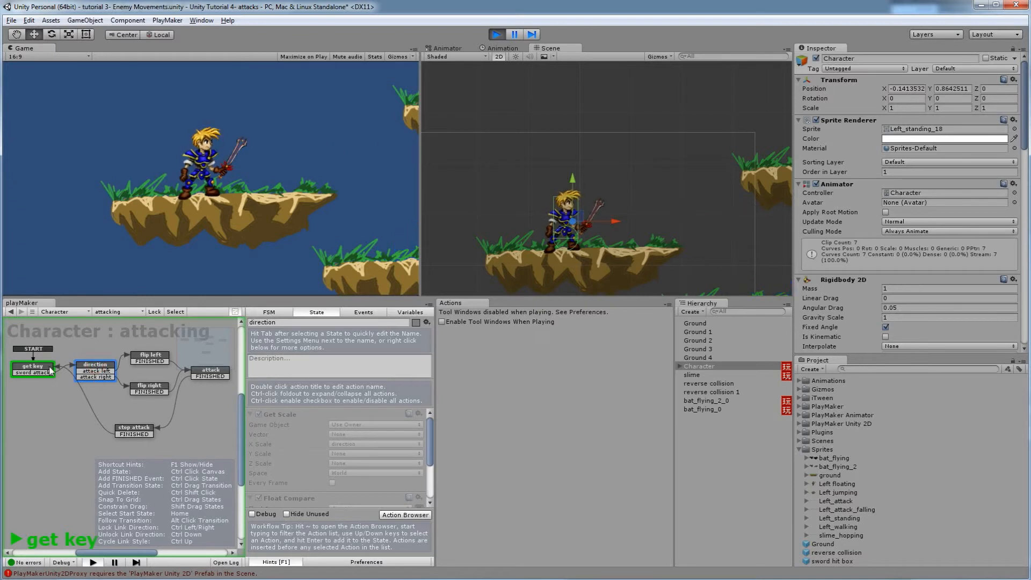
{"action": "left_click", "coordinate": [208, 436]}
{"action": "left_click_drag", "start_coordinate": [167, 400], "coordinate": [83, 351]}
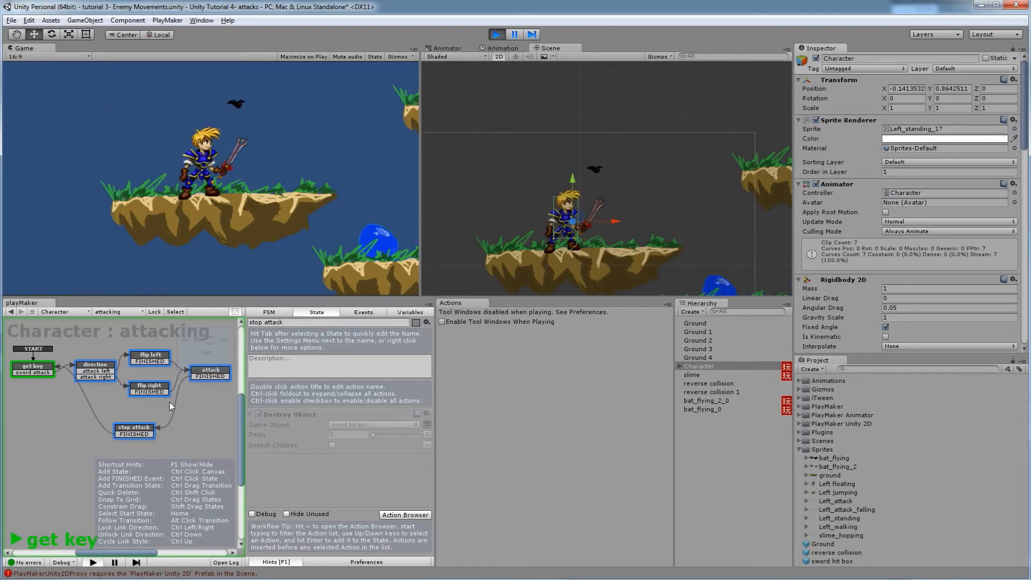
{"action": "left_click", "coordinate": [196, 405]}
{"action": "left_click", "coordinate": [157, 388]}
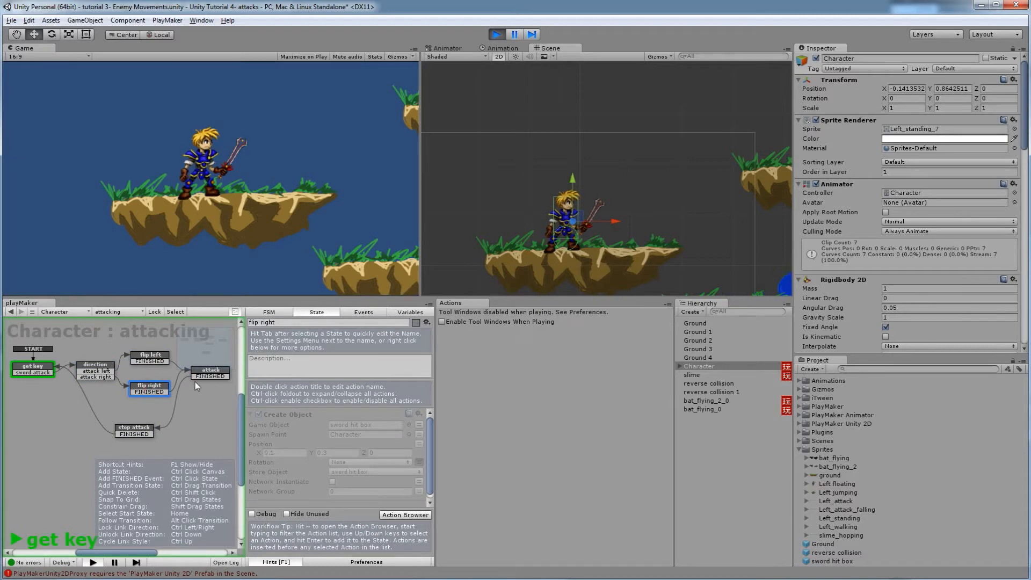
{"action": "left_click", "coordinate": [226, 424]}
{"action": "left_click", "coordinate": [137, 363]}
{"action": "left_click_drag", "start_coordinate": [215, 437], "coordinate": [85, 346]}
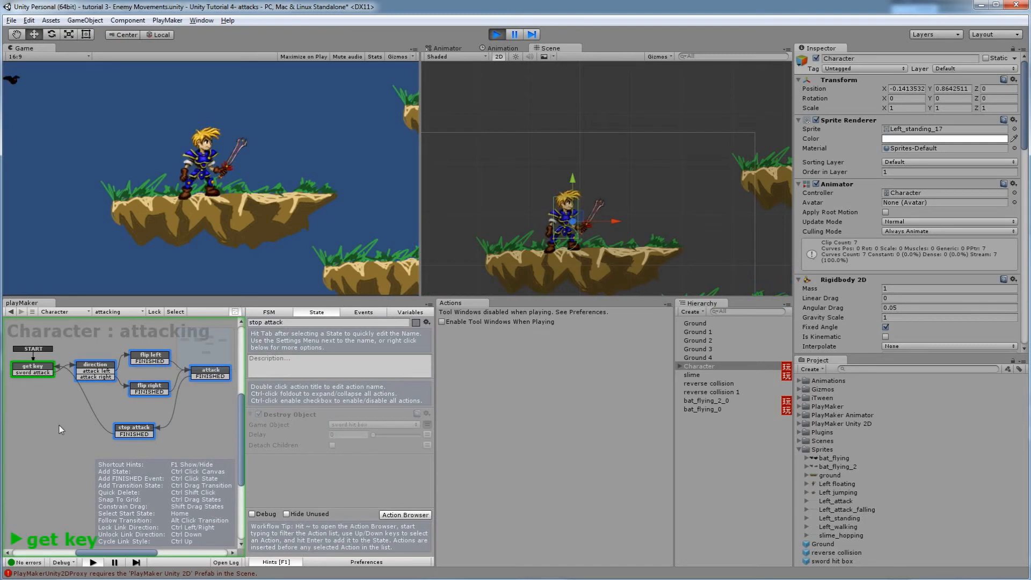
{"action": "left_click", "coordinate": [138, 396]}
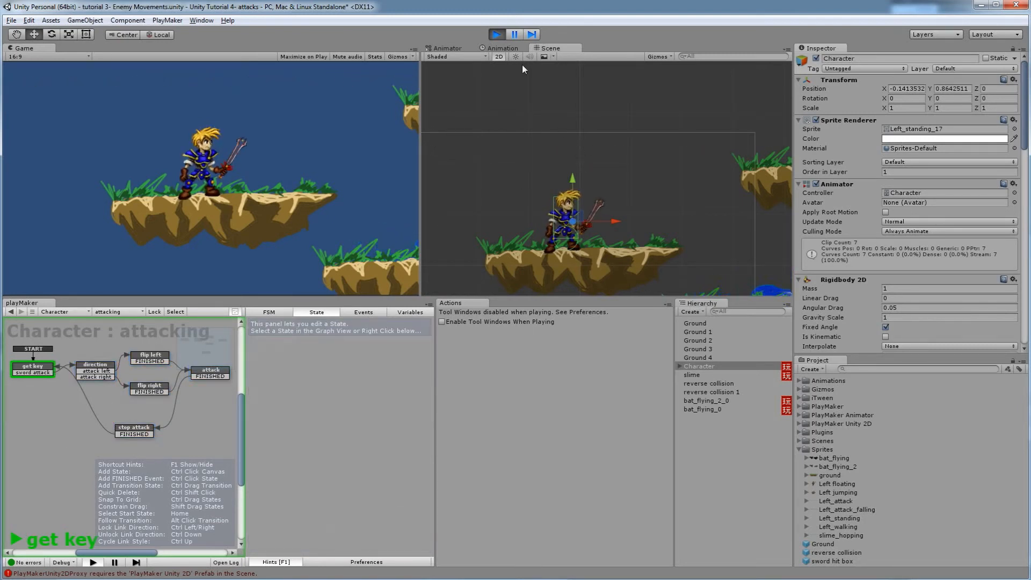
Stop the game and inspect the sword hit box prefab's tag and Circle Collider 2D settings.
{"action": "left_click", "coordinate": [497, 33]}
{"action": "middle_click_drag", "start_coordinate": [607, 214], "coordinate": [619, 161]}
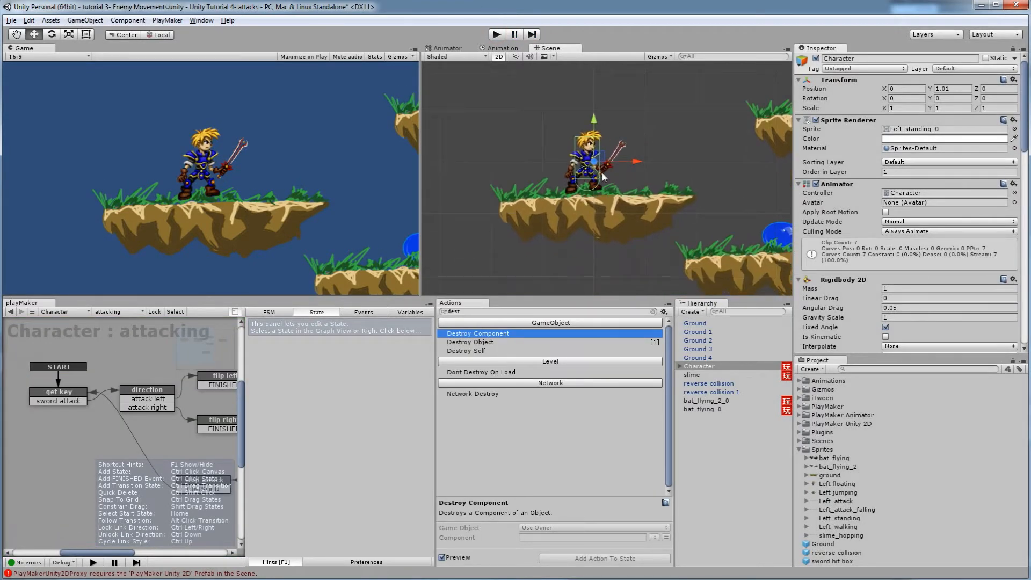
{"action": "left_click", "coordinate": [832, 562]}
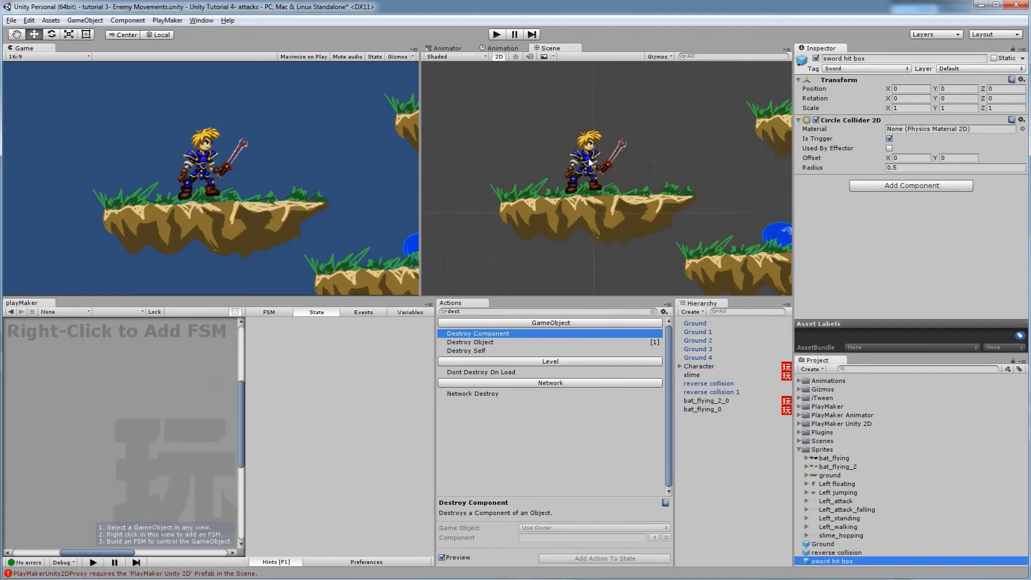
{"action": "middle_click_drag", "start_coordinate": [660, 183], "coordinate": [623, 189]}
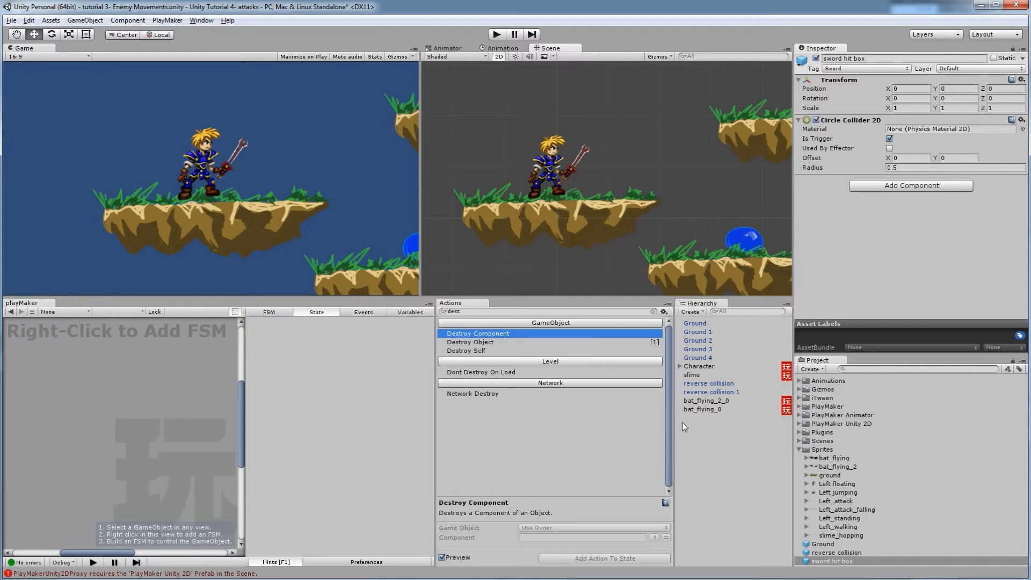
Duplicate the Get Key Down action within the get key state of the Character's attacking FSM.
{"action": "left_click", "coordinate": [699, 367]}
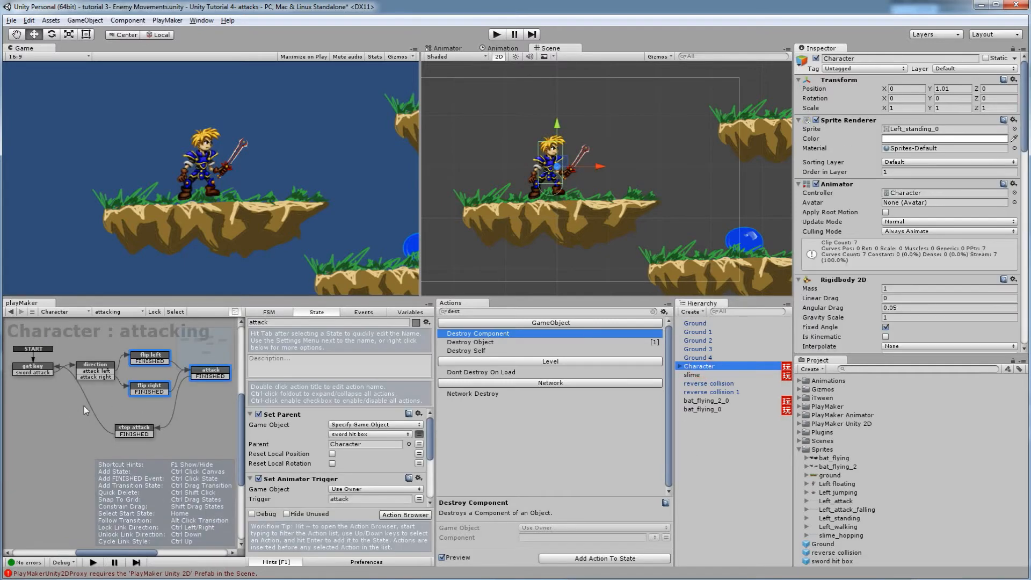
{"action": "scroll", "coordinate": [100, 418], "scroll_direction": "down", "scroll_amount": 3}
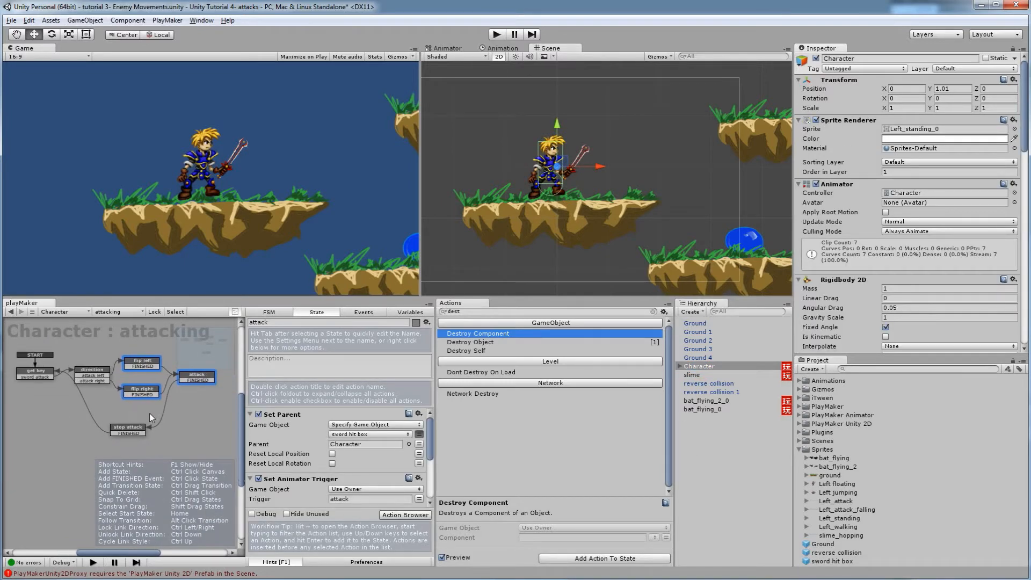
{"action": "left_click", "coordinate": [45, 372]}
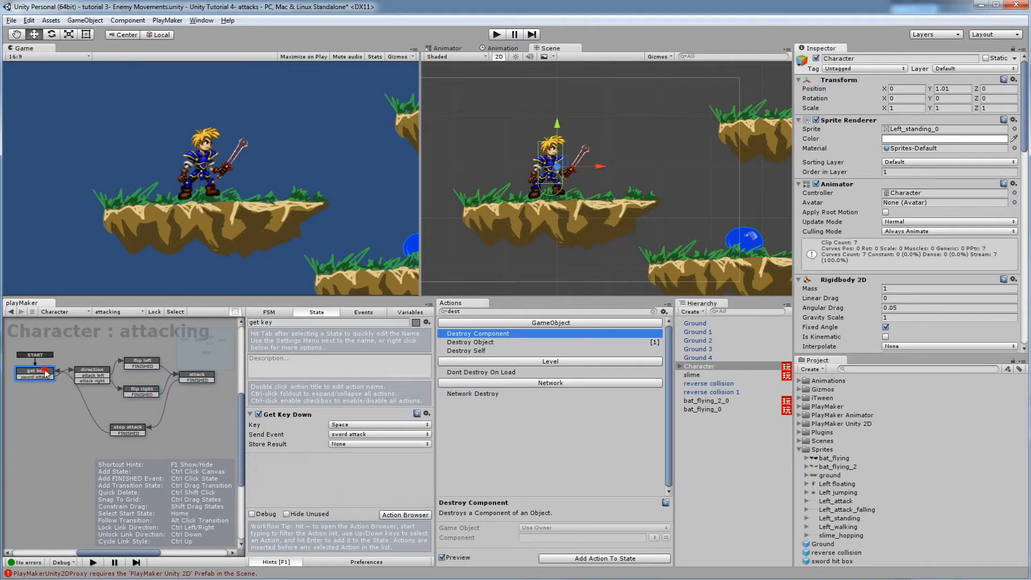
{"action": "left_click", "coordinate": [399, 514]}
{"action": "left_click", "coordinate": [291, 417]}
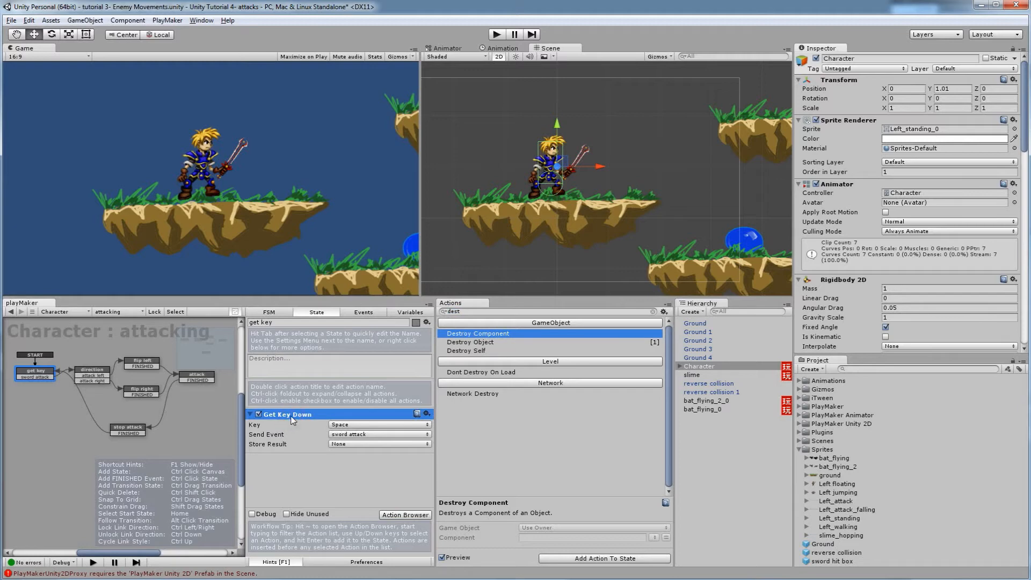
{"action": "key", "text": "ctrl+c"}
{"action": "left_click", "coordinate": [300, 458]}
{"action": "left_click", "coordinate": [309, 486]}
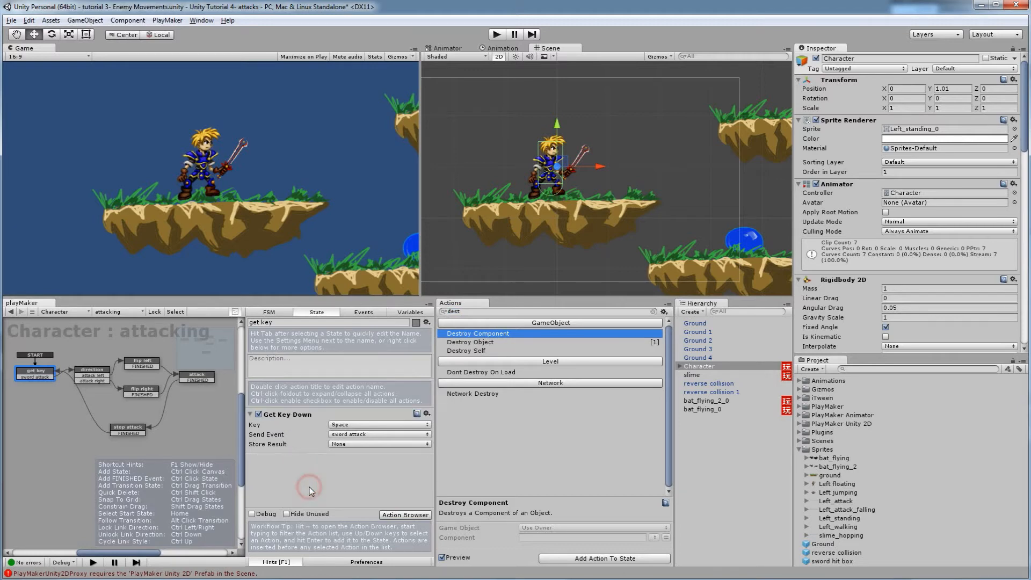
{"action": "key", "text": "ctrl+v"}
Set the key of the duplicated Get Key Down action in the get key state to Left Shift.
{"action": "left_click", "coordinate": [358, 471]}
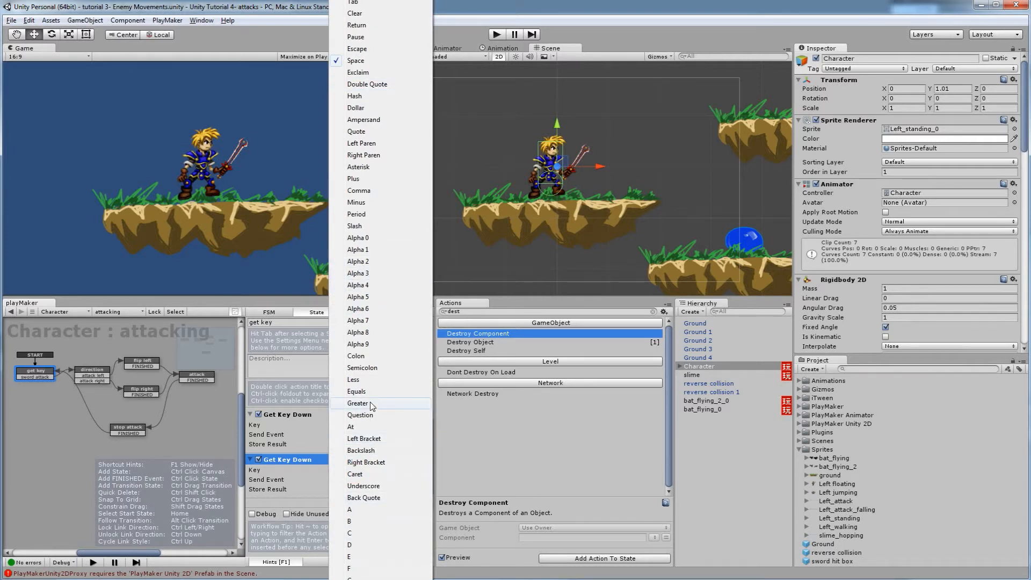
{"action": "scroll", "coordinate": [369, 404], "scroll_direction": "down", "scroll_amount": 10}
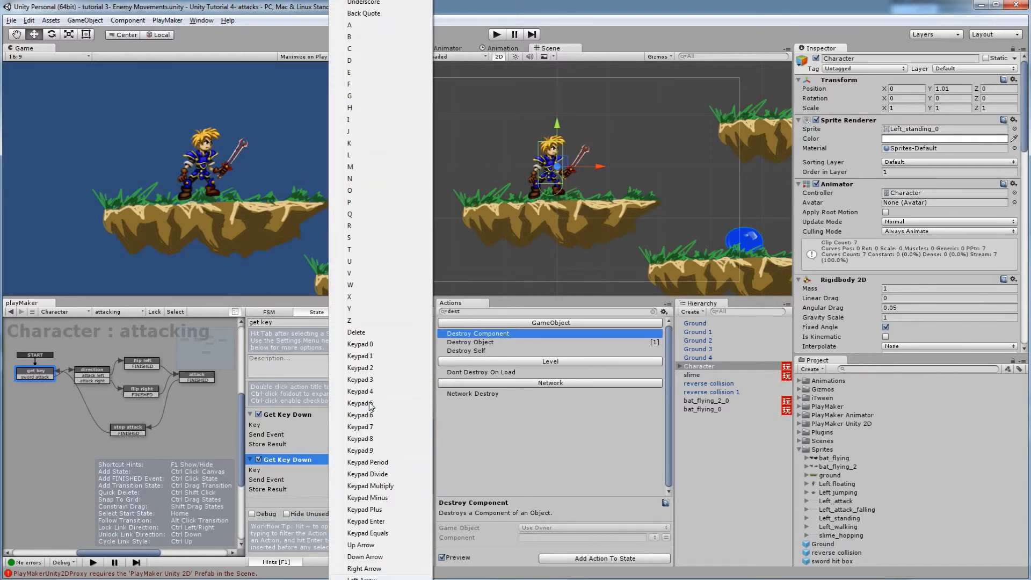
{"action": "scroll", "coordinate": [370, 403], "scroll_direction": "down", "scroll_amount": 6}
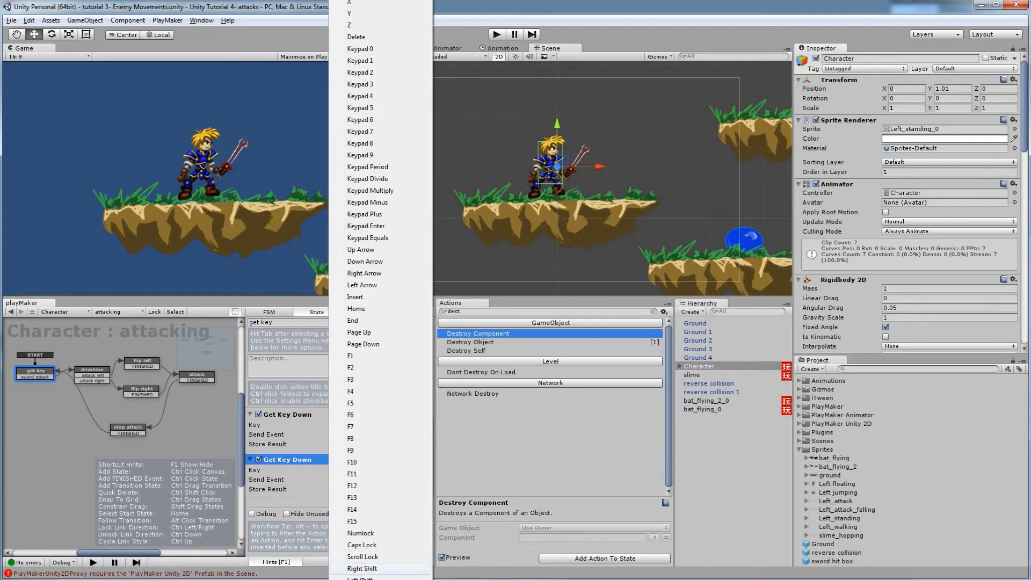
{"action": "left_click", "coordinate": [361, 578]}
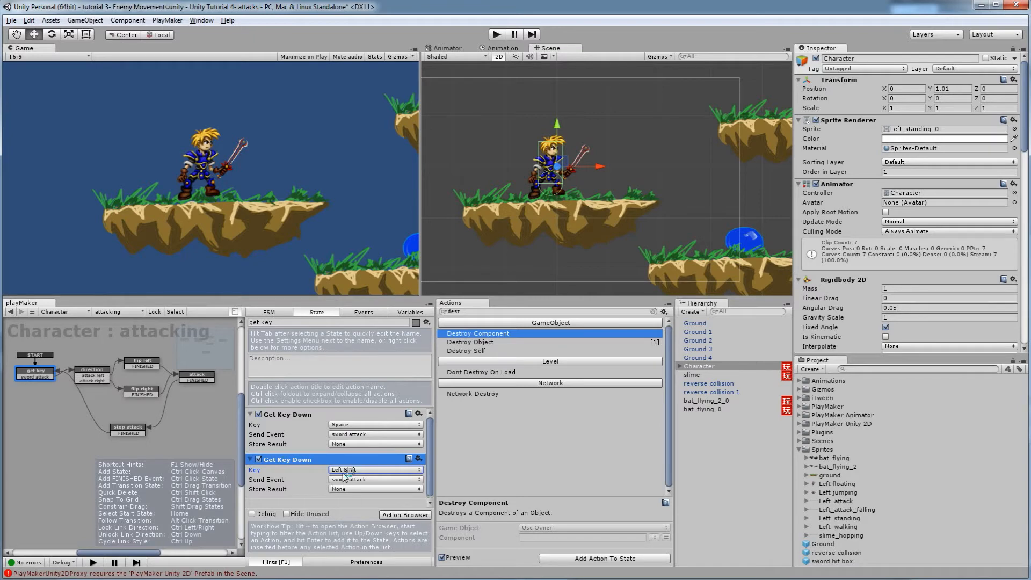
{"action": "left_click", "coordinate": [377, 474]}
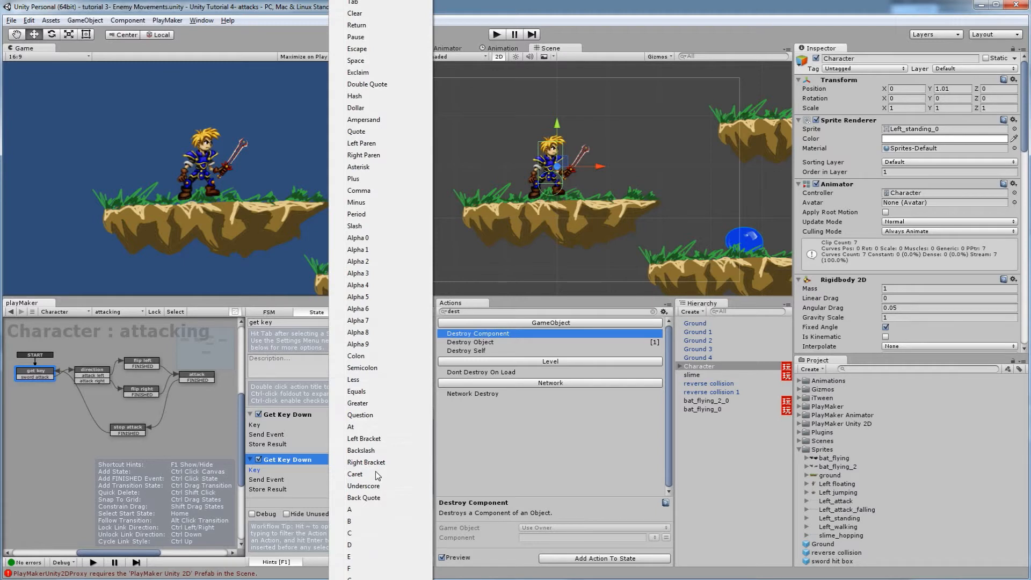
{"action": "key", "text": "Escape"}
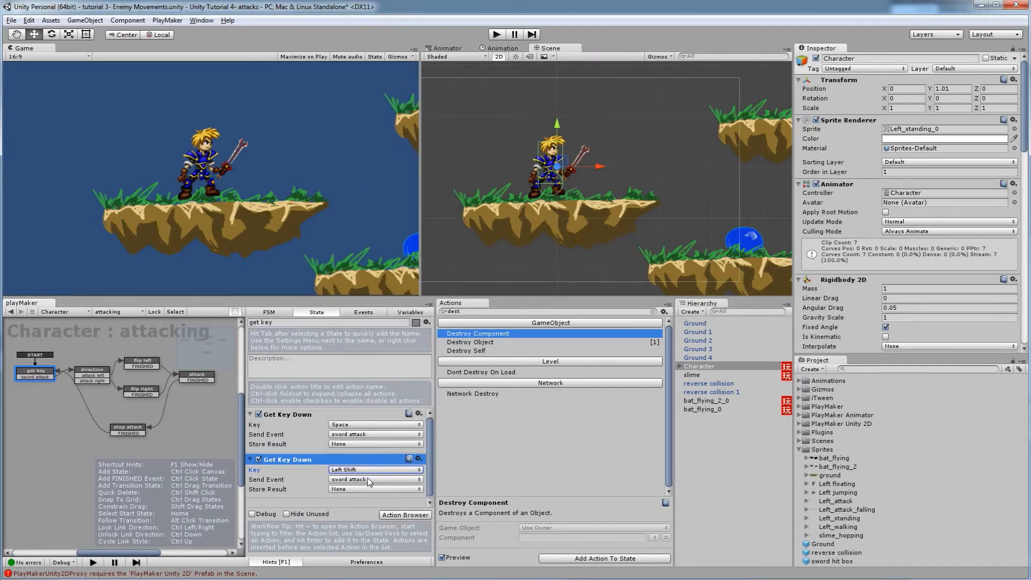
Add a new event named projectile to the Character's attacking FSM.
{"action": "left_click", "coordinate": [369, 480]}
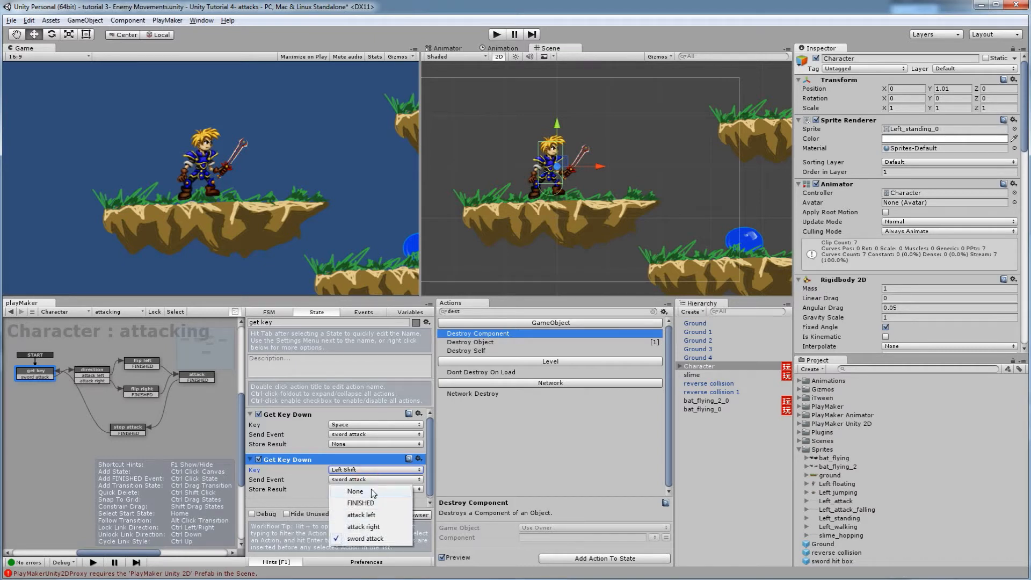
{"action": "left_click", "coordinate": [354, 314]}
{"action": "left_click", "coordinate": [342, 494]}
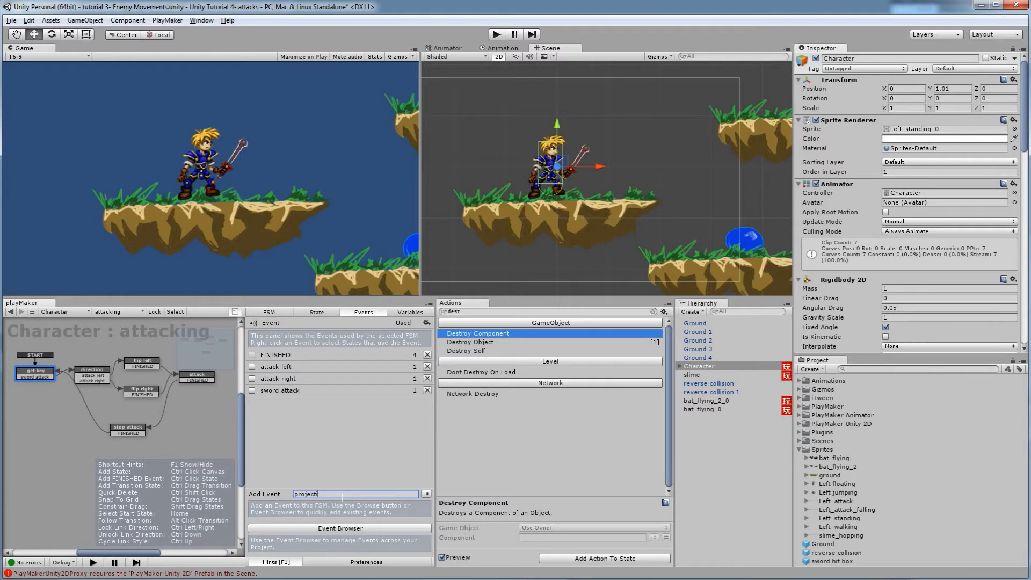
{"action": "key", "text": "Return"}
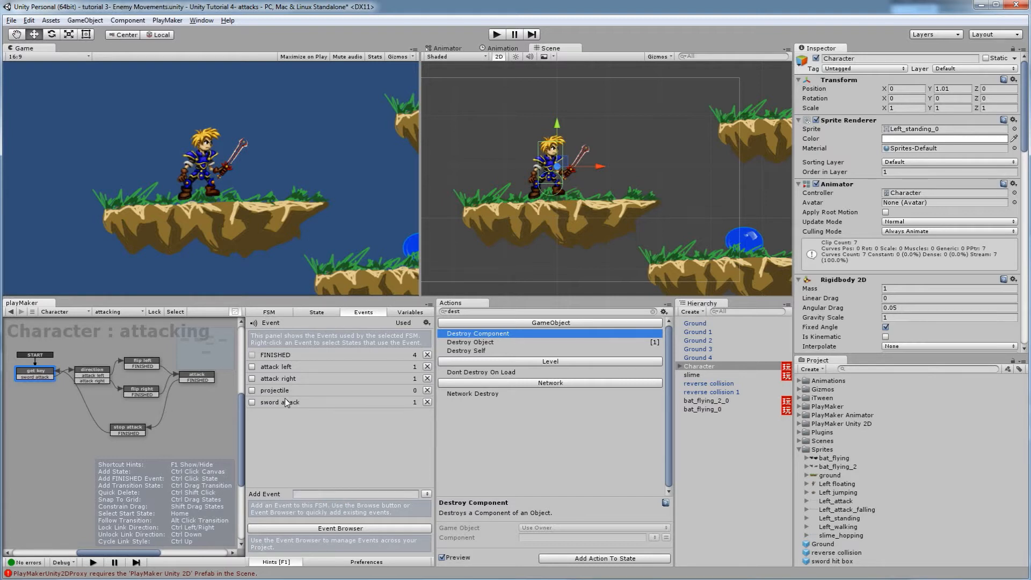
Make the get key state's Left Shift Get Key Down action send the projectile event.
{"action": "left_click", "coordinate": [45, 375]}
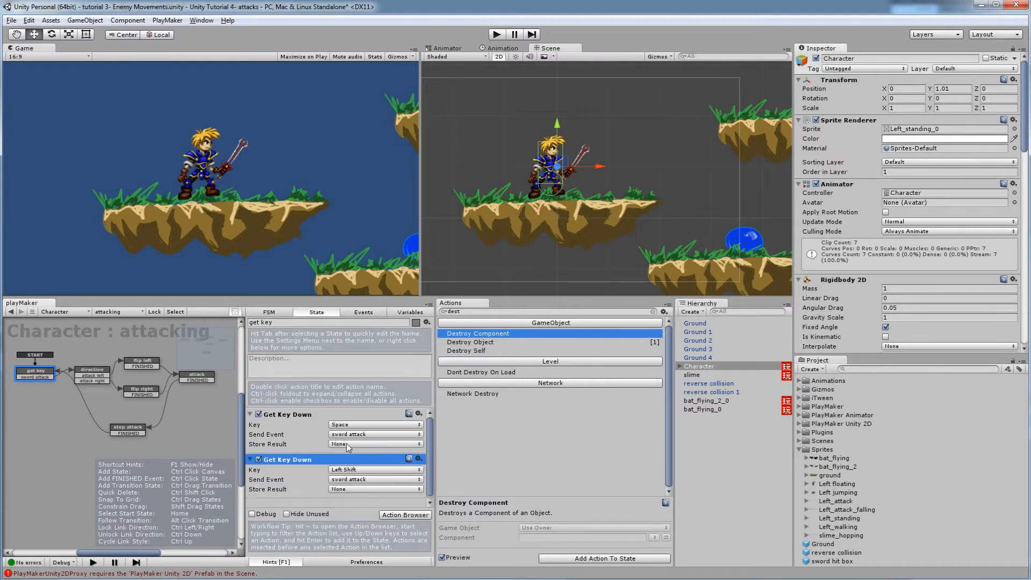
{"action": "left_click", "coordinate": [354, 480]}
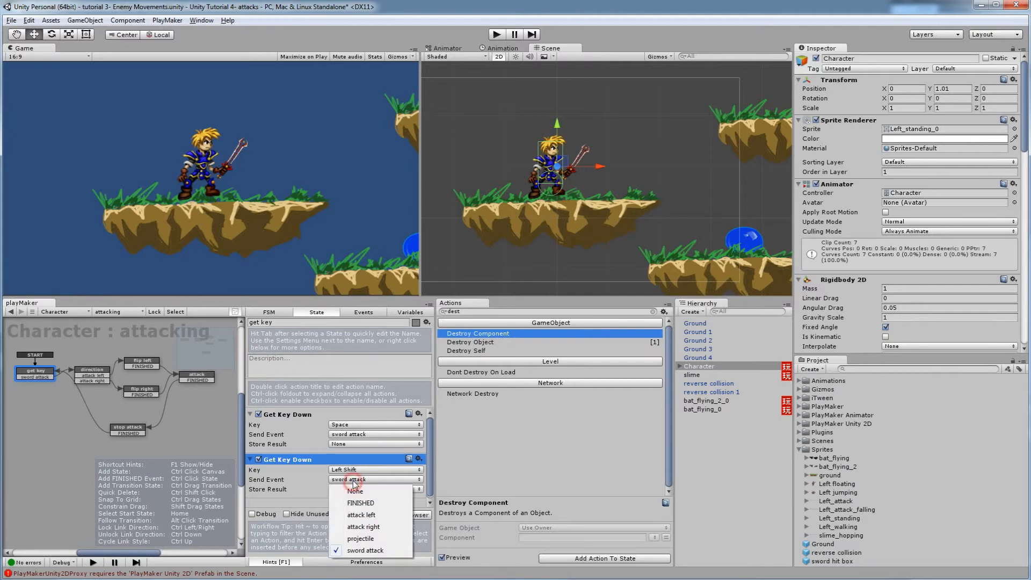
{"action": "left_click", "coordinate": [361, 539]}
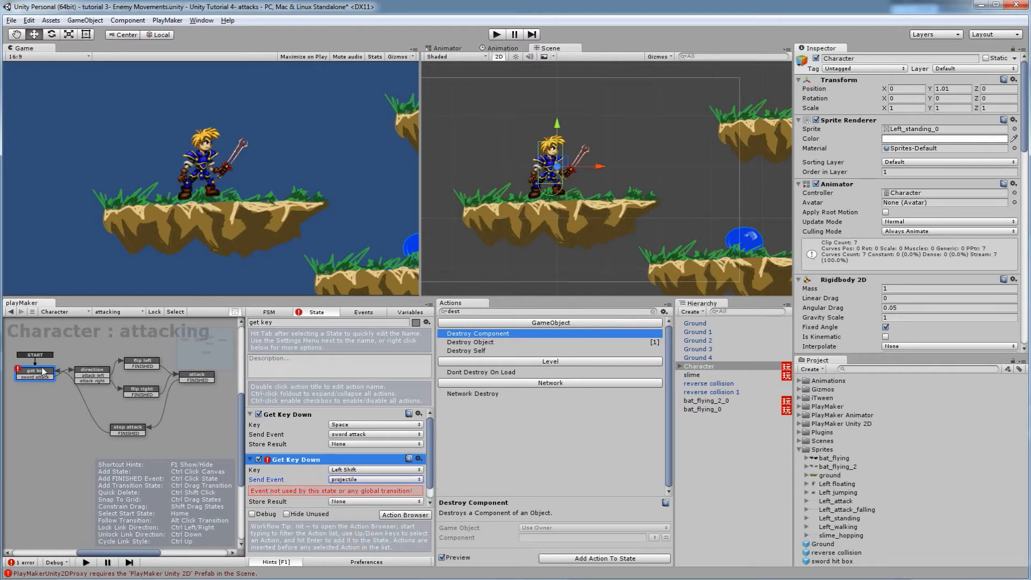
Add a projectile transition to the get key state of the attacking FSM.
{"action": "right_click", "coordinate": [43, 371]}
{"action": "right_click", "coordinate": [35, 378]}
{"action": "left_click", "coordinate": [31, 376]}
{"action": "right_click", "coordinate": [37, 372]}
{"action": "mouse_move", "coordinate": [102, 376]}
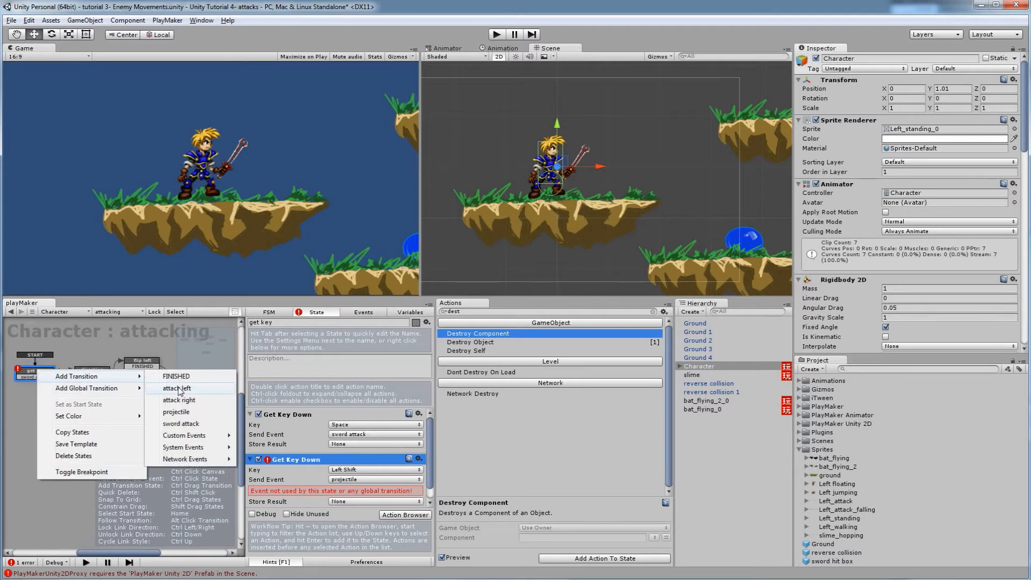
{"action": "left_click", "coordinate": [180, 413]}
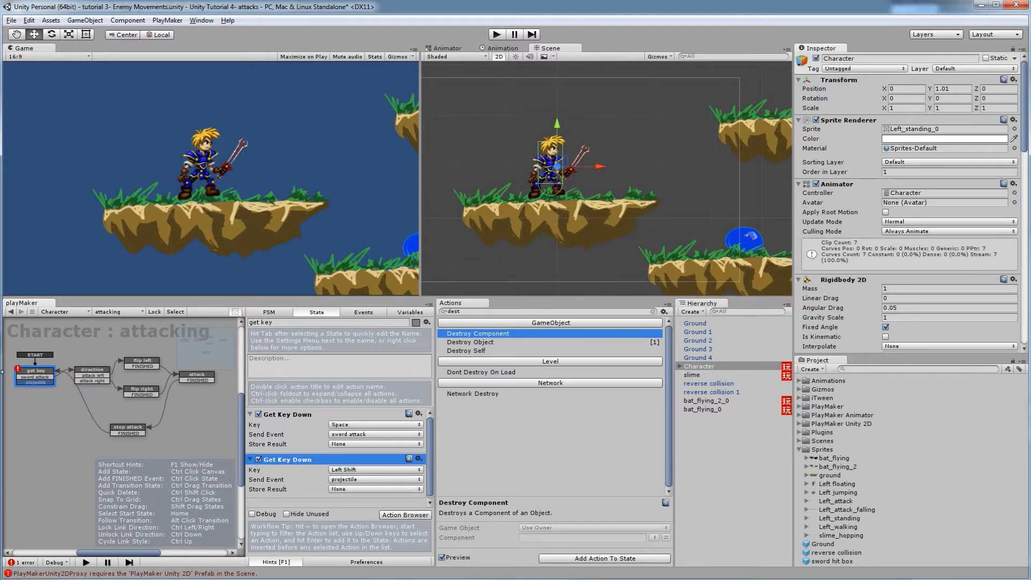
Duplicate the direction, flip left, flip right and attack states together and place the copies below the stop attack state.
{"action": "left_click", "coordinate": [214, 436]}
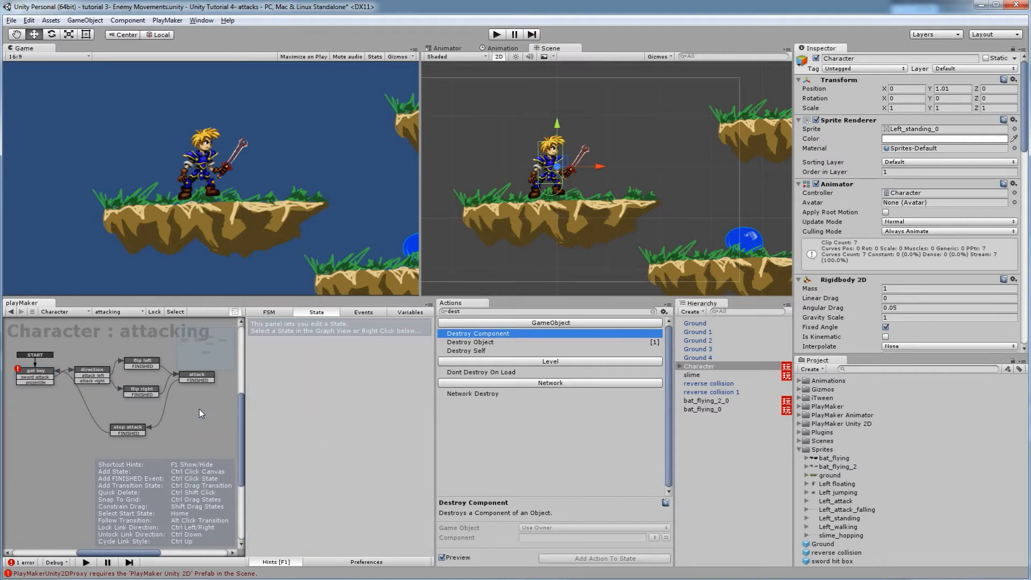
{"action": "left_click_drag", "start_coordinate": [119, 362], "coordinate": [90, 350]}
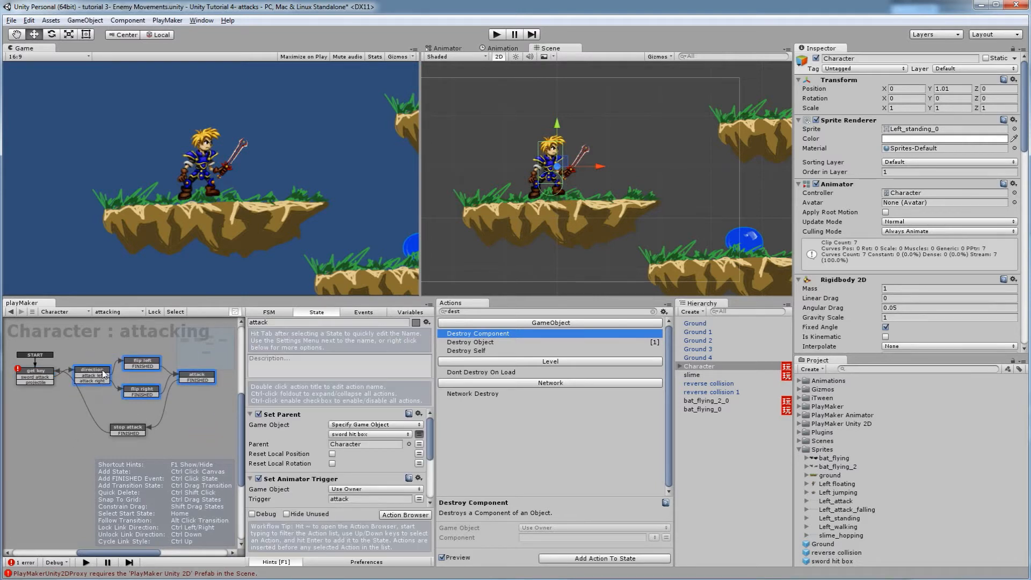
{"action": "scroll", "coordinate": [112, 376], "scroll_direction": "up", "scroll_amount": 4}
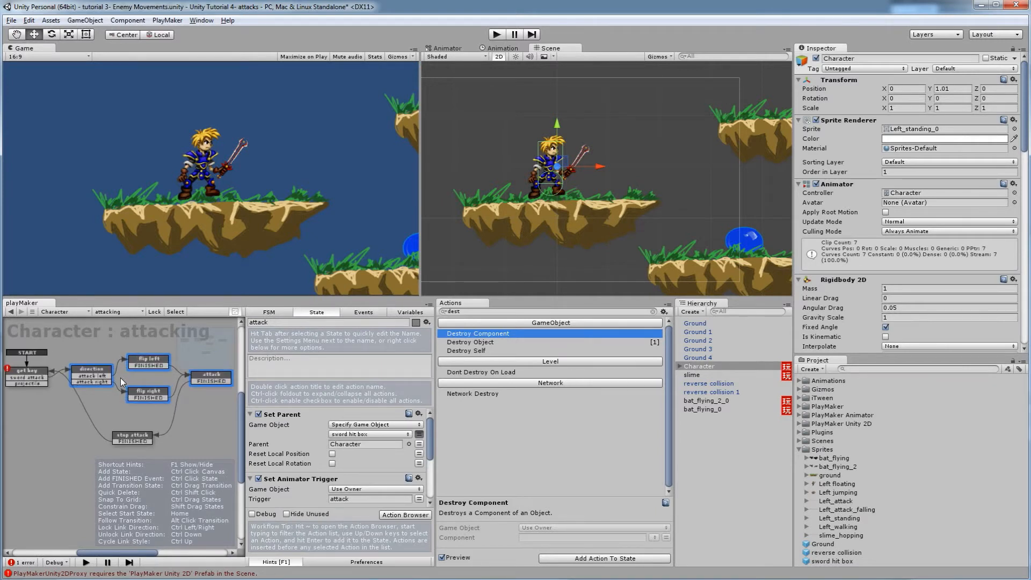
{"action": "left_click_drag", "start_coordinate": [434, 384], "coordinate": [511, 391]}
{"action": "middle_click_drag", "start_coordinate": [118, 381], "coordinate": [141, 398]}
{"action": "key", "text": "ctrl+c"}
{"action": "key", "text": "ctrl+v"}
{"action": "left_click_drag", "start_coordinate": [247, 434], "coordinate": [157, 478]}
{"action": "middle_click_drag", "start_coordinate": [165, 441], "coordinate": [158, 412]}
{"action": "scroll", "coordinate": [157, 412], "scroll_direction": "down", "scroll_amount": 3}
{"action": "scroll", "coordinate": [156, 411], "scroll_direction": "down", "scroll_amount": 2}
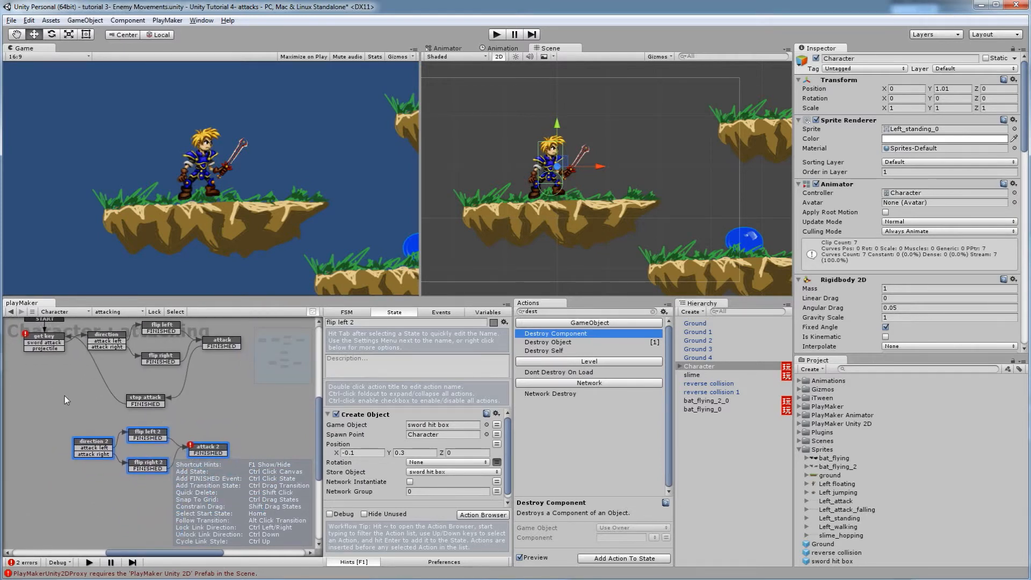
Link the get key state's projectile transition to the copied direction state and review the copied direction and flip left actions.
{"action": "left_click_drag", "start_coordinate": [53, 349], "coordinate": [80, 441]}
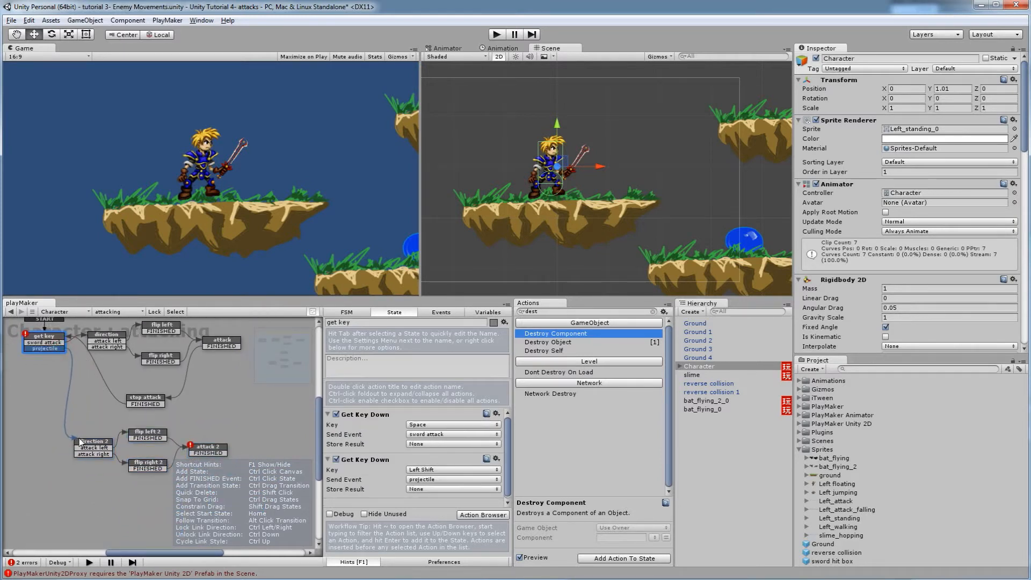
{"action": "left_click", "coordinate": [87, 444]}
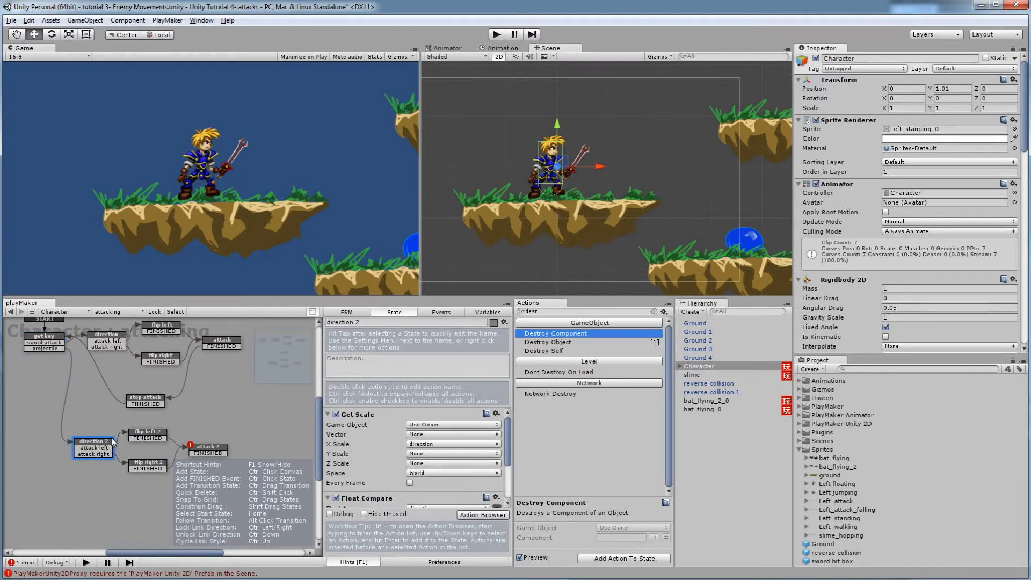
{"action": "scroll", "coordinate": [382, 440], "scroll_direction": "down", "scroll_amount": 3}
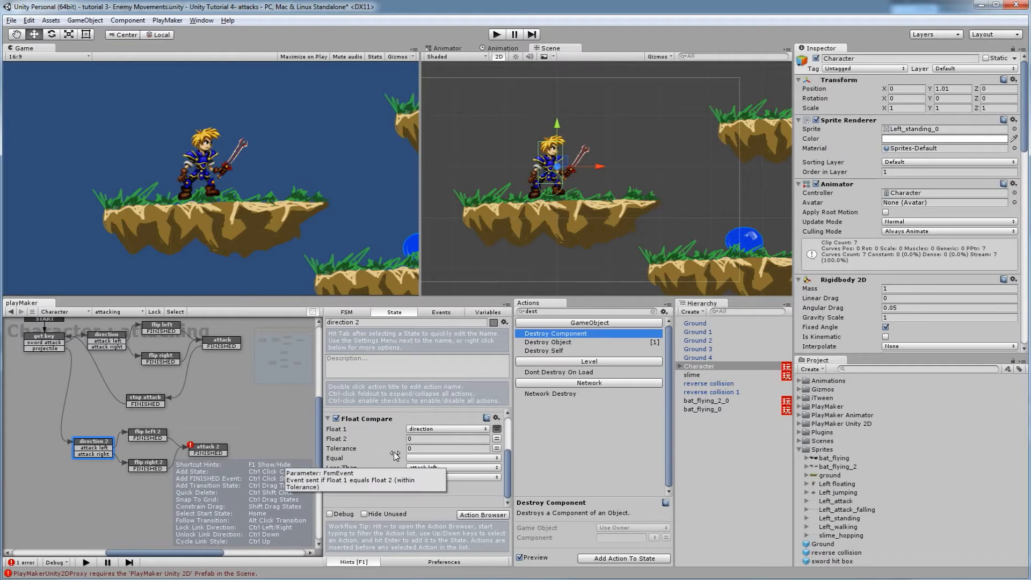
{"action": "middle_click_drag", "start_coordinate": [109, 429], "coordinate": [82, 426]}
{"action": "left_click", "coordinate": [116, 434]}
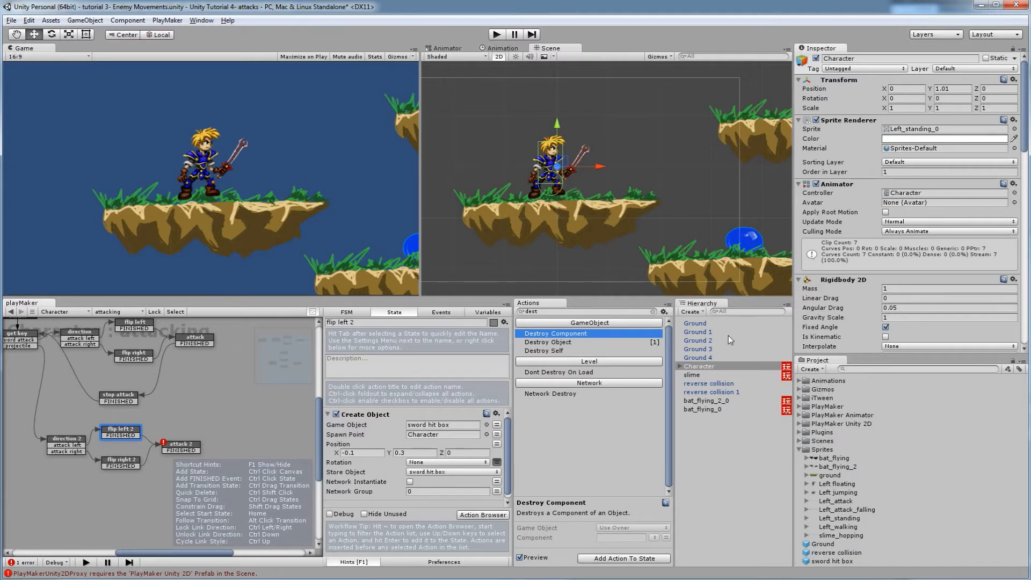
Create an empty game object and move it beside the character, to about X 1.51, Y 1.53.
{"action": "left_click", "coordinate": [694, 312]}
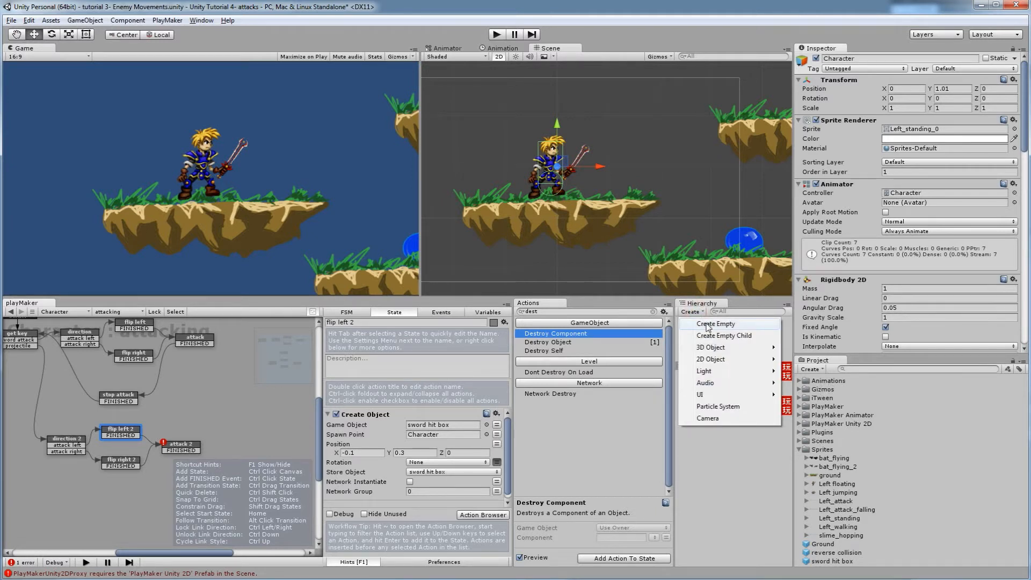
{"action": "left_click", "coordinate": [709, 324]}
{"action": "left_click_drag", "start_coordinate": [614, 179], "coordinate": [646, 146]}
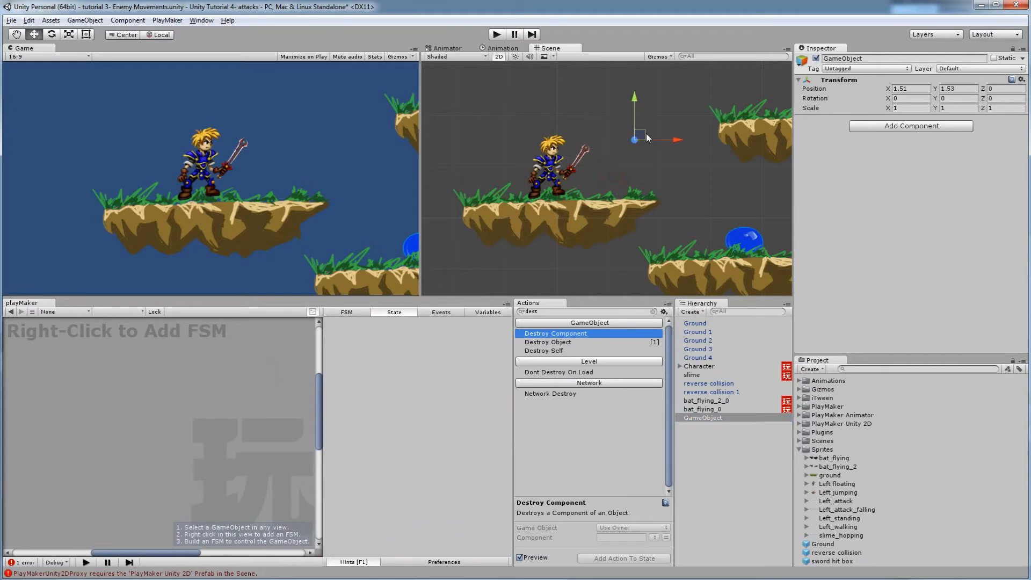
Add a Sprite Renderer component to the new game object and browse the available sprites for it.
{"action": "left_click", "coordinate": [889, 126]}
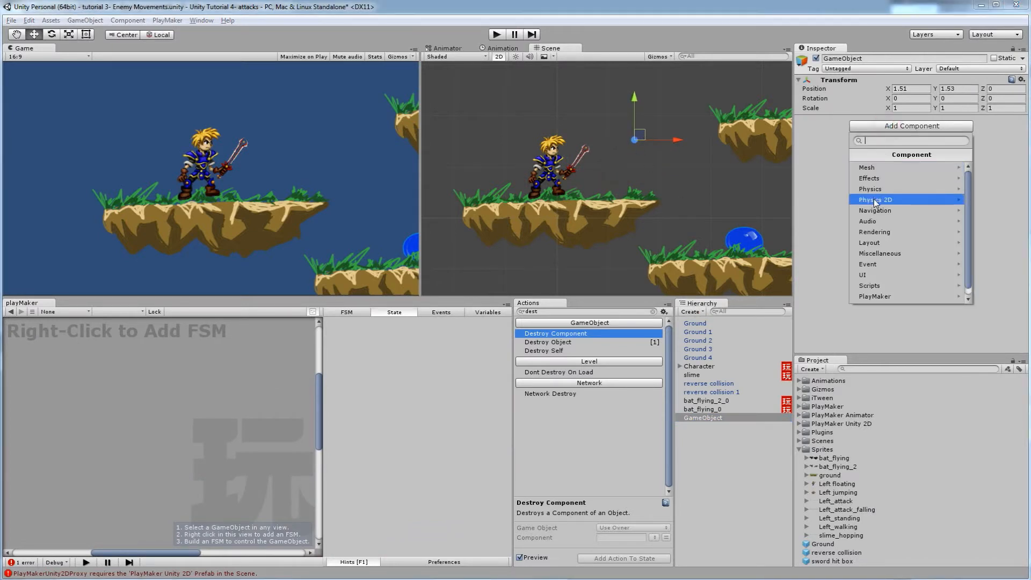
{"action": "left_click", "coordinate": [874, 233]}
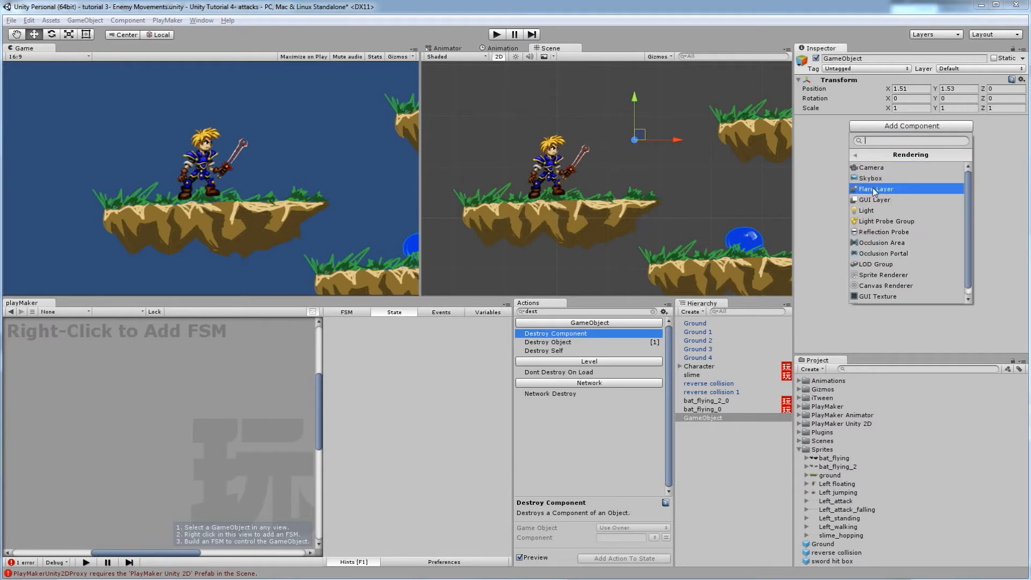
{"action": "left_click", "coordinate": [880, 275]}
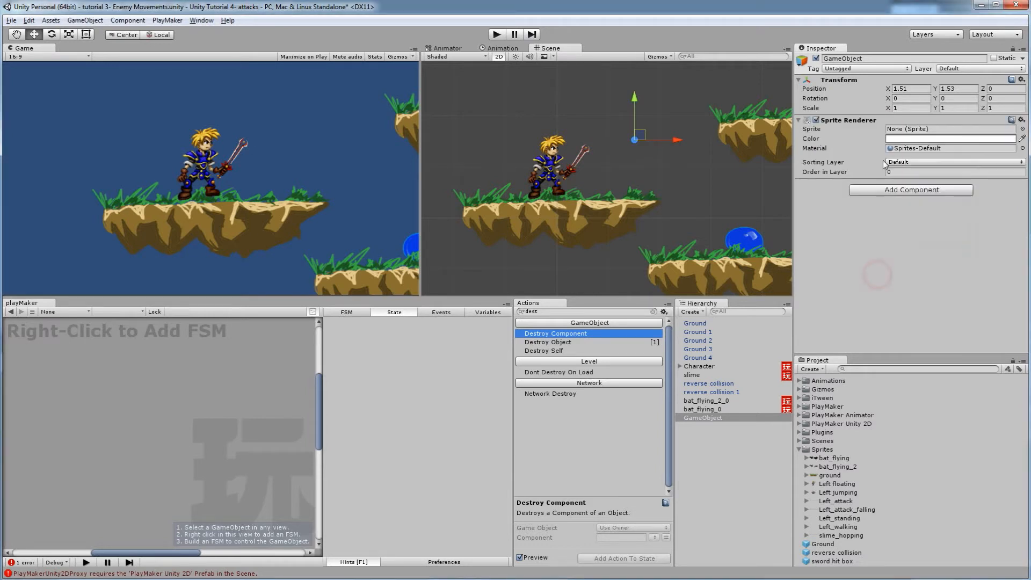
{"action": "left_click", "coordinate": [1023, 129]}
{"action": "left_click_drag", "start_coordinate": [173, 109], "coordinate": [171, 217]}
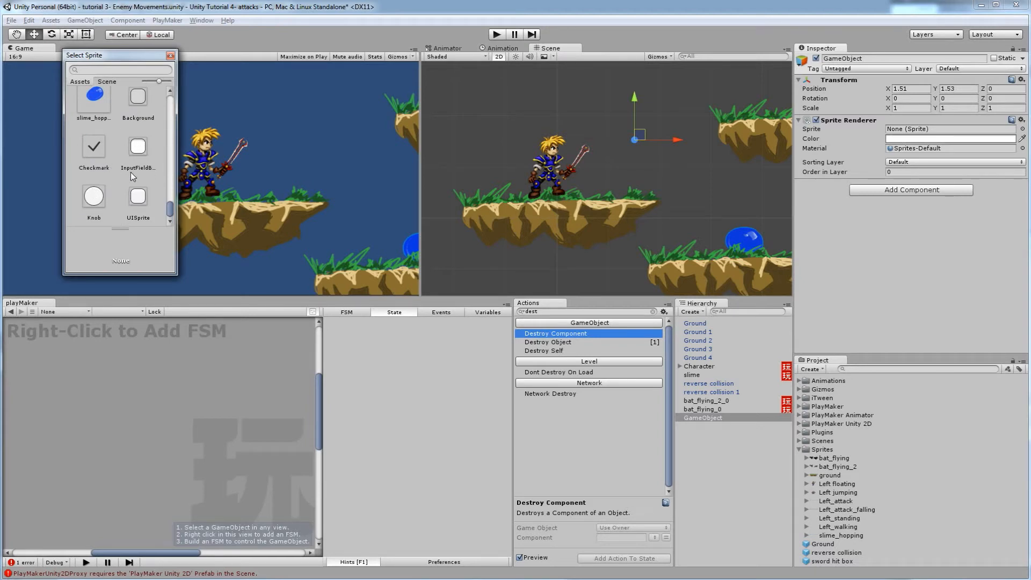
Switch to the _sprites folder in Windows Explorer and open E:\AACC\ART 155 2D Game Prototyping\Warrior Game in a second window.
{"action": "mouse_move", "coordinate": [76, 572]}
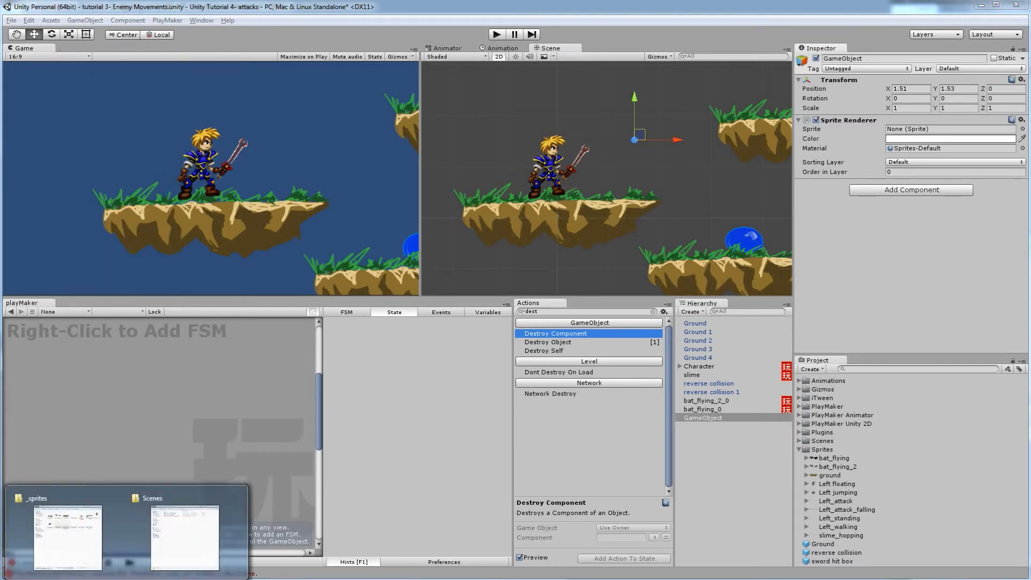
{"action": "left_click", "coordinate": [76, 544]}
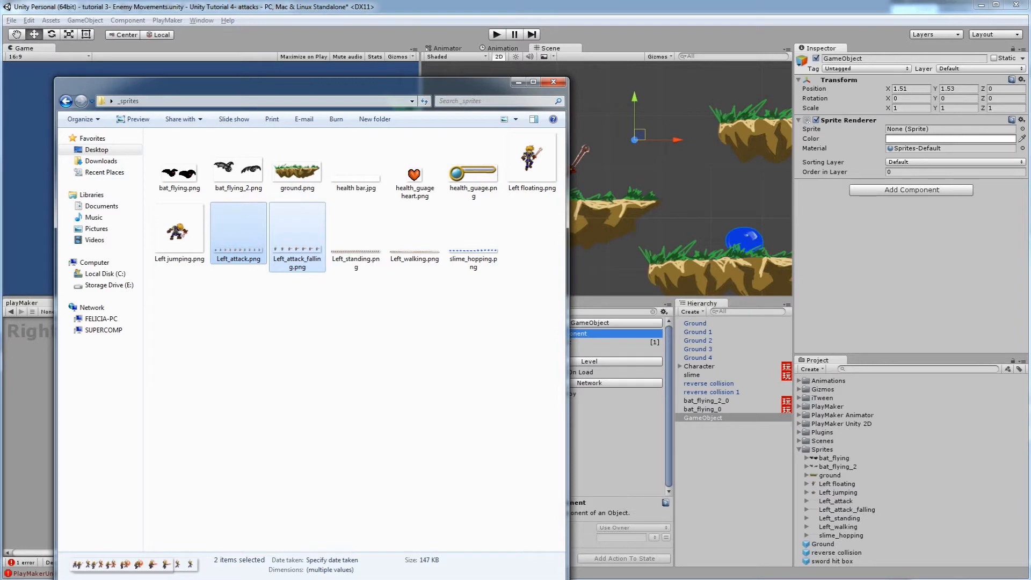
{"action": "left_click", "coordinate": [14, 579]}
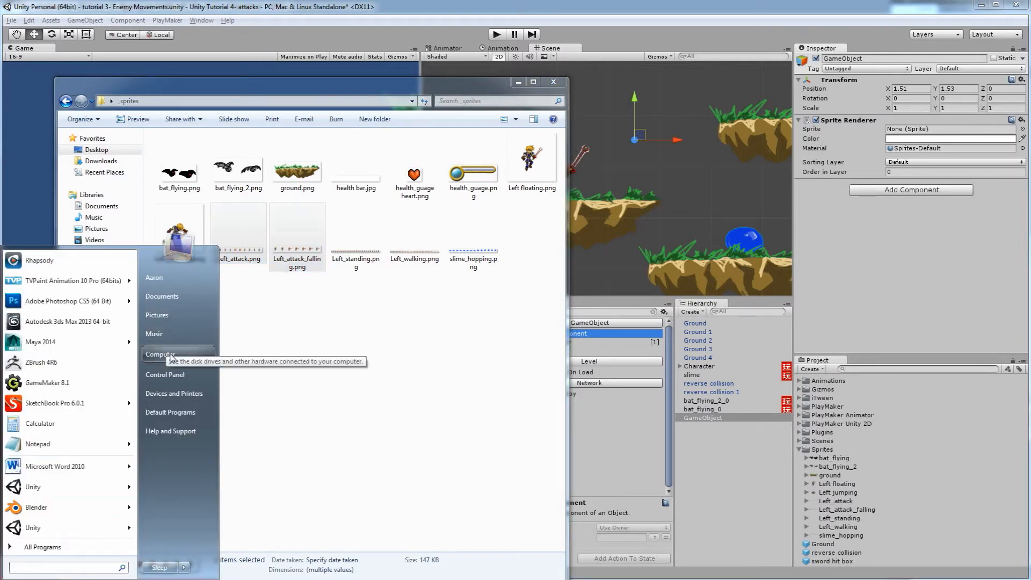
{"action": "left_click", "coordinate": [171, 355]}
{"action": "double_click", "coordinate": [732, 142]}
{"action": "double_click", "coordinate": [612, 144]}
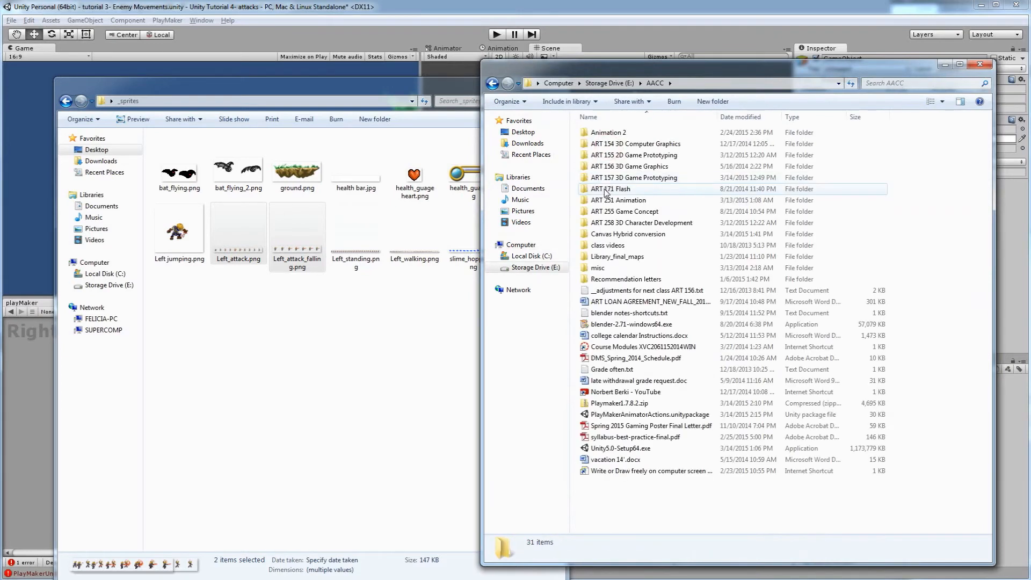
{"action": "double_click", "coordinate": [613, 155]}
{"action": "double_click", "coordinate": [613, 245]}
Copy slime burst00000.png through slime burst00005.png from the Warrior Game folder into the _sprites folder.
{"action": "scroll", "coordinate": [660, 340], "scroll_direction": "down", "scroll_amount": 10}
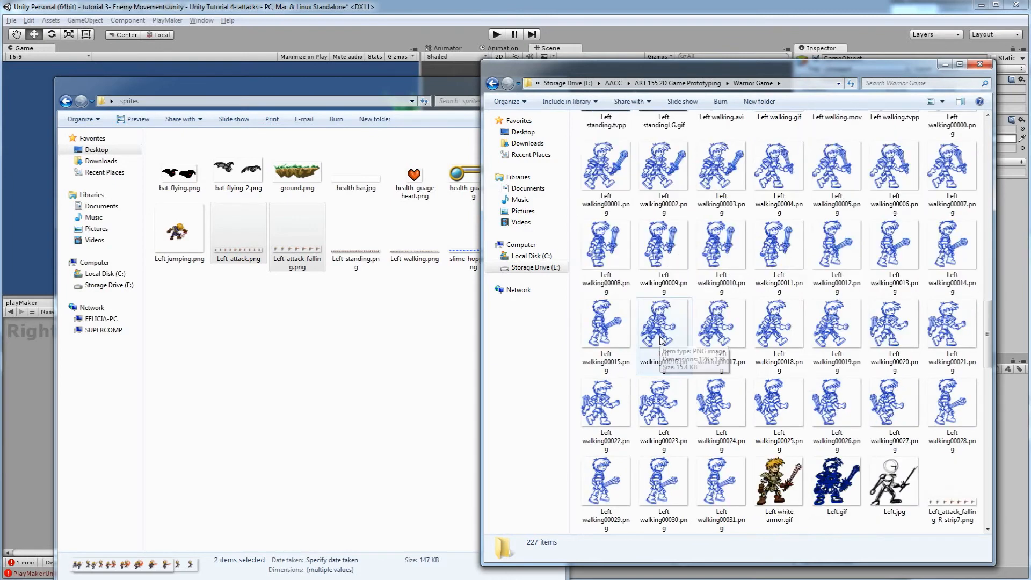
{"action": "scroll", "coordinate": [660, 339], "scroll_direction": "down", "scroll_amount": 15}
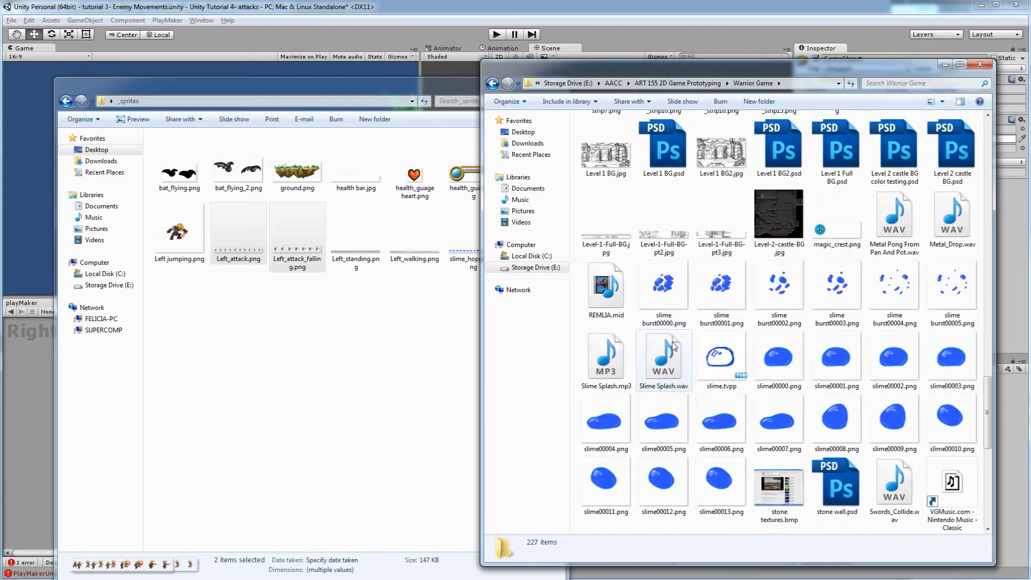
{"action": "left_click", "coordinate": [665, 291]}
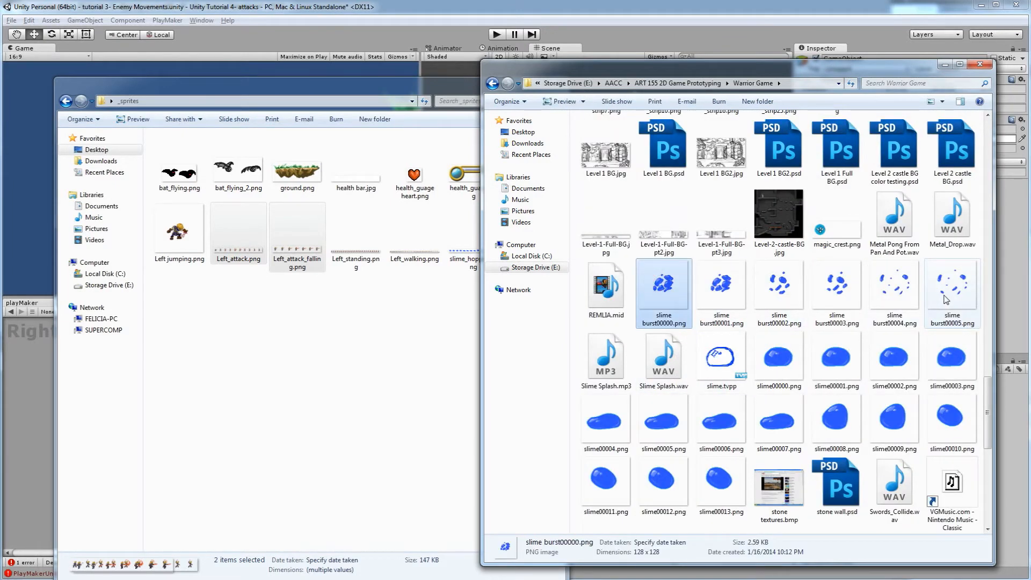
{"action": "left_click", "coordinate": [944, 300], "text": "shift"}
{"action": "left_click_drag", "start_coordinate": [660, 280], "coordinate": [378, 390]}
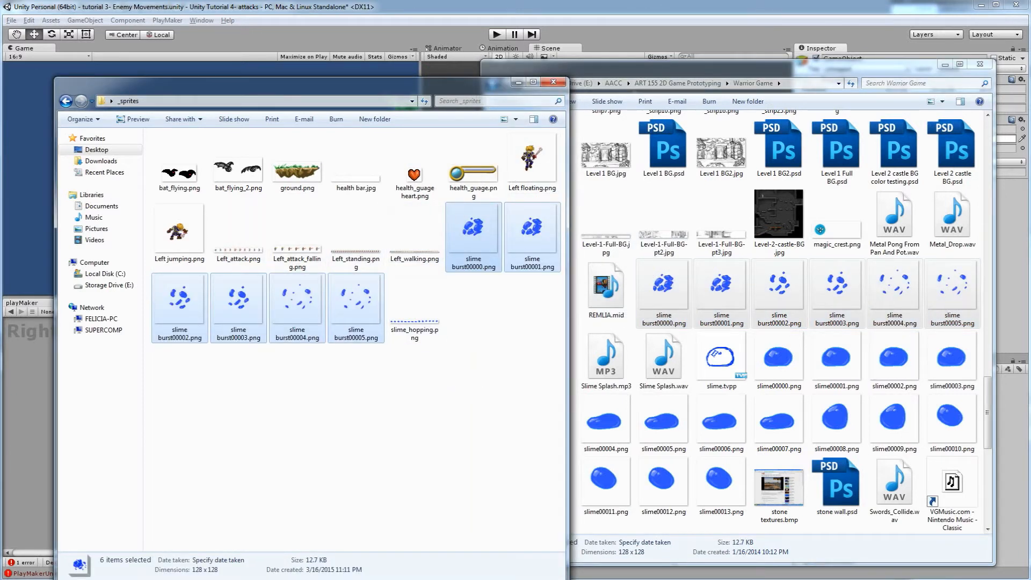
Import the six copied slime burst images into the Unity project's Sprites folder and check the imported sprites.
{"action": "left_click", "coordinate": [651, 7]}
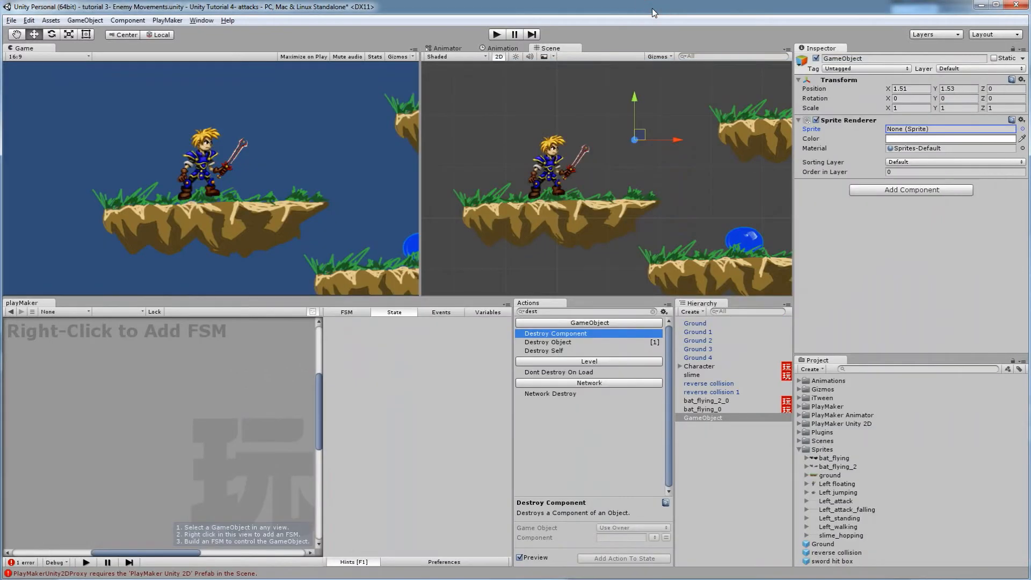
{"action": "key", "text": "alt+Tab"}
{"action": "left_click_drag", "start_coordinate": [471, 228], "coordinate": [826, 455]}
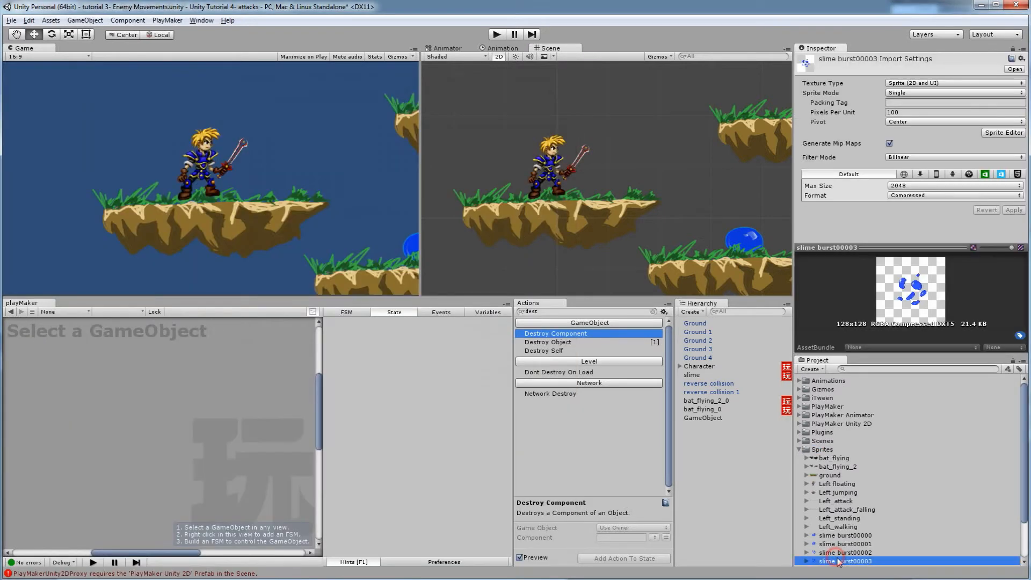
{"action": "left_click", "coordinate": [838, 561]}
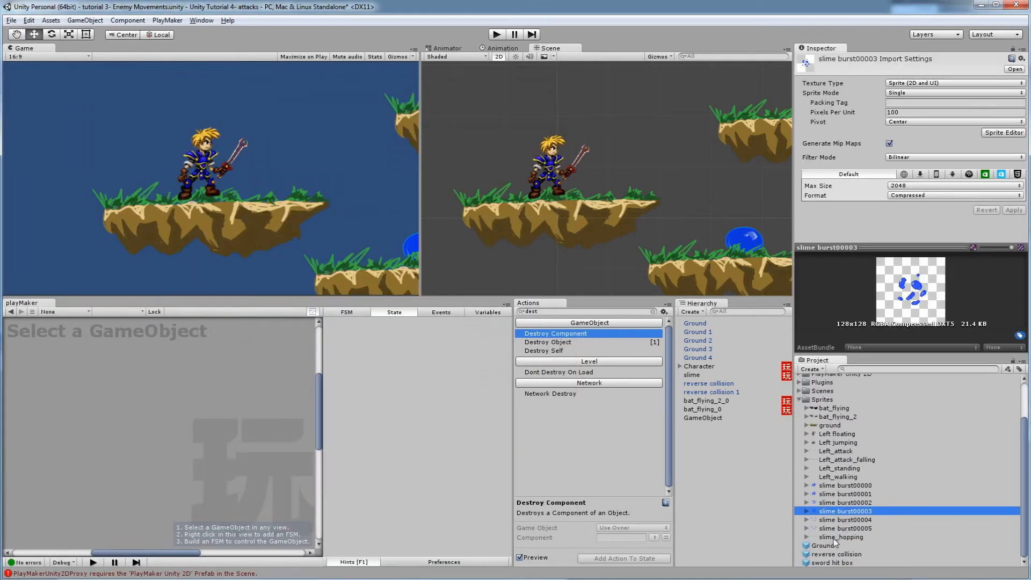
{"action": "left_click", "coordinate": [836, 502]}
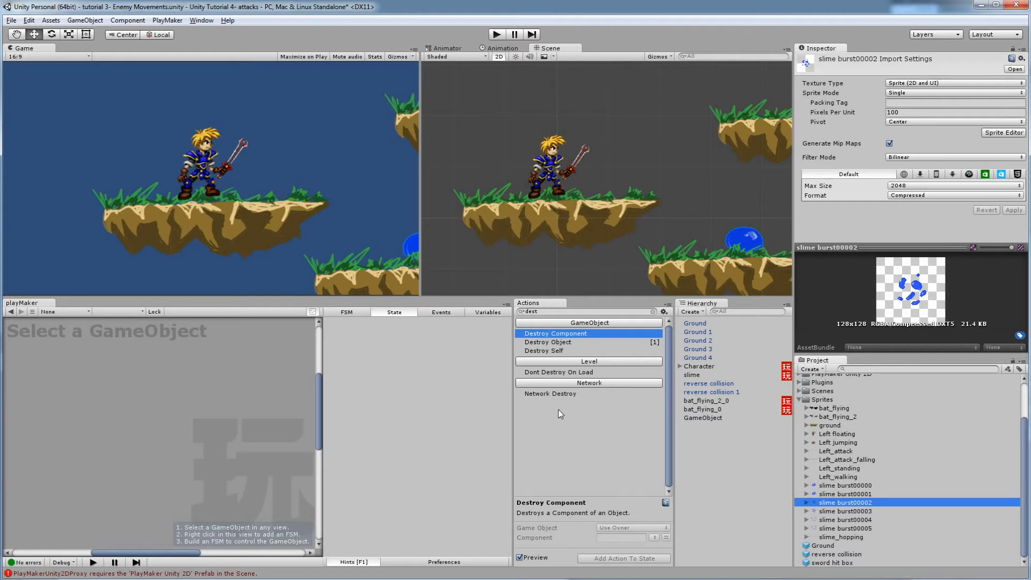
Rename the new GameObject beside the character as projectile.
{"action": "left_click", "coordinate": [704, 418]}
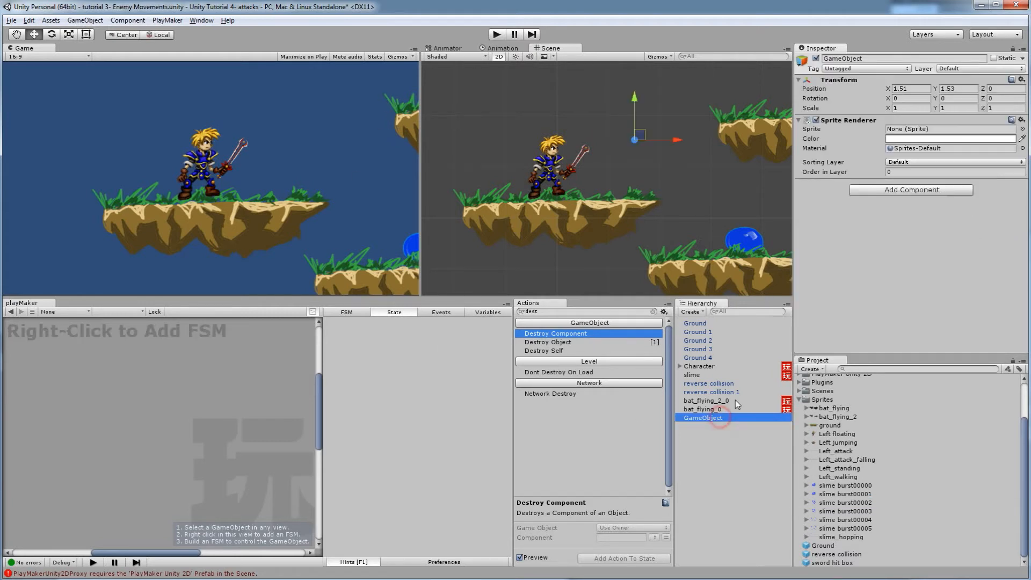
{"action": "left_click", "coordinate": [870, 58]}
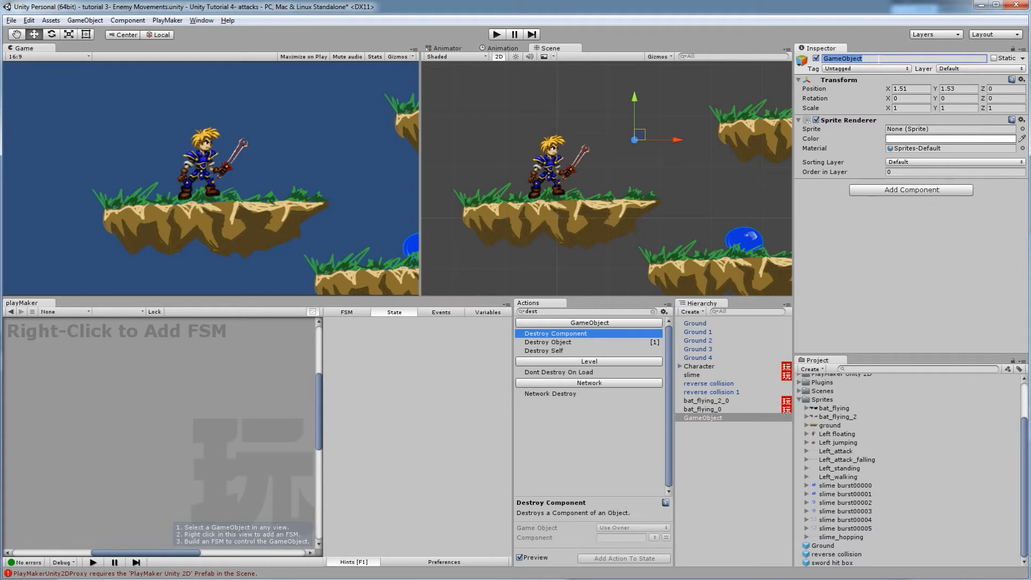
{"action": "type", "text": "projectile"}
{"action": "key", "text": "Return"}
Try several slime burst sprites on the projectile's Sprite Renderer and assign slime burst00003.
{"action": "left_click", "coordinate": [1022, 128]}
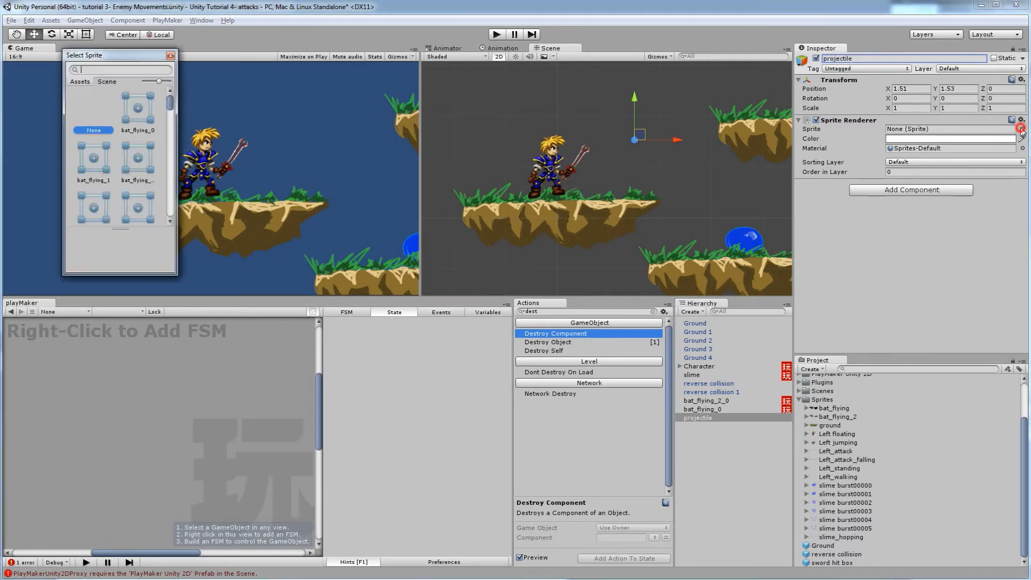
{"action": "scroll", "coordinate": [139, 170], "scroll_direction": "down", "scroll_amount": 10}
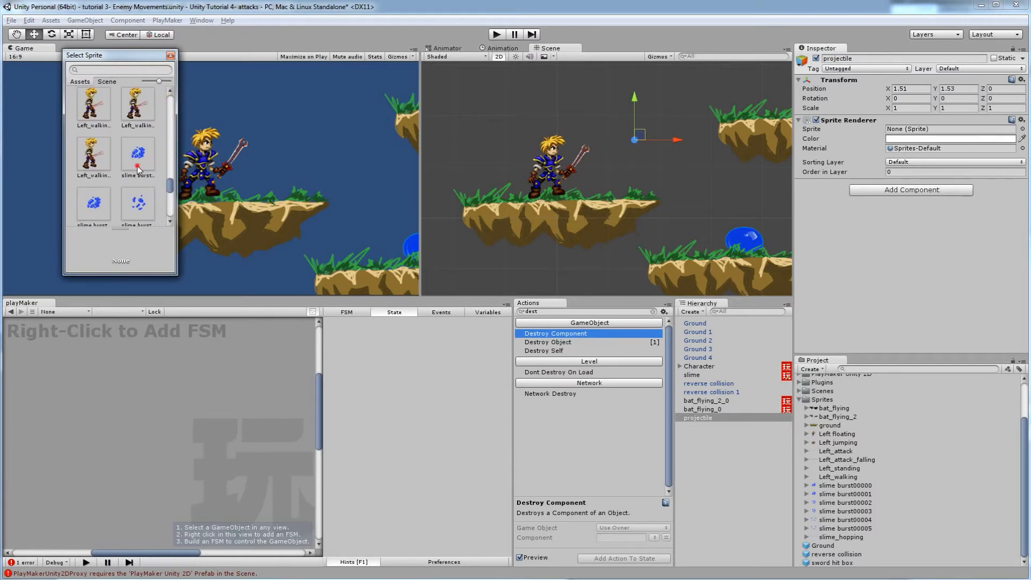
{"action": "left_click", "coordinate": [138, 156]}
{"action": "double_click", "coordinate": [133, 157]}
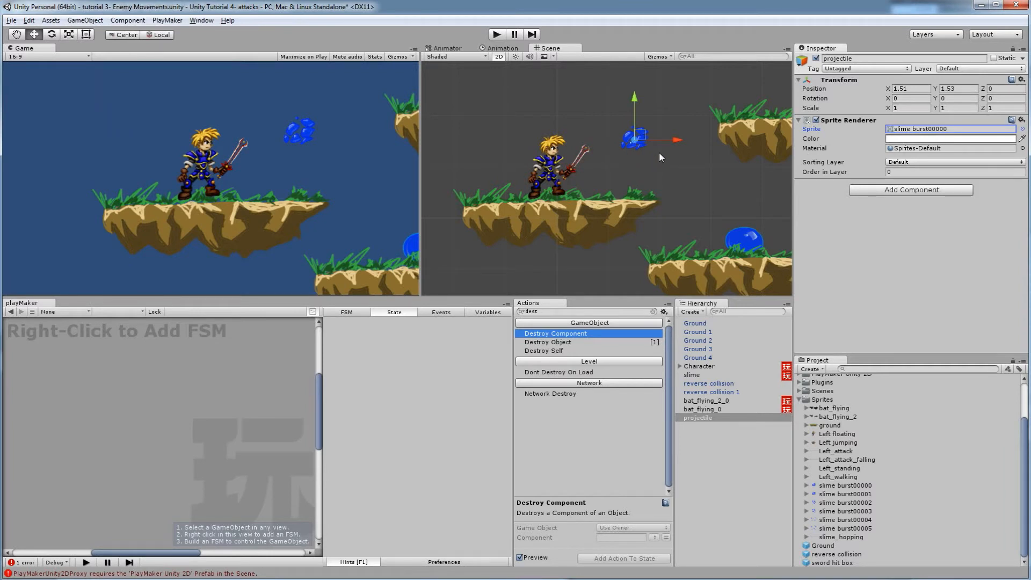
{"action": "left_click", "coordinate": [1023, 129]}
{"action": "left_click", "coordinate": [96, 161]}
{"action": "left_click", "coordinate": [131, 167]}
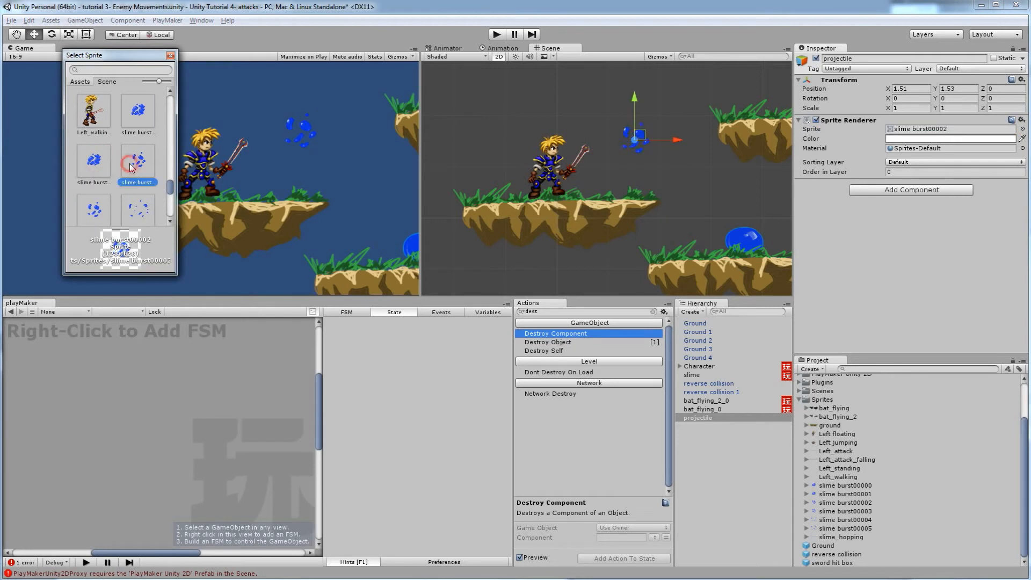
{"action": "left_click", "coordinate": [86, 168]}
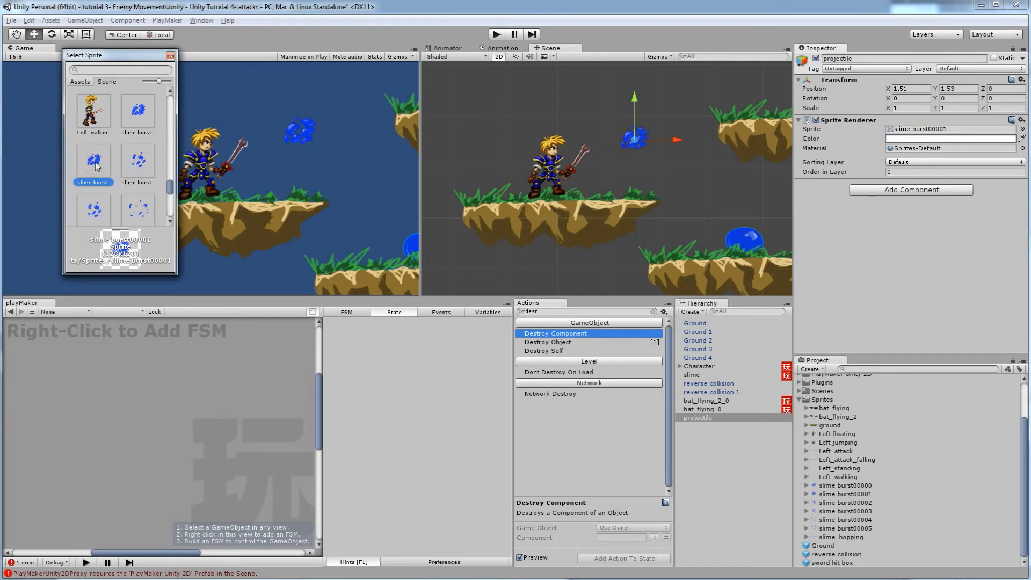
{"action": "left_click", "coordinate": [100, 210]}
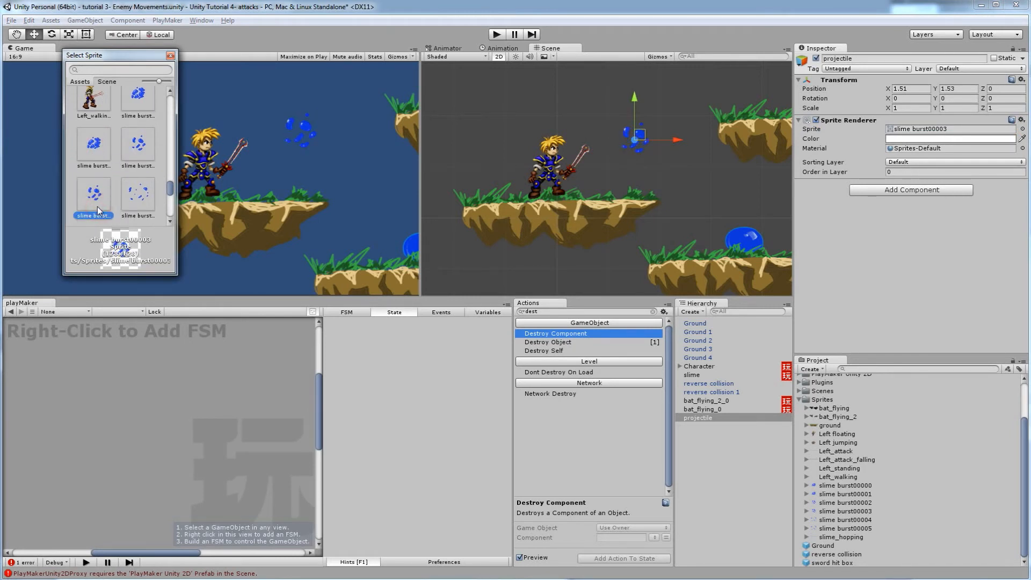
{"action": "double_click", "coordinate": [98, 206]}
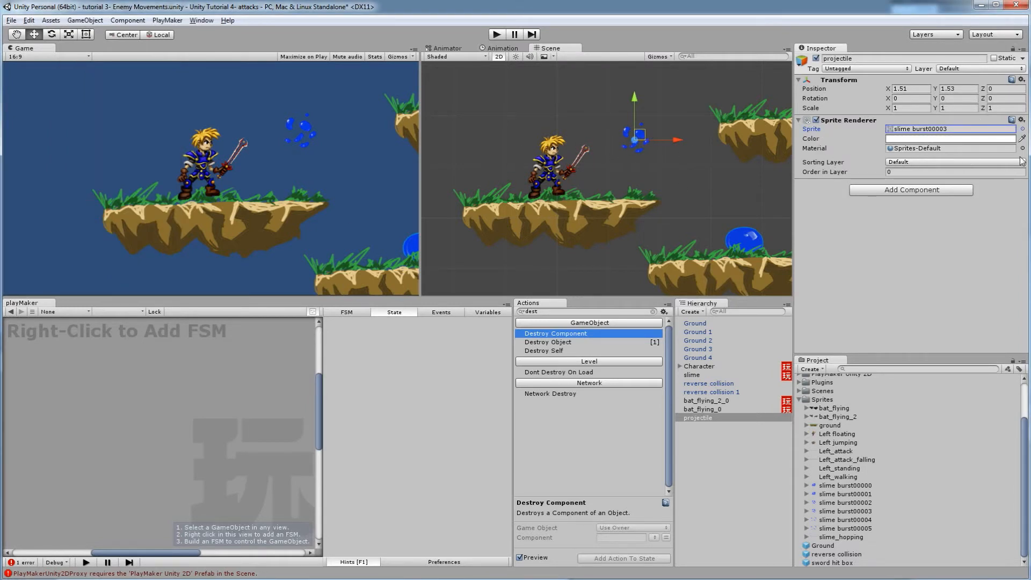
Add a Circle Collider 2D to the projectile and set its radius to 0.24.
{"action": "left_click", "coordinate": [894, 191]}
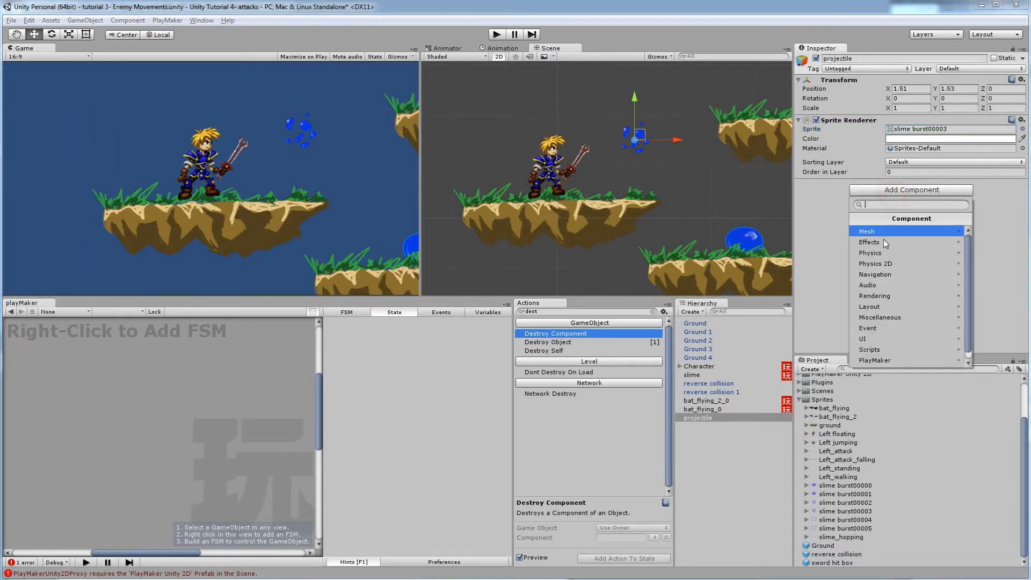
{"action": "left_click", "coordinate": [884, 264]}
{"action": "left_click", "coordinate": [877, 241]}
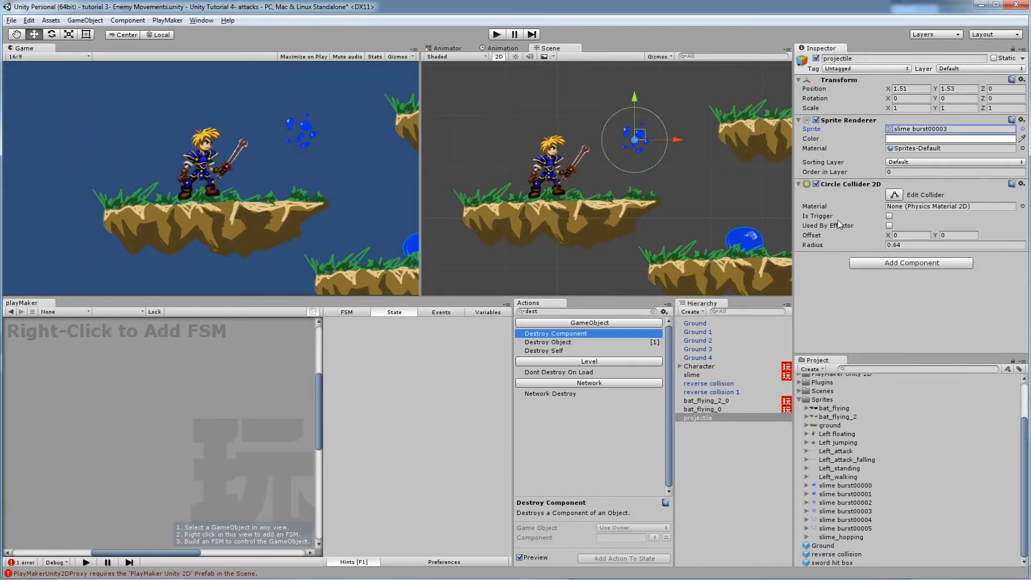
{"action": "left_click_drag", "start_coordinate": [821, 248], "coordinate": [812, 252]}
{"action": "left_click", "coordinate": [918, 245]}
{"action": "key", "text": "BackSpace"}
{"action": "type", "text": "4"}
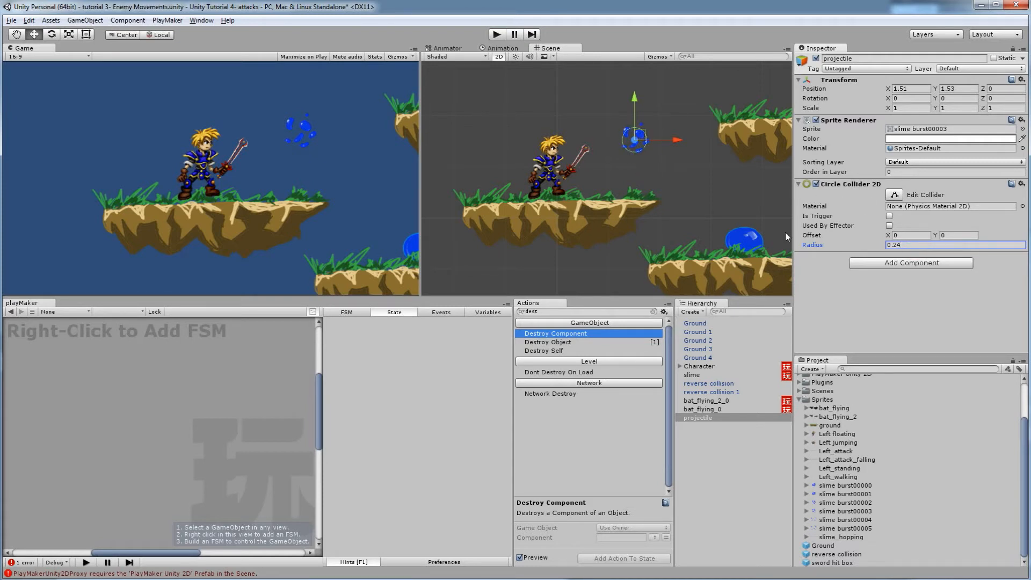
Make the projectile's circle collider a trigger and tag the projectile as Sword.
{"action": "left_click", "coordinate": [889, 216]}
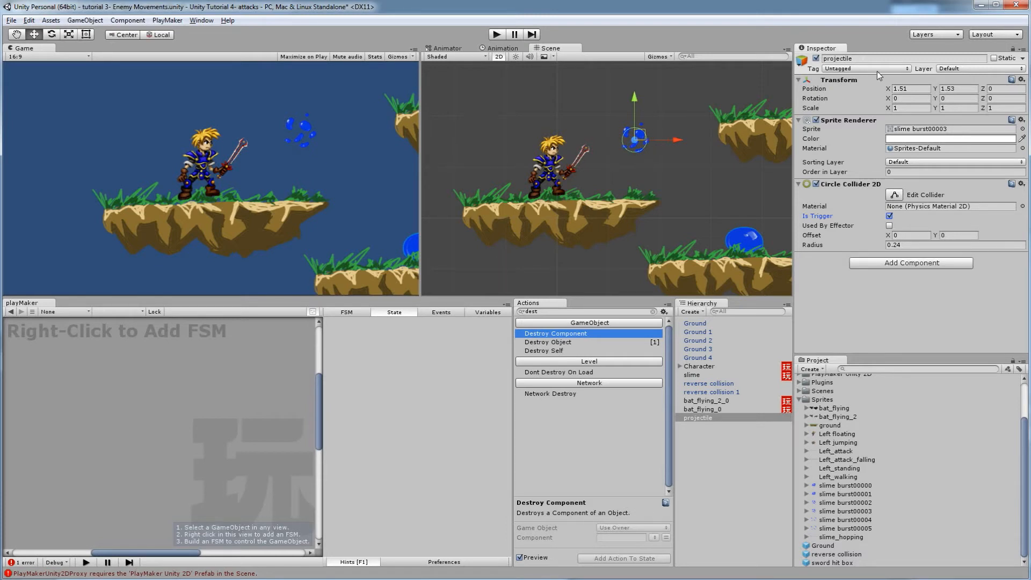
{"action": "left_click", "coordinate": [862, 69]}
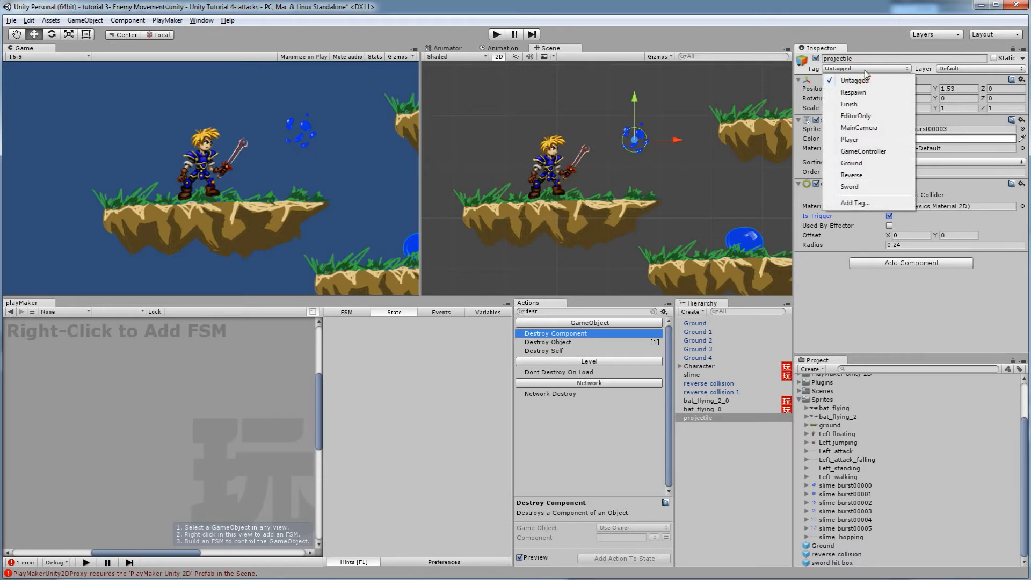
{"action": "left_click", "coordinate": [862, 188]}
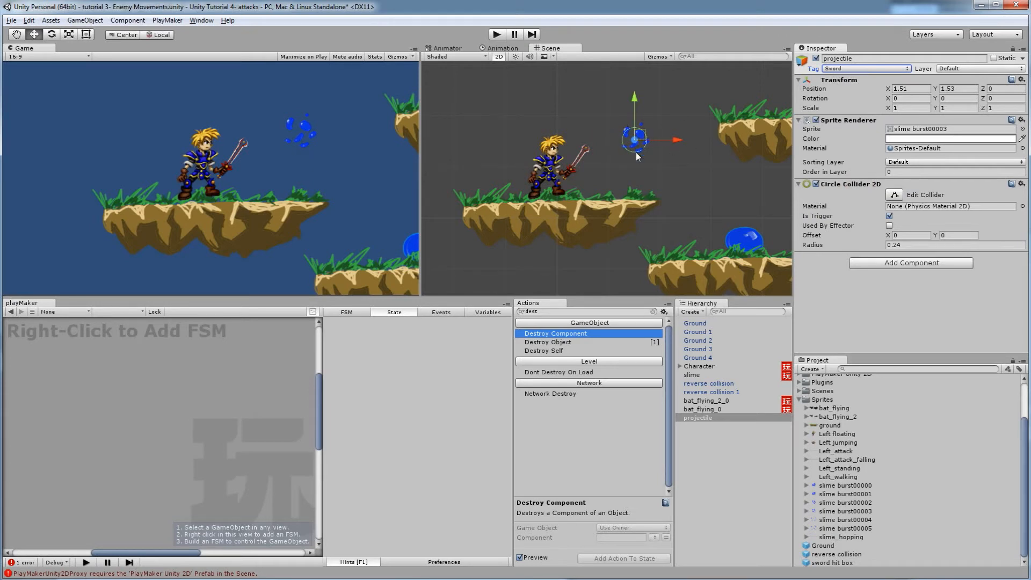
Store the projectile as a prefab in the project assets and delete its instance from the scene.
{"action": "left_click_drag", "start_coordinate": [699, 418], "coordinate": [838, 553]}
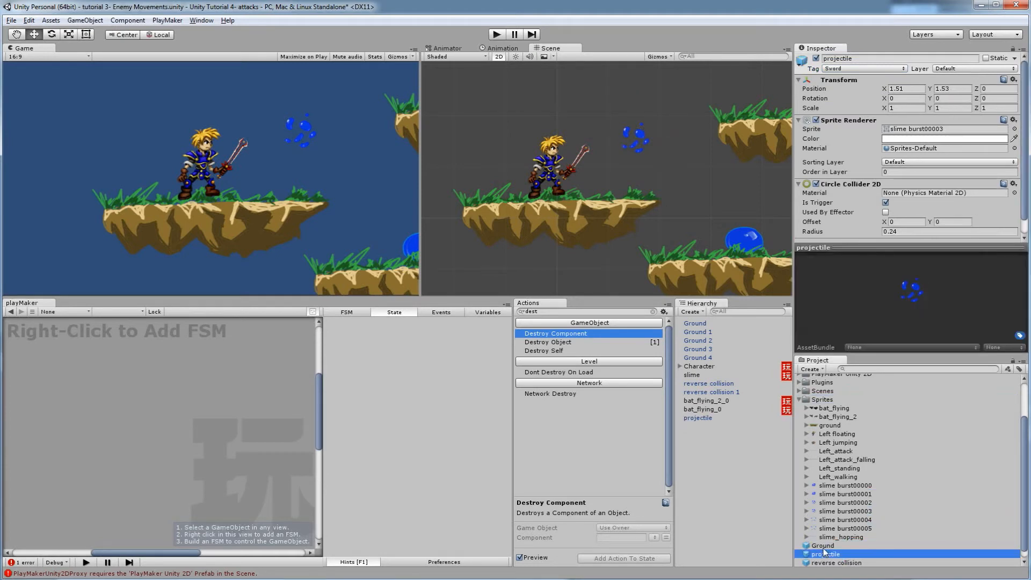
{"action": "left_click", "coordinate": [701, 419]}
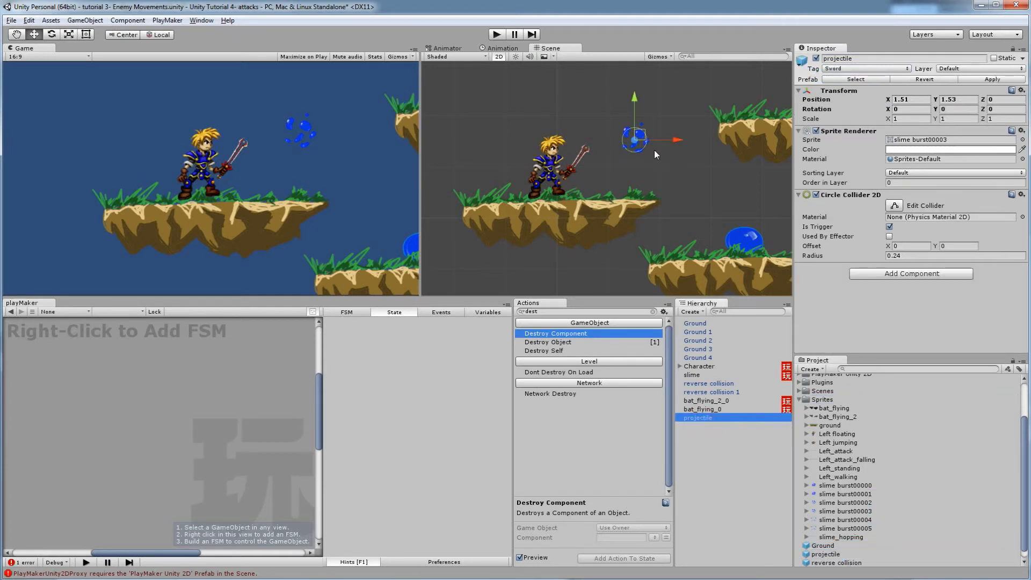
{"action": "key", "text": "Delete"}
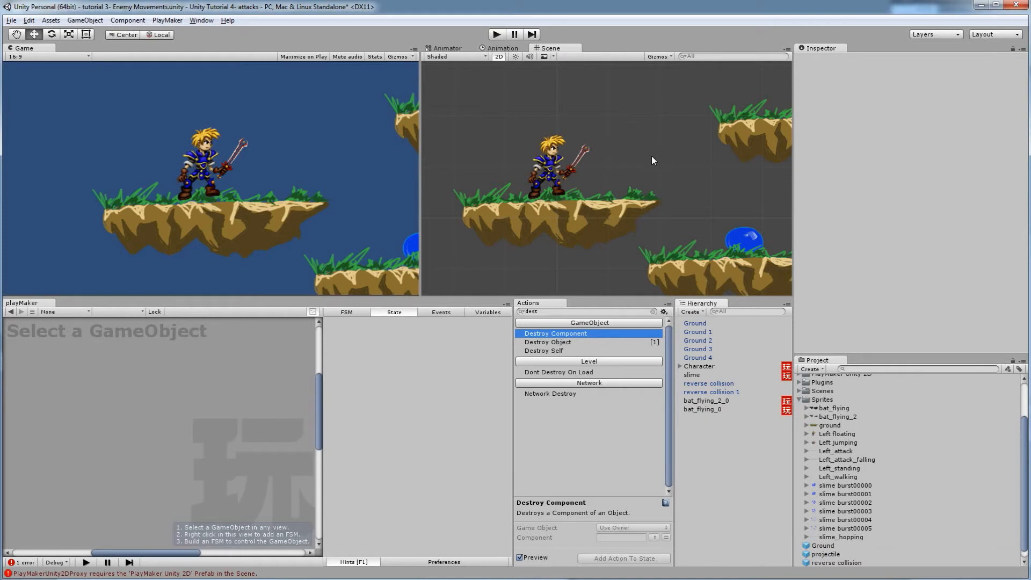
{"action": "left_click", "coordinate": [824, 555]}
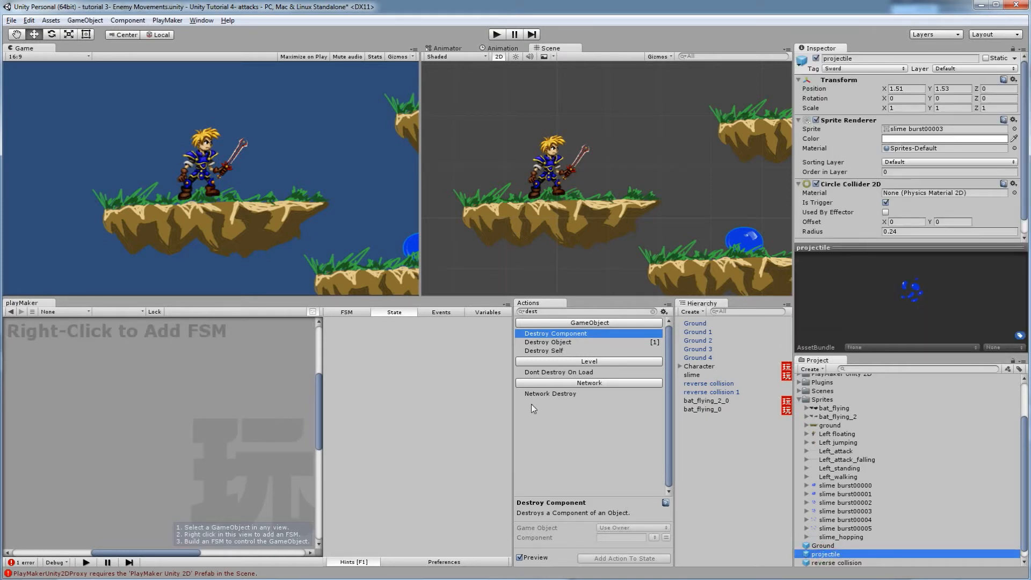
Set the Create Object action in the Character's flip left 2 state to spawn the projectile prefab.
{"action": "left_click", "coordinate": [700, 367]}
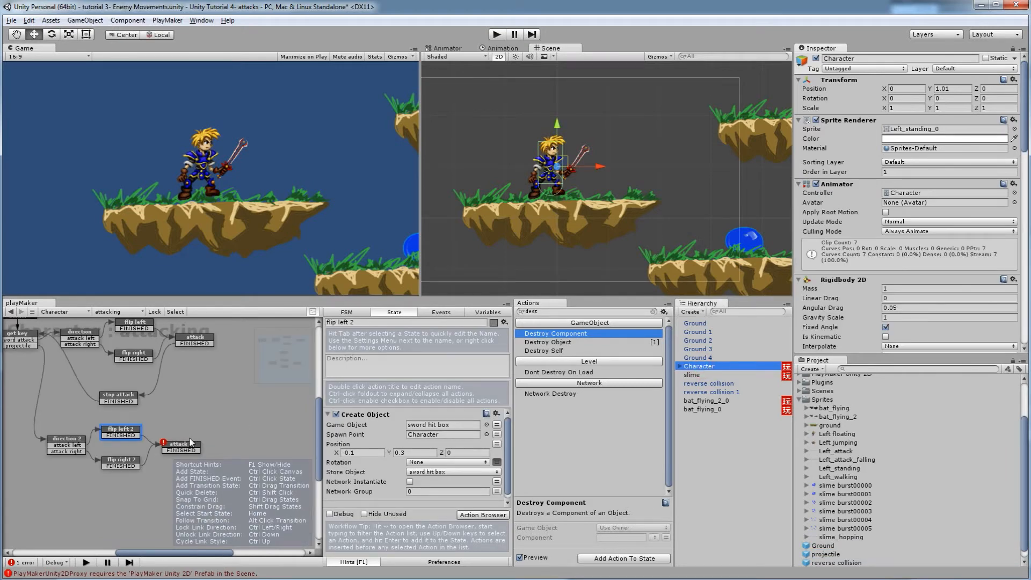
{"action": "left_click", "coordinate": [487, 424]}
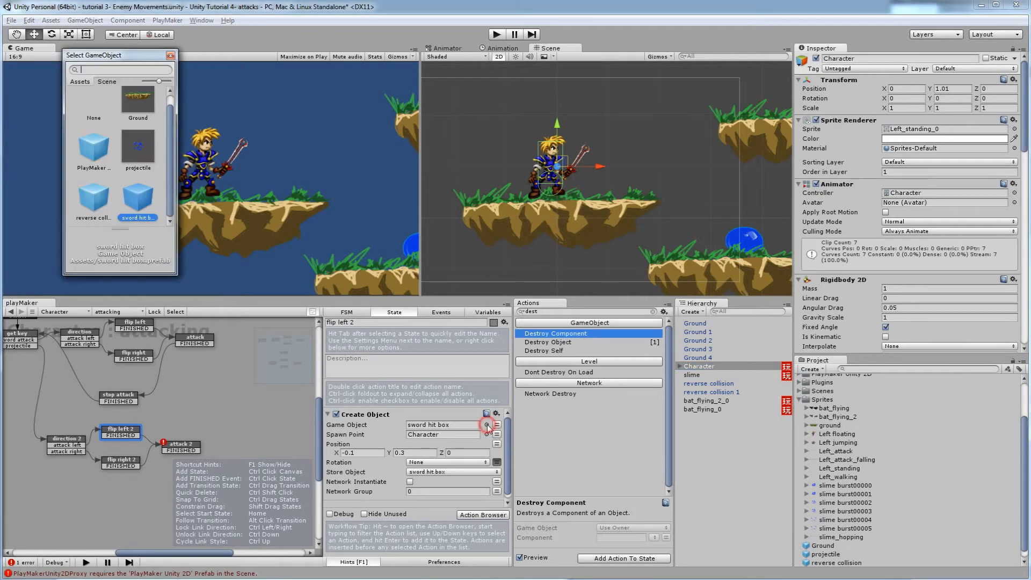
{"action": "left_click", "coordinate": [137, 152]}
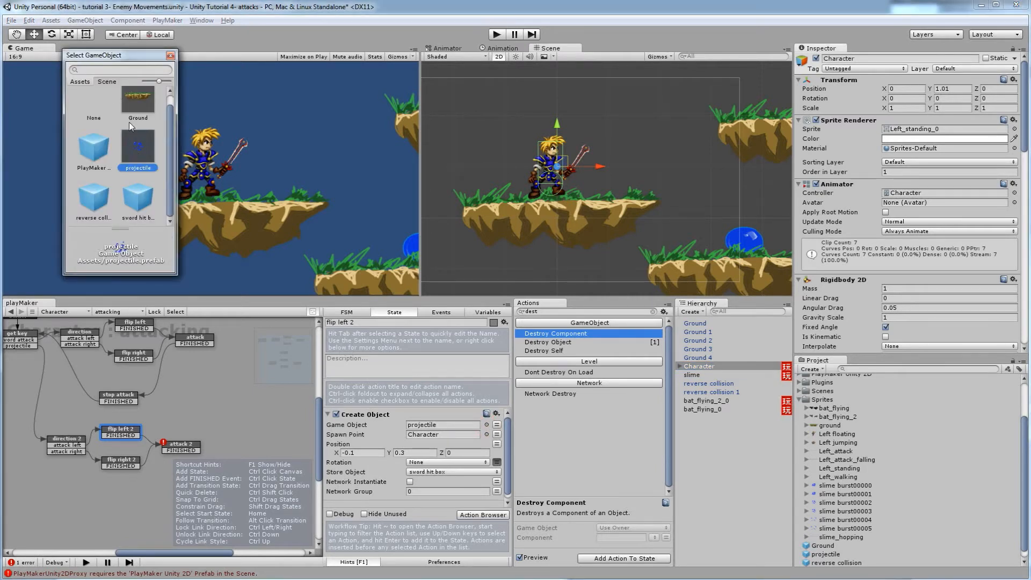
{"action": "scroll", "coordinate": [119, 160], "scroll_direction": "up", "scroll_amount": 1}
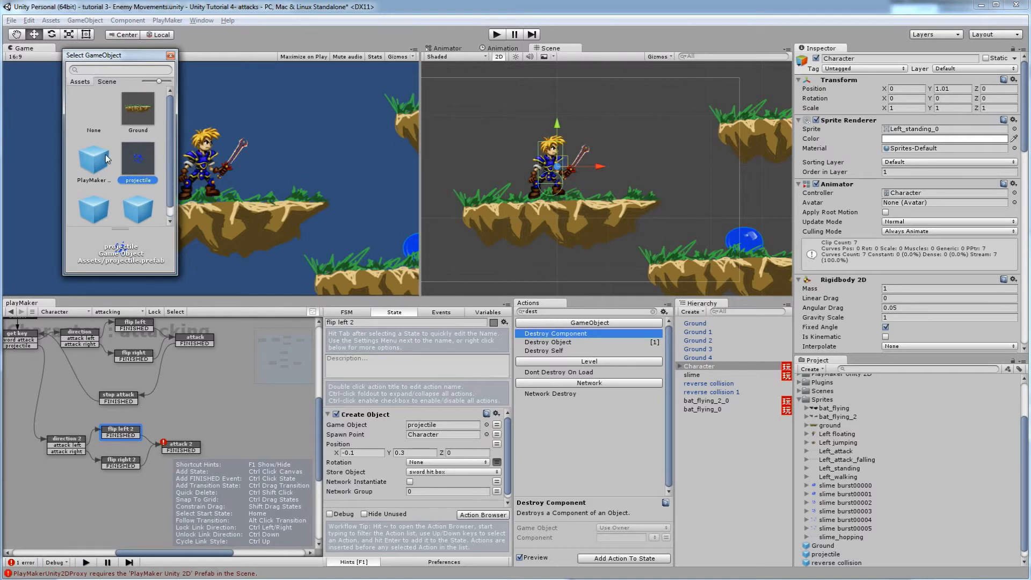
{"action": "scroll", "coordinate": [106, 155], "scroll_direction": "down", "scroll_amount": 1}
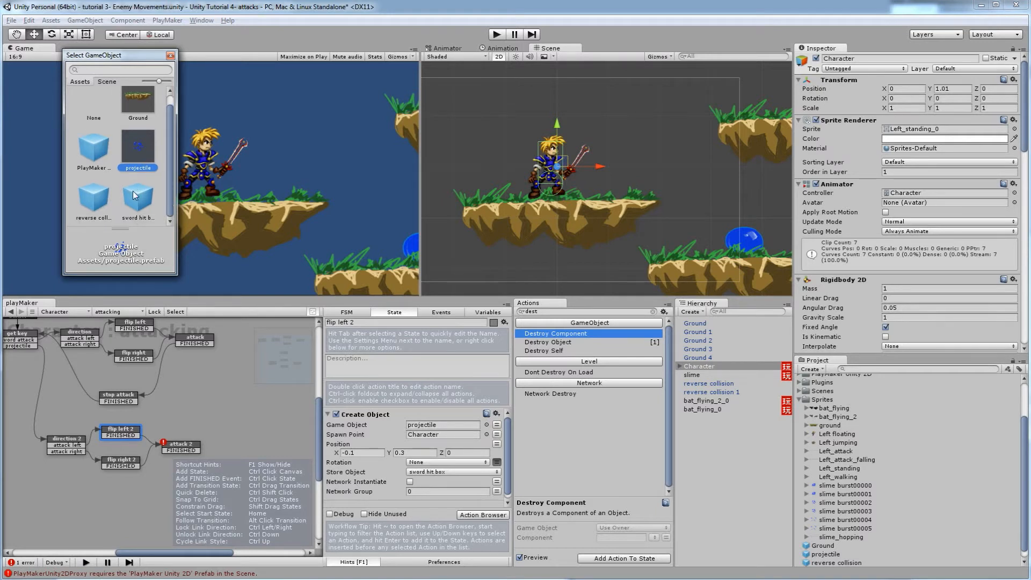
{"action": "double_click", "coordinate": [140, 151]}
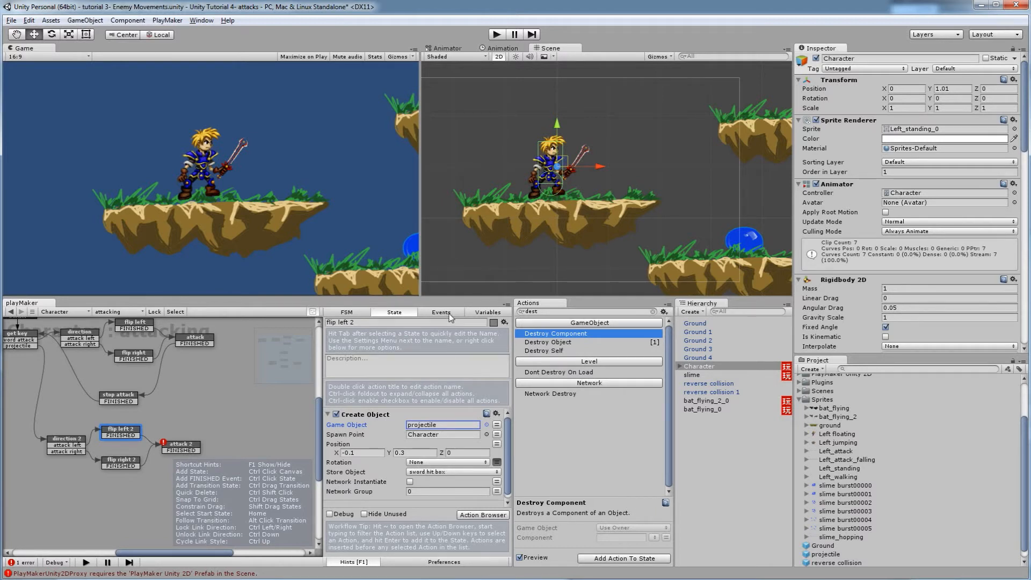
Create a GameObject variable named projectile shot in the Character's attacking FSM.
{"action": "left_click", "coordinate": [485, 313]}
{"action": "left_click", "coordinate": [436, 477]}
{"action": "type", "text": "proje"}
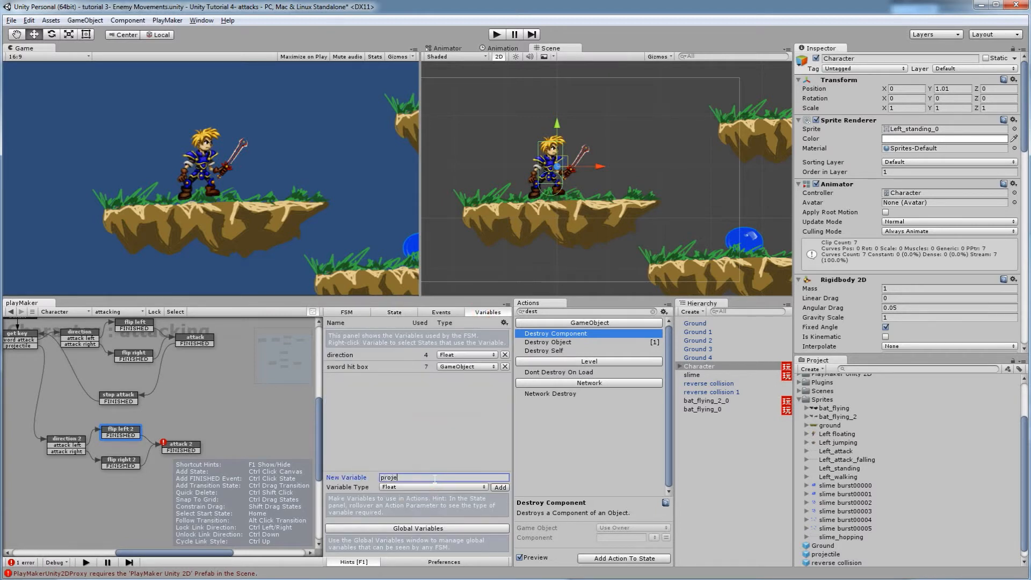
{"action": "type", "text": "ctile shot"}
{"action": "left_click", "coordinate": [423, 489]}
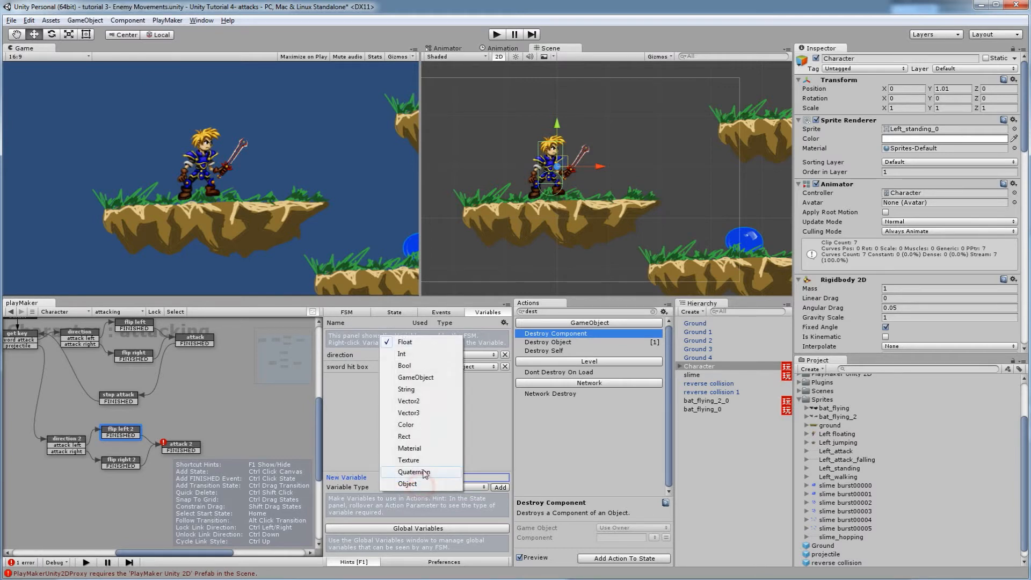
{"action": "left_click", "coordinate": [419, 387]}
{"action": "left_click", "coordinate": [500, 487]}
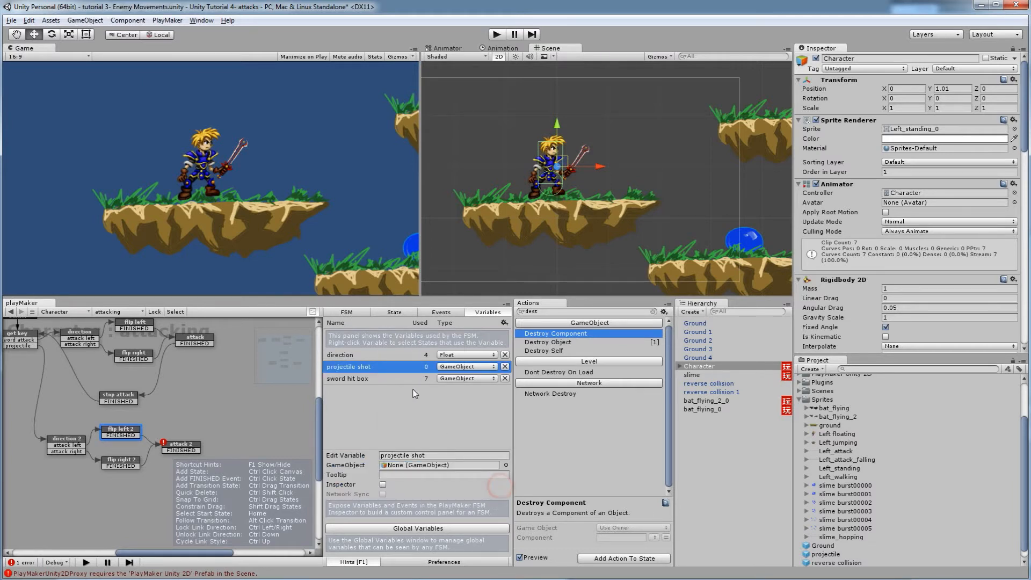
Store the object created in the flip left 2 state in the projectile shot variable.
{"action": "left_click", "coordinate": [409, 312]}
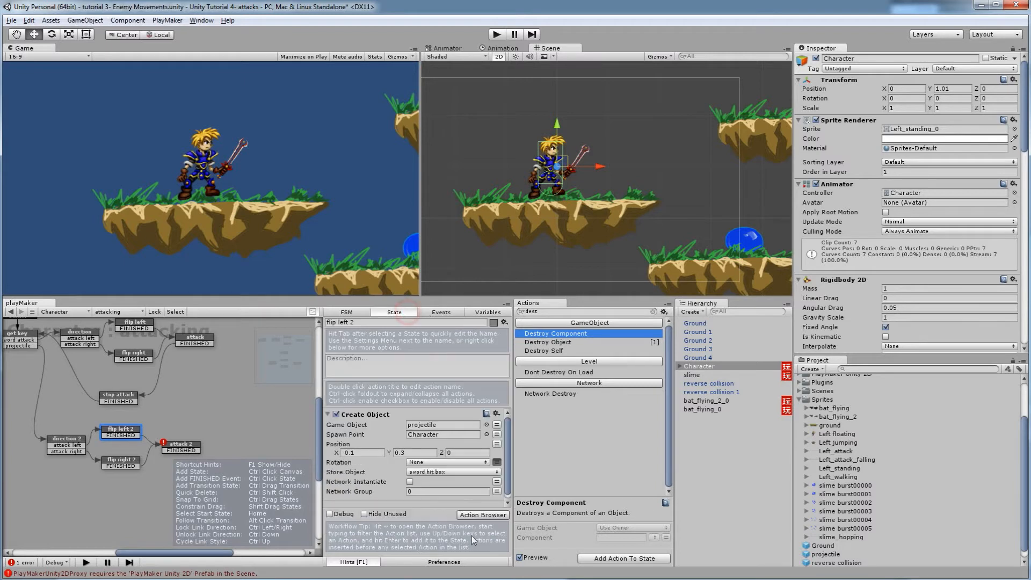
{"action": "left_click", "coordinate": [484, 472]}
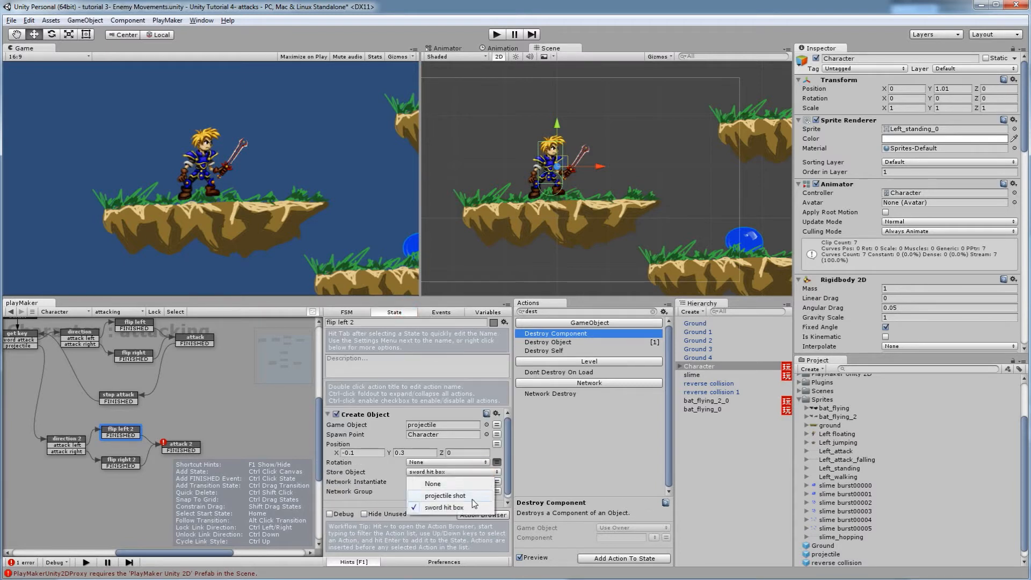
{"action": "left_click", "coordinate": [436, 493]}
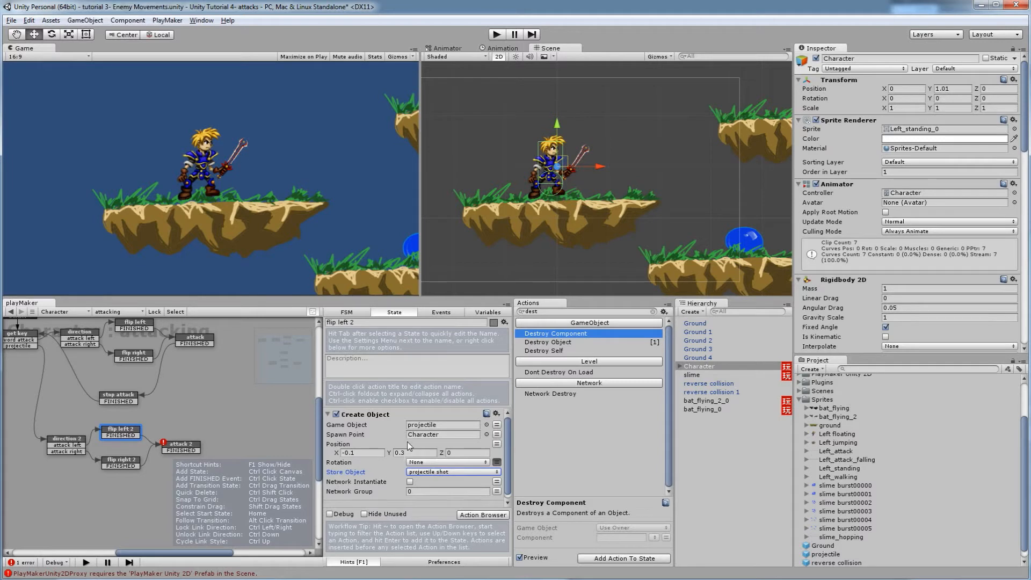
Set flip right 2's Create Object action to spawn the projectile prefab and store it in the projectile shot variable.
{"action": "left_click", "coordinate": [115, 462]}
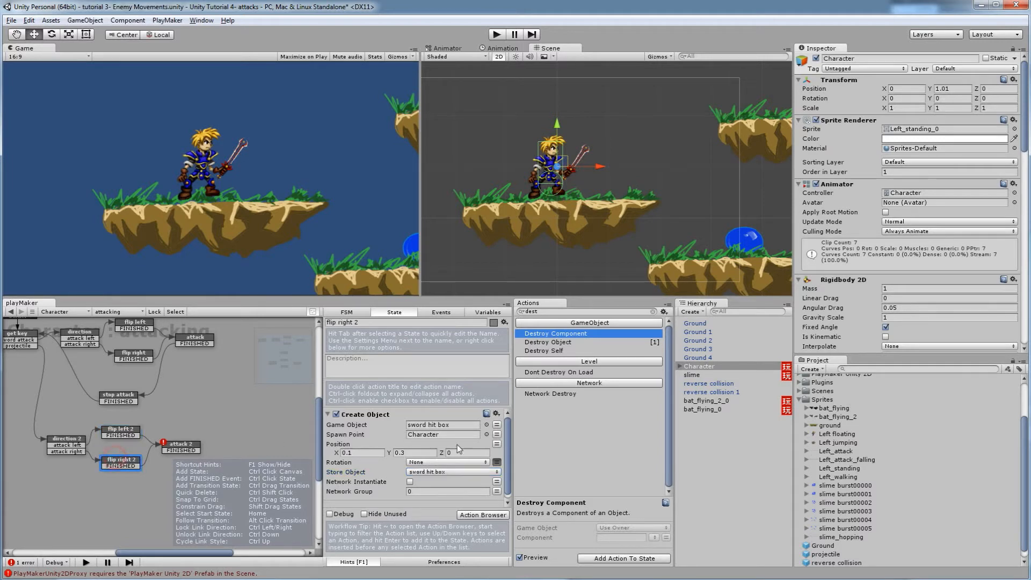
{"action": "left_click", "coordinate": [487, 425]}
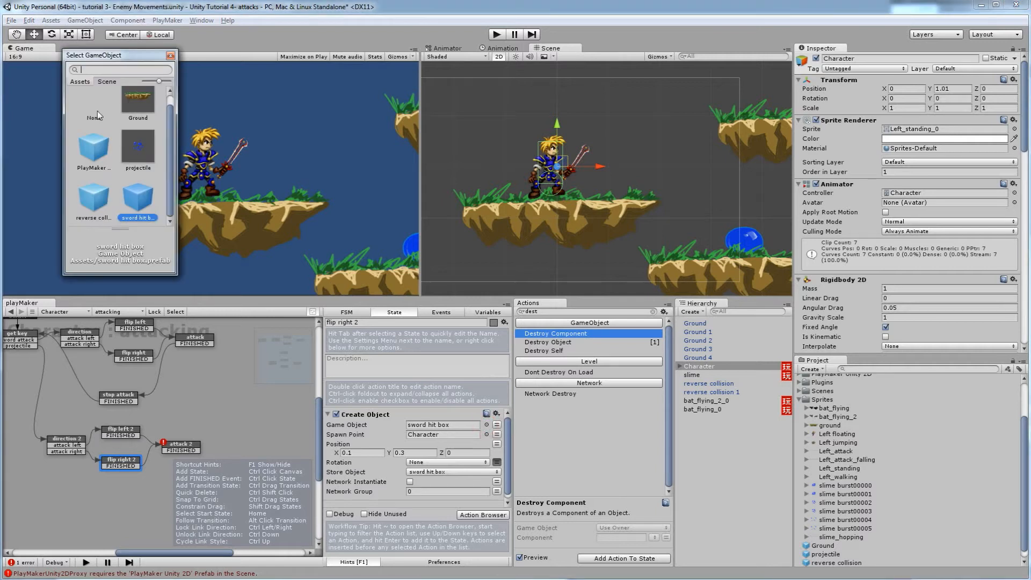
{"action": "left_click", "coordinate": [140, 144]}
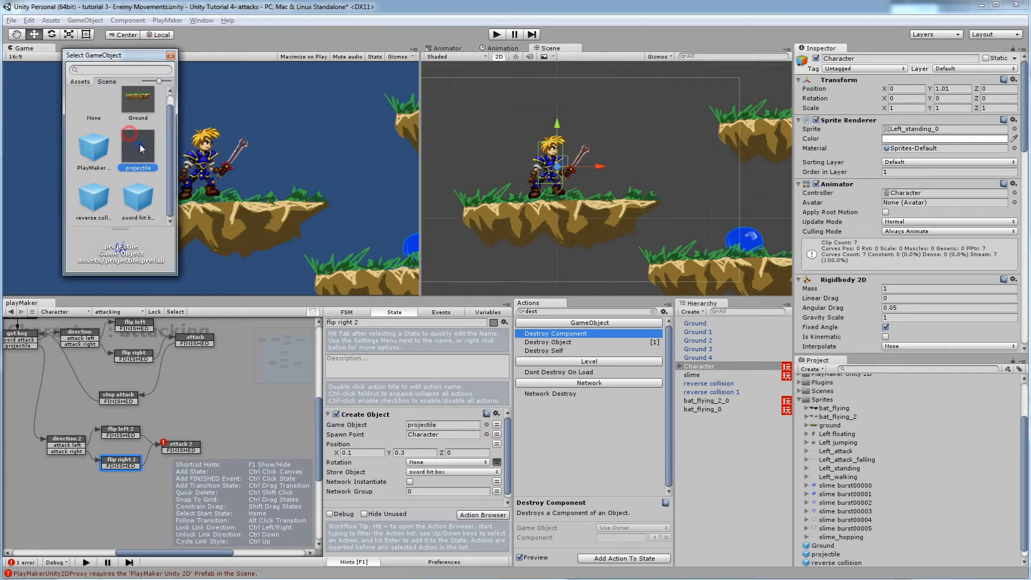
{"action": "double_click", "coordinate": [140, 145]}
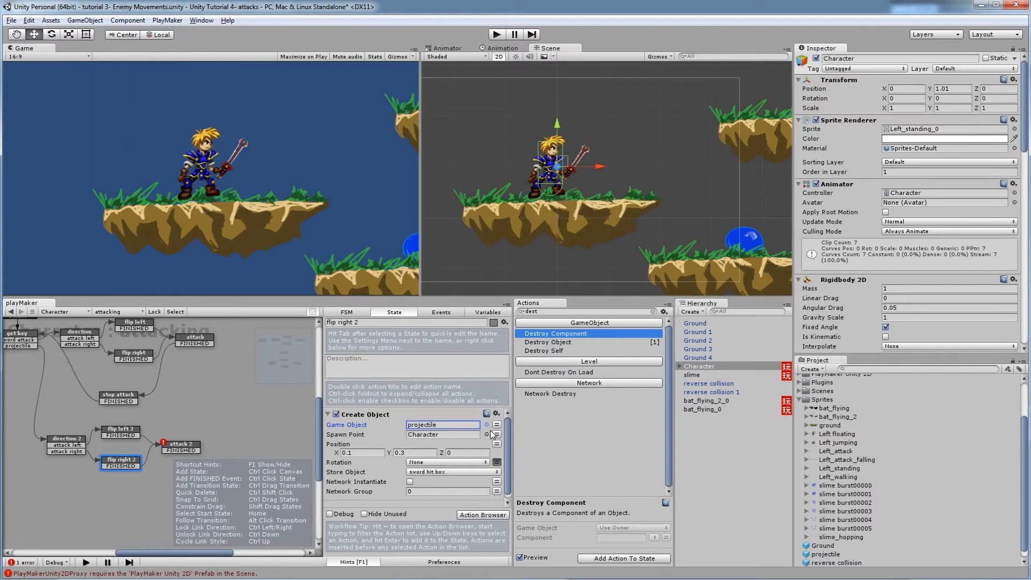
{"action": "left_click", "coordinate": [430, 471]}
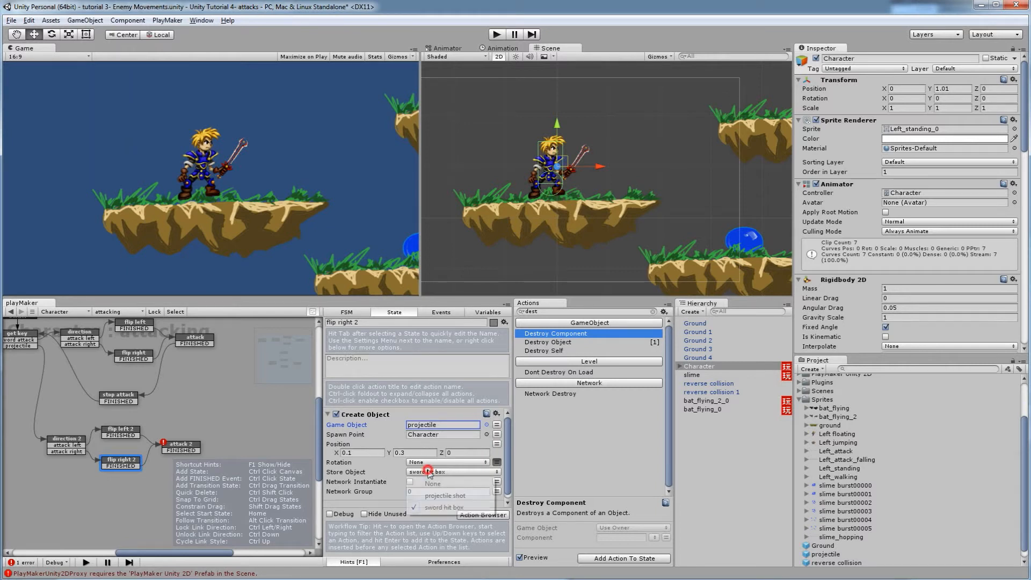
{"action": "left_click", "coordinate": [432, 490]}
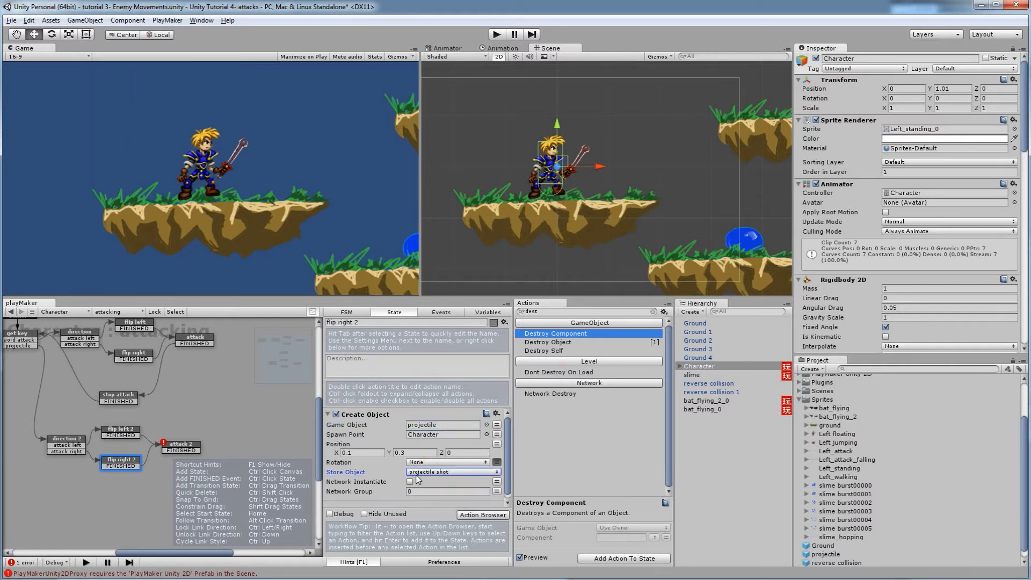
Delete the Set Parent action from the attack 2 state.
{"action": "left_click", "coordinate": [186, 448]}
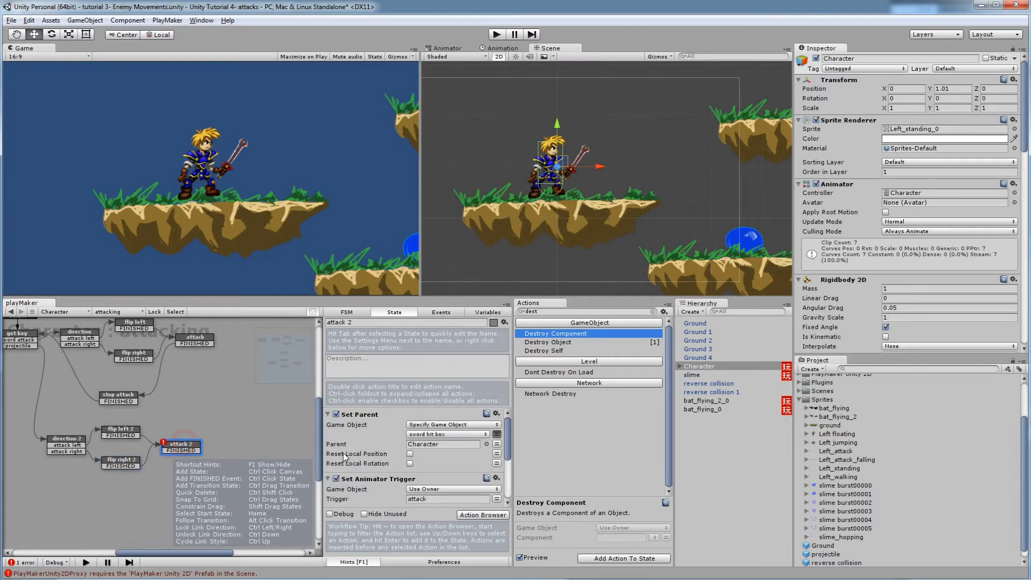
{"action": "left_click", "coordinate": [371, 418]}
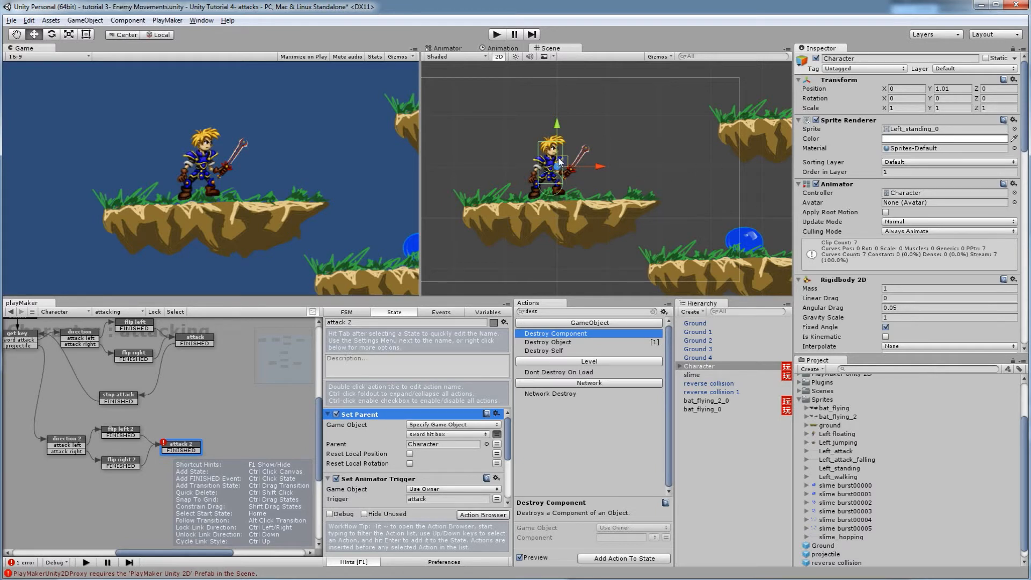
{"action": "key", "text": "Delete"}
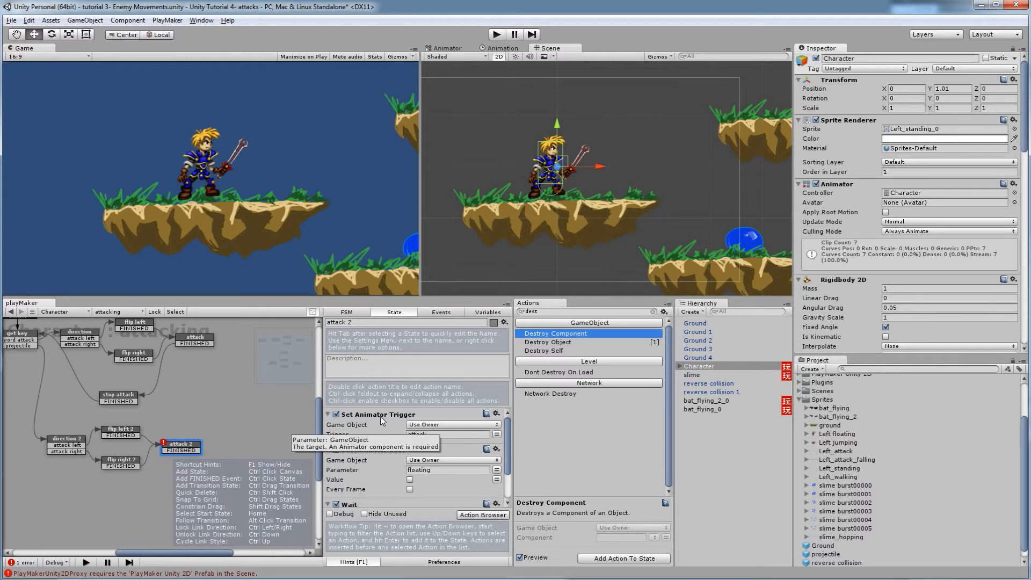
{"action": "left_click", "coordinate": [382, 415]}
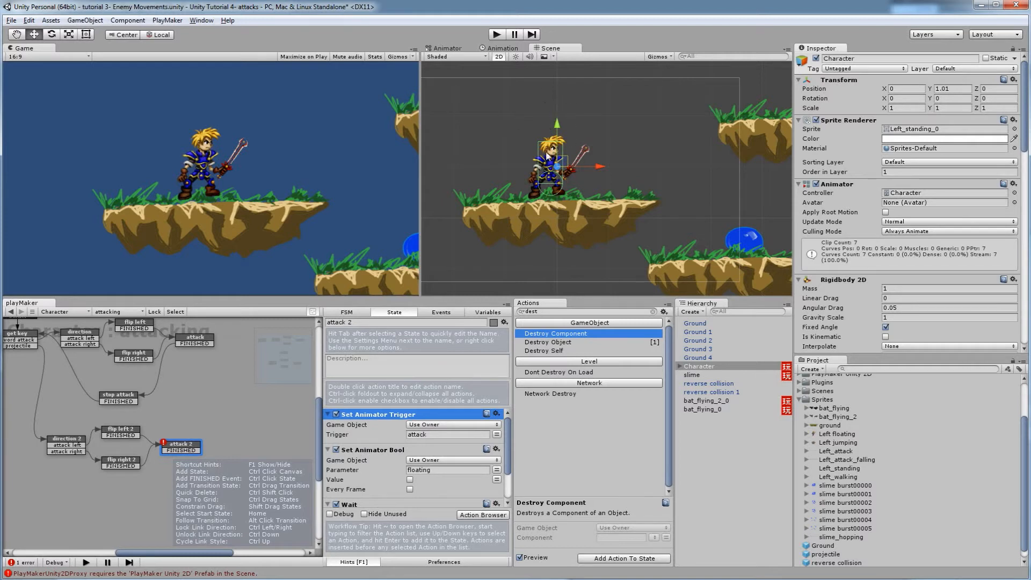
{"action": "scroll", "coordinate": [411, 454], "scroll_direction": "down", "scroll_amount": 2}
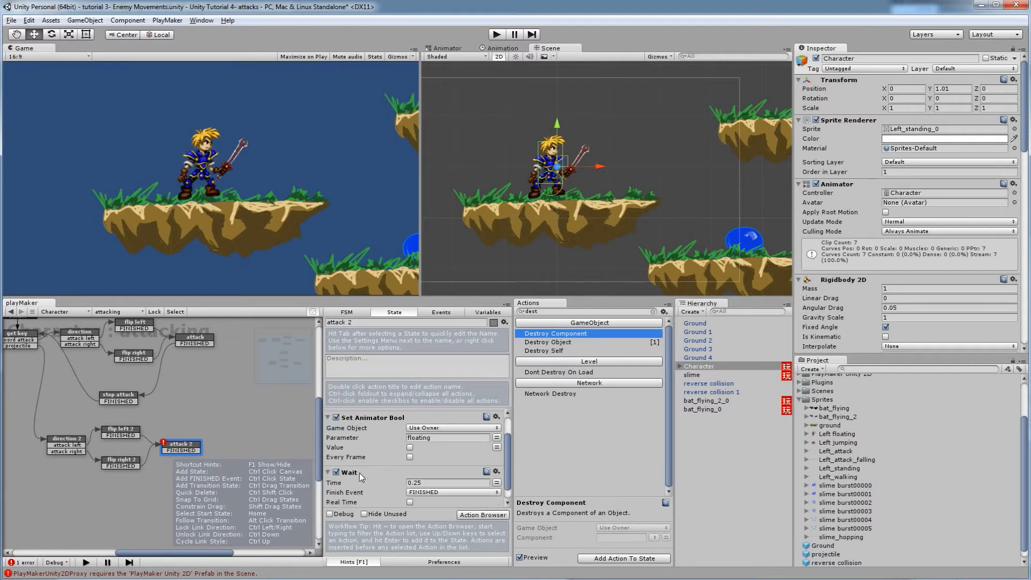
{"action": "scroll", "coordinate": [360, 472], "scroll_direction": "down", "scroll_amount": 1}
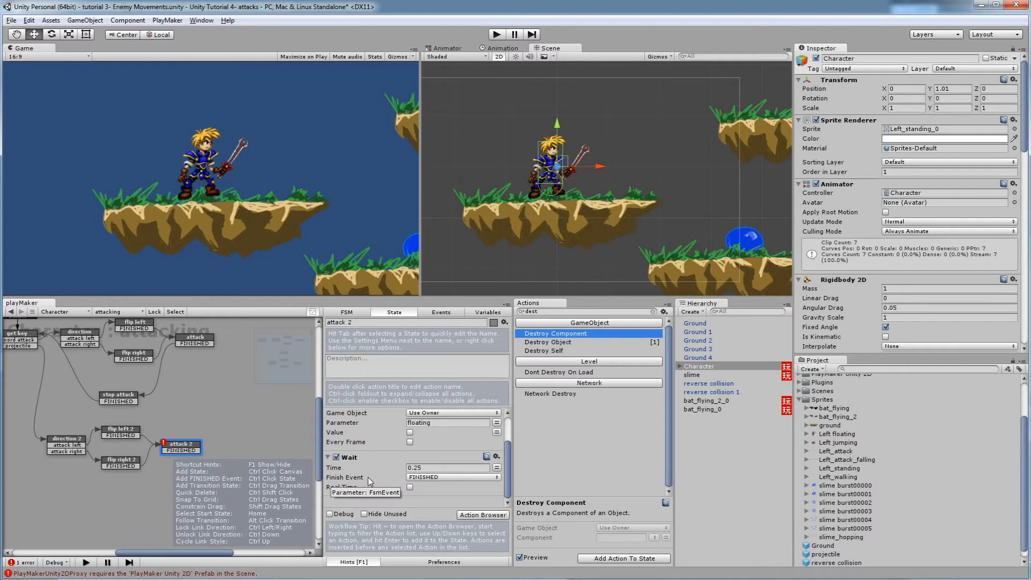
{"action": "scroll", "coordinate": [418, 474], "scroll_direction": "up", "scroll_amount": 2}
{"action": "scroll", "coordinate": [419, 475], "scroll_direction": "down", "scroll_amount": 2}
Move the attack 2 state below flip right 2 and link its FINISHED event to the get key state.
{"action": "middle_click_drag", "start_coordinate": [214, 435], "coordinate": [263, 425]}
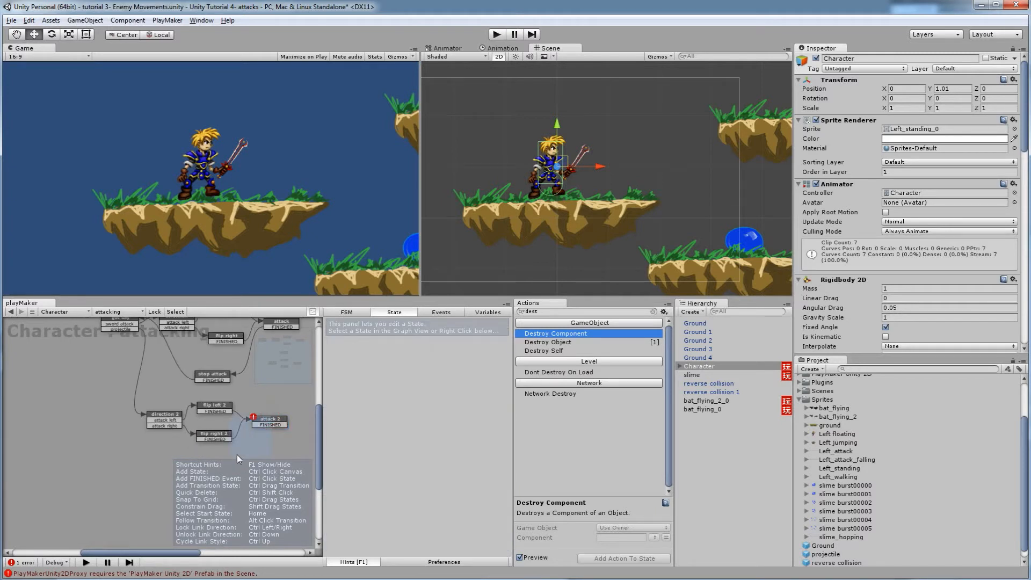
{"action": "left_click_drag", "start_coordinate": [274, 419], "coordinate": [214, 475]}
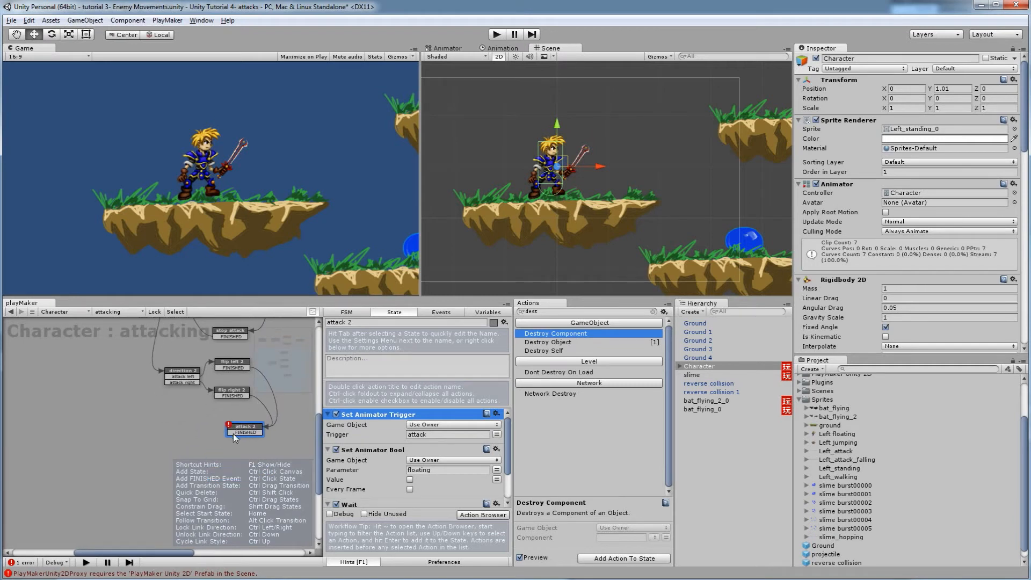
{"action": "scroll", "coordinate": [233, 427], "scroll_direction": "down", "scroll_amount": 2}
{"action": "left_click_drag", "start_coordinate": [250, 448], "coordinate": [179, 368]}
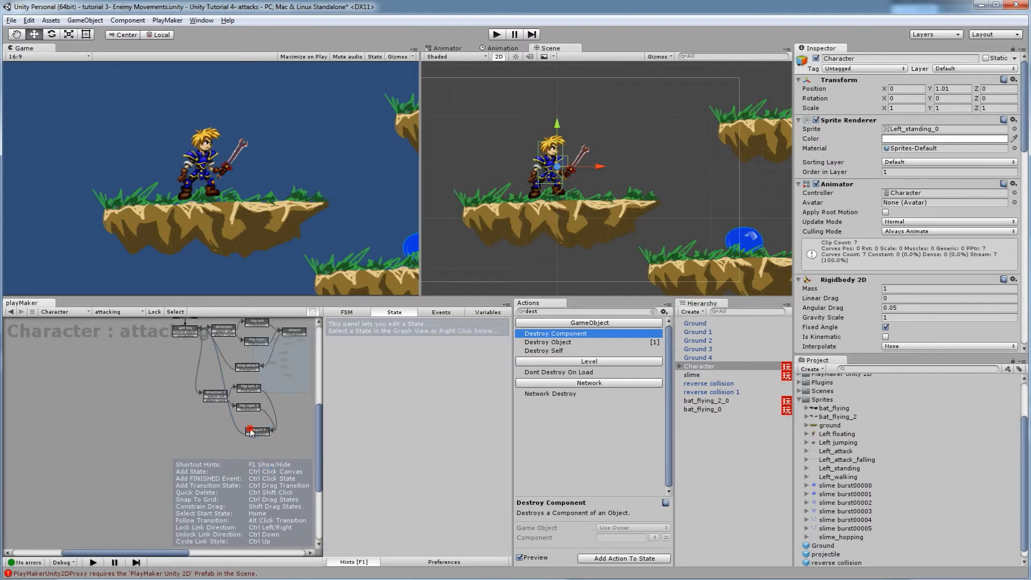
Tidy the state graph by placing attack 2 below the direction 2 state.
{"action": "left_click_drag", "start_coordinate": [254, 431], "coordinate": [194, 431]}
{"action": "left_click_drag", "start_coordinate": [222, 393], "coordinate": [214, 389]}
{"action": "middle_click_drag", "start_coordinate": [213, 388], "coordinate": [189, 413]}
{"action": "left_click", "coordinate": [189, 415]}
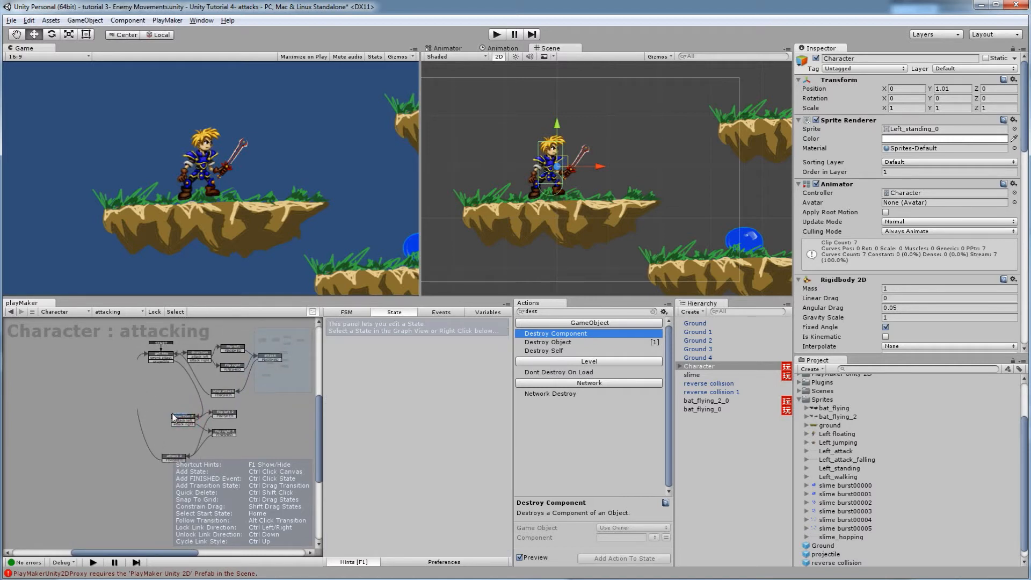
{"action": "left_click", "coordinate": [181, 413]}
{"action": "left_click", "coordinate": [181, 415]}
{"action": "middle_click_drag", "start_coordinate": [144, 392], "coordinate": [88, 418]}
{"action": "scroll", "coordinate": [114, 417], "scroll_direction": "up", "scroll_amount": 3}
{"action": "scroll", "coordinate": [115, 418], "scroll_direction": "up", "scroll_amount": 2}
Add a Set Velocity action to the attack 2 state.
{"action": "left_click", "coordinate": [101, 517]}
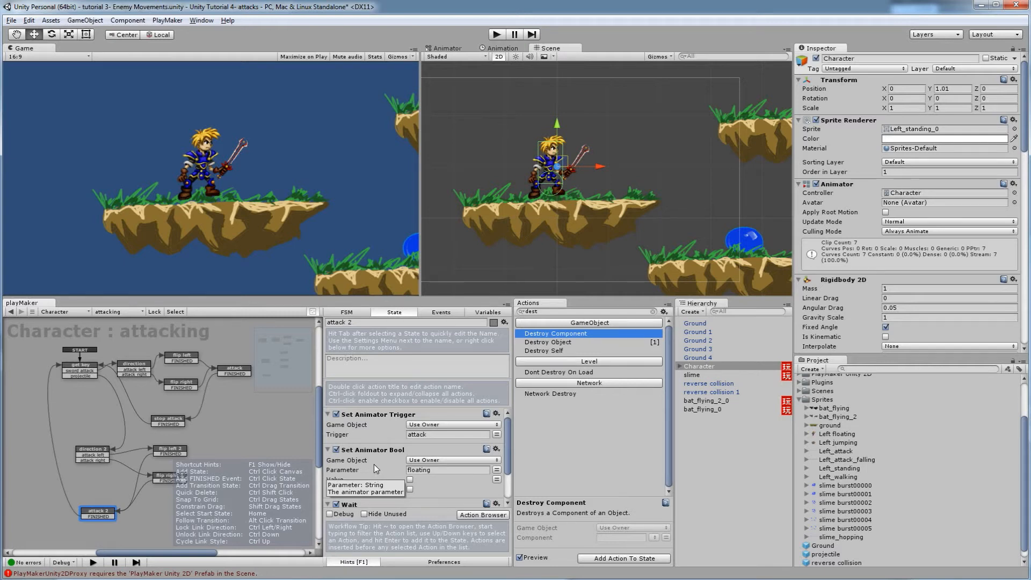
{"action": "middle_click_drag", "start_coordinate": [161, 464], "coordinate": [142, 464]}
{"action": "left_click", "coordinate": [148, 475]}
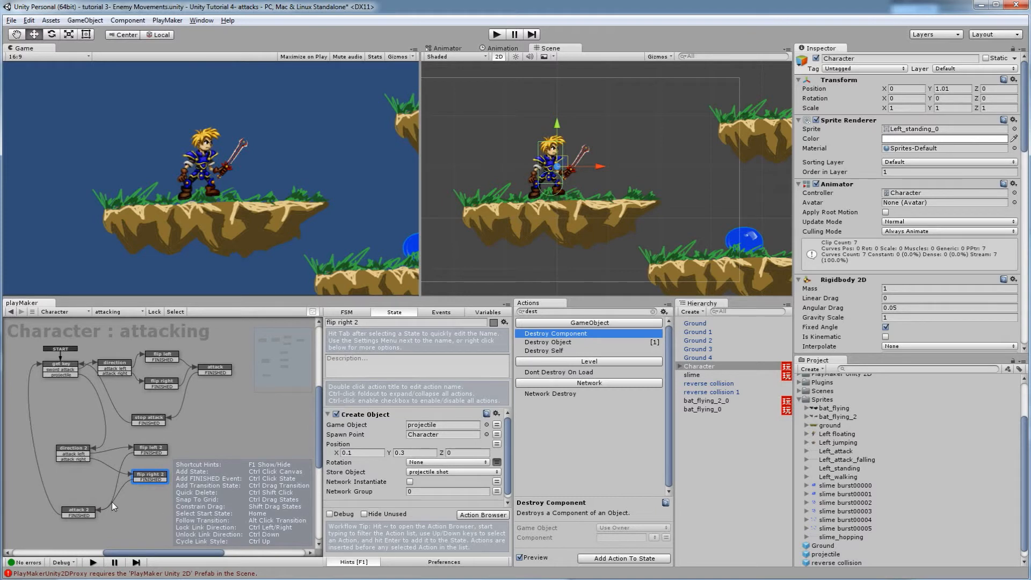
{"action": "left_click", "coordinate": [86, 511]}
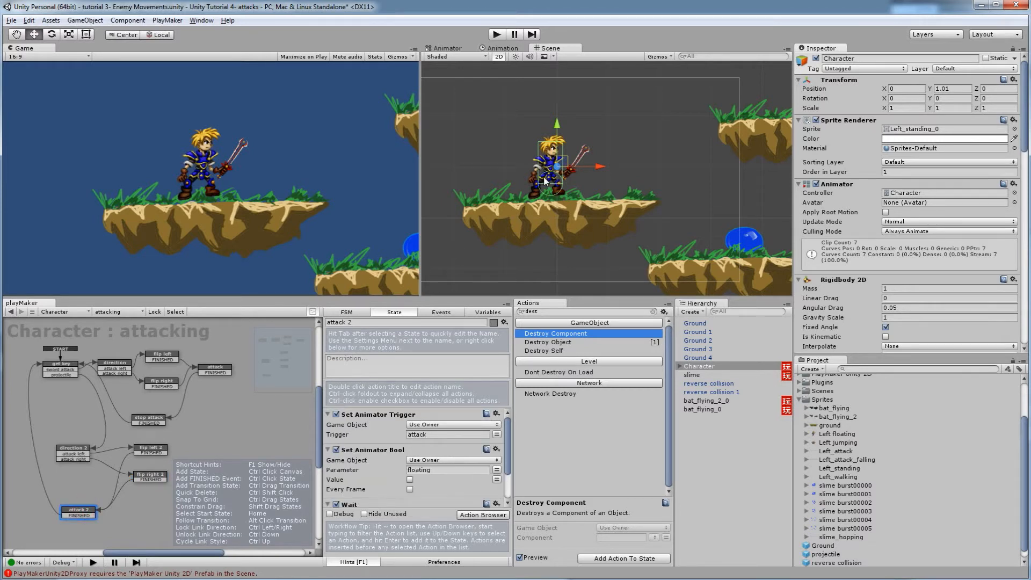
{"action": "left_click_drag", "start_coordinate": [547, 312], "coordinate": [509, 309]}
{"action": "type", "text": "set velocity"}
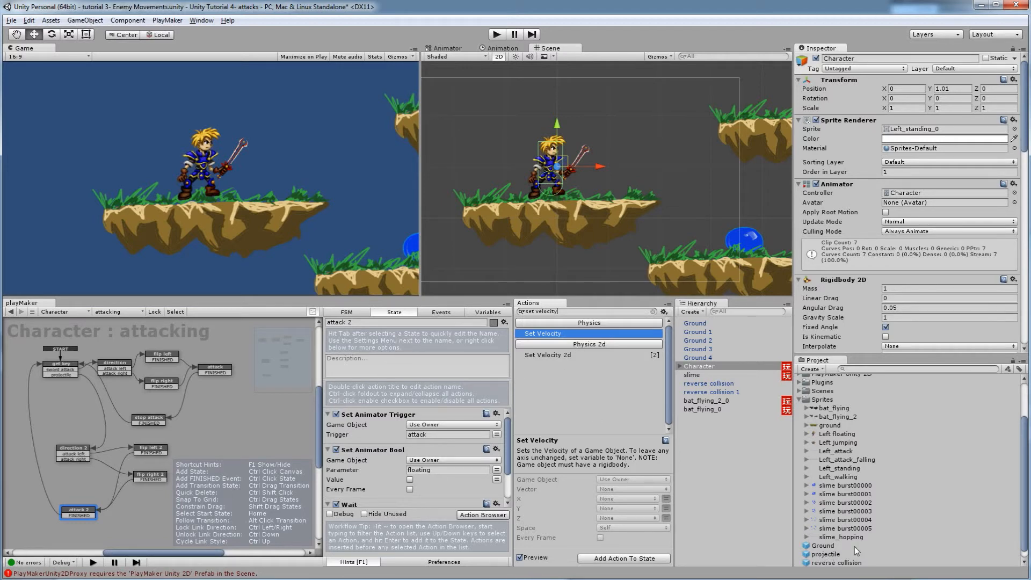
{"action": "double_click", "coordinate": [559, 337]}
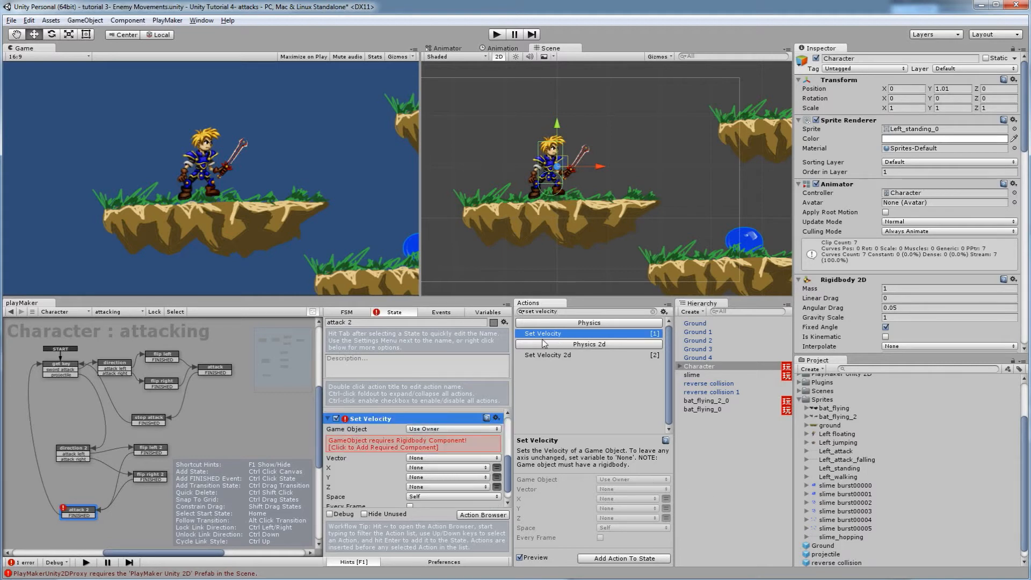
Make the Set Velocity action target a specified game object, using the projectile shot variable.
{"action": "left_click", "coordinate": [389, 447]}
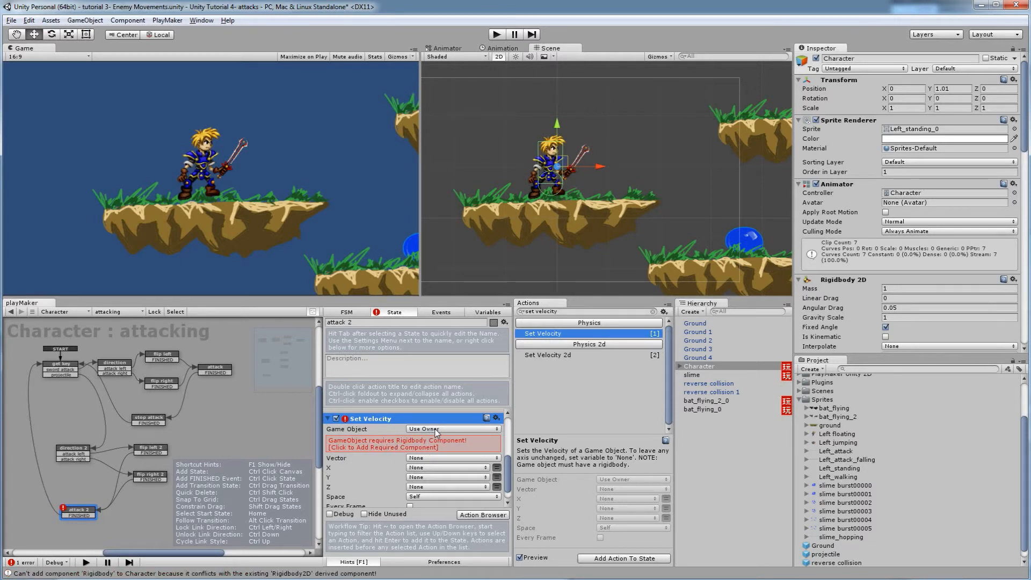
{"action": "left_click", "coordinate": [436, 431]}
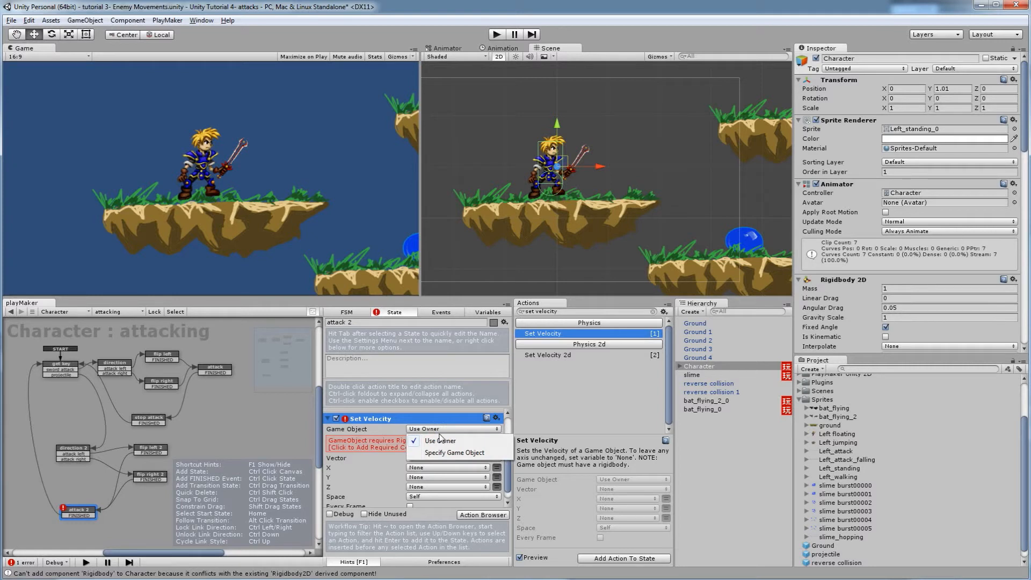
{"action": "left_click", "coordinate": [479, 453]}
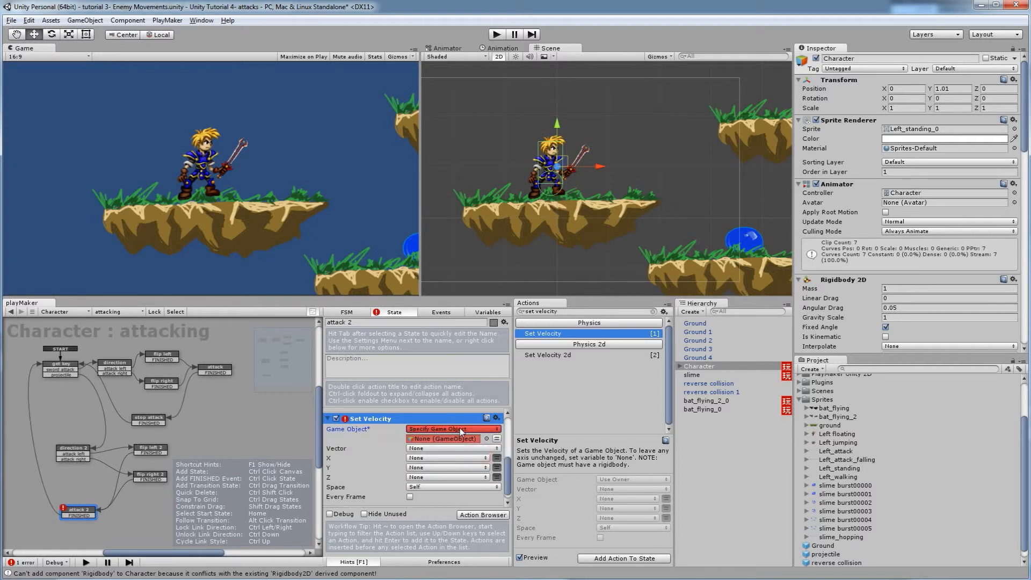
{"action": "left_click", "coordinate": [487, 439]}
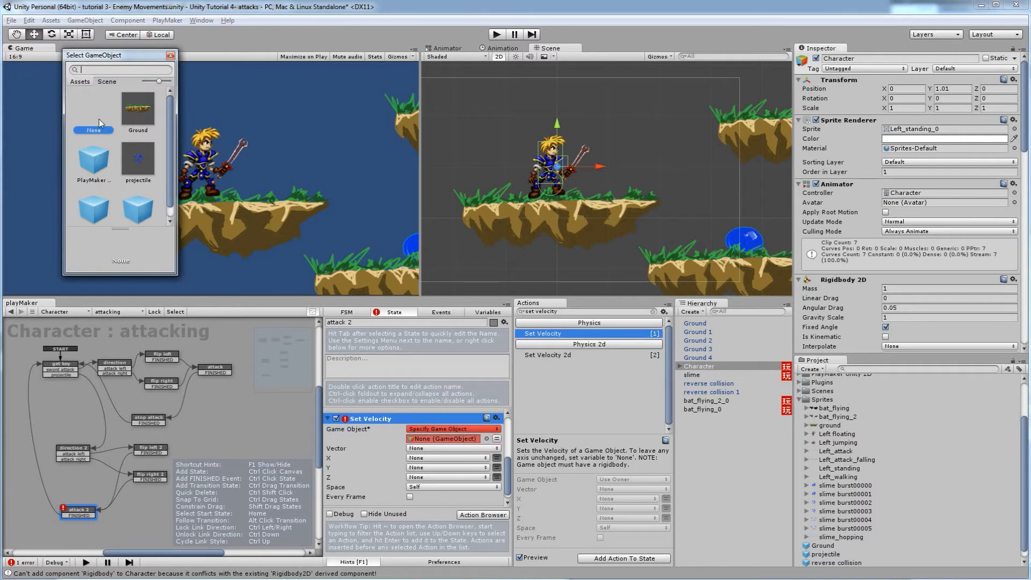
{"action": "left_click", "coordinate": [171, 55]}
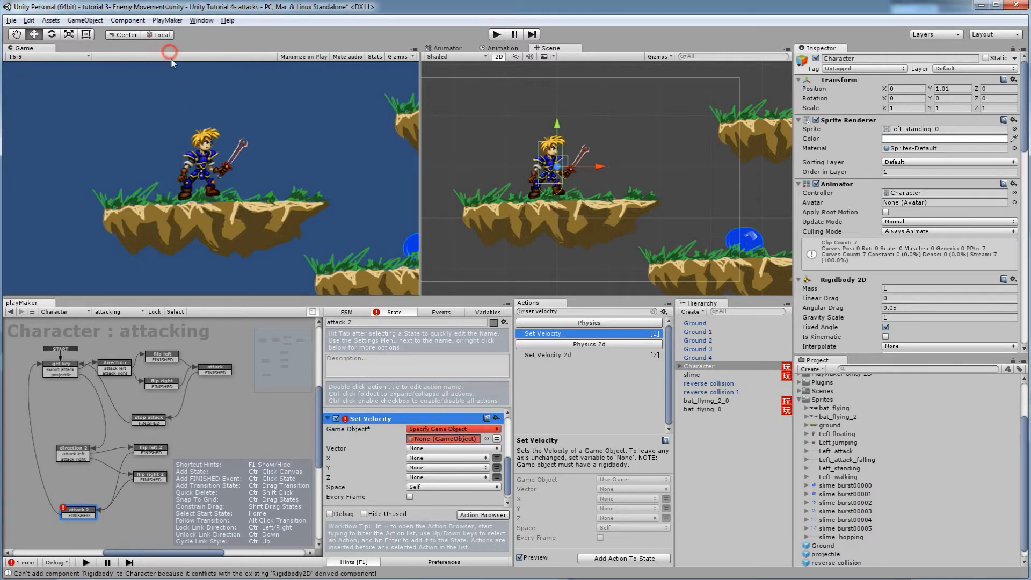
{"action": "left_click", "coordinate": [496, 439]}
{"action": "left_click", "coordinate": [450, 439]}
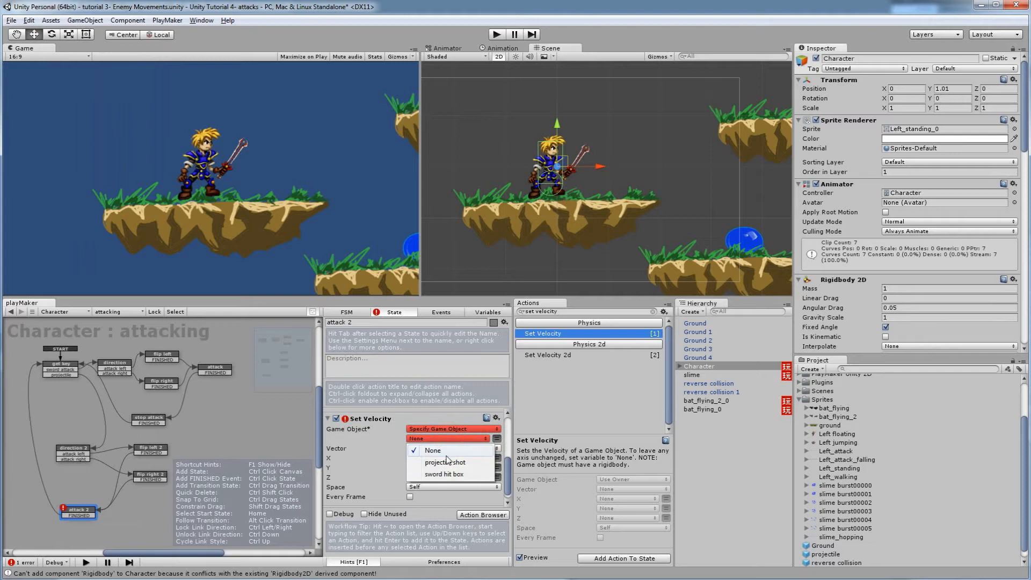
{"action": "left_click", "coordinate": [446, 462]}
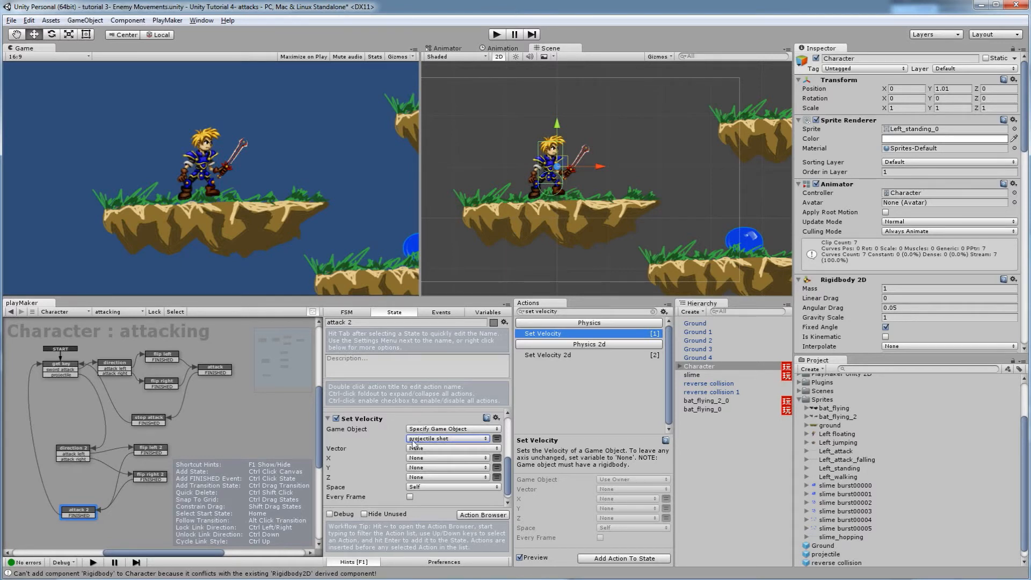
Set the X velocity of the attack 2 state's Set Velocity action to a direct value of 2.
{"action": "left_click", "coordinate": [418, 460]}
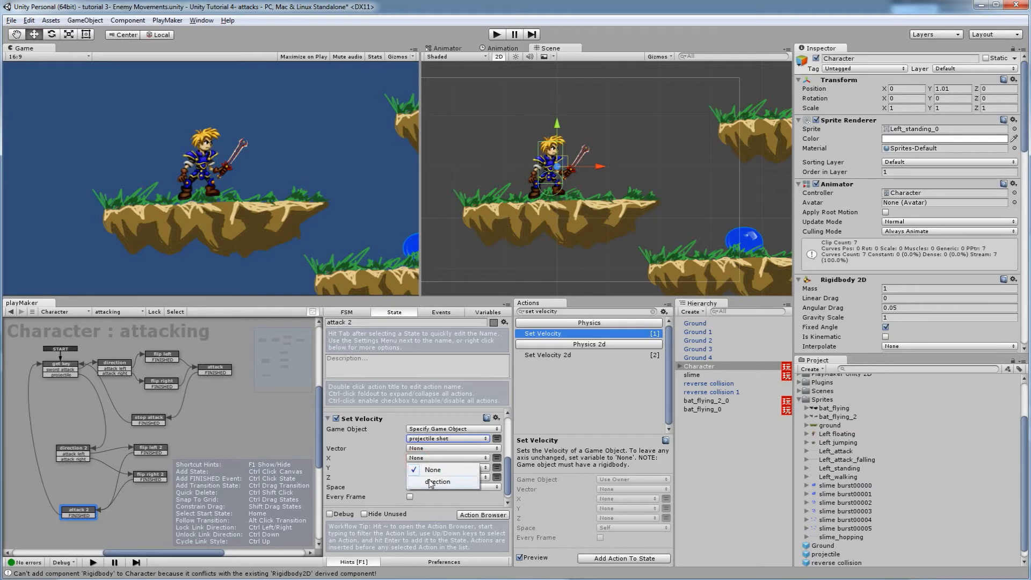
{"action": "left_click", "coordinate": [497, 461]}
{"action": "left_click", "coordinate": [497, 459]}
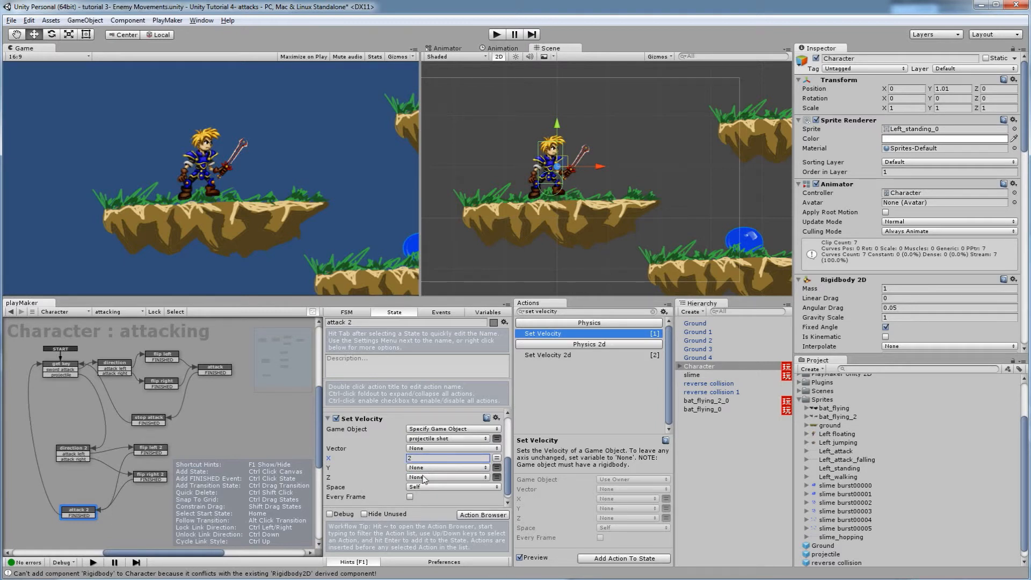
Review the order and settings of all actions in the attack 2 state.
{"action": "scroll", "coordinate": [411, 480], "scroll_direction": "down", "scroll_amount": 1}
{"action": "scroll", "coordinate": [402, 471], "scroll_direction": "up", "scroll_amount": 3}
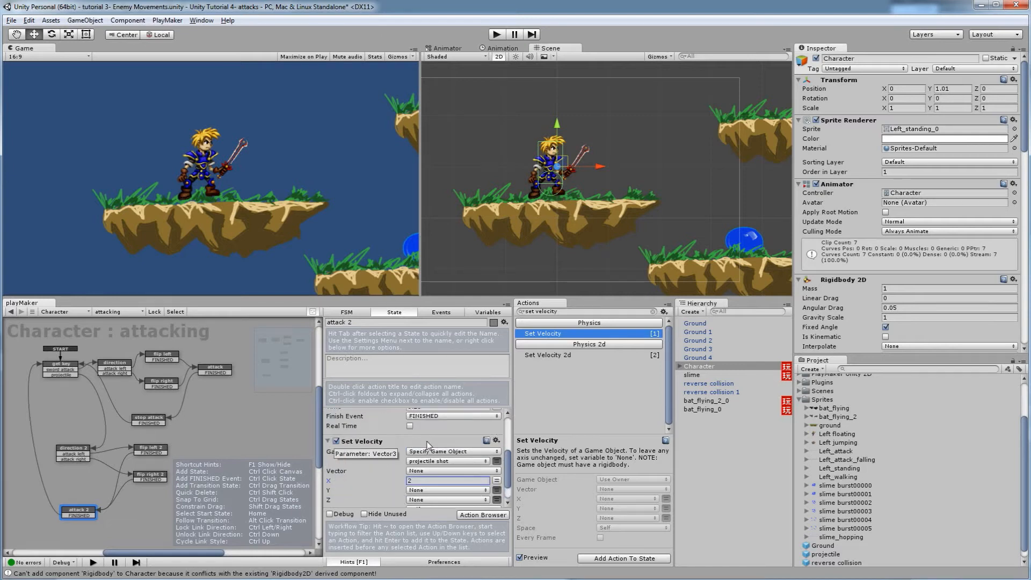
{"action": "scroll", "coordinate": [400, 462], "scroll_direction": "up", "scroll_amount": 10}
{"action": "scroll", "coordinate": [401, 462], "scroll_direction": "down", "scroll_amount": 5}
{"action": "scroll", "coordinate": [401, 462], "scroll_direction": "up", "scroll_amount": 5}
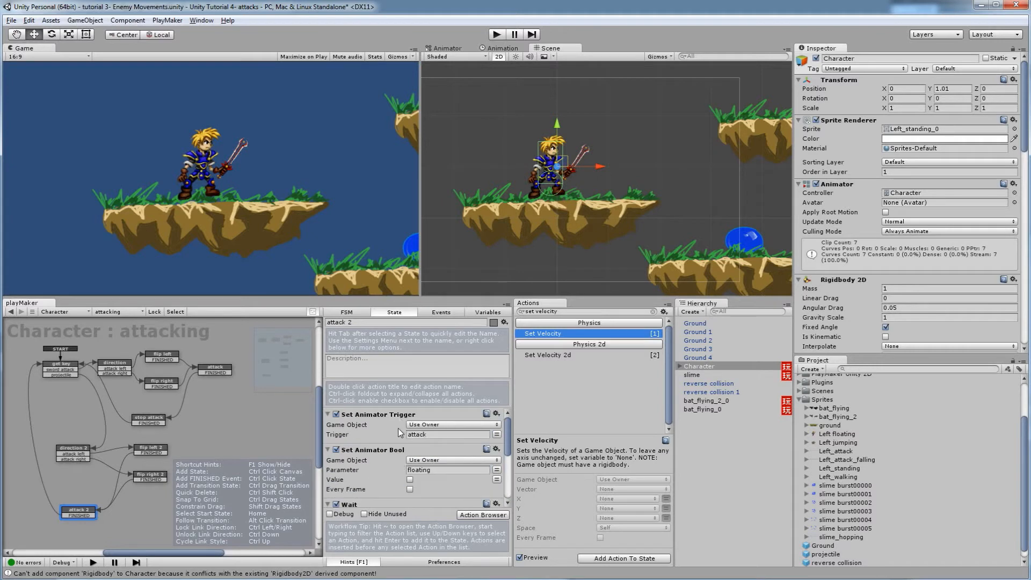
{"action": "scroll", "coordinate": [392, 425], "scroll_direction": "down", "scroll_amount": 3}
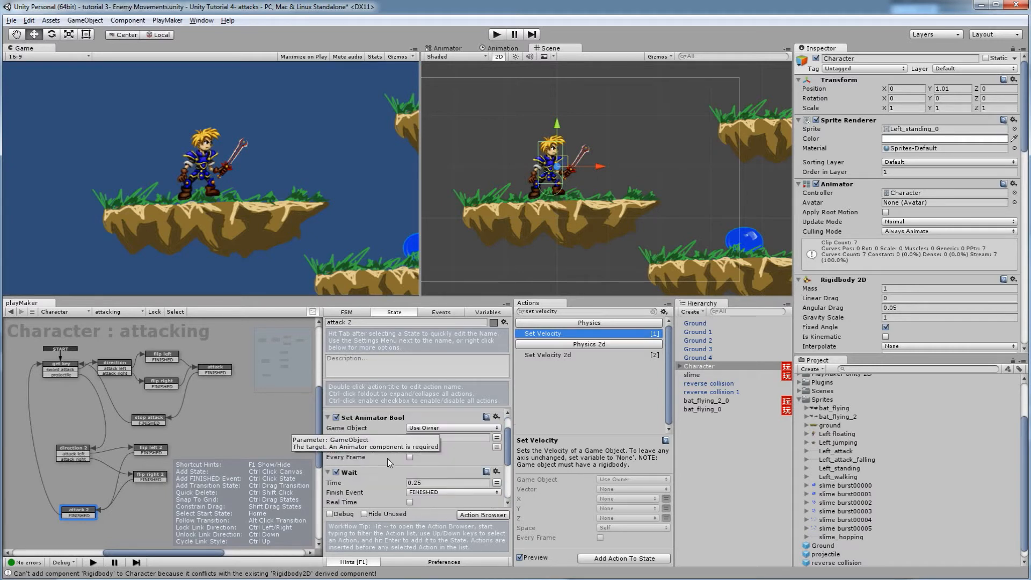
{"action": "scroll", "coordinate": [385, 461], "scroll_direction": "down", "scroll_amount": 3}
{"action": "scroll", "coordinate": [373, 456], "scroll_direction": "down", "scroll_amount": 3}
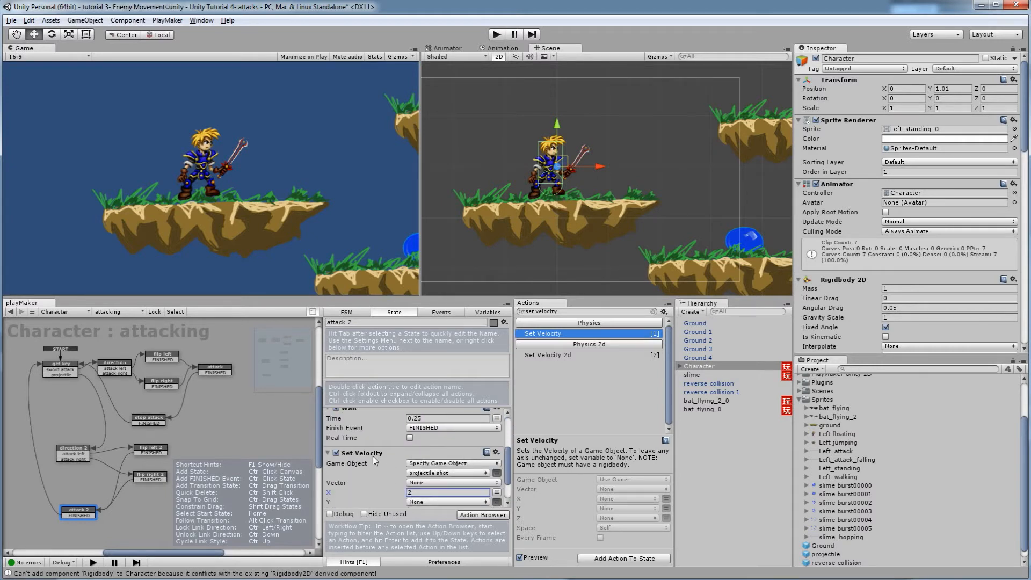
{"action": "scroll", "coordinate": [373, 456], "scroll_direction": "down", "scroll_amount": 3}
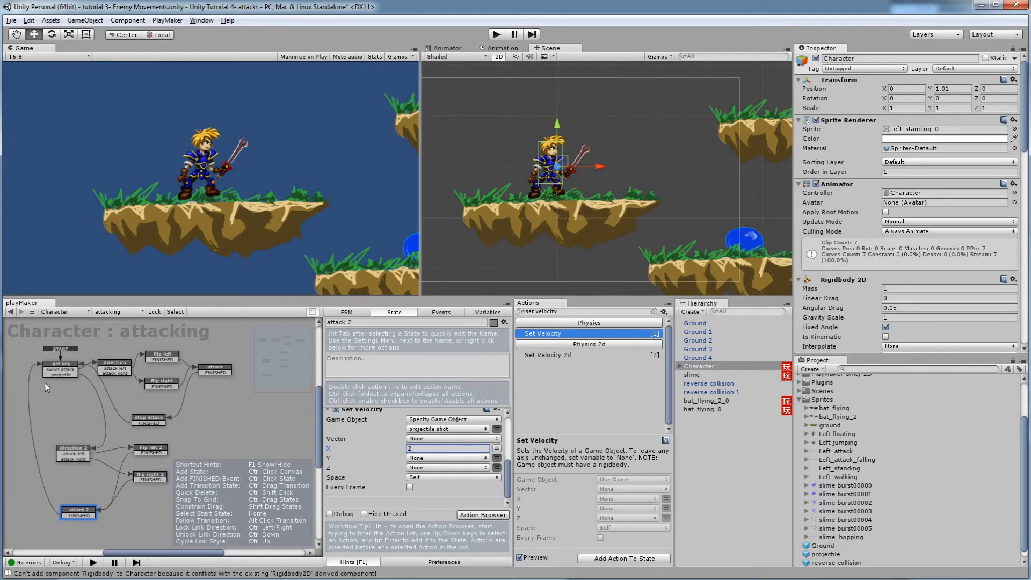
Play-test the projectile attack, firing a shot and moving the character left and right, and stop the game.
{"action": "left_click", "coordinate": [496, 34]}
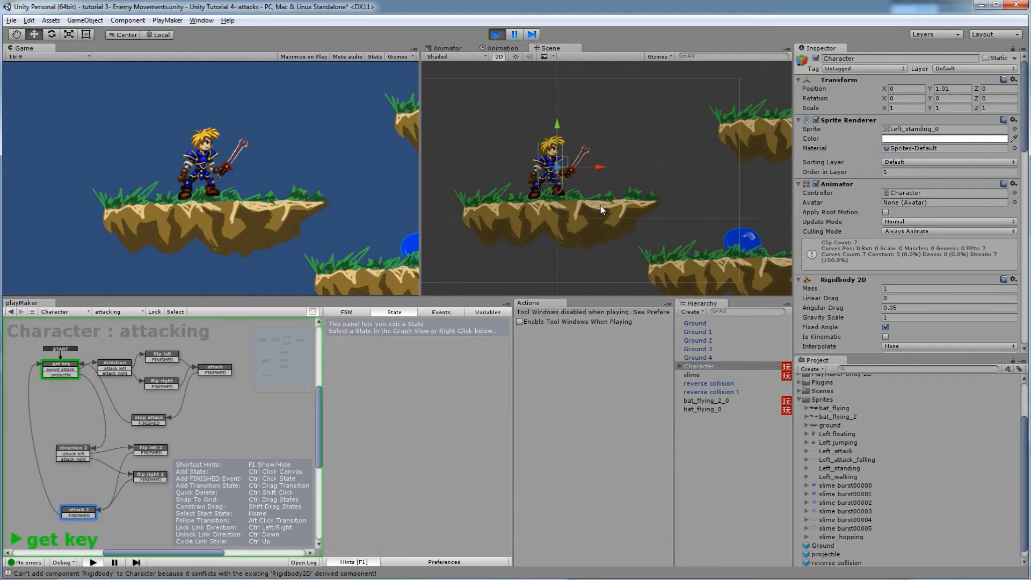
{"action": "key", "text": "shift"}
{"action": "key", "text": "Left"}
{"action": "key", "text": "Right"}
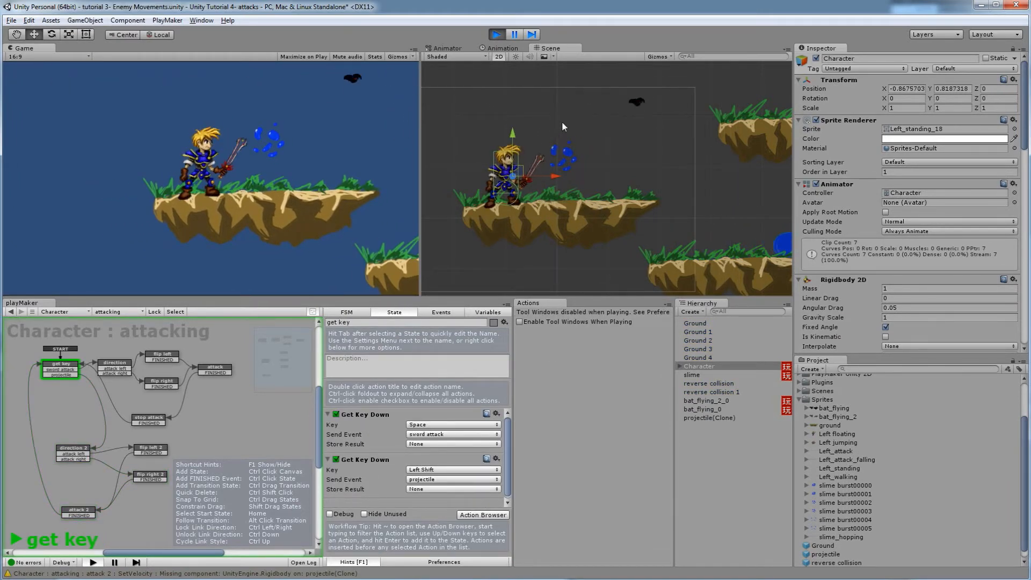
{"action": "left_click", "coordinate": [497, 33]}
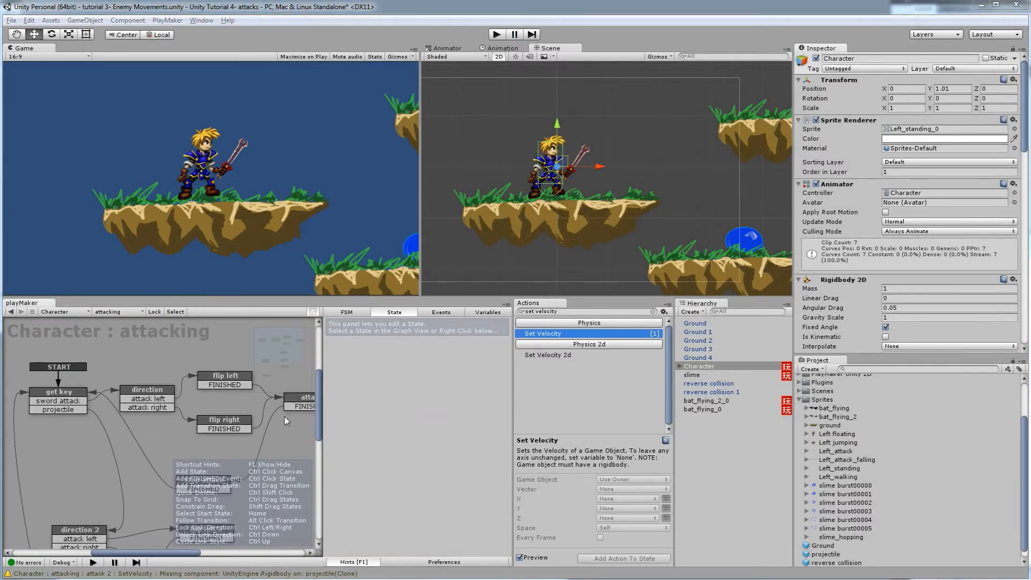
Cut the Set Velocity action out of the attack 2 state.
{"action": "middle_click_drag", "start_coordinate": [193, 452], "coordinate": [204, 399]}
{"action": "mouse_move", "coordinate": [182, 434]}
{"action": "middle_mouse_down"}
{"action": "mouse_move", "coordinate": [156, 388]}
{"action": "mouse_move", "coordinate": [157, 365]}
{"action": "middle_mouse_up"}
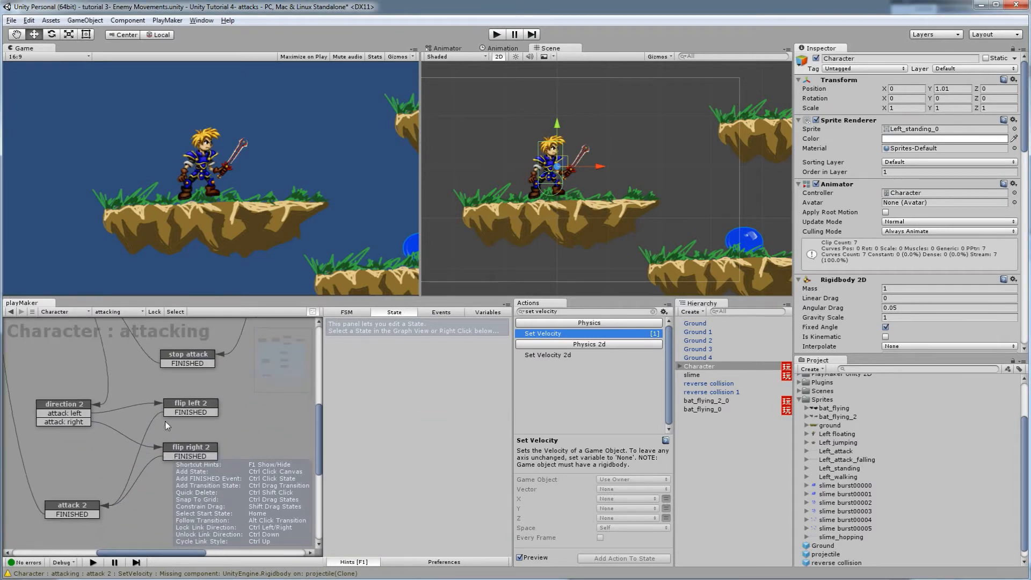
{"action": "middle_click_drag", "start_coordinate": [136, 456], "coordinate": [178, 413]}
{"action": "left_click", "coordinate": [118, 461]}
{"action": "scroll", "coordinate": [383, 469], "scroll_direction": "down", "scroll_amount": 5}
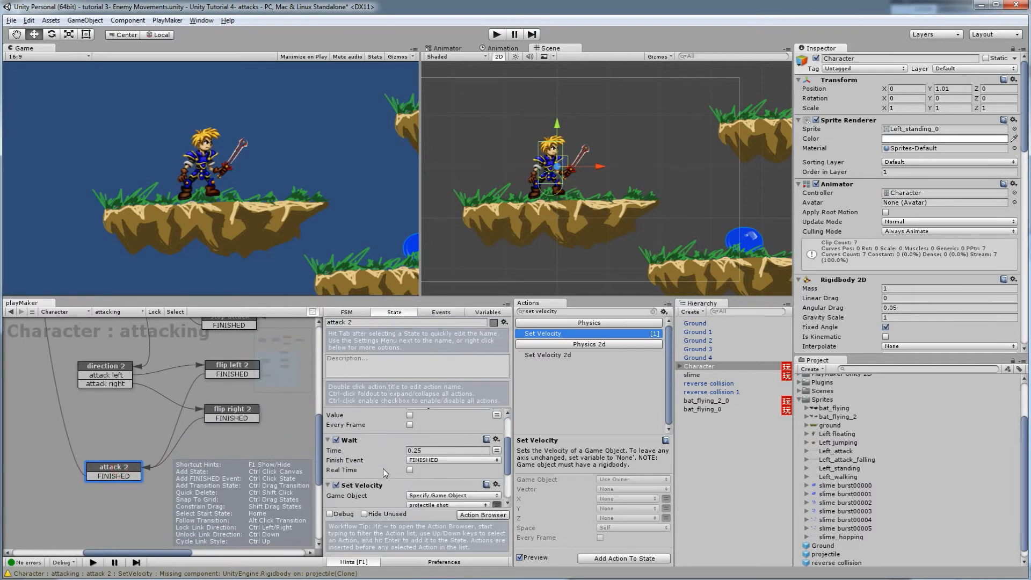
{"action": "left_click", "coordinate": [377, 423]}
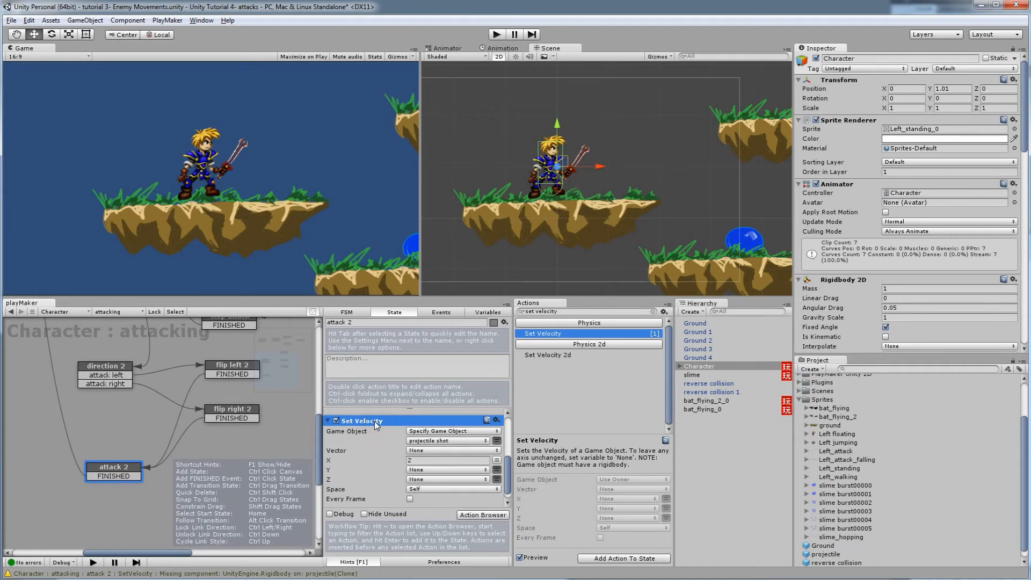
{"action": "key", "text": "Delete"}
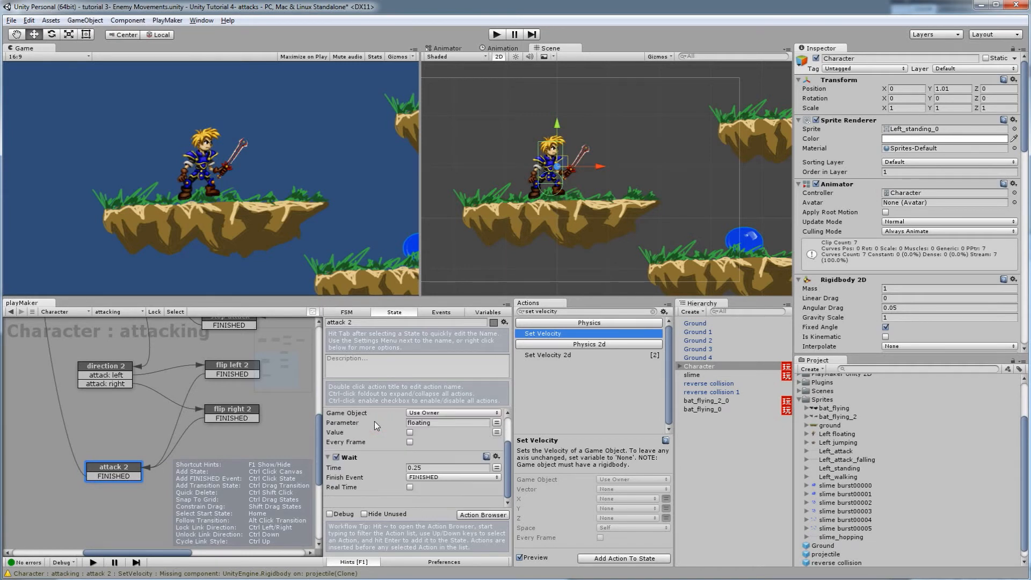
Paste the Set Velocity action into the flip right 2 state, after its Create Object action.
{"action": "left_click", "coordinate": [236, 418]}
{"action": "scroll", "coordinate": [396, 453], "scroll_direction": "down", "scroll_amount": 3}
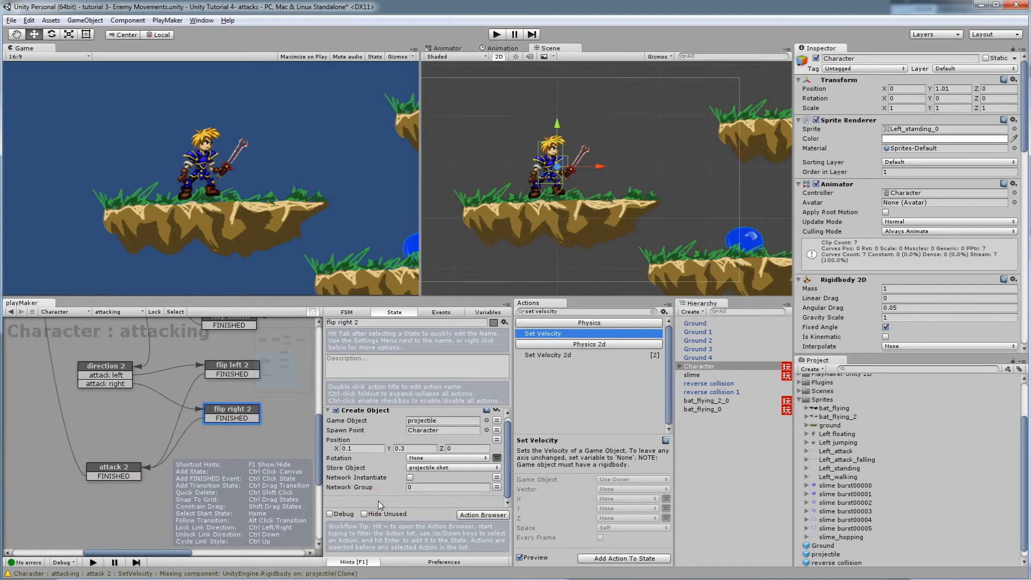
{"action": "key", "text": "ctrl+v"}
{"action": "scroll", "coordinate": [376, 499], "scroll_direction": "down", "scroll_amount": 3}
{"action": "scroll", "coordinate": [376, 497], "scroll_direction": "up", "scroll_amount": 1}
{"action": "scroll", "coordinate": [384, 452], "scroll_direction": "up", "scroll_amount": 3}
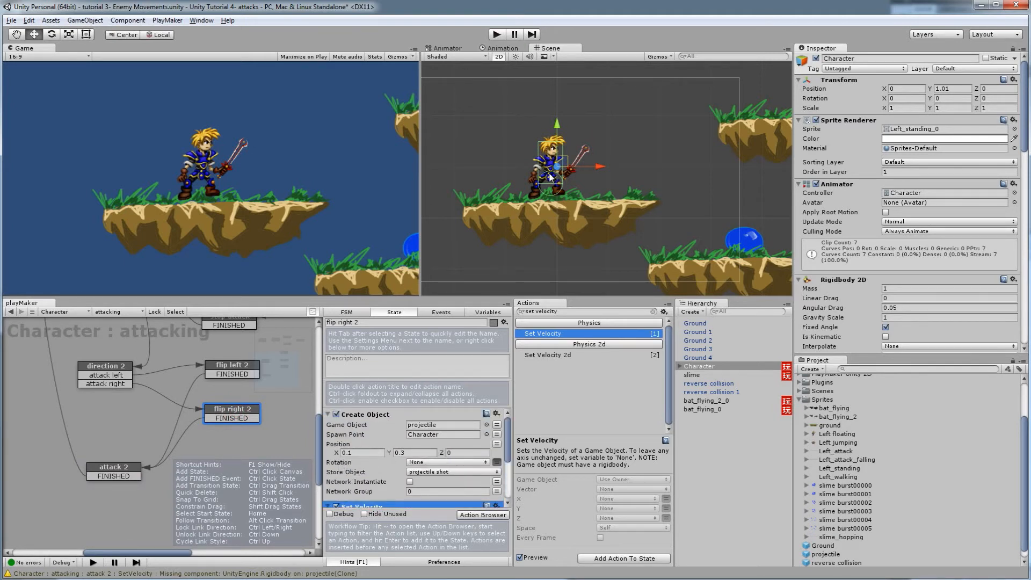
{"action": "scroll", "coordinate": [401, 453], "scroll_direction": "down", "scroll_amount": 3}
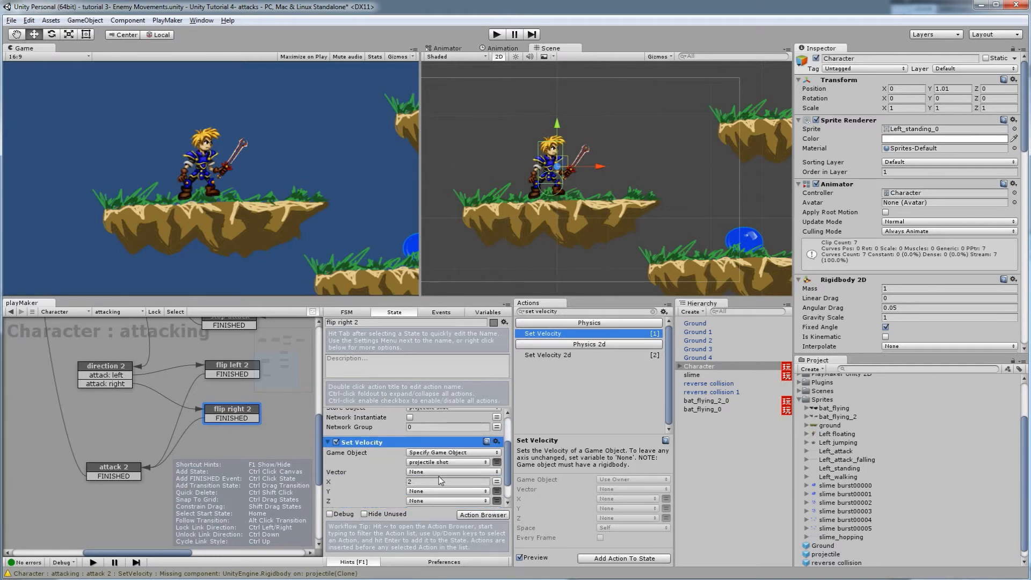
{"action": "scroll", "coordinate": [422, 491], "scroll_direction": "up", "scroll_amount": 2}
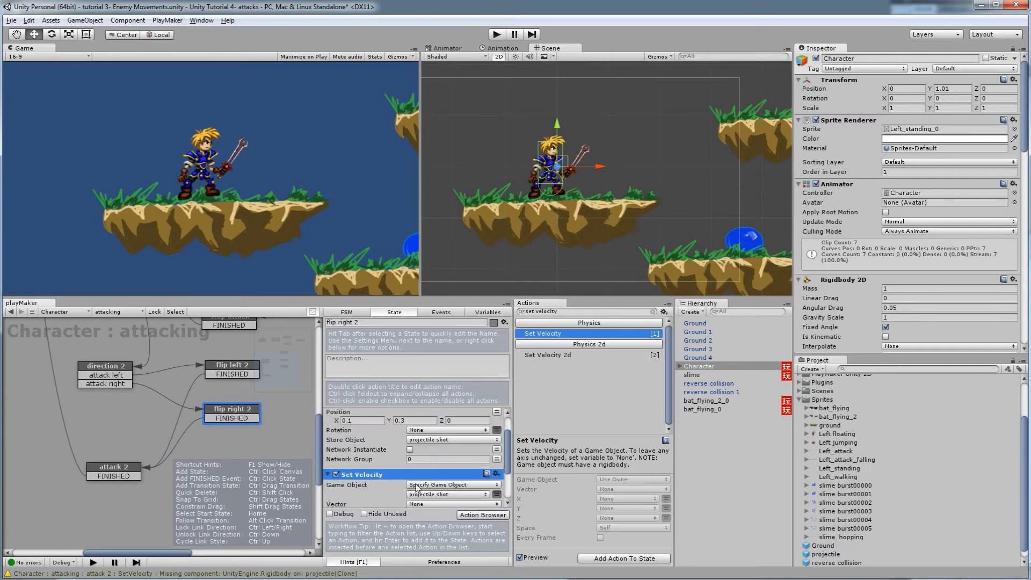
Paste the Set Velocity action into the flip left 2 state and set its X velocity to -2.
{"action": "left_click", "coordinate": [238, 369]}
{"action": "scroll", "coordinate": [378, 482], "scroll_direction": "up", "scroll_amount": 2}
{"action": "scroll", "coordinate": [372, 497], "scroll_direction": "down", "scroll_amount": 6}
{"action": "left_click", "coordinate": [409, 449]}
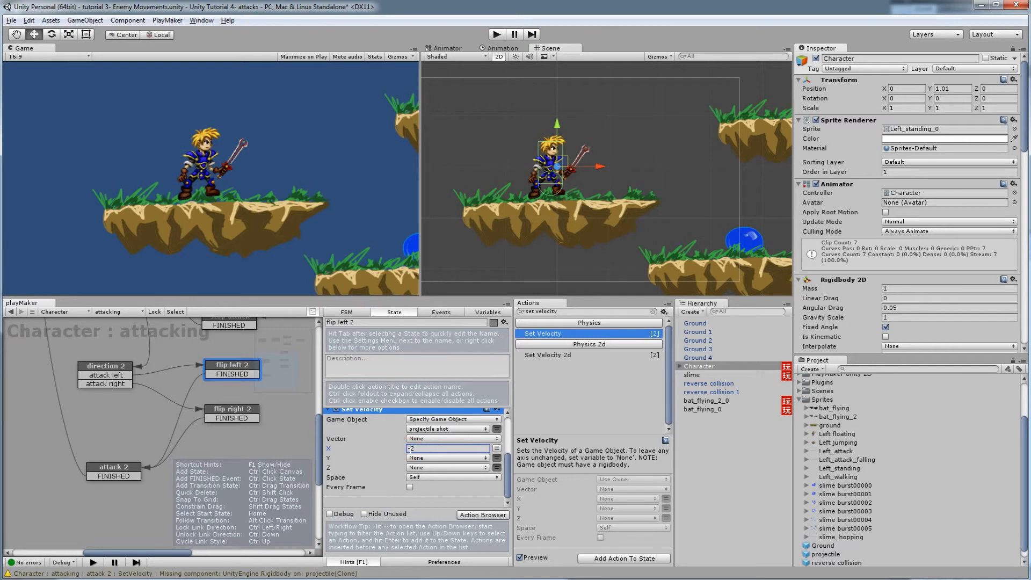
{"action": "scroll", "coordinate": [424, 440], "scroll_direction": "up", "scroll_amount": 3}
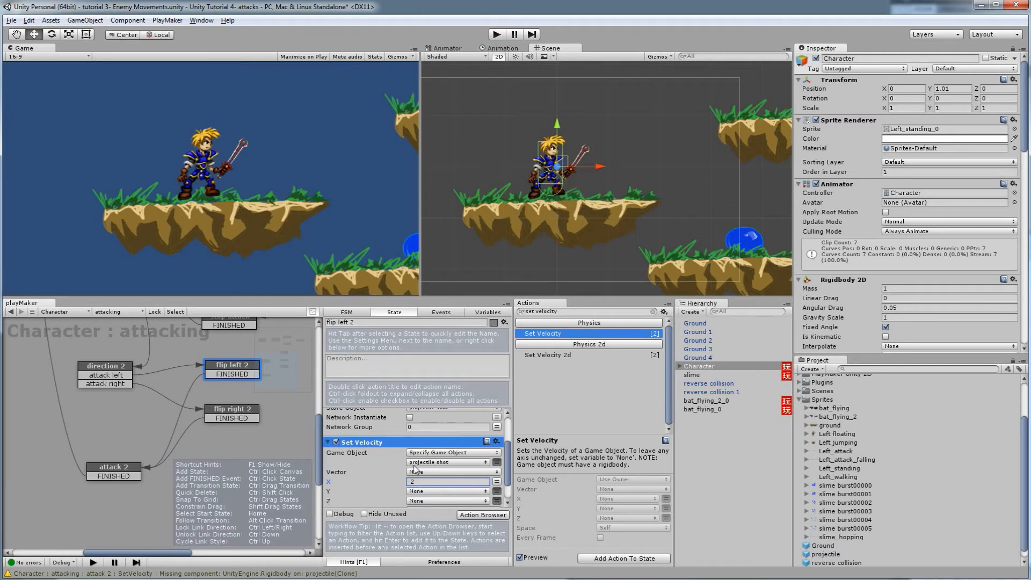
{"action": "scroll", "coordinate": [425, 470], "scroll_direction": "down", "scroll_amount": 1}
{"action": "scroll", "coordinate": [430, 486], "scroll_direction": "up", "scroll_amount": 3}
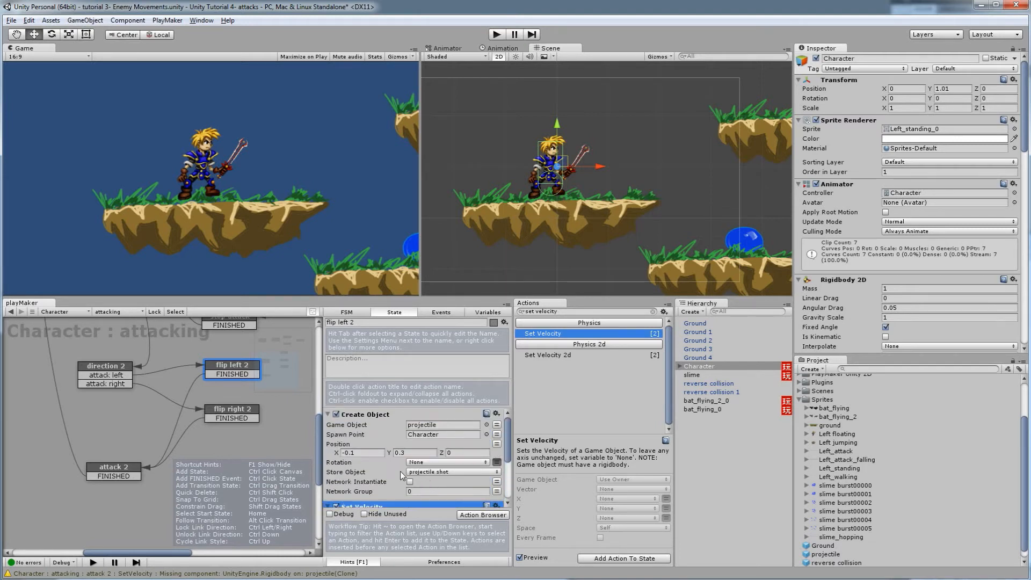
Play-test the projectile attack again by firing one shot, and stop the game.
{"action": "left_click", "coordinate": [496, 35]}
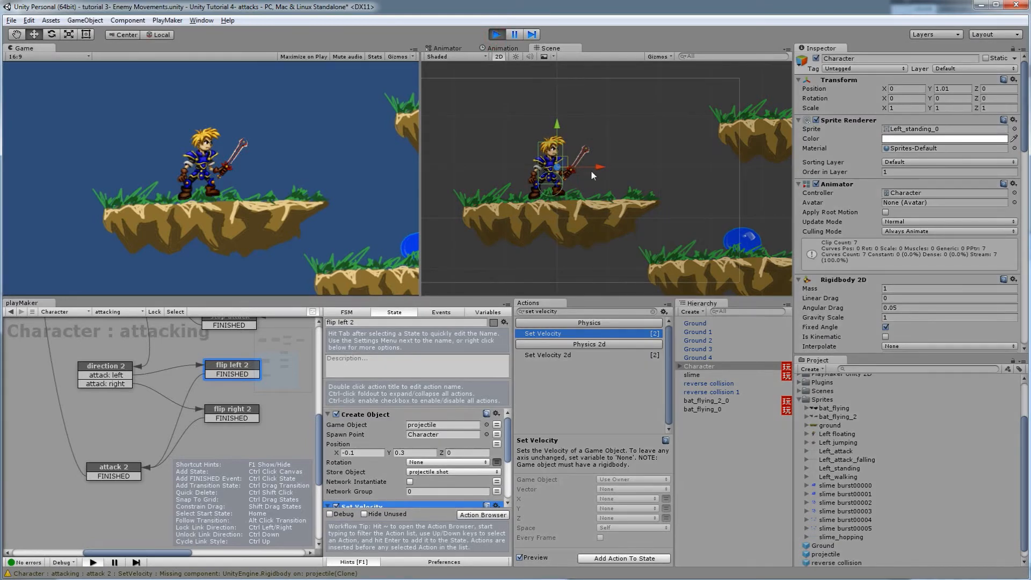
{"action": "key", "text": "shift"}
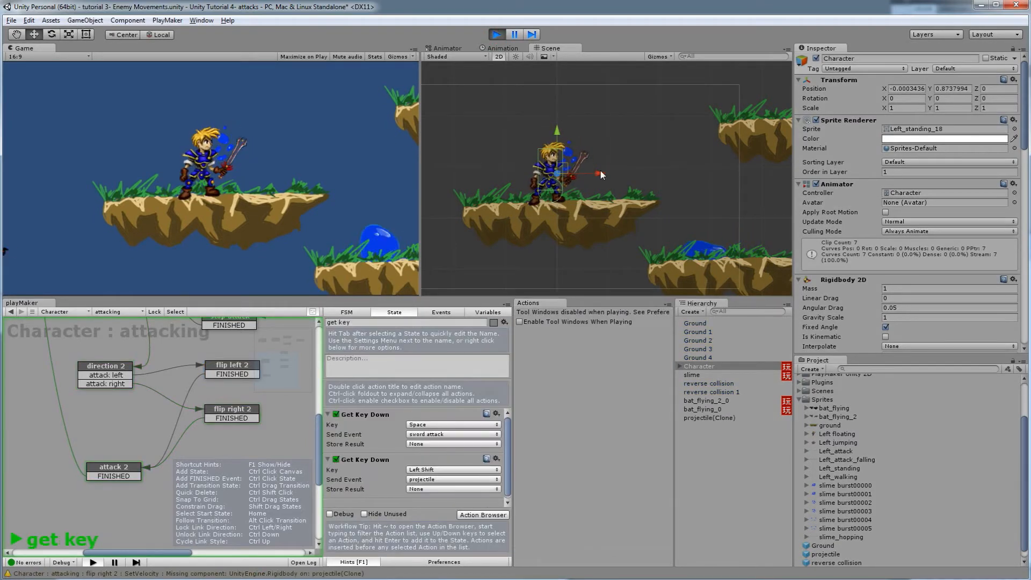
{"action": "left_click", "coordinate": [497, 35]}
Delete the Set Velocity action from the flip left 2 state and clear the action search.
{"action": "middle_click_drag", "start_coordinate": [76, 412], "coordinate": [107, 365]}
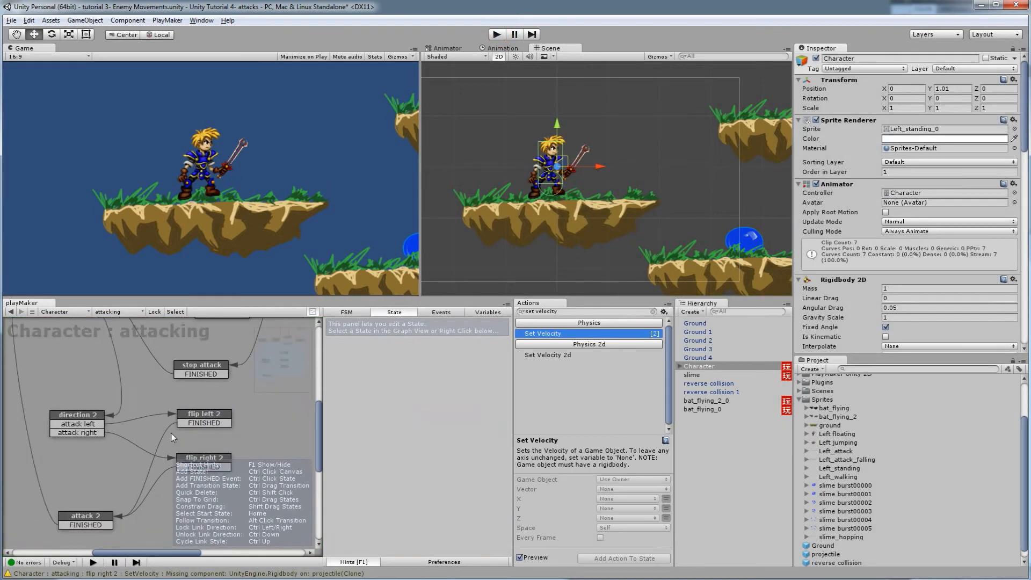
{"action": "left_click", "coordinate": [201, 416]}
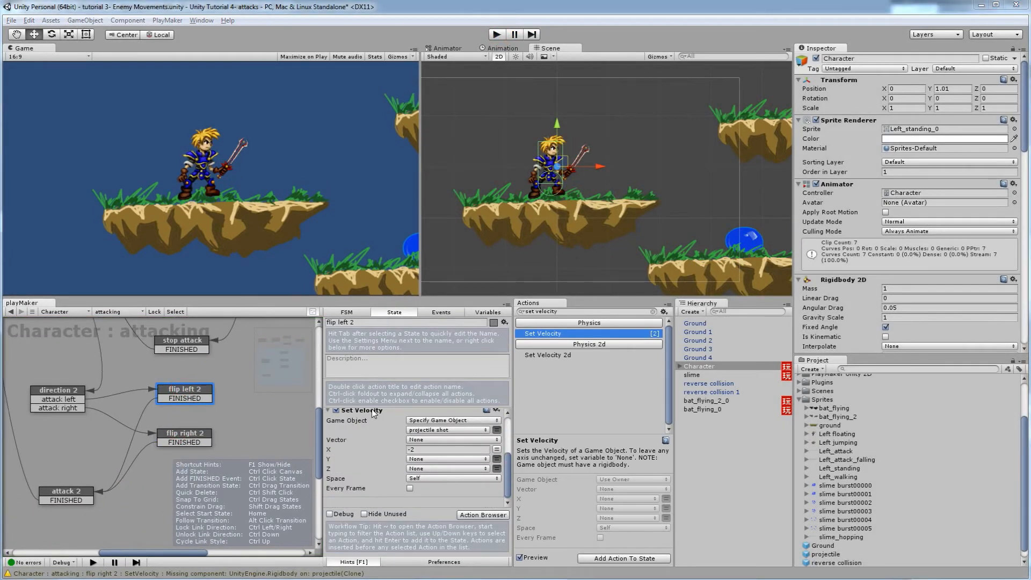
{"action": "scroll", "coordinate": [408, 456], "scroll_direction": "down", "scroll_amount": 3}
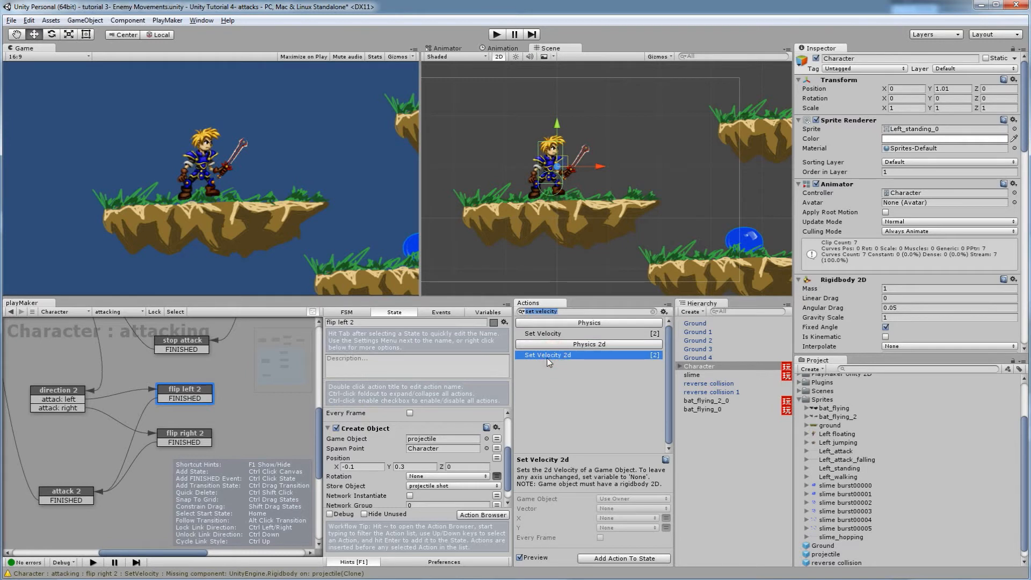
{"action": "scroll", "coordinate": [371, 447], "scroll_direction": "down", "scroll_amount": 1}
{"action": "scroll", "coordinate": [378, 478], "scroll_direction": "up", "scroll_amount": 5}
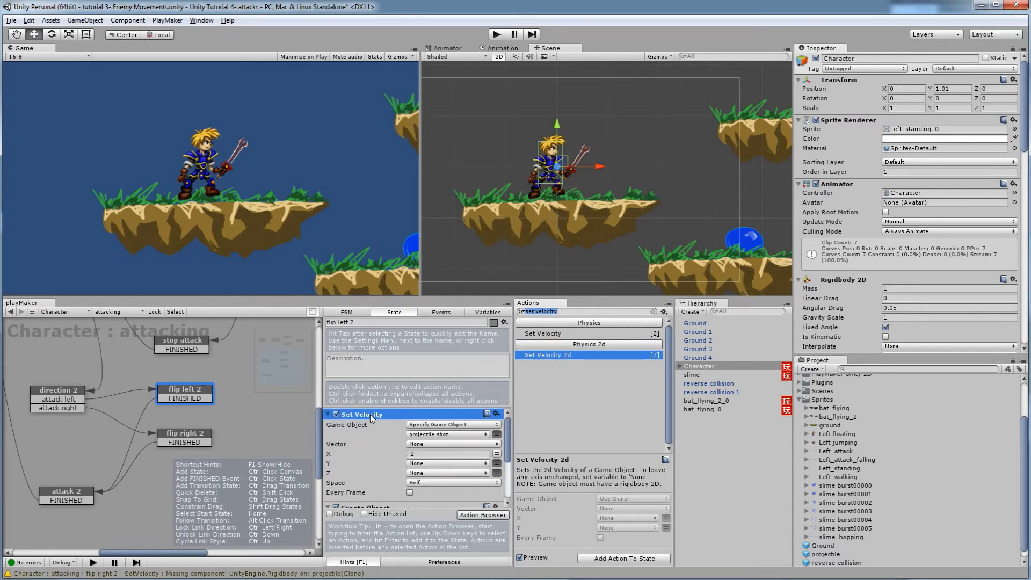
{"action": "key", "text": "BackSpace"}
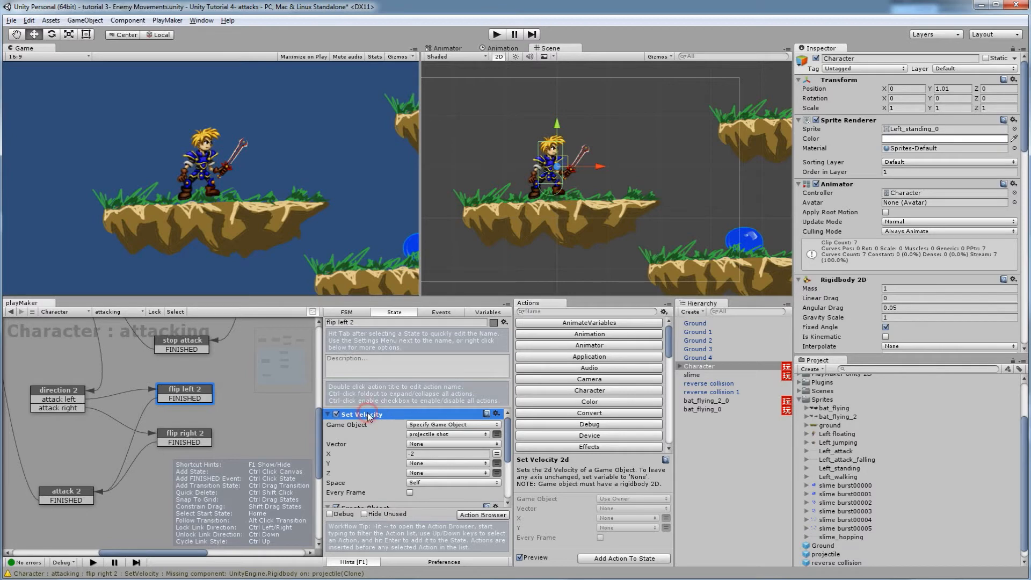
{"action": "key", "text": "Delete"}
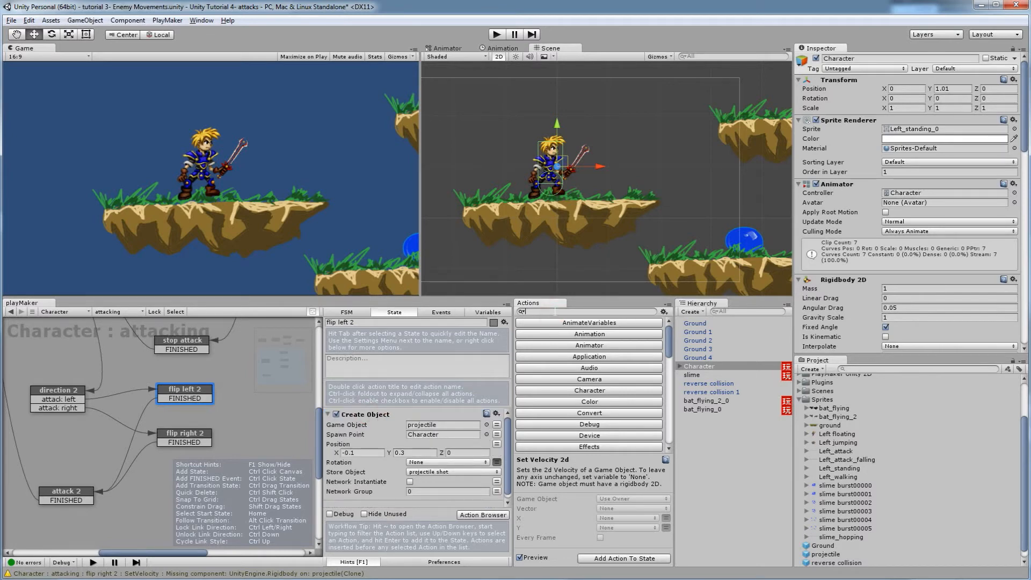
Search the actions for "set velo" and add Set Velocity 2d after Create Object in the flip left 2 state.
{"action": "type", "text": "set velo"}
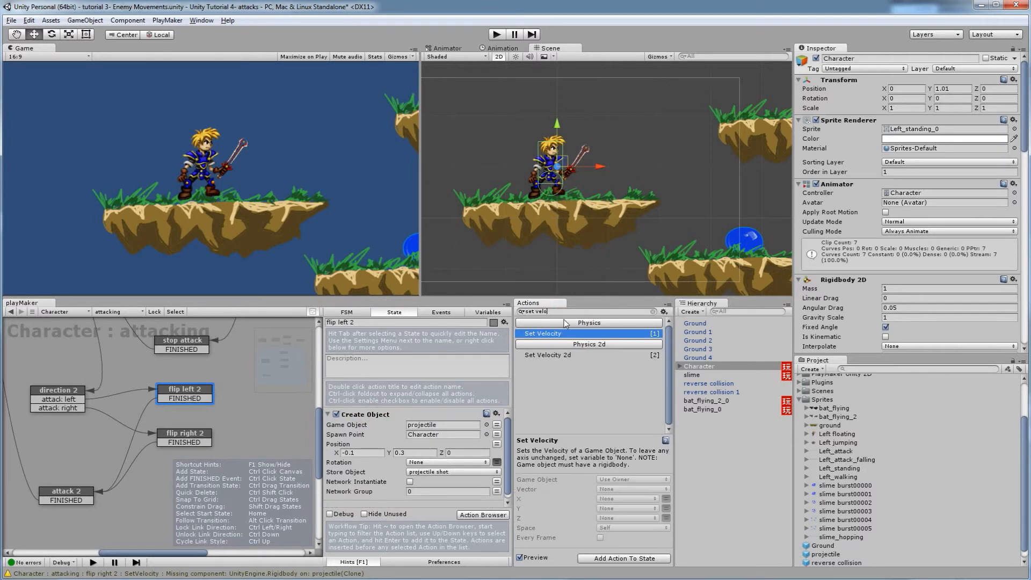
{"action": "left_click", "coordinate": [557, 356]}
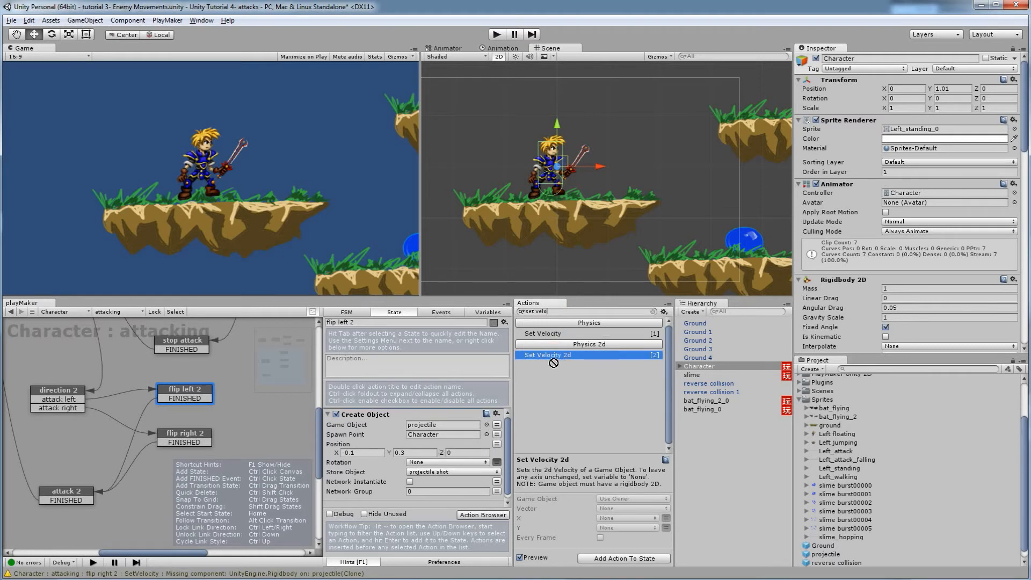
{"action": "left_click_drag", "start_coordinate": [559, 359], "coordinate": [382, 406]}
{"action": "scroll", "coordinate": [381, 500], "scroll_direction": "down", "scroll_amount": 4}
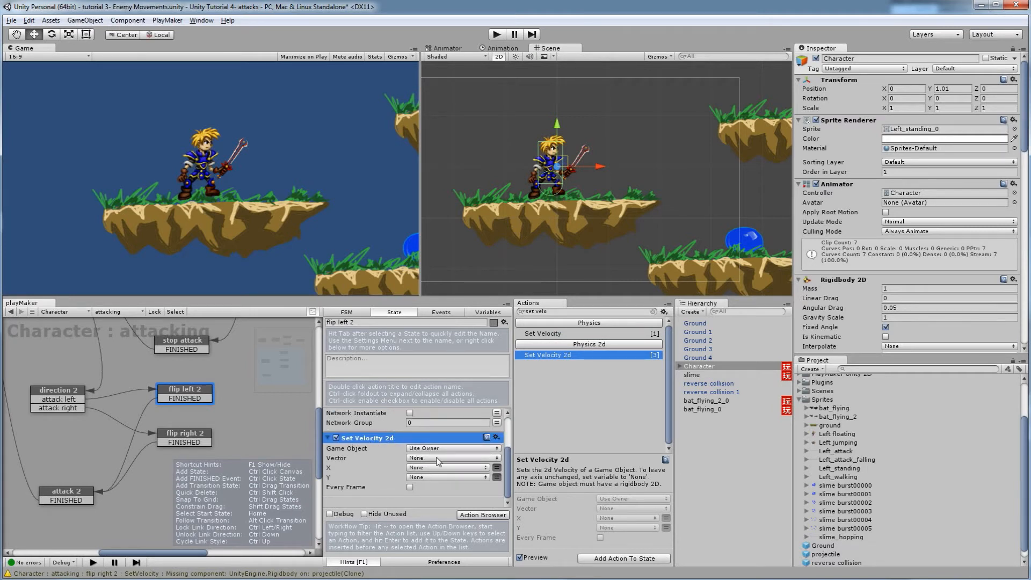
Make the Set Velocity 2d action in flip left 2 target the projectile shot variable as its specified game object.
{"action": "left_click", "coordinate": [465, 450]}
{"action": "left_click", "coordinate": [460, 472]}
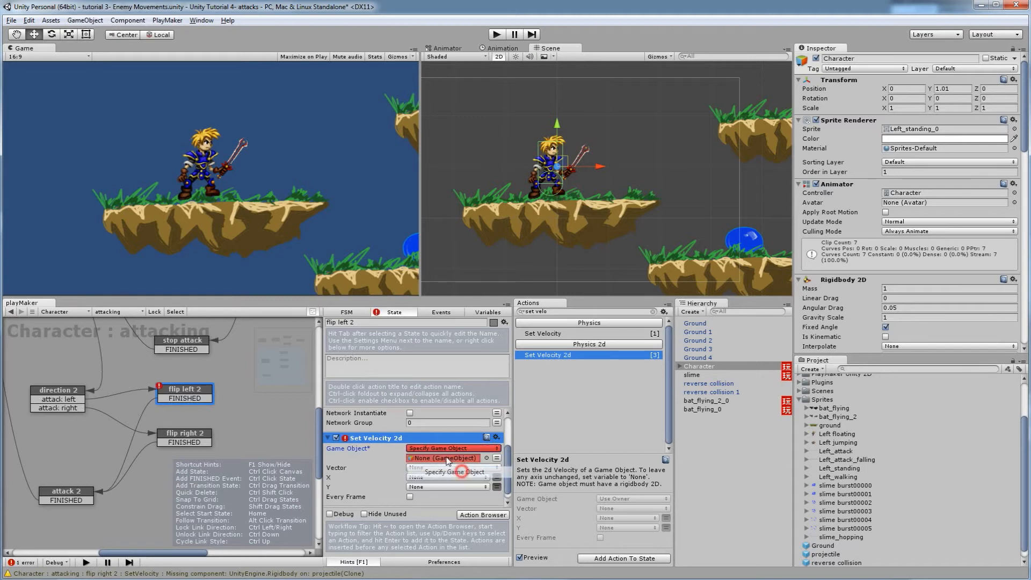
{"action": "left_click", "coordinate": [496, 461]}
{"action": "left_click", "coordinate": [473, 457]}
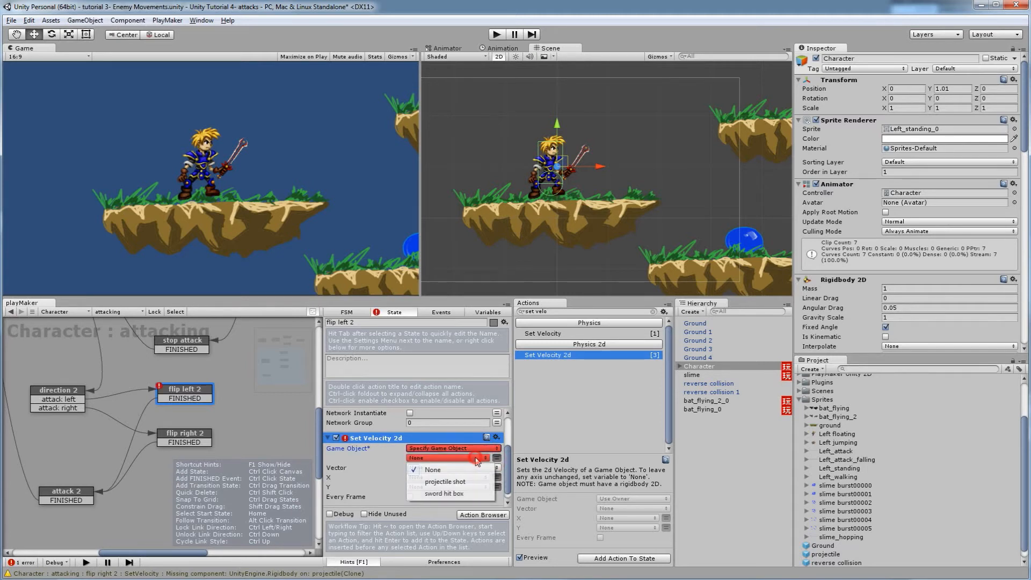
{"action": "left_click", "coordinate": [458, 481]}
Set the X velocity of flip left 2's Set Velocity 2d action to -2.
{"action": "left_click", "coordinate": [414, 479]}
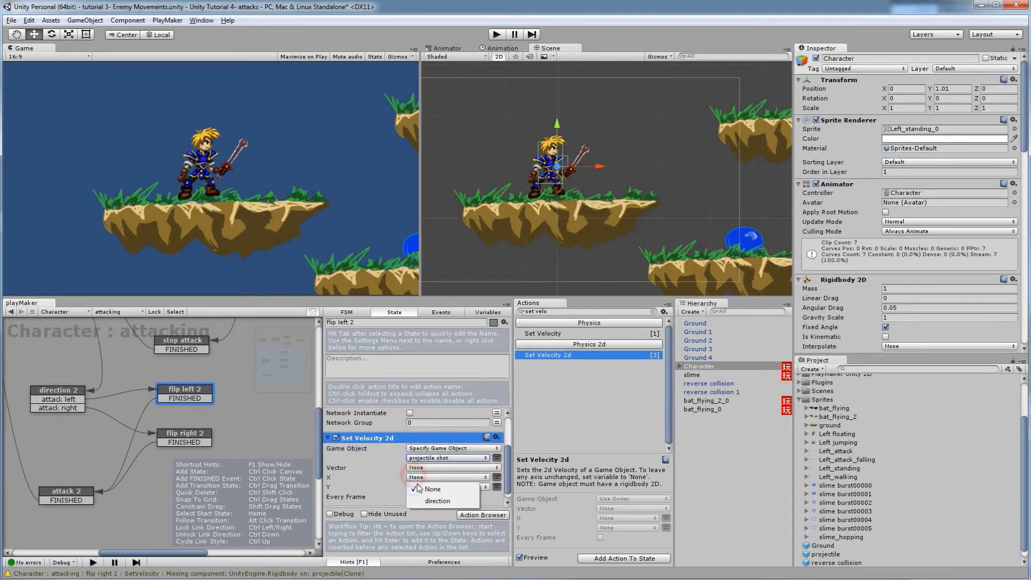
{"action": "left_click", "coordinate": [449, 479]}
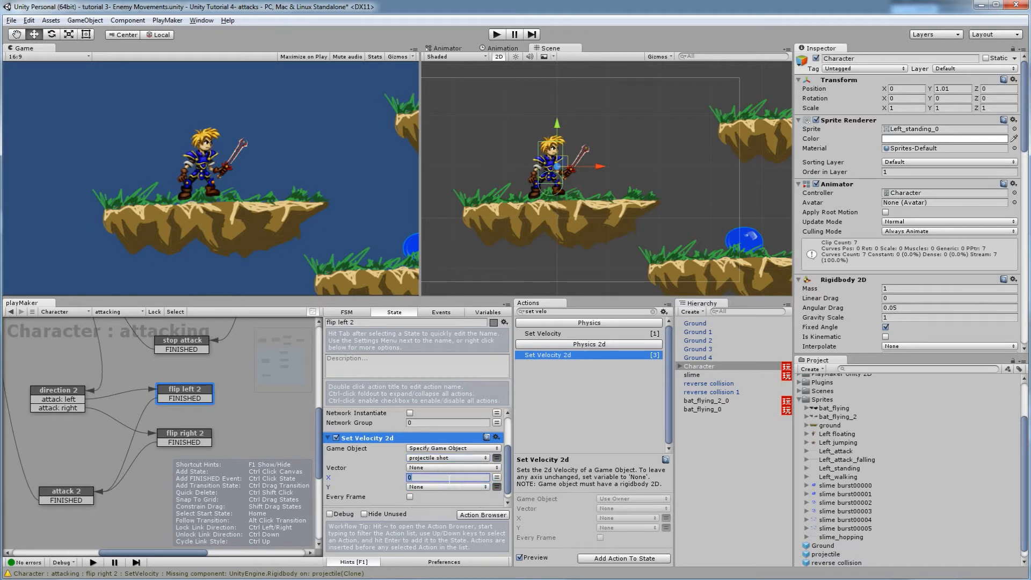
{"action": "type", "text": "-2"}
{"action": "scroll", "coordinate": [409, 446], "scroll_direction": "up", "scroll_amount": 3}
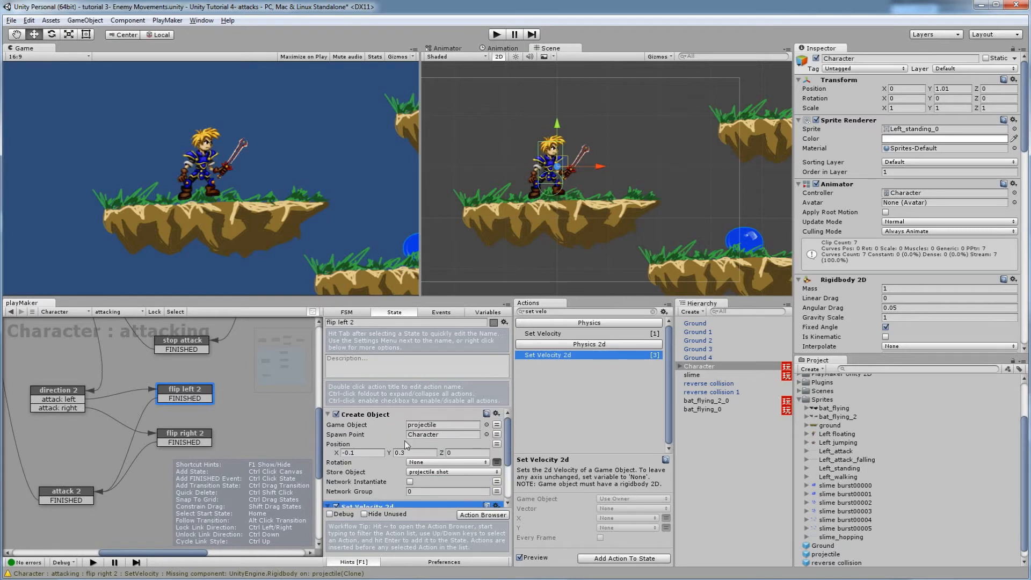
{"action": "scroll", "coordinate": [359, 453], "scroll_direction": "down", "scroll_amount": 3}
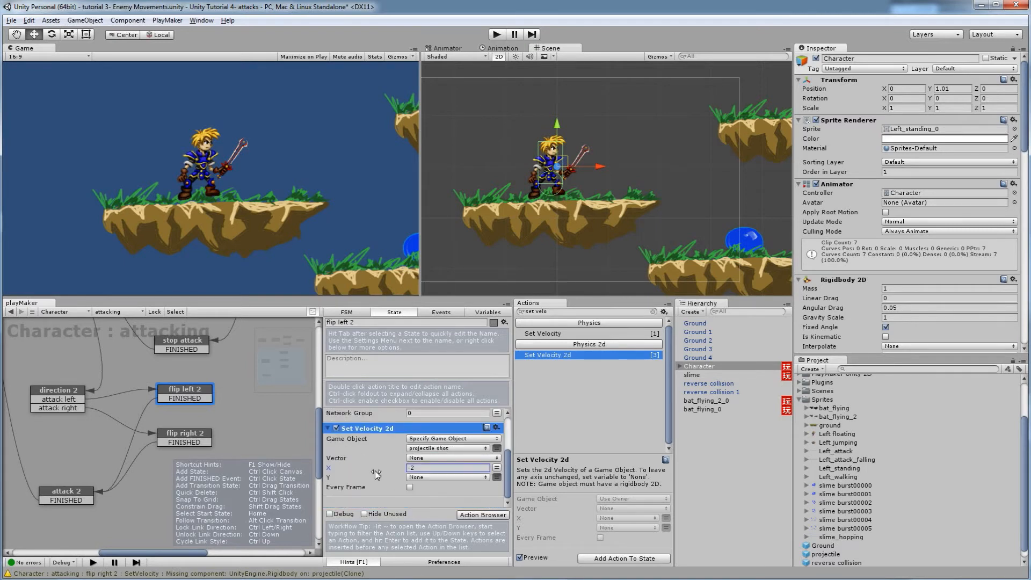
Replace the Set Velocity action in the flip right 2 state with a Set Velocity 2d action.
{"action": "left_click", "coordinate": [181, 439]}
{"action": "scroll", "coordinate": [367, 446], "scroll_direction": "down", "scroll_amount": 3}
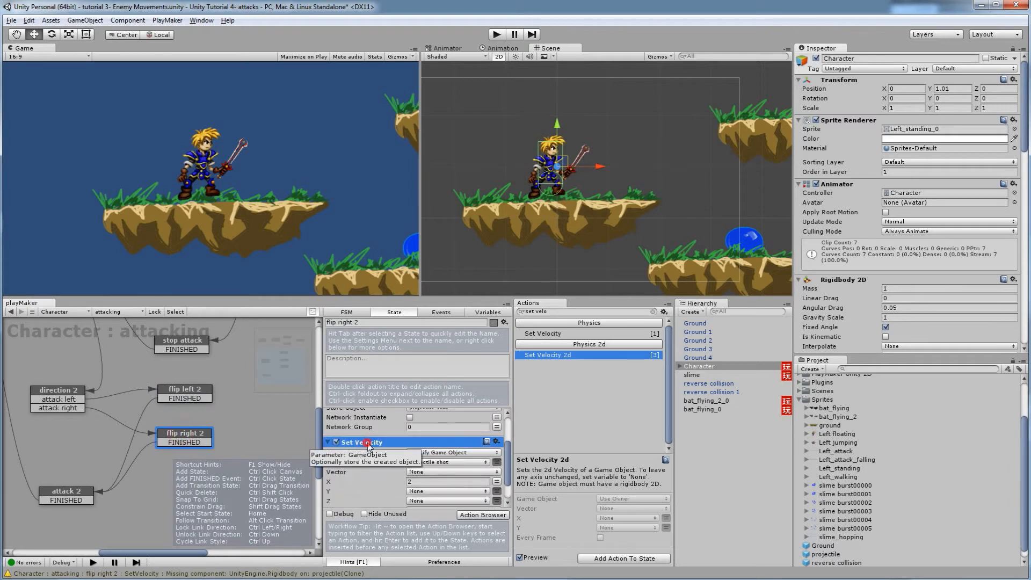
{"action": "key", "text": "Delete"}
{"action": "left_click", "coordinate": [369, 501]}
{"action": "key", "text": "ctrl+v"}
{"action": "scroll", "coordinate": [368, 493], "scroll_direction": "down", "scroll_amount": 3}
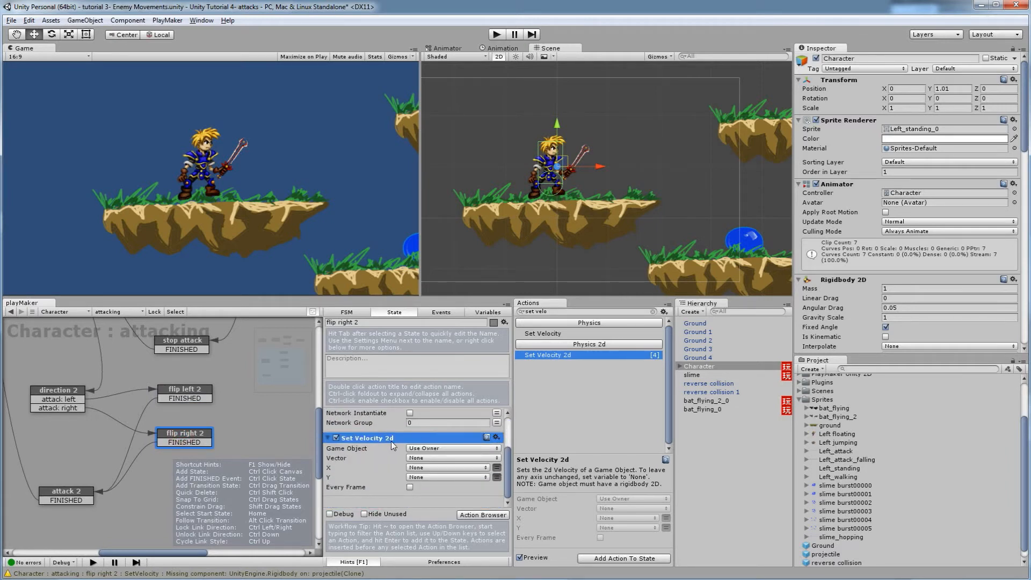
Make flip right 2's Set Velocity 2d action target the projectile shot variable as its specified game object.
{"action": "left_click", "coordinate": [441, 449]}
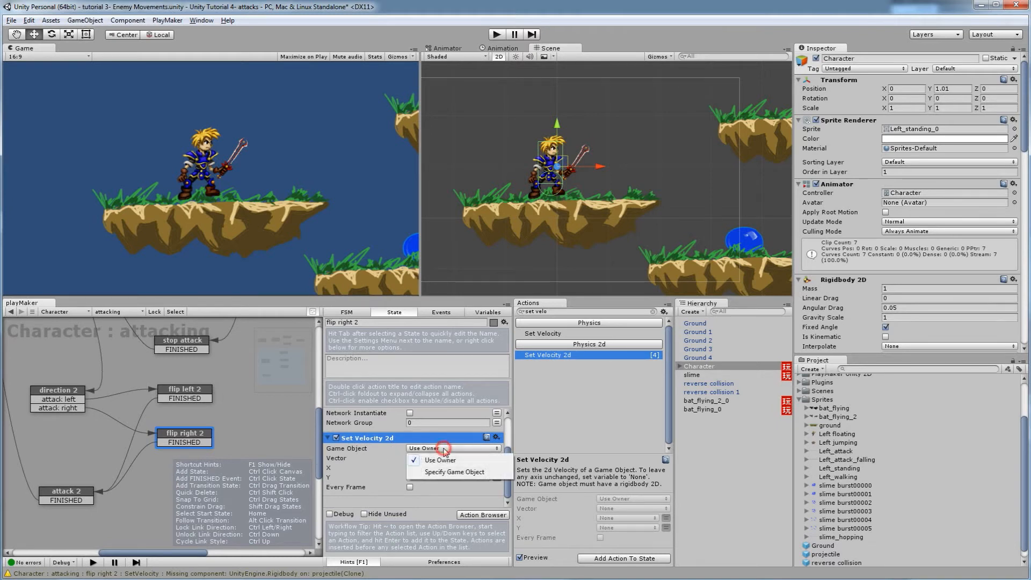
{"action": "left_click", "coordinate": [485, 472]}
{"action": "left_click", "coordinate": [487, 458]}
{"action": "left_click", "coordinate": [497, 458]}
{"action": "left_click", "coordinate": [444, 457]}
{"action": "left_click", "coordinate": [440, 482]}
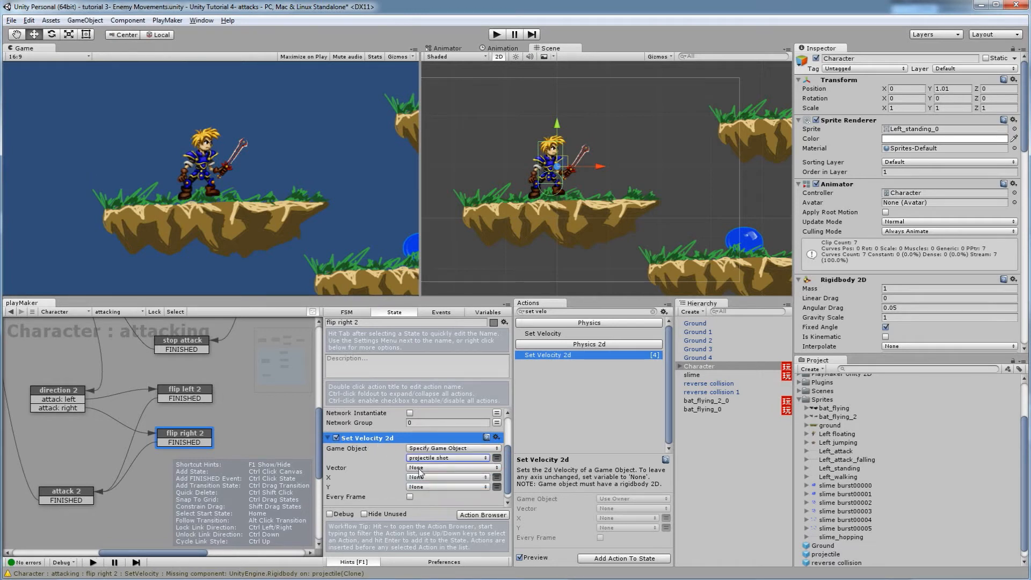
Set the X velocity of flip right 2's Set Velocity 2d action to 2.
{"action": "left_click", "coordinate": [427, 477]}
{"action": "left_click", "coordinate": [497, 477]}
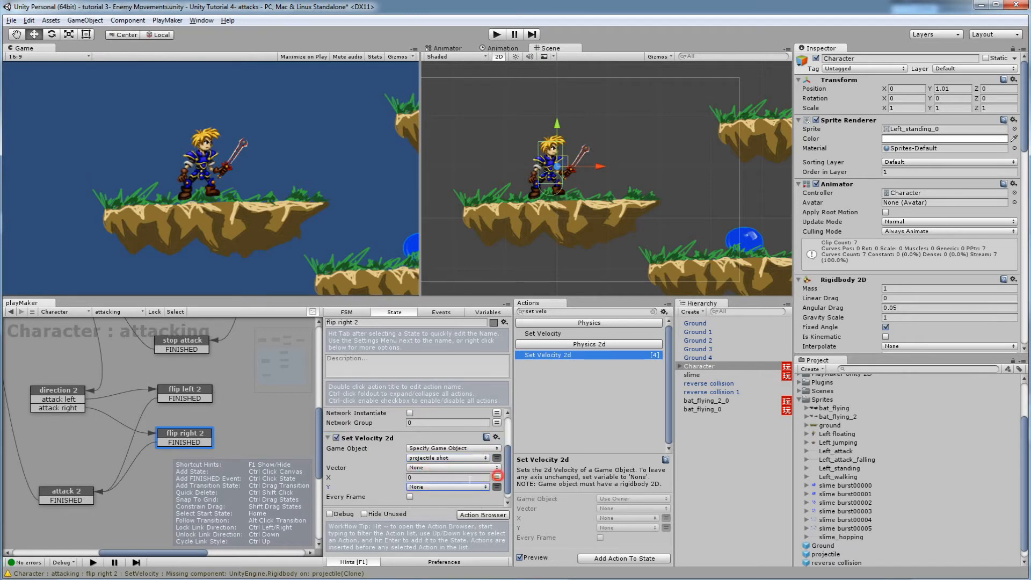
{"action": "left_click", "coordinate": [462, 478]}
{"action": "type", "text": "2"}
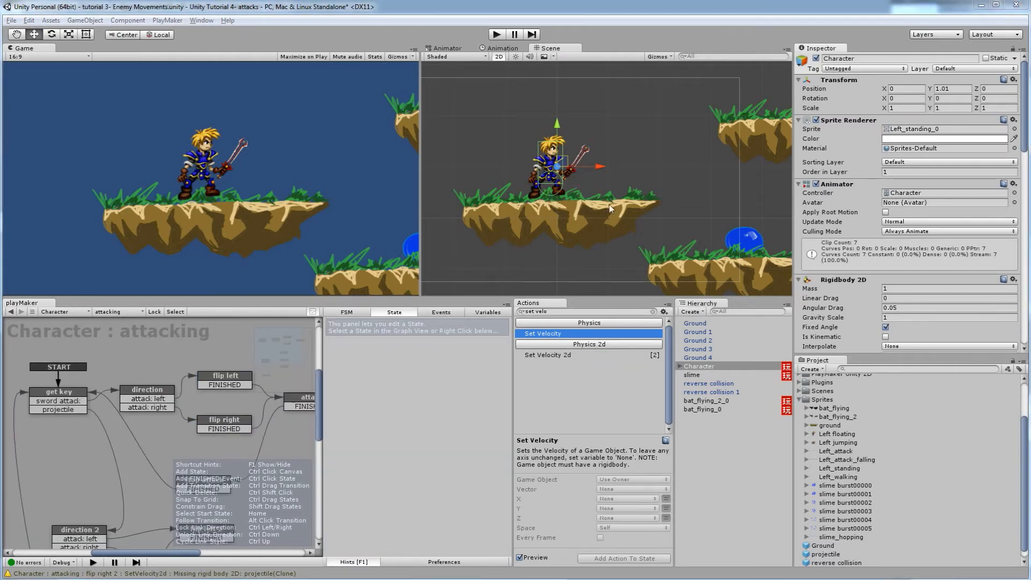
Add a Rigidbody 2D component to the projectile prefab and set its gravity scale to 0.
{"action": "left_click", "coordinate": [830, 556]}
{"action": "scroll", "coordinate": [886, 127], "scroll_direction": "down", "scroll_amount": 1}
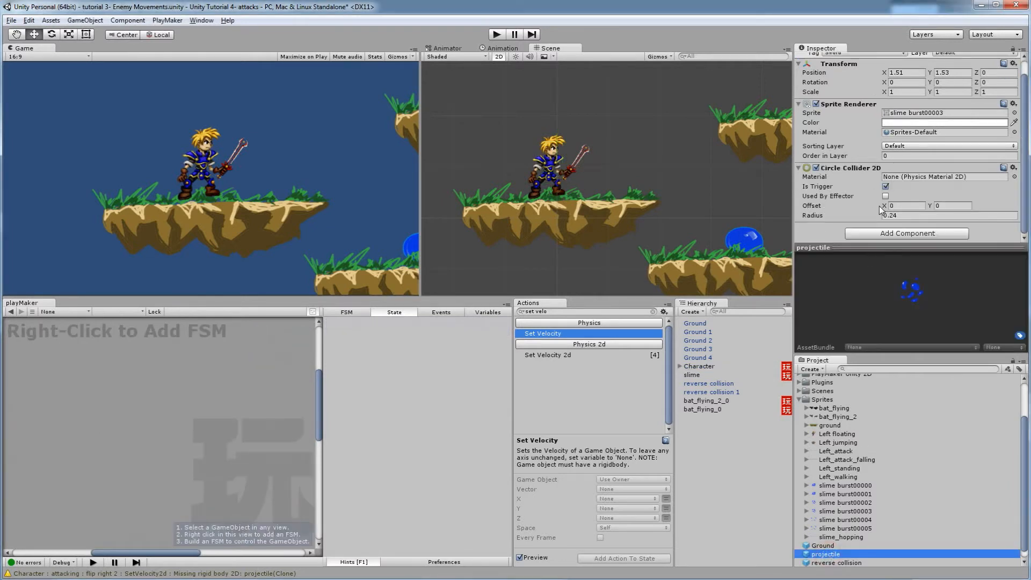
{"action": "left_click", "coordinate": [890, 235]}
{"action": "left_click", "coordinate": [877, 310]}
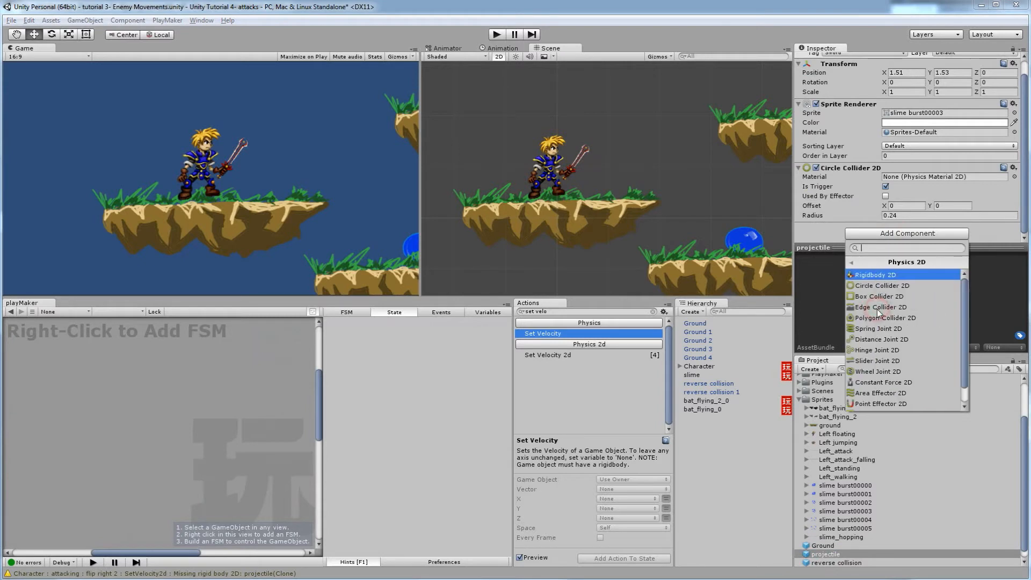
{"action": "left_click", "coordinate": [872, 274]}
{"action": "scroll", "coordinate": [865, 210], "scroll_direction": "down", "scroll_amount": 3}
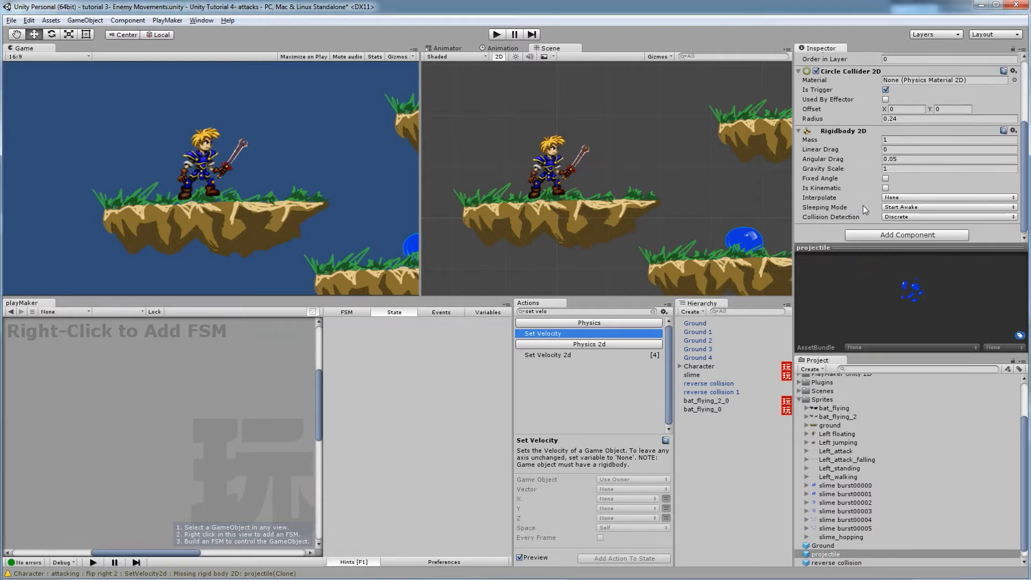
{"action": "left_click", "coordinate": [884, 168]}
{"action": "type", "text": "0"}
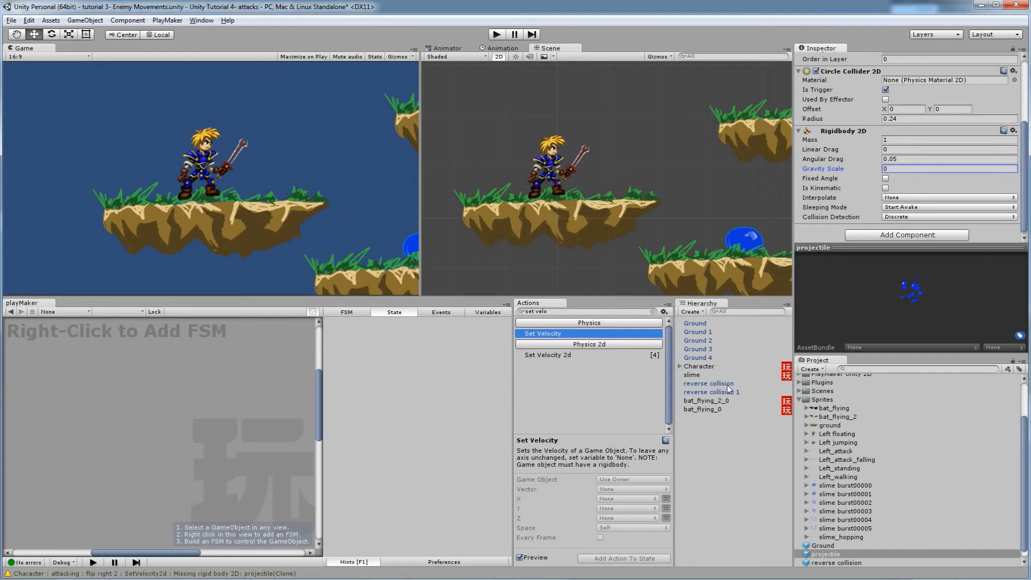
Check the Character's flip right 2 velocity settings, and play-test the projectile attack by firing several shots before stopping the game.
{"action": "left_click", "coordinate": [708, 367]}
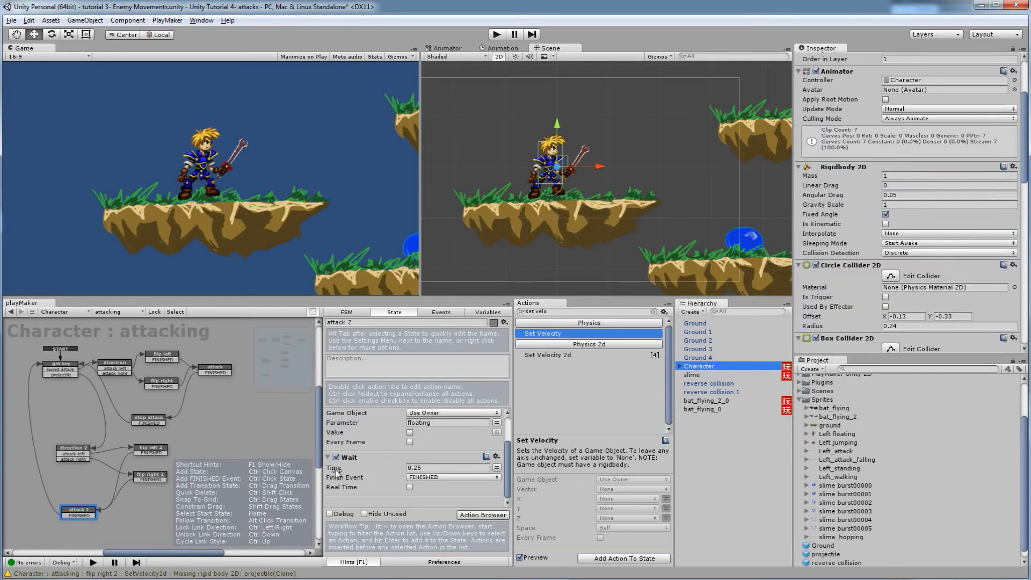
{"action": "left_click", "coordinate": [158, 477]}
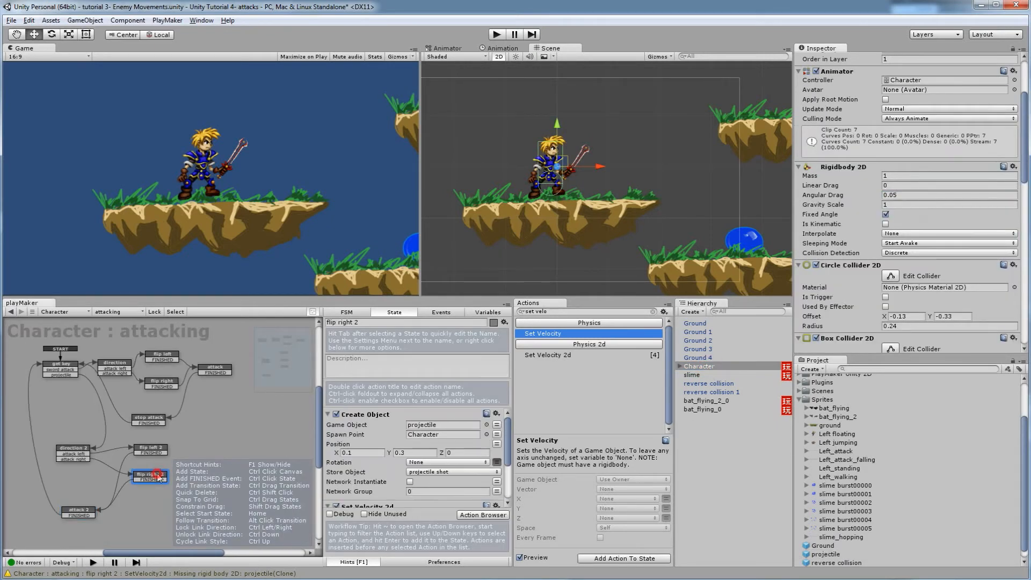
{"action": "scroll", "coordinate": [392, 463], "scroll_direction": "down", "scroll_amount": 3}
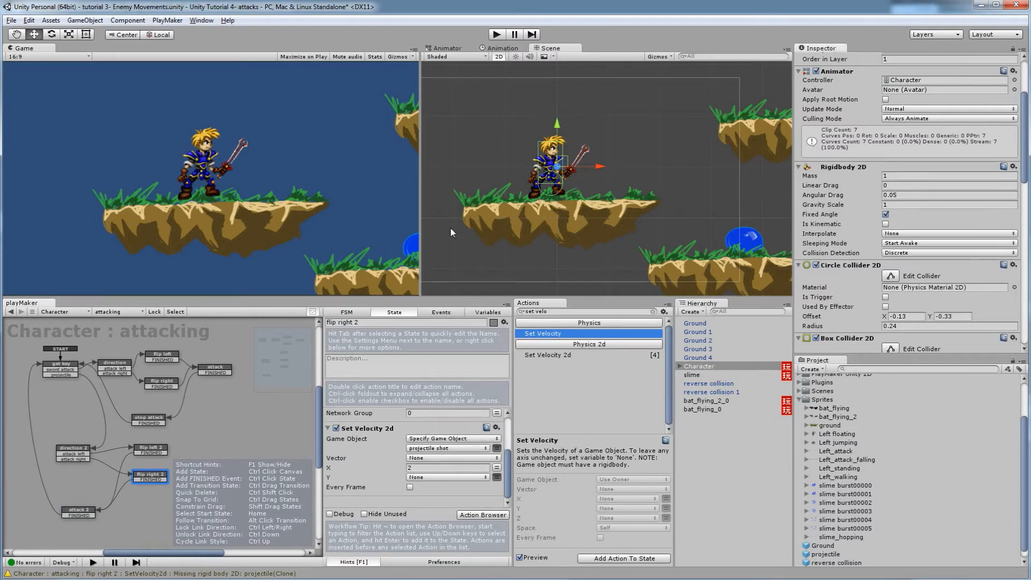
{"action": "left_click", "coordinate": [497, 34]}
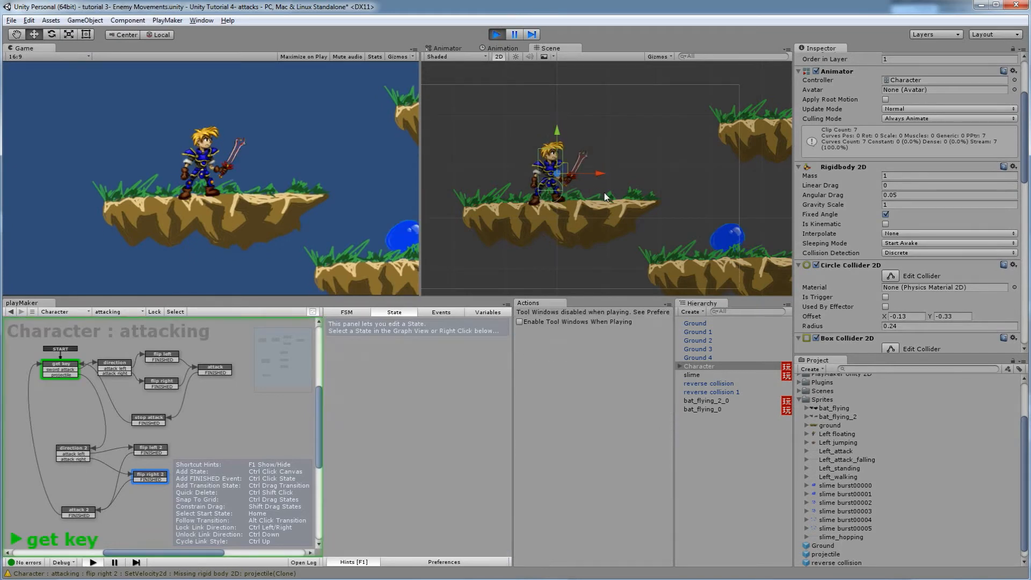
{"action": "key", "text": "shift"}
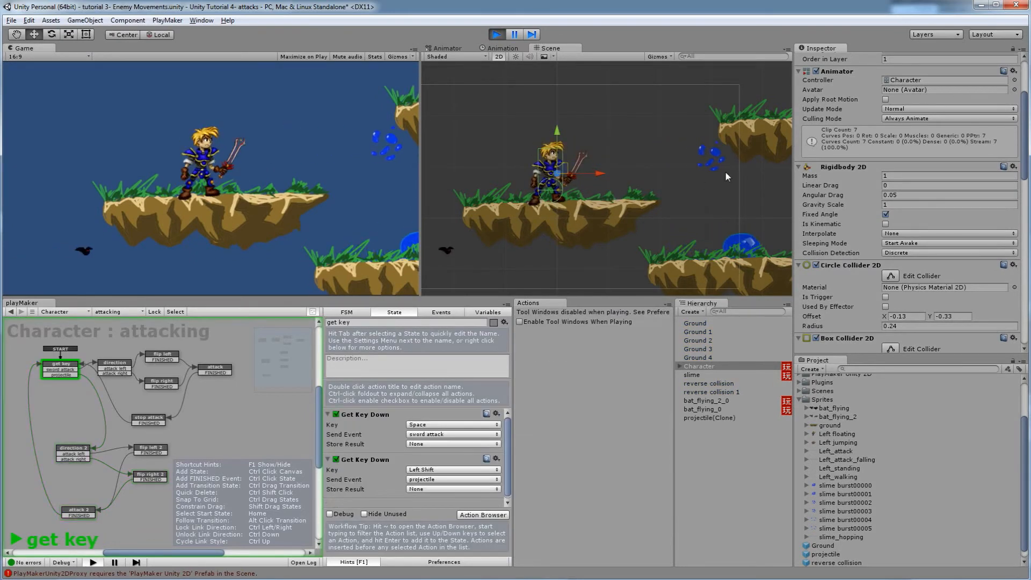
{"action": "scroll", "coordinate": [661, 169], "scroll_direction": "down", "scroll_amount": 3}
{"action": "scroll", "coordinate": [669, 167], "scroll_direction": "down", "scroll_amount": 3}
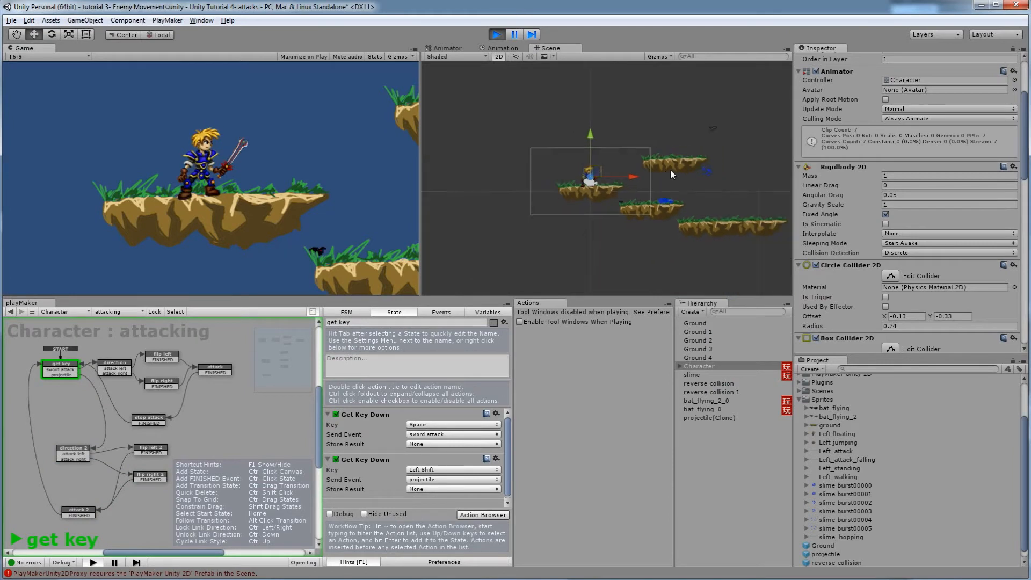
{"action": "key", "text": "shift"}
{"action": "key", "text": "shift"}
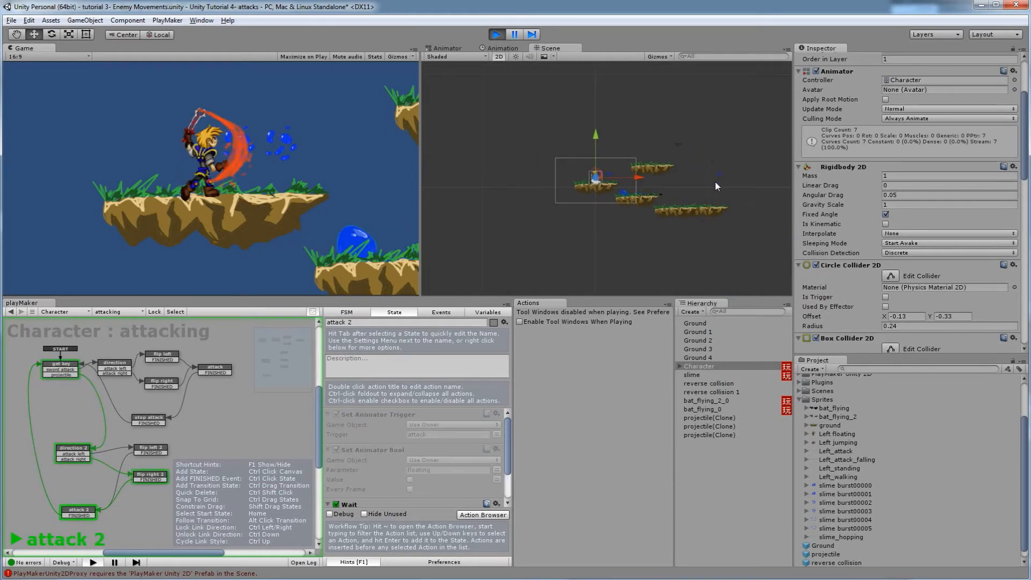
{"action": "key", "text": "shift"}
{"action": "key", "text": "shift"}
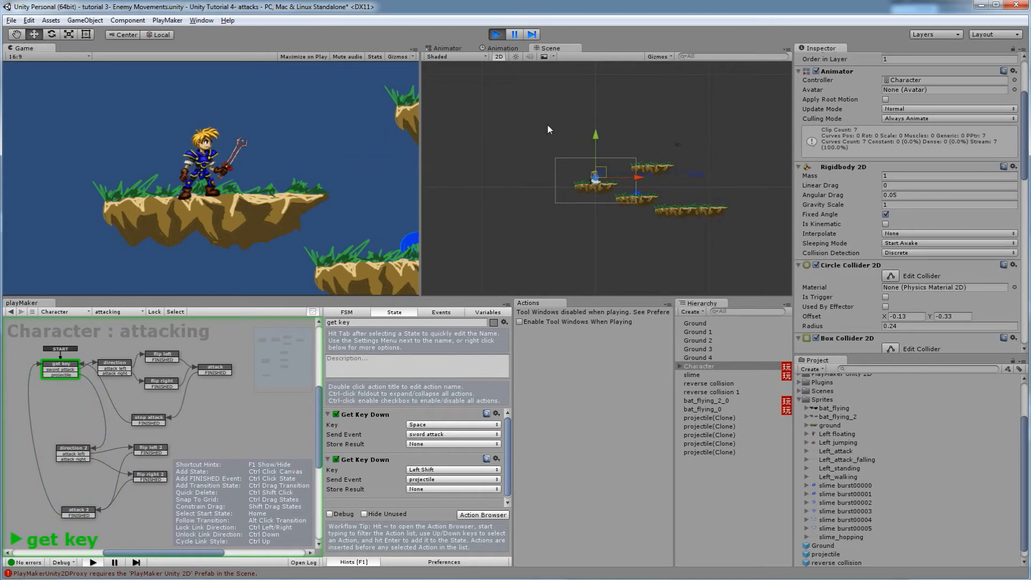
{"action": "left_click", "coordinate": [496, 35]}
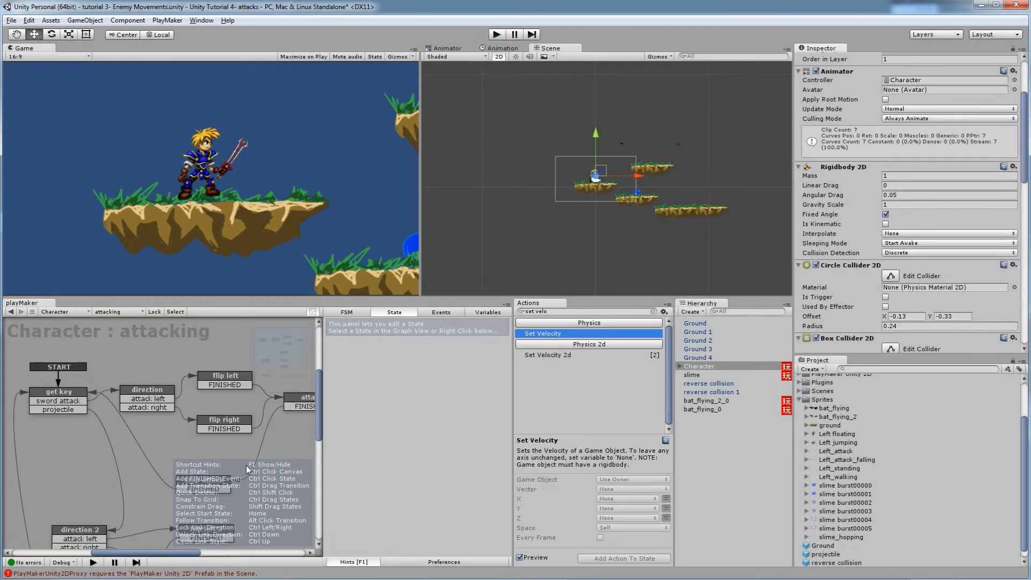
Add a PlayMaker FSM component to the projectile prefab and name the FSM "bullet time".
{"action": "left_click", "coordinate": [828, 555]}
{"action": "left_click", "coordinate": [934, 237]}
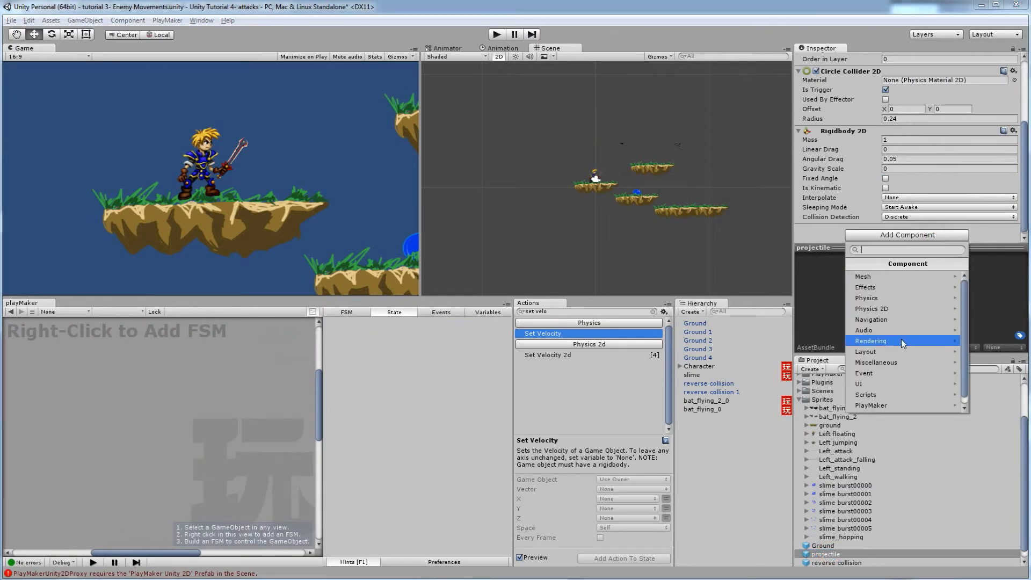
{"action": "left_click", "coordinate": [884, 406]}
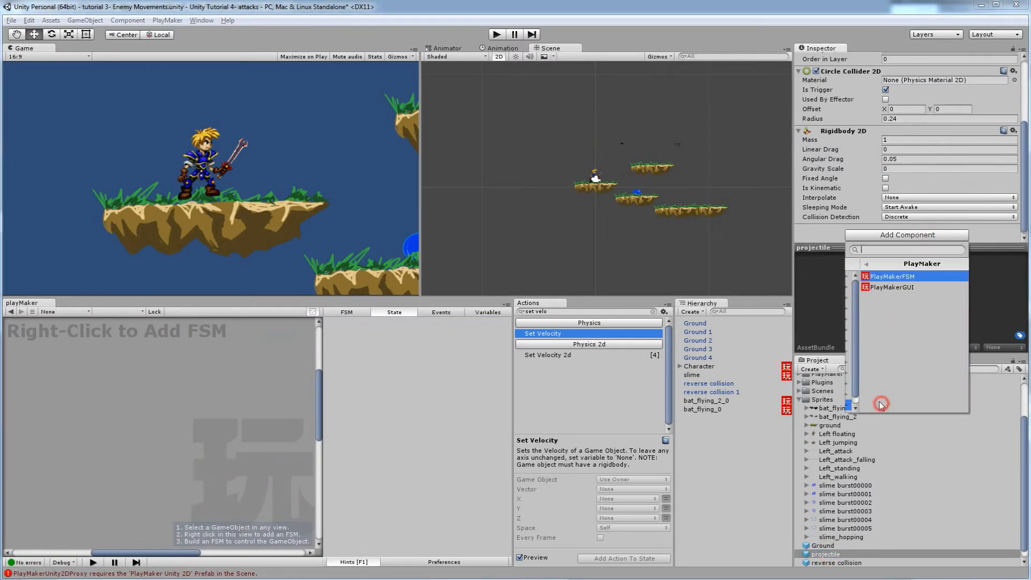
{"action": "left_click", "coordinate": [865, 288]}
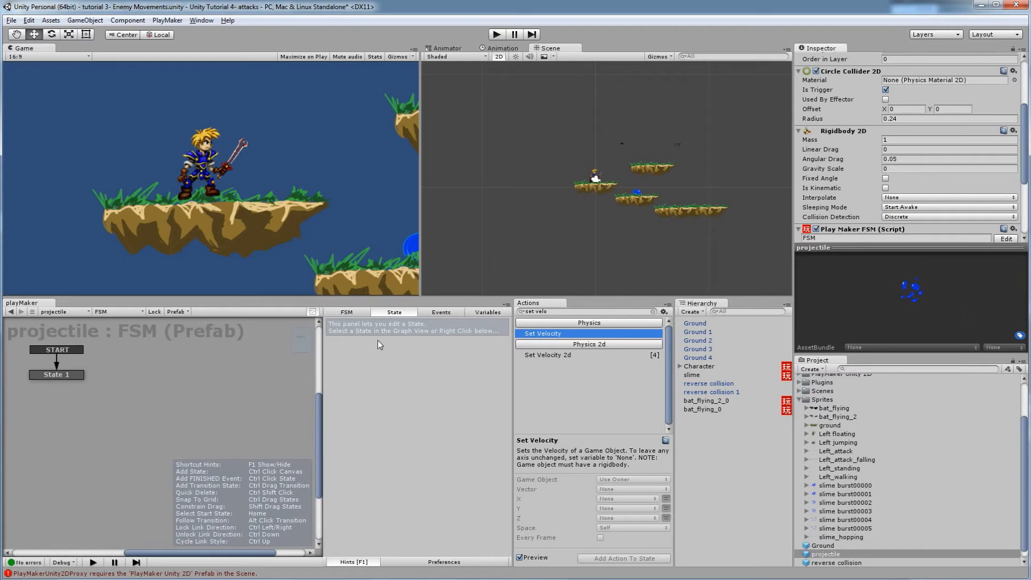
{"action": "left_click", "coordinate": [348, 313]}
{"action": "left_click", "coordinate": [365, 322]}
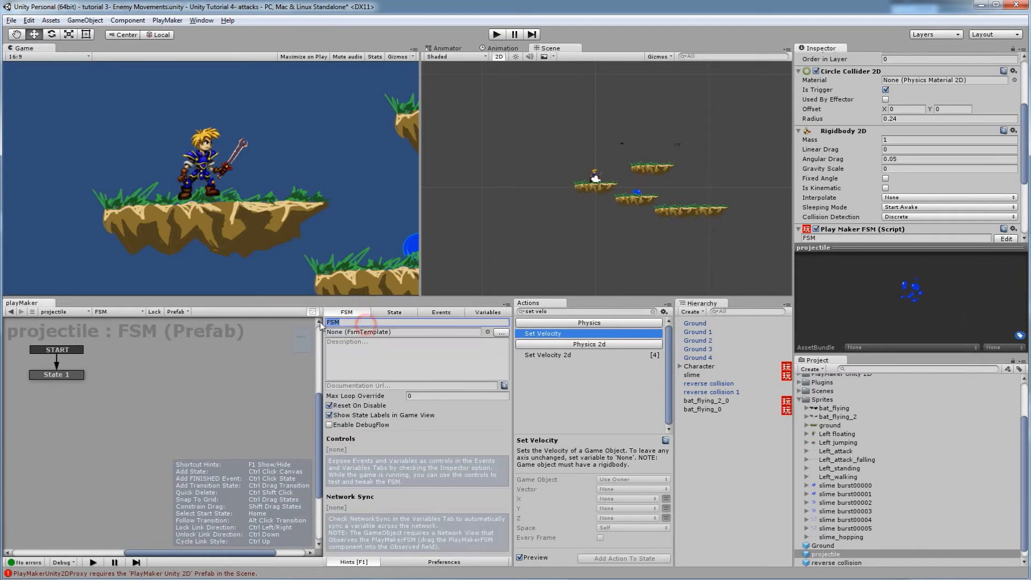
{"action": "type", "text": "bullet time"}
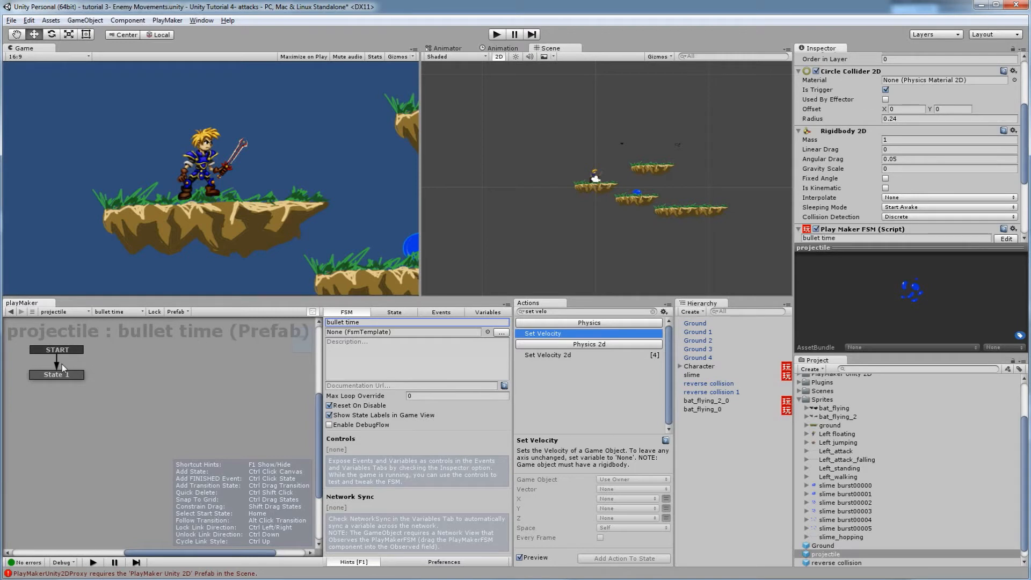
Rename the bullet time FSM's start state to "wait" and give it a FINISHED transition.
{"action": "left_click", "coordinate": [62, 374]}
{"action": "left_click", "coordinate": [352, 322]}
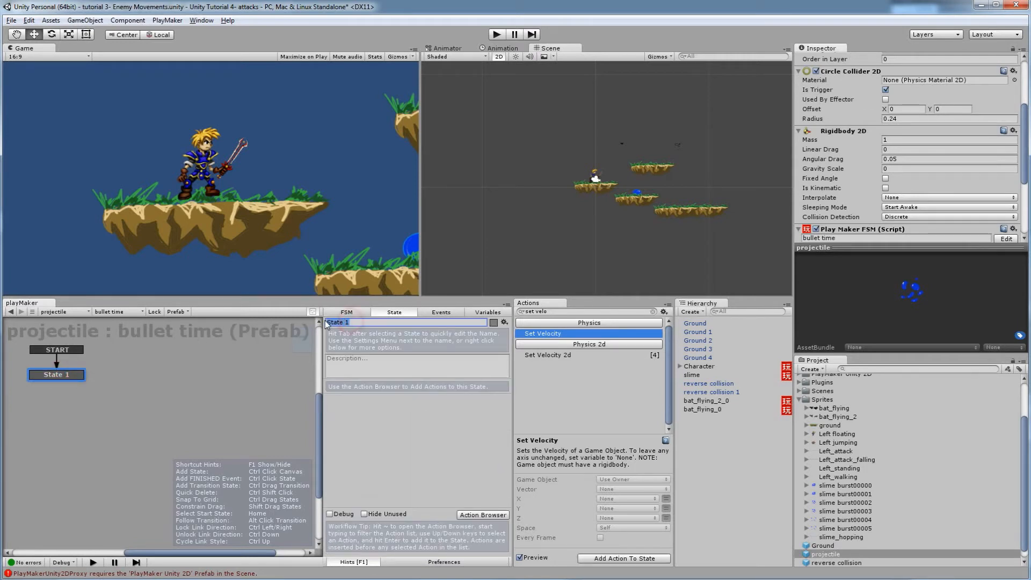
{"action": "type", "text": "b"}
{"action": "right_click", "coordinate": [71, 375]}
{"action": "mouse_move", "coordinate": [107, 379]}
{"action": "left_click", "coordinate": [199, 379]}
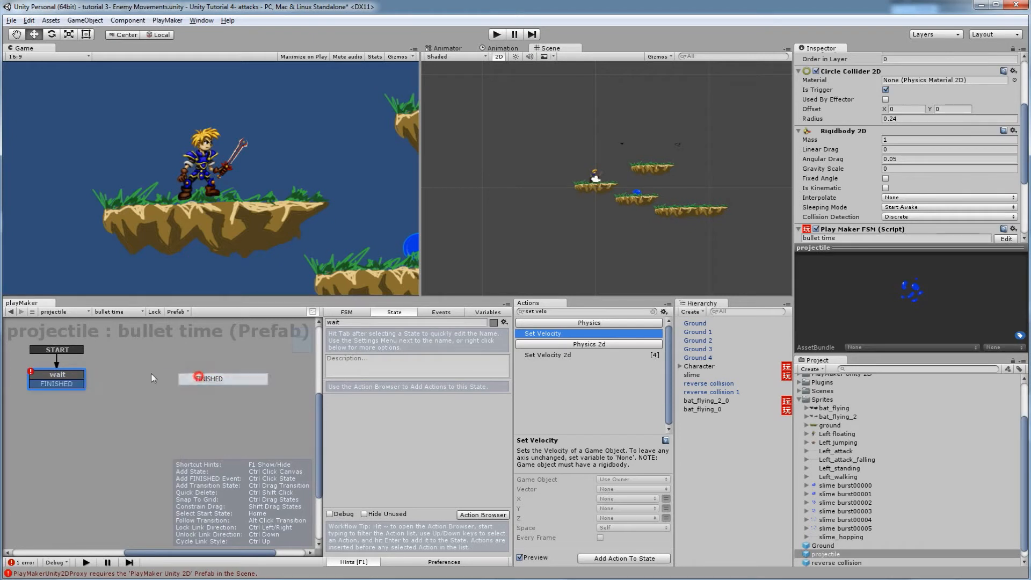
Add a state named "destory projectile" beside wait and link wait's FINISHED transition to it.
{"action": "right_click", "coordinate": [159, 378]}
{"action": "left_click", "coordinate": [169, 379]}
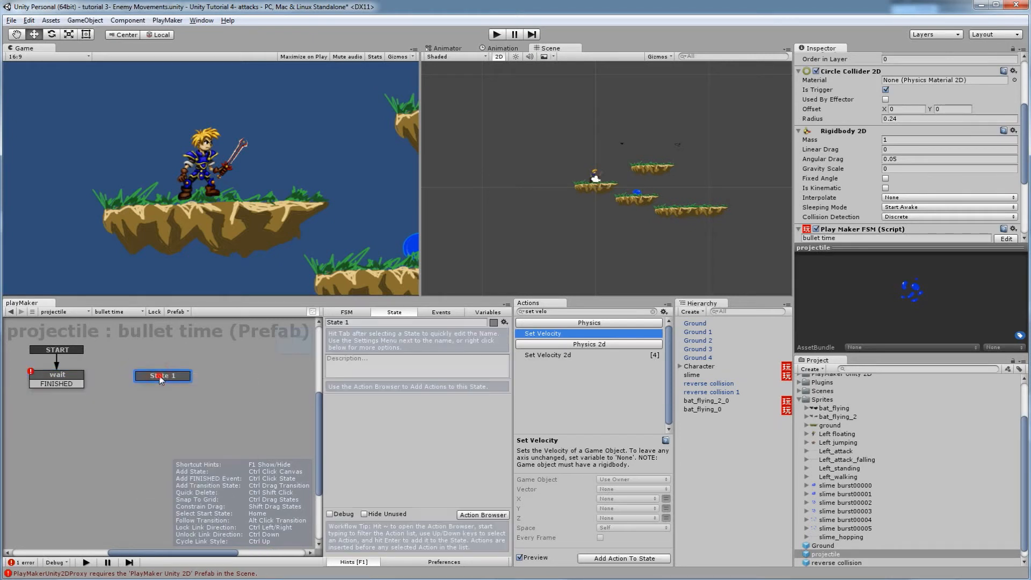
{"action": "left_click", "coordinate": [355, 322]}
{"action": "type", "text": "destory bullet"}
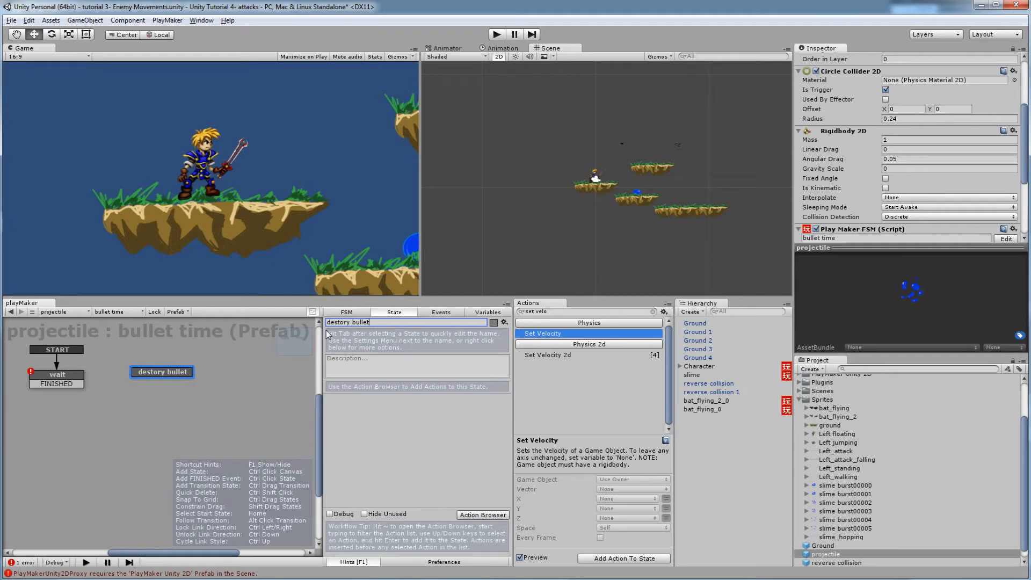
{"action": "key", "text": "BackSpace"}
{"action": "key", "text": "BackSpace"}
{"action": "key", "text": "BackSpace"}
{"action": "key", "text": "BackSpace"}
{"action": "key", "text": "BackSpace"}
{"action": "key", "text": "BackSpace"}
{"action": "type", "text": "o"}
{"action": "key", "text": "BackSpace"}
{"action": "type", "text": "projectile"}
{"action": "left_click_drag", "start_coordinate": [70, 382], "coordinate": [152, 376]}
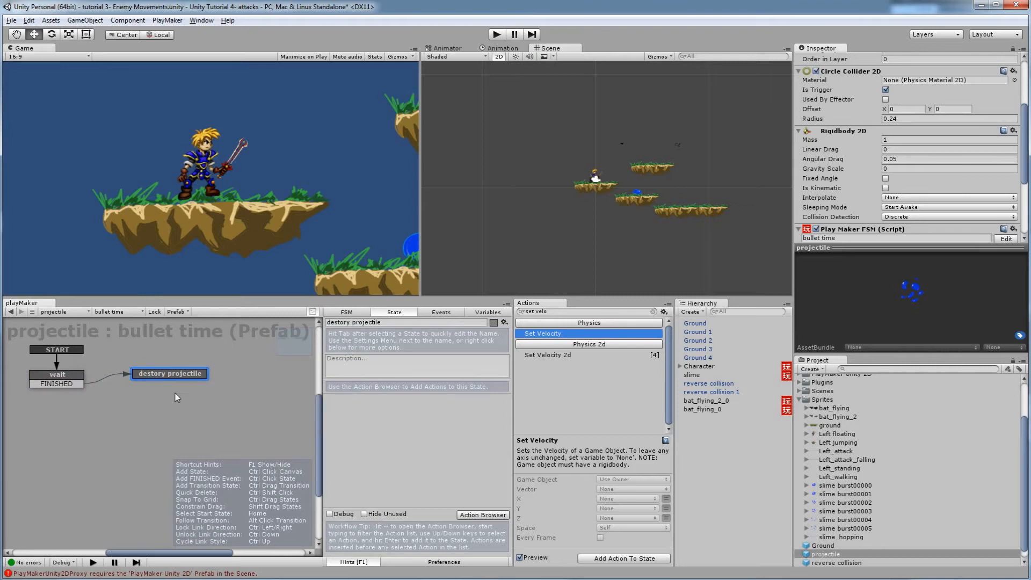
Find the Destroy Self action and add it to the destory projectile state.
{"action": "left_click", "coordinate": [523, 312]}
{"action": "type", "text": "dest"}
{"action": "left_click_drag", "start_coordinate": [560, 355], "coordinate": [361, 430]}
Add a Wait action to the wait state with a time of 2 and FINISHED as its finish event.
{"action": "left_click", "coordinate": [63, 376]}
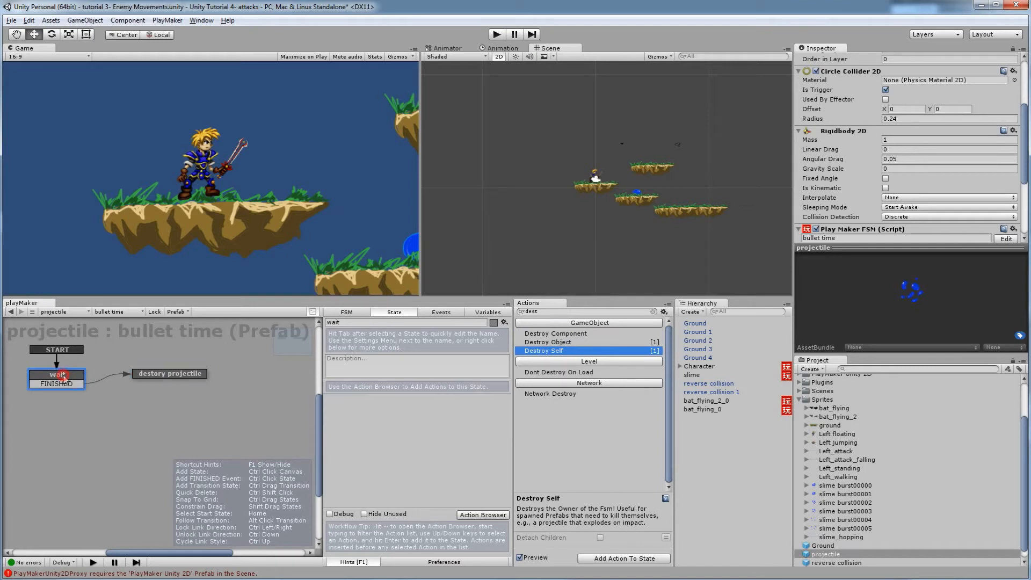
{"action": "left_click", "coordinate": [550, 310]}
{"action": "type", "text": "wait"}
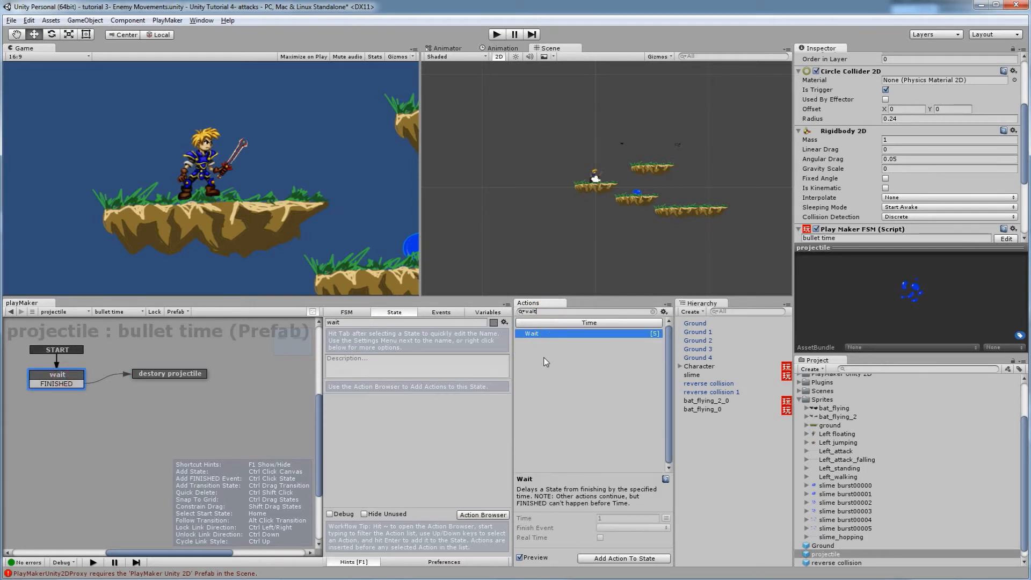
{"action": "left_click_drag", "start_coordinate": [541, 335], "coordinate": [392, 445]}
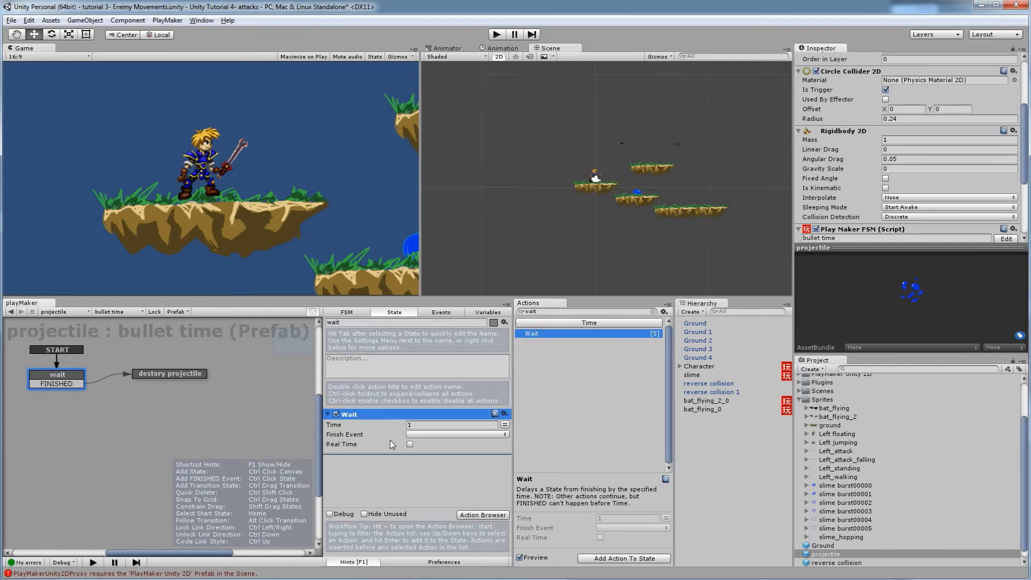
{"action": "left_click", "coordinate": [440, 425]}
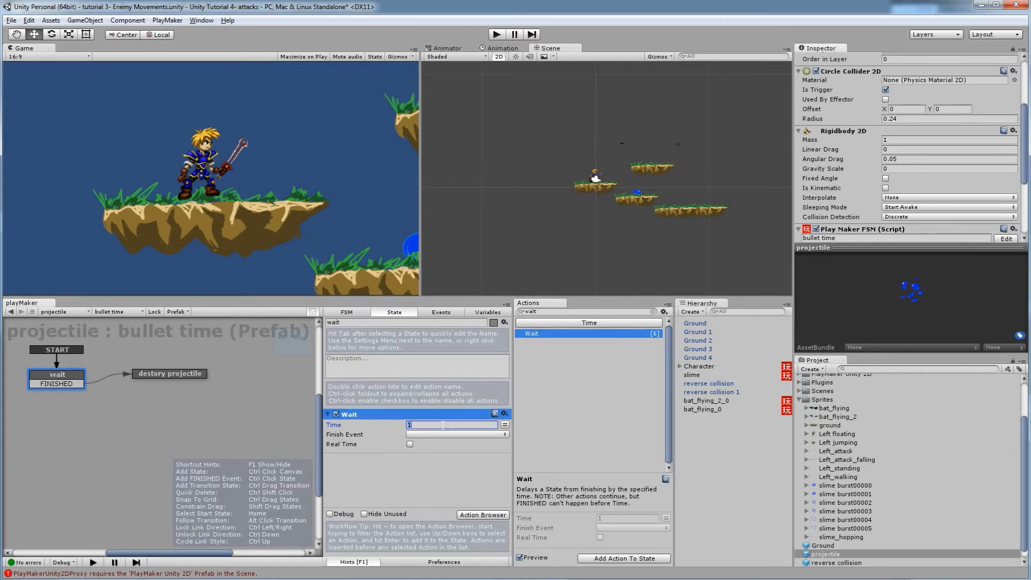
{"action": "left_click", "coordinate": [411, 434]}
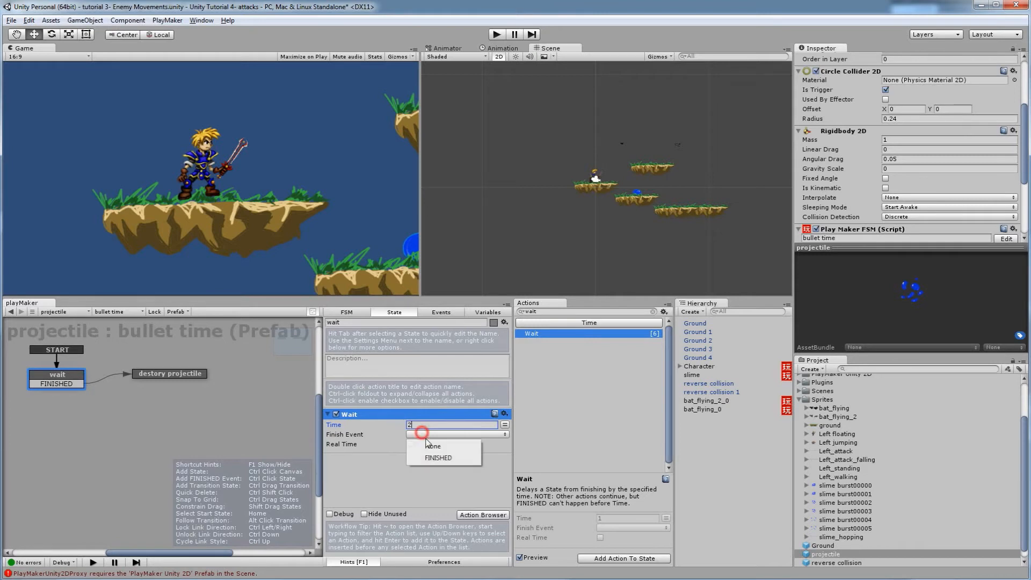
{"action": "left_click", "coordinate": [431, 454]}
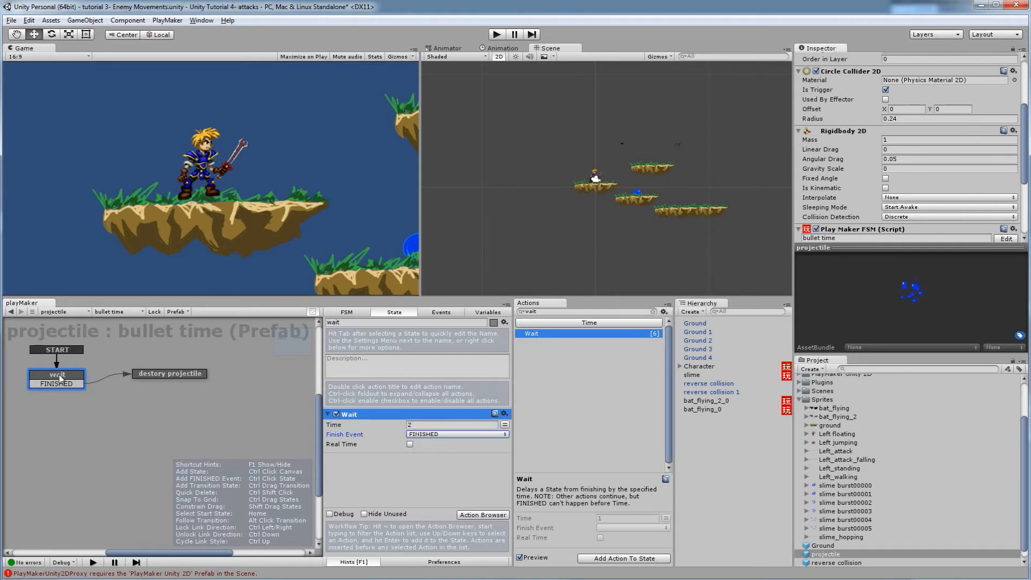
Review the destory projectile state and play-test firing projectiles both left and right, checking their timed removal, before stopping the game.
{"action": "left_click", "coordinate": [186, 374]}
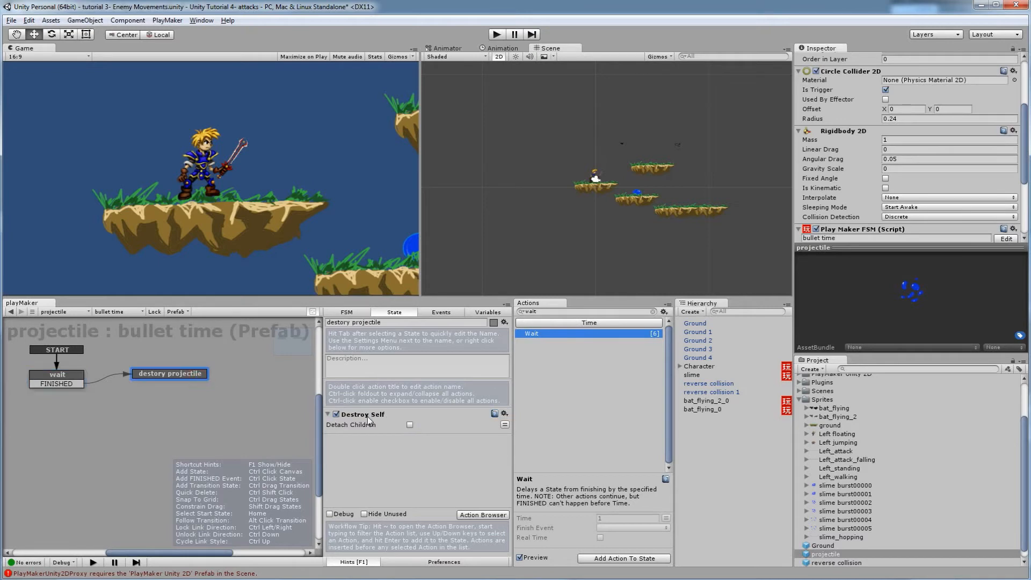
{"action": "left_click", "coordinate": [496, 35]}
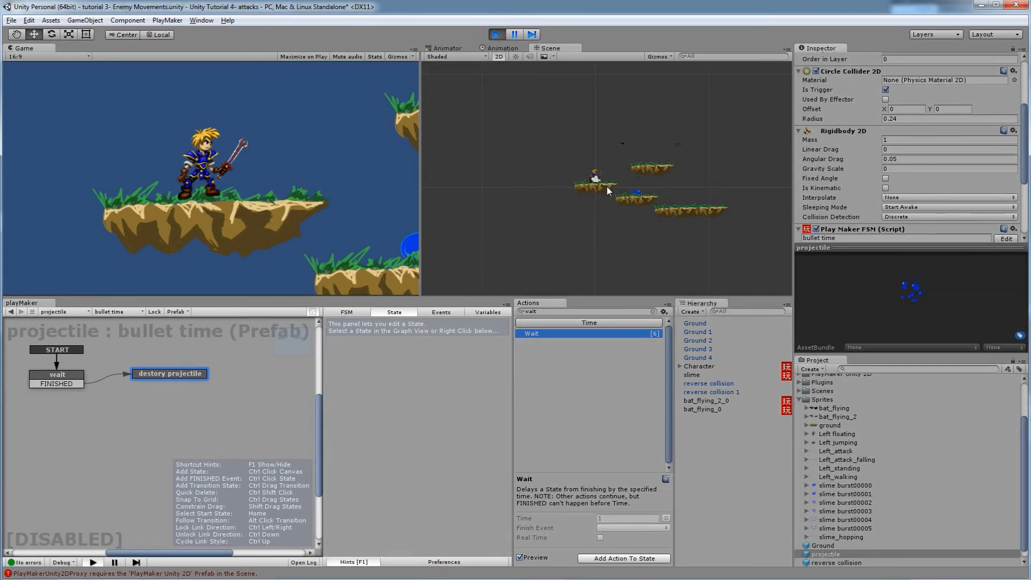
{"action": "scroll", "coordinate": [608, 186], "scroll_direction": "up", "scroll_amount": 4}
{"action": "scroll", "coordinate": [611, 186], "scroll_direction": "up", "scroll_amount": 1}
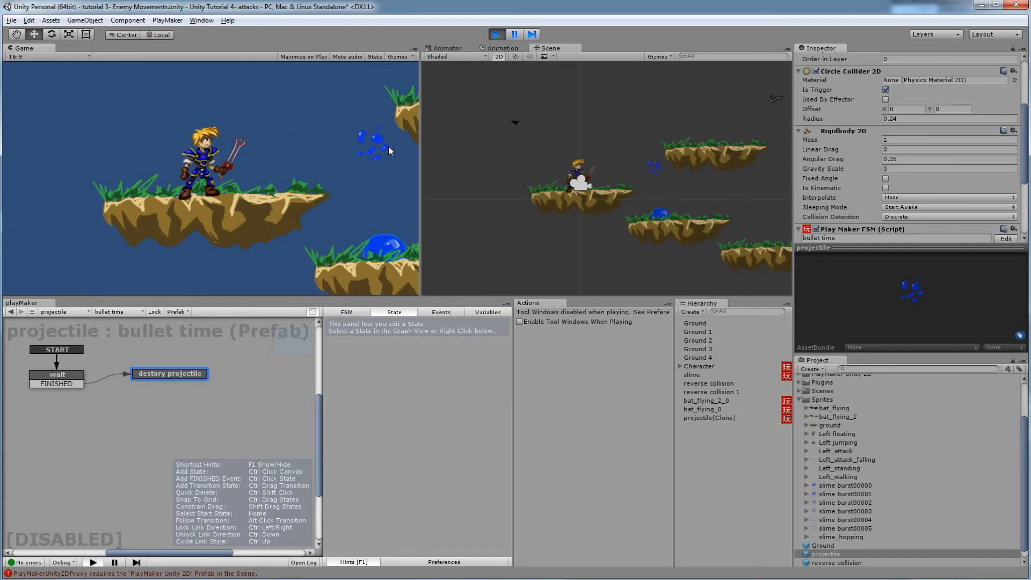
{"action": "key", "text": "Left"}
{"action": "key", "text": "space"}
{"action": "key", "text": "Right"}
{"action": "key", "text": "space"}
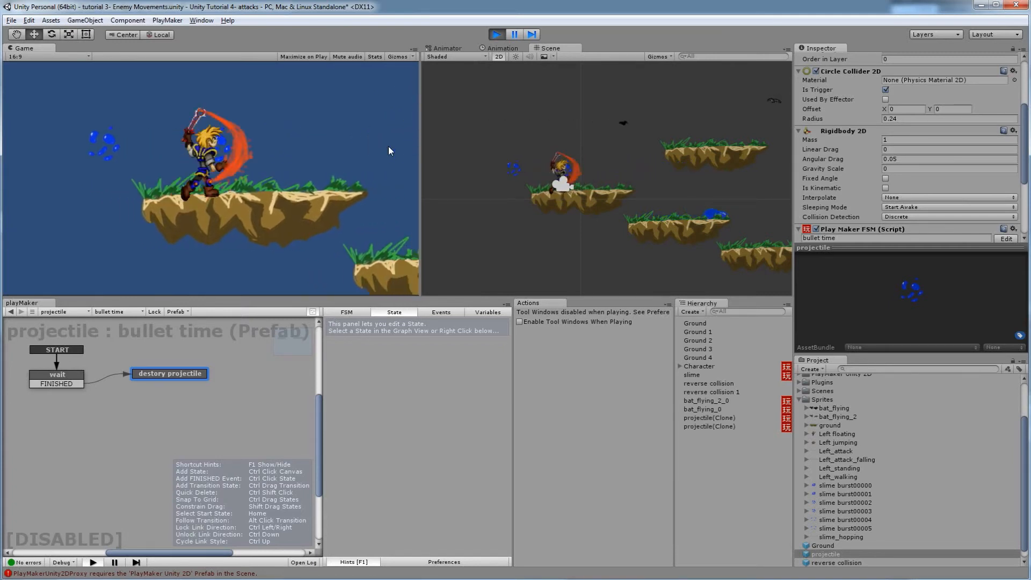
{"action": "key", "text": "Left"}
{"action": "key", "text": "space"}
{"action": "key", "text": "Right"}
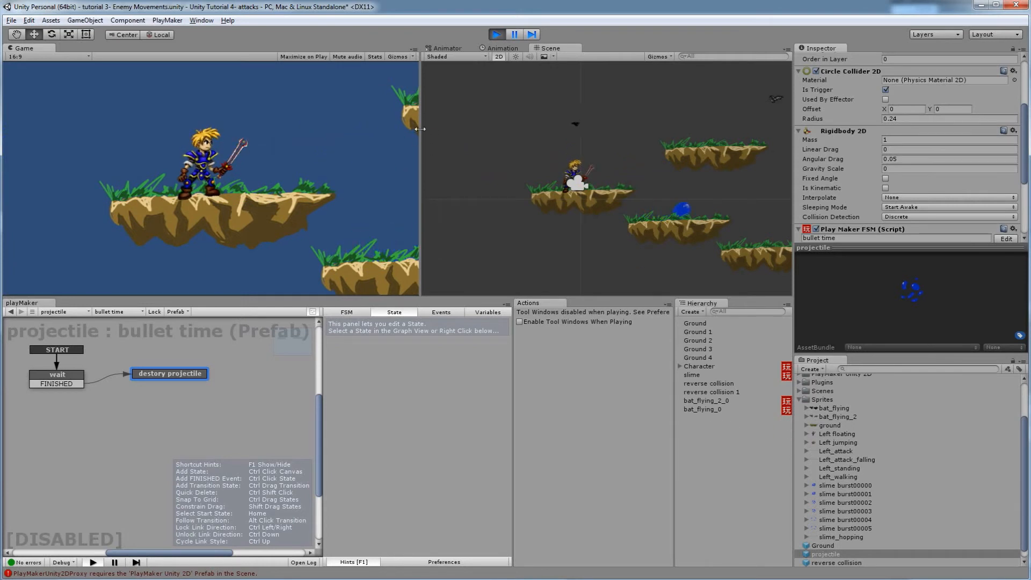
{"action": "key", "text": "space"}
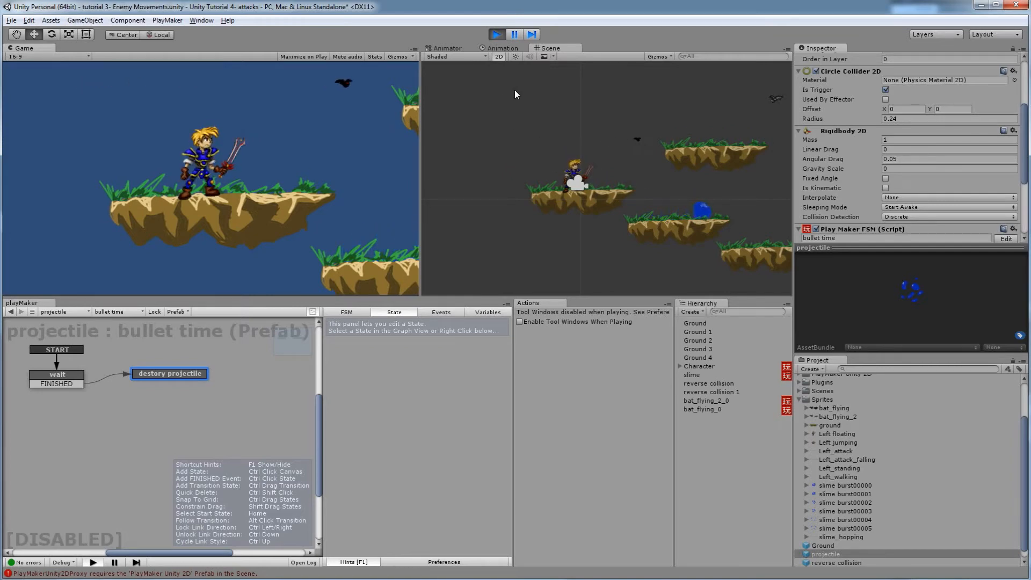
{"action": "left_click", "coordinate": [496, 33]}
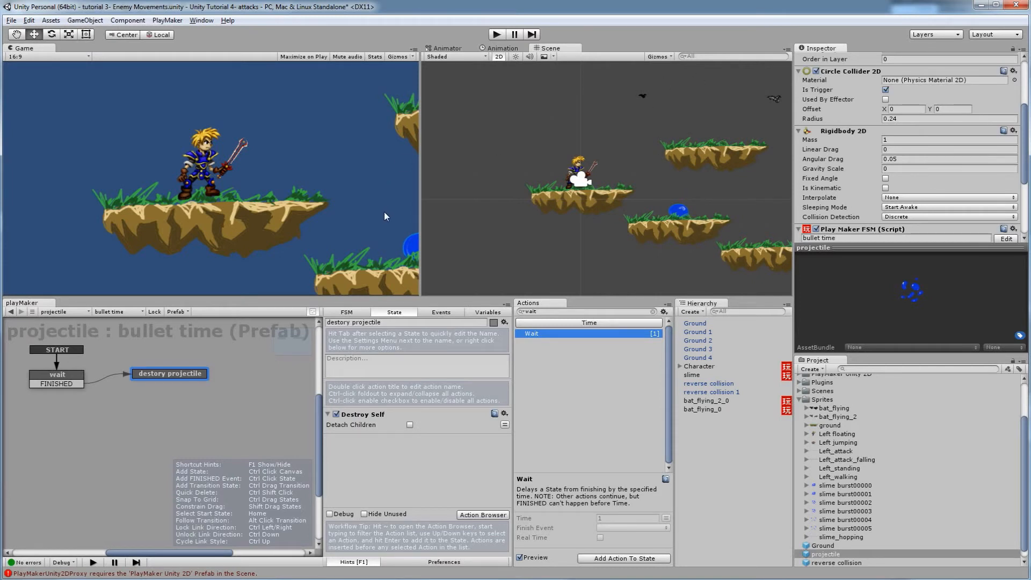
Select the bat_flying_0 enemy in the scene to show its flying FSM.
{"action": "left_click", "coordinate": [642, 95]}
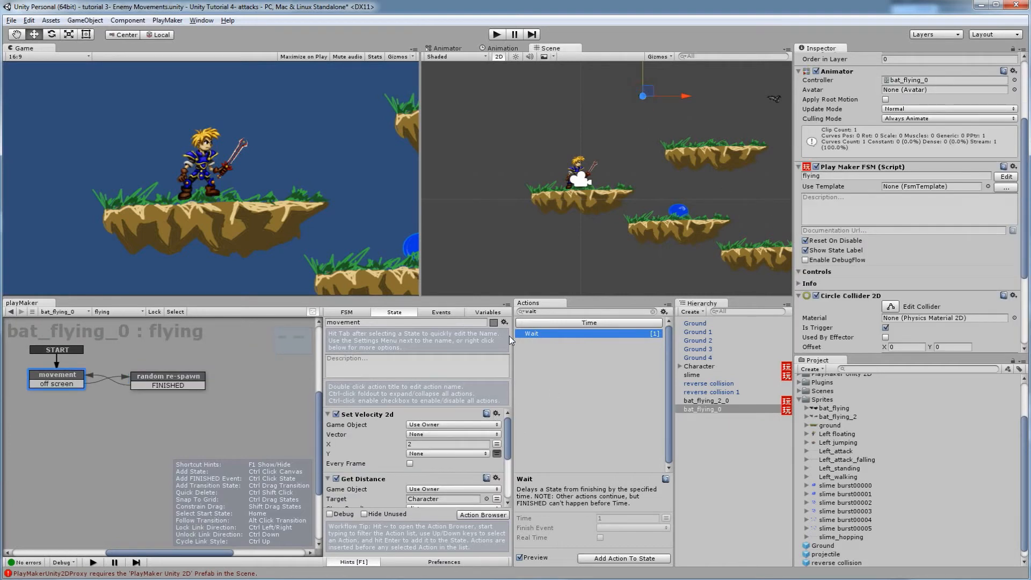
Add a new FSM to bat_flying_0 and name it collision.
{"action": "left_click", "coordinate": [110, 311]}
{"action": "left_click", "coordinate": [136, 336]}
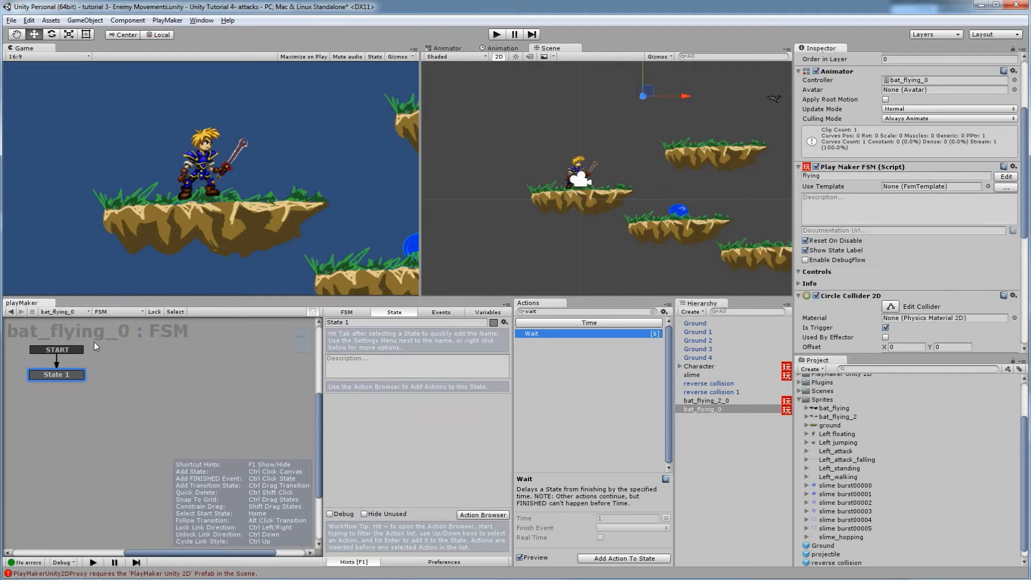
{"action": "left_click", "coordinate": [375, 324]}
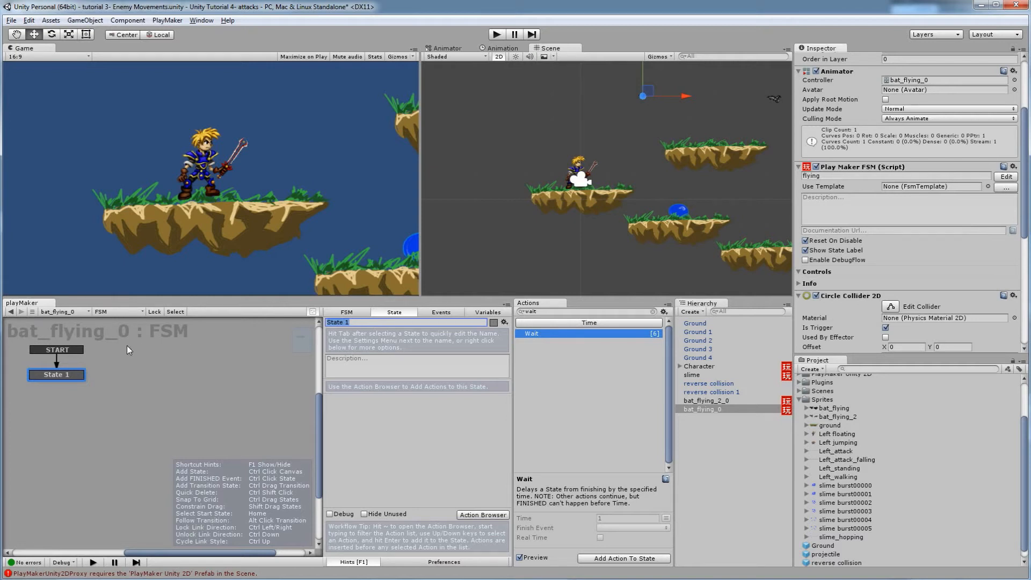
{"action": "left_click", "coordinate": [348, 312]}
{"action": "left_click", "coordinate": [345, 323]}
{"action": "type", "text": "collision"}
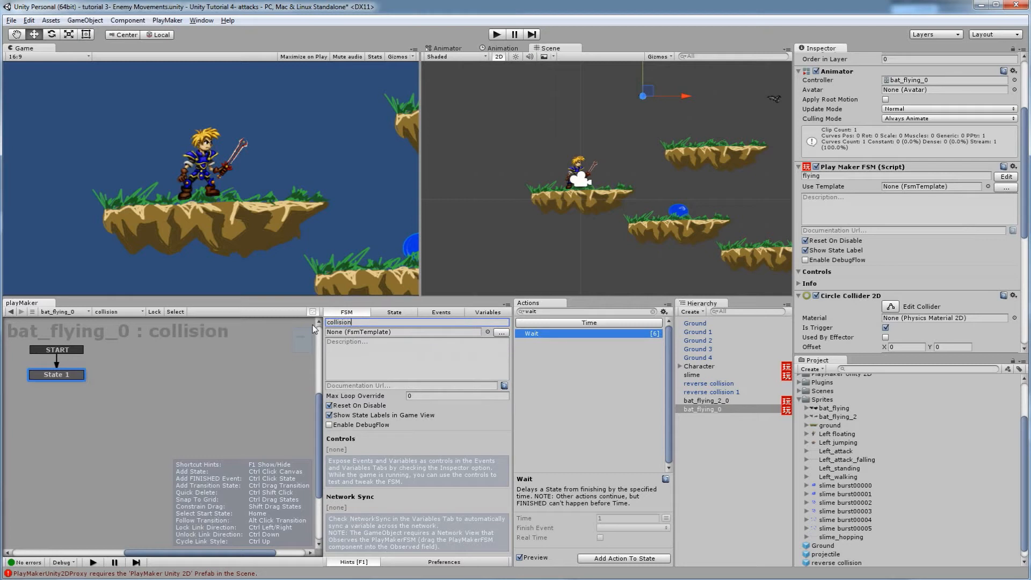
Rename the start state of the collision FSM as collision.
{"action": "left_click", "coordinate": [400, 313]}
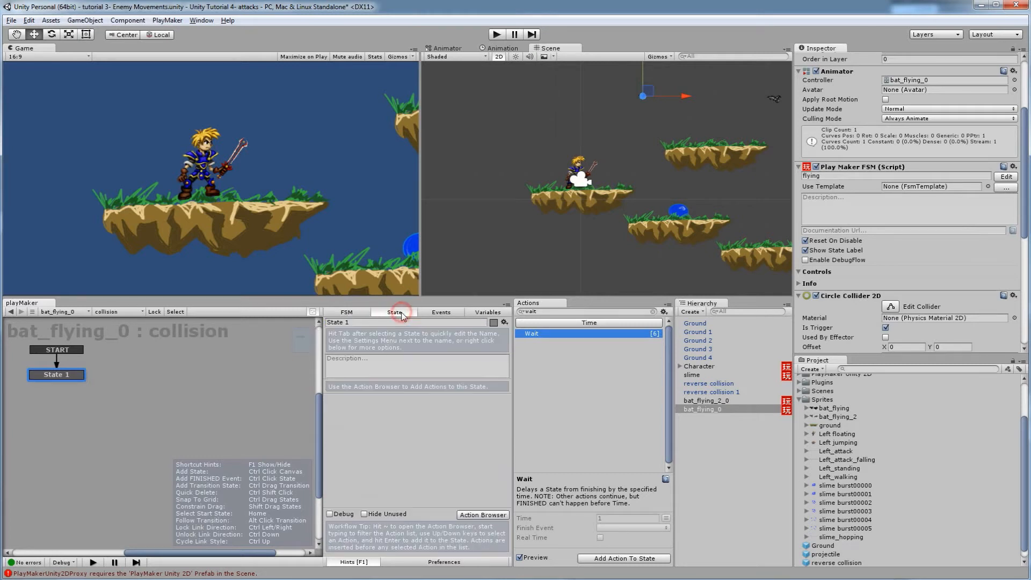
{"action": "left_click_drag", "start_coordinate": [392, 321], "coordinate": [290, 327]}
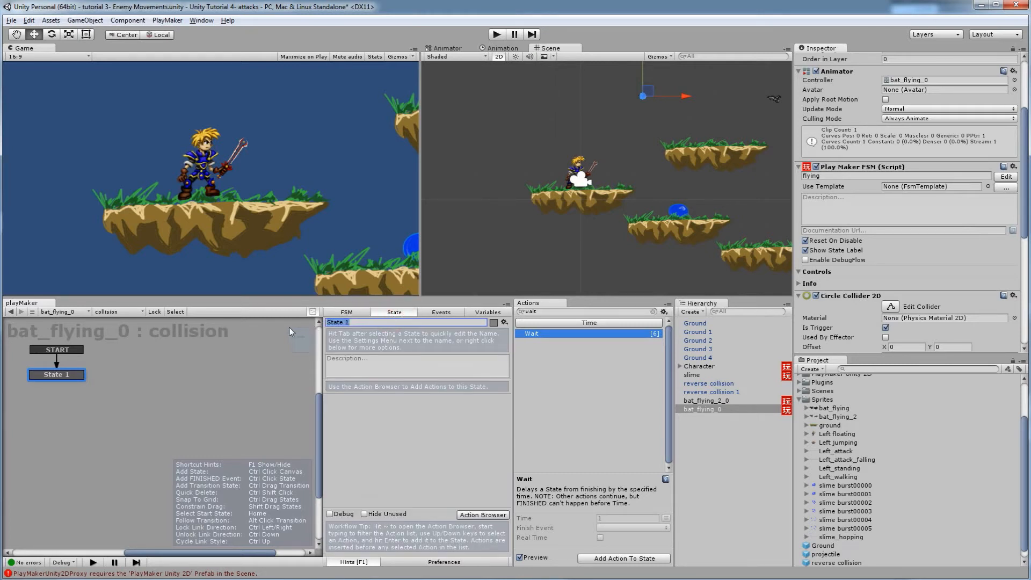
{"action": "type", "text": "collision"}
Create the event "hits sword" and add it as a transition on the collision state.
{"action": "left_click", "coordinate": [441, 312]}
{"action": "left_click", "coordinate": [400, 493]}
{"action": "type", "text": "hit swor"}
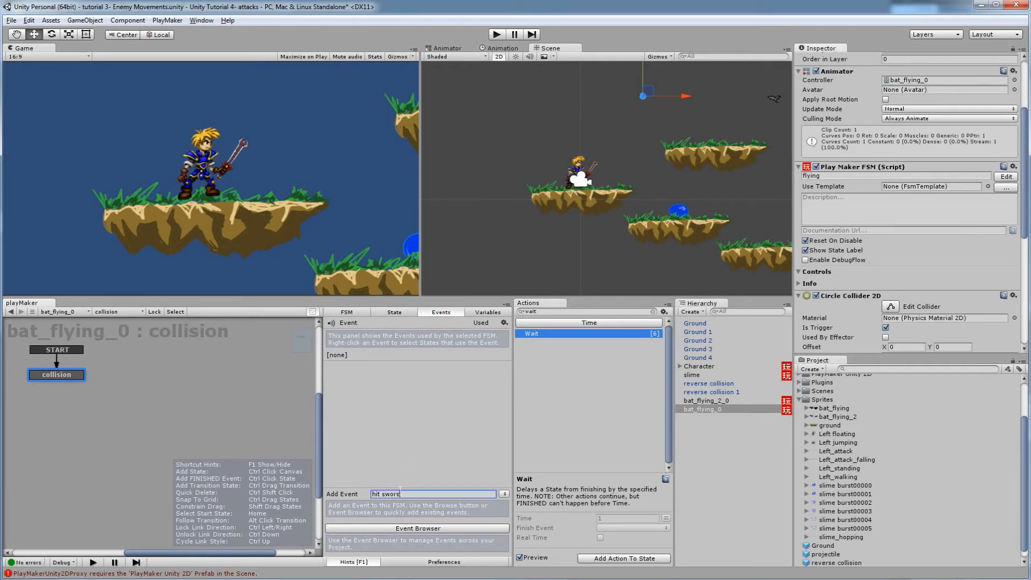
{"action": "type", "text": "s"}
{"action": "key", "text": "Return"}
{"action": "left_click", "coordinate": [80, 378]}
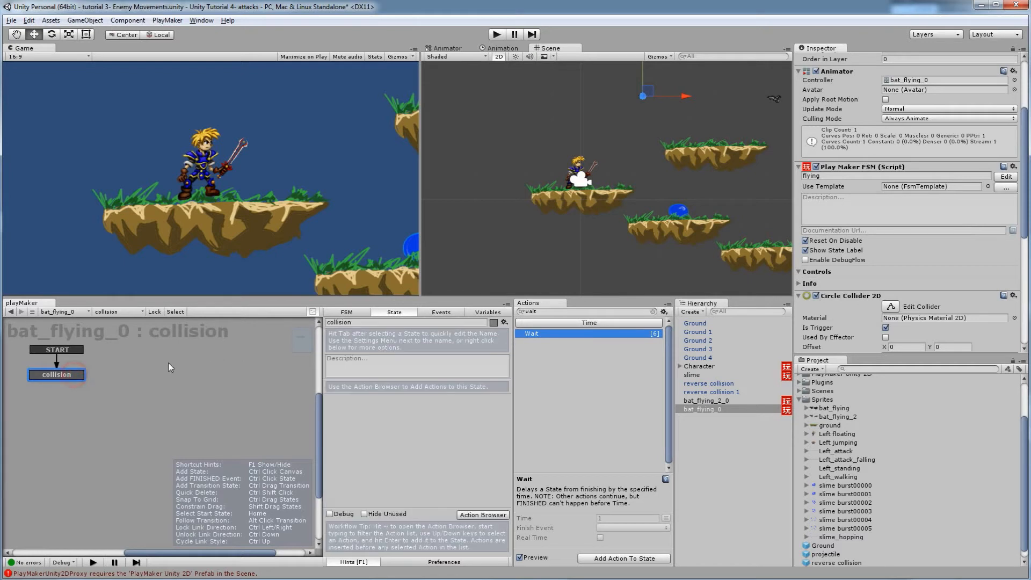
{"action": "right_click", "coordinate": [68, 379]}
{"action": "mouse_move", "coordinate": [161, 385]}
{"action": "left_click", "coordinate": [197, 385]}
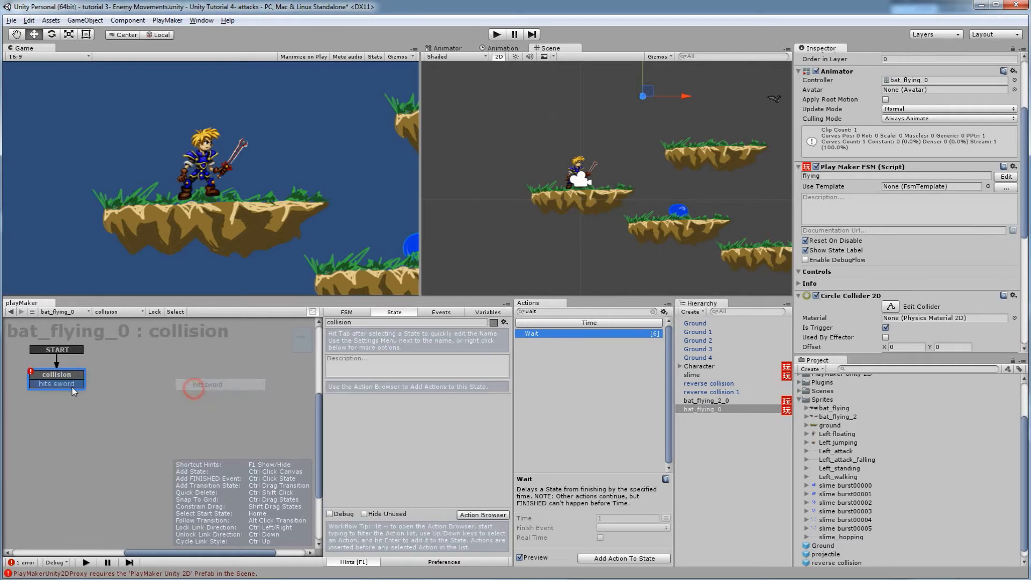
Add a second state named destroy and link the hits sword transition to it.
{"action": "right_click", "coordinate": [144, 371]}
{"action": "left_click", "coordinate": [180, 379]}
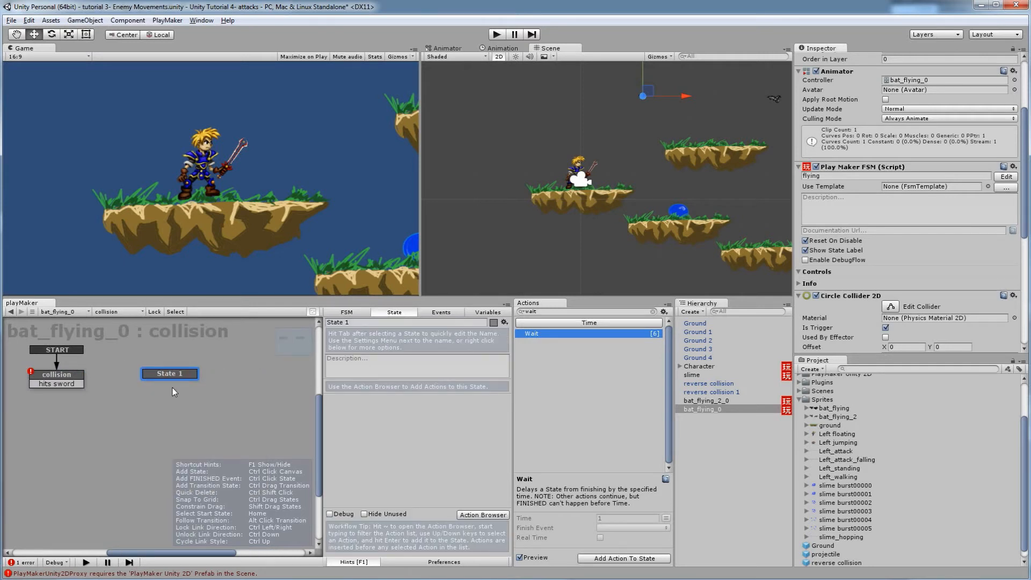
{"action": "left_click", "coordinate": [369, 323]}
{"action": "type", "text": "destory"}
{"action": "key", "text": "BackSpace"}
{"action": "key", "text": "BackSpace"}
{"action": "key", "text": "BackSpace"}
{"action": "type", "text": "roy"}
{"action": "left_click", "coordinate": [57, 383]}
{"action": "left_click_drag", "start_coordinate": [79, 384], "coordinate": [150, 373]}
Find the Destroy Self action and add it to the destroy state.
{"action": "double_click", "coordinate": [555, 314]}
{"action": "type", "text": "dest"}
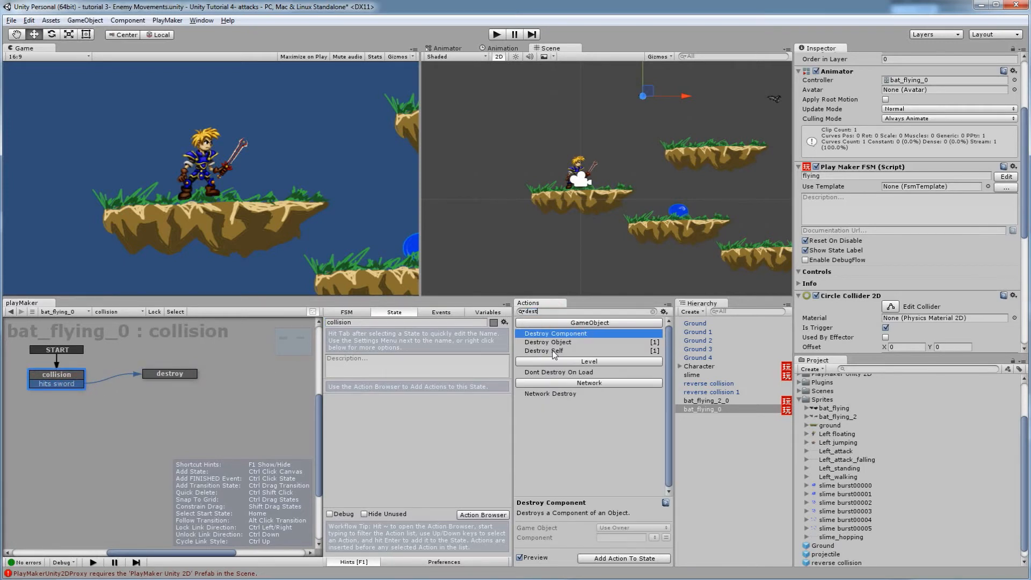
{"action": "left_click_drag", "start_coordinate": [552, 351], "coordinate": [185, 376]}
{"action": "left_click_drag", "start_coordinate": [549, 352], "coordinate": [410, 407]}
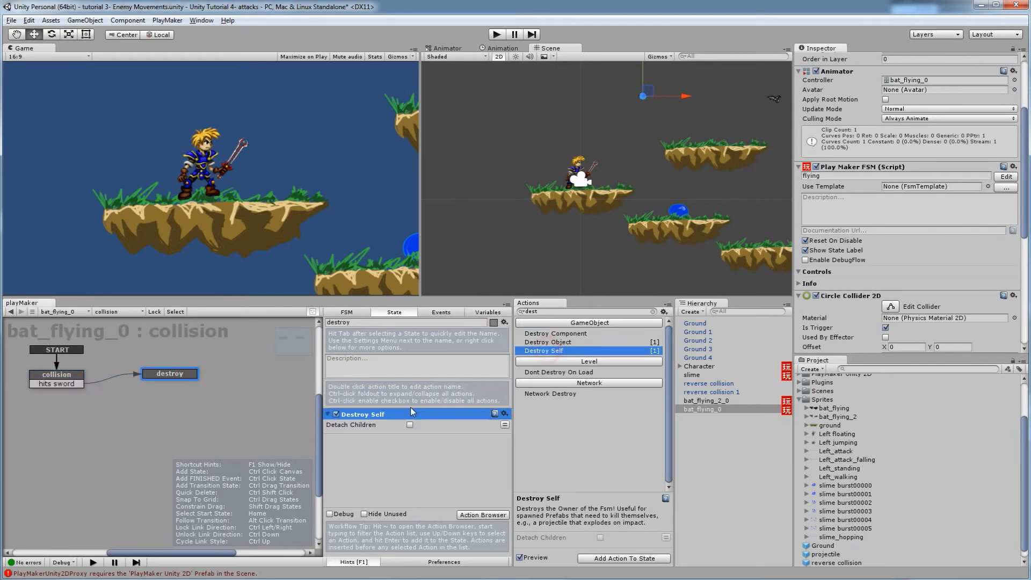
Add a Trigger 2d Event action to the collision state.
{"action": "left_click", "coordinate": [59, 376]}
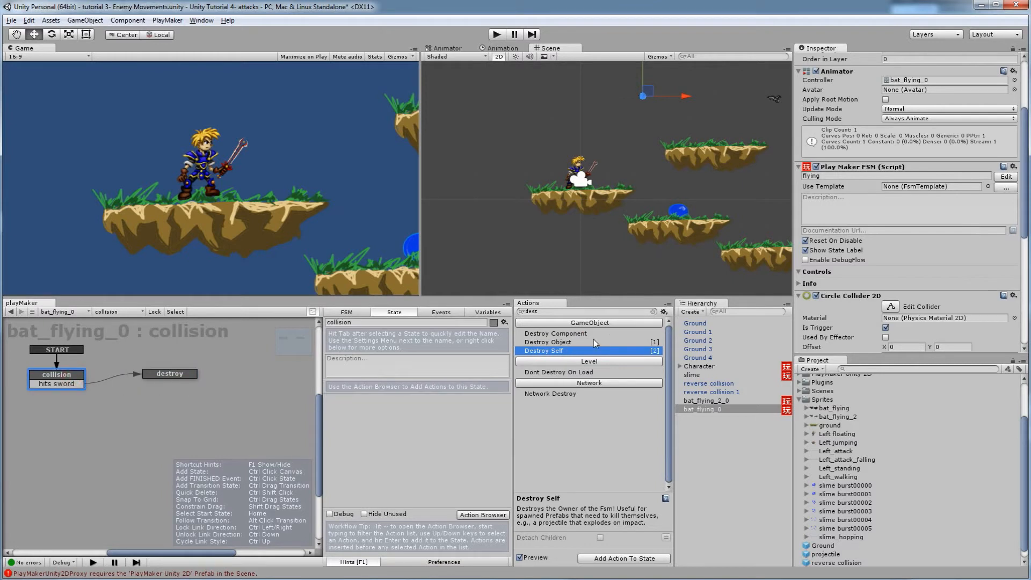
{"action": "left_click", "coordinate": [547, 313]}
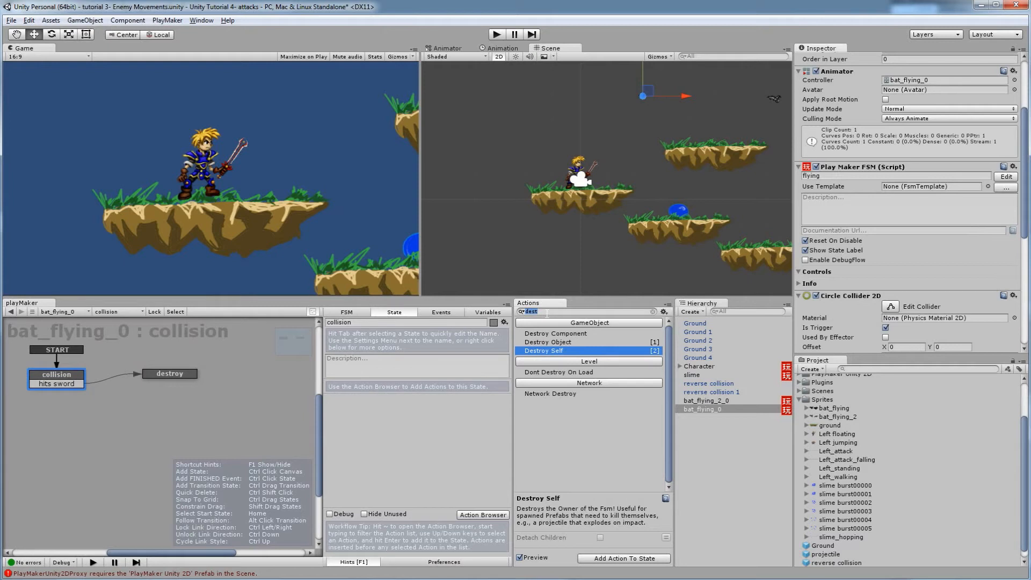
{"action": "type", "text": "trigger"}
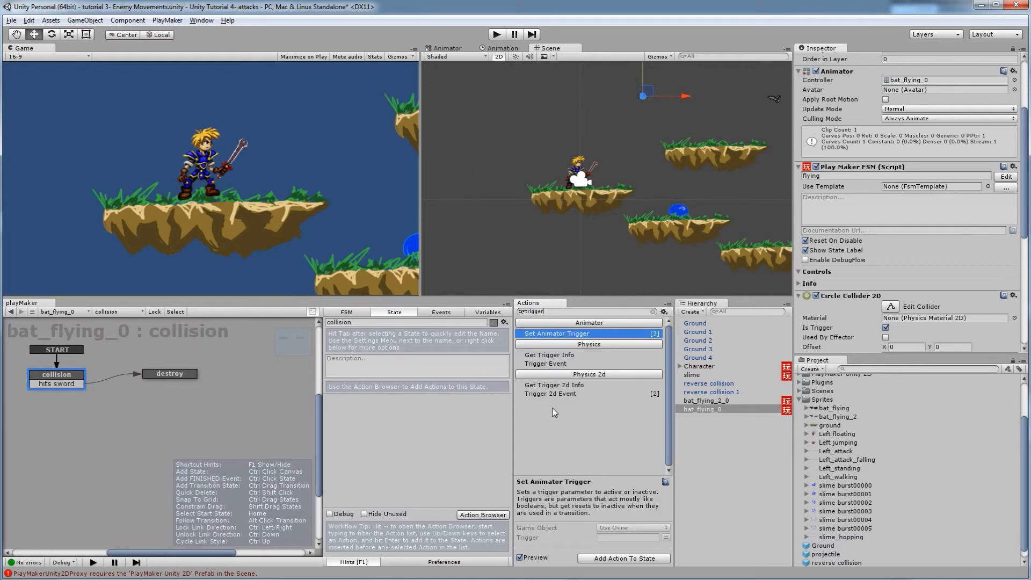
{"action": "left_click", "coordinate": [556, 394]}
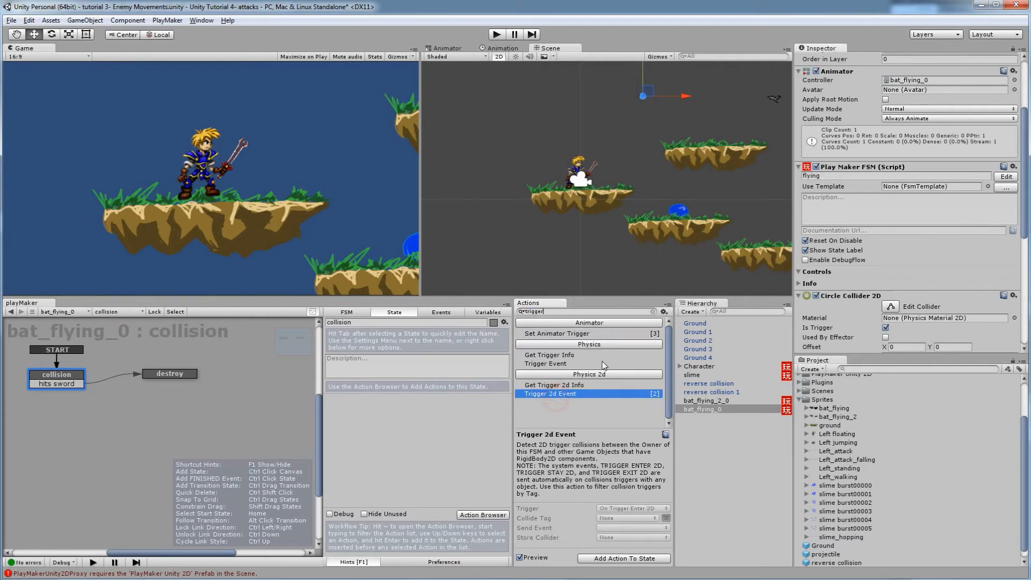
{"action": "double_click", "coordinate": [556, 394]}
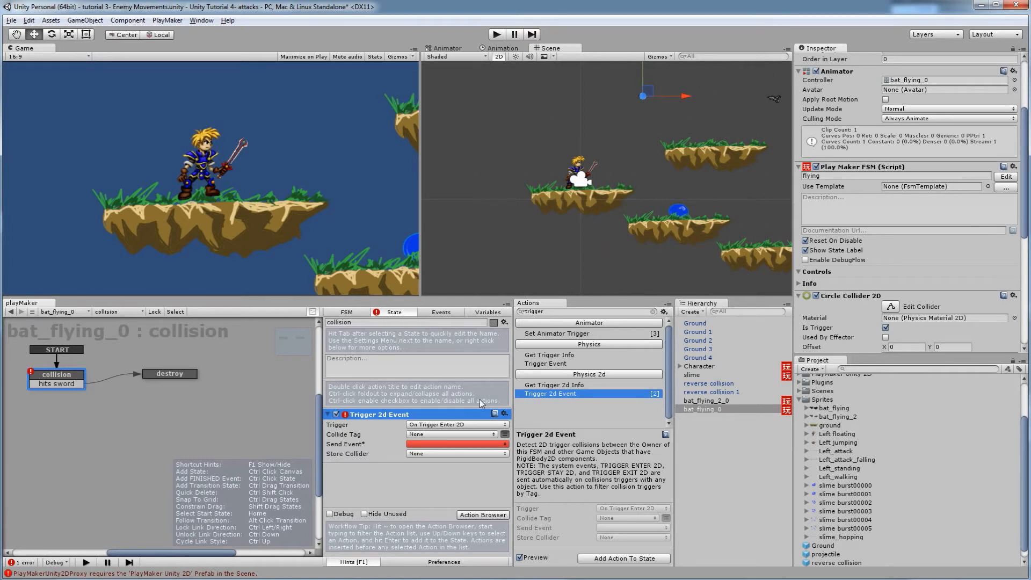
Check the projectile prefab's tag, and set the bat's Trigger 2d Event to Collide Tag Sword and Send Event hits sword.
{"action": "left_click", "coordinate": [830, 554]}
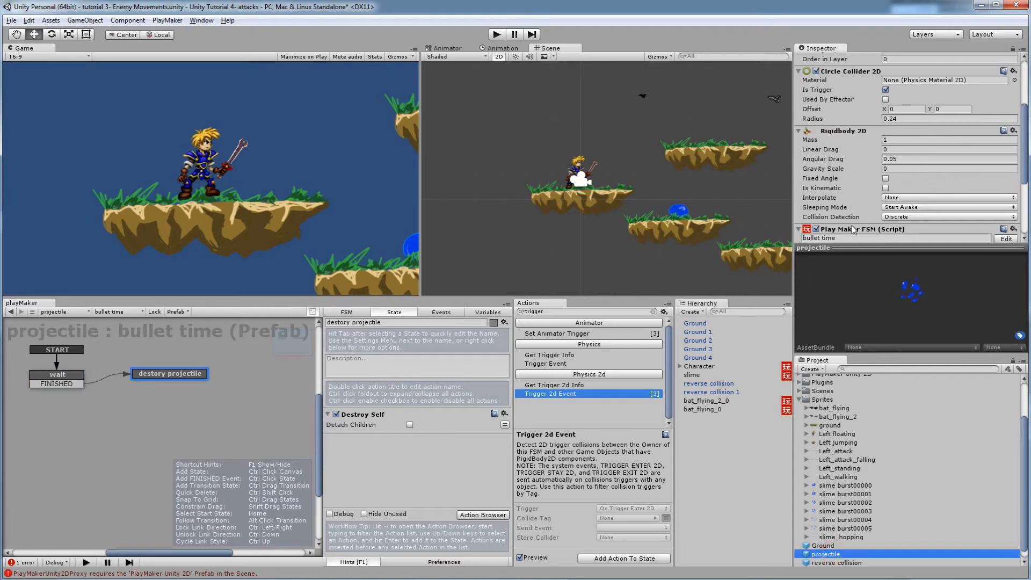
{"action": "scroll", "coordinate": [877, 135], "scroll_direction": "up", "scroll_amount": 5}
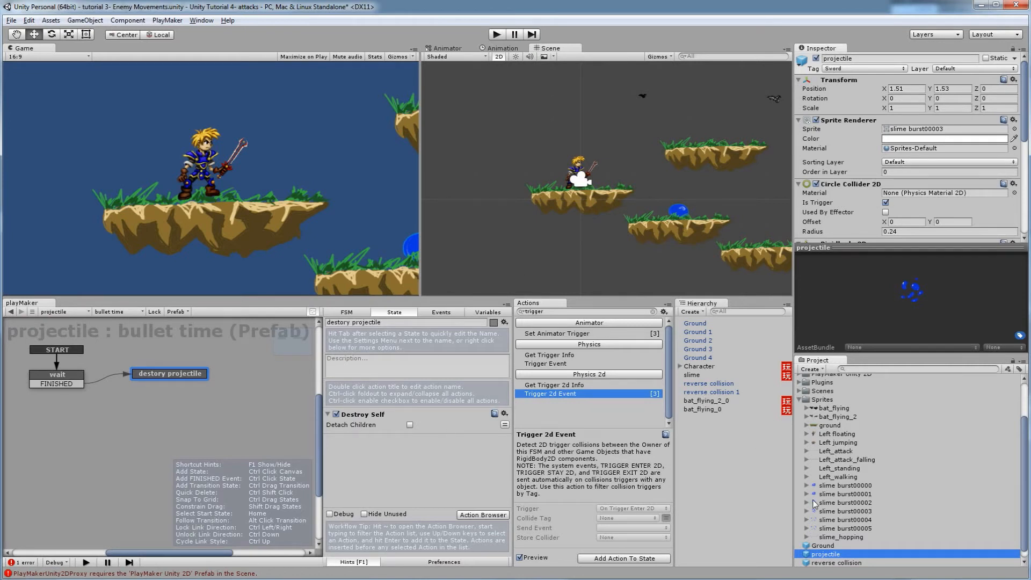
{"action": "left_click", "coordinate": [643, 96]}
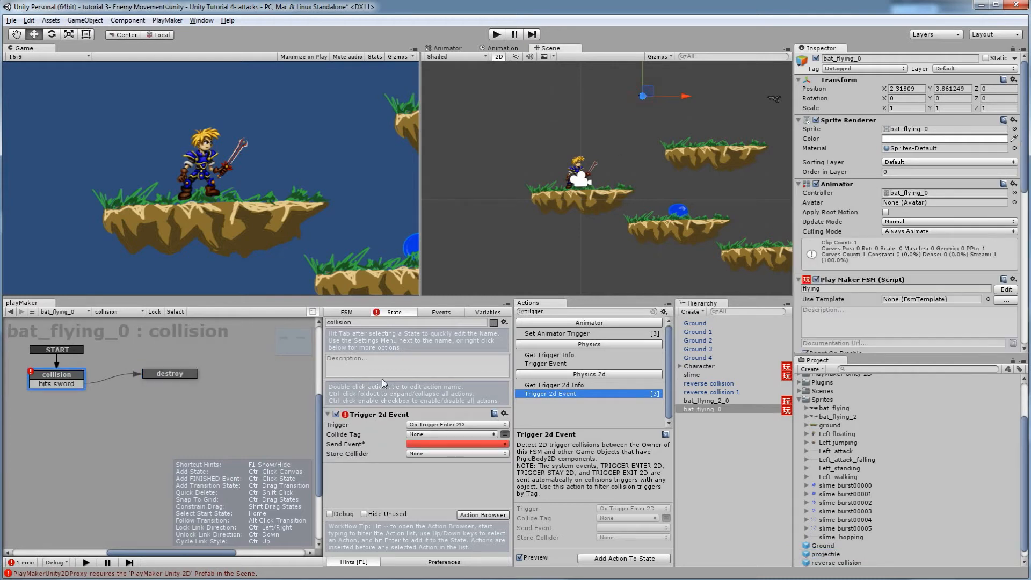
{"action": "left_click", "coordinate": [424, 435]}
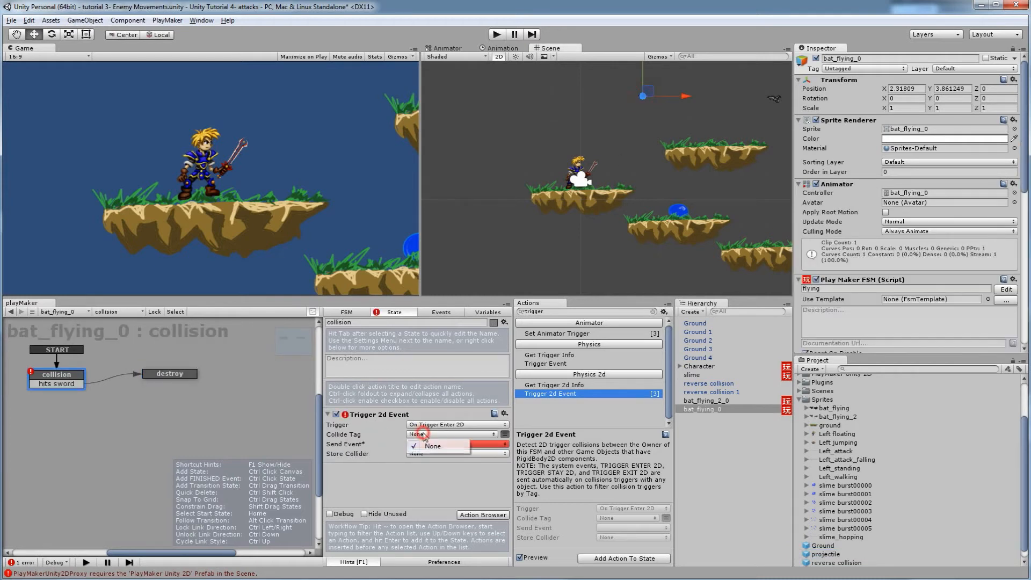
{"action": "left_click", "coordinate": [504, 435]}
{"action": "left_click", "coordinate": [491, 434]}
{"action": "left_click", "coordinate": [455, 549]}
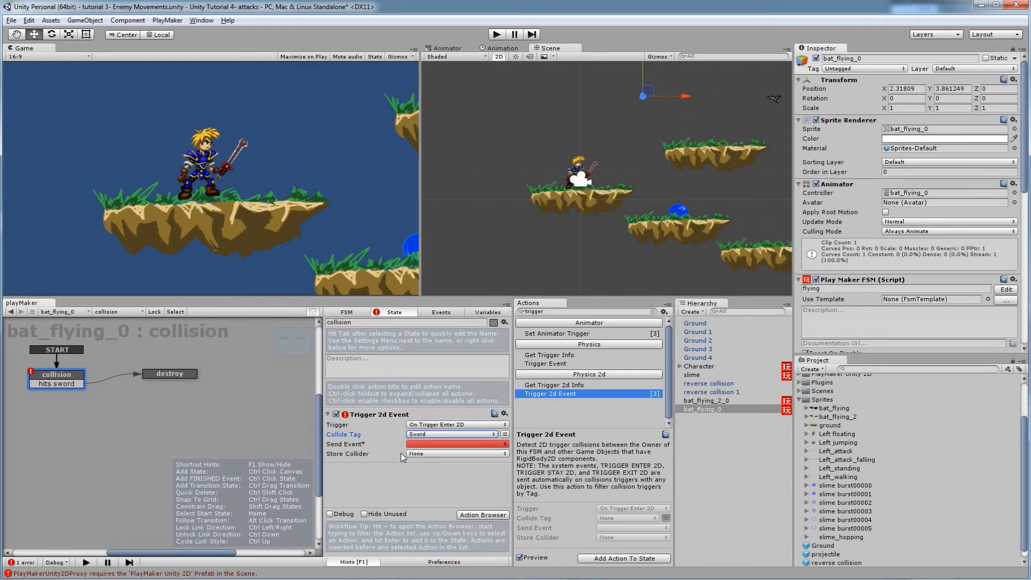
{"action": "left_click", "coordinate": [415, 446]}
{"action": "left_click", "coordinate": [430, 471]}
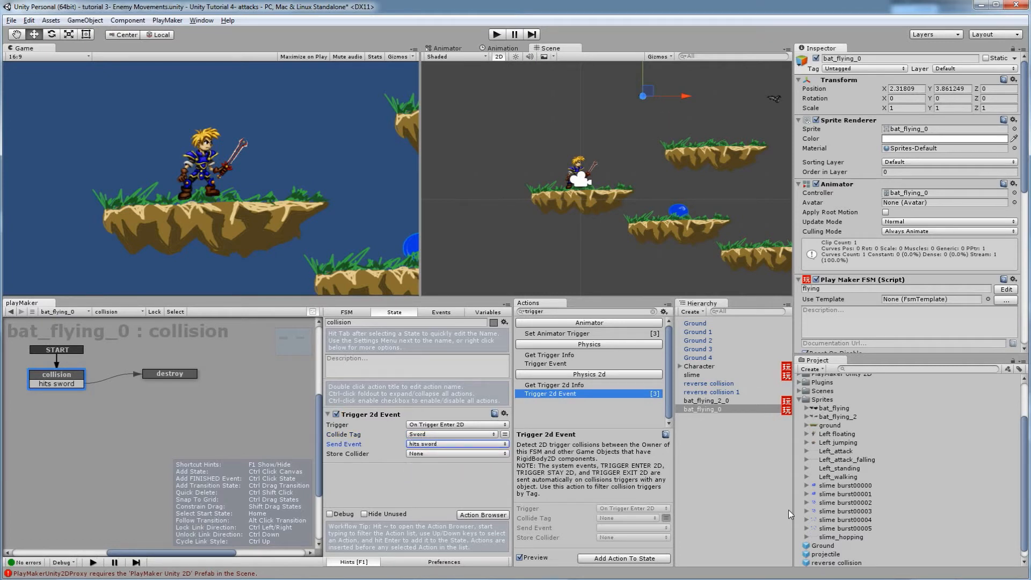
Check the tags assigned to the projectile and sword hit box prefabs.
{"action": "left_click", "coordinate": [827, 557]}
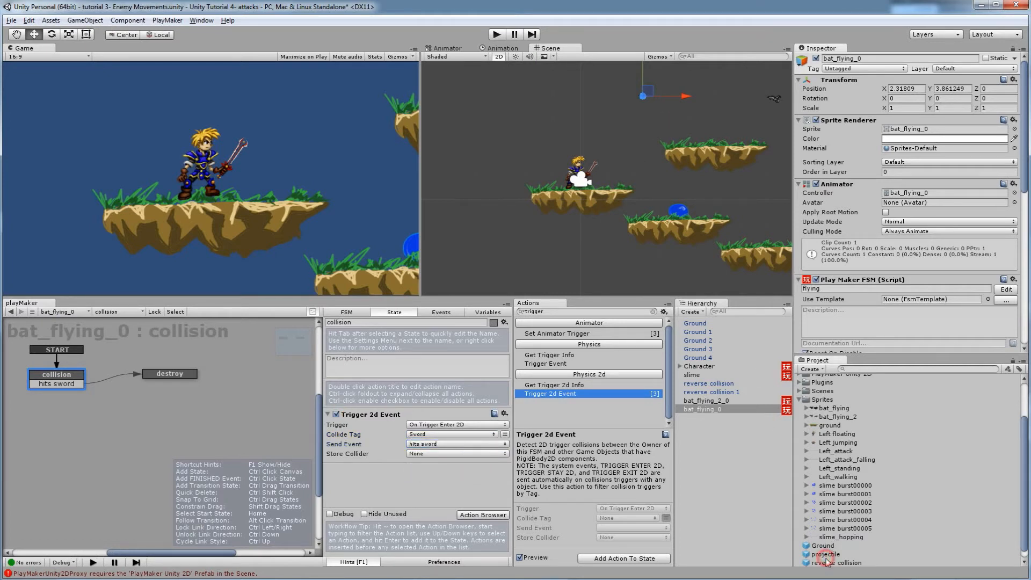
{"action": "left_click", "coordinate": [827, 554]}
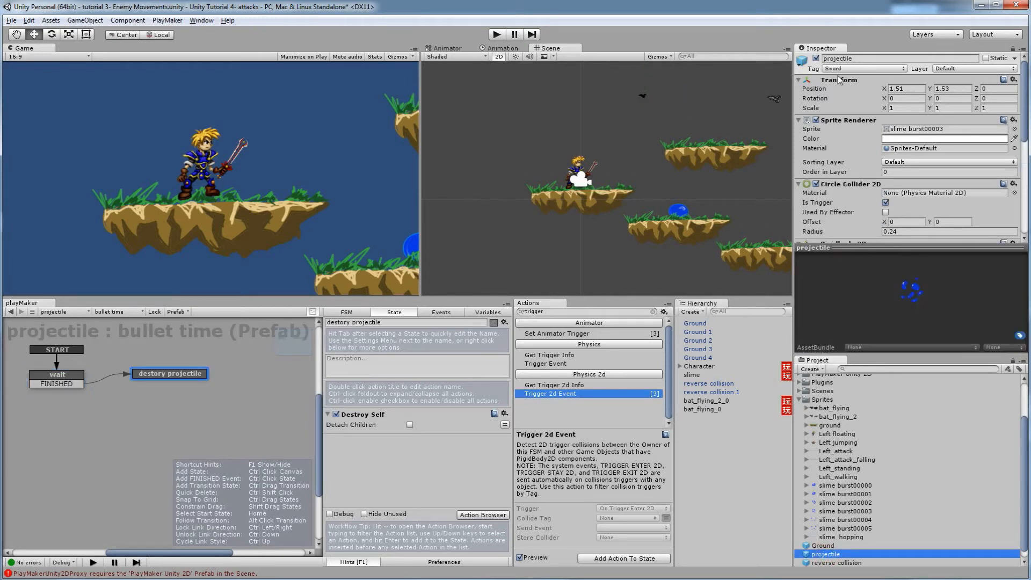
{"action": "scroll", "coordinate": [827, 561], "scroll_direction": "down", "scroll_amount": 1}
{"action": "left_click", "coordinate": [827, 563]}
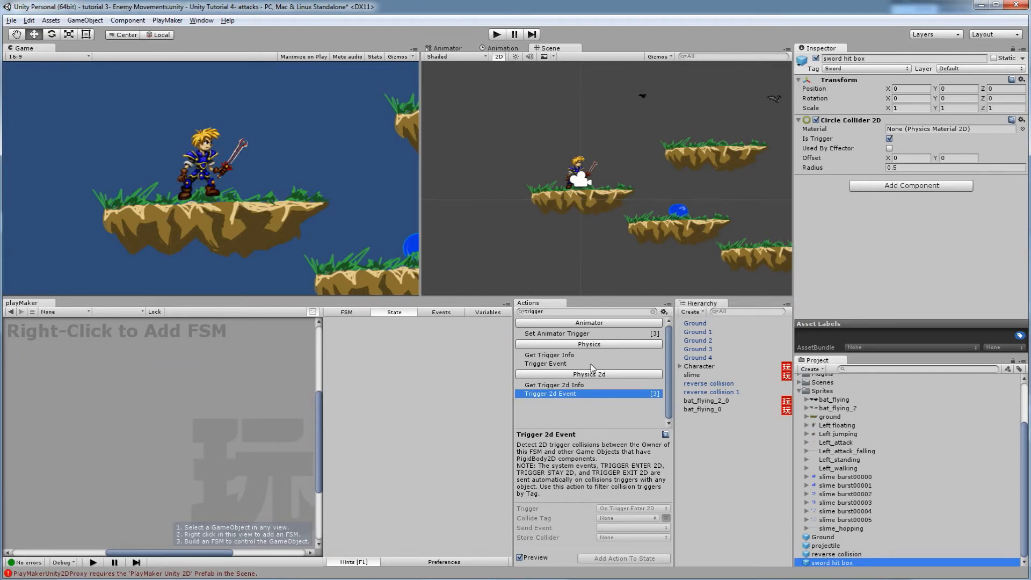
Review the collision and destroy states of bat_flying_0 and copy both states together.
{"action": "left_click", "coordinate": [643, 96]}
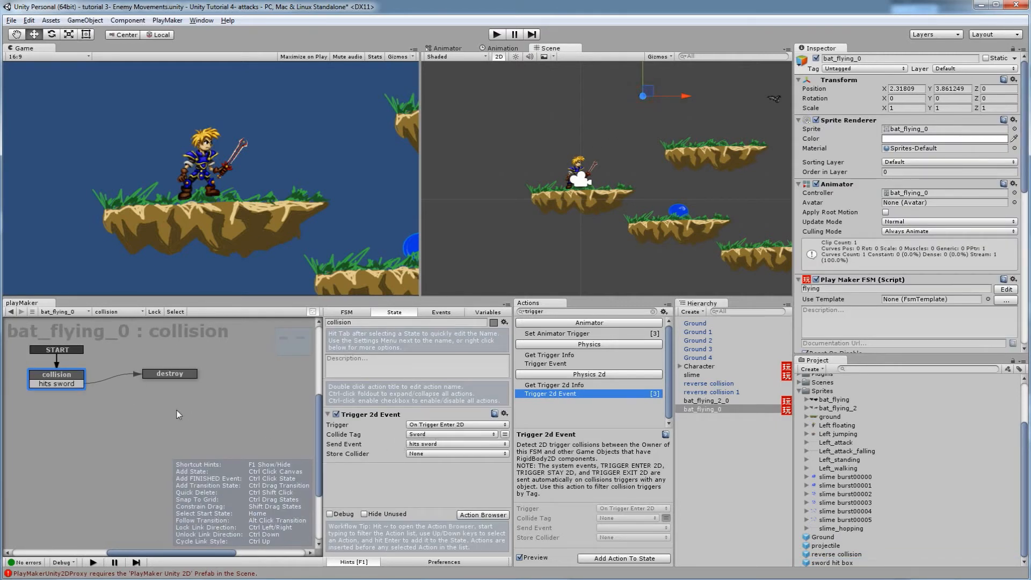
{"action": "left_click", "coordinate": [158, 378]}
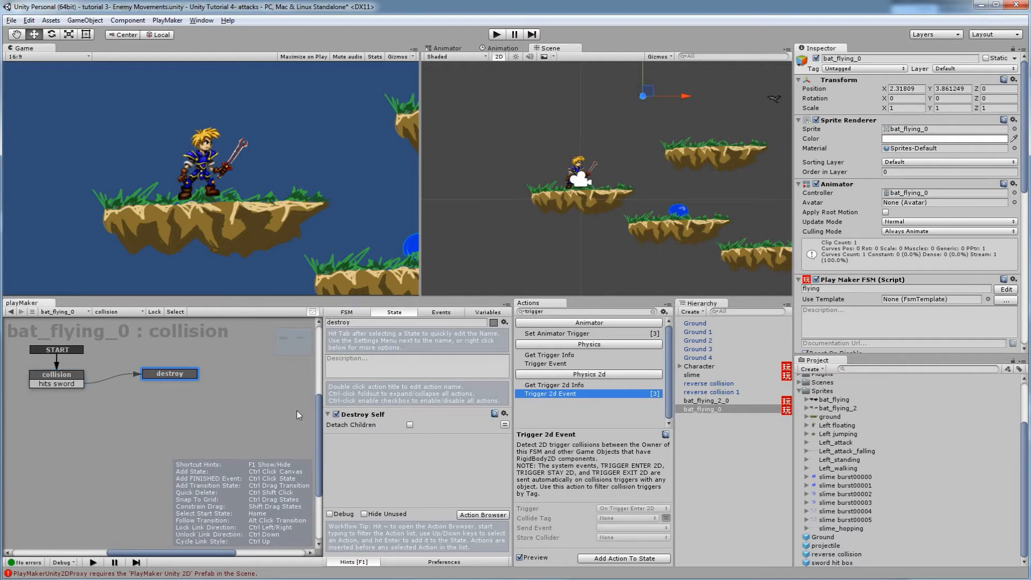
{"action": "left_click", "coordinate": [78, 381]}
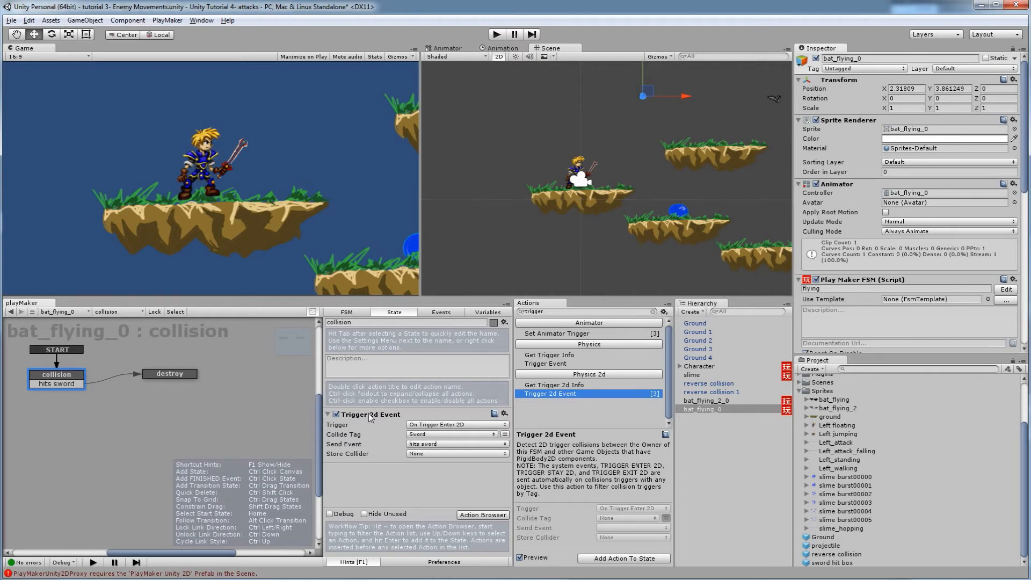
{"action": "left_click_drag", "start_coordinate": [186, 404], "coordinate": [52, 372]}
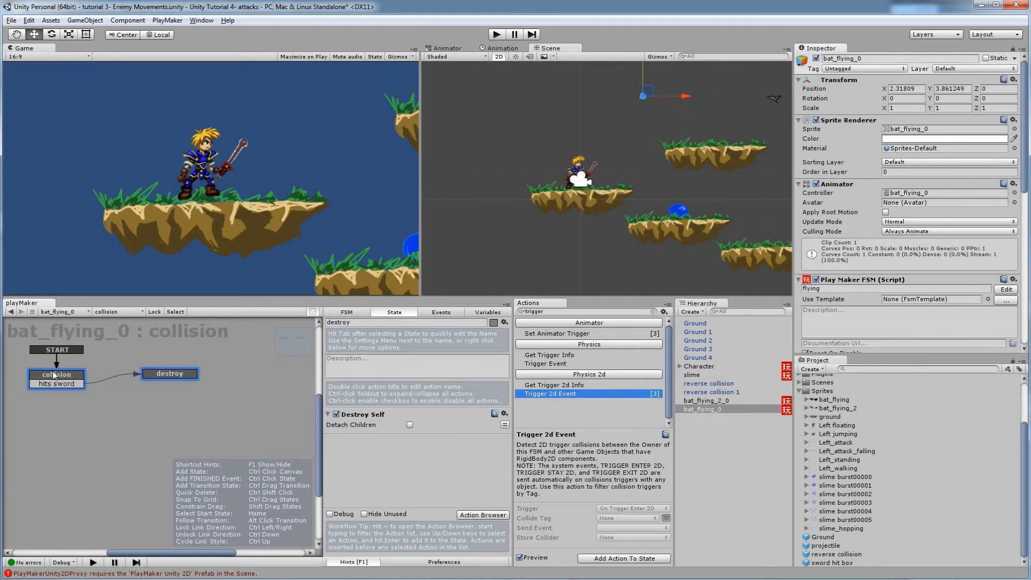
{"action": "right_click", "coordinate": [66, 375]}
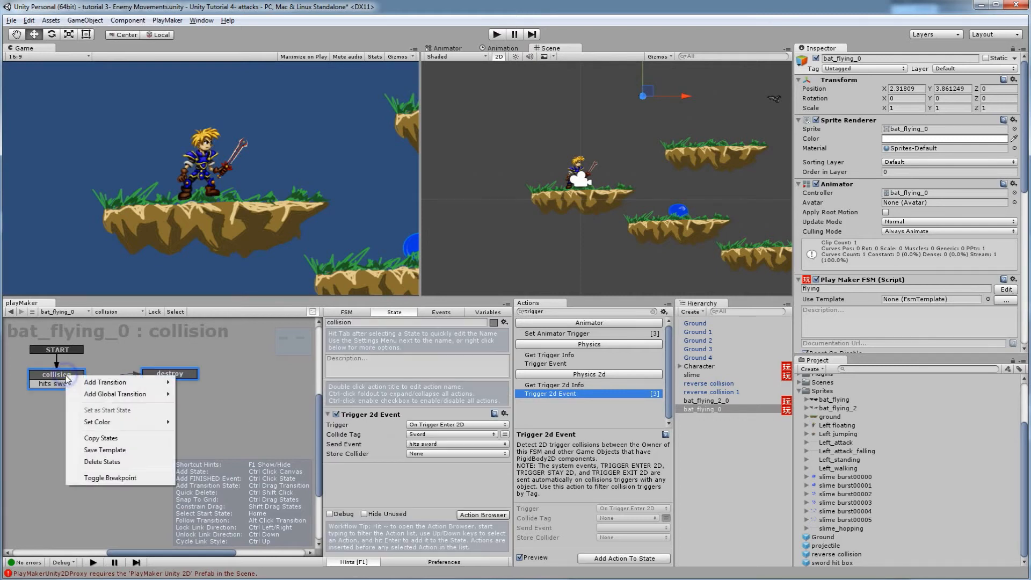
{"action": "left_click", "coordinate": [101, 438]}
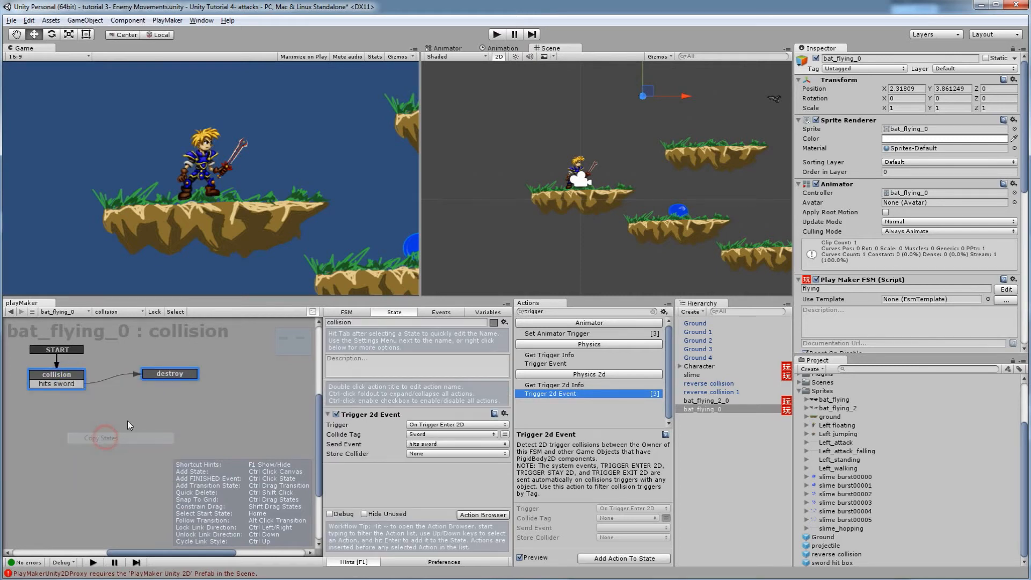
Look through the existing Following and FSM state machines on bat_flying_2_0.
{"action": "left_click", "coordinate": [776, 98]}
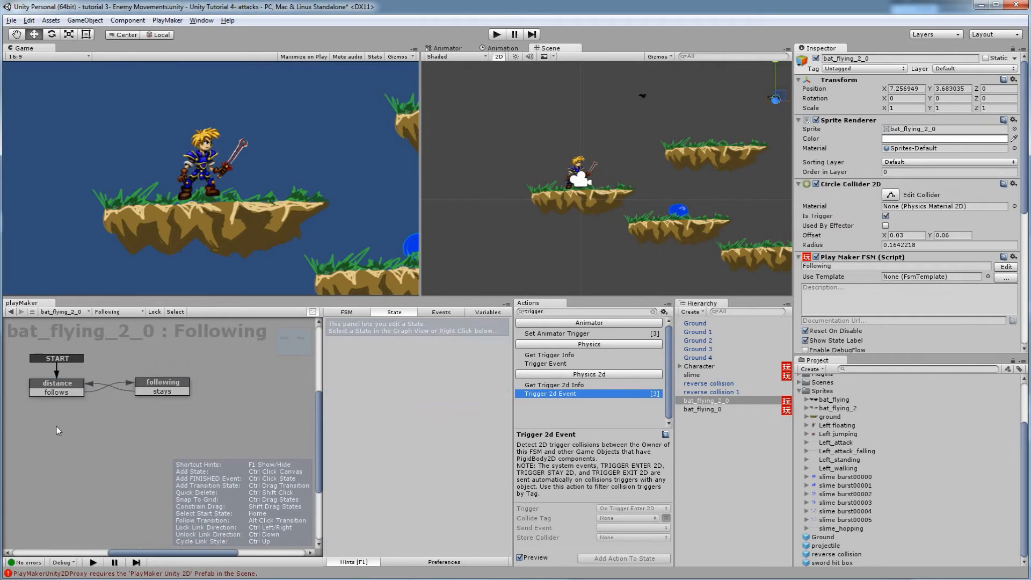
{"action": "left_click", "coordinate": [106, 312]}
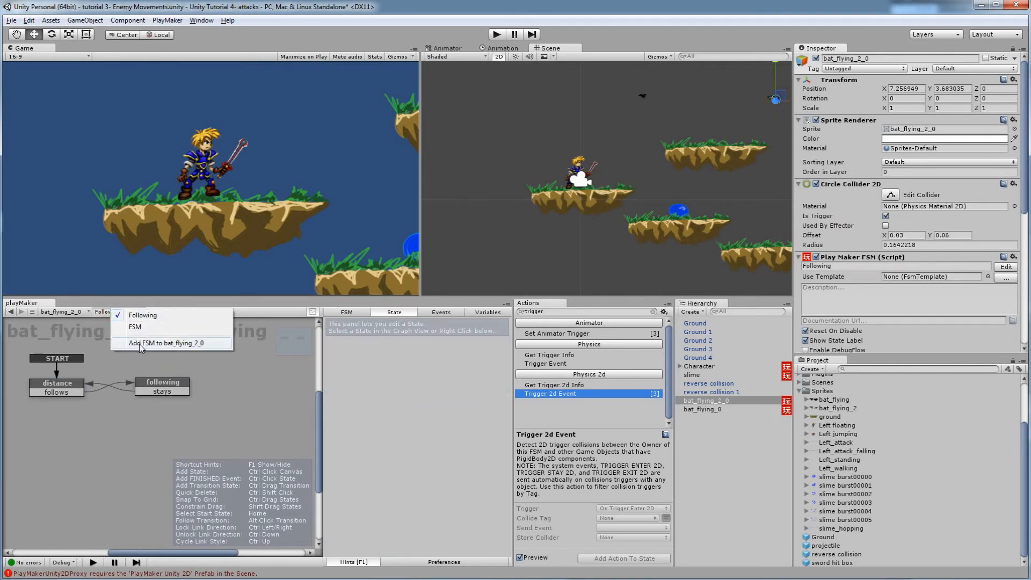
{"action": "left_click", "coordinate": [142, 329]}
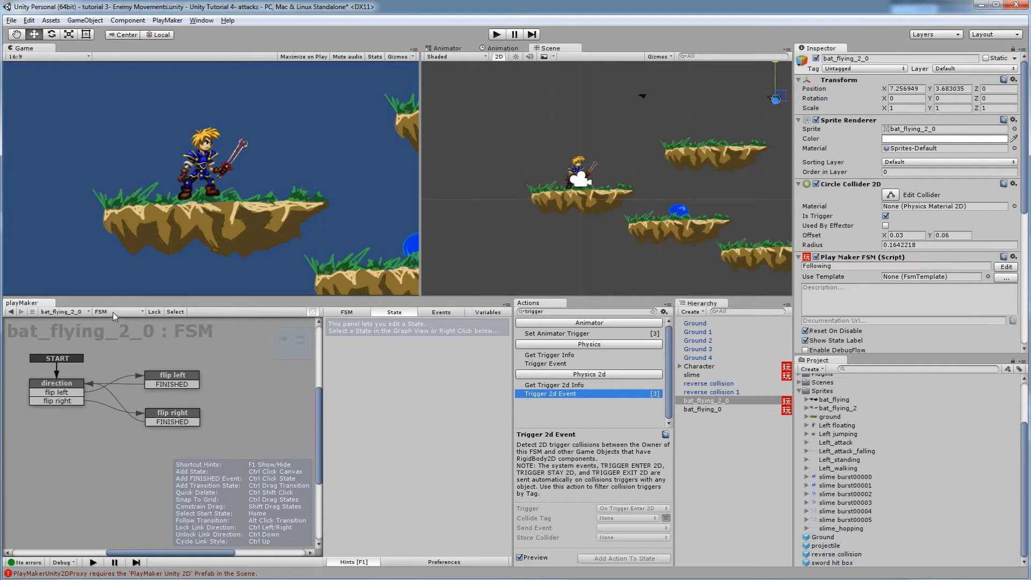
{"action": "left_click", "coordinate": [114, 312]}
{"action": "left_click", "coordinate": [127, 320]}
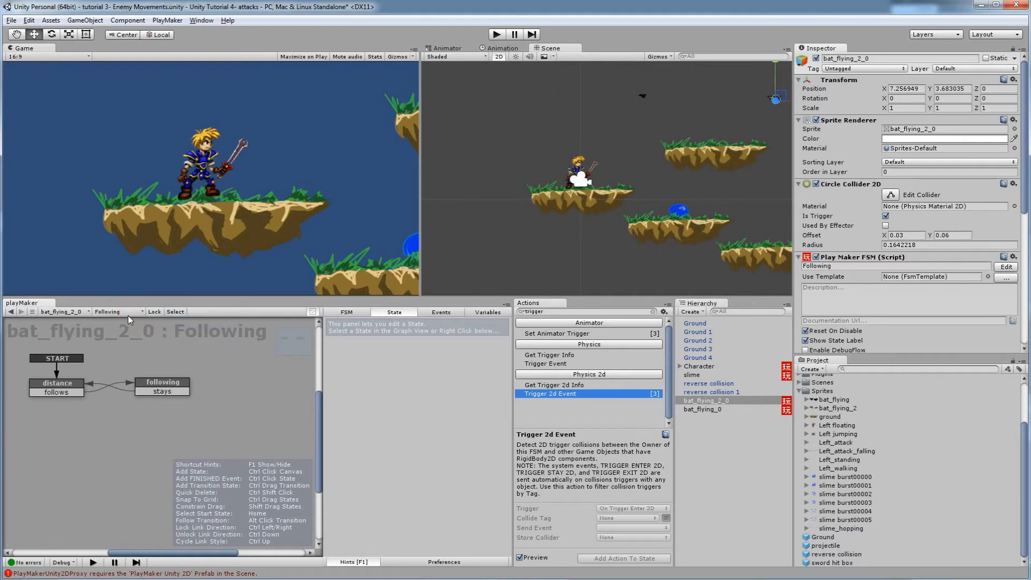
Rename the flip-left/flip-right state machine on bat_flying_2_0 as direction.
{"action": "left_click", "coordinate": [125, 313]}
{"action": "left_click", "coordinate": [146, 329]}
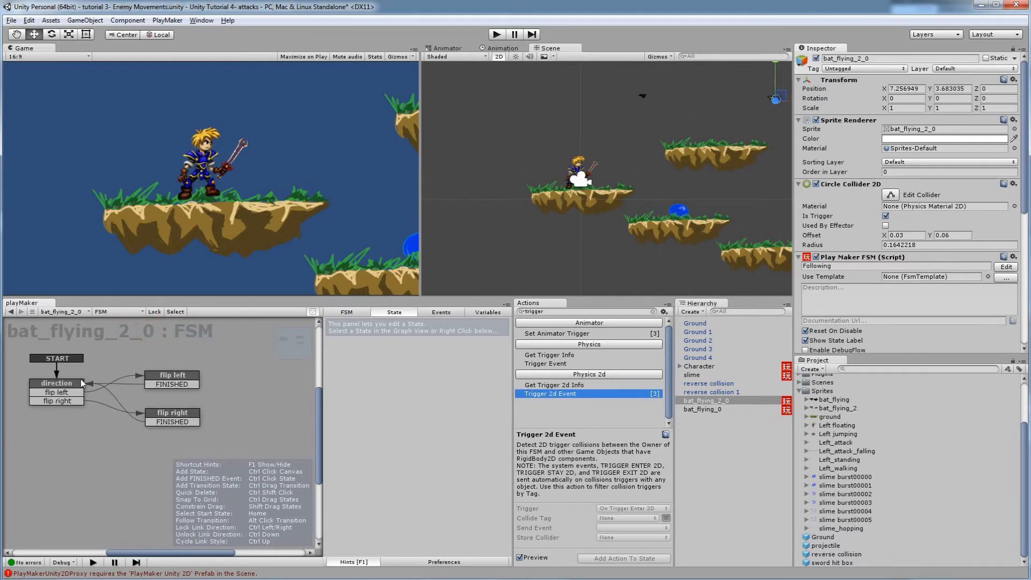
{"action": "left_click", "coordinate": [348, 312]}
{"action": "left_click", "coordinate": [354, 323]}
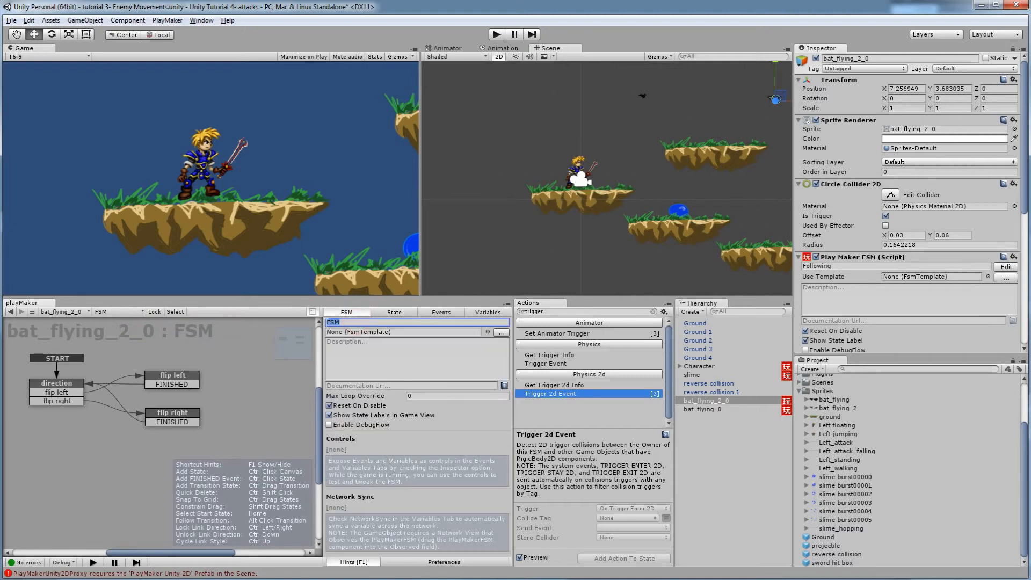
{"action": "type", "text": "flip"}
{"action": "key", "text": "BackSpace"}
{"action": "key", "text": "BackSpace"}
{"action": "key", "text": "BackSpace"}
{"action": "key", "text": "BackSpace"}
{"action": "type", "text": "direction"}
Add another FSM to bat_flying_2_0 and name its start state collision.
{"action": "left_click", "coordinate": [104, 311]}
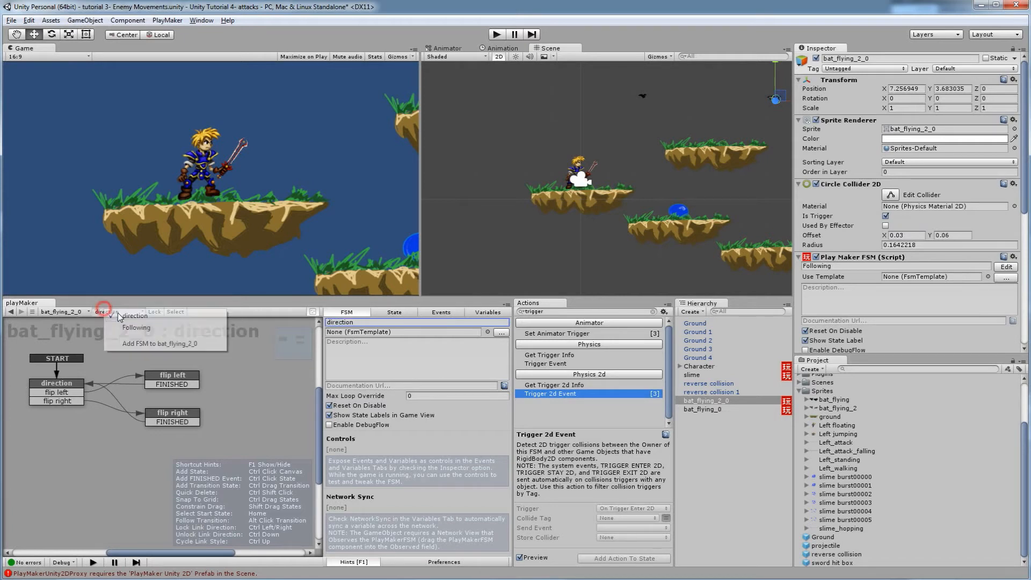
{"action": "left_click", "coordinate": [143, 344]}
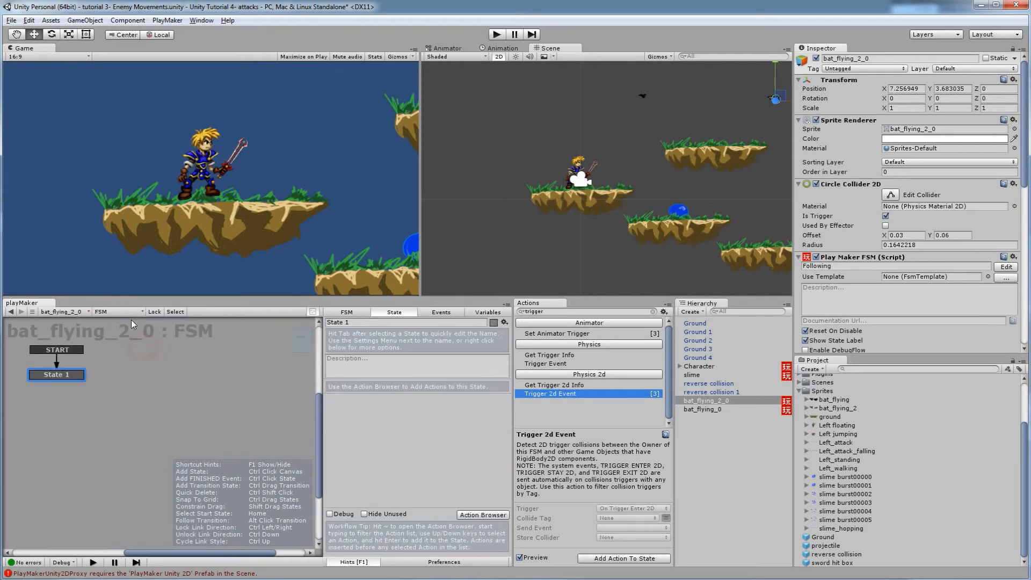
{"action": "left_click", "coordinate": [350, 323]}
{"action": "type", "text": "hit sword"}
{"action": "left_click_drag", "start_coordinate": [374, 323], "coordinate": [305, 322]}
{"action": "type", "text": "collision"}
{"action": "left_click", "coordinate": [60, 375]}
{"action": "right_click", "coordinate": [113, 410]}
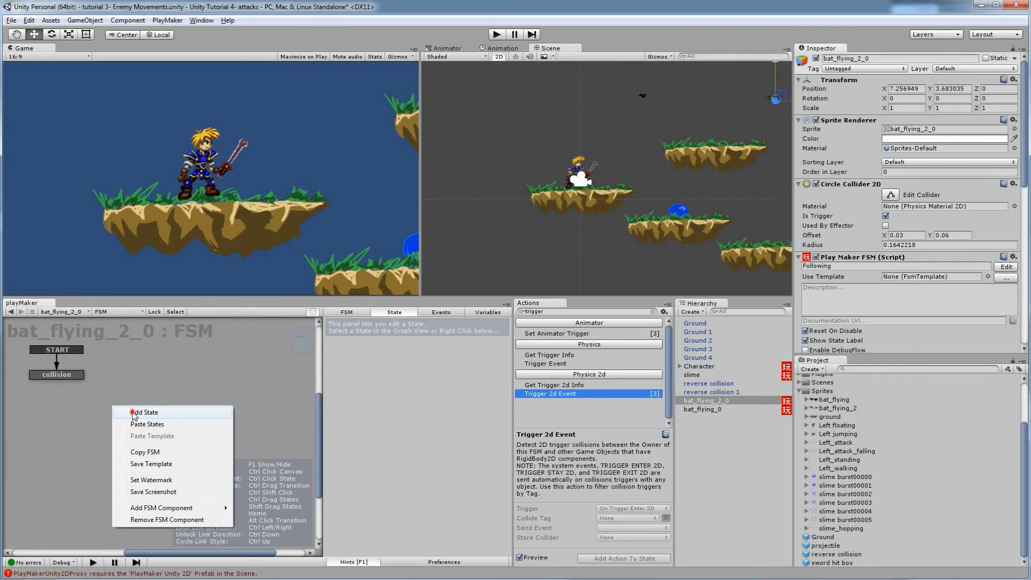
{"action": "left_click", "coordinate": [137, 410]}
{"action": "key", "text": "Delete"}
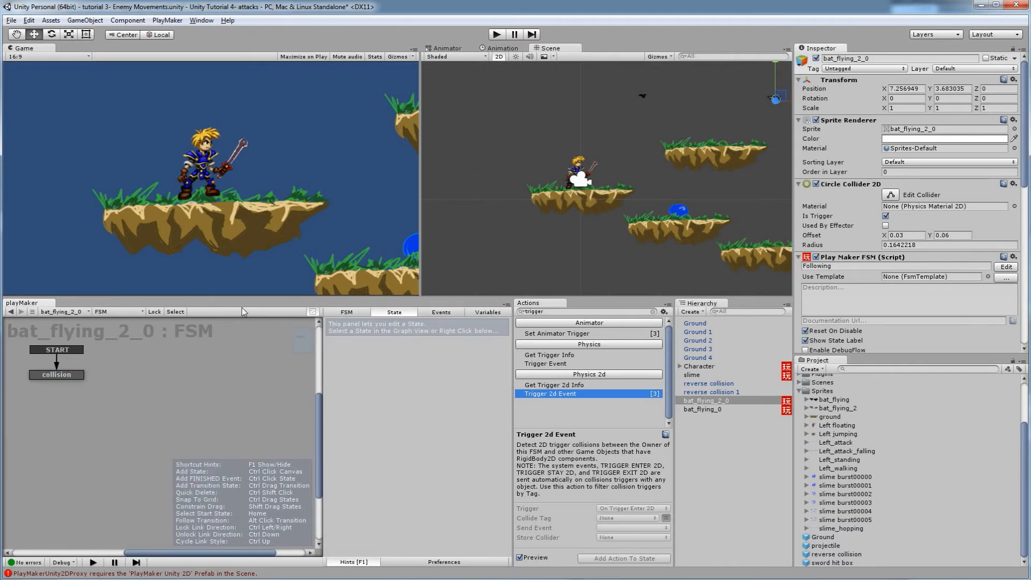
Copy the collision and destroy states together from bat_flying_0's collision FSM.
{"action": "left_click", "coordinate": [643, 96]}
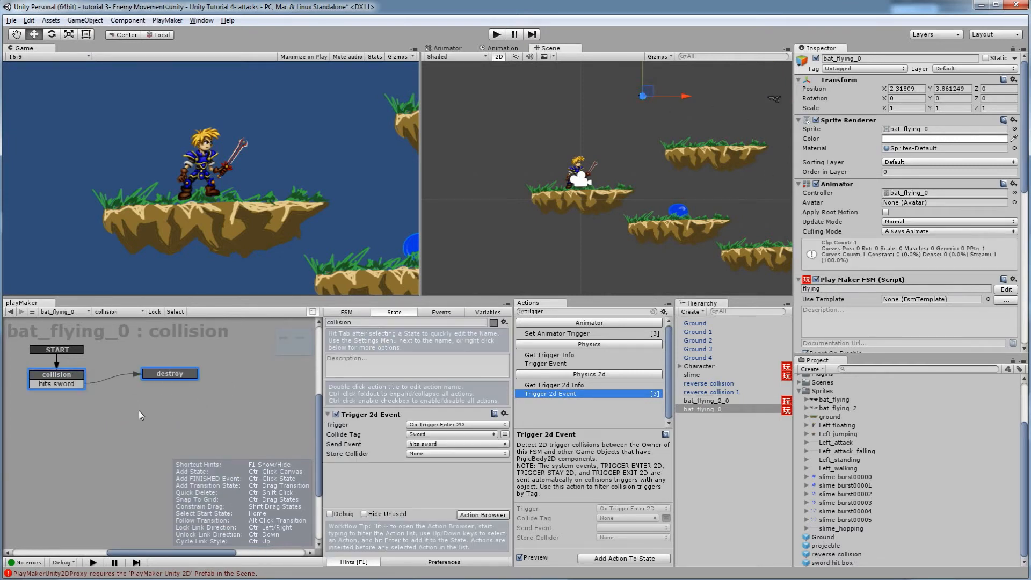
{"action": "right_click", "coordinate": [76, 376]}
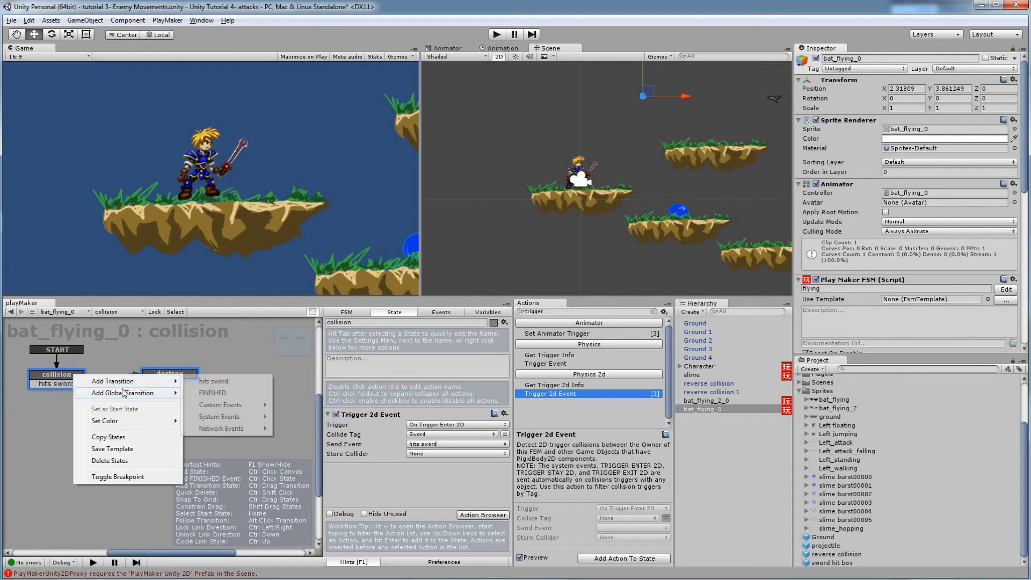
{"action": "left_click", "coordinate": [117, 435]}
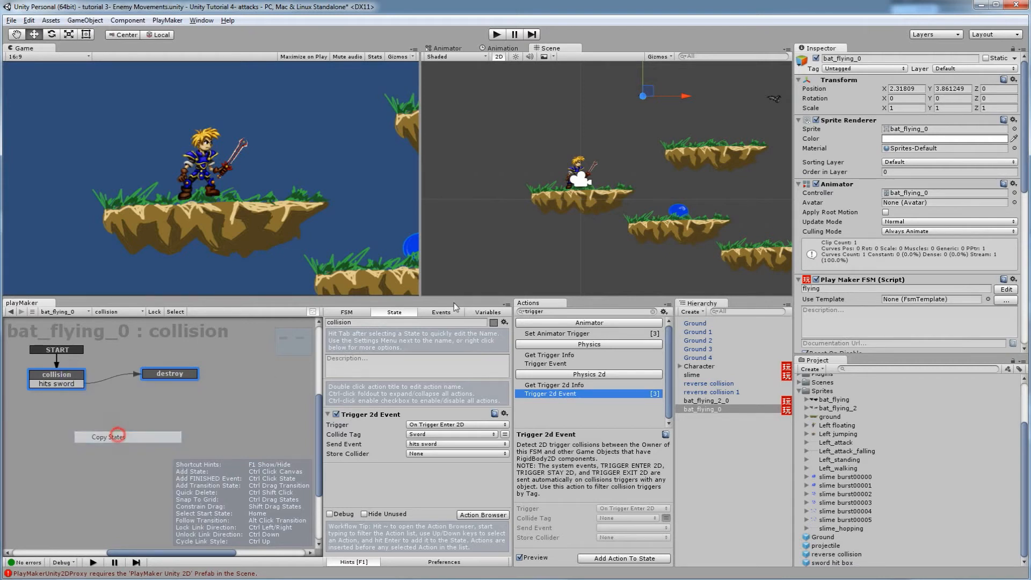
Name the new FSM on bat_flying_2_0 collision.
{"action": "left_click", "coordinate": [775, 101]}
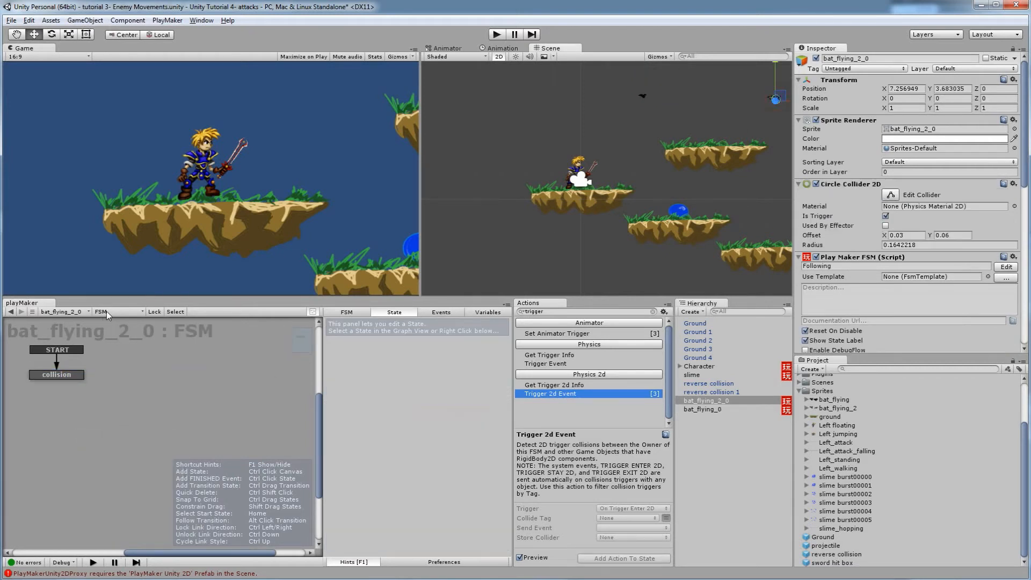
{"action": "left_click", "coordinate": [343, 312]}
{"action": "type", "text": "collision"}
Paste the copied states into bat_flying_2_0's collision FSM, replacing the start state, and delete the empty collision state.
{"action": "left_click", "coordinate": [166, 378]}
{"action": "right_click", "coordinate": [166, 378]}
{"action": "left_click", "coordinate": [189, 396]}
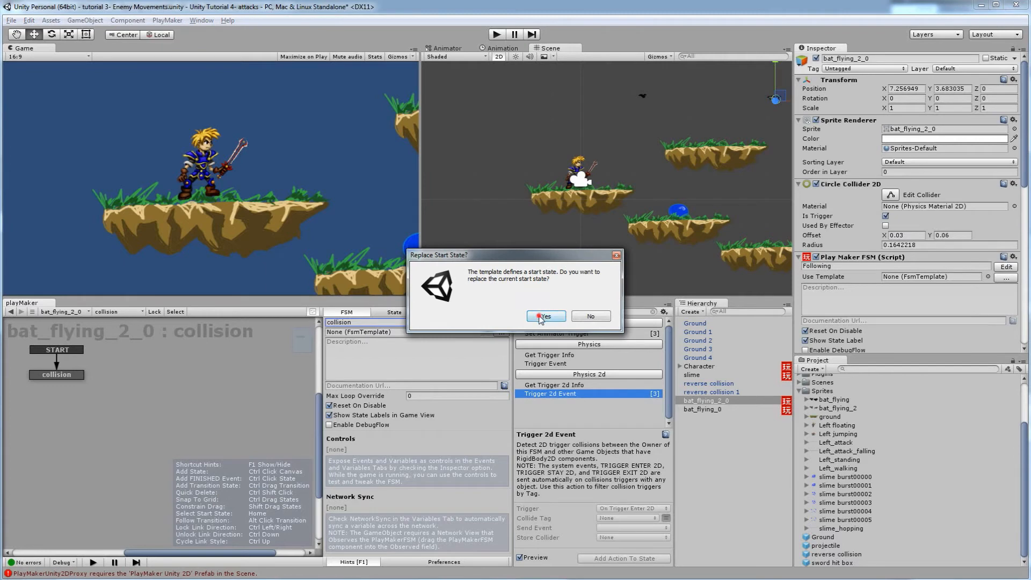
{"action": "left_click", "coordinate": [542, 315]}
{"action": "left_click", "coordinate": [24, 382]}
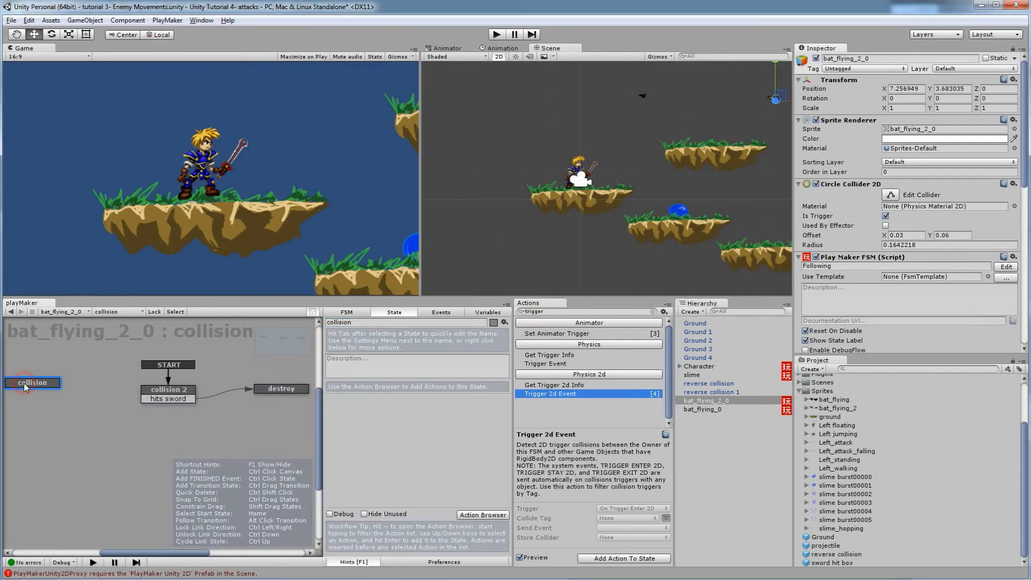
{"action": "key", "text": "Delete"}
Rename the pasted start state as collision and check the action in the destroy state.
{"action": "left_click", "coordinate": [81, 391]}
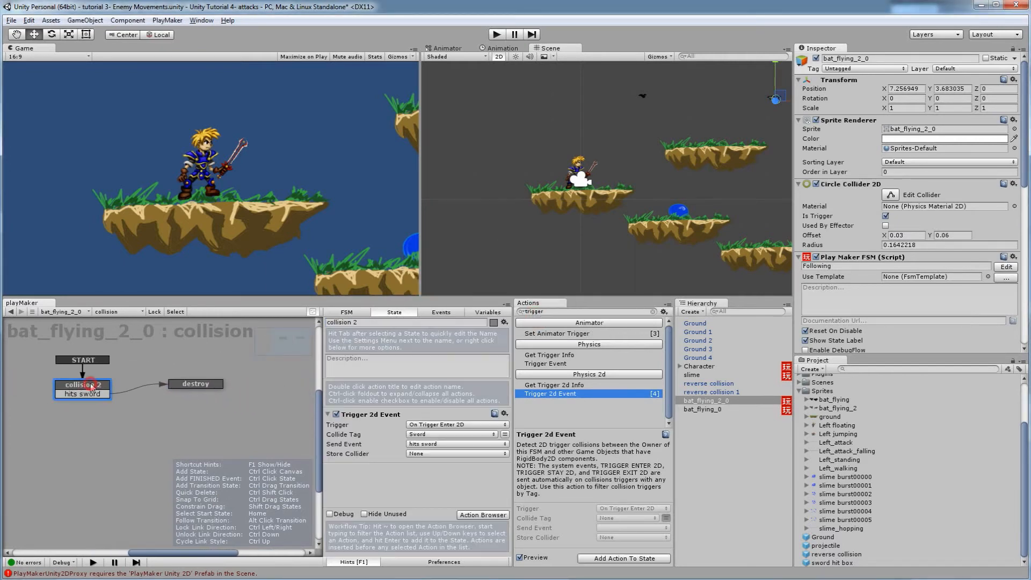
{"action": "left_click", "coordinate": [384, 322]}
{"action": "key", "text": "BackSpace"}
{"action": "key", "text": "BackSpace"}
{"action": "left_click", "coordinate": [195, 393]}
Add a new FSM to the slime alongside its movement FSM.
{"action": "middle_click_drag", "start_coordinate": [690, 252], "coordinate": [653, 257]}
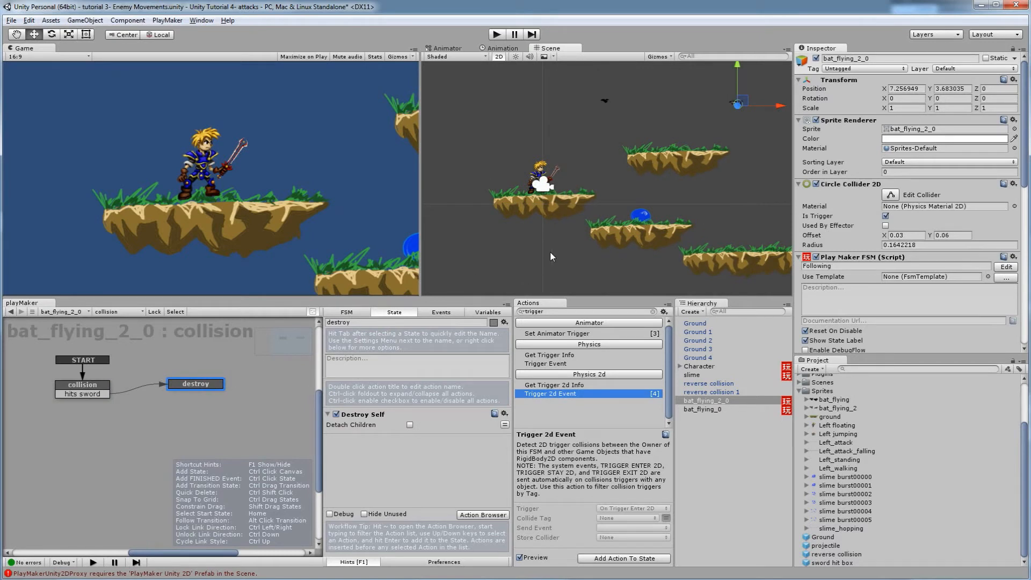
{"action": "left_click", "coordinate": [643, 217]}
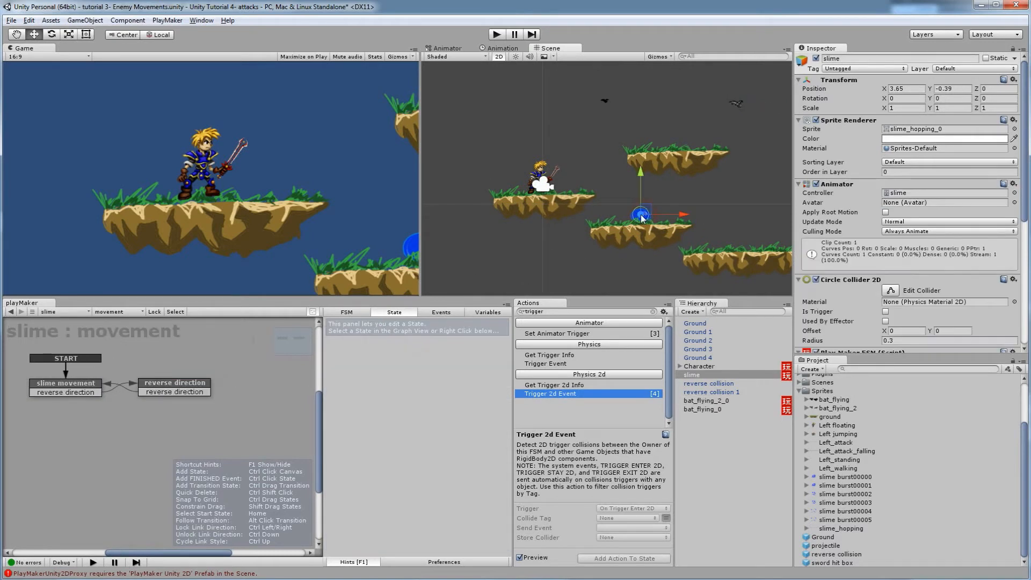
{"action": "left_click", "coordinate": [127, 311]}
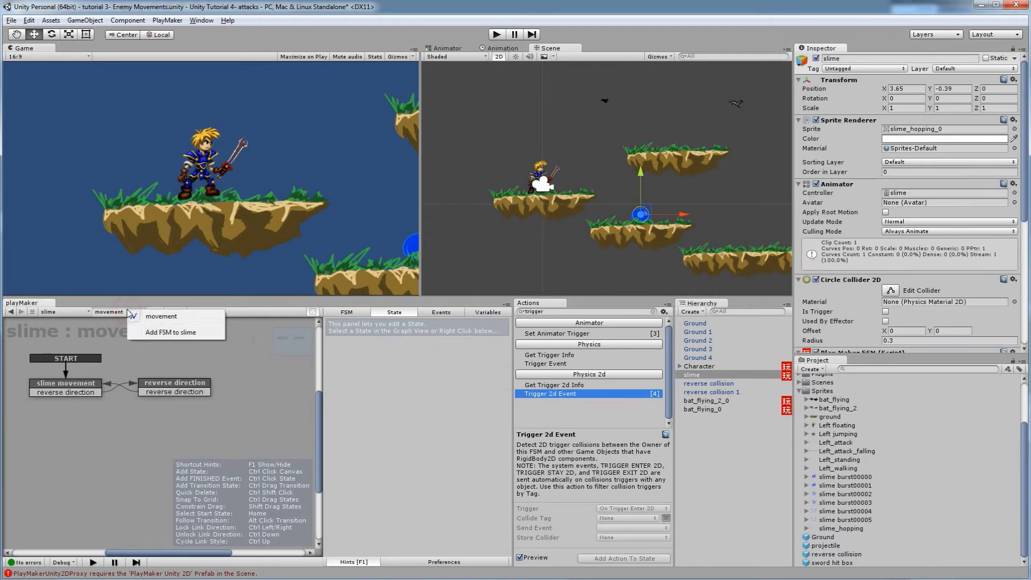
{"action": "left_click", "coordinate": [178, 335]}
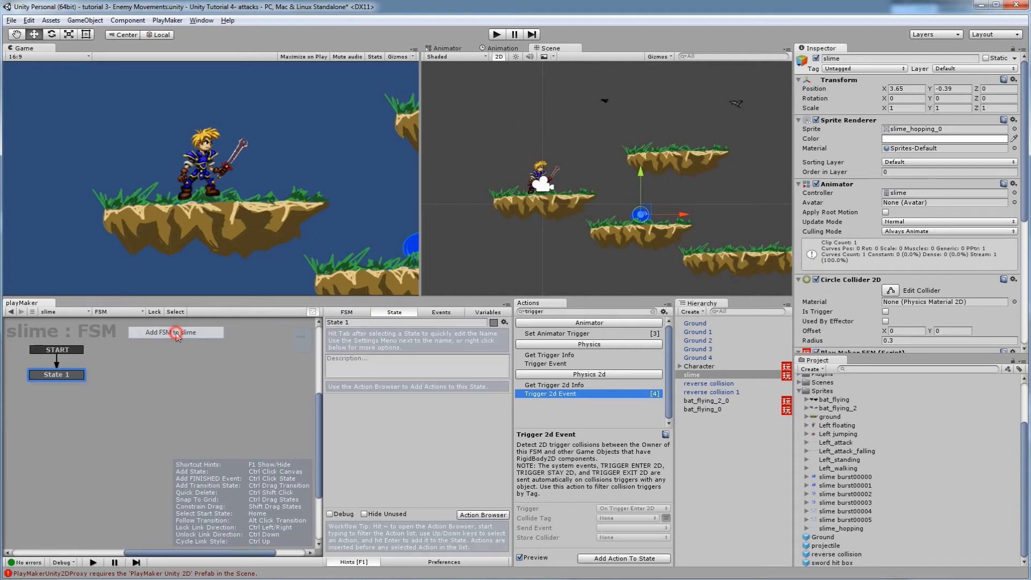
Paste the copied collision and destroy states into the slime's new FSM, replacing the start state, and delete State 1.
{"action": "right_click", "coordinate": [99, 398]}
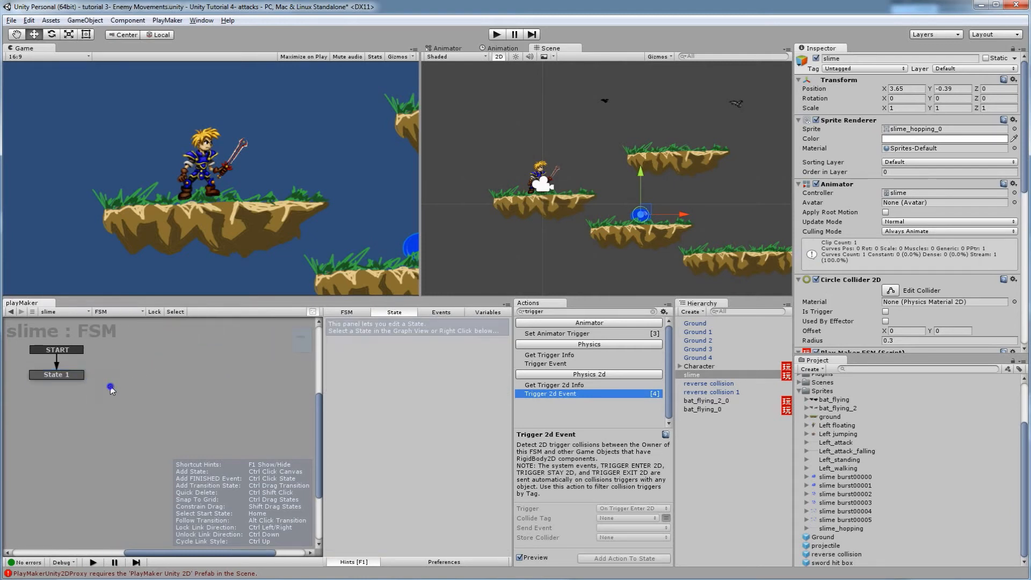
{"action": "left_click", "coordinate": [137, 405]}
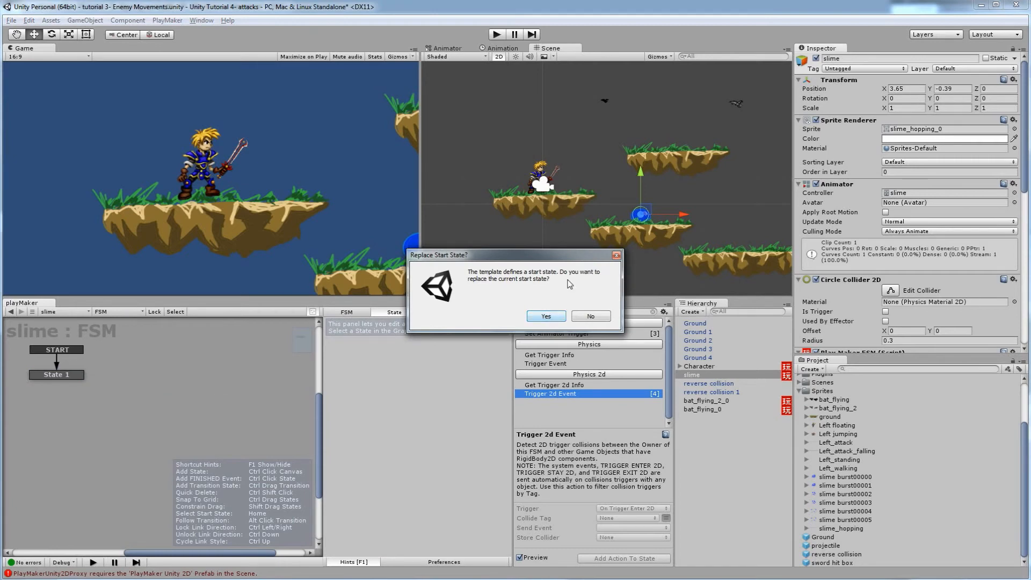
{"action": "left_click", "coordinate": [544, 316]}
{"action": "left_click", "coordinate": [57, 375]}
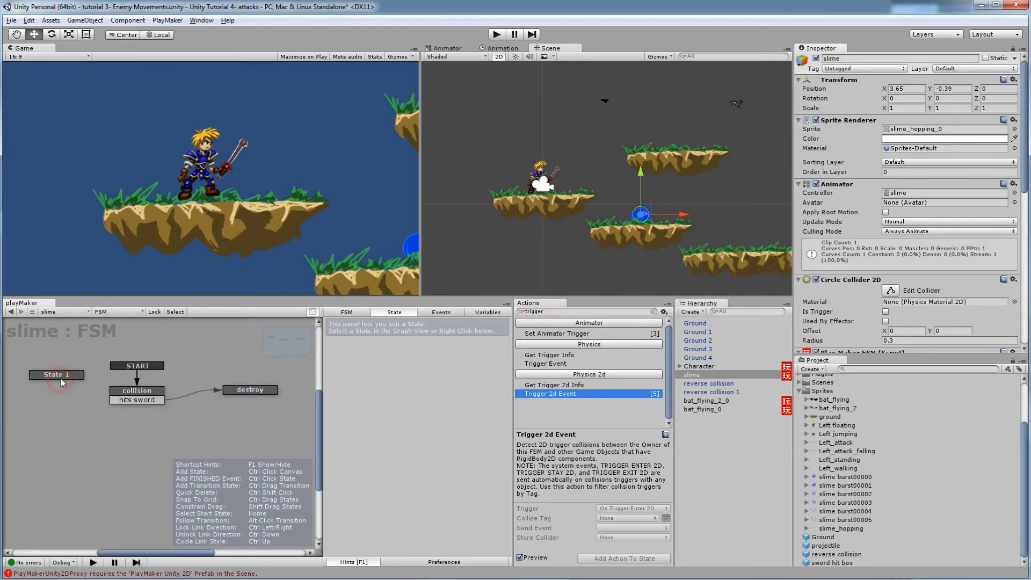
{"action": "key", "text": "Delete"}
{"action": "left_click", "coordinate": [106, 390]}
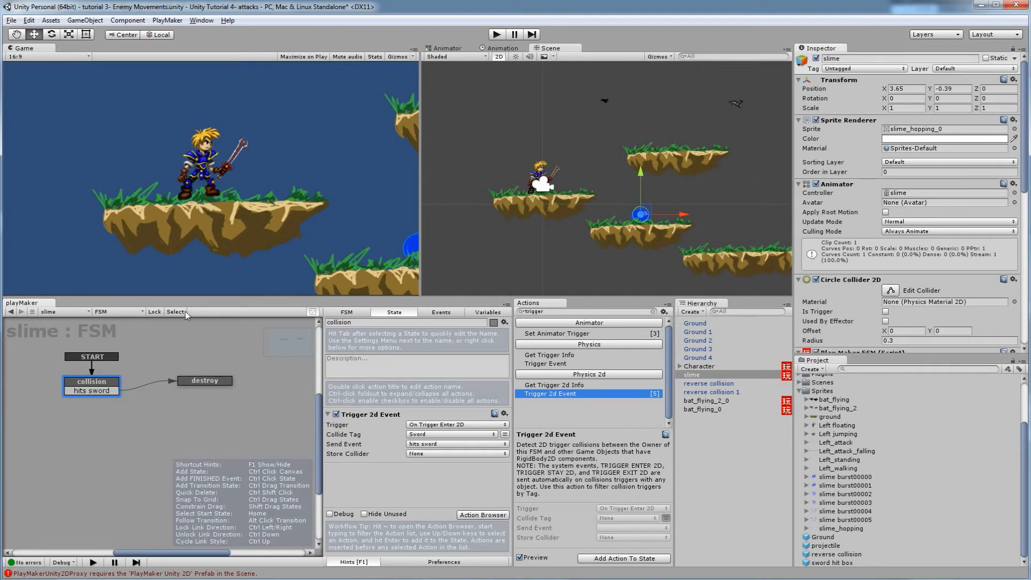
Name the slime's new FSM collision.
{"action": "left_click", "coordinate": [338, 313]}
{"action": "left_click_drag", "start_coordinate": [342, 323], "coordinate": [311, 323]}
{"action": "type", "text": "collision"}
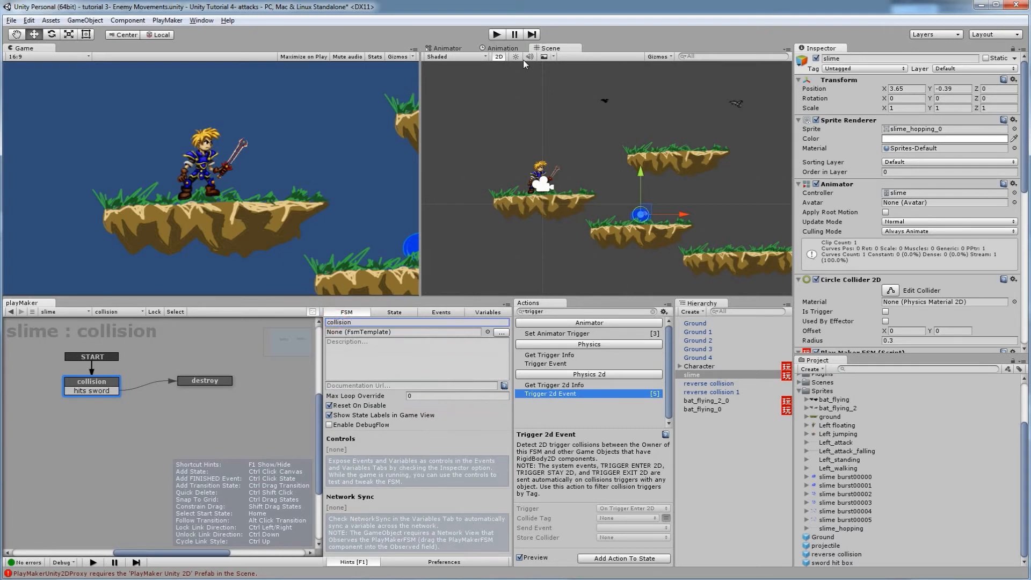
Play-test the scene by attacking both bats and the slime with the character, and stop the game.
{"action": "left_click", "coordinate": [504, 34]}
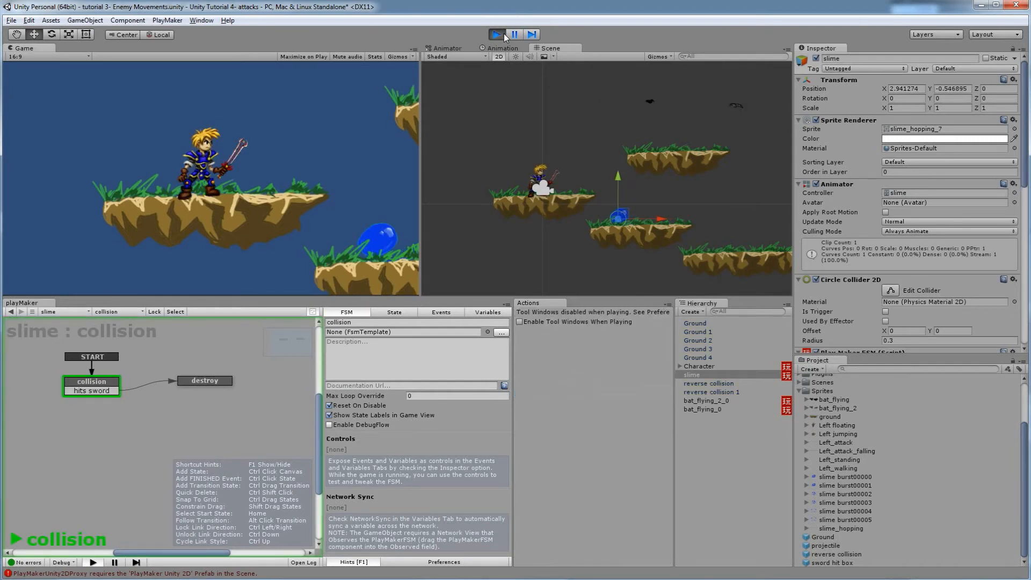
{"action": "key", "text": "Right"}
{"action": "key", "text": "space"}
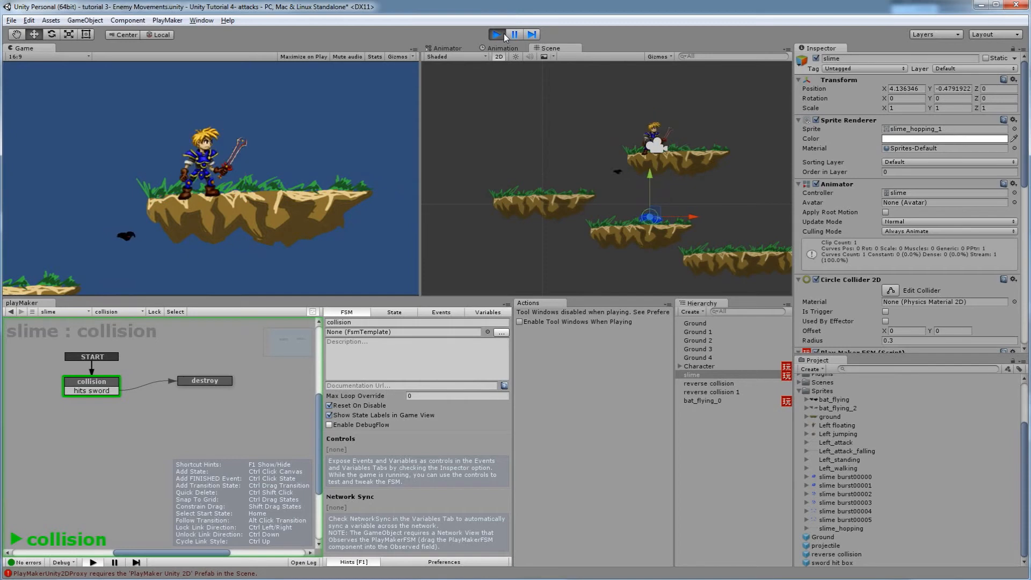
{"action": "key", "text": "Left"}
{"action": "key", "text": "Right"}
{"action": "key", "text": "Right"}
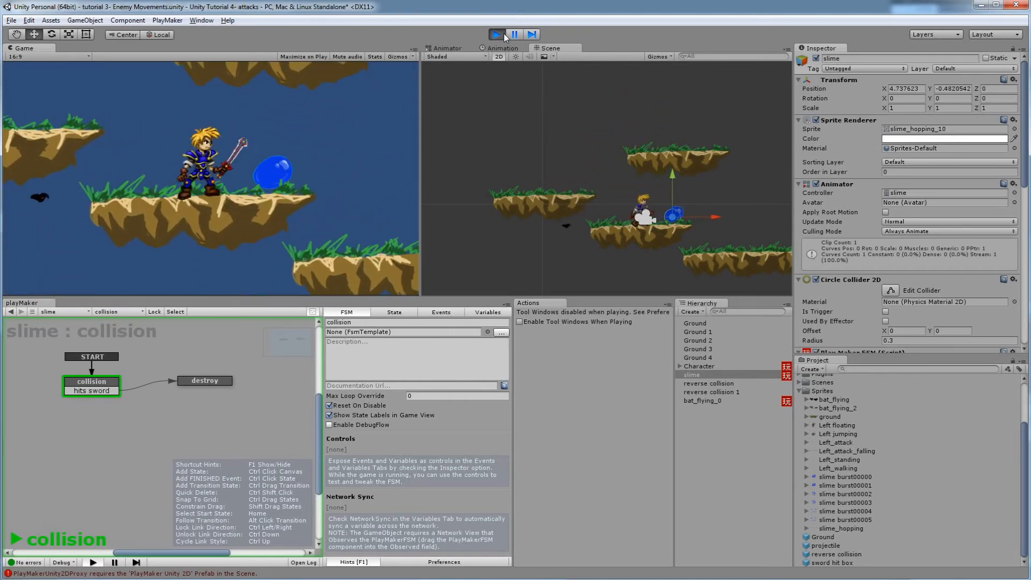
{"action": "key", "text": "space"}
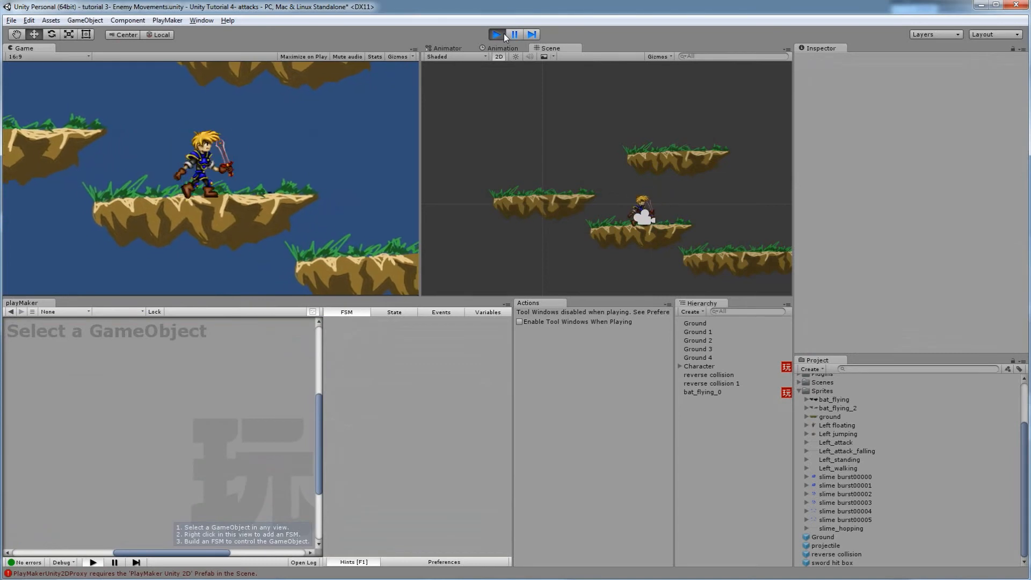
{"action": "key", "text": "Right"}
{"action": "key", "text": "space"}
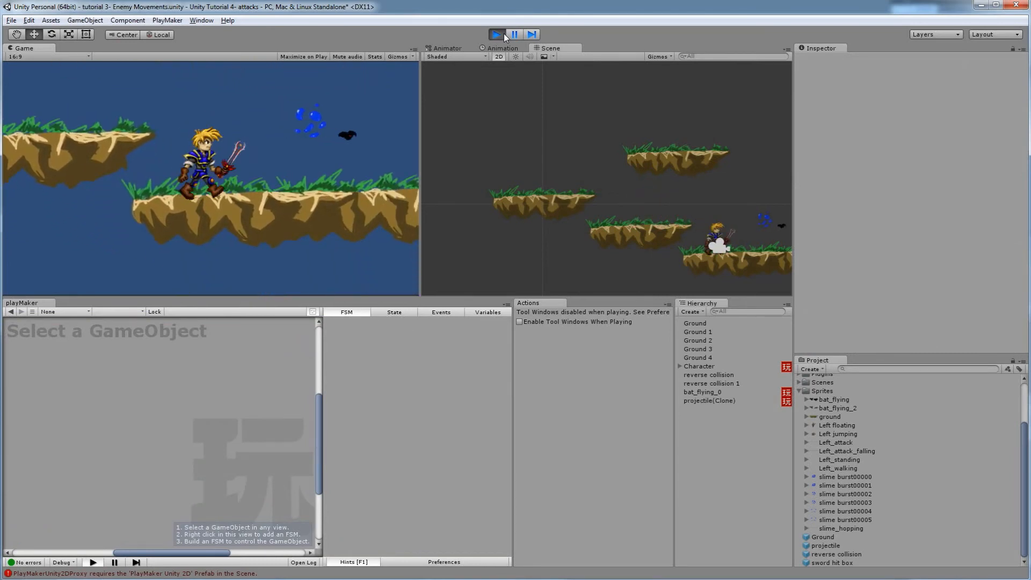
{"action": "key", "text": "Right"}
{"action": "key", "text": "Left"}
{"action": "key", "text": "space"}
{"action": "key", "text": "Left"}
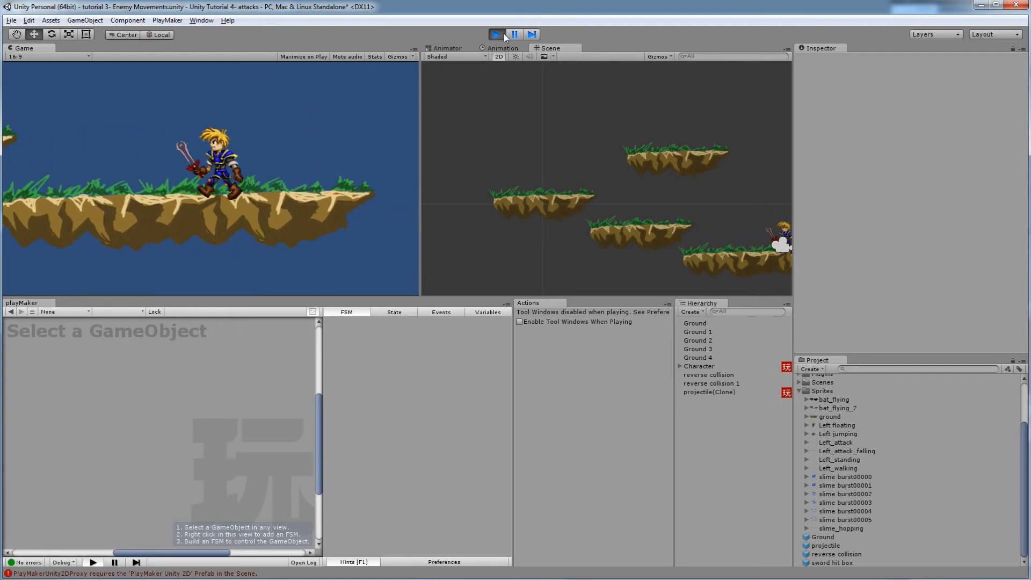
{"action": "left_click", "coordinate": [504, 33]}
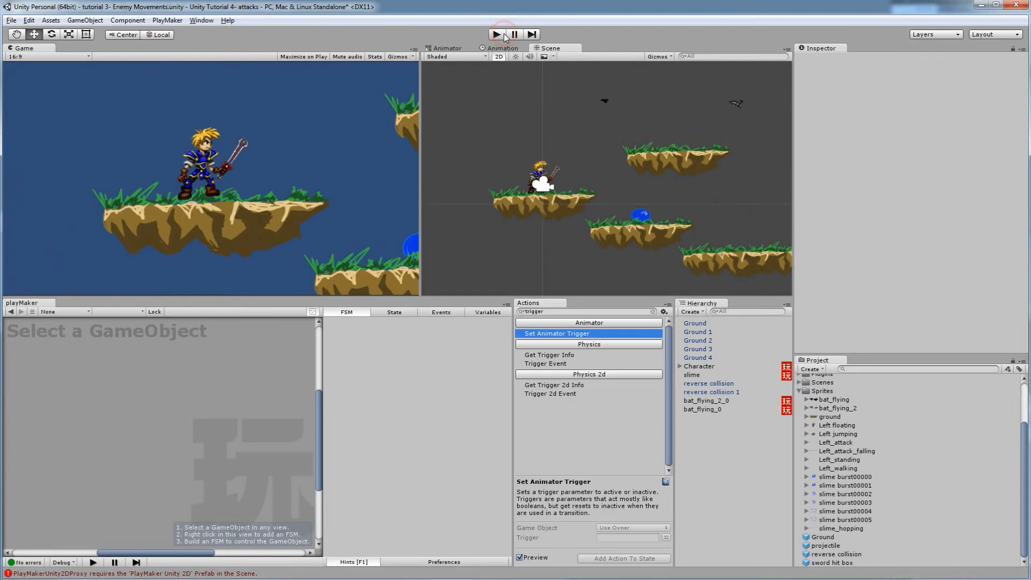
Run the game again and test jumping projectile and sword attacks against the bats and the slime.
{"action": "left_click", "coordinate": [504, 34]}
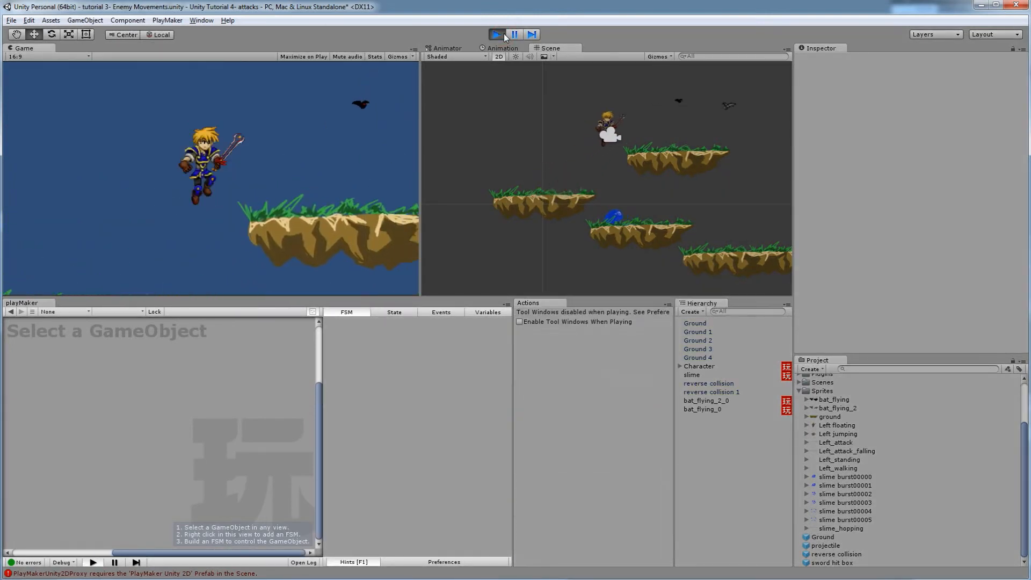
{"action": "key", "text": "Right"}
{"action": "key", "text": "space"}
{"action": "key", "text": "Left"}
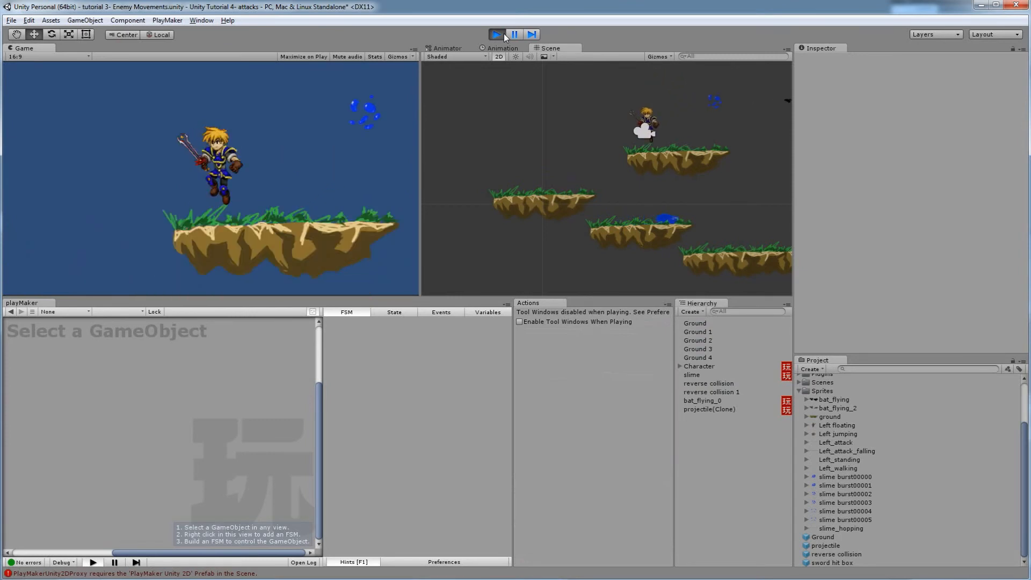
{"action": "key", "text": "Right"}
{"action": "key", "text": "ctrl"}
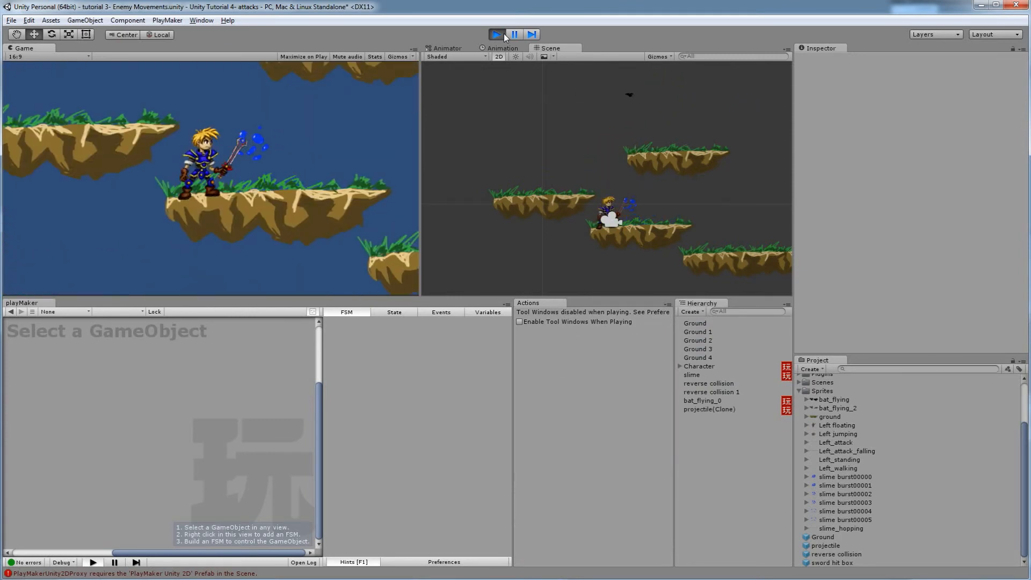
{"action": "key", "text": "space"}
{"action": "key", "text": "Left"}
{"action": "key", "text": "Right"}
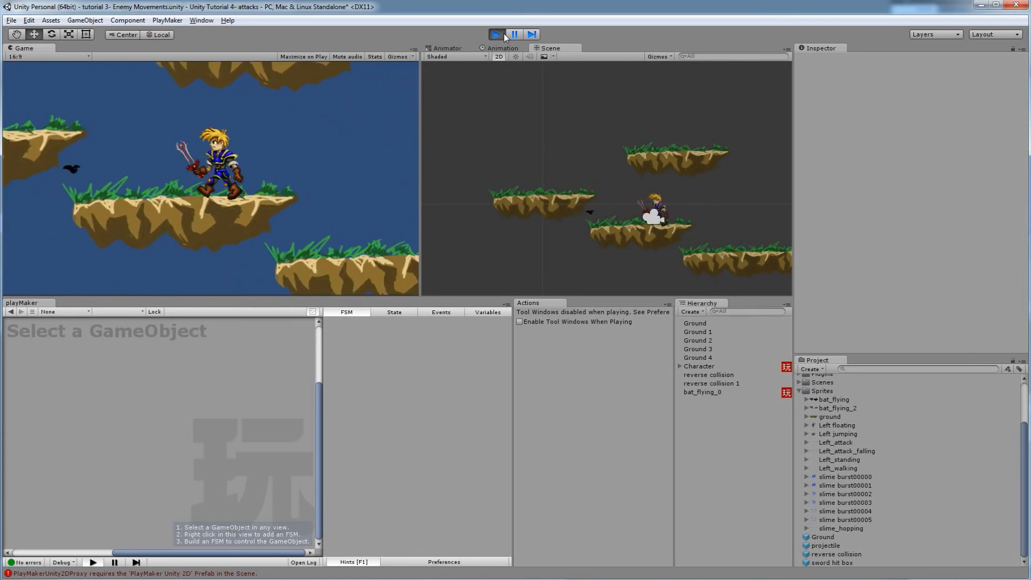
{"action": "key", "text": "ctrl"}
{"action": "key", "text": "Right"}
{"action": "key", "text": "Left"}
{"action": "key", "text": "Right"}
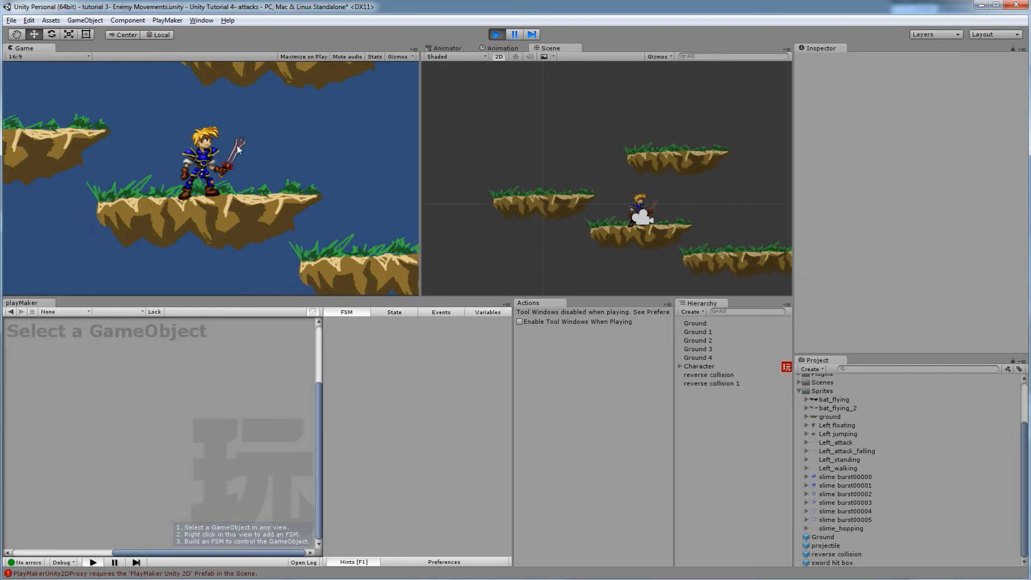
{"action": "key", "text": "Left"}
{"action": "key", "text": "space"}
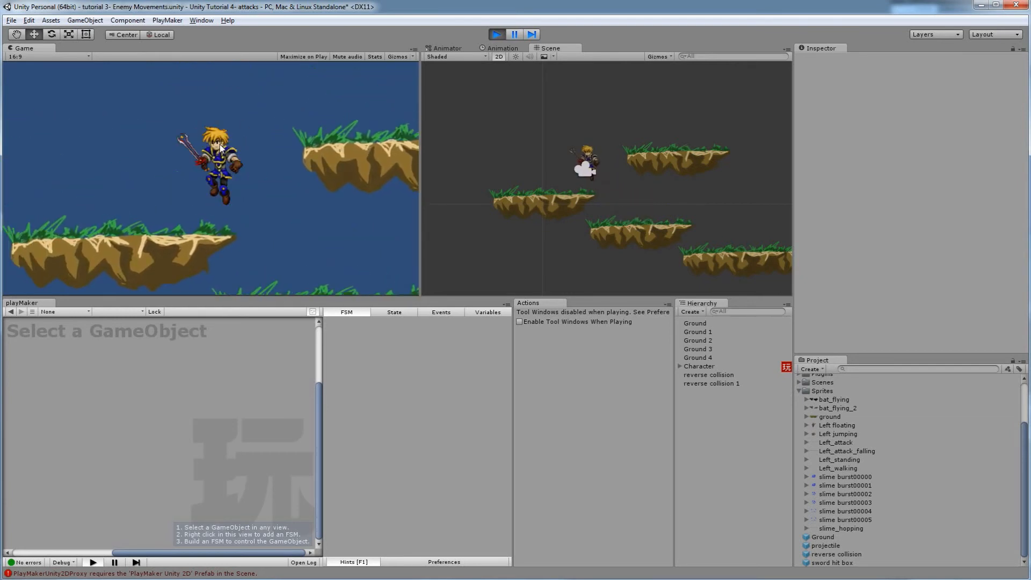
Move the character right in the running game and stop the play-test.
{"action": "key", "text": "Right"}
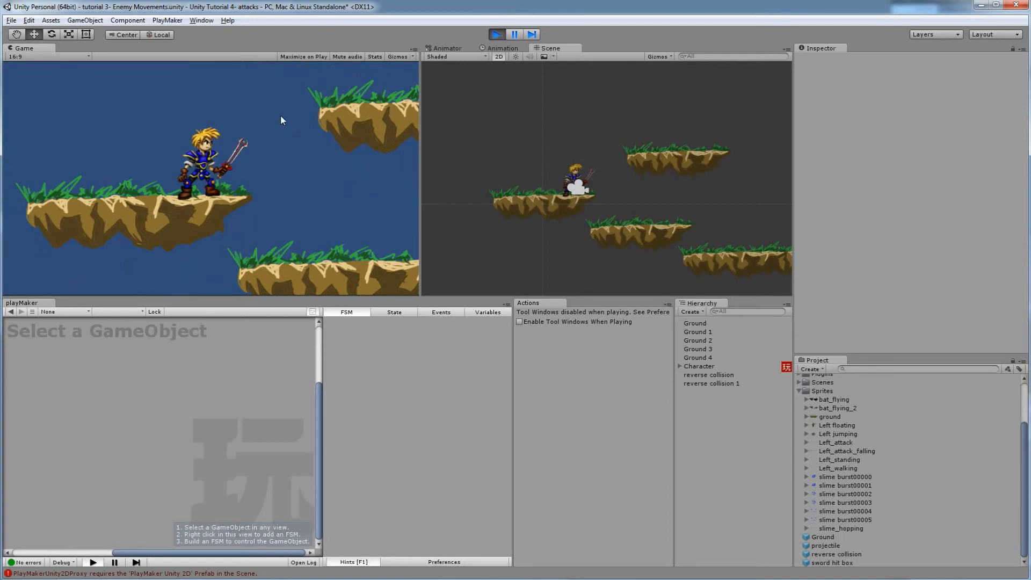
{"action": "left_click", "coordinate": [496, 35]}
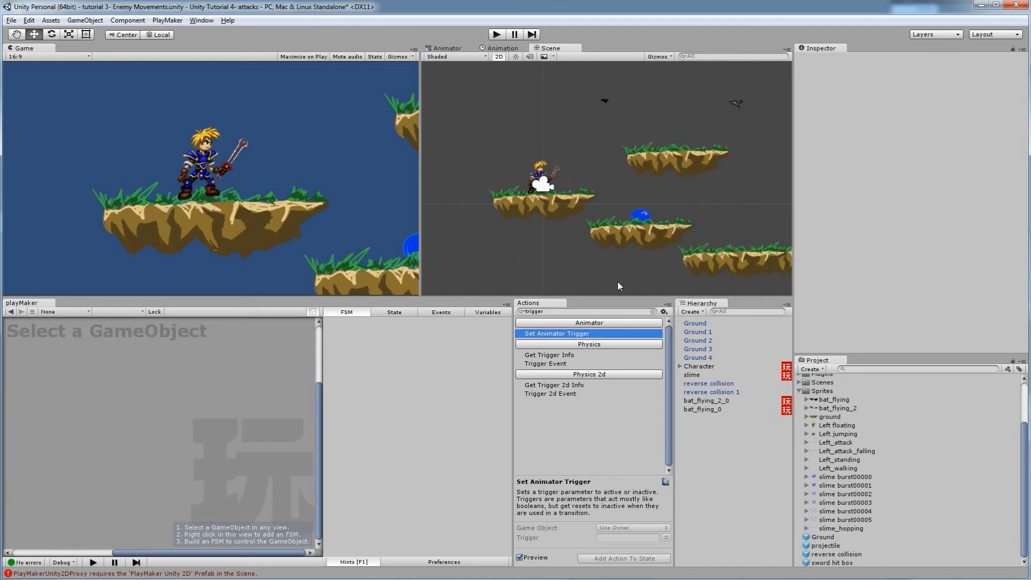
Select the slime, check its existing collision FSM, and add another new FSM to it.
{"action": "left_click", "coordinate": [640, 215]}
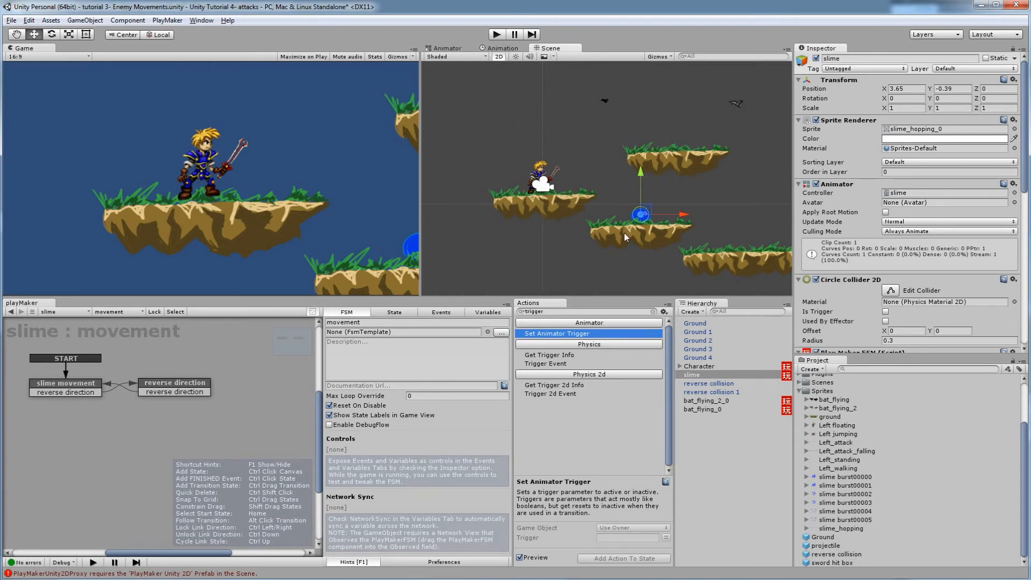
{"action": "left_click", "coordinate": [118, 311]}
{"action": "left_click", "coordinate": [110, 322]}
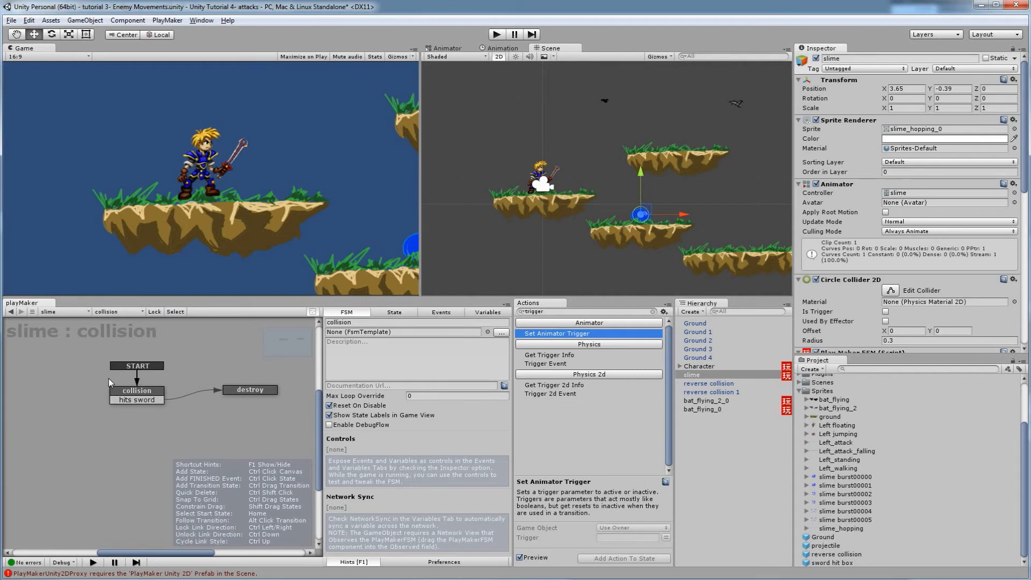
{"action": "left_click", "coordinate": [139, 312]}
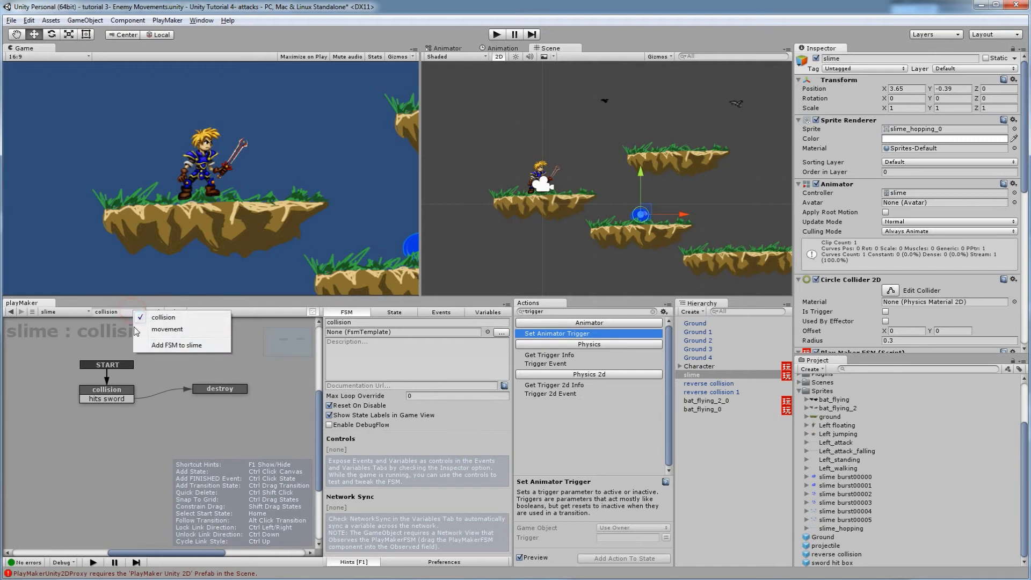
{"action": "left_click", "coordinate": [172, 349]}
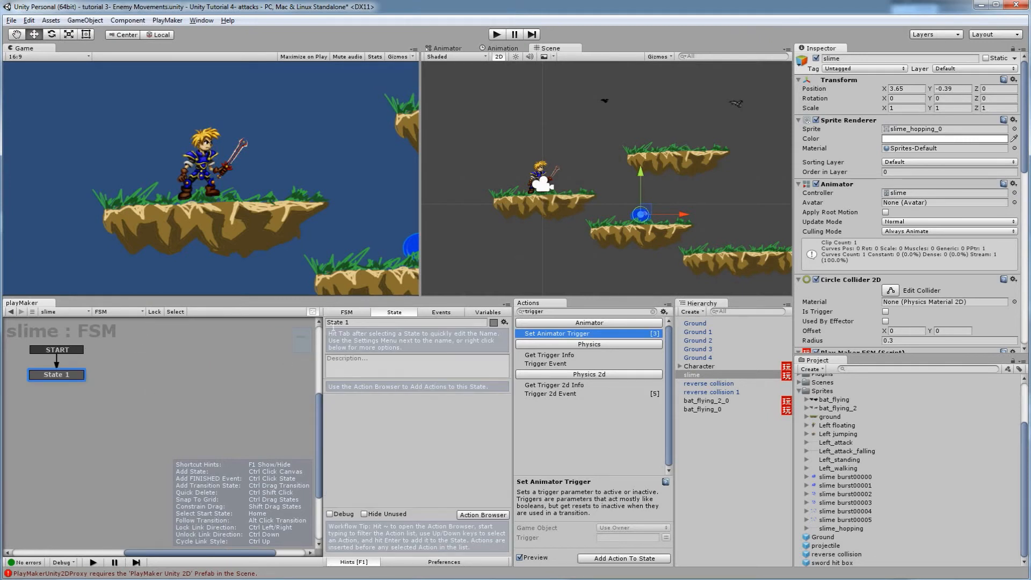
Name both the slime's new FSM and its start state jumped on.
{"action": "left_click", "coordinate": [358, 325]}
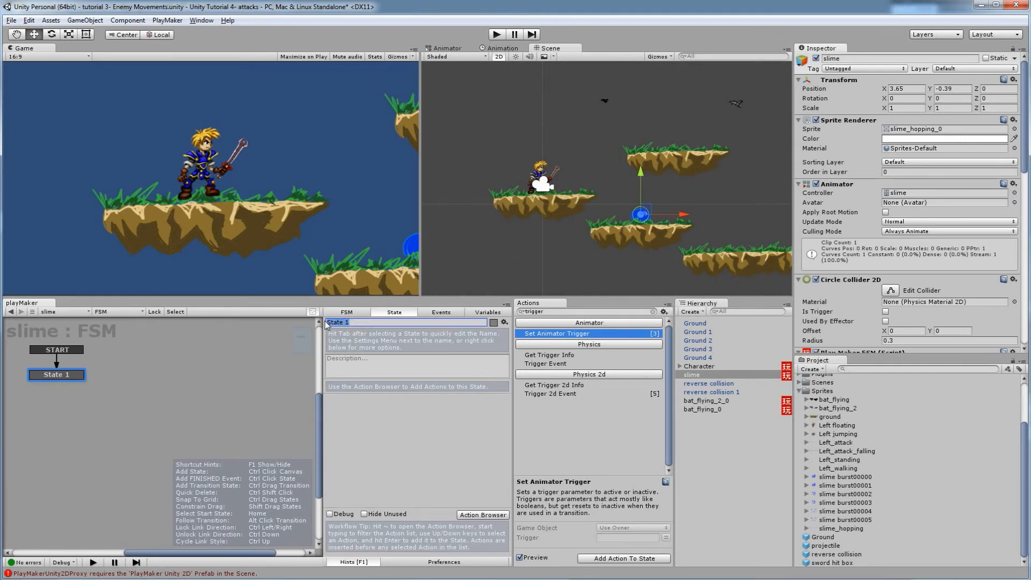
{"action": "type", "text": "jumped on"}
{"action": "left_click", "coordinate": [347, 312]}
{"action": "left_click", "coordinate": [355, 322]}
{"action": "type", "text": "jumped on"}
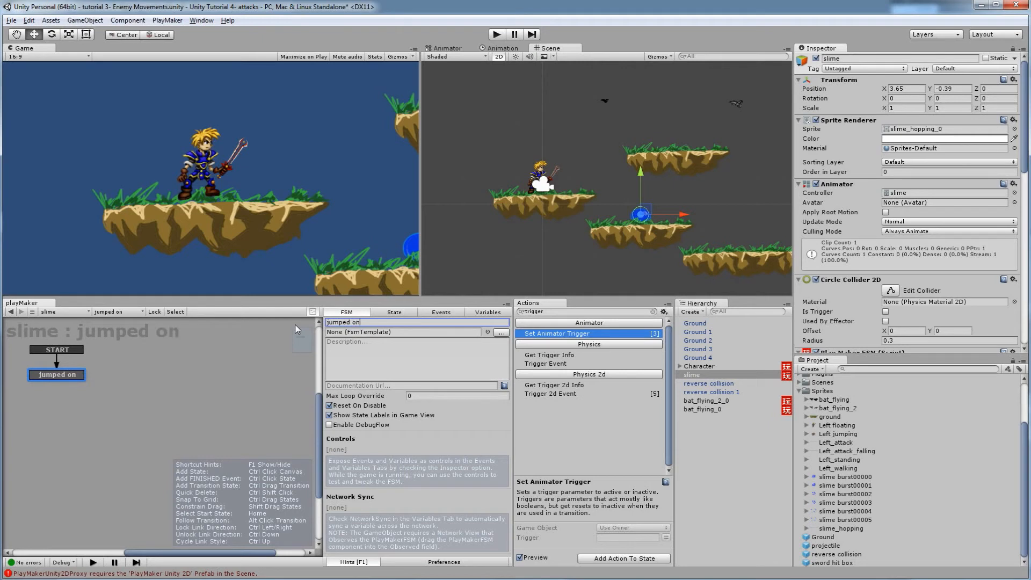
Rename the slime's new FSM to collision with player.
{"action": "key", "text": "BackSpace"}
{"action": "key", "text": "BackSpace"}
{"action": "key", "text": "BackSpace"}
{"action": "key", "text": "BackSpace"}
{"action": "key", "text": "BackSpace"}
{"action": "key", "text": "BackSpace"}
{"action": "key", "text": "BackSpace"}
{"action": "key", "text": "BackSpace"}
{"action": "key", "text": "BackSpace"}
{"action": "type", "text": "collision with player"}
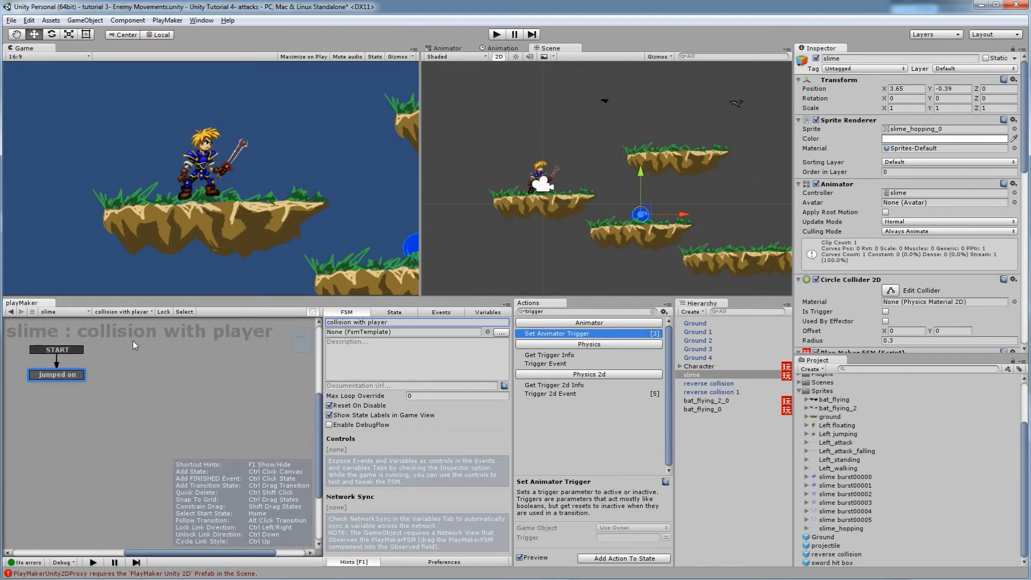
Switch to the slime's collision FSM and rename it collision with sword.
{"action": "left_click", "coordinate": [124, 312]}
{"action": "left_click", "coordinate": [157, 325]}
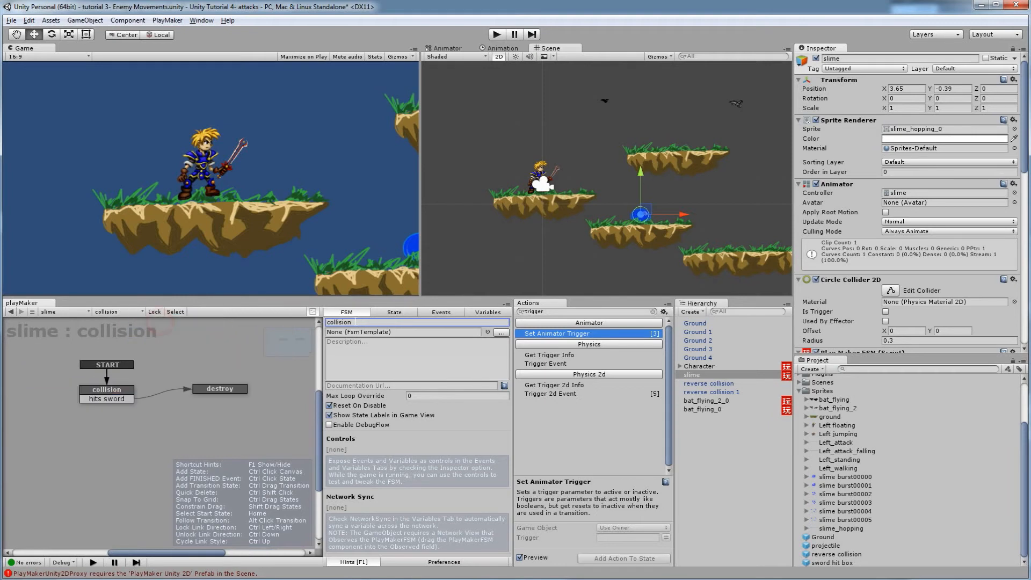
{"action": "left_click", "coordinate": [353, 322]}
{"action": "type", "text": "with sword"}
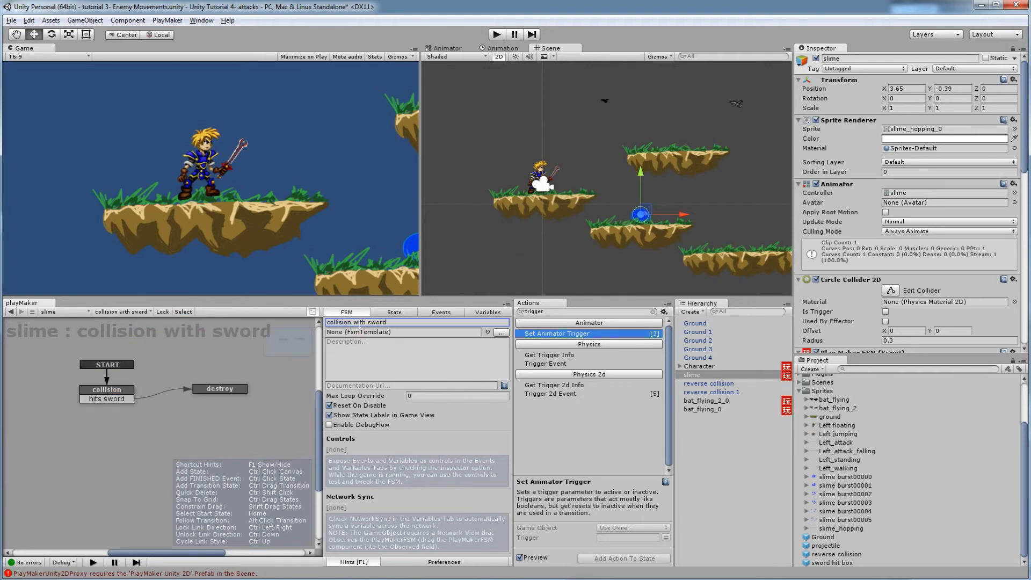
Return to the slime's collision with player FSM and rename its start state collision.
{"action": "left_click", "coordinate": [122, 312]}
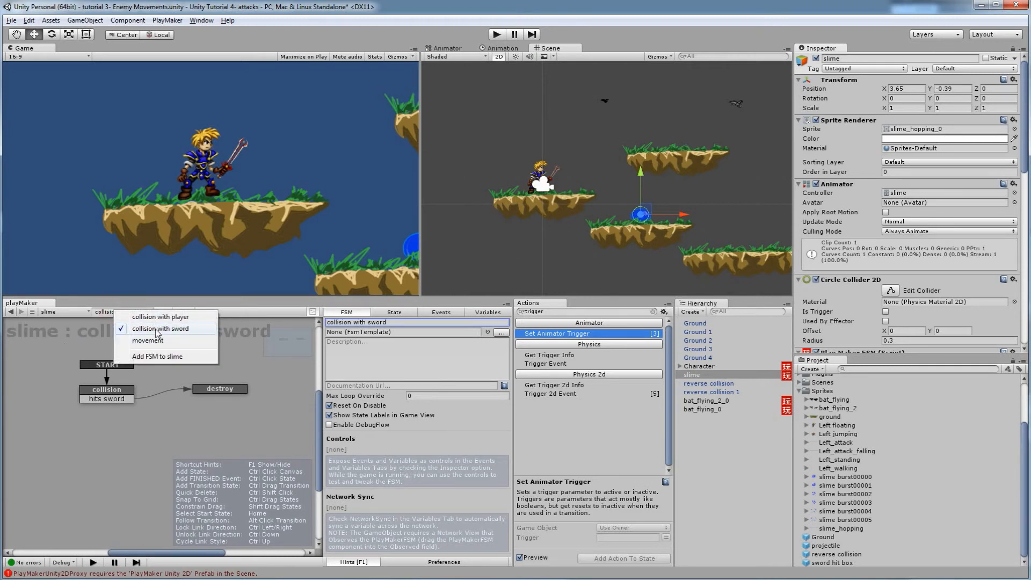
{"action": "left_click", "coordinate": [161, 317]}
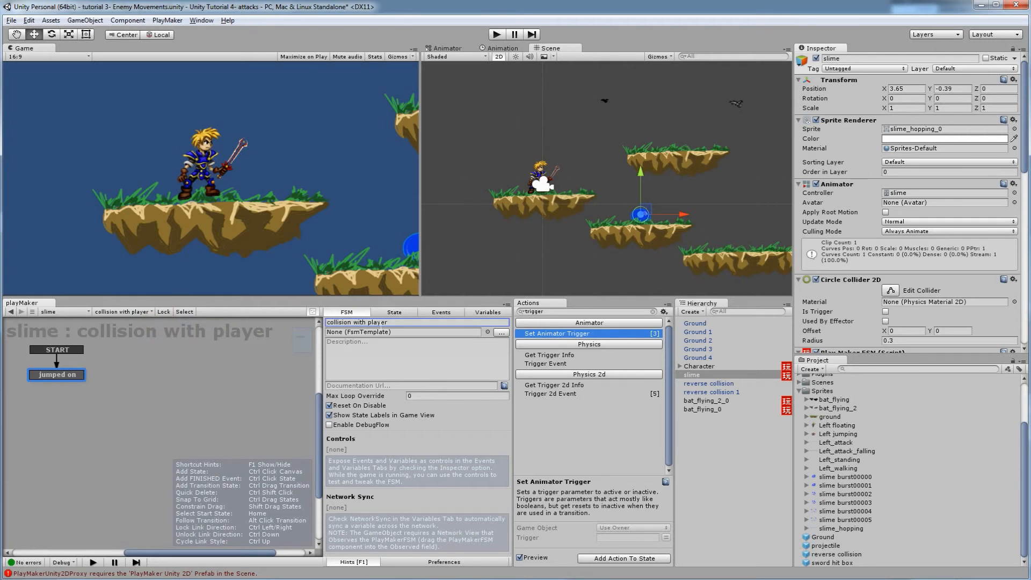
{"action": "left_click", "coordinate": [84, 368]}
{"action": "left_click", "coordinate": [362, 323]}
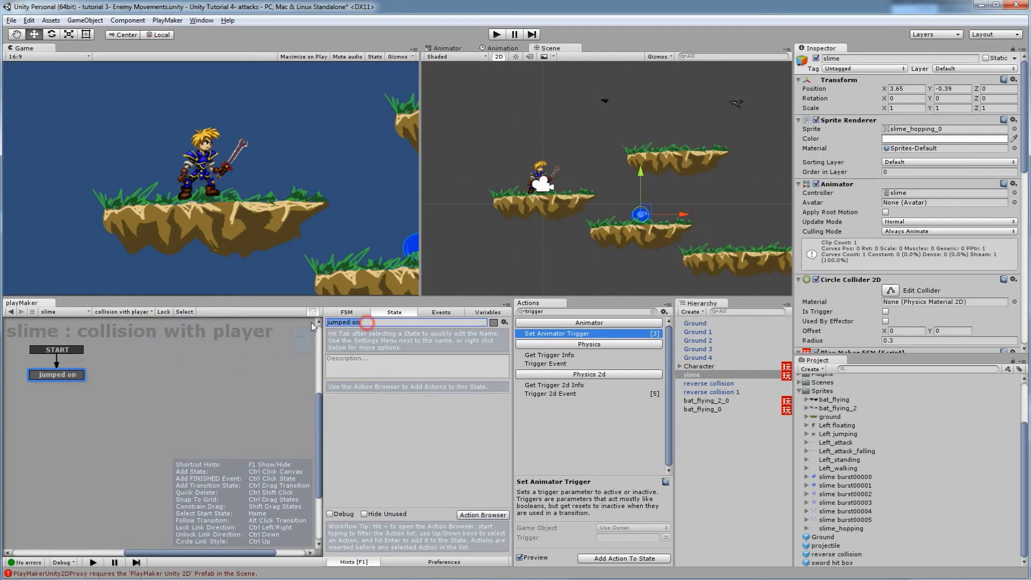
{"action": "type", "text": "cp"}
{"action": "type", "text": "llision"}
{"action": "key", "text": "Return"}
Create a hits player event and add it as a transition on the collision state.
{"action": "left_click", "coordinate": [441, 312]}
{"action": "left_click", "coordinate": [385, 494]}
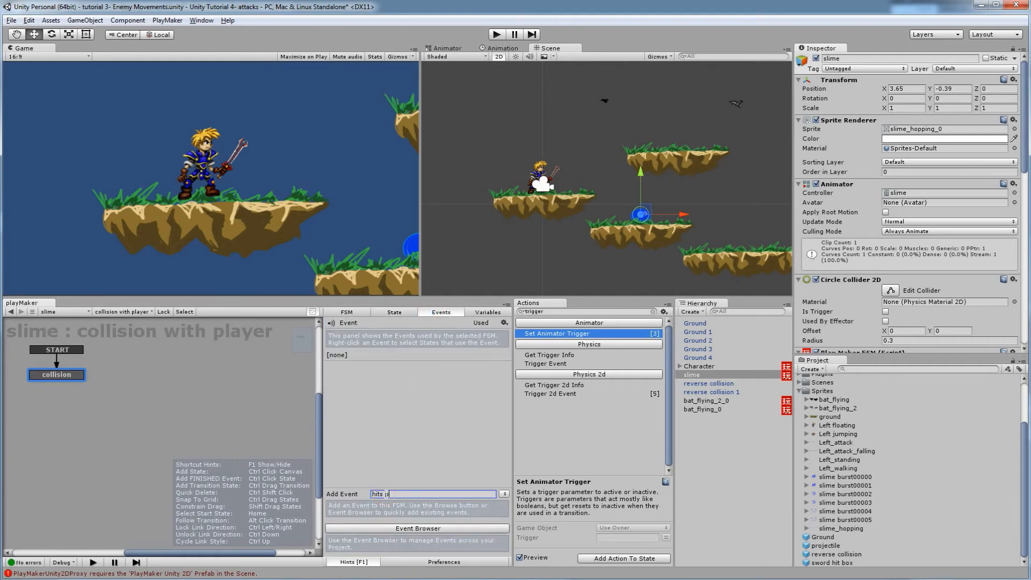
{"action": "key", "text": "Return"}
{"action": "right_click", "coordinate": [50, 377]}
{"action": "mouse_move", "coordinate": [91, 383]}
{"action": "left_click", "coordinate": [178, 391]}
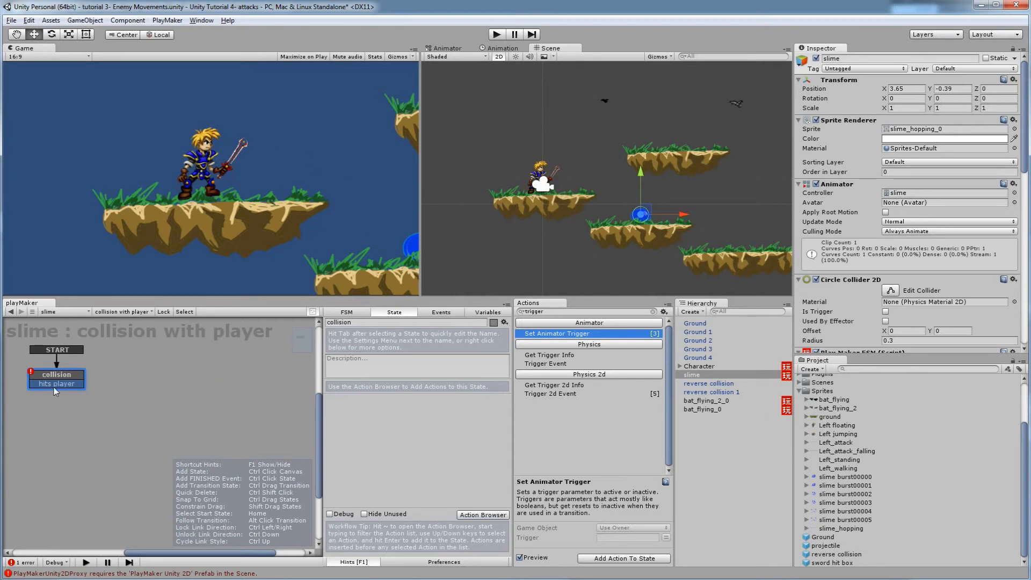
Search the action library for trigger actions.
{"action": "left_click", "coordinate": [416, 450]}
{"action": "left_click", "coordinate": [572, 311]}
{"action": "key", "text": "BackSpace"}
{"action": "key", "text": "BackSpace"}
{"action": "key", "text": "BackSpace"}
{"action": "key", "text": "BackSpace"}
{"action": "key", "text": "BackSpace"}
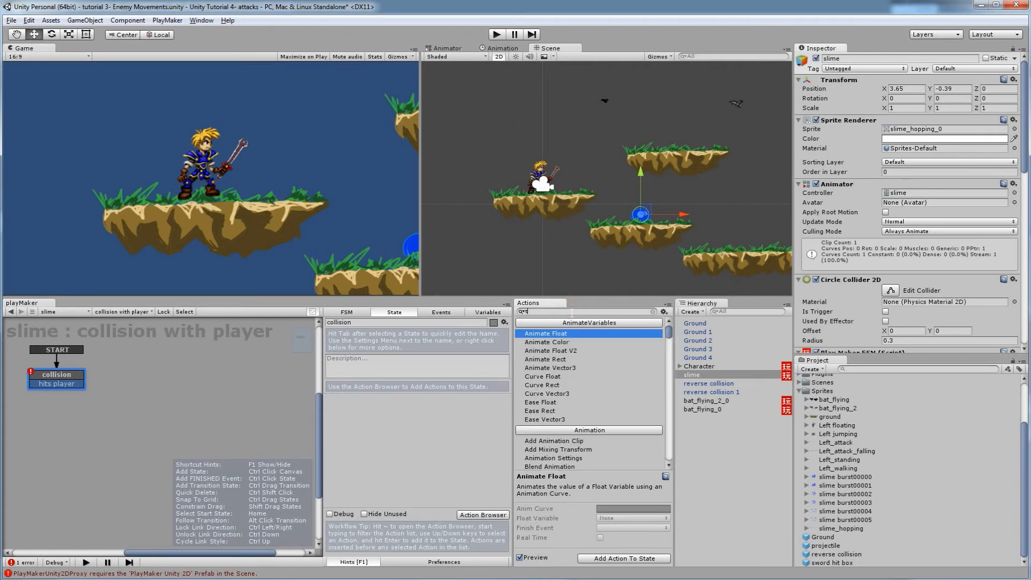
{"action": "type", "text": "rigger"}
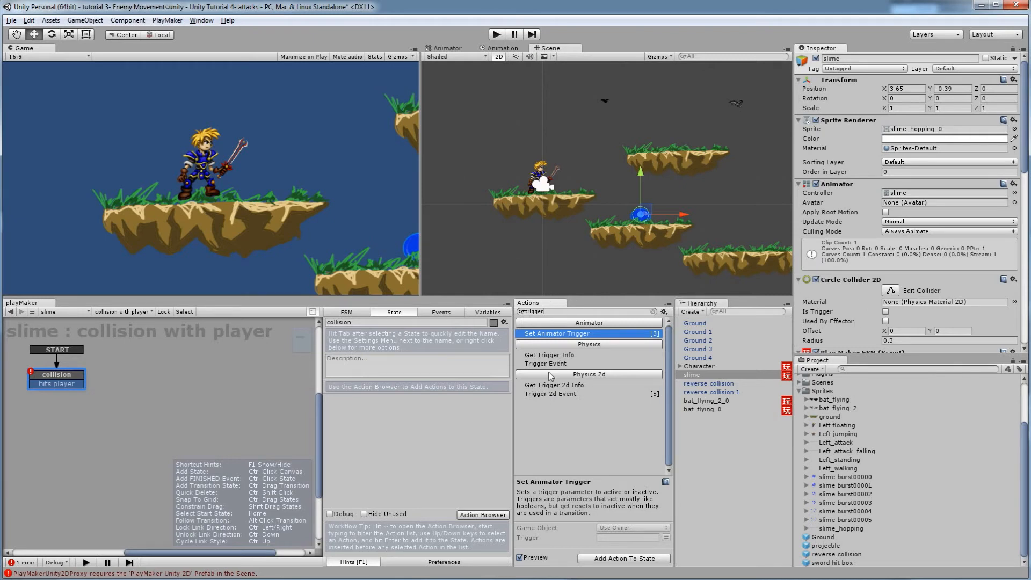
Search the actions for collision and add a Collision 2d Event to the collision state.
{"action": "left_click", "coordinate": [554, 312]}
{"action": "left_click_drag", "start_coordinate": [554, 313], "coordinate": [508, 311]}
{"action": "type", "text": "collision"}
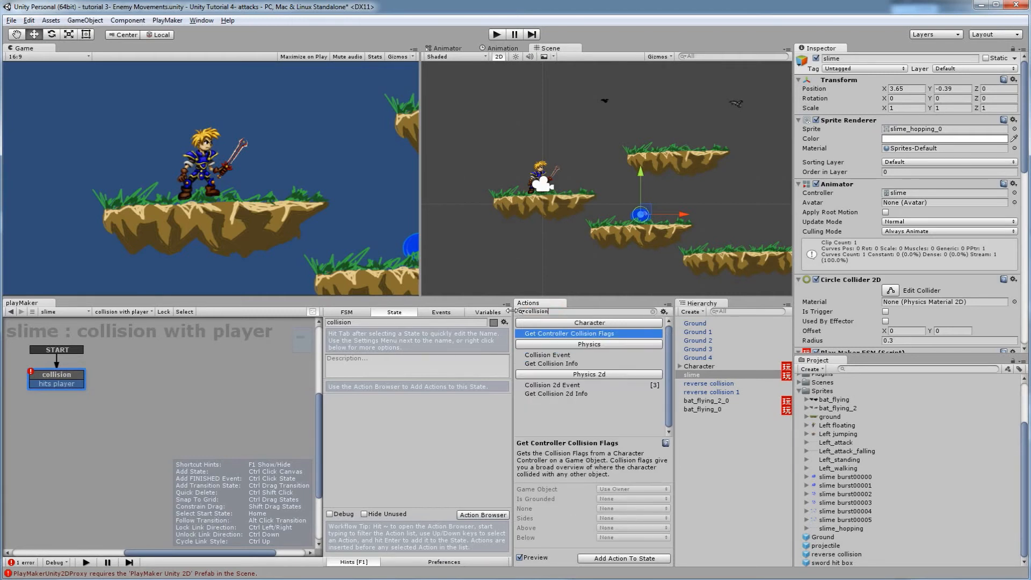
{"action": "left_click", "coordinate": [562, 386]}
{"action": "double_click", "coordinate": [562, 387]}
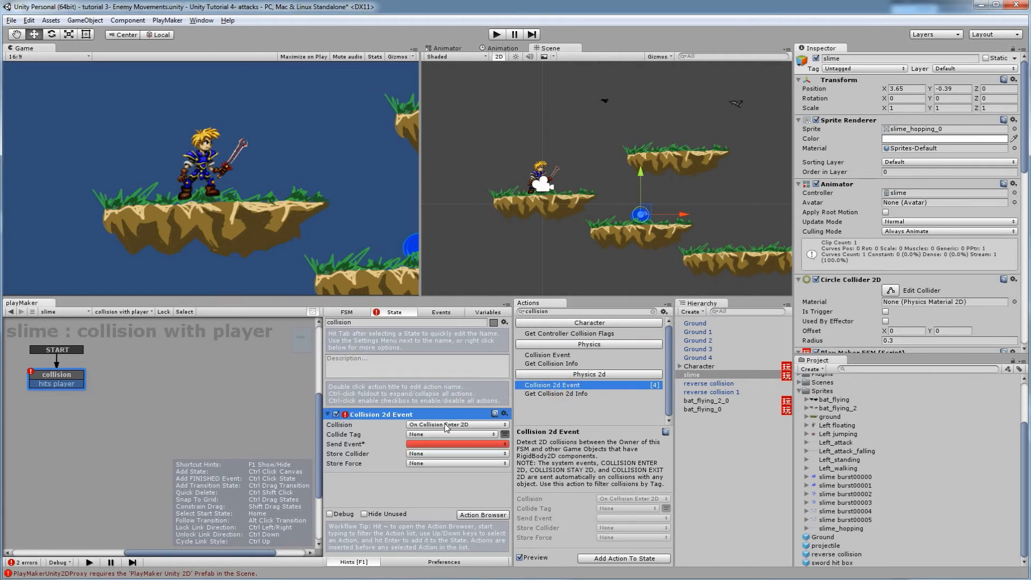
Set the Collision 2d Event's collide tag to Player and its send event to hits player.
{"action": "left_click", "coordinate": [429, 435]}
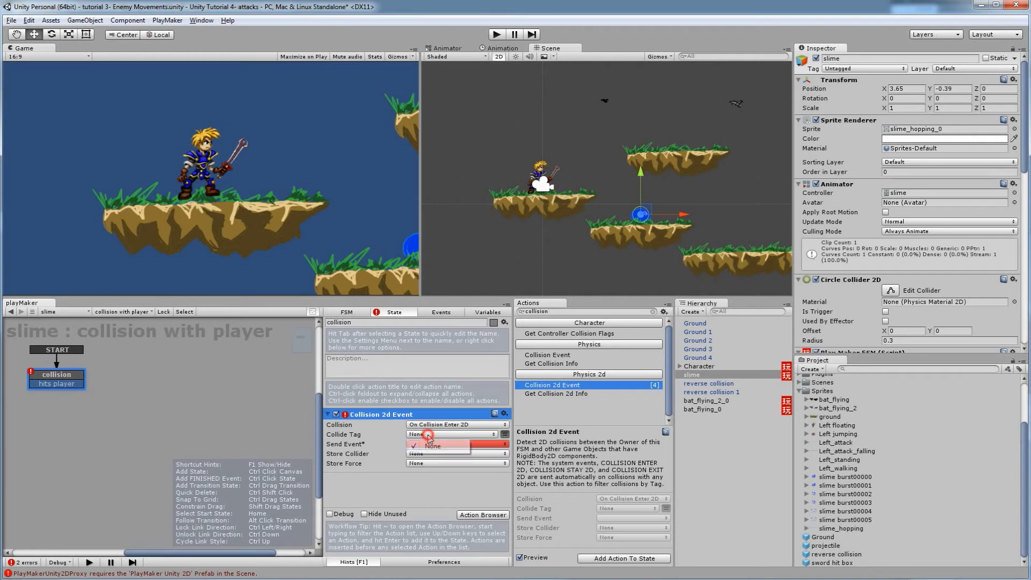
{"action": "left_click", "coordinate": [424, 441]}
{"action": "left_click", "coordinate": [505, 435]}
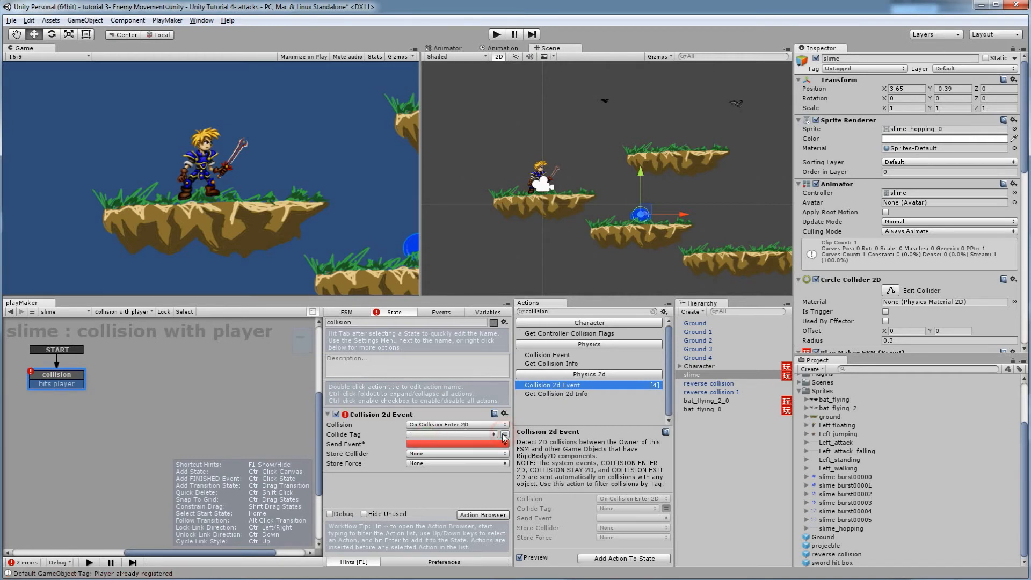
{"action": "left_click", "coordinate": [490, 435]}
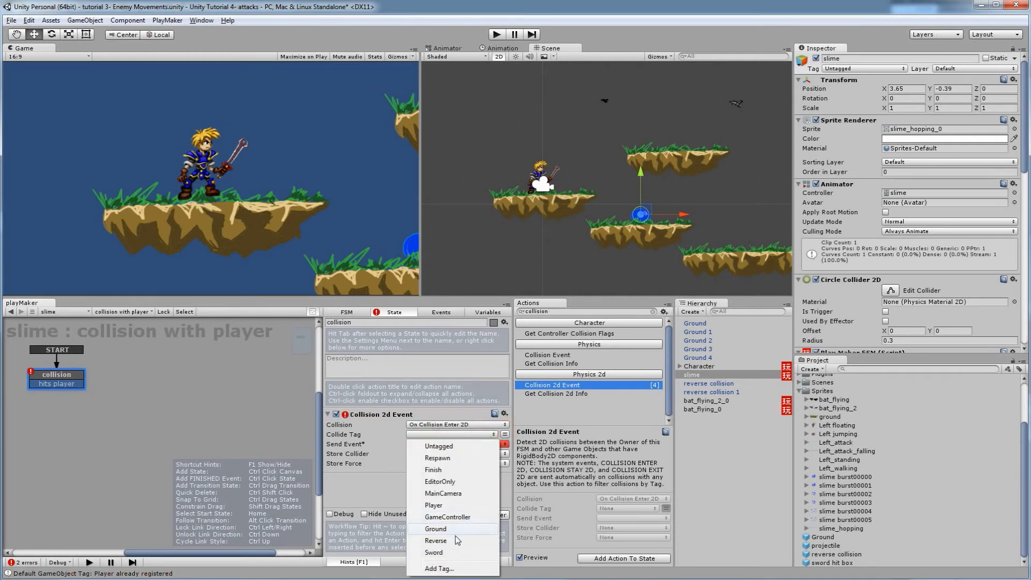
{"action": "left_click", "coordinate": [455, 506]}
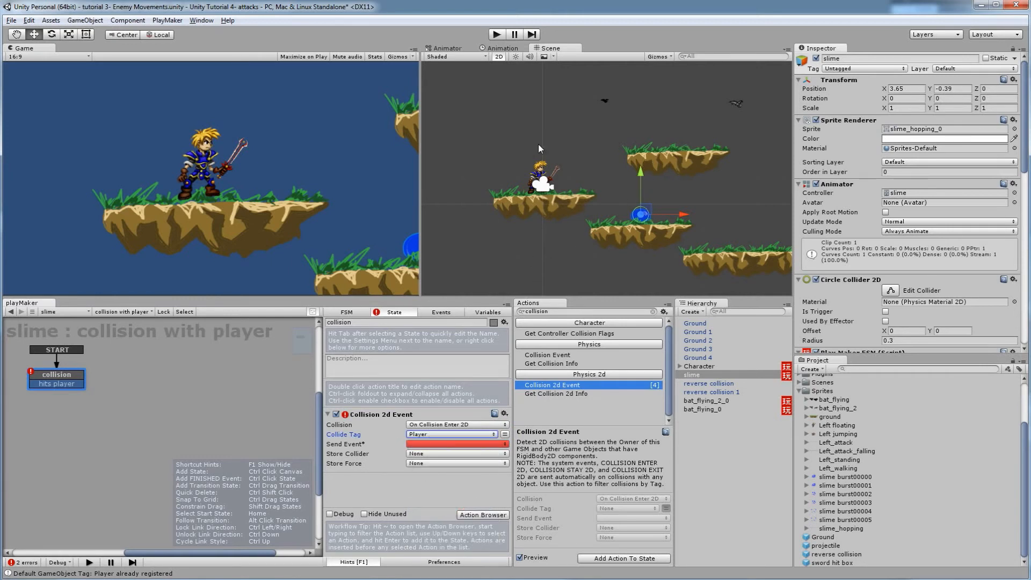
{"action": "left_click", "coordinate": [415, 446]}
{"action": "left_click", "coordinate": [424, 471]}
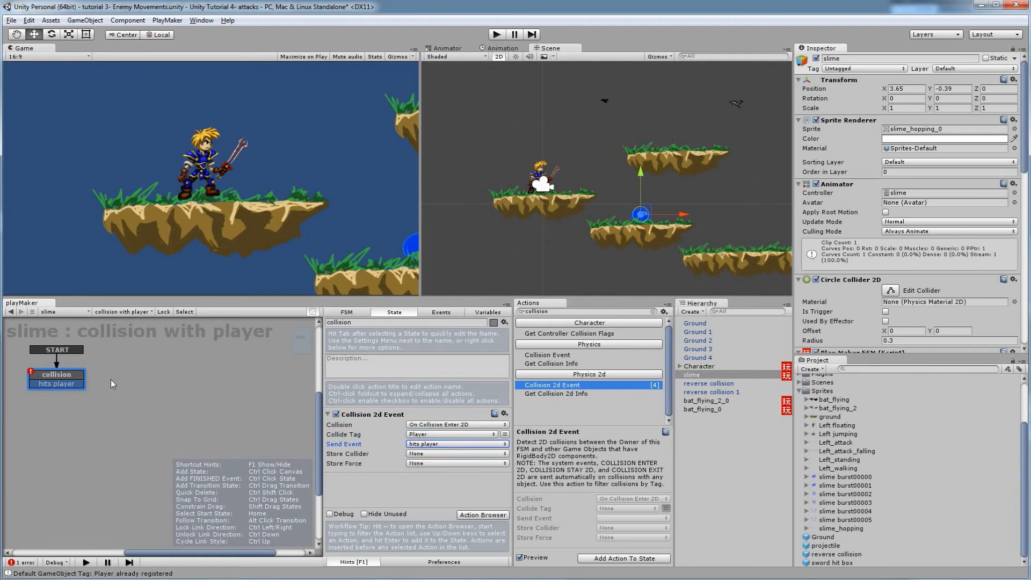
Add a state named test jump and link the collision state's hits player transition to it.
{"action": "right_click", "coordinate": [126, 371]}
{"action": "left_click", "coordinate": [149, 377]}
{"action": "left_click", "coordinate": [382, 323]}
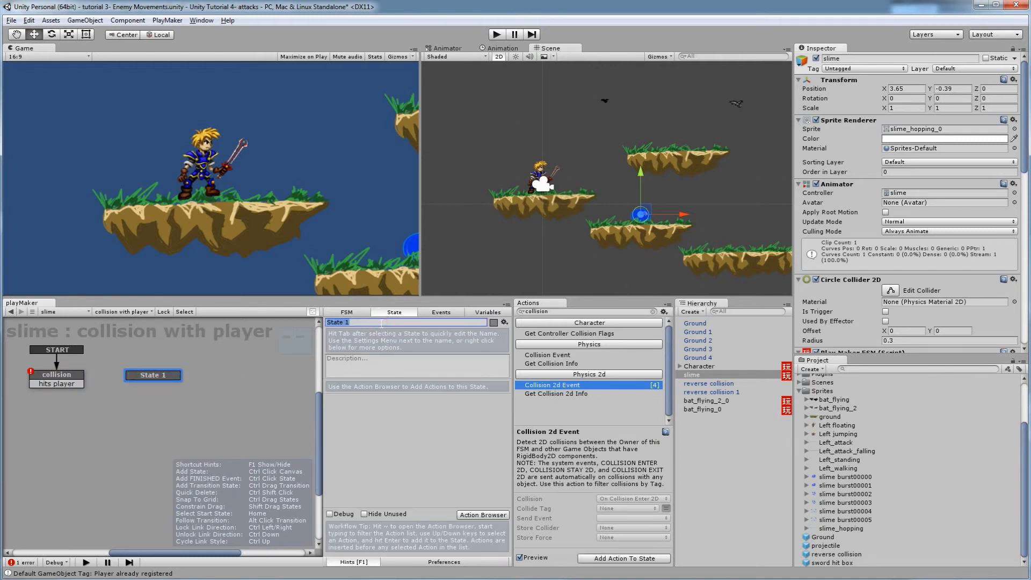
{"action": "type", "text": "test jump"}
{"action": "left_click_drag", "start_coordinate": [76, 389], "coordinate": [151, 376]}
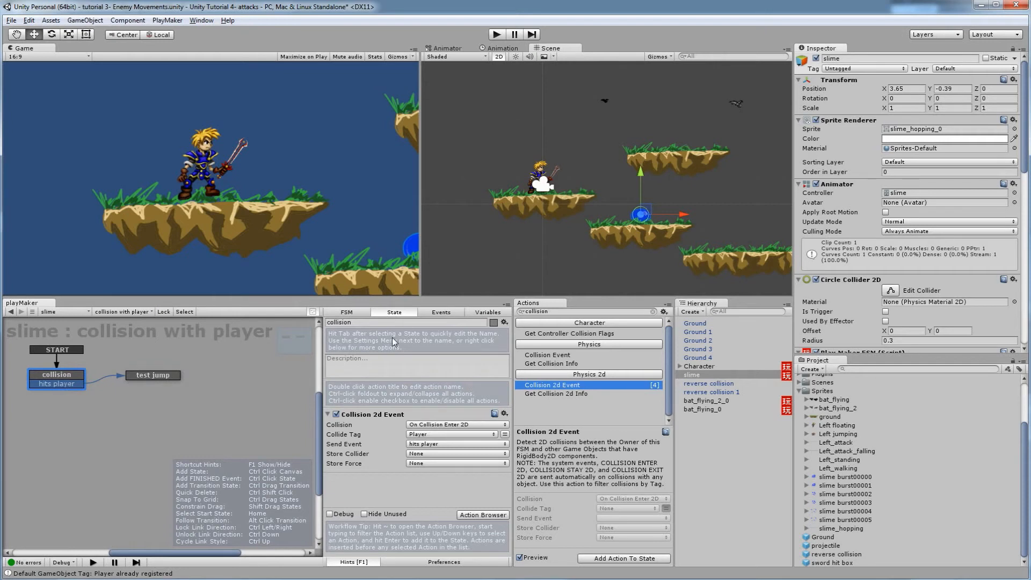
Duplicate the Collision 2d Event in the collision state and set the copy to On Collision Stay 2D.
{"action": "left_click", "coordinate": [158, 376]}
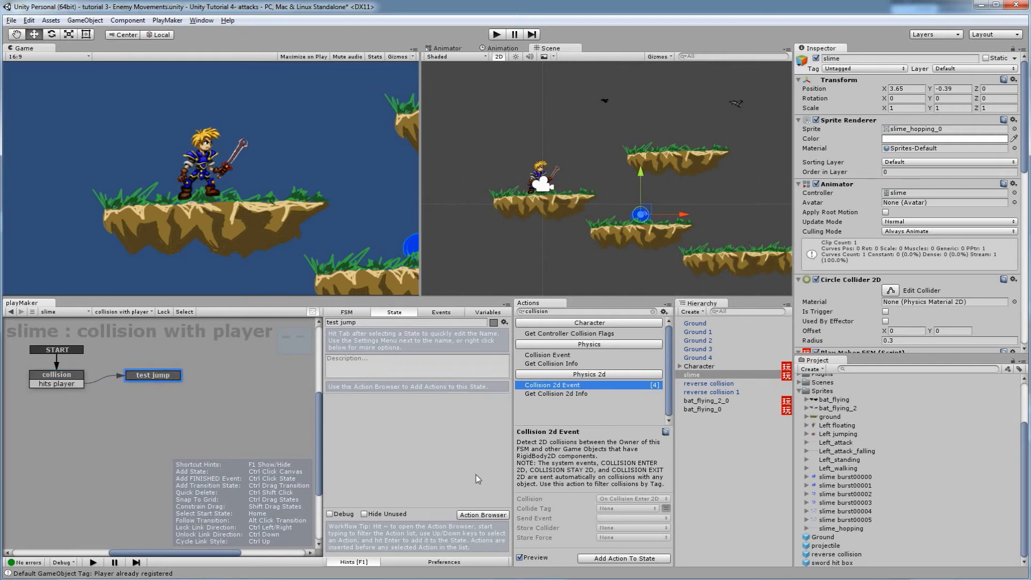
{"action": "left_click", "coordinate": [64, 380]}
{"action": "left_click", "coordinate": [377, 420]}
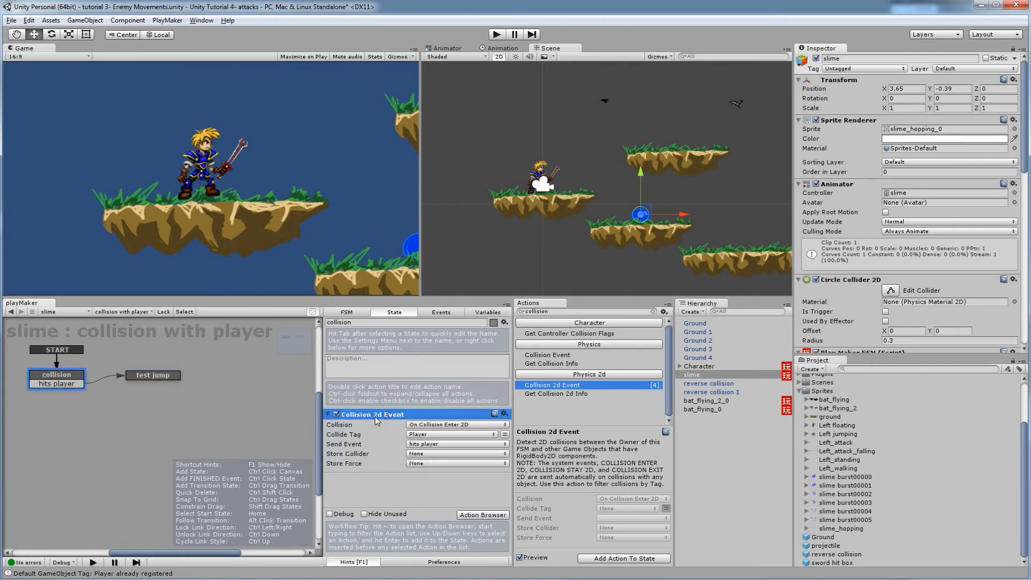
{"action": "left_click", "coordinate": [388, 485]}
{"action": "key", "text": "ctrl+v"}
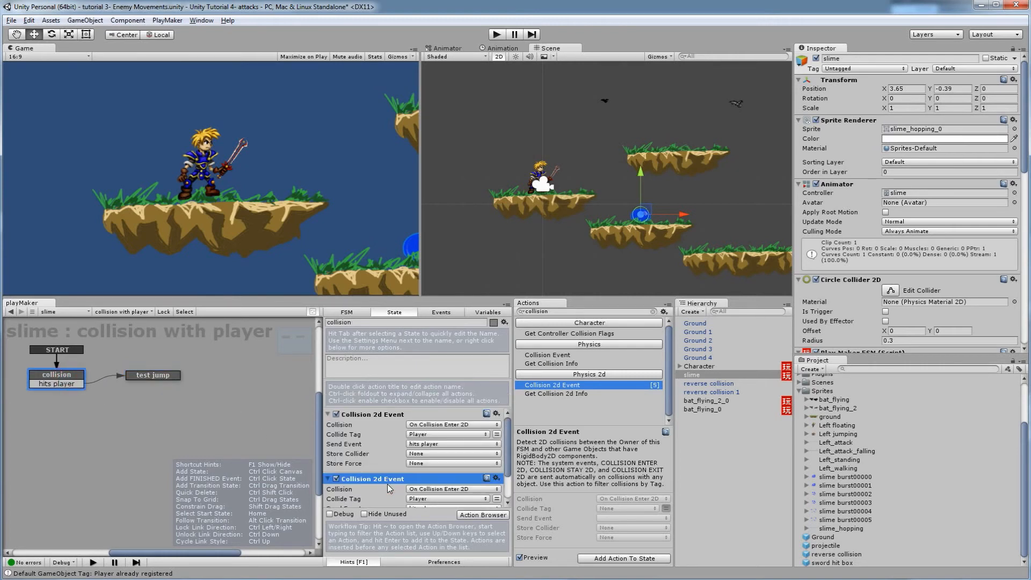
{"action": "left_click", "coordinate": [446, 490]}
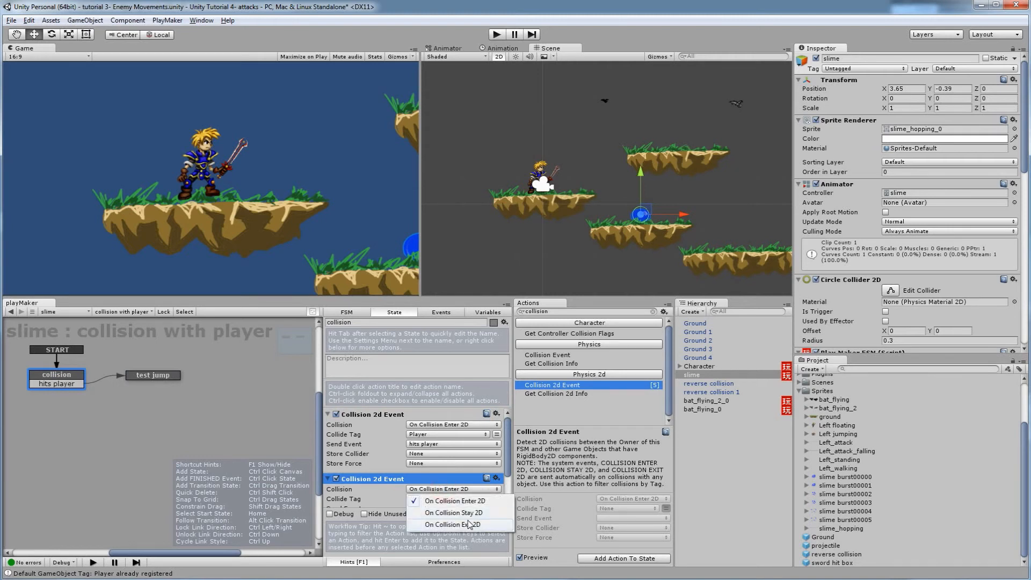
{"action": "left_click", "coordinate": [466, 513]}
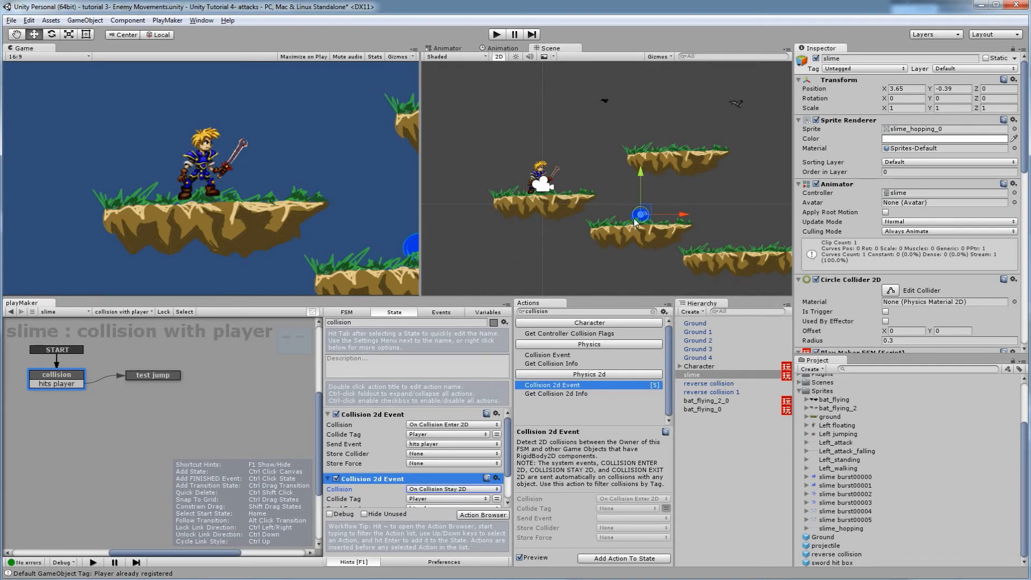
Review the settings of both Collision 2d Event actions and select the test jump state.
{"action": "scroll", "coordinate": [427, 492], "scroll_direction": "down", "scroll_amount": 3}
{"action": "scroll", "coordinate": [441, 462], "scroll_direction": "up", "scroll_amount": 3}
{"action": "scroll", "coordinate": [441, 466], "scroll_direction": "down", "scroll_amount": 2}
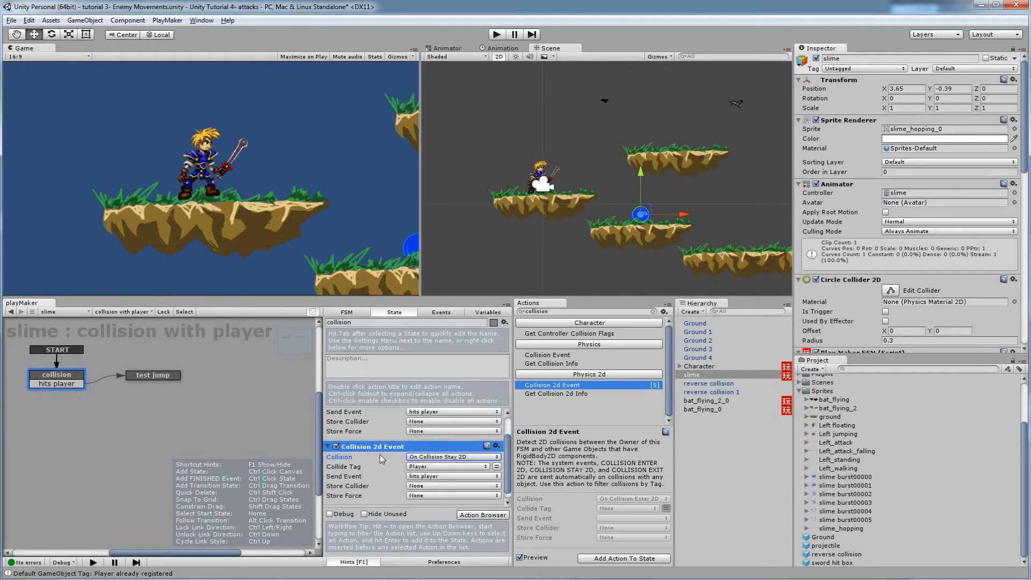
{"action": "scroll", "coordinate": [382, 460], "scroll_direction": "up", "scroll_amount": 2}
{"action": "scroll", "coordinate": [383, 459], "scroll_direction": "down", "scroll_amount": 2}
{"action": "scroll", "coordinate": [403, 463], "scroll_direction": "up", "scroll_amount": 2}
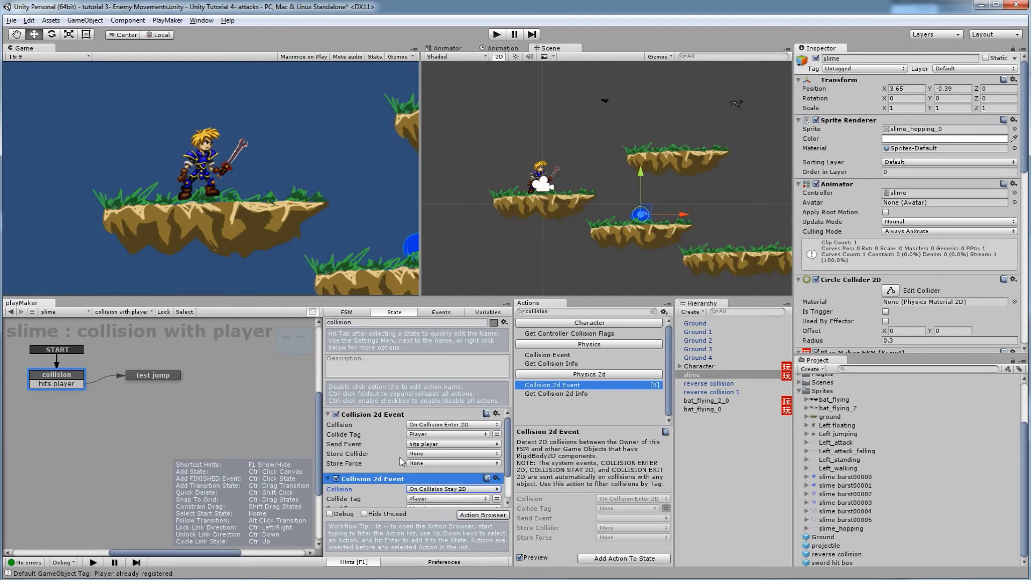
{"action": "left_click", "coordinate": [164, 378]}
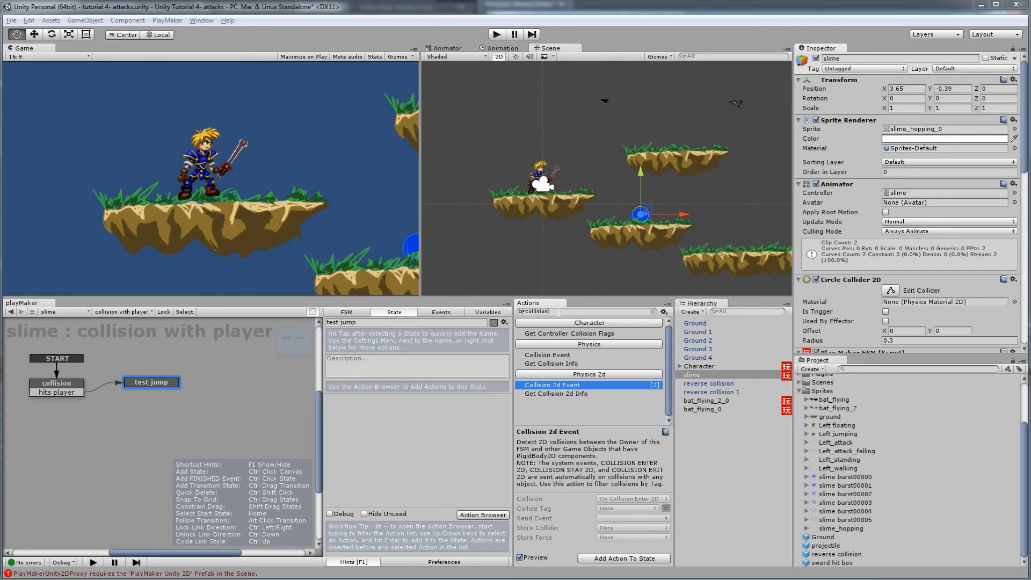
Dock the action browser beside the FSM editor and add a Float Compare action to the slime's test jump state.
{"action": "left_click_drag", "start_coordinate": [528, 303], "coordinate": [502, 304]}
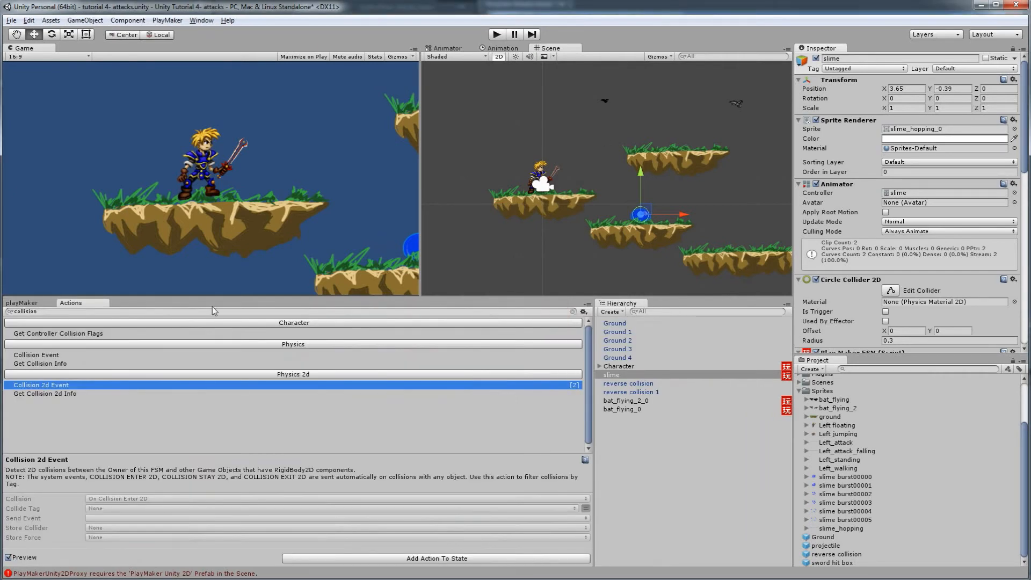
{"action": "left_click_drag", "start_coordinate": [84, 303], "coordinate": [495, 306]}
{"action": "left_click", "coordinate": [516, 311]}
{"action": "type", "text": "come"}
{"action": "key", "text": "BackSpace"}
{"action": "type", "text": "pare"}
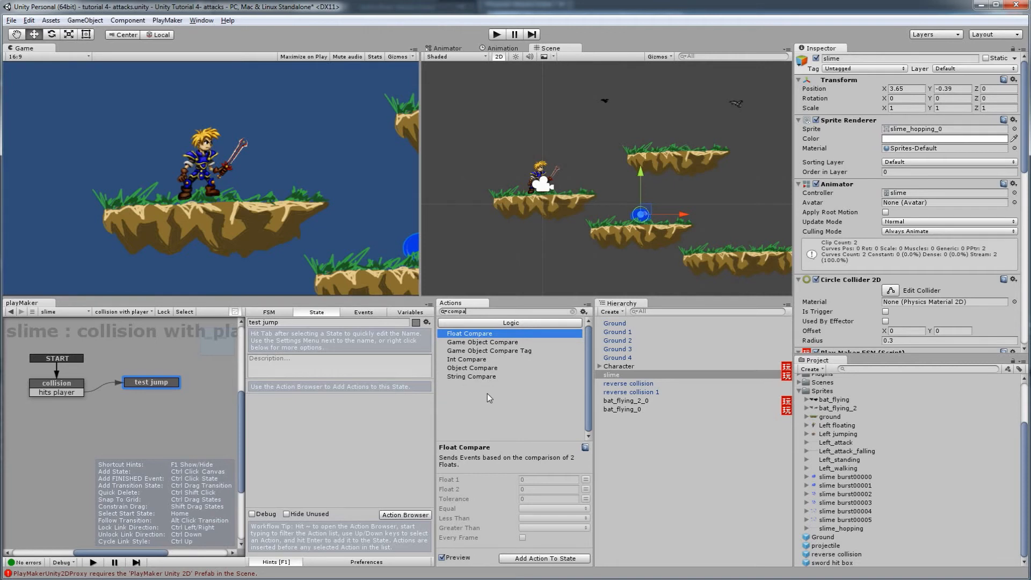
{"action": "double_click", "coordinate": [472, 334]}
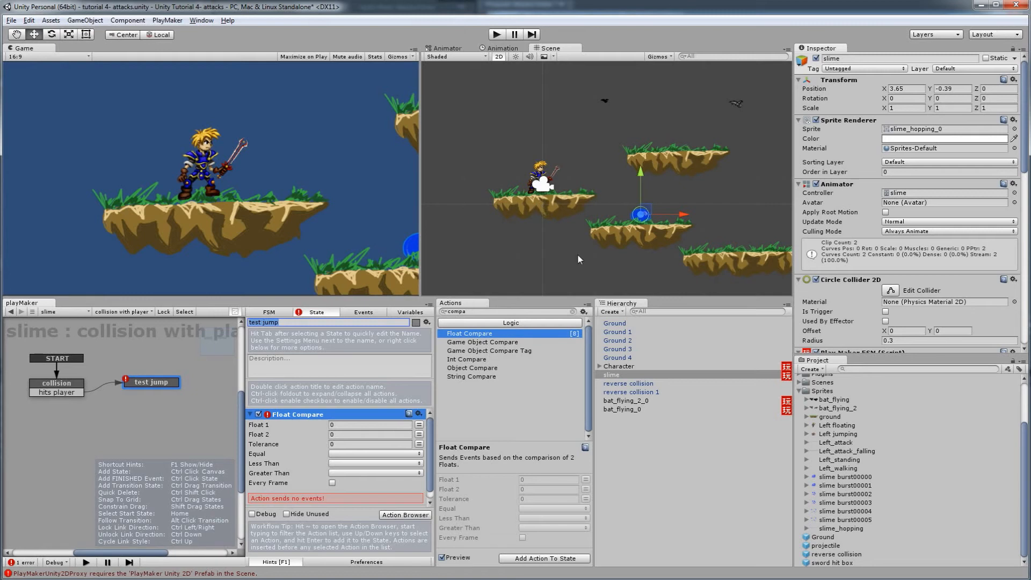
Compare with the Character's falling FSM, switch the slime's Float Compare Float 1 to a variable, and check the available variables.
{"action": "left_click", "coordinate": [625, 366]}
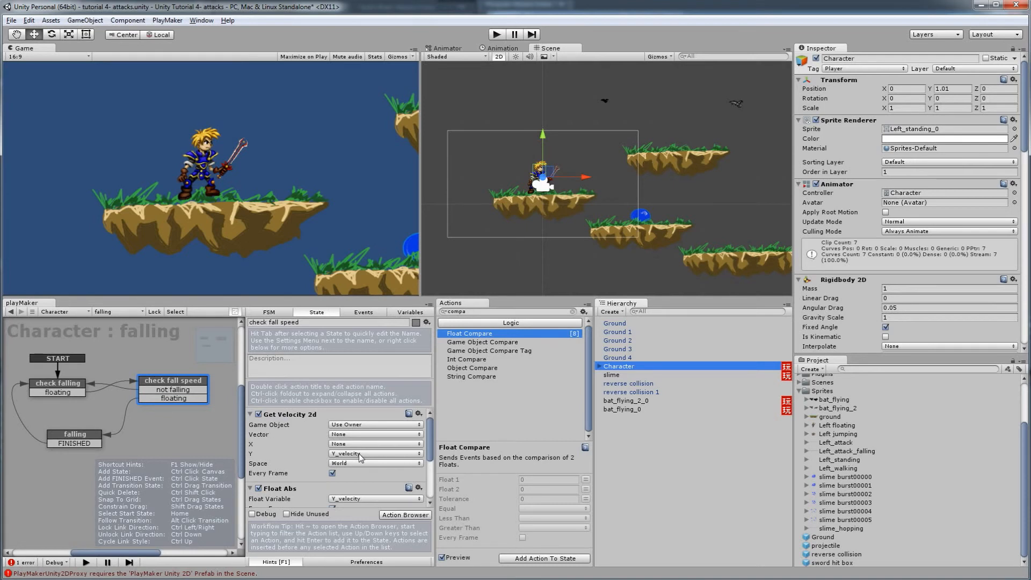
{"action": "left_click", "coordinate": [627, 377]}
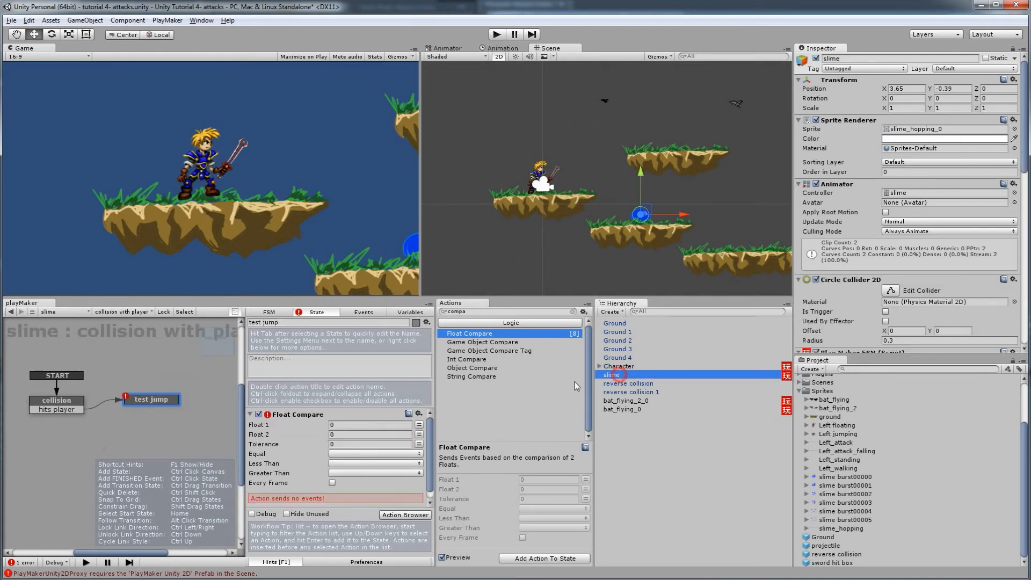
{"action": "left_click", "coordinate": [419, 425]}
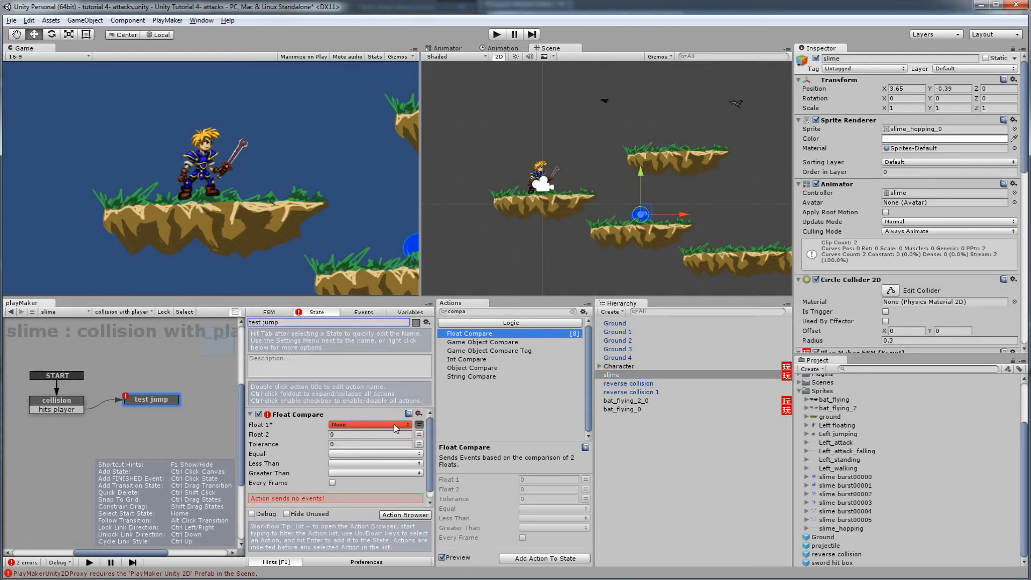
{"action": "left_click", "coordinate": [371, 425]}
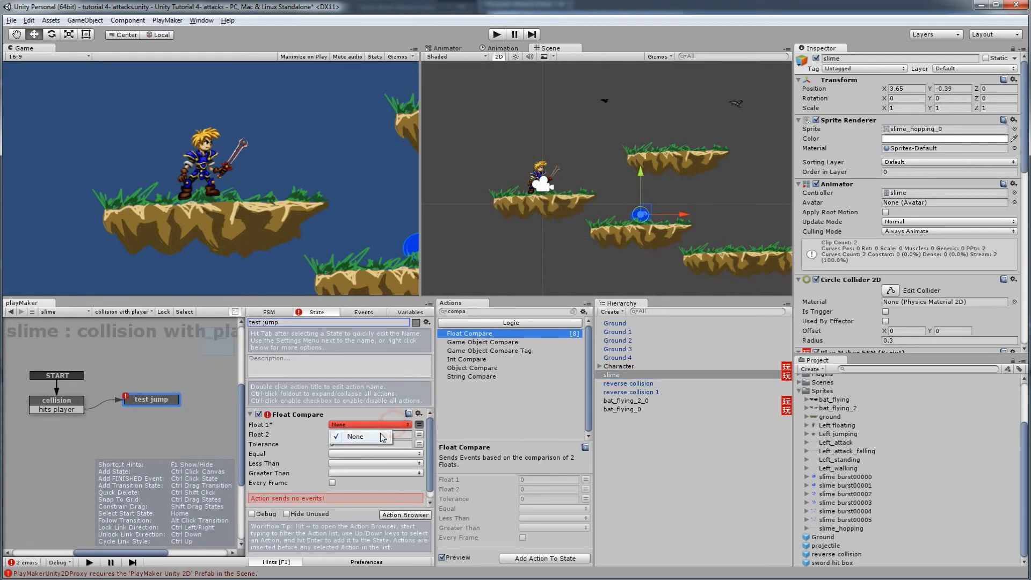
{"action": "left_click", "coordinate": [403, 316]}
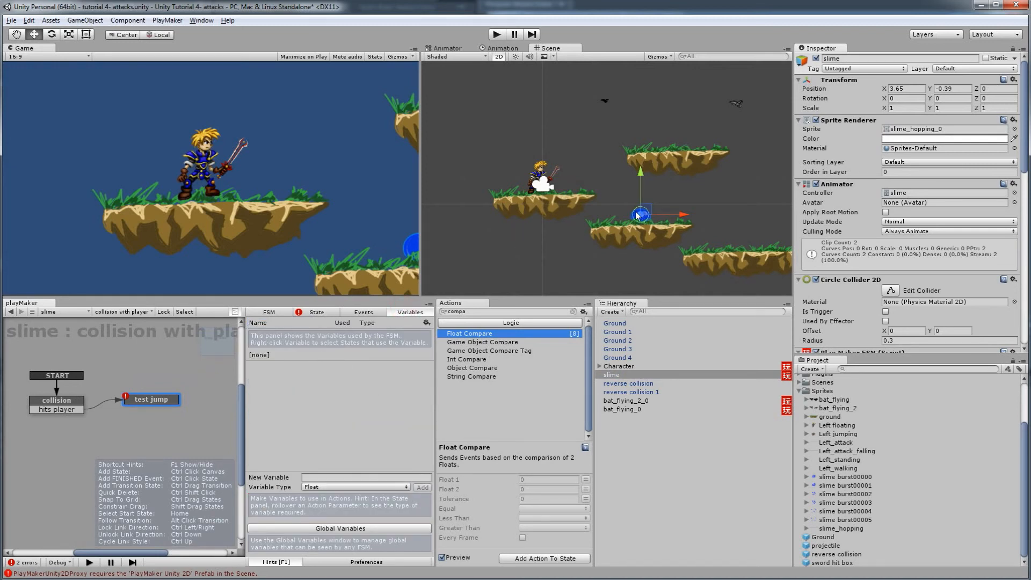
Check the Character's falling FSM variables and create a global float variable named Player_Y_velocity.
{"action": "left_click", "coordinate": [626, 367]}
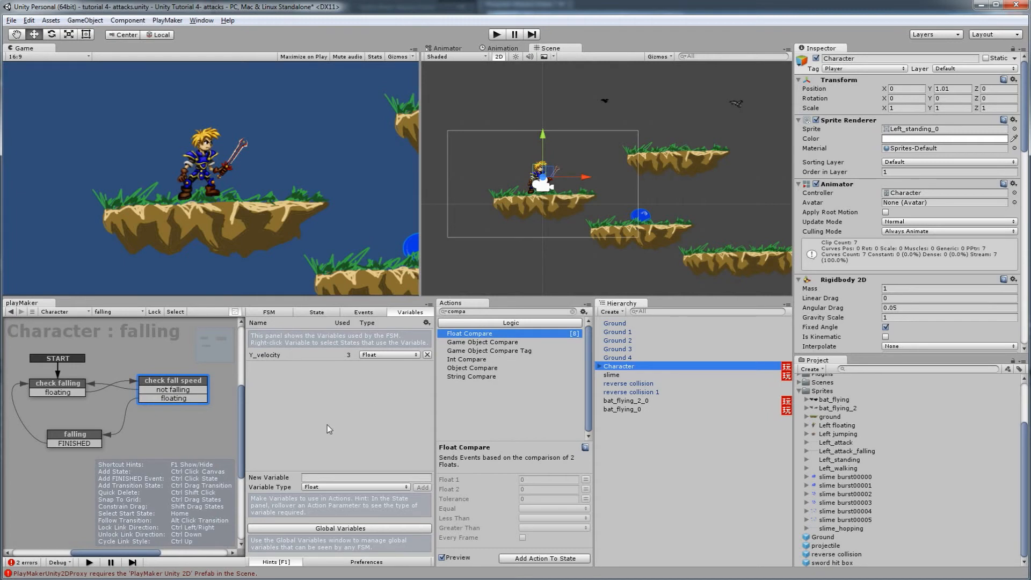
{"action": "left_click", "coordinate": [366, 529]}
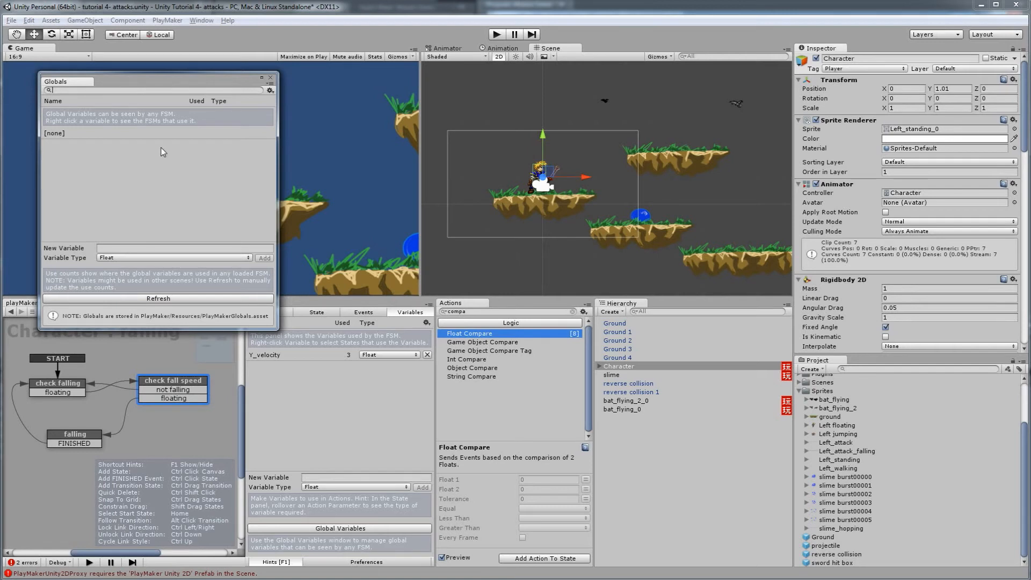
{"action": "left_click", "coordinate": [121, 248]}
{"action": "type", "text": "Player_Yvelocity"}
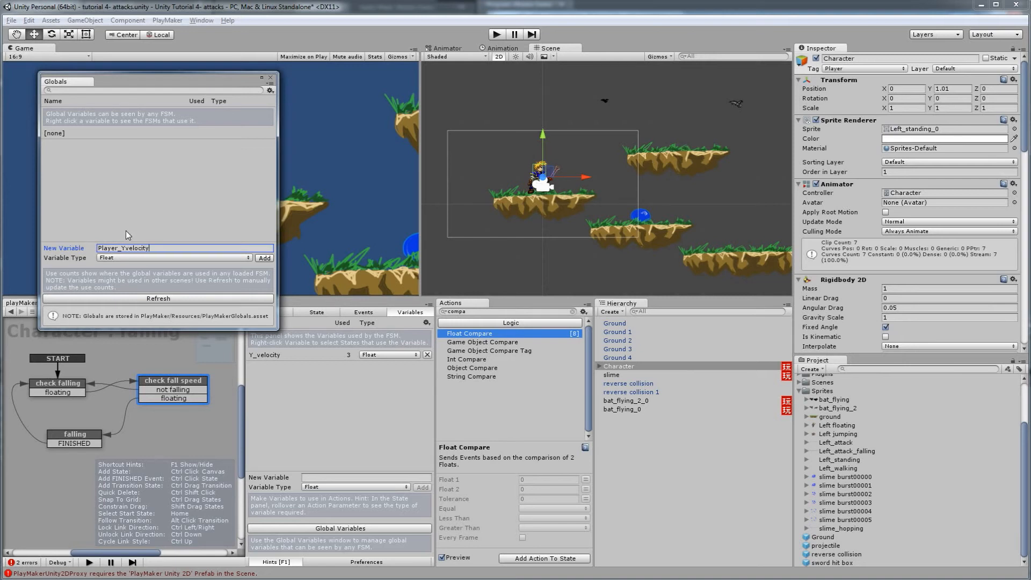
{"action": "left_click", "coordinate": [124, 248]}
{"action": "type", "text": "_"}
{"action": "left_click", "coordinate": [264, 259]}
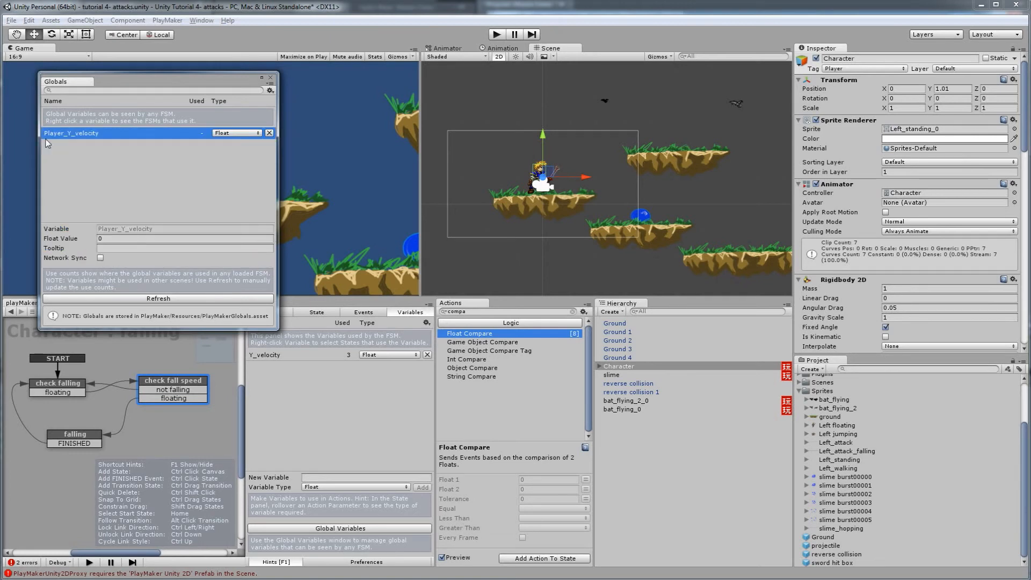
{"action": "left_click", "coordinate": [271, 77]}
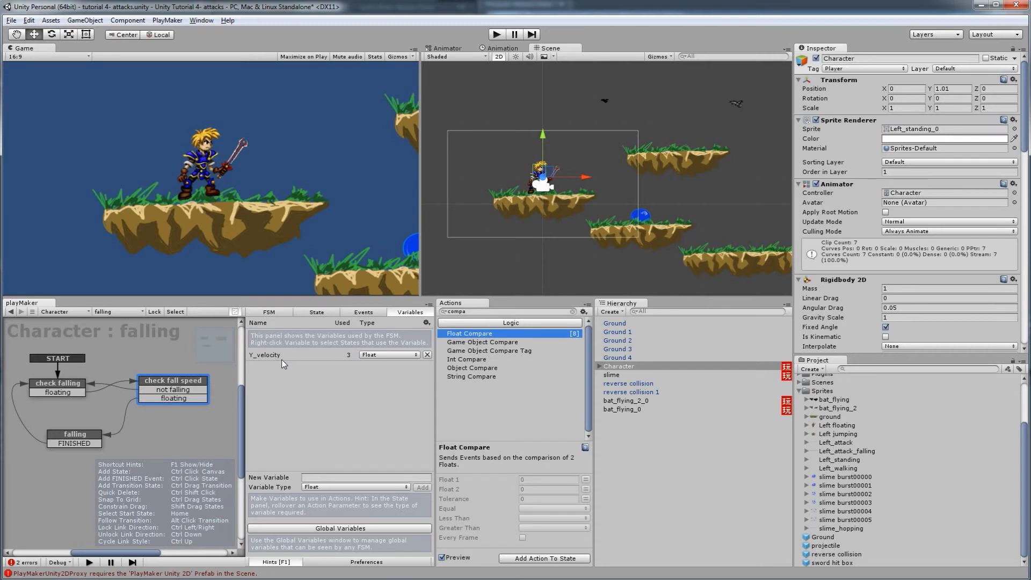
In the Character's check fall speed state, store Get Velocity 2d's Y value in the global Player_Y_velocity.
{"action": "left_click", "coordinate": [187, 387]}
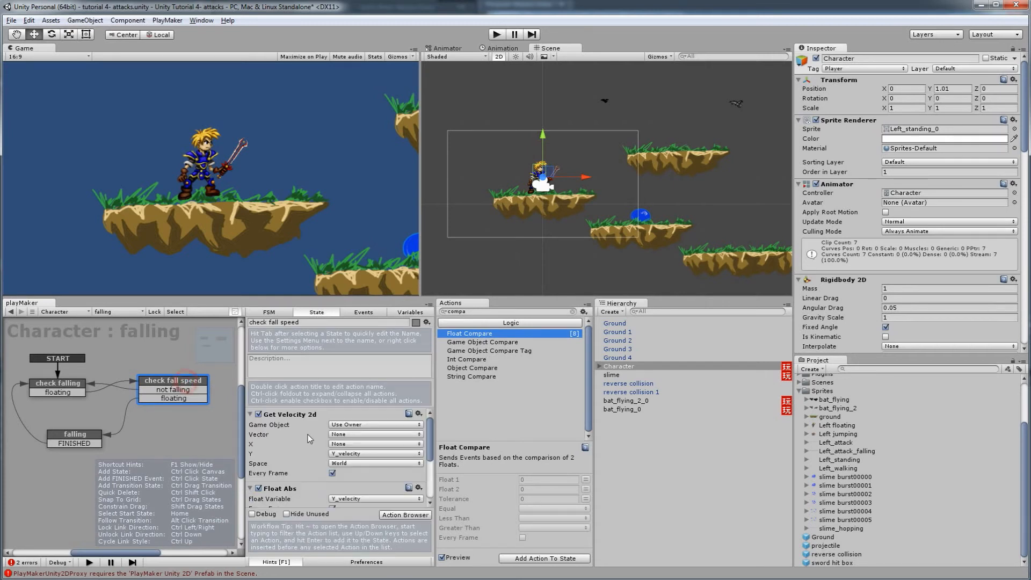
{"action": "left_click", "coordinate": [350, 455]}
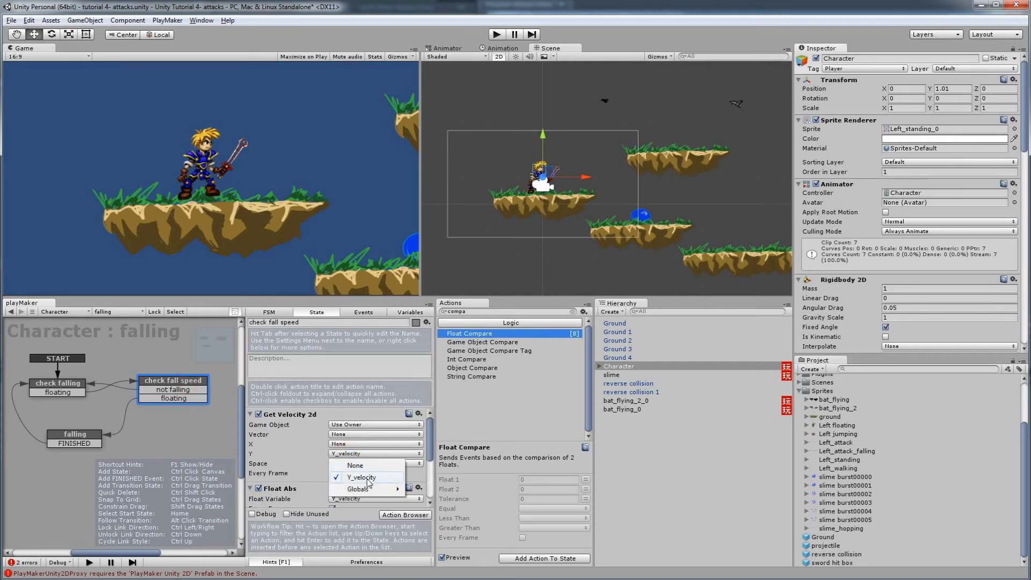
{"action": "mouse_move", "coordinate": [361, 490]}
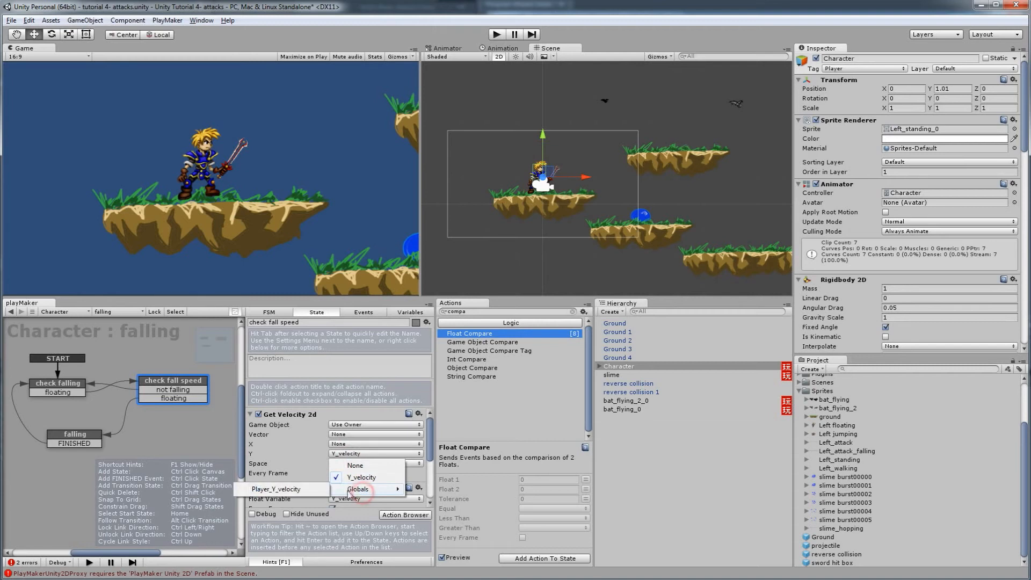
{"action": "left_click", "coordinate": [292, 490]}
{"action": "scroll", "coordinate": [347, 477], "scroll_direction": "down", "scroll_amount": 3}
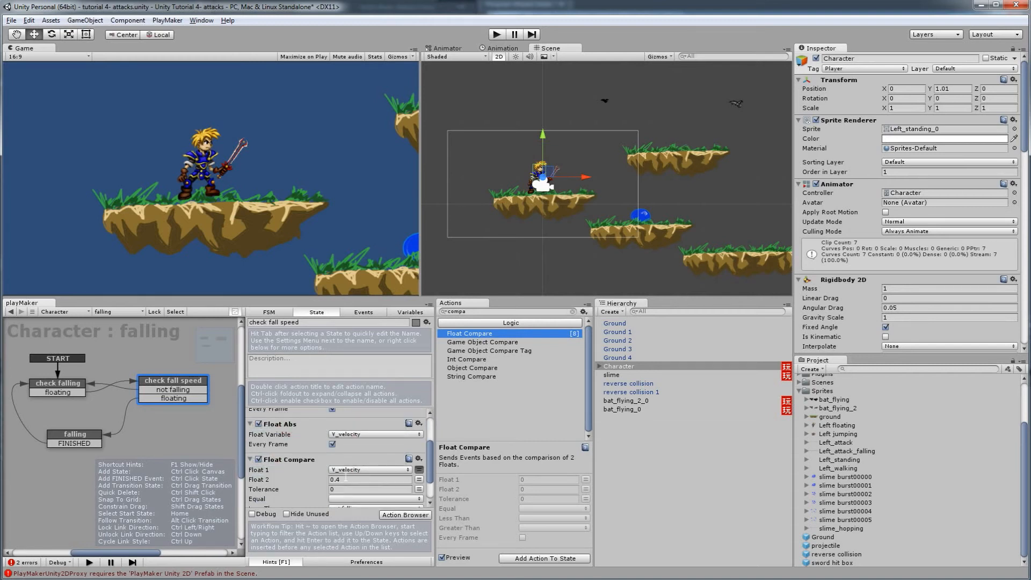
Set the Float Abs variable and Float Compare's Float 1 to the global Player_Y_velocity, and review the check fall speed actions.
{"action": "left_click", "coordinate": [349, 471]}
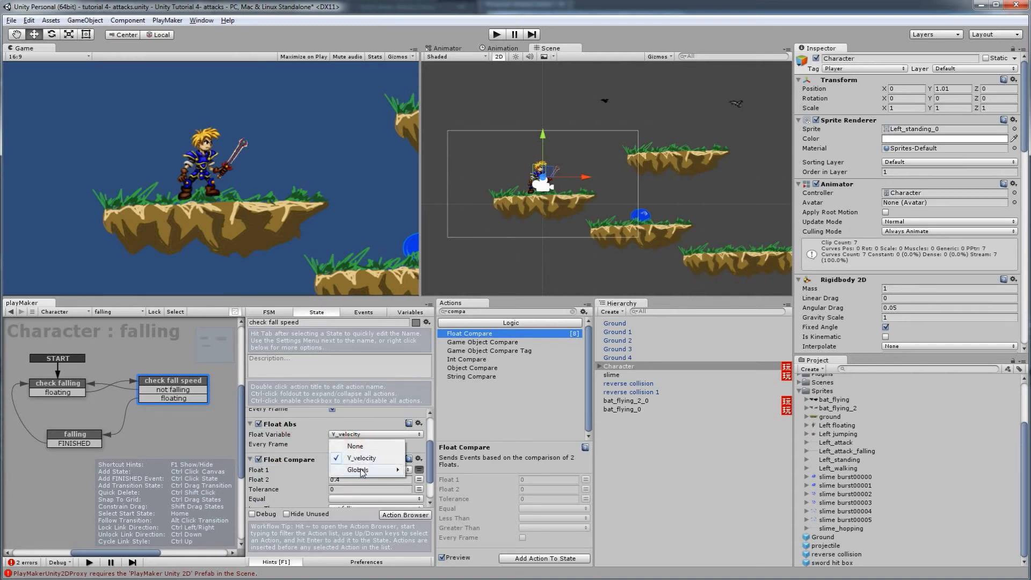
{"action": "mouse_move", "coordinate": [361, 470]}
{"action": "left_click", "coordinate": [310, 471]}
{"action": "left_click", "coordinate": [342, 470]}
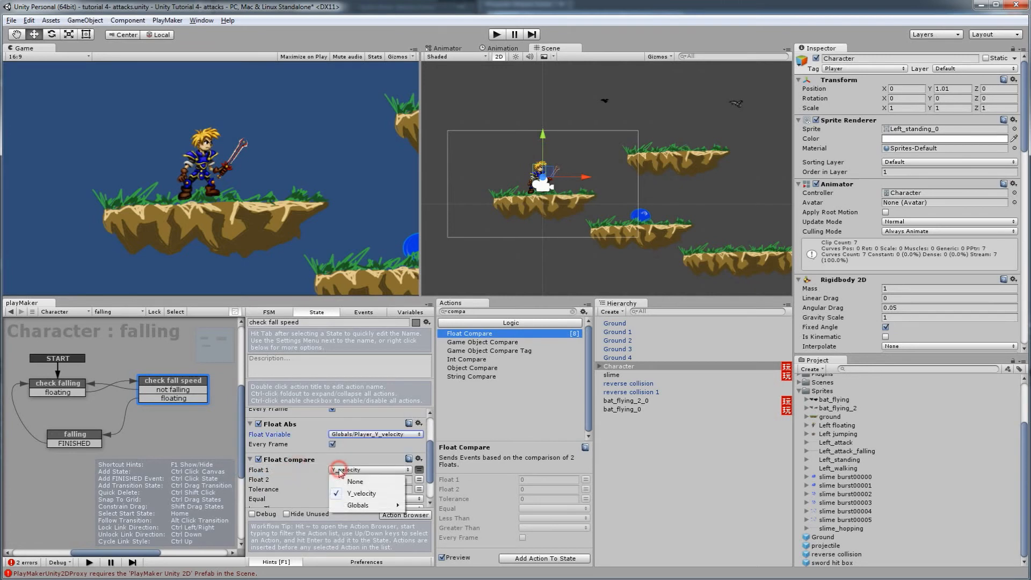
{"action": "mouse_move", "coordinate": [357, 506]}
{"action": "left_click", "coordinate": [303, 505]}
{"action": "scroll", "coordinate": [321, 469], "scroll_direction": "up", "scroll_amount": 2}
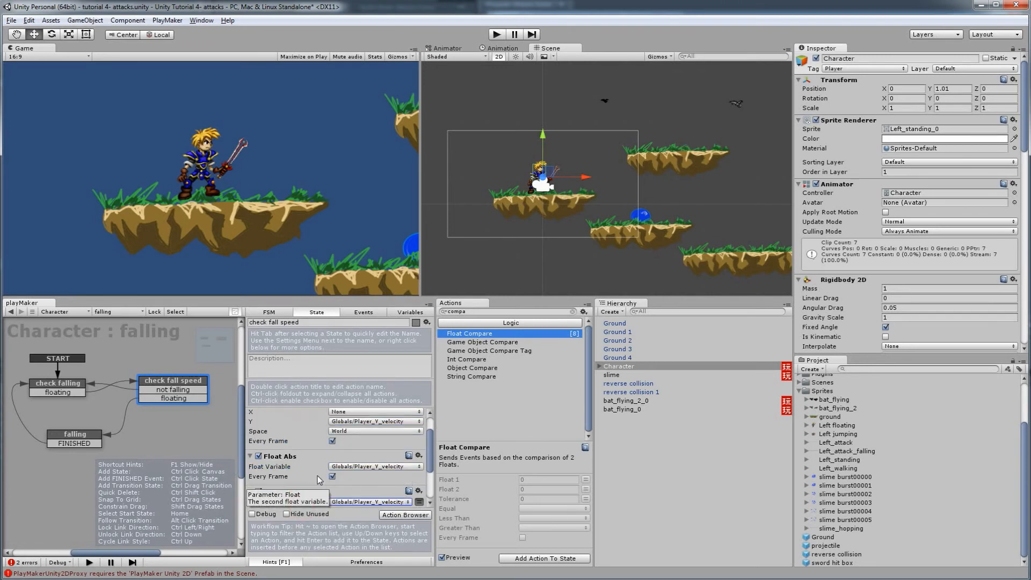
{"action": "scroll", "coordinate": [321, 469], "scroll_direction": "up", "scroll_amount": 2}
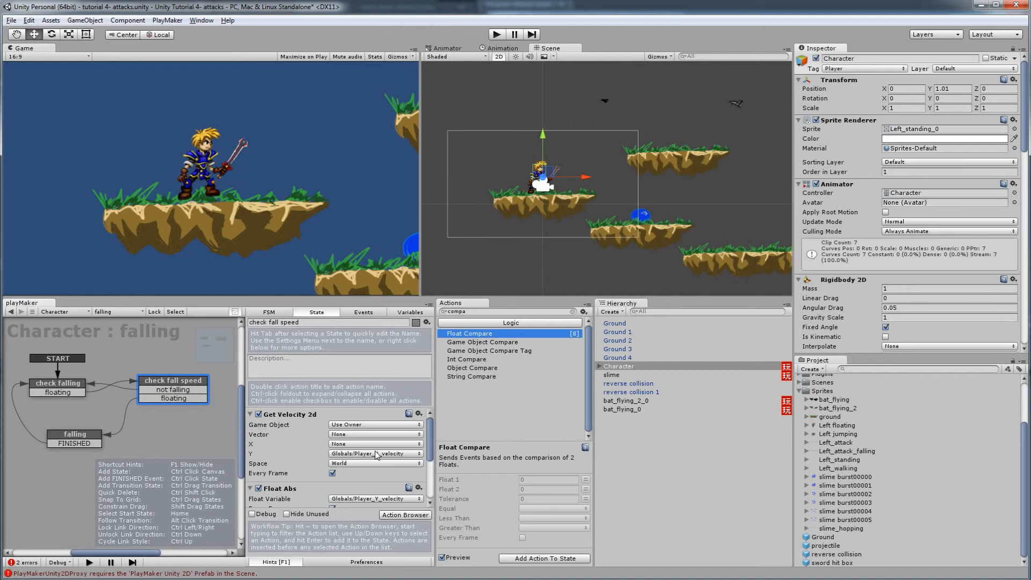
{"action": "scroll", "coordinate": [331, 424], "scroll_direction": "down", "scroll_amount": 2}
{"action": "scroll", "coordinate": [344, 436], "scroll_direction": "down", "scroll_amount": 2}
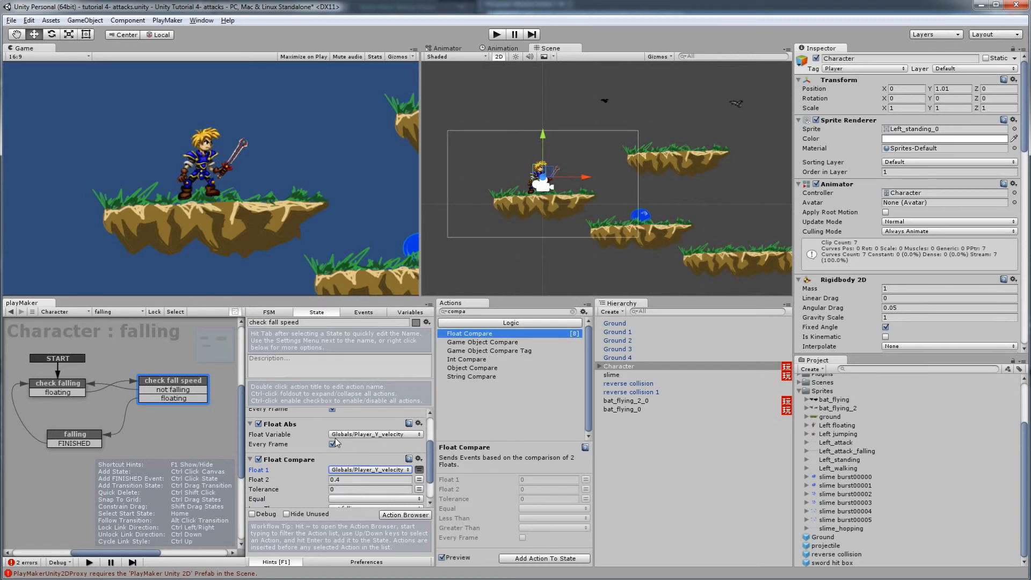
{"action": "scroll", "coordinate": [378, 450], "scroll_direction": "up", "scroll_amount": 1}
{"action": "scroll", "coordinate": [377, 451], "scroll_direction": "down", "scroll_amount": 1}
{"action": "scroll", "coordinate": [368, 466], "scroll_direction": "down", "scroll_amount": 1}
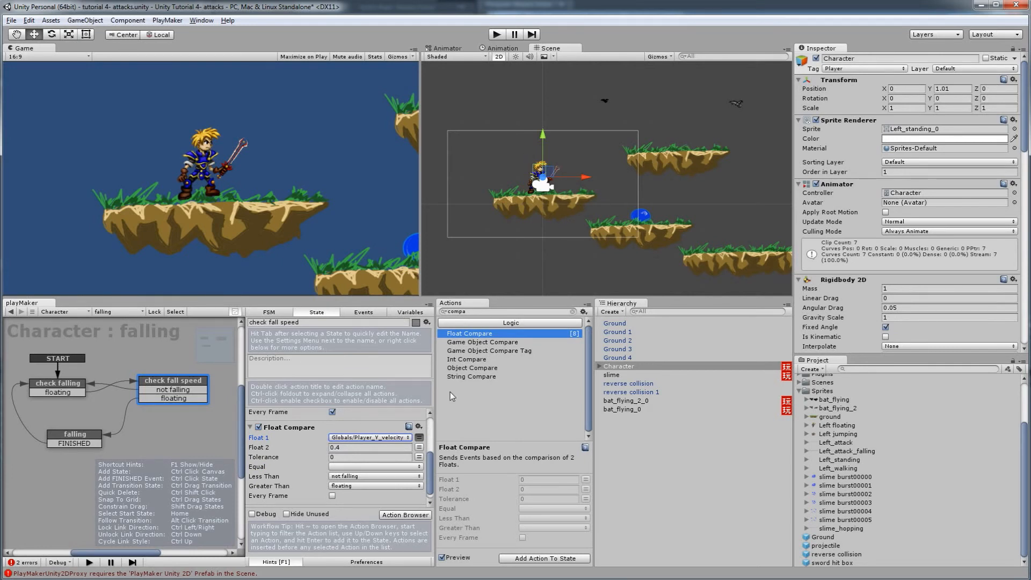
In the slime's test jump state, set Float Compare's Float 1 to the global Player_Y_velocity and Float 2 to 4.
{"action": "left_click", "coordinate": [613, 375]}
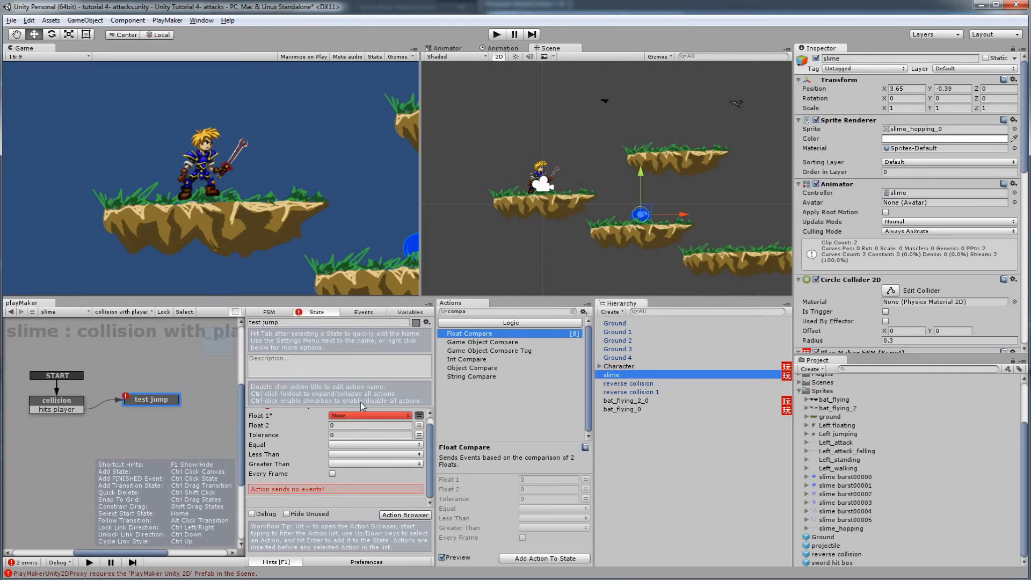
{"action": "left_click", "coordinate": [358, 422]}
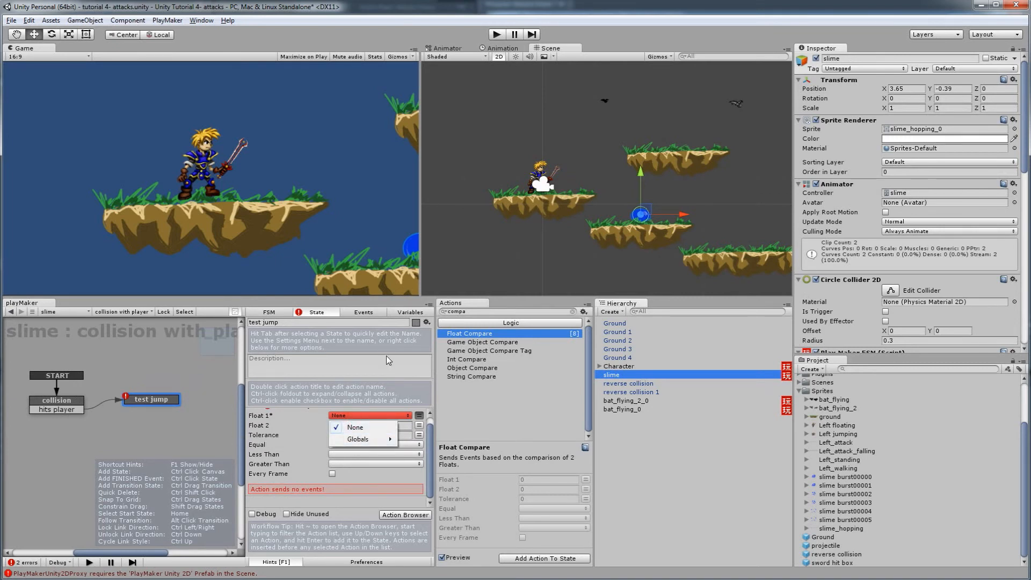
{"action": "left_click", "coordinate": [400, 314]}
{"action": "left_click", "coordinate": [316, 312]}
{"action": "left_click", "coordinate": [359, 417]}
{"action": "mouse_move", "coordinate": [354, 442]}
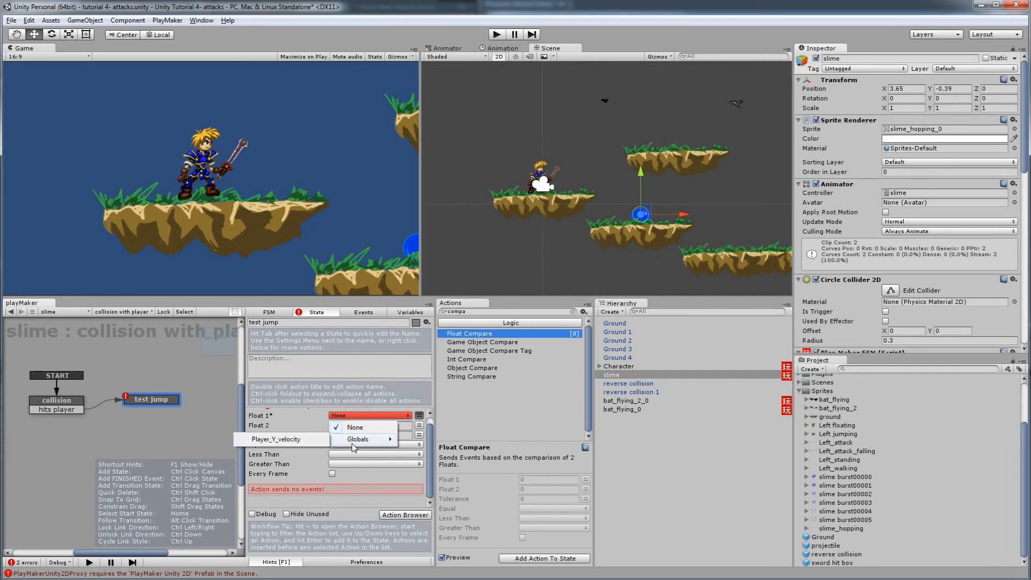
{"action": "left_click", "coordinate": [302, 441]}
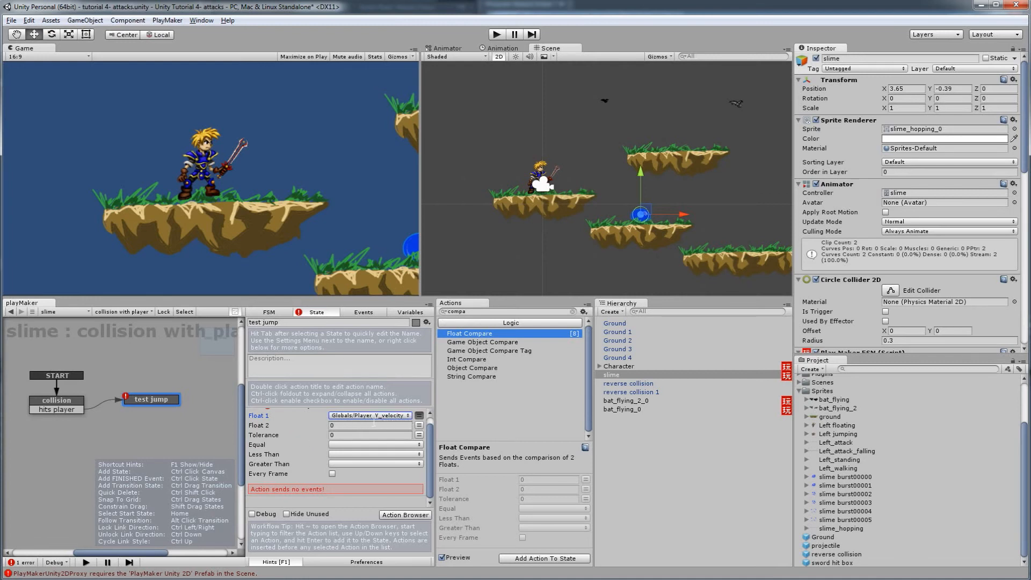
{"action": "left_click", "coordinate": [345, 425]}
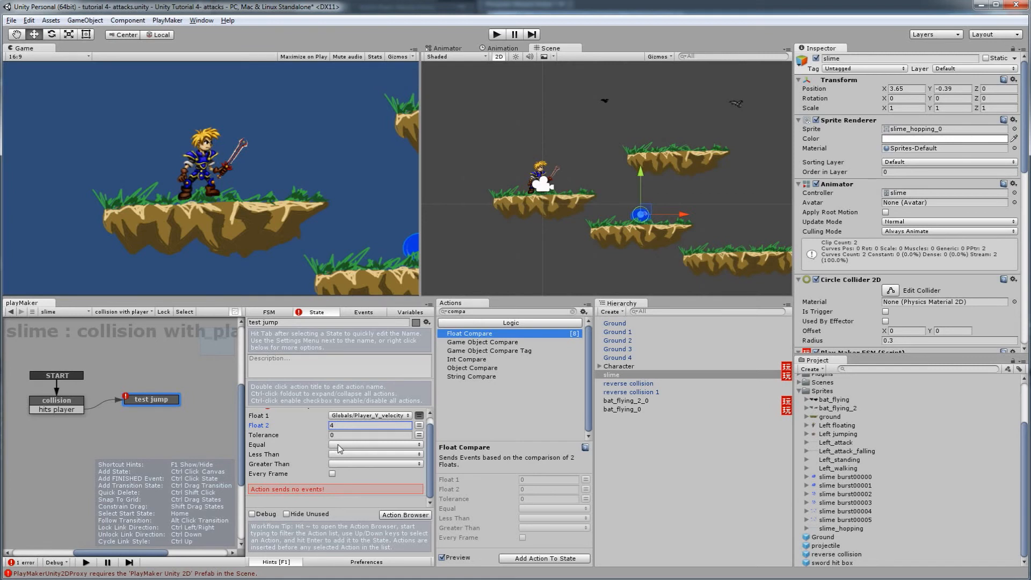
{"action": "left_click", "coordinate": [347, 444]}
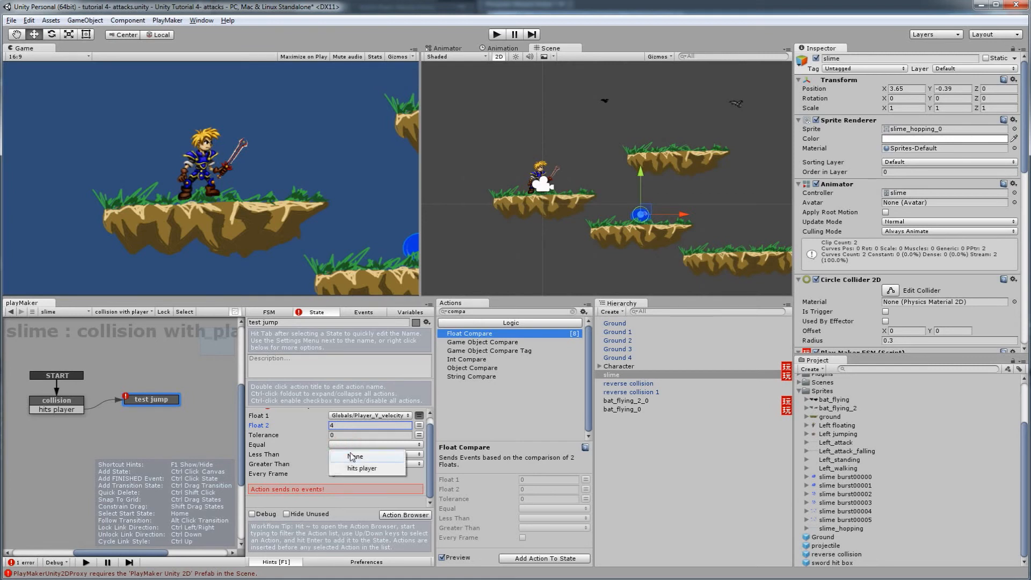
{"action": "key", "text": "Escape"}
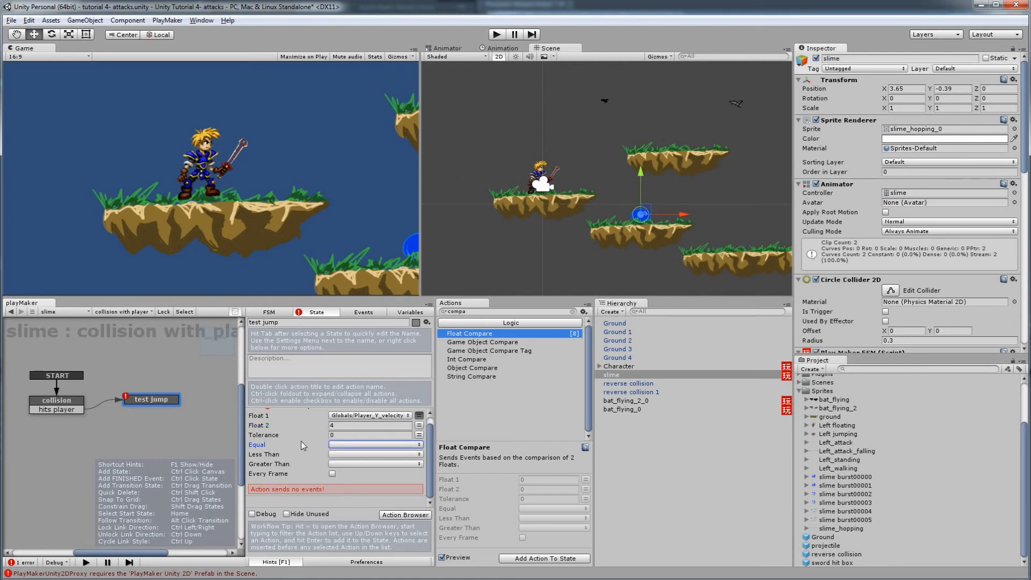
Add an event named jumped on to the slime's collision FSM and add its transition to the test jump state.
{"action": "left_click", "coordinate": [354, 313]}
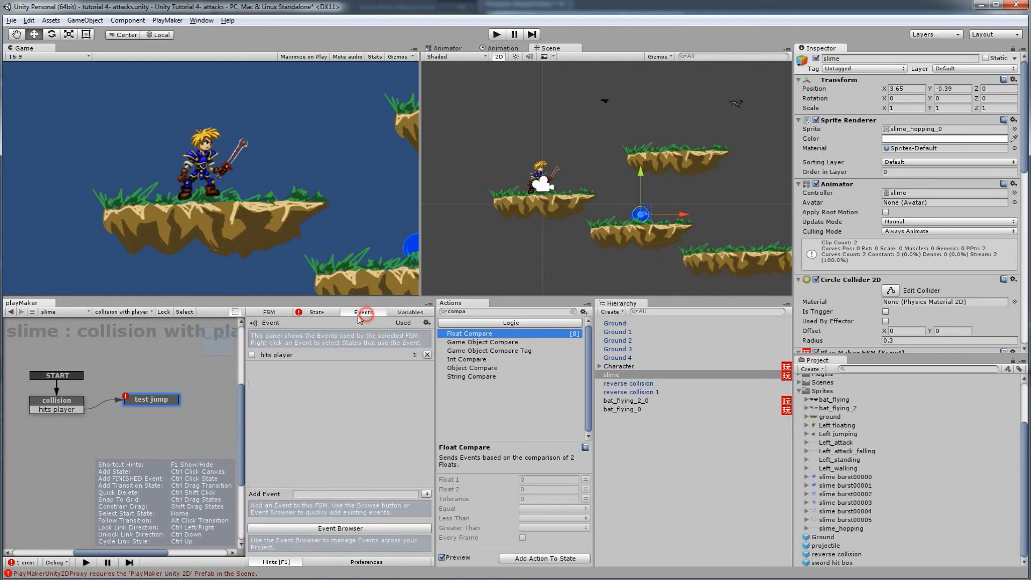
{"action": "left_click", "coordinate": [310, 495]}
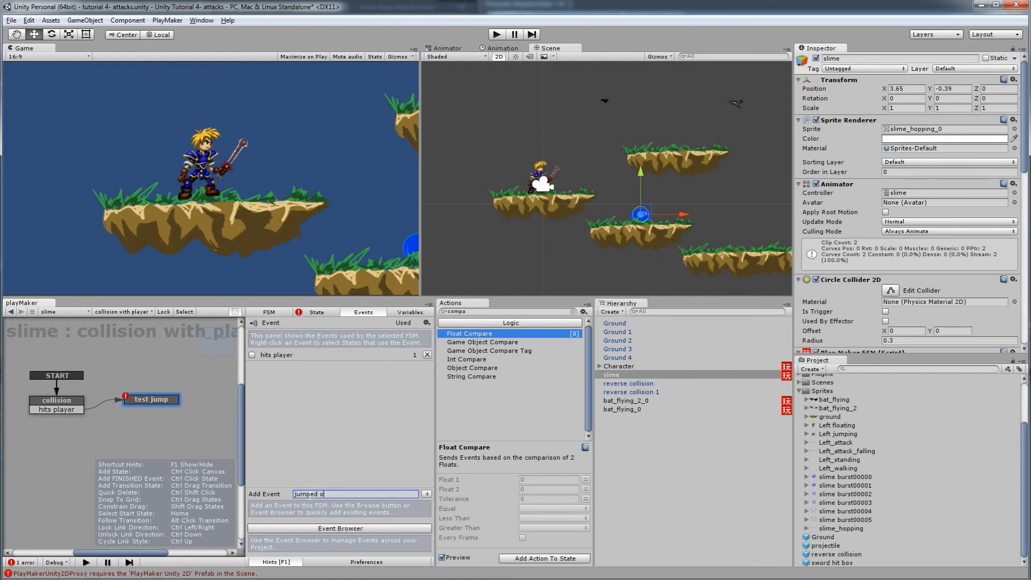
{"action": "key", "text": "Return"}
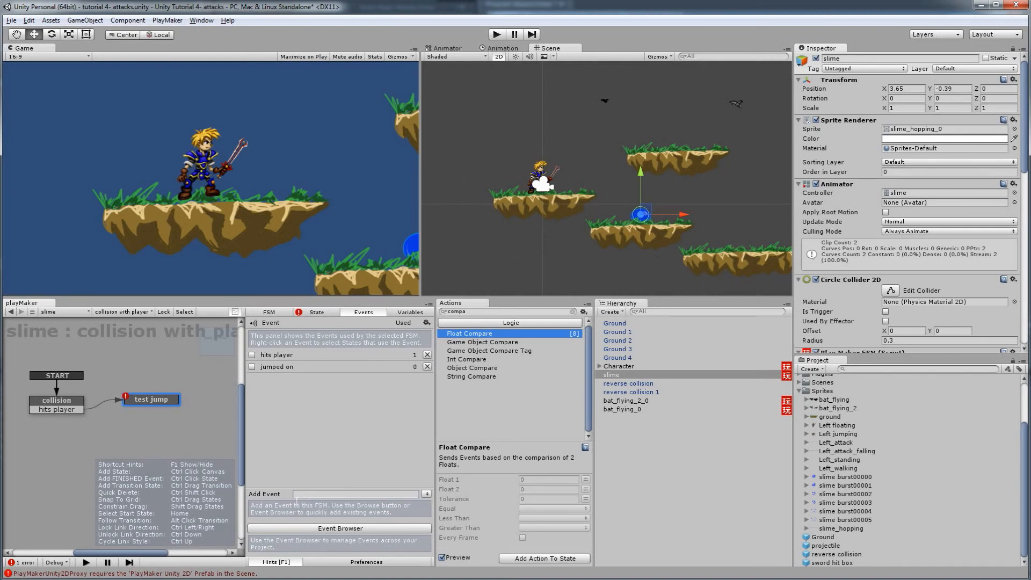
{"action": "right_click", "coordinate": [151, 406]}
{"action": "mouse_move", "coordinate": [161, 411]}
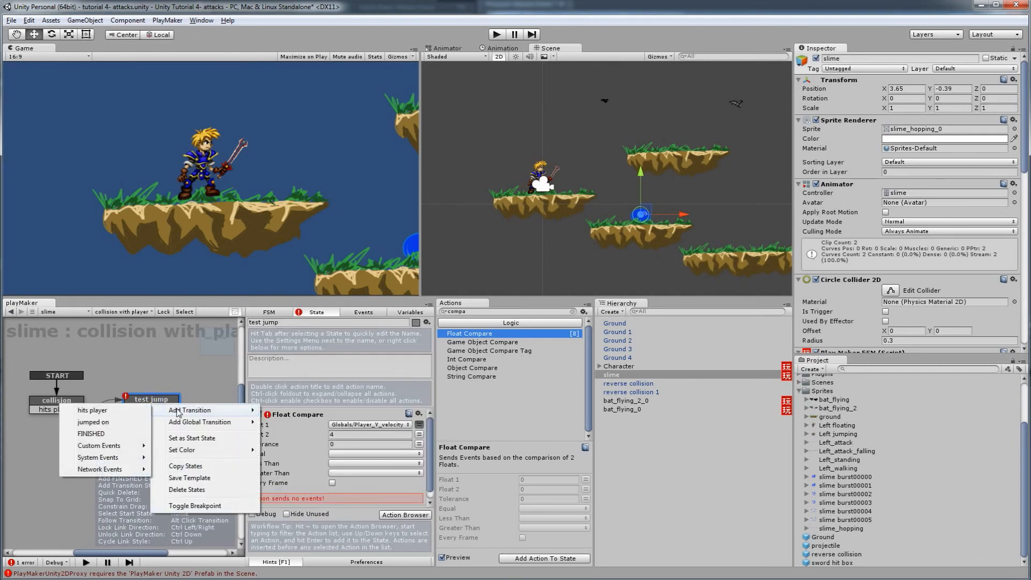
{"action": "left_click", "coordinate": [139, 418]}
Give the slime's test jump state a jumped on transition alongside hits player.
{"action": "right_click", "coordinate": [157, 402]}
{"action": "mouse_move", "coordinate": [181, 410]}
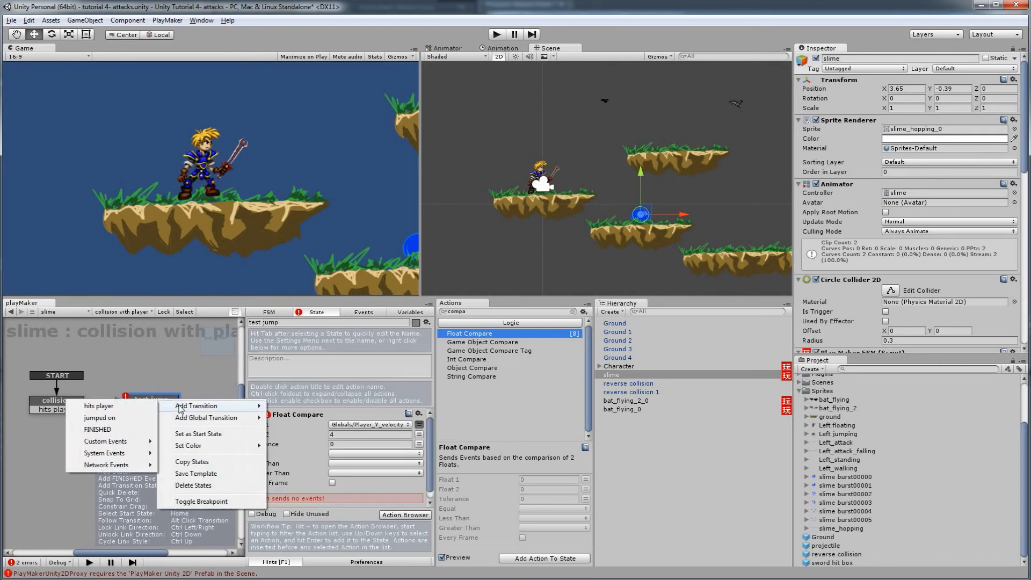
{"action": "left_click", "coordinate": [145, 418]}
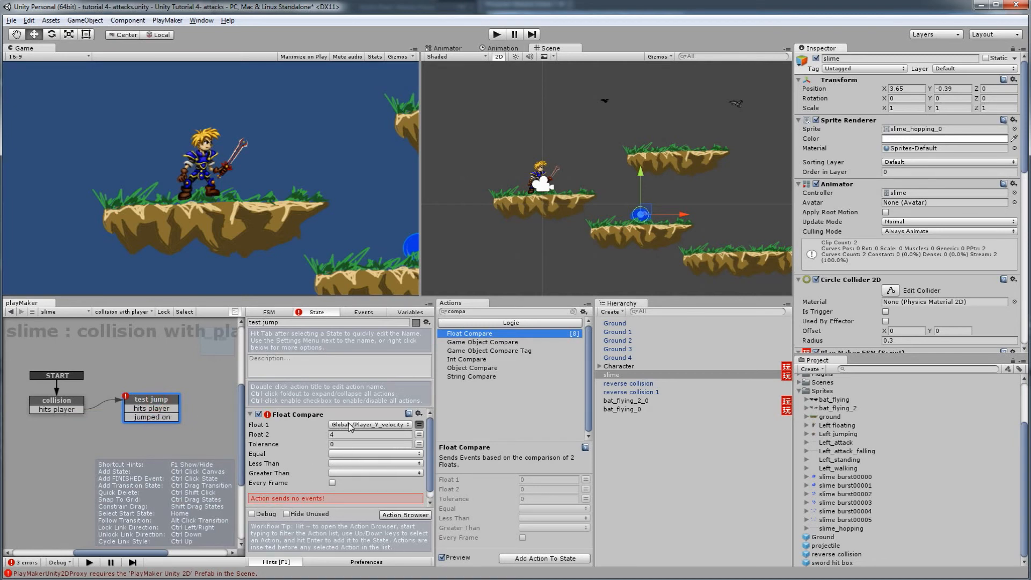
Set test jump's Float Compare to send hits player on Less Than and jumped on on Greater Than, with Every Frame enabled.
{"action": "left_click", "coordinate": [336, 464]}
{"action": "left_click", "coordinate": [352, 487]}
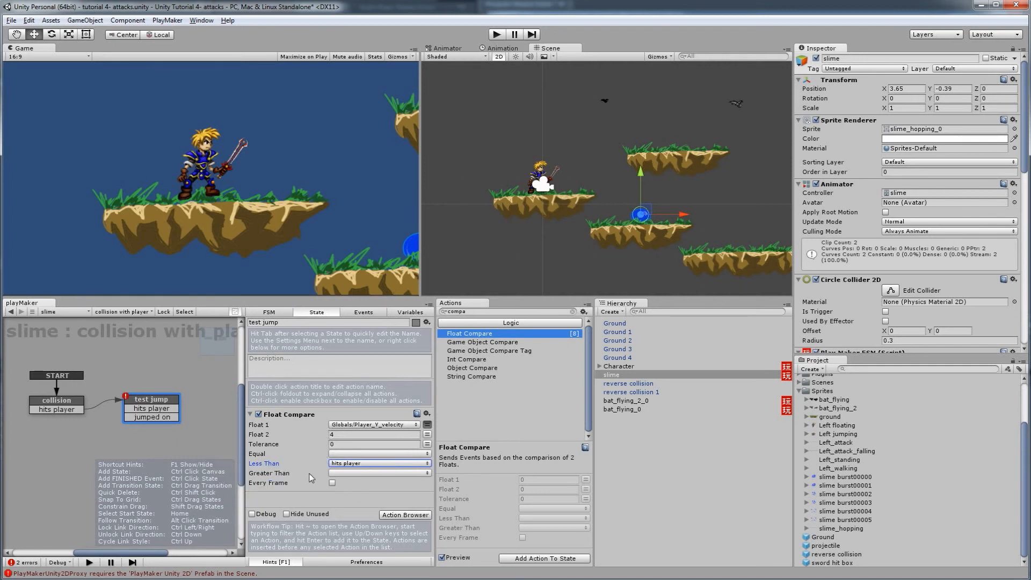
{"action": "left_click", "coordinate": [333, 435]}
{"action": "key", "text": "BackSpace"}
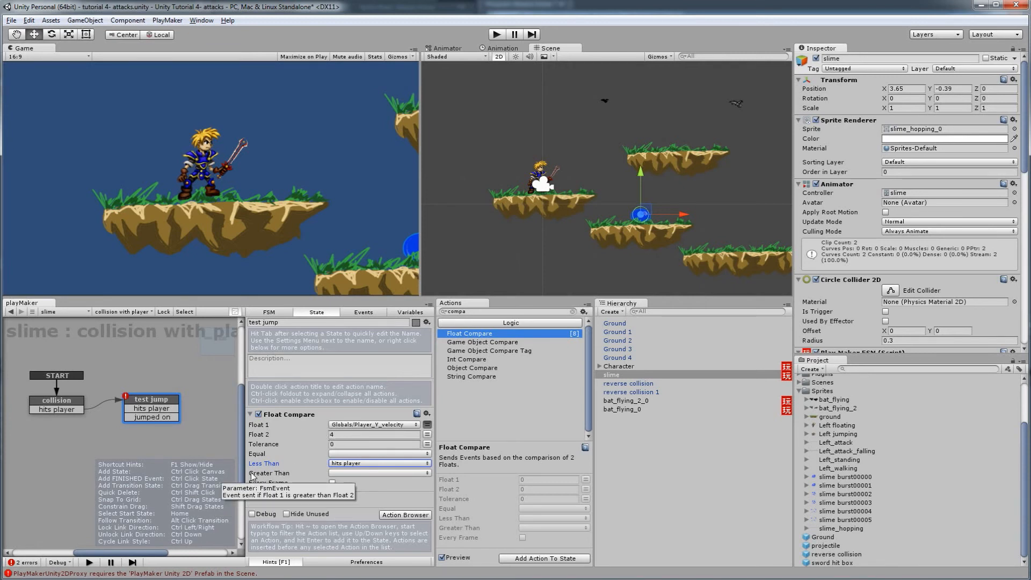
{"action": "left_click", "coordinate": [335, 474]}
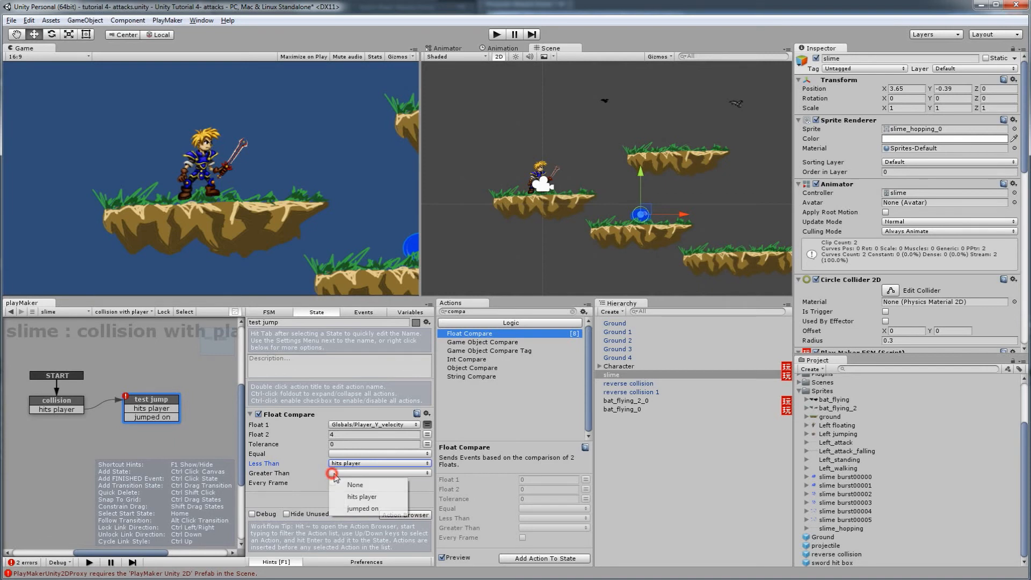
{"action": "left_click", "coordinate": [363, 509]}
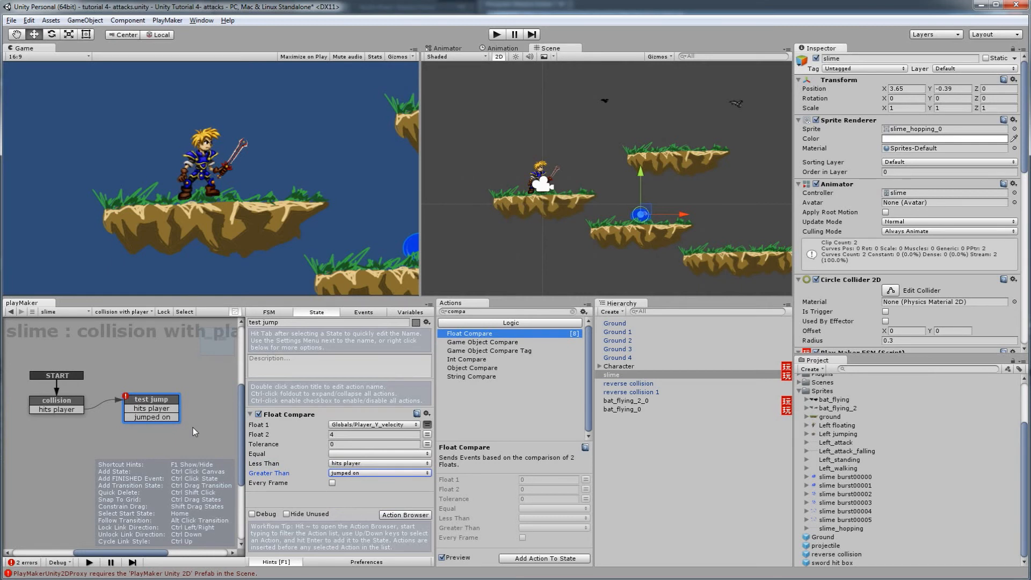
{"action": "left_click", "coordinate": [340, 434]}
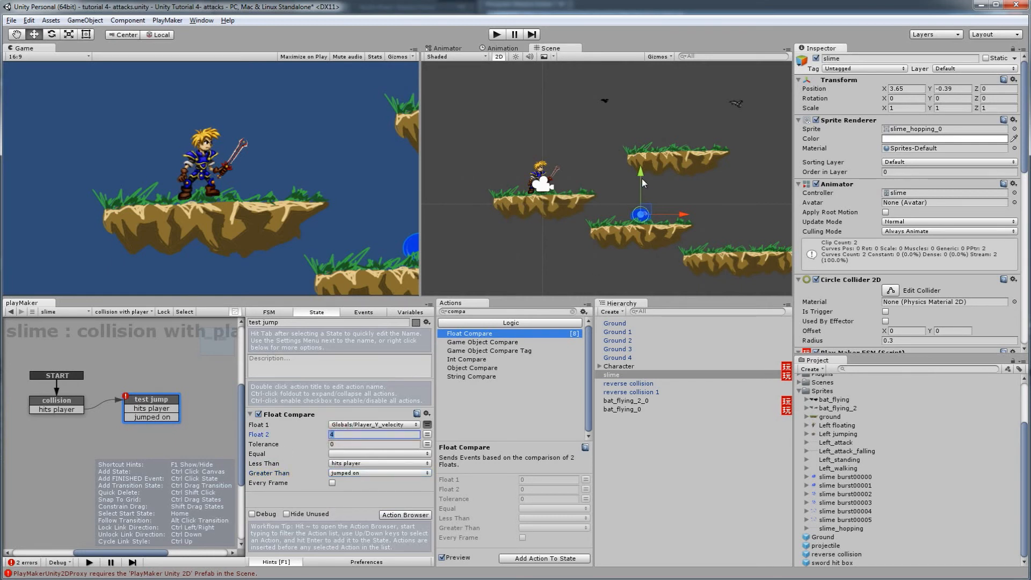
{"action": "left_click", "coordinate": [333, 483]}
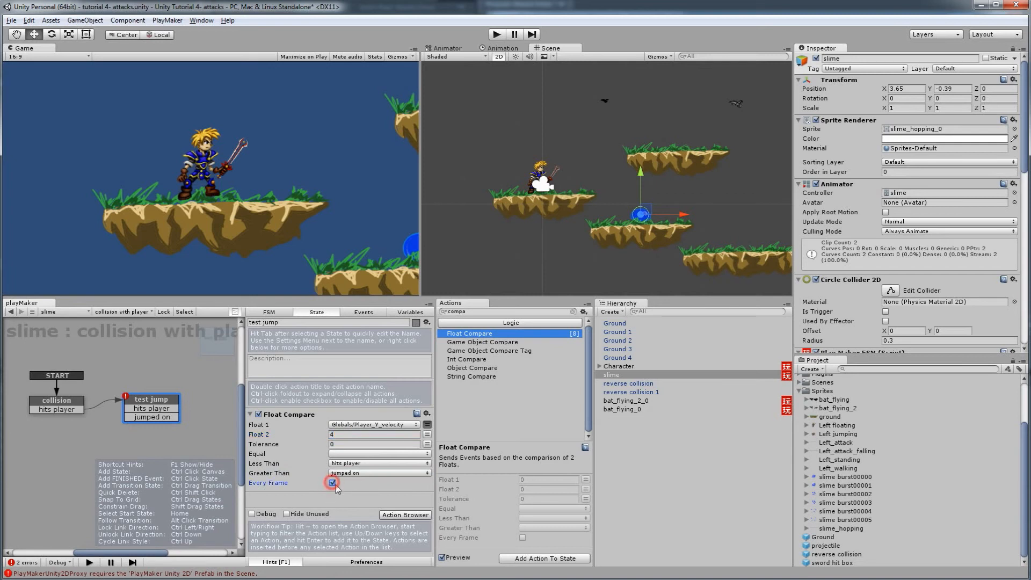
{"action": "left_click", "coordinate": [333, 484]}
{"action": "left_click", "coordinate": [332, 483]}
Add a state named hurt player above test jump and link test jump's hits player transition to it.
{"action": "left_click_drag", "start_coordinate": [163, 404], "coordinate": [164, 425]}
{"action": "right_click", "coordinate": [147, 381]}
{"action": "left_click", "coordinate": [168, 391]}
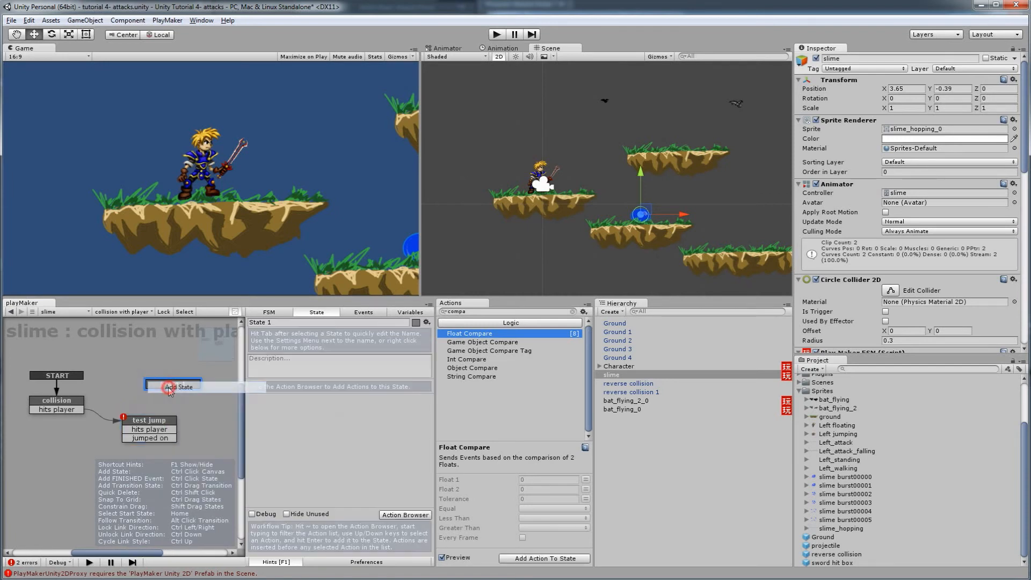
{"action": "left_click_drag", "start_coordinate": [175, 388], "coordinate": [154, 387]}
{"action": "key", "text": "Tab"}
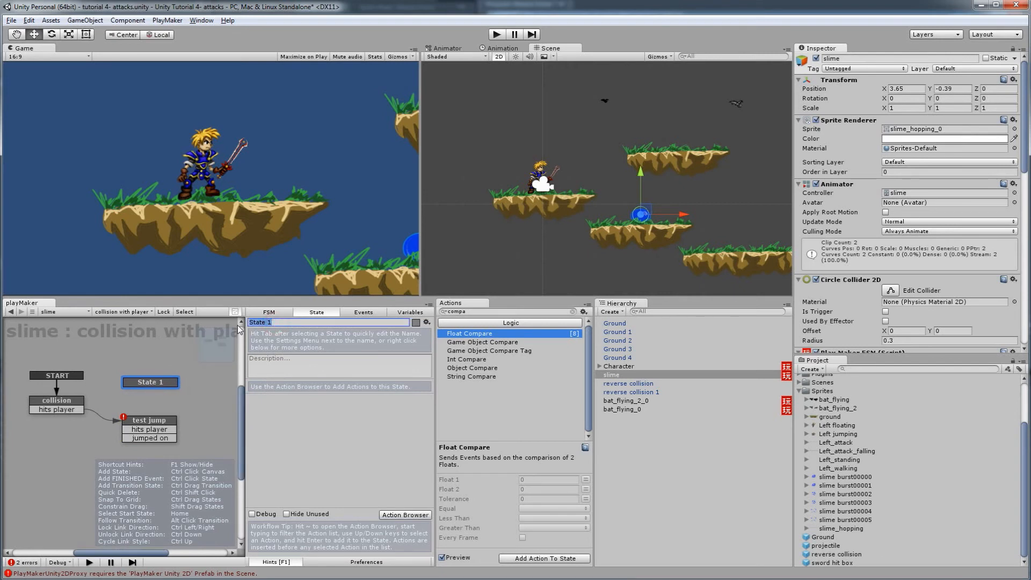
{"action": "type", "text": "hurt player"}
{"action": "left_click_drag", "start_coordinate": [176, 430], "coordinate": [173, 382]}
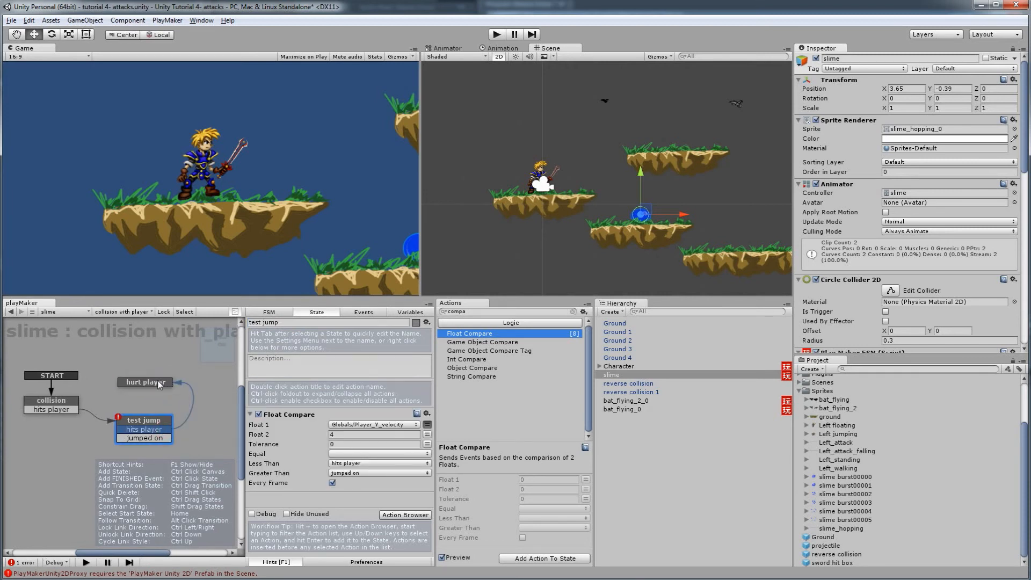
Add a Wait action to the hurt player state.
{"action": "left_click", "coordinate": [156, 382]}
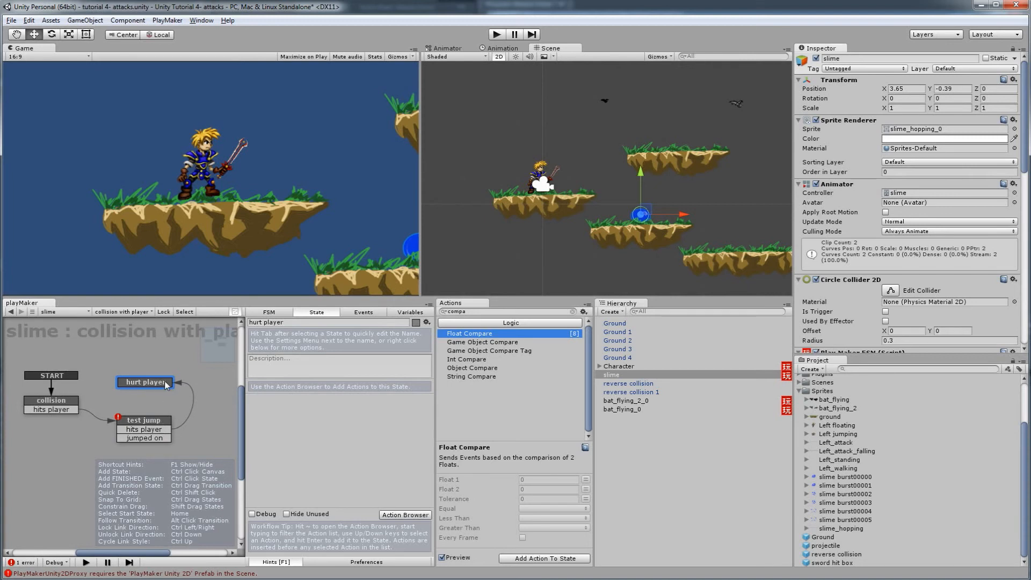
{"action": "left_click", "coordinate": [473, 312]}
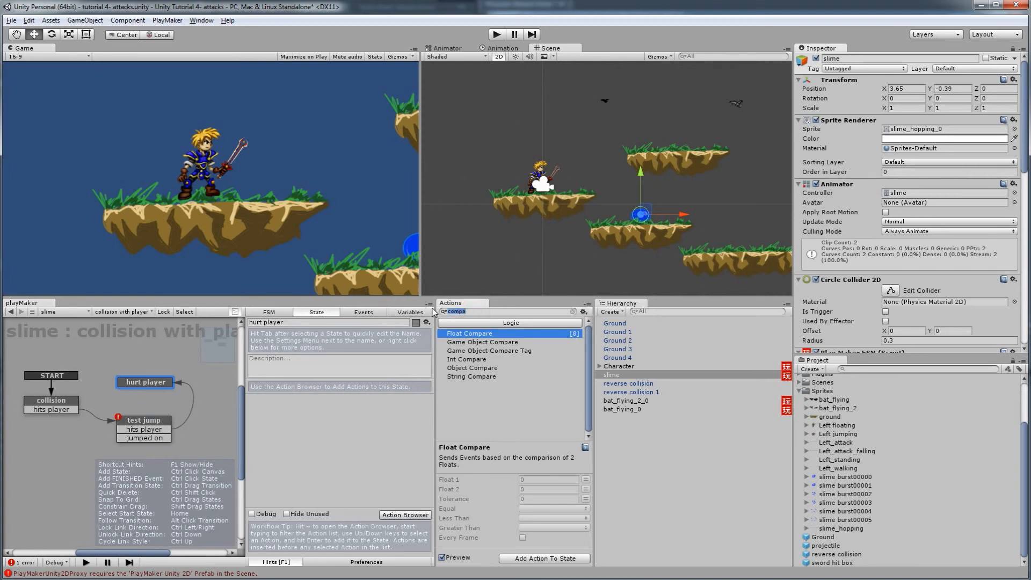
{"action": "type", "text": "wait"}
{"action": "left_click_drag", "start_coordinate": [468, 343], "coordinate": [376, 414]}
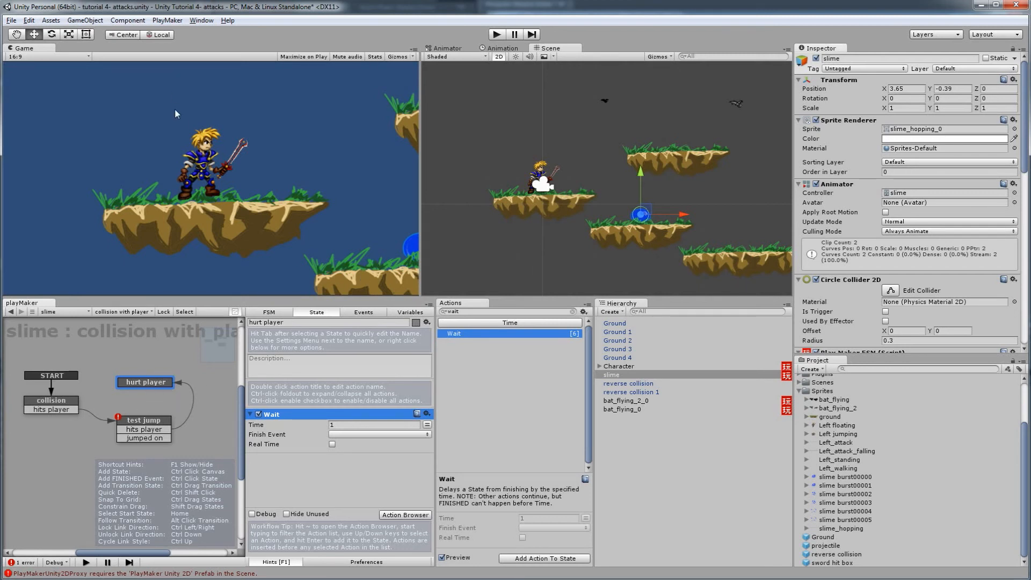
Add a FINISHED transition to hurt player and link it back to the collision state.
{"action": "right_click", "coordinate": [138, 383]}
{"action": "mouse_move", "coordinate": [178, 386]}
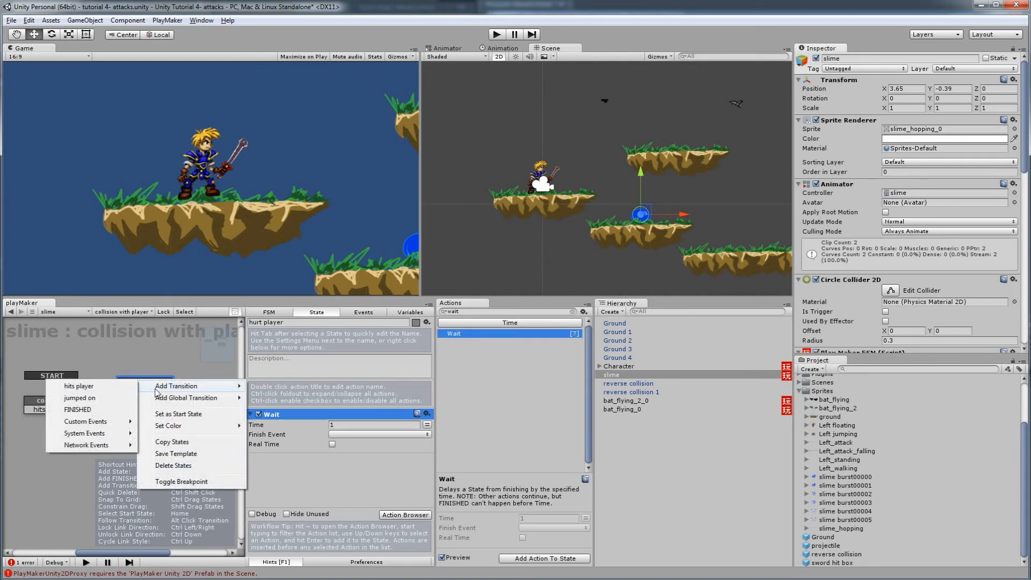
{"action": "left_click", "coordinate": [109, 409]}
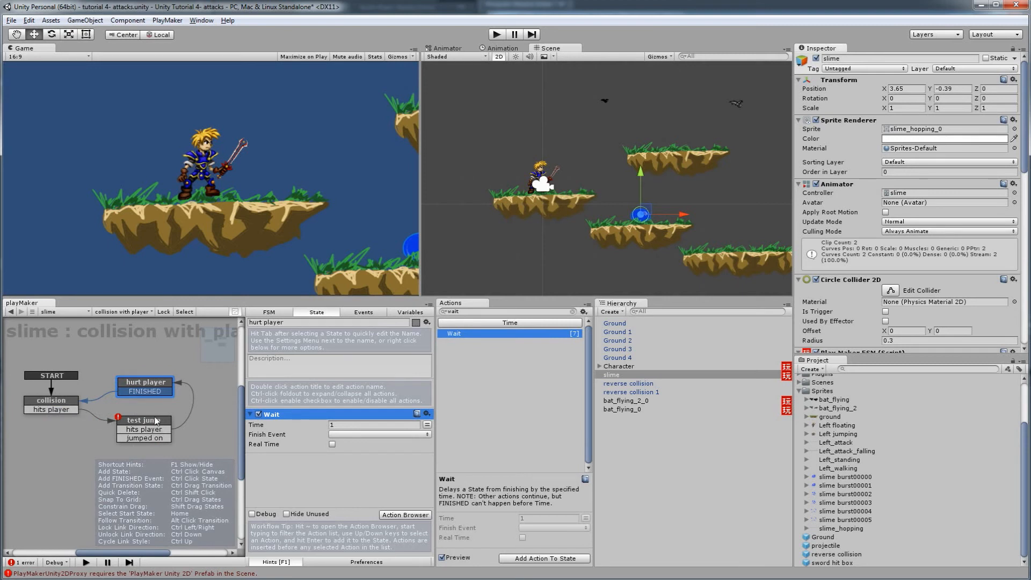
{"action": "left_click", "coordinate": [153, 434]}
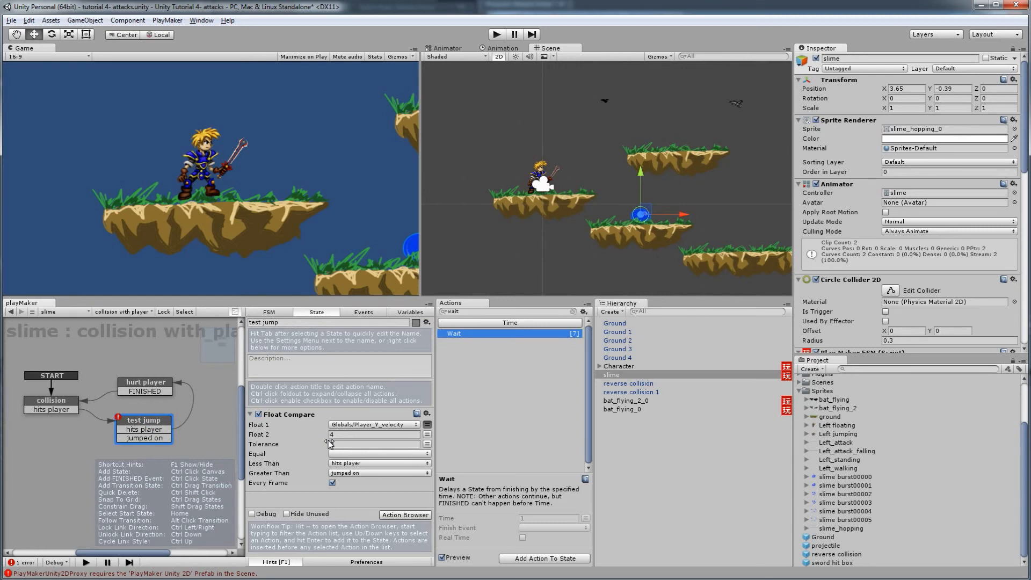
{"action": "left_click", "coordinate": [158, 382]}
{"action": "left_click", "coordinate": [66, 407]}
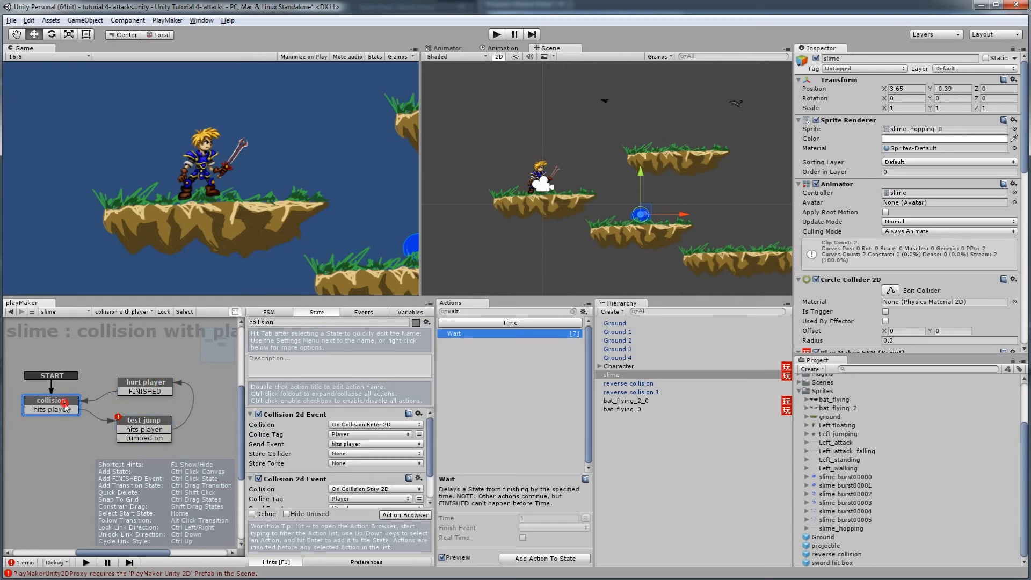
{"action": "left_click", "coordinate": [154, 421]}
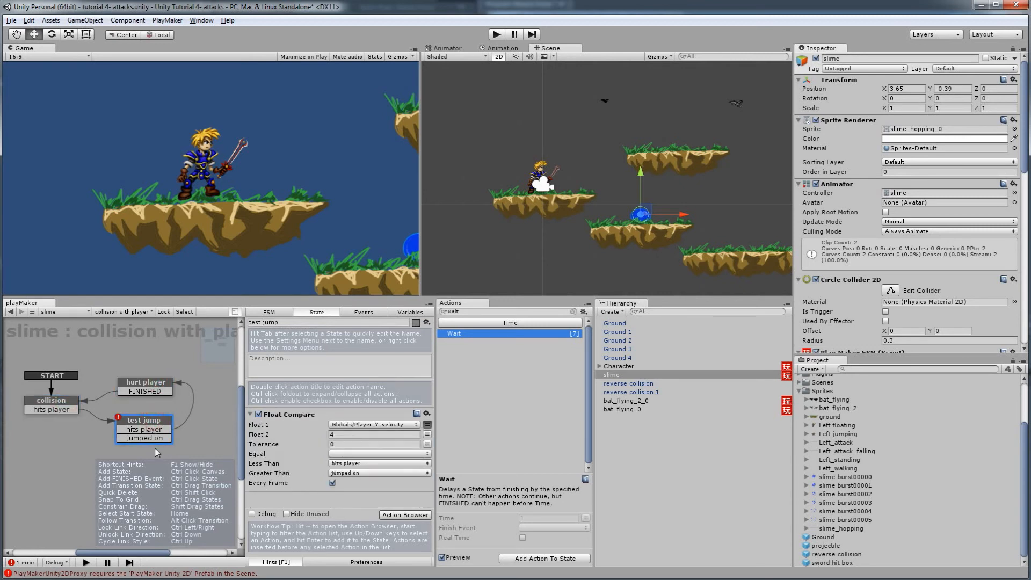
Add a new state beside test jump and link test jump's jumped on transition to it.
{"action": "middle_click_drag", "start_coordinate": [160, 453], "coordinate": [131, 432]}
{"action": "right_click", "coordinate": [182, 401]}
{"action": "left_click", "coordinate": [203, 402]}
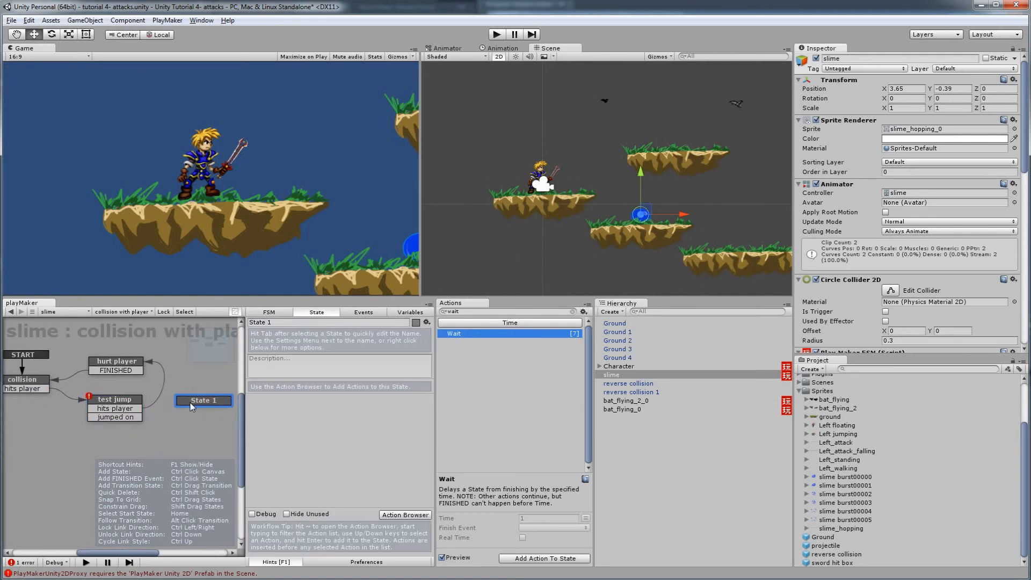
{"action": "key", "text": "Tab"}
{"action": "left_click", "coordinate": [125, 430]}
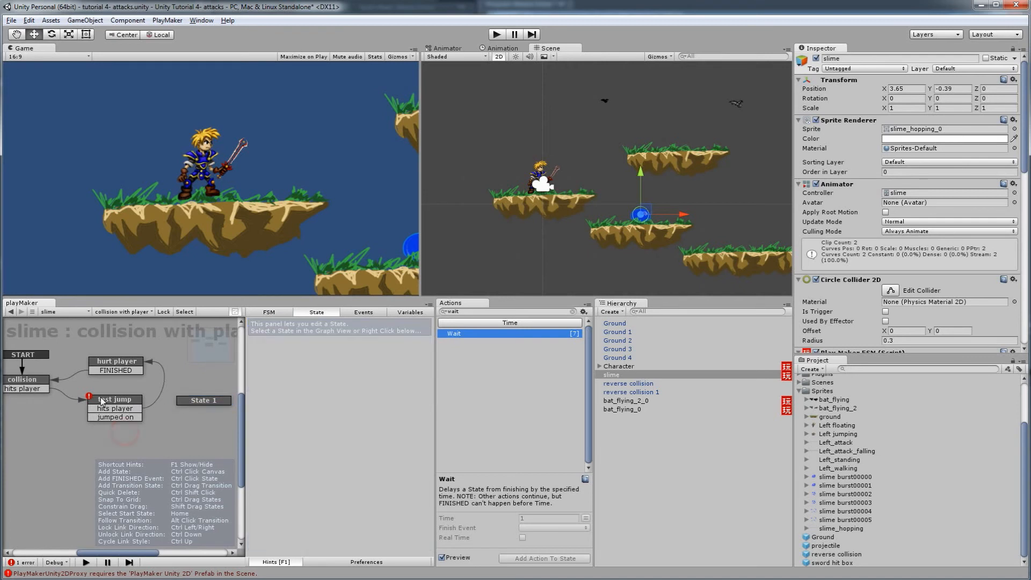
{"action": "left_click", "coordinate": [111, 404]}
{"action": "left_click_drag", "start_coordinate": [130, 418], "coordinate": [183, 408]}
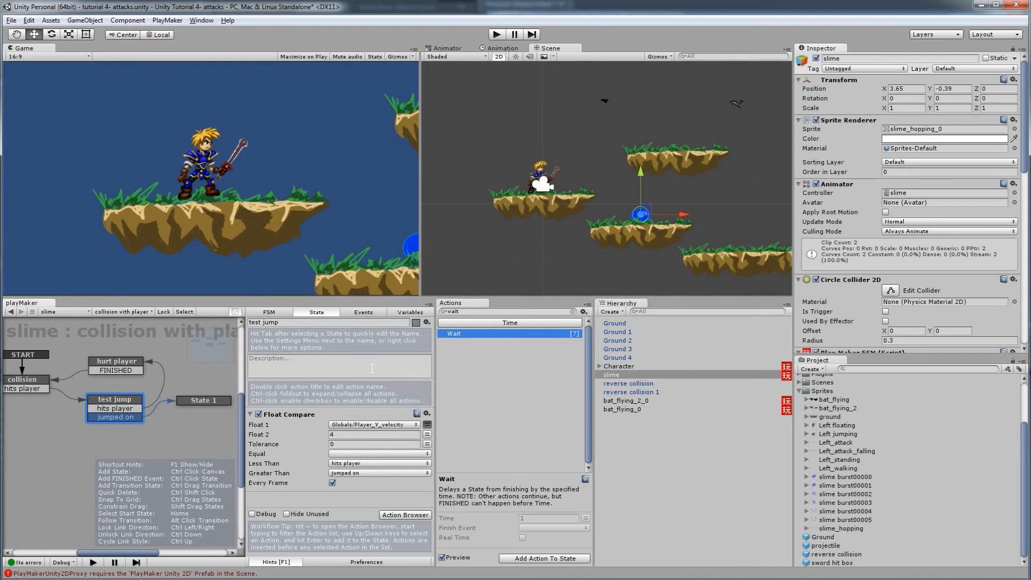
Rename the new state that follows the jumped on transition as player above?
{"action": "left_click", "coordinate": [203, 404]}
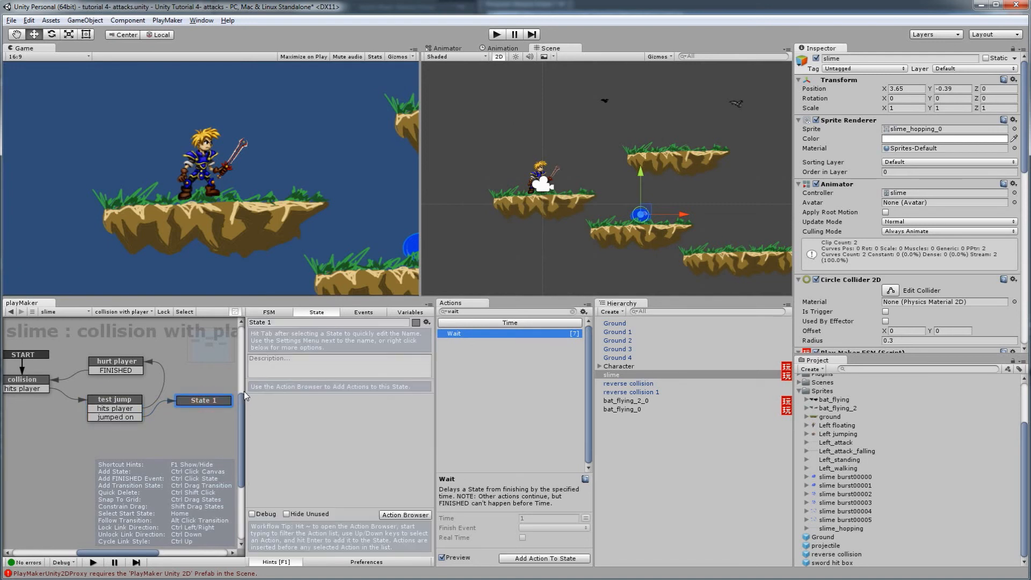
{"action": "left_click", "coordinate": [290, 322]}
{"action": "type", "text": "player above?"}
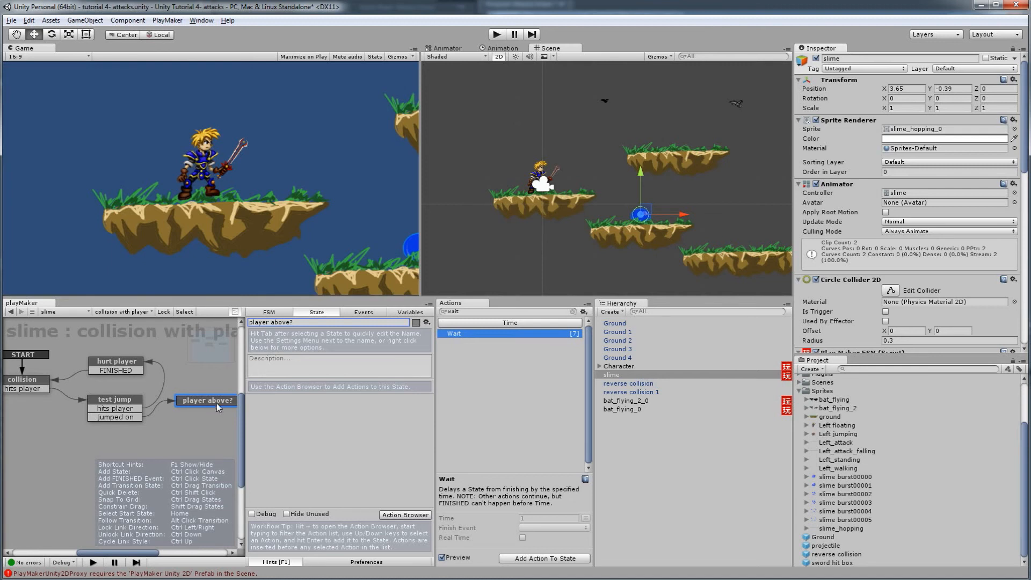
{"action": "middle_click_drag", "start_coordinate": [185, 429], "coordinate": [168, 426]}
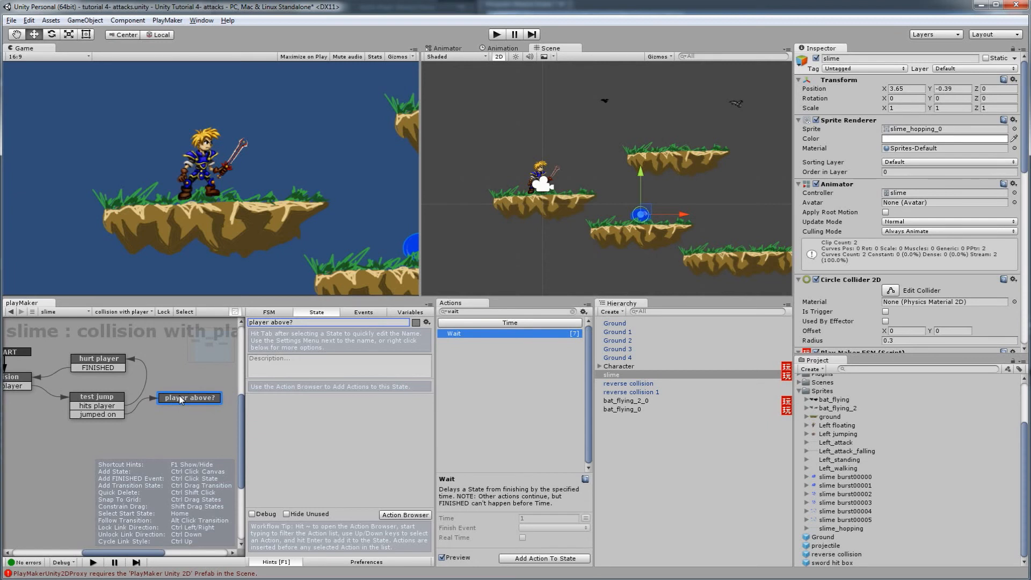
{"action": "right_click", "coordinate": [178, 401]}
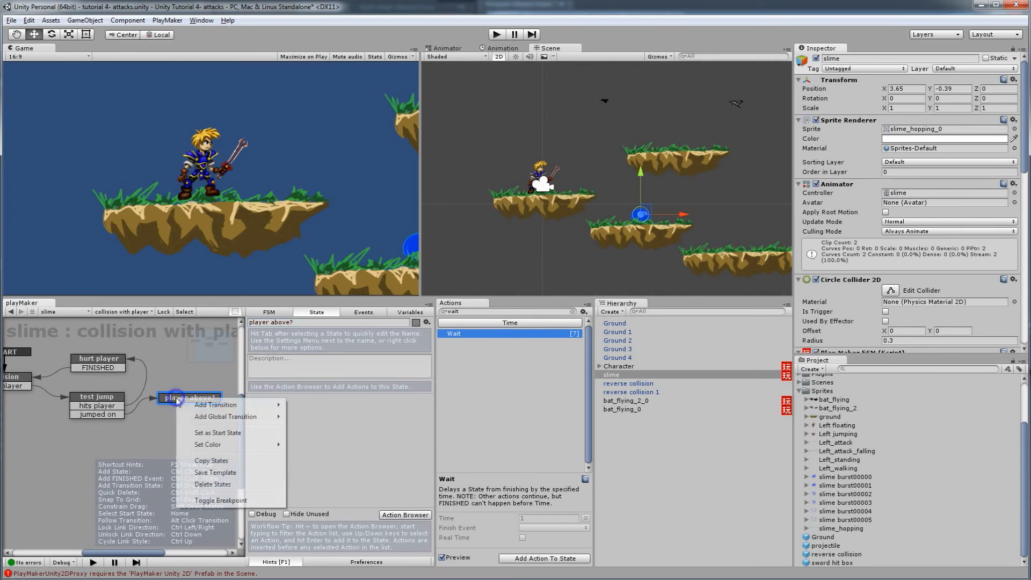
{"action": "mouse_move", "coordinate": [212, 408]}
{"action": "left_click", "coordinate": [164, 406]}
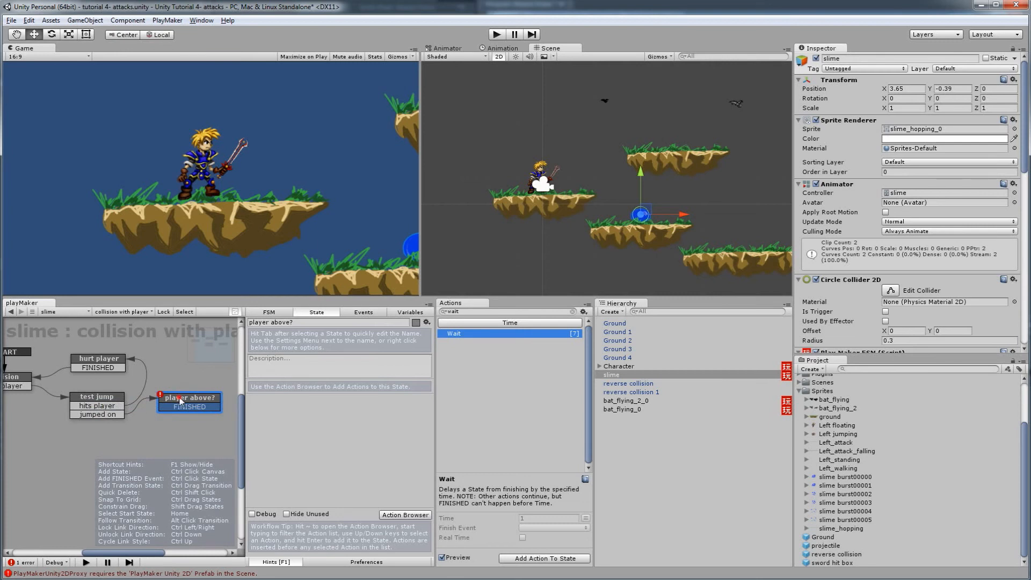
{"action": "left_click", "coordinate": [181, 399]}
{"action": "right_click", "coordinate": [191, 407]}
{"action": "left_click", "coordinate": [228, 536]}
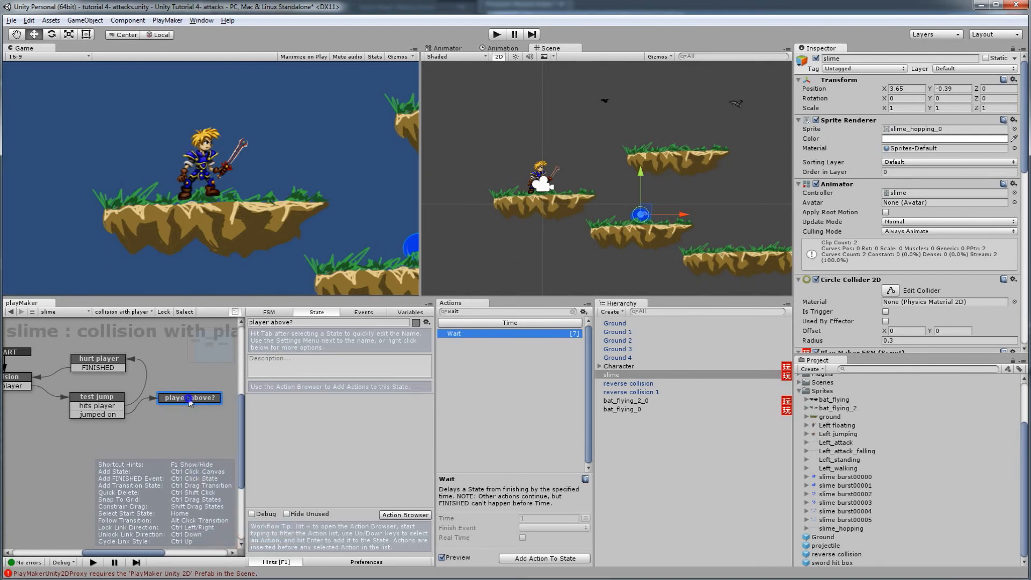
Add hits player and jumped on transitions to the player above? state and shift it slightly away from test jump.
{"action": "right_click", "coordinate": [190, 399]}
{"action": "mouse_move", "coordinate": [205, 407]}
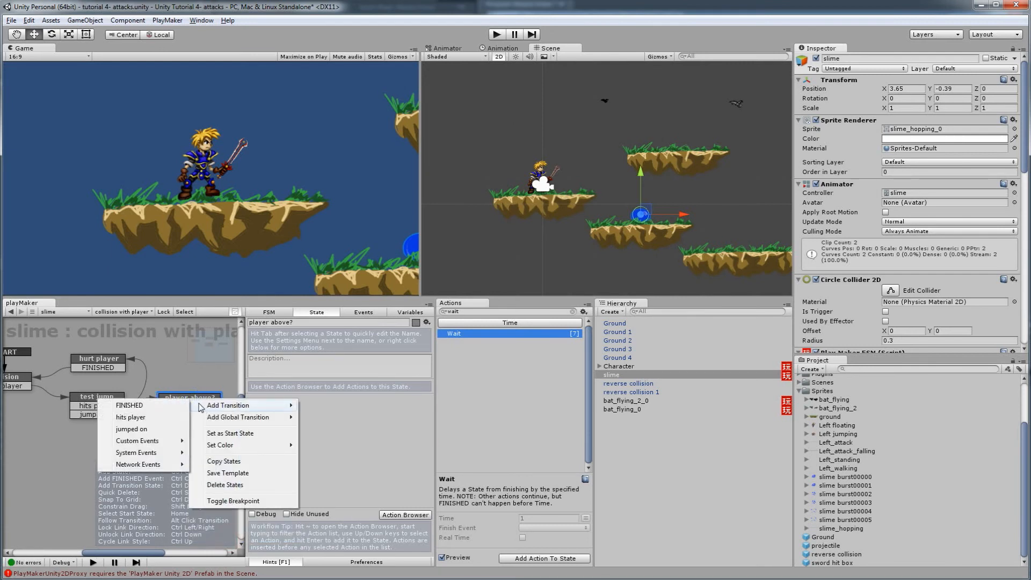
{"action": "left_click", "coordinate": [161, 422]}
{"action": "right_click", "coordinate": [185, 399]}
{"action": "mouse_move", "coordinate": [210, 408]}
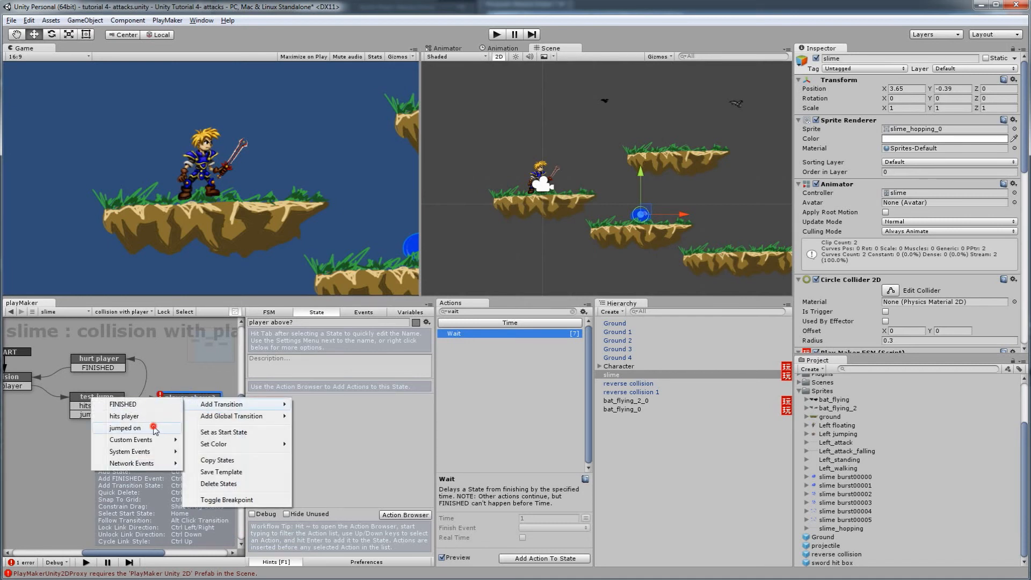
{"action": "left_click", "coordinate": [155, 428]}
{"action": "left_click_drag", "start_coordinate": [182, 401], "coordinate": [188, 399]}
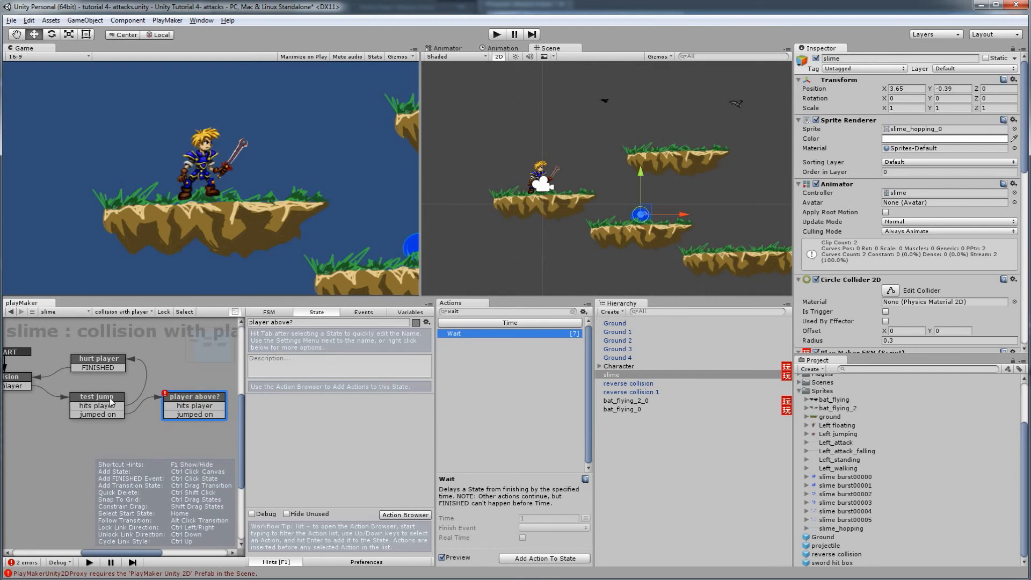
Search the actions for get position and add a Get Position action to the player above? state.
{"action": "left_click", "coordinate": [477, 310]}
{"action": "left_click", "coordinate": [445, 312]}
{"action": "left_click", "coordinate": [469, 311]}
{"action": "double_click", "coordinate": [470, 312]}
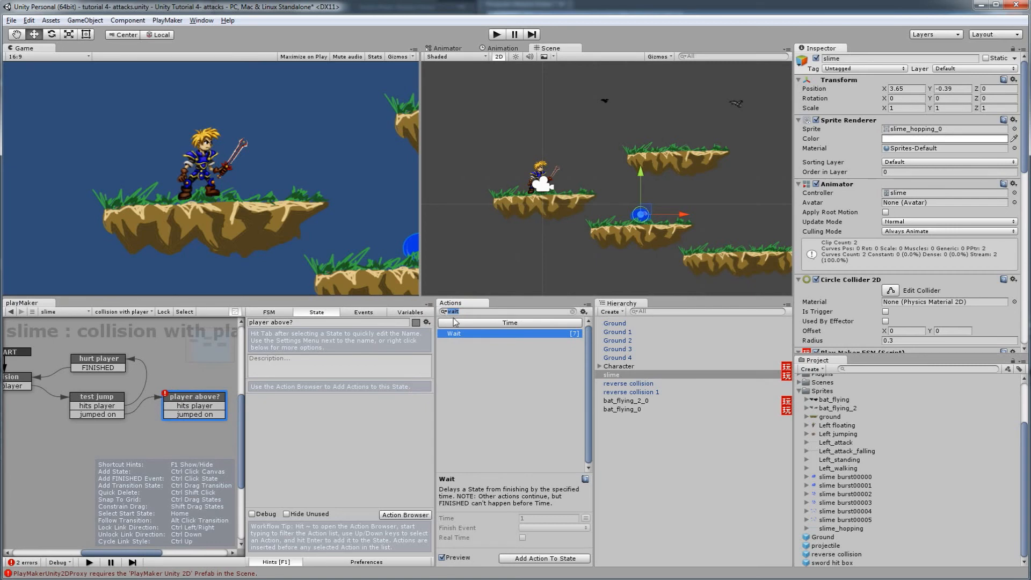
{"action": "type", "text": "get"}
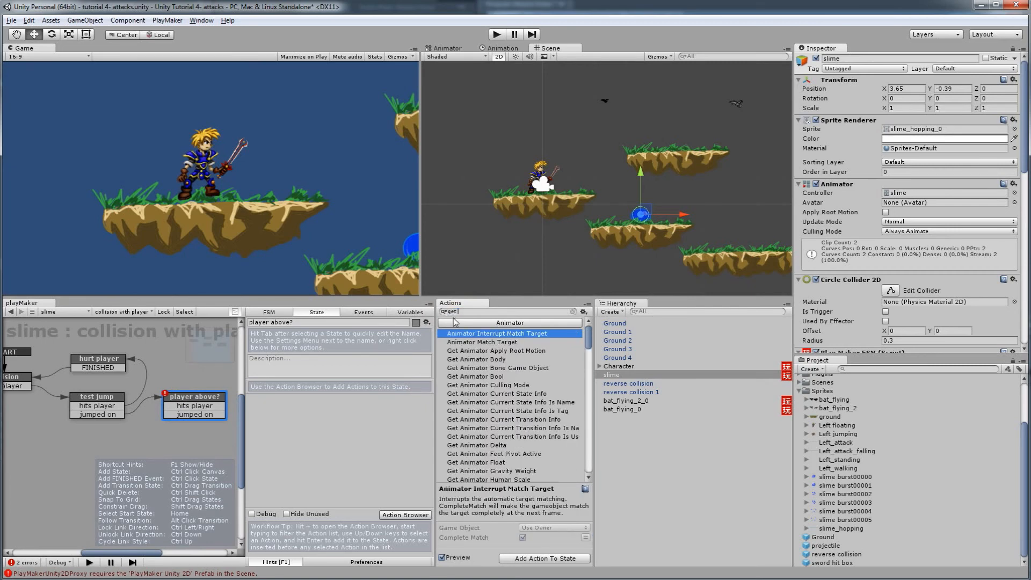
{"action": "type", "text": " pos"}
{"action": "left_click_drag", "start_coordinate": [466, 354], "coordinate": [285, 434]}
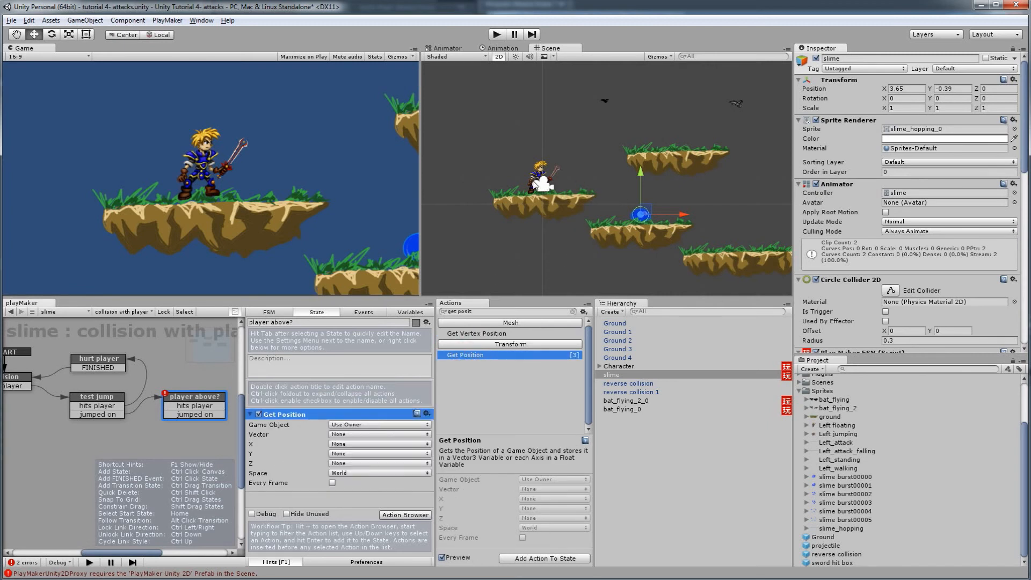
{"action": "left_click", "coordinate": [338, 462]}
{"action": "mouse_move", "coordinate": [366, 477]}
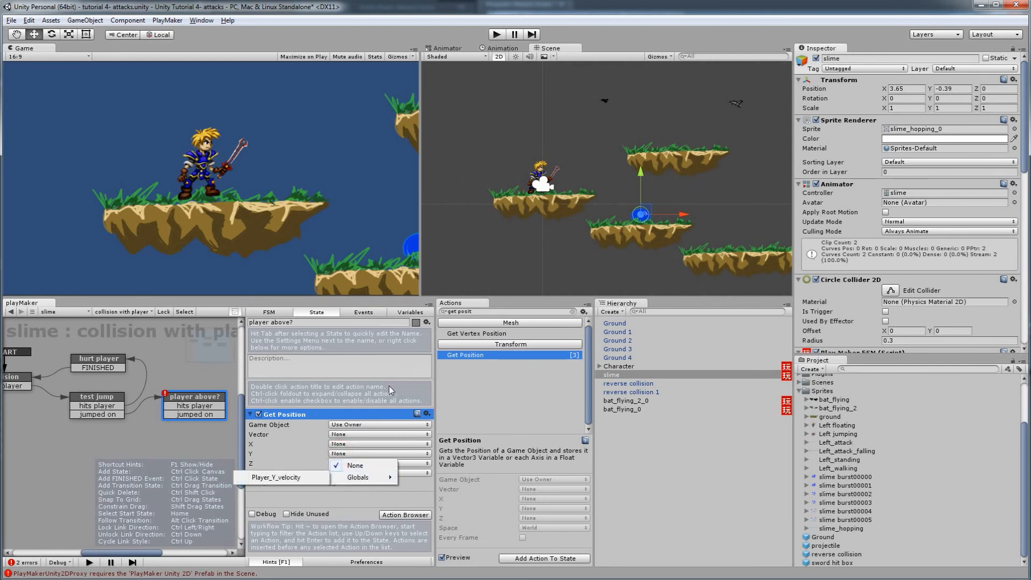
{"action": "left_click", "coordinate": [279, 477]}
Create a float variable named Player_Y in the slime's collision FSM.
{"action": "left_click", "coordinate": [400, 314]}
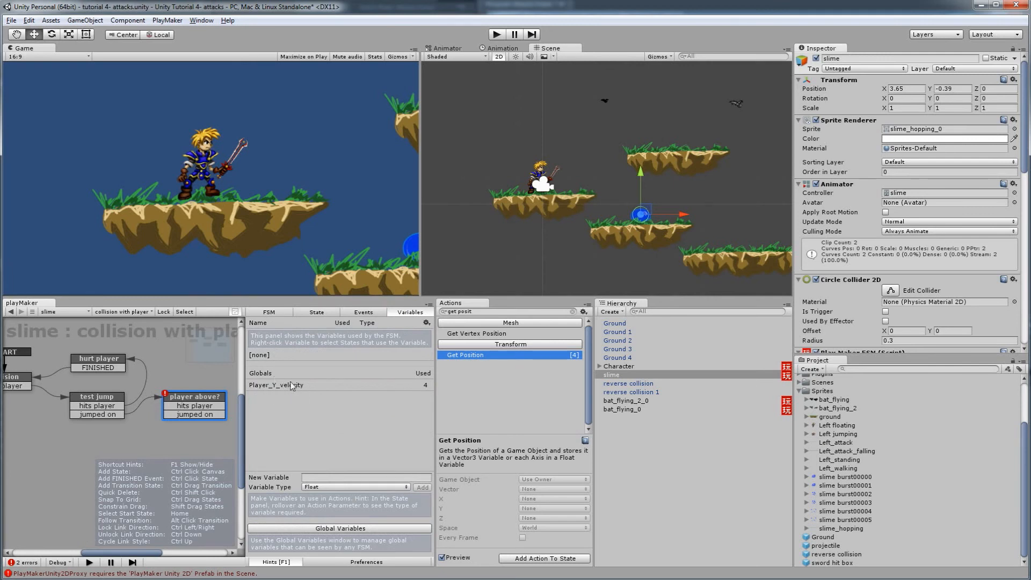
{"action": "left_click", "coordinate": [324, 477]}
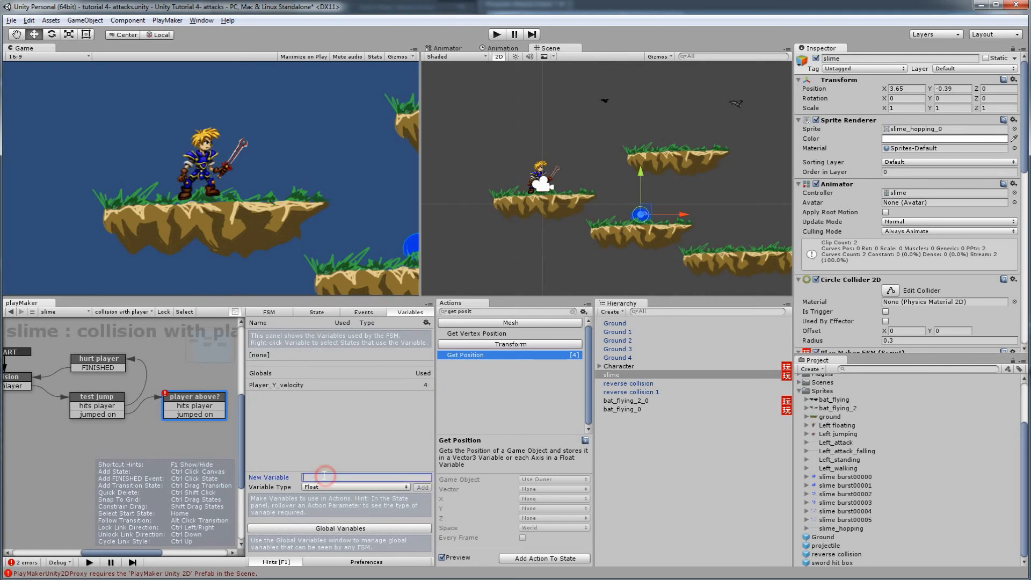
{"action": "type", "text": "Player_Y"}
{"action": "key", "text": "Return"}
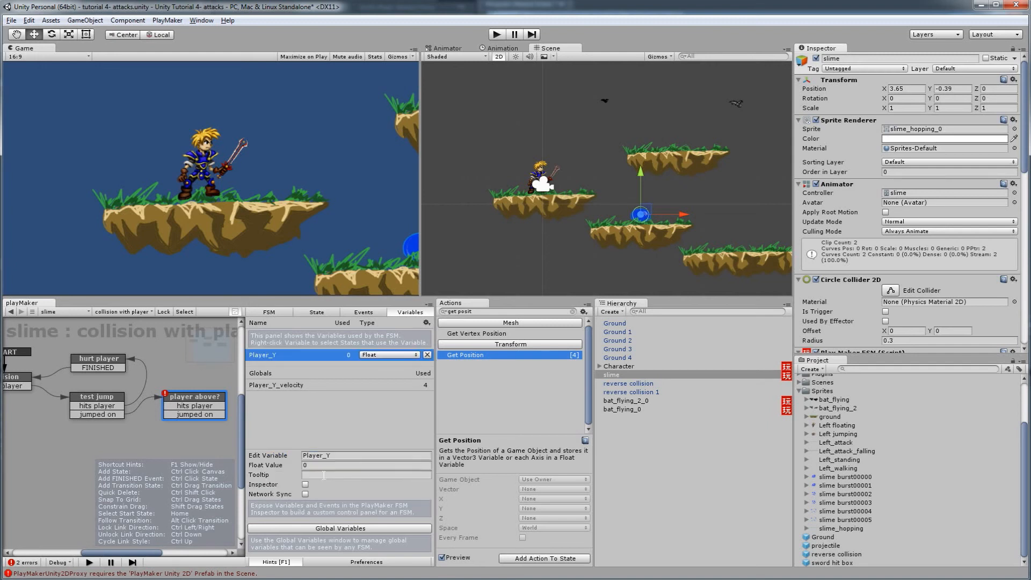
Create a second float variable named Slime_Y in the same FSM.
{"action": "left_click", "coordinate": [304, 417]}
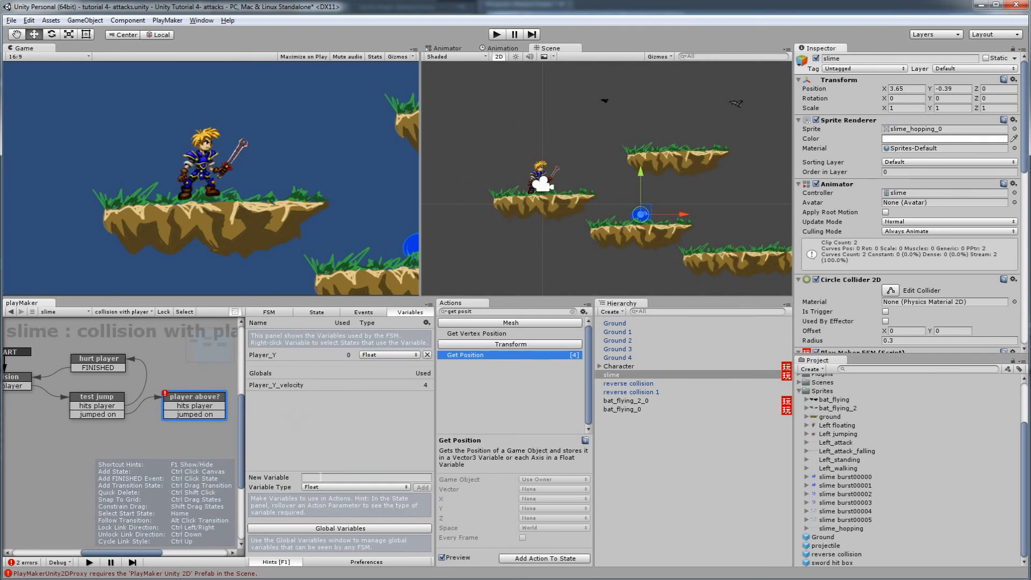
{"action": "type", "text": "P"}
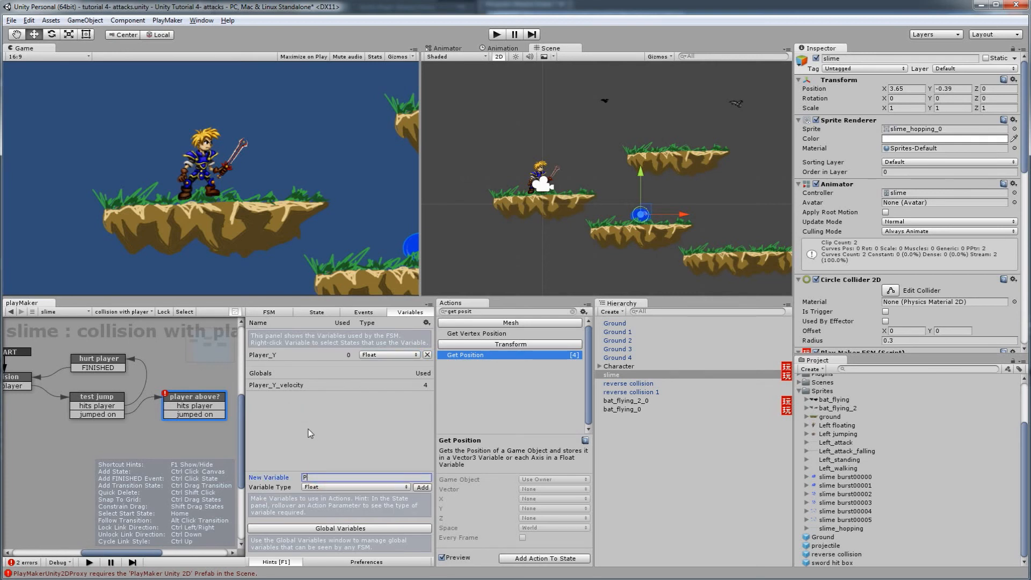
{"action": "type", "text": "layer"}
{"action": "key", "text": "BackSpace"}
{"action": "key", "text": "BackSpace"}
{"action": "key", "text": "BackSpace"}
{"action": "key", "text": "BackSpace"}
{"action": "key", "text": "BackSpace"}
{"action": "key", "text": "BackSpace"}
{"action": "type", "text": "Slime_Y"}
{"action": "key", "text": "Return"}
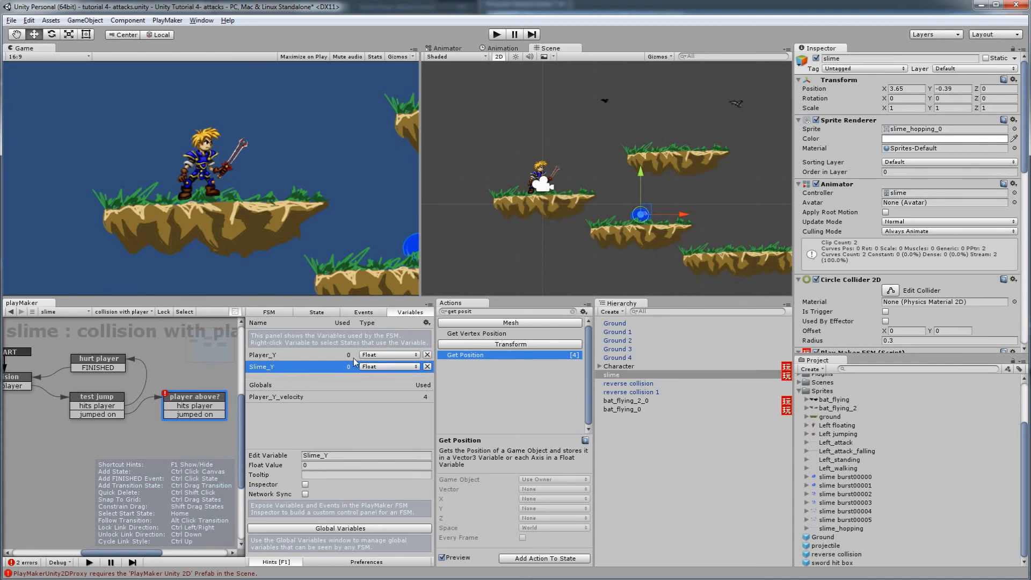
Store the owner's Y position in Slime_Y in the player above? state's Get Position action.
{"action": "left_click", "coordinate": [186, 397]}
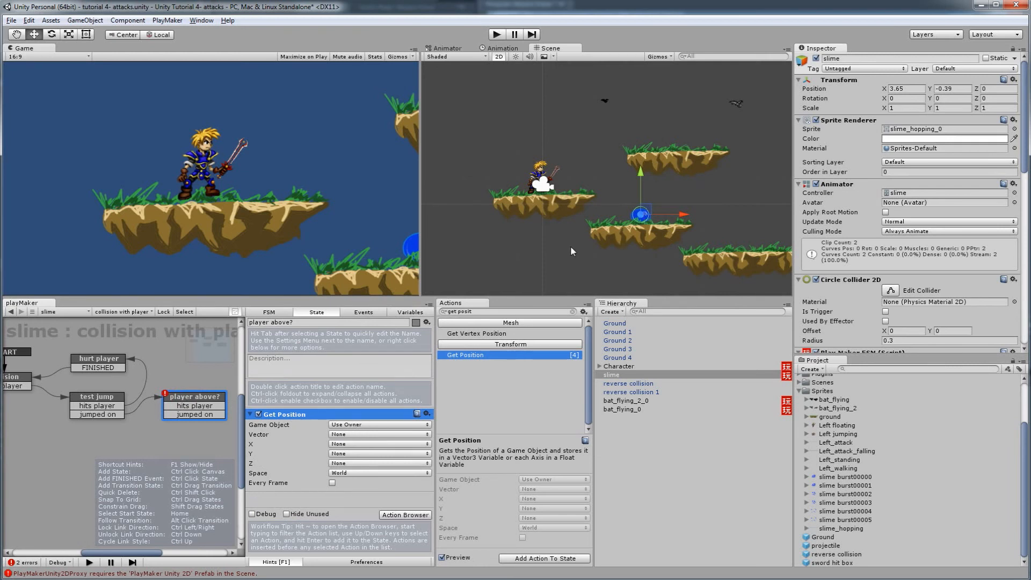
{"action": "left_click", "coordinate": [352, 454]}
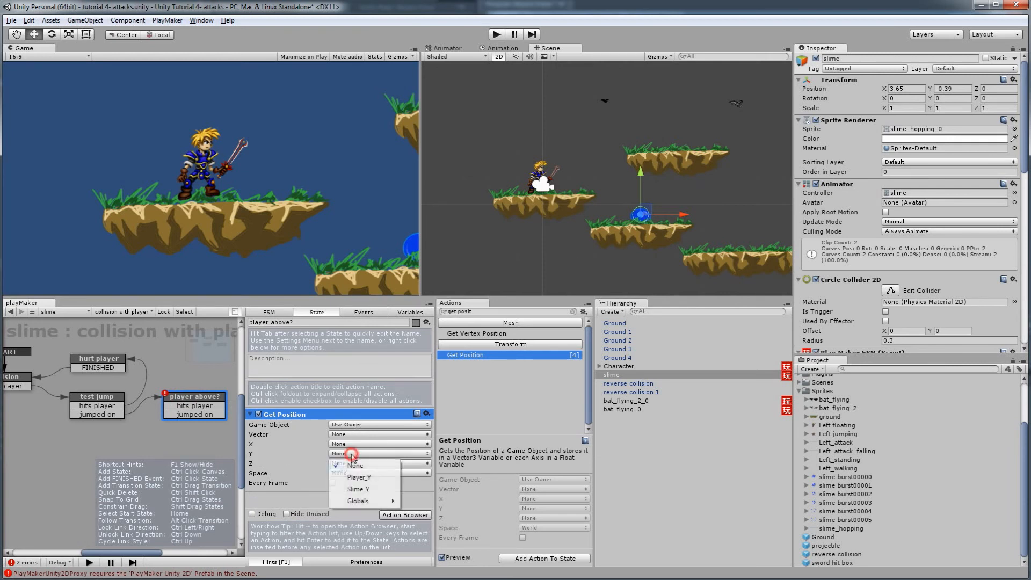
{"action": "left_click", "coordinate": [358, 489]}
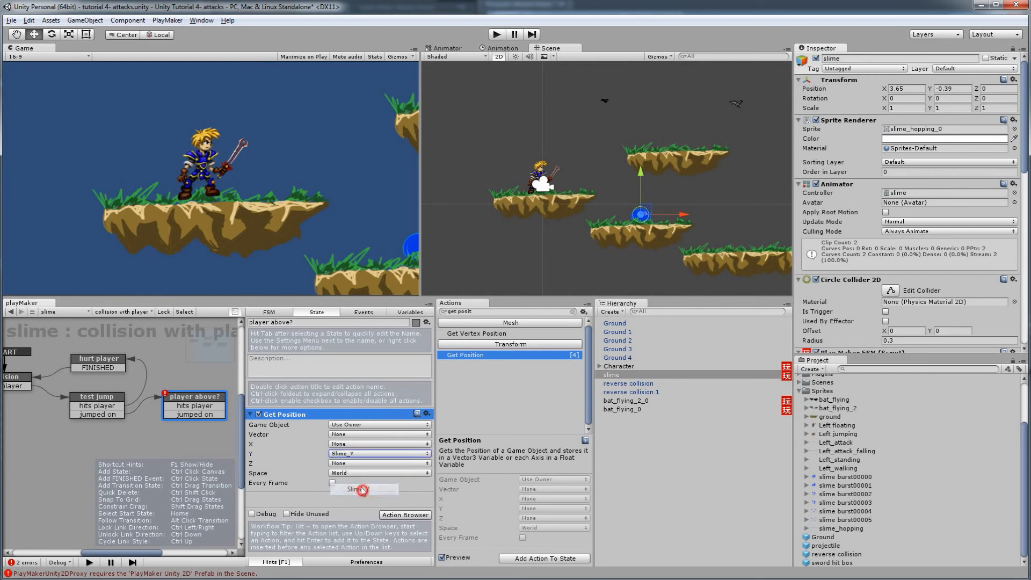
Add a second Get Position action to the player above? state and specify the scene's Character as its game object.
{"action": "left_click_drag", "start_coordinate": [459, 357], "coordinate": [355, 500]}
{"action": "left_click", "coordinate": [353, 440]}
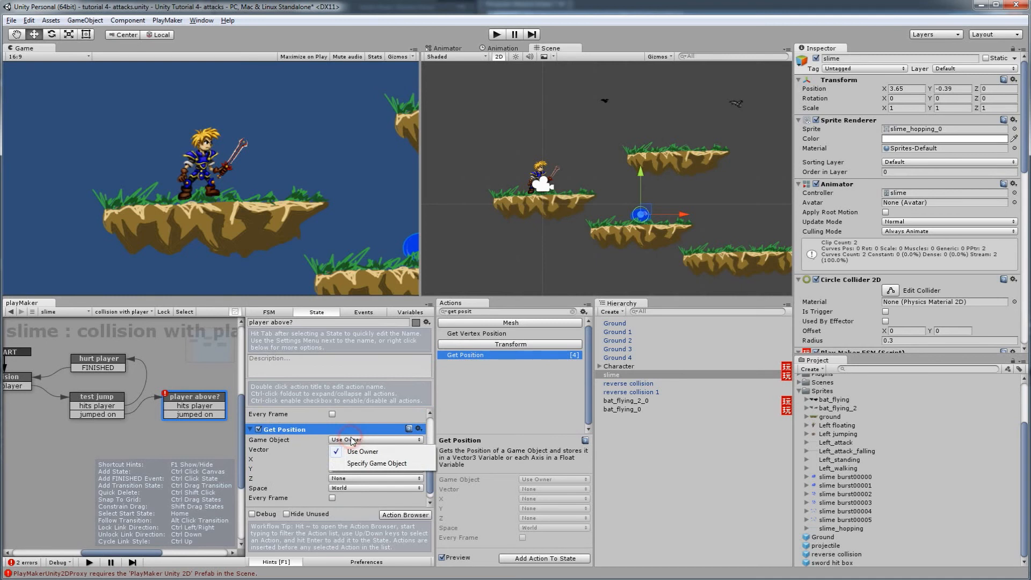
{"action": "left_click", "coordinate": [370, 463]}
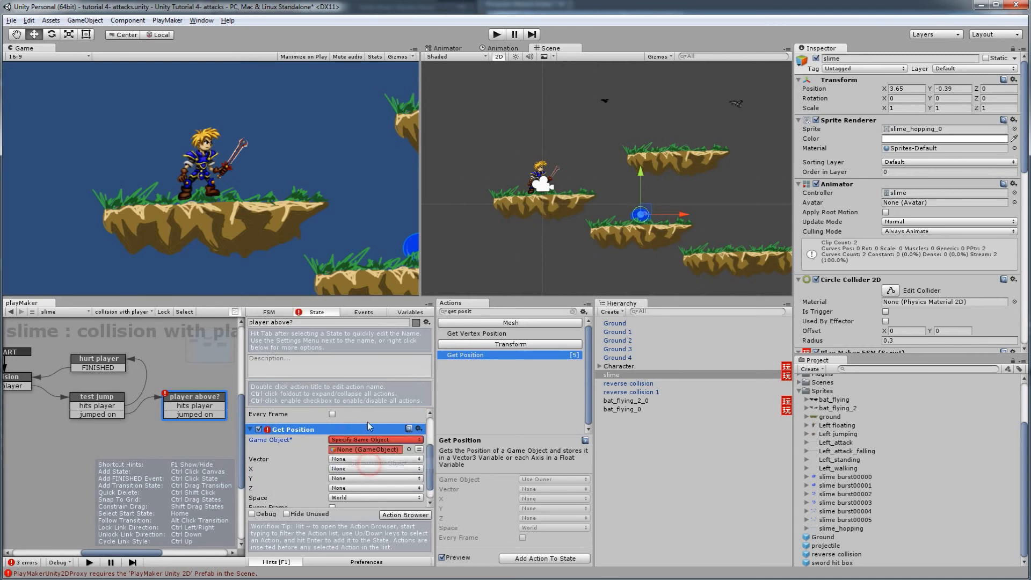
{"action": "left_click", "coordinate": [409, 450]}
{"action": "left_click", "coordinate": [102, 81]}
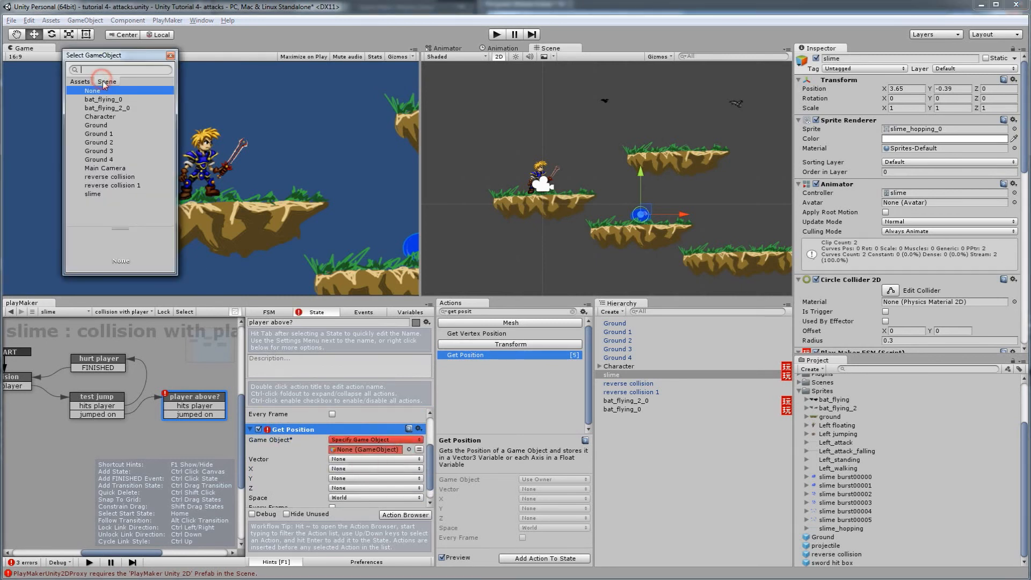
{"action": "left_click", "coordinate": [103, 117]}
{"action": "double_click", "coordinate": [108, 117]}
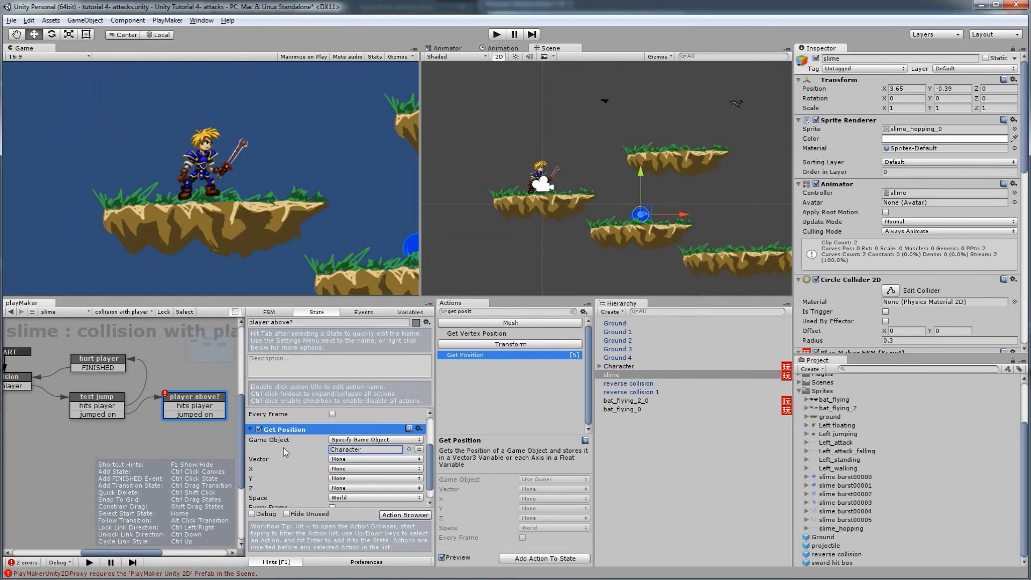
Store the Character's Y position in Player_Y in the second Get Position action.
{"action": "left_click", "coordinate": [333, 480]}
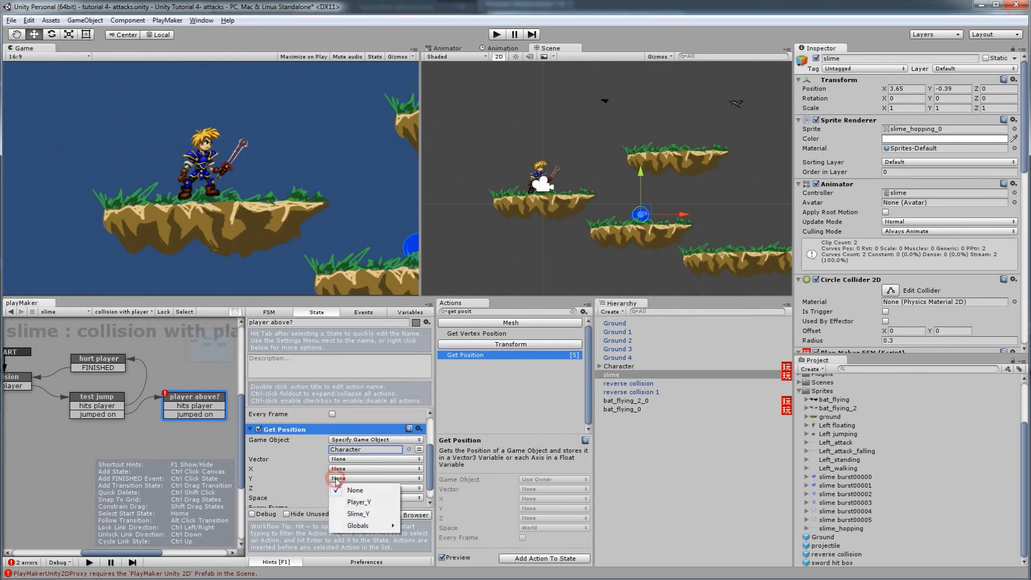
{"action": "left_click", "coordinate": [368, 501]}
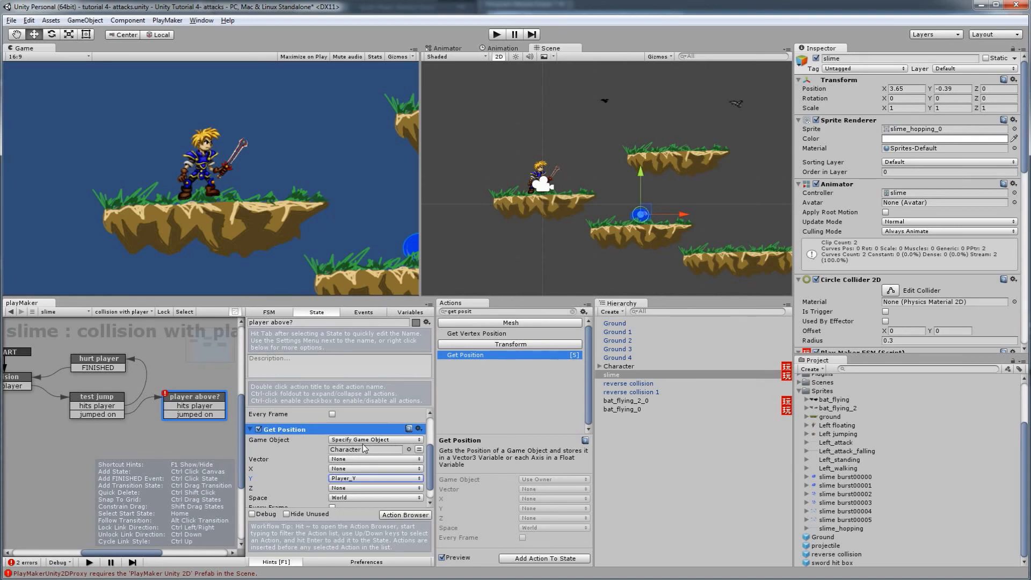
{"action": "scroll", "coordinate": [311, 440], "scroll_direction": "down", "scroll_amount": 2}
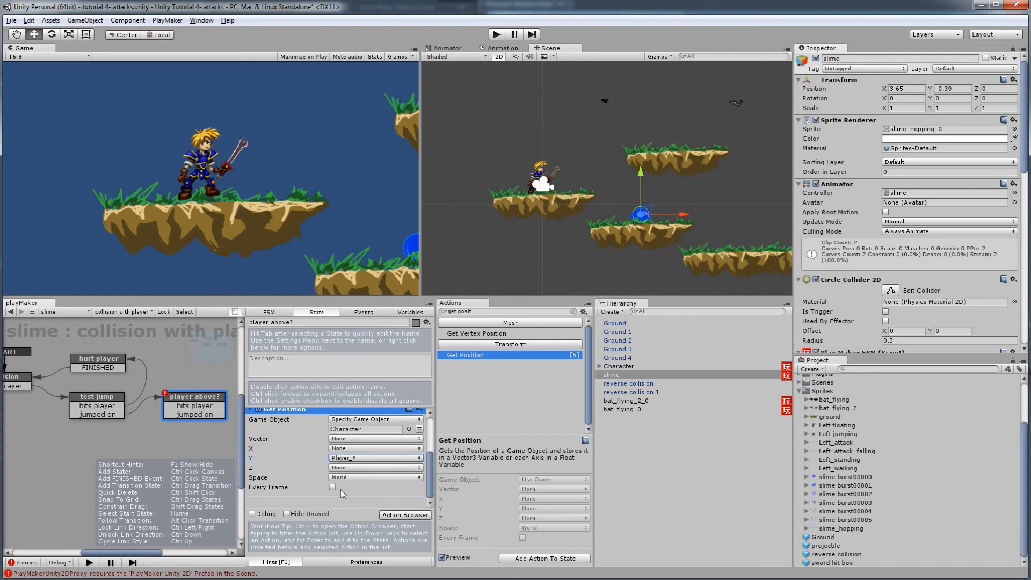
Search the actions for float su and add Float Subtract below the two Get Position actions.
{"action": "left_click_drag", "start_coordinate": [483, 313], "coordinate": [444, 311]}
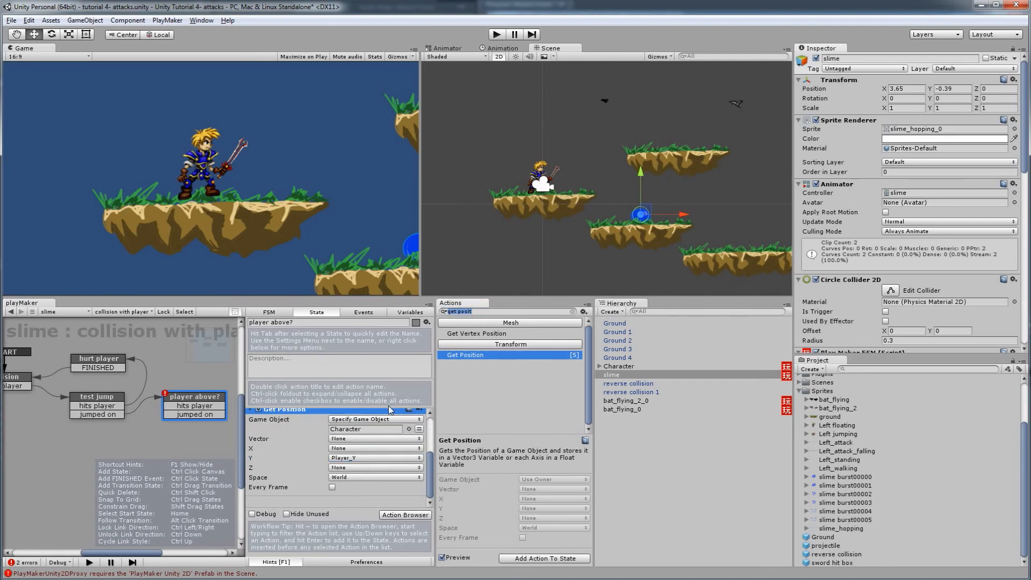
{"action": "type", "text": "float"}
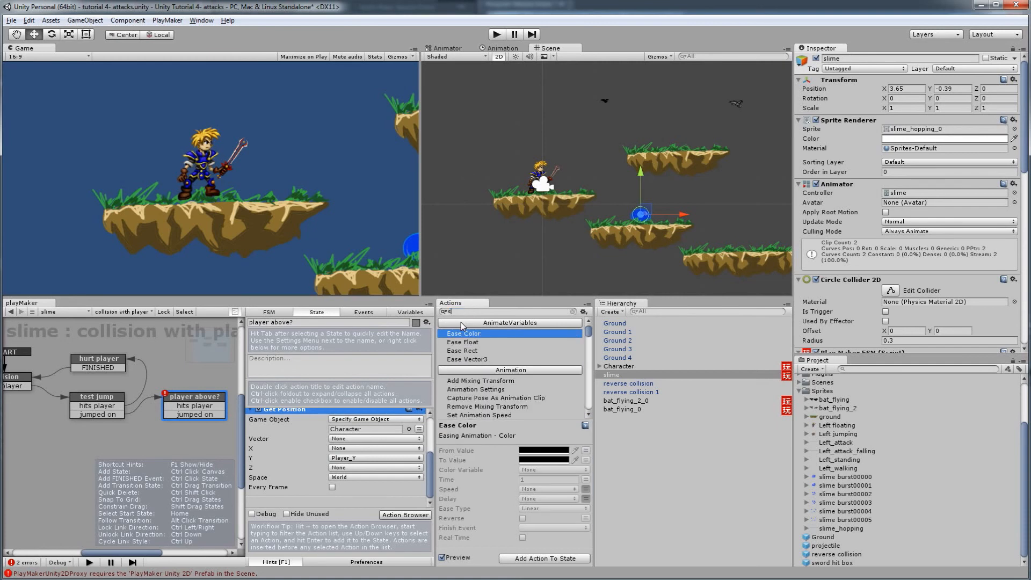
{"action": "type", "text": " su"}
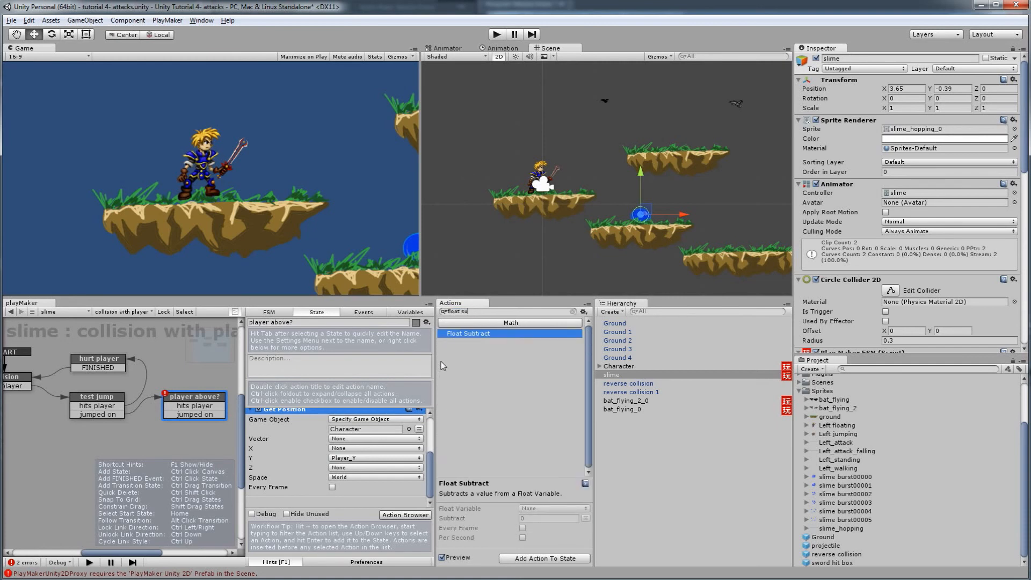
{"action": "double_click", "coordinate": [456, 336]}
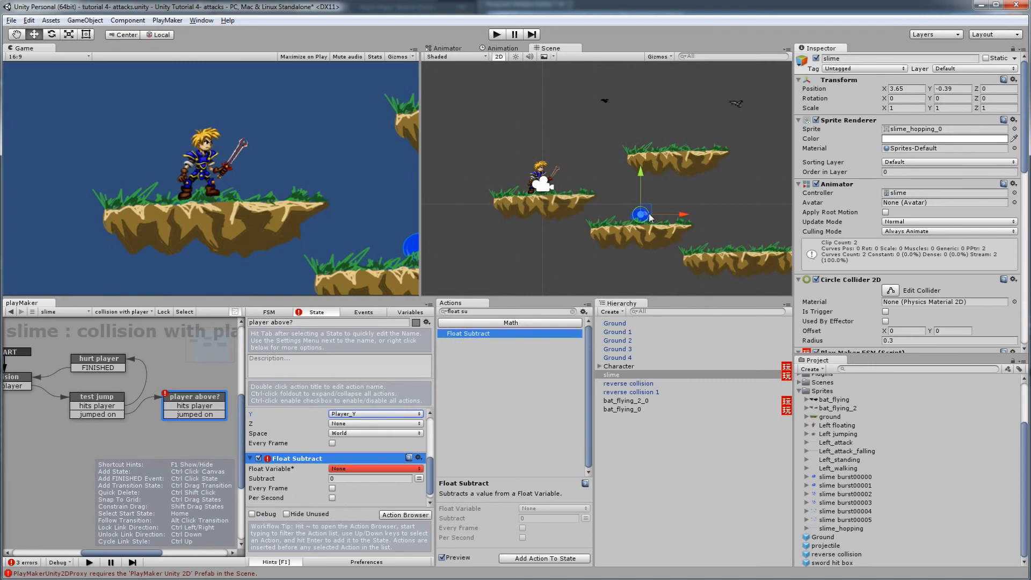
Compare the Character and slime positions in the scene, and set Float Subtract to subtract 0.5 from Player_Y.
{"action": "left_click", "coordinate": [544, 174]}
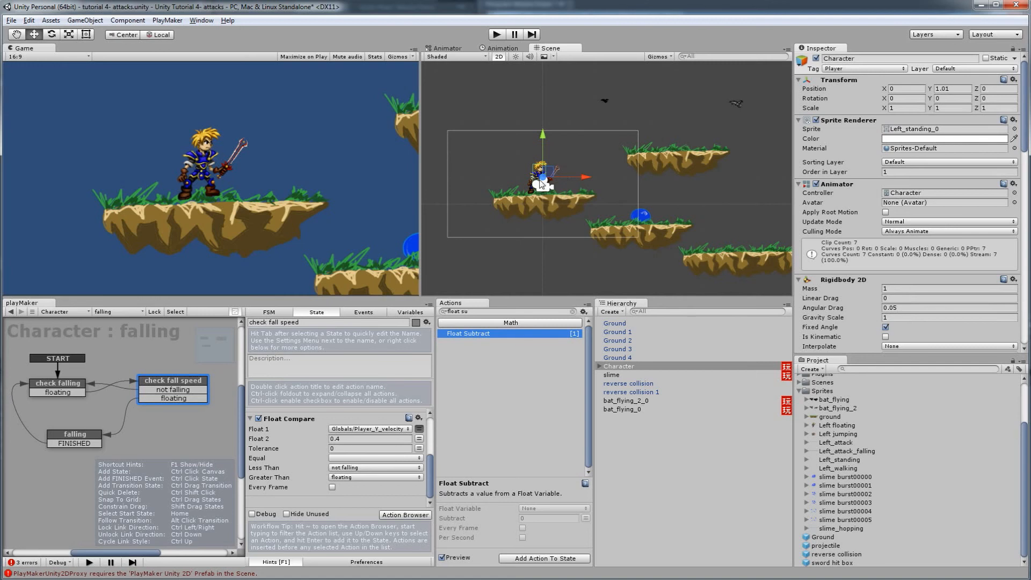
{"action": "left_click", "coordinate": [643, 215]}
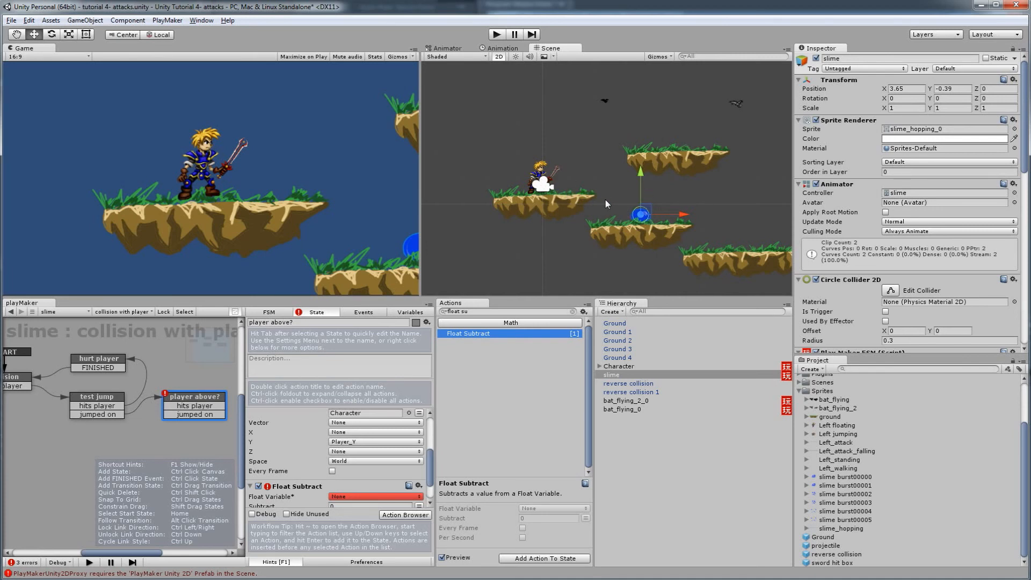
{"action": "left_click", "coordinate": [530, 183]}
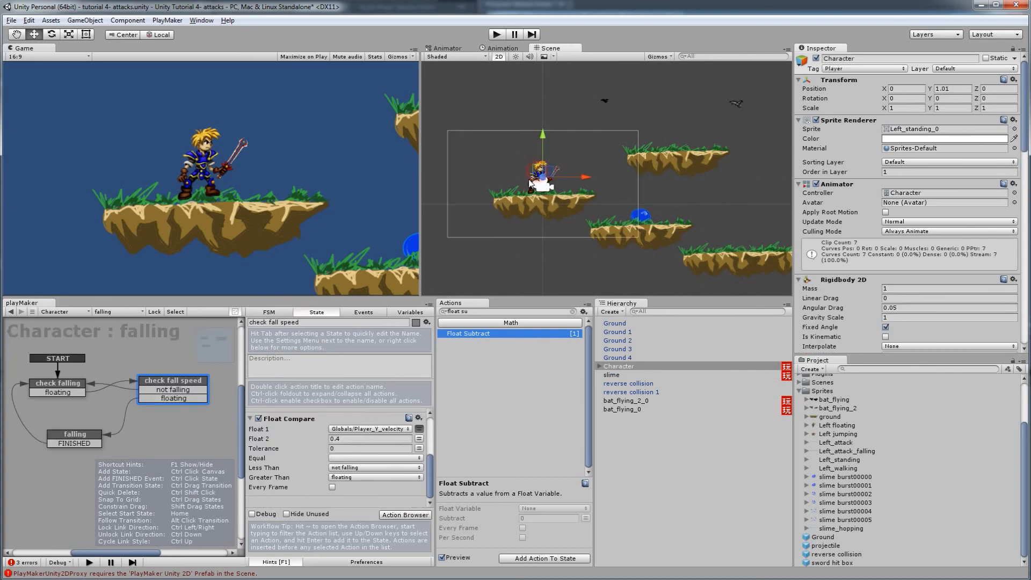
{"action": "left_click", "coordinate": [650, 219]}
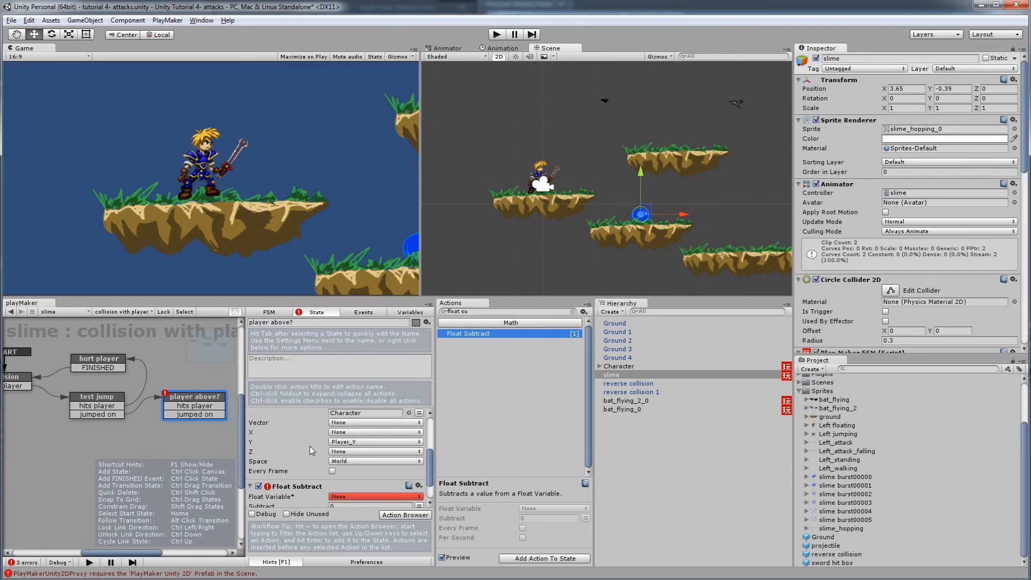
{"action": "scroll", "coordinate": [310, 446], "scroll_direction": "down", "scroll_amount": 3}
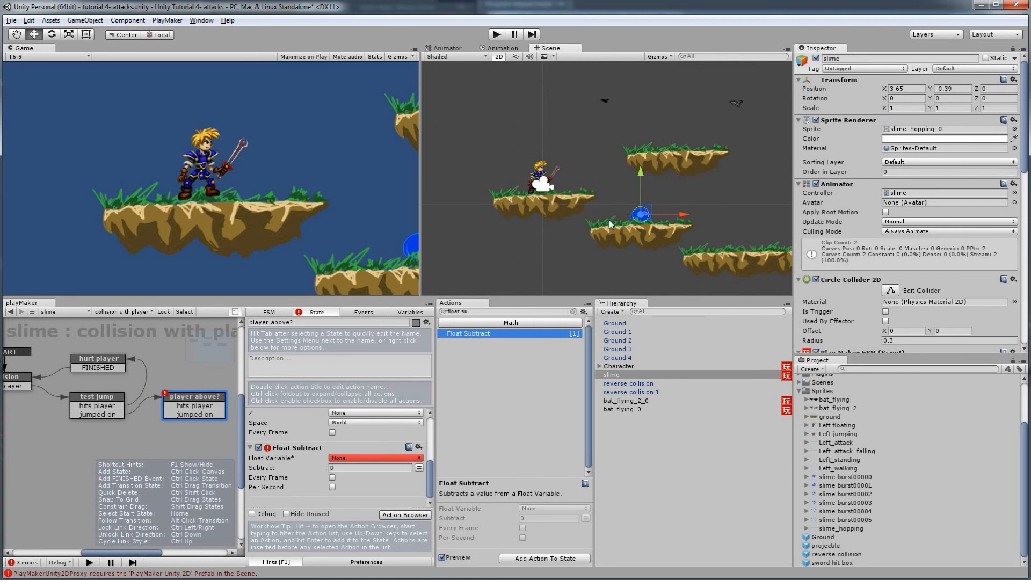
{"action": "left_click", "coordinate": [351, 466]}
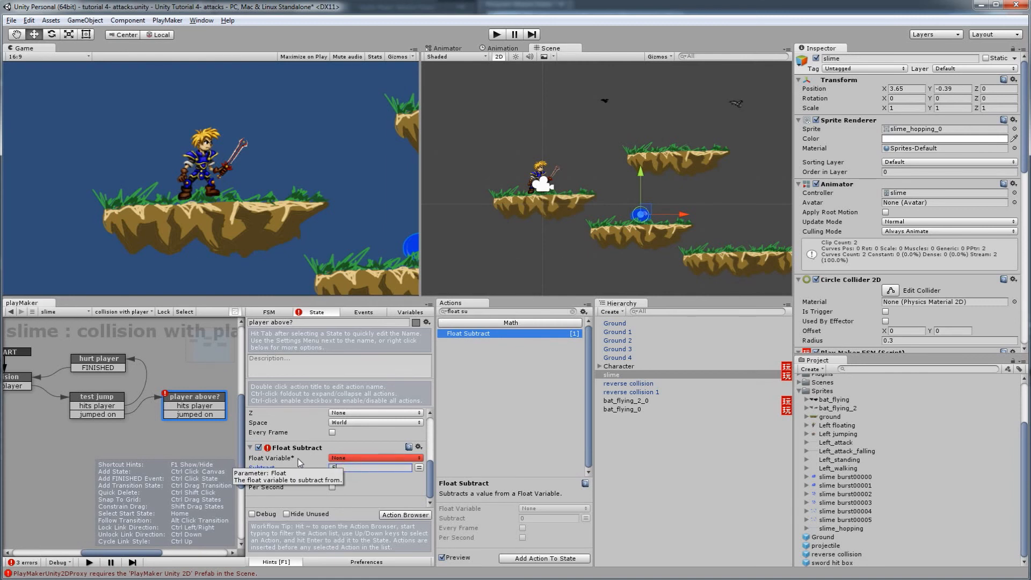
{"action": "type", "text": "0.5"}
{"action": "left_click", "coordinate": [367, 459]}
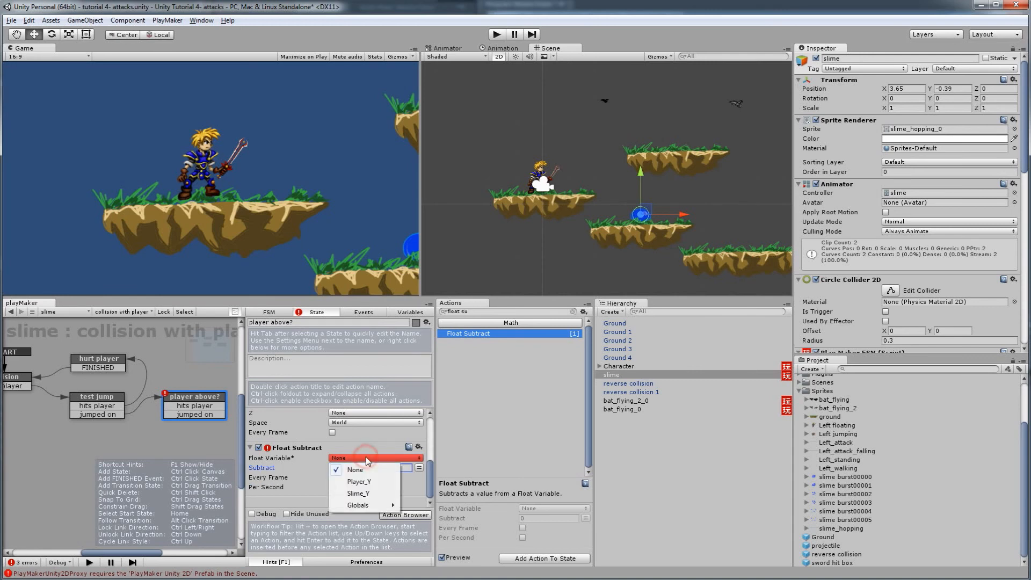
{"action": "left_click", "coordinate": [364, 483]}
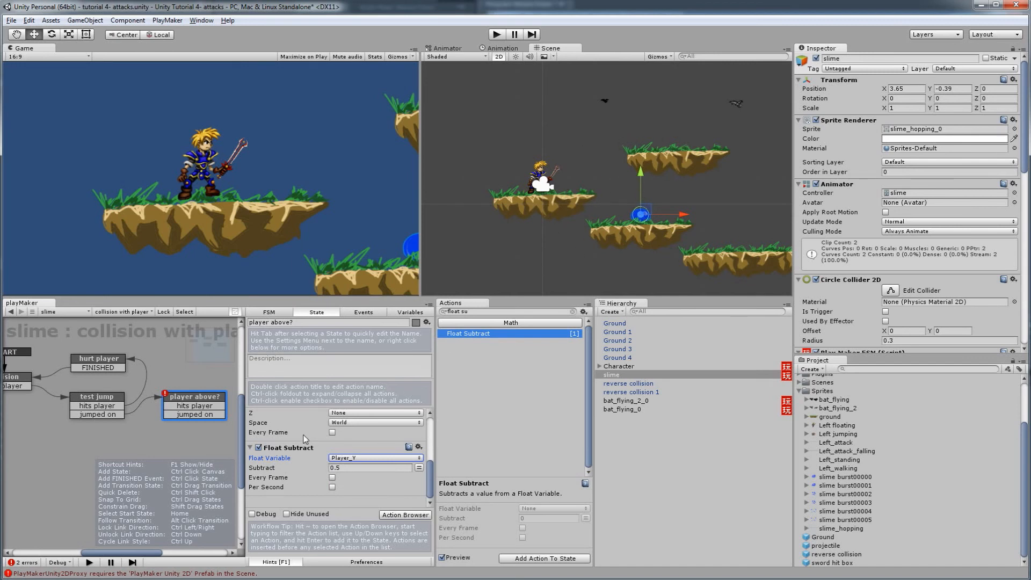
{"action": "scroll", "coordinate": [317, 461], "scroll_direction": "up", "scroll_amount": 3}
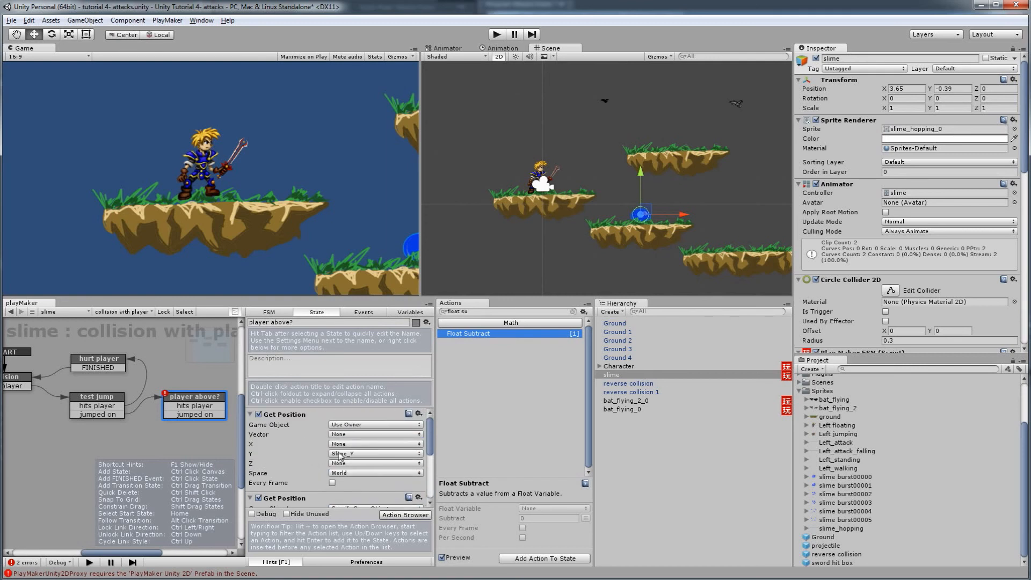
{"action": "scroll", "coordinate": [344, 446], "scroll_direction": "down", "scroll_amount": 3}
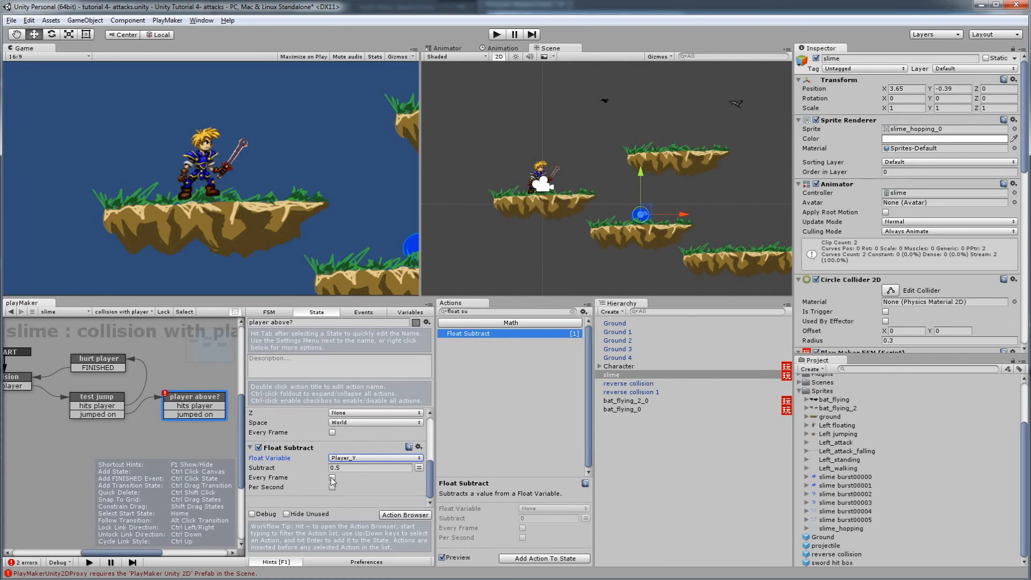
Search the actions for float co and add Float Compare below Float Subtract in the player above? state.
{"action": "left_click", "coordinate": [337, 501]}
{"action": "left_click", "coordinate": [477, 312]}
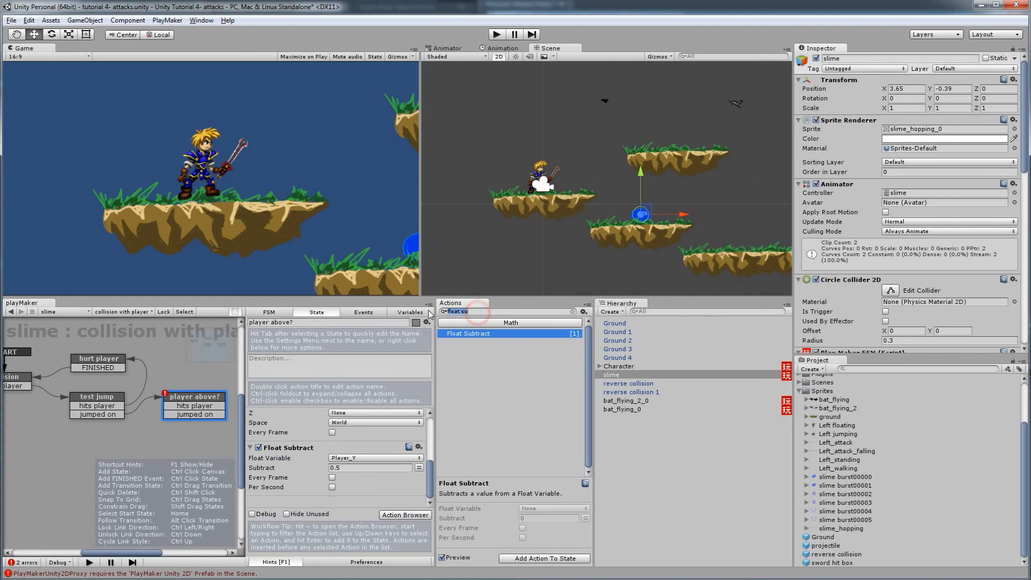
{"action": "type", "text": "float"}
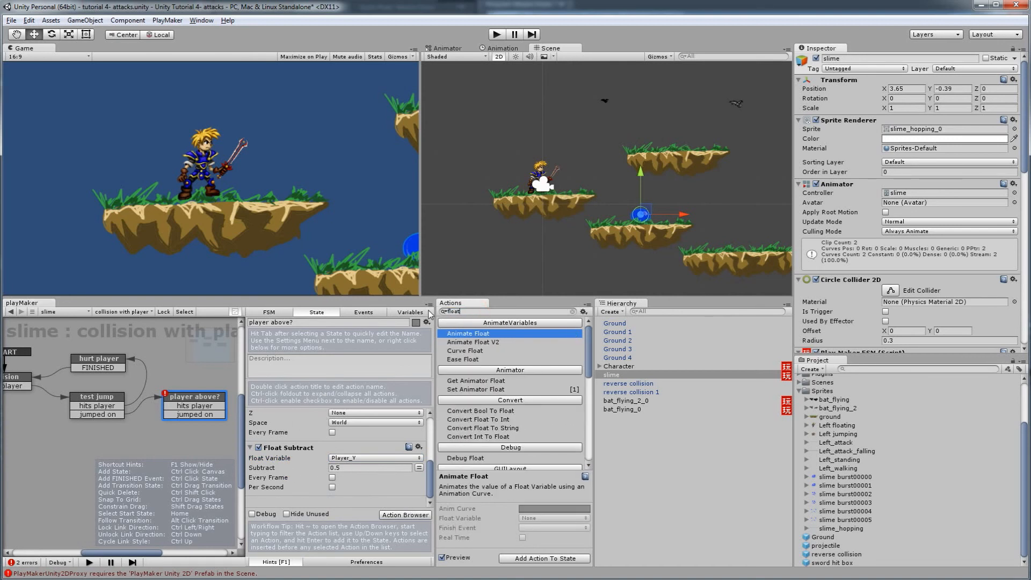
{"action": "type", "text": " co"}
{"action": "left_click_drag", "start_coordinate": [452, 381], "coordinate": [358, 483]}
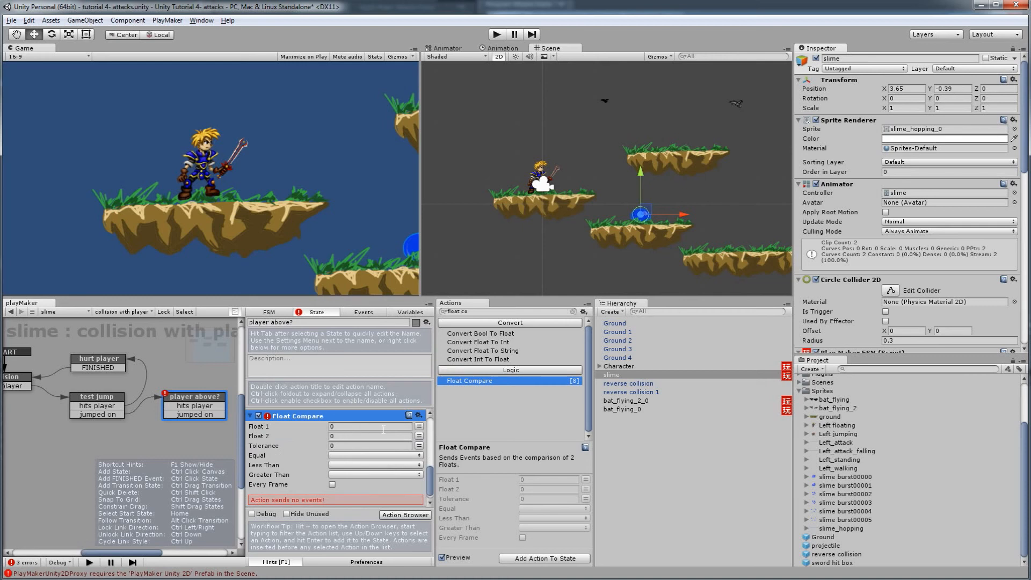
Set Float Compare to compare the variable Player_Y as Float 1 with Slime_Y as Float 2.
{"action": "left_click", "coordinate": [419, 426]}
{"action": "left_click", "coordinate": [386, 427]}
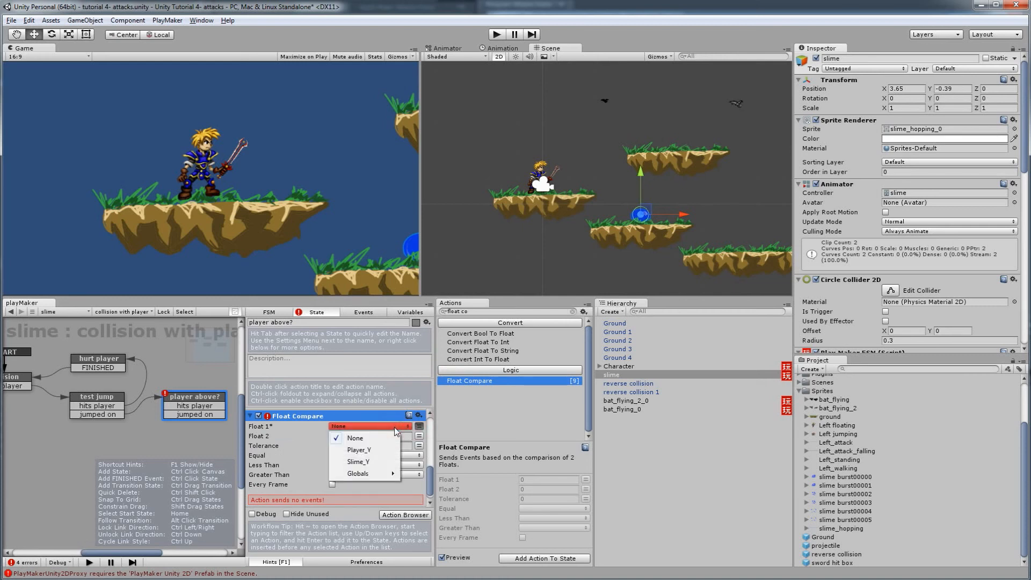
{"action": "left_click", "coordinate": [375, 450]}
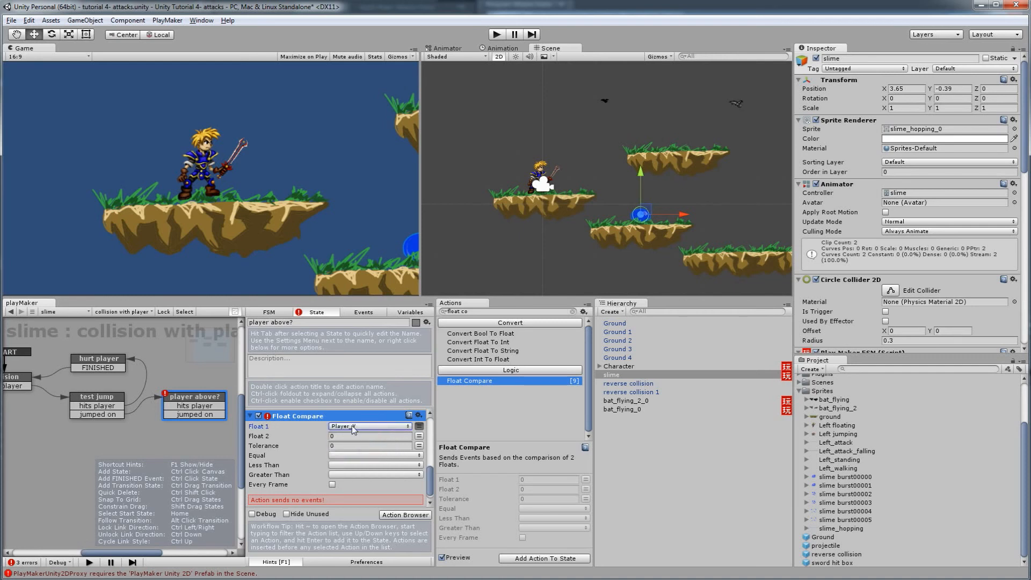
{"action": "left_click", "coordinate": [419, 436]}
{"action": "left_click", "coordinate": [365, 436]}
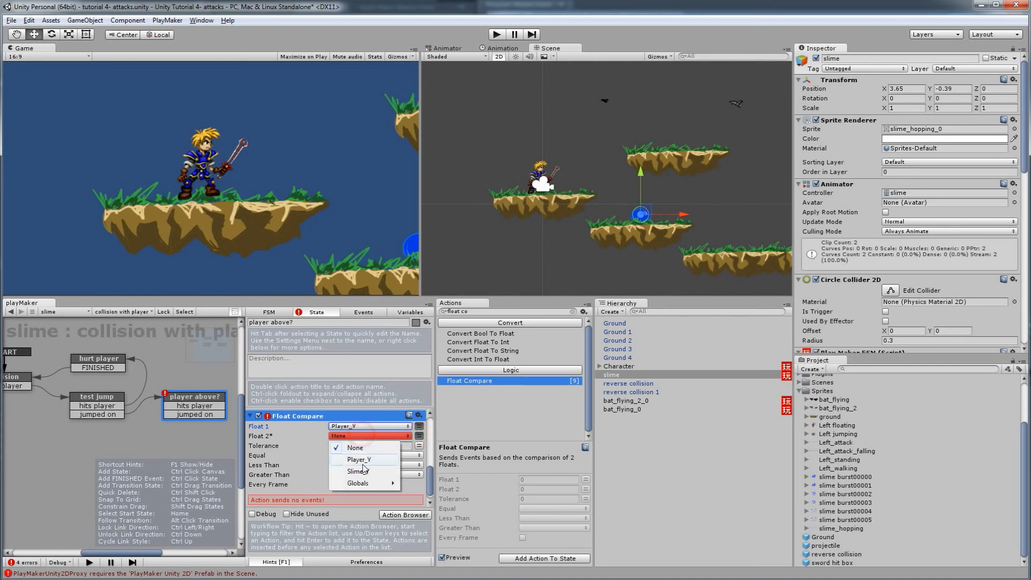
{"action": "left_click", "coordinate": [361, 474]}
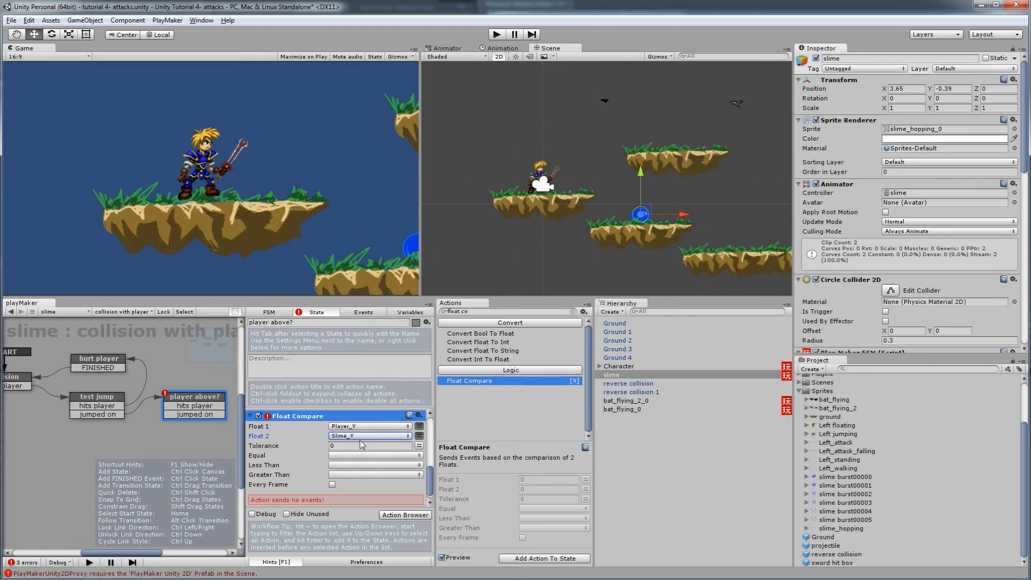
Set Float Compare to send jumped on for Greater Than and hits player for Less Than.
{"action": "left_click", "coordinate": [338, 475]}
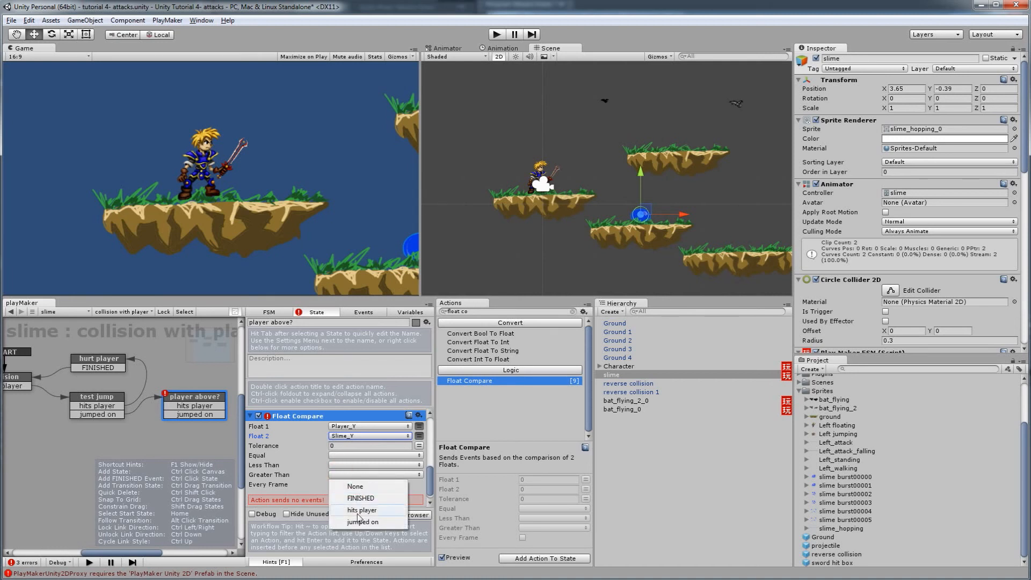
{"action": "left_click", "coordinate": [361, 523]}
{"action": "left_click", "coordinate": [338, 476]}
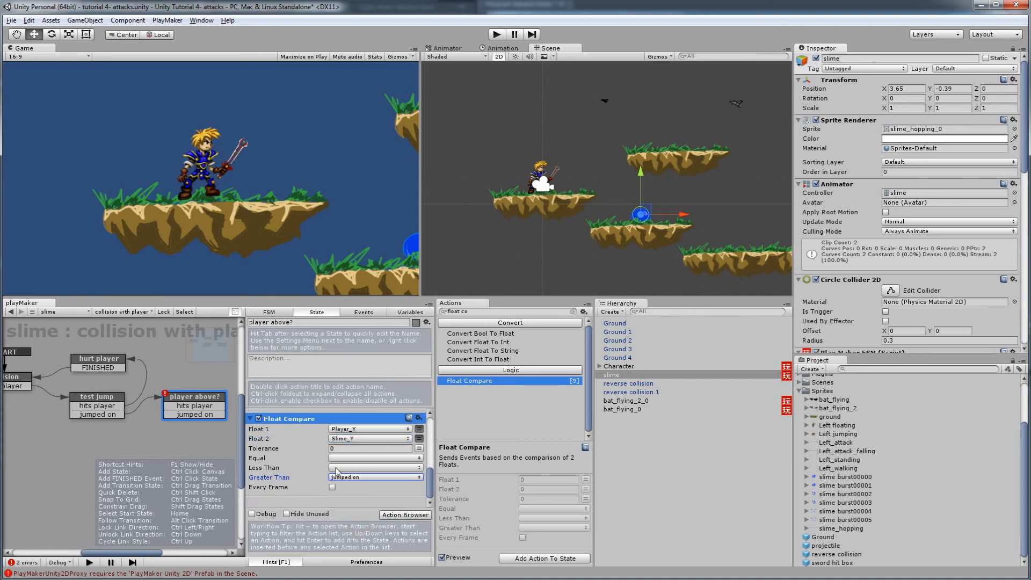
{"action": "left_click", "coordinate": [361, 504]}
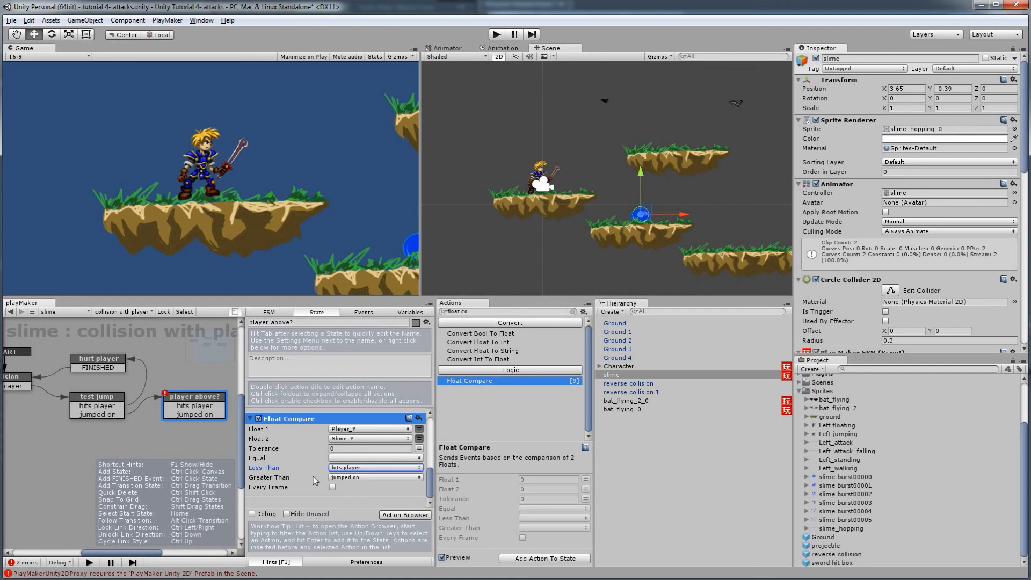
Link the hits player transition of the player above? state to the hurt player state.
{"action": "left_click", "coordinate": [169, 406]}
{"action": "left_click_drag", "start_coordinate": [124, 369], "coordinate": [120, 357]}
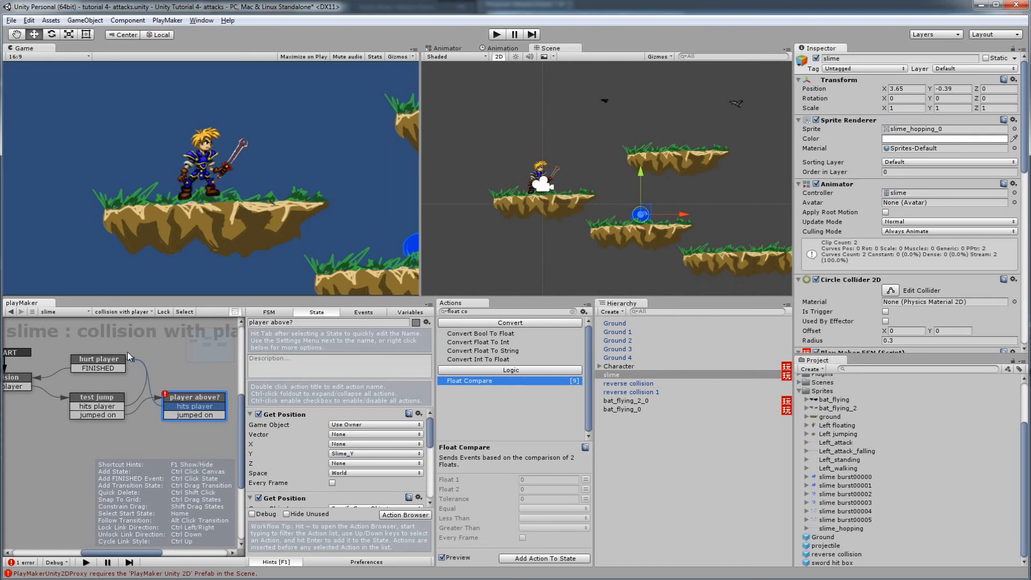
{"action": "scroll", "coordinate": [131, 417], "scroll_direction": "down", "scroll_amount": 1}
{"action": "scroll", "coordinate": [131, 417], "scroll_direction": "down", "scroll_amount": 2}
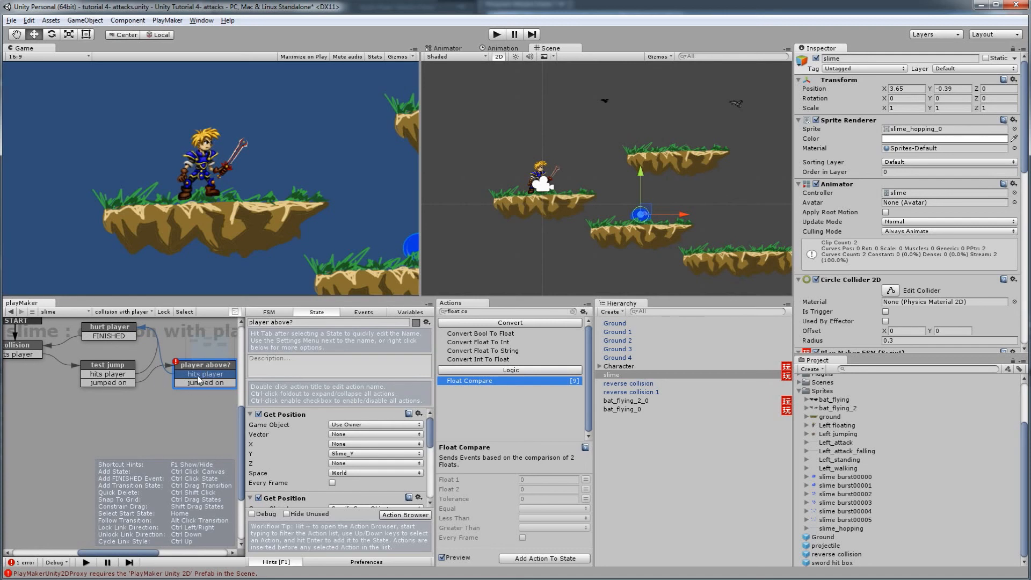
Add a new state below test jump and link player above?'s jumped on transition to it.
{"action": "left_click", "coordinate": [121, 420]}
{"action": "right_click", "coordinate": [122, 422]}
{"action": "left_click", "coordinate": [144, 424]}
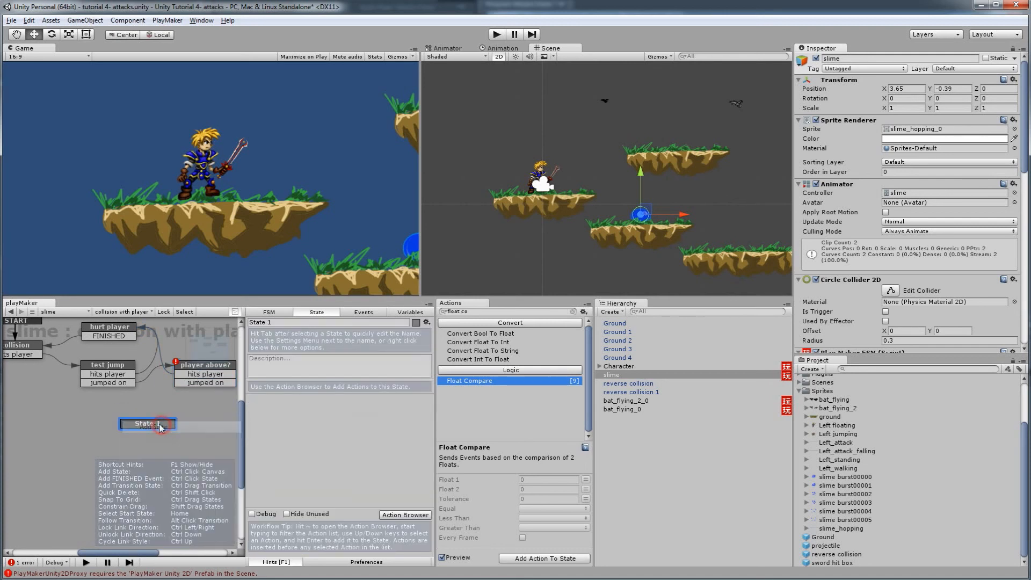
{"action": "left_click", "coordinate": [179, 383]}
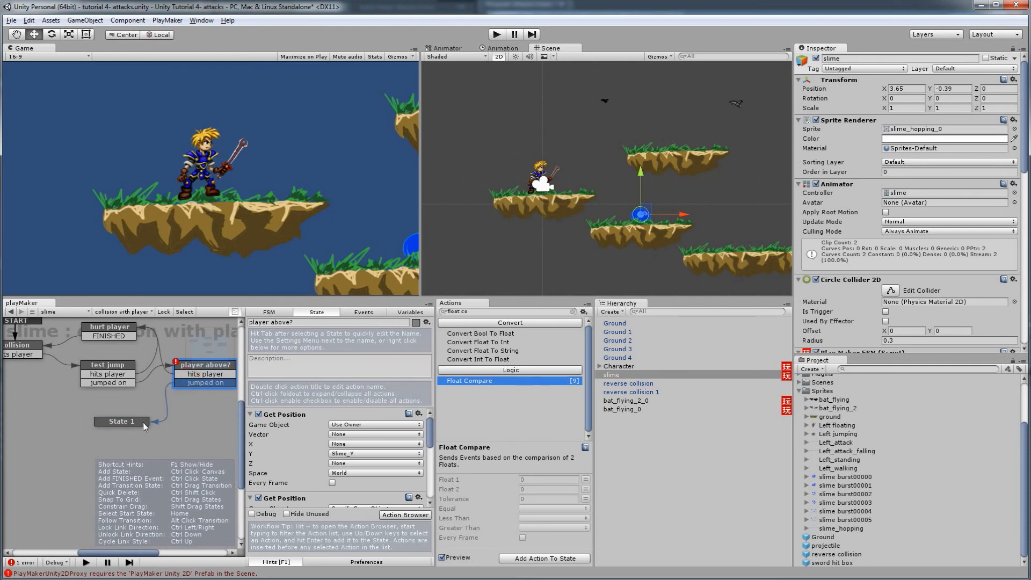
{"action": "left_click_drag", "start_coordinate": [142, 423], "coordinate": [134, 417]}
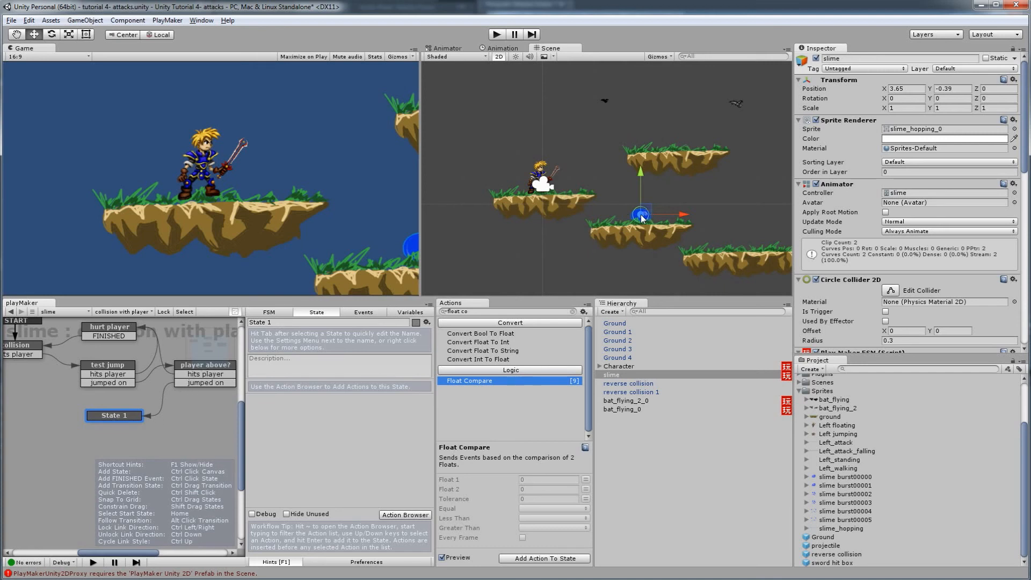
Name the new state play burst.
{"action": "left_click", "coordinate": [280, 323]}
{"action": "type", "text": "burst"}
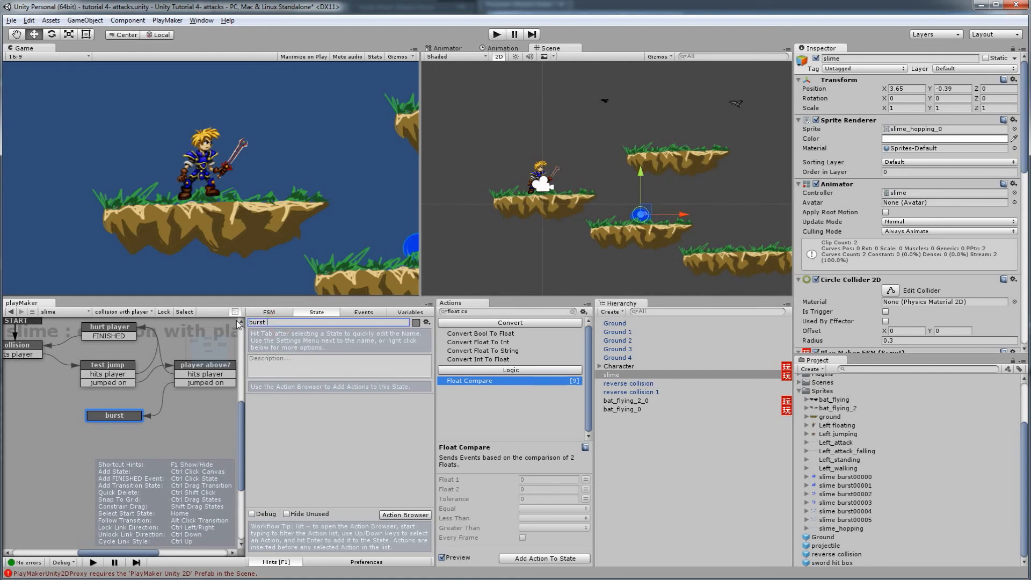
{"action": "key", "text": "BackSpace"}
{"action": "key", "text": "BackSpace"}
{"action": "key", "text": "BackSpace"}
{"action": "key", "text": "BackSpace"}
{"action": "key", "text": "BackSpace"}
{"action": "type", "text": "play burst"}
Add another state beside play burst and link play burst to it with a FINISHED transition.
{"action": "right_click", "coordinate": [163, 440]}
{"action": "left_click", "coordinate": [198, 434]}
{"action": "right_click", "coordinate": [134, 420]}
{"action": "mouse_move", "coordinate": [153, 420]}
{"action": "left_click", "coordinate": [102, 422]}
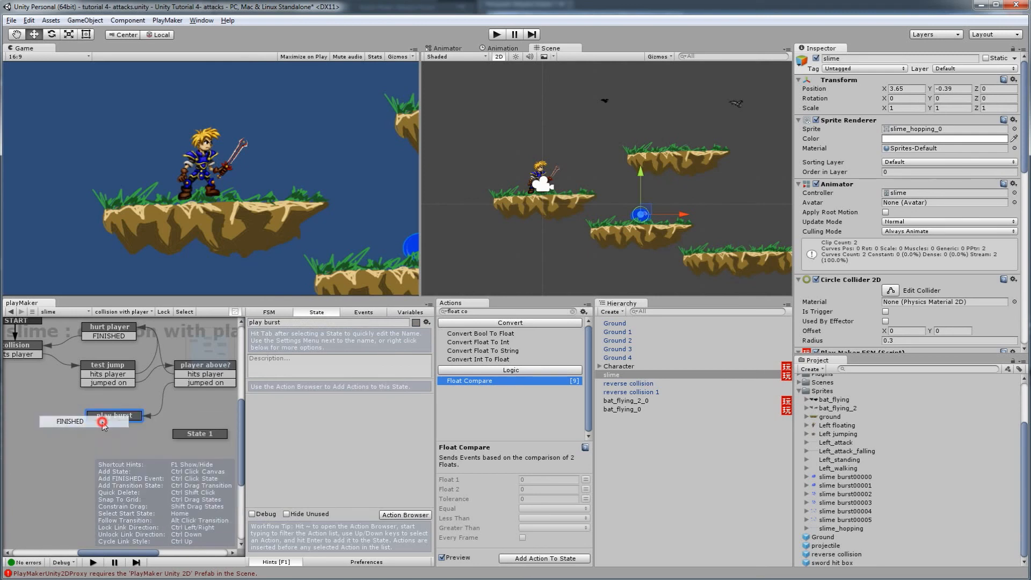
{"action": "left_click_drag", "start_coordinate": [103, 426], "coordinate": [194, 434]}
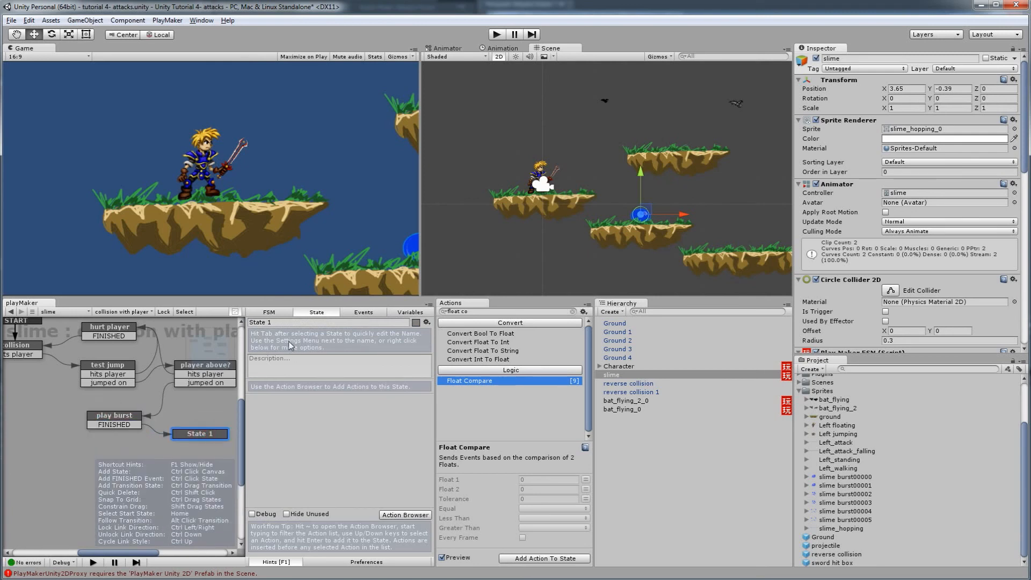
Name the state after play burst destory and add a Destroy Self action to it.
{"action": "key", "text": "Tab"}
{"action": "type", "text": "de"}
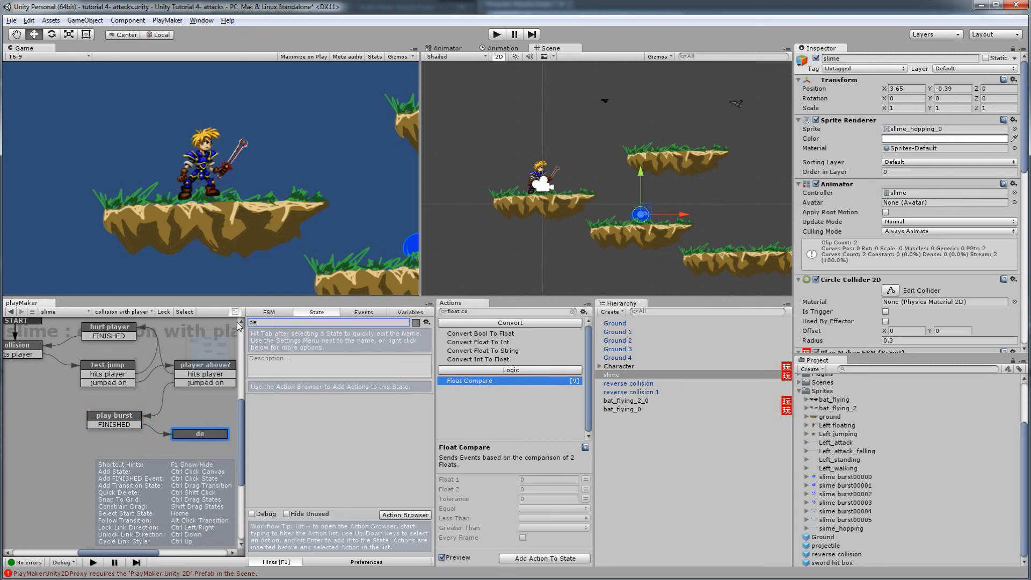
{"action": "type", "text": "story"}
{"action": "left_click", "coordinate": [472, 312]}
{"action": "type", "text": "dest"}
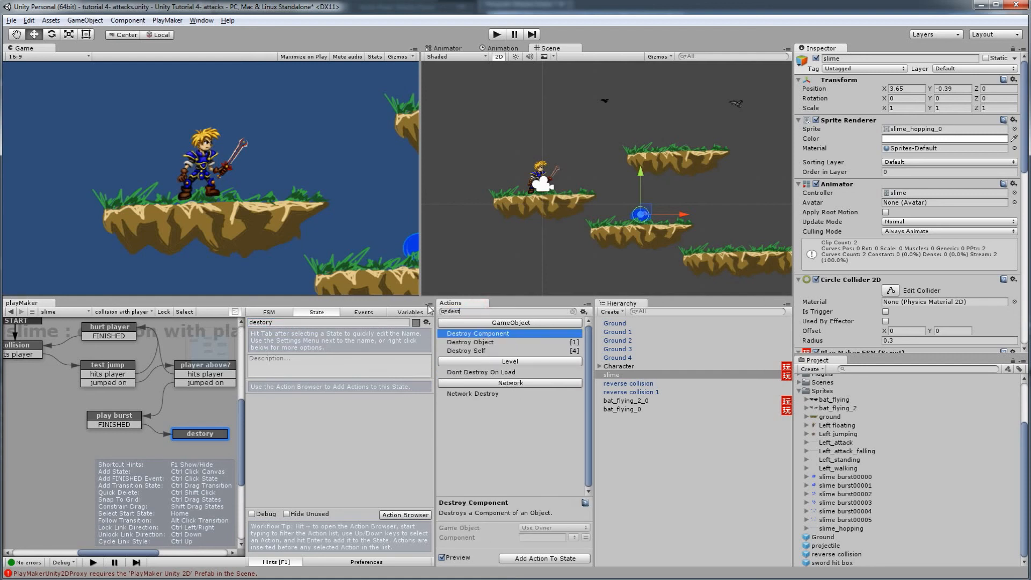
{"action": "left_click_drag", "start_coordinate": [466, 350], "coordinate": [365, 419]}
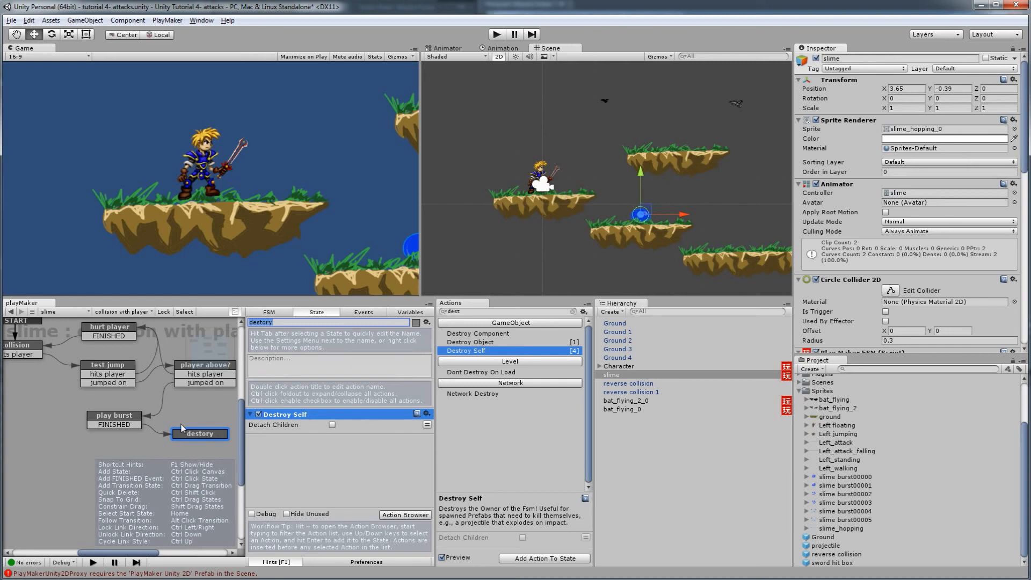
Add a Set Animator Trigger action to the play burst state and set its trigger to burst.
{"action": "left_click", "coordinate": [136, 421]}
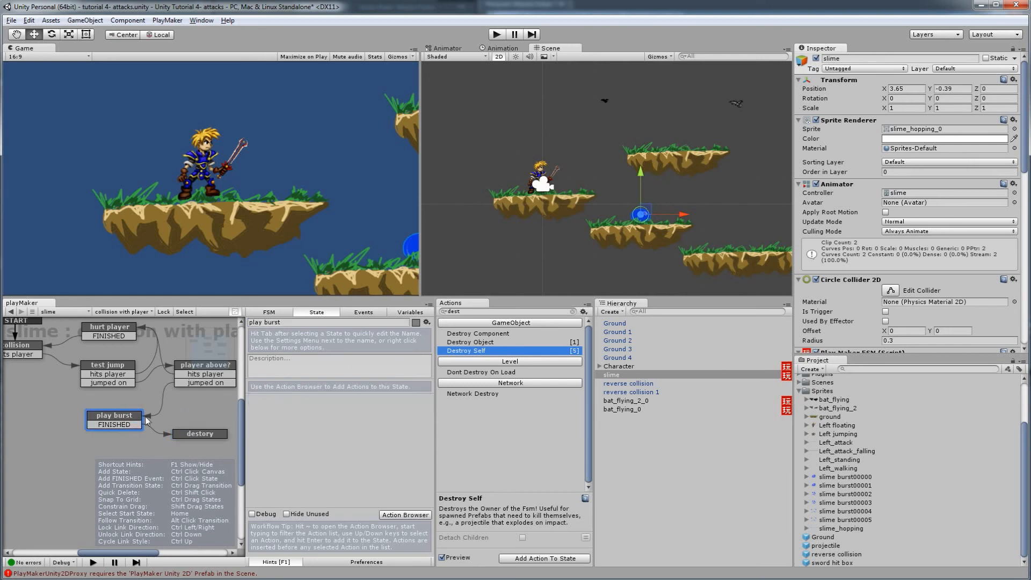
{"action": "left_click", "coordinate": [471, 311]}
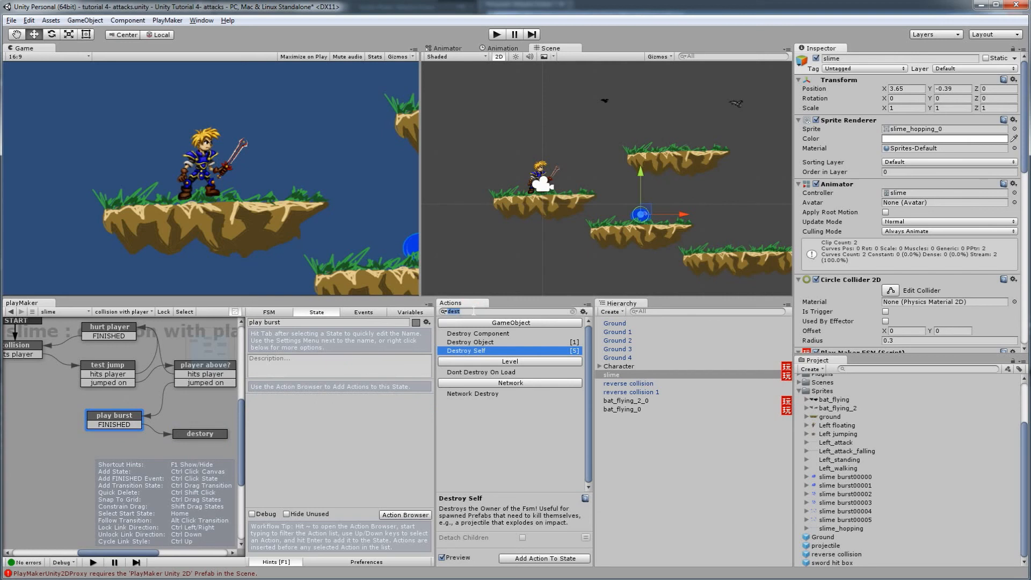
{"action": "type", "text": "ani"}
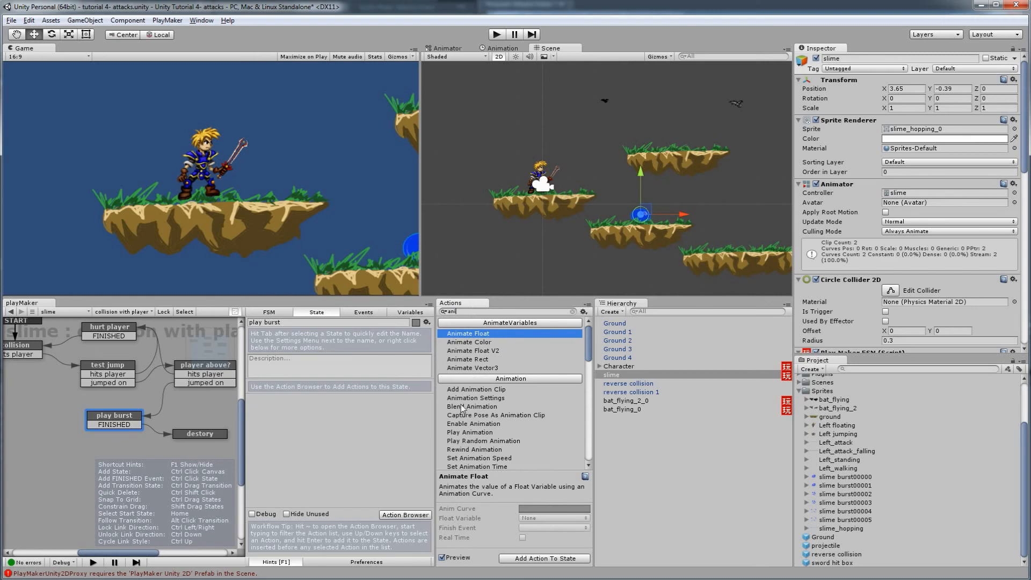
{"action": "scroll", "coordinate": [466, 438], "scroll_direction": "down", "scroll_amount": 5}
{"action": "scroll", "coordinate": [466, 443], "scroll_direction": "down", "scroll_amount": 7}
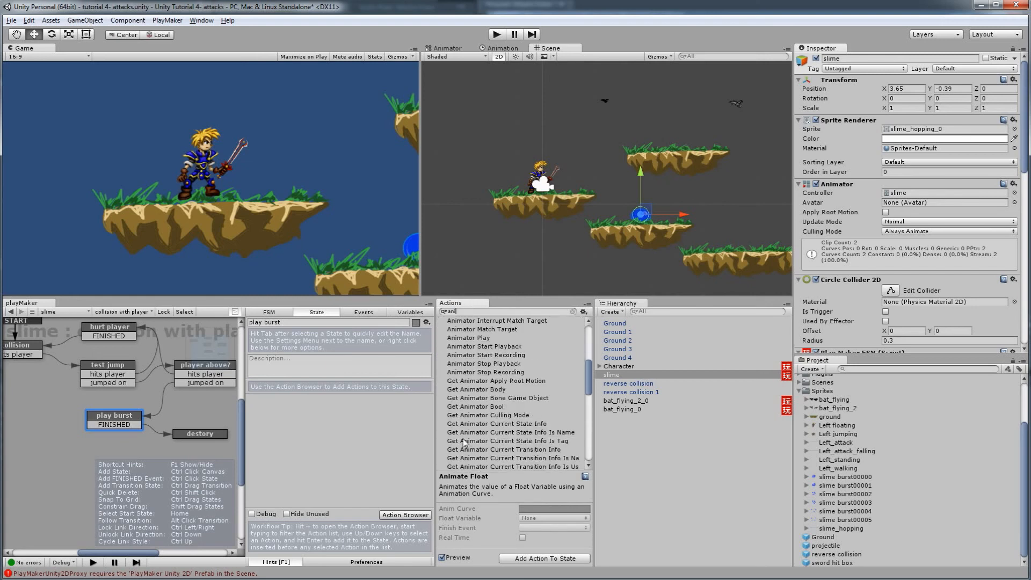
{"action": "scroll", "coordinate": [465, 443], "scroll_direction": "down", "scroll_amount": 3}
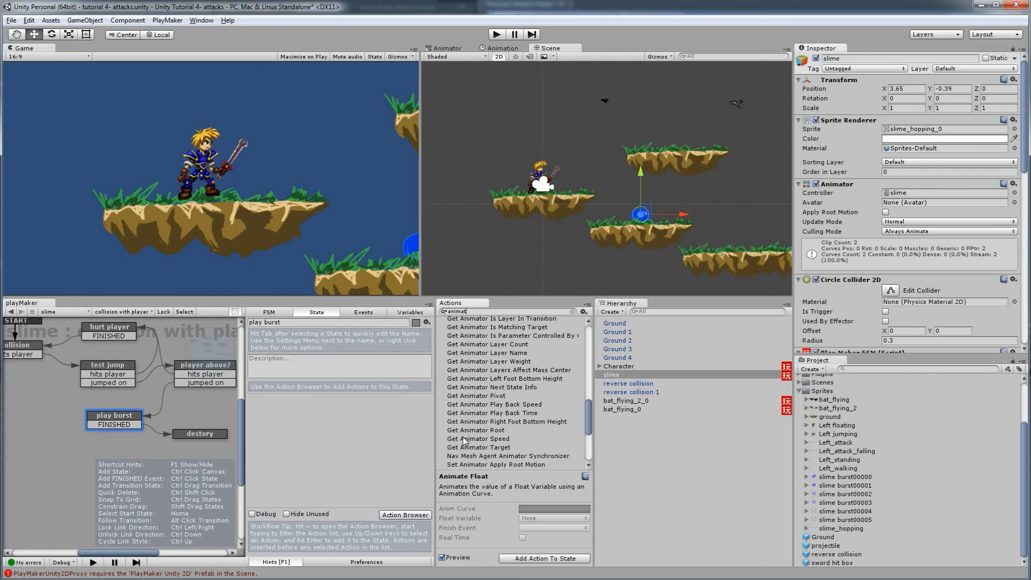
{"action": "type", "text": "or tr"}
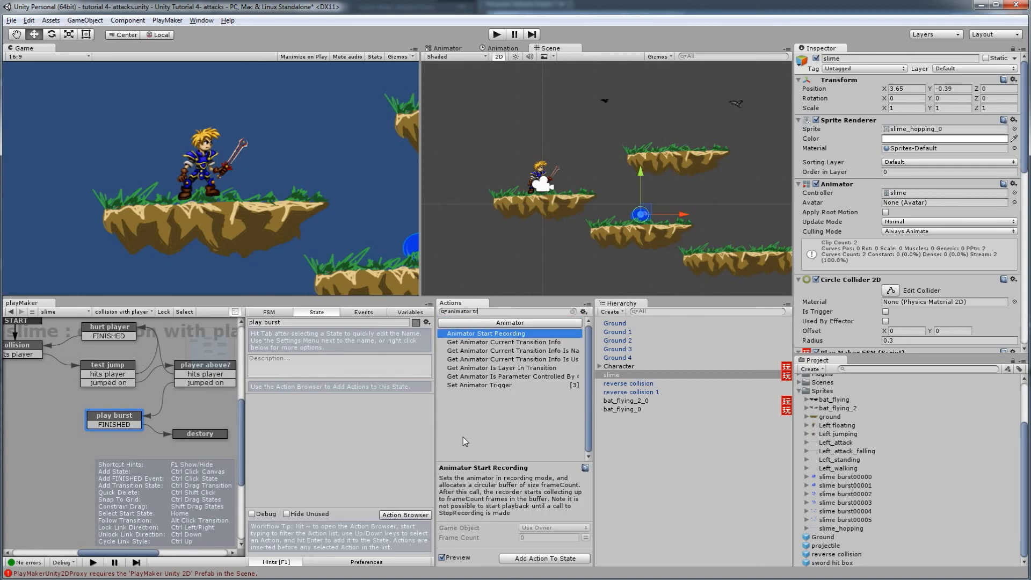
{"action": "left_click_drag", "start_coordinate": [497, 387], "coordinate": [411, 426]}
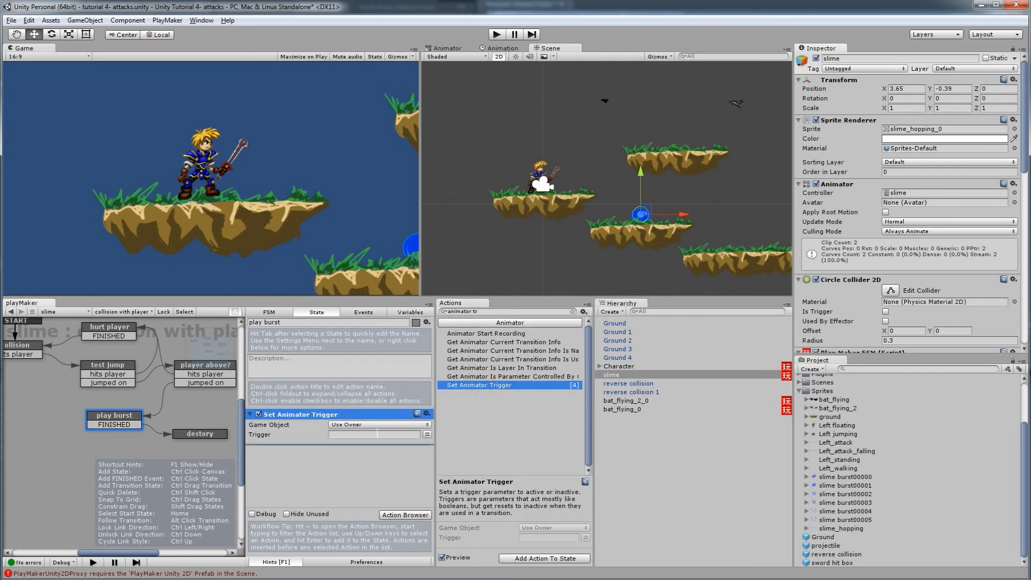
{"action": "left_click", "coordinate": [352, 434]}
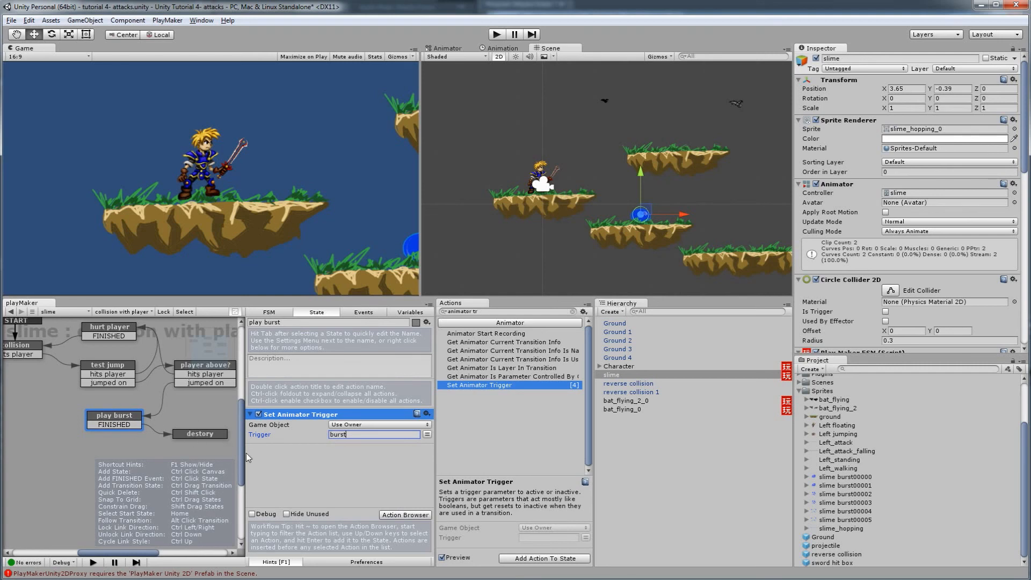
Add a Wait action below Set Animator Trigger with a time of 0.2 and FINISHED as its finish event.
{"action": "left_click", "coordinate": [406, 515]}
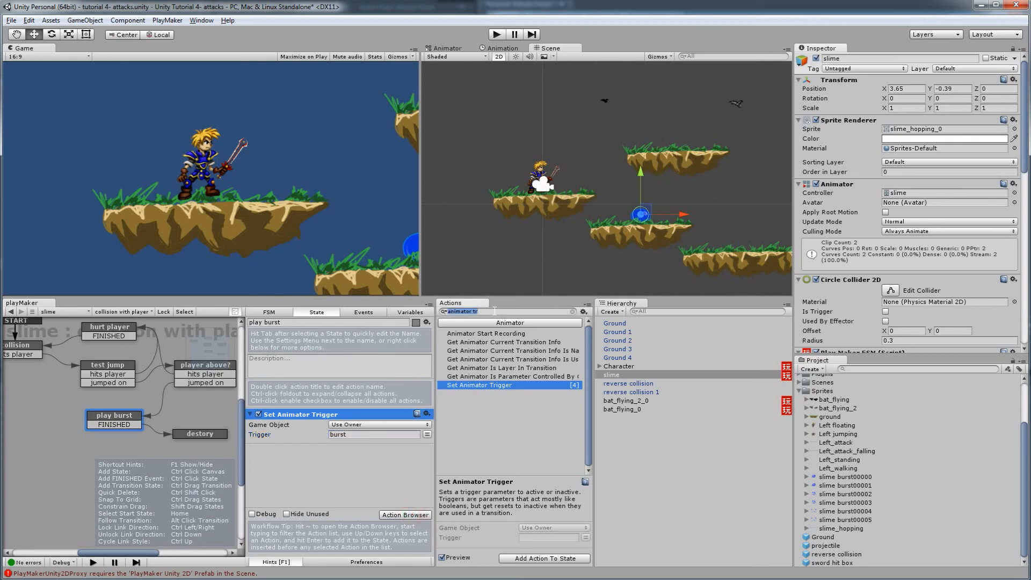
{"action": "type", "text": "wait"}
{"action": "left_click_drag", "start_coordinate": [456, 333], "coordinate": [344, 445]}
{"action": "left_click", "coordinate": [359, 460]}
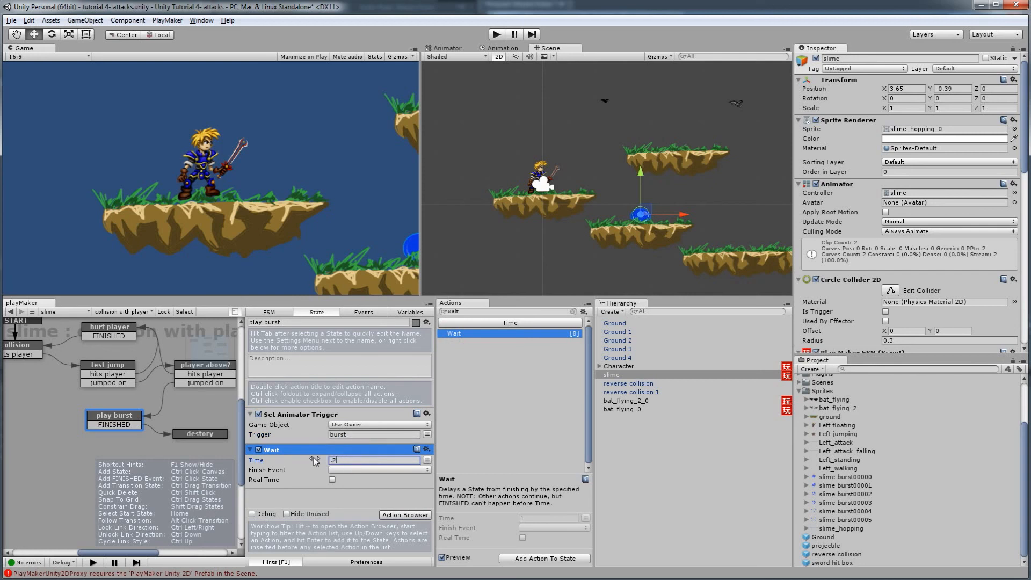
{"action": "left_click", "coordinate": [338, 470]}
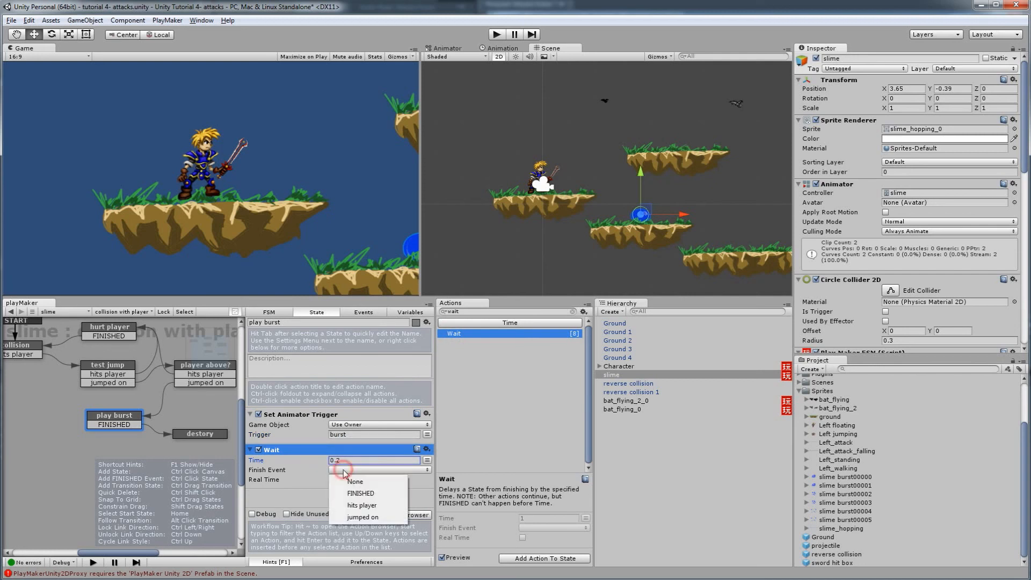
{"action": "left_click", "coordinate": [352, 493]}
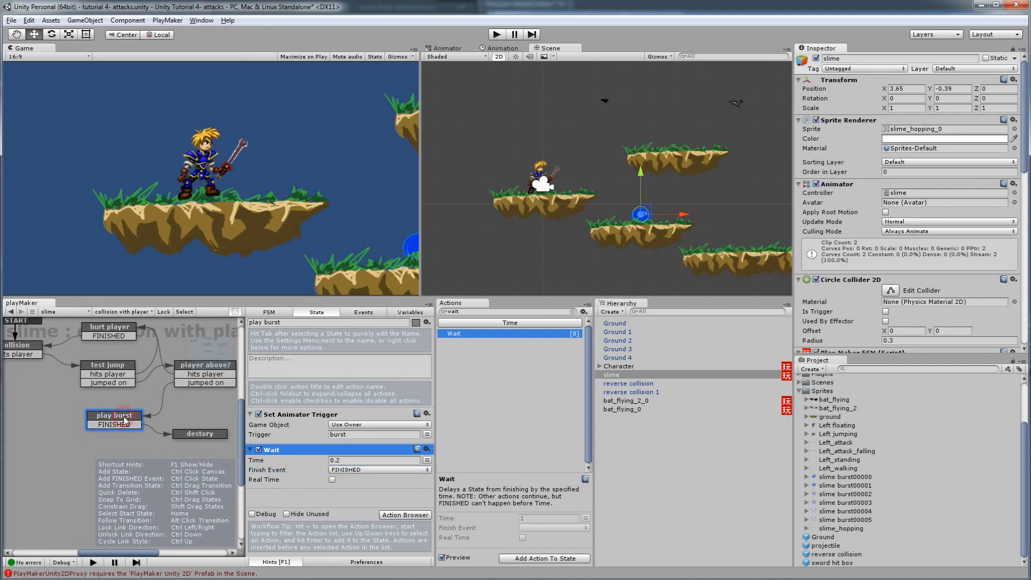
{"action": "left_click", "coordinate": [183, 369]}
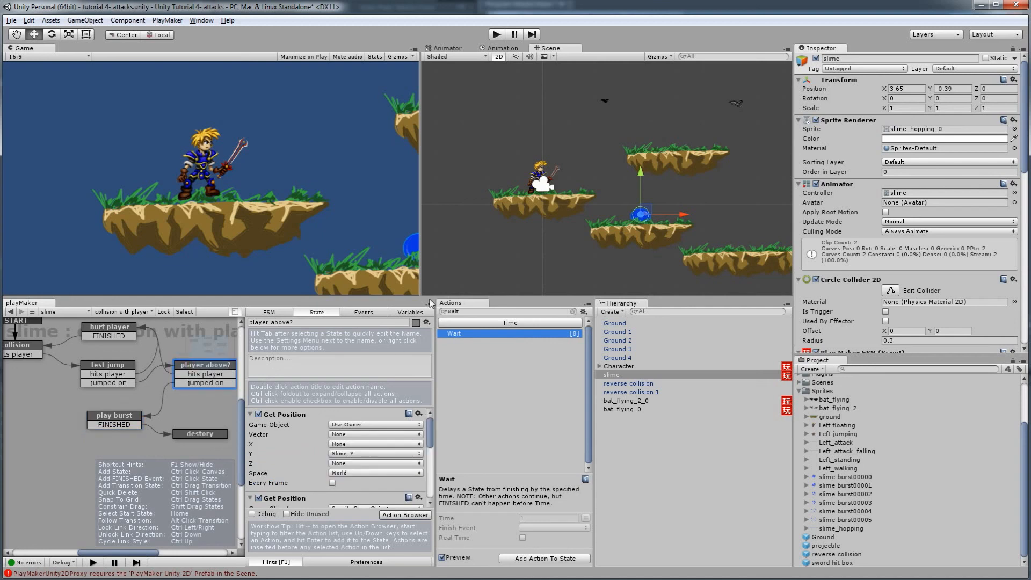
{"action": "left_click", "coordinate": [99, 415]}
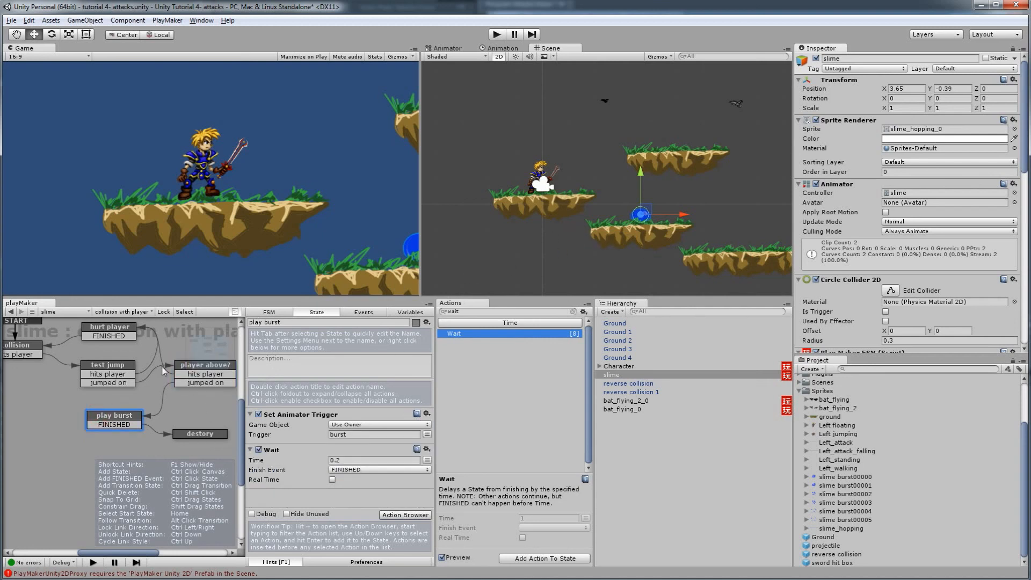
Review the slime's collision with player FSM, checking the actions in test jump, player above?, play burst, destory and hurt player.
{"action": "middle_click_drag", "start_coordinate": [153, 379], "coordinate": [133, 379]}
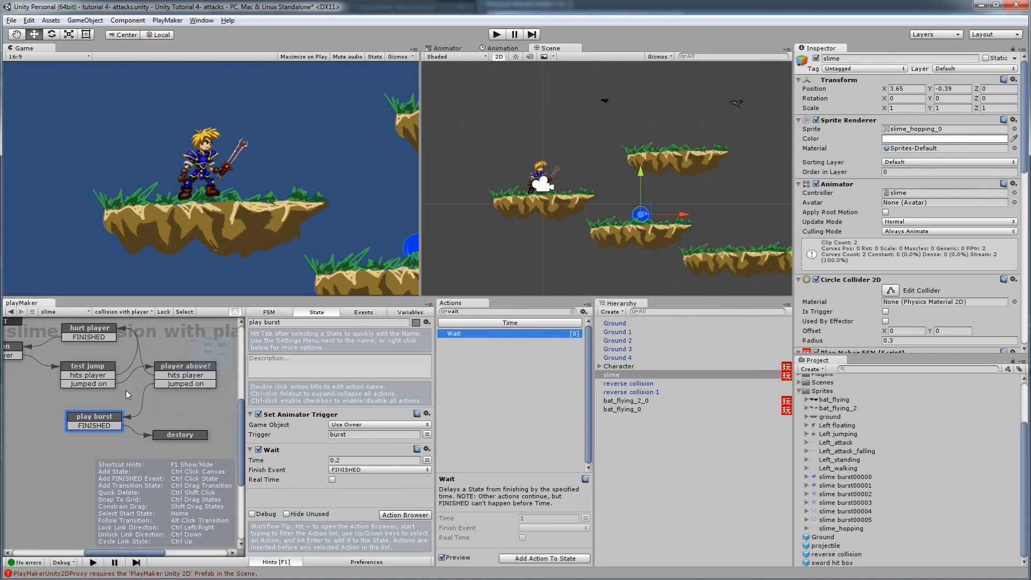
{"action": "left_click", "coordinate": [109, 376]}
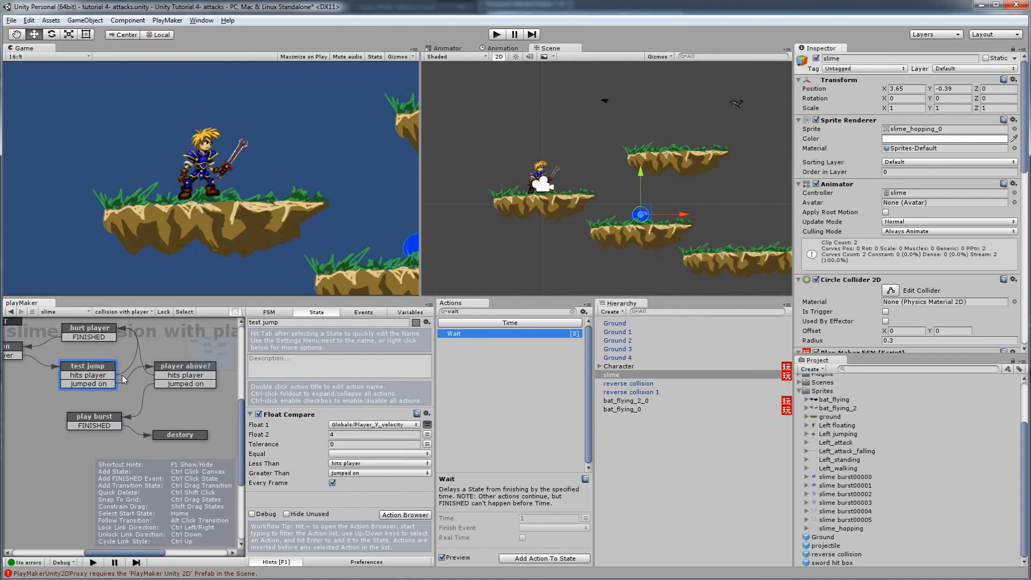
{"action": "middle_click_drag", "start_coordinate": [50, 389], "coordinate": [66, 398]}
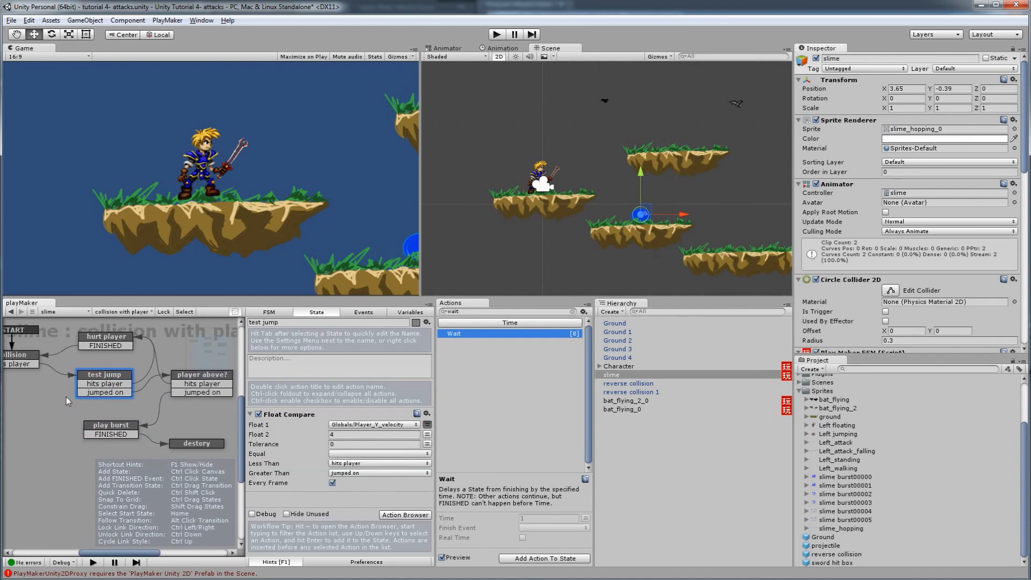
{"action": "left_click", "coordinate": [28, 359]}
{"action": "left_click", "coordinate": [96, 378]}
{"action": "middle_click_drag", "start_coordinate": [171, 398], "coordinate": [157, 394]}
{"action": "left_click", "coordinate": [161, 386]}
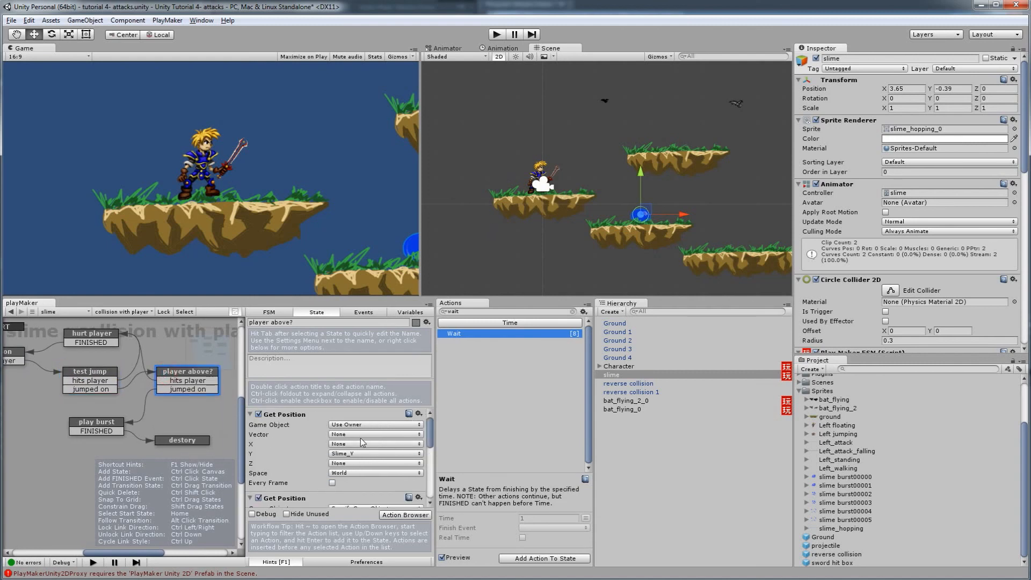
{"action": "scroll", "coordinate": [282, 430], "scroll_direction": "down", "scroll_amount": 5}
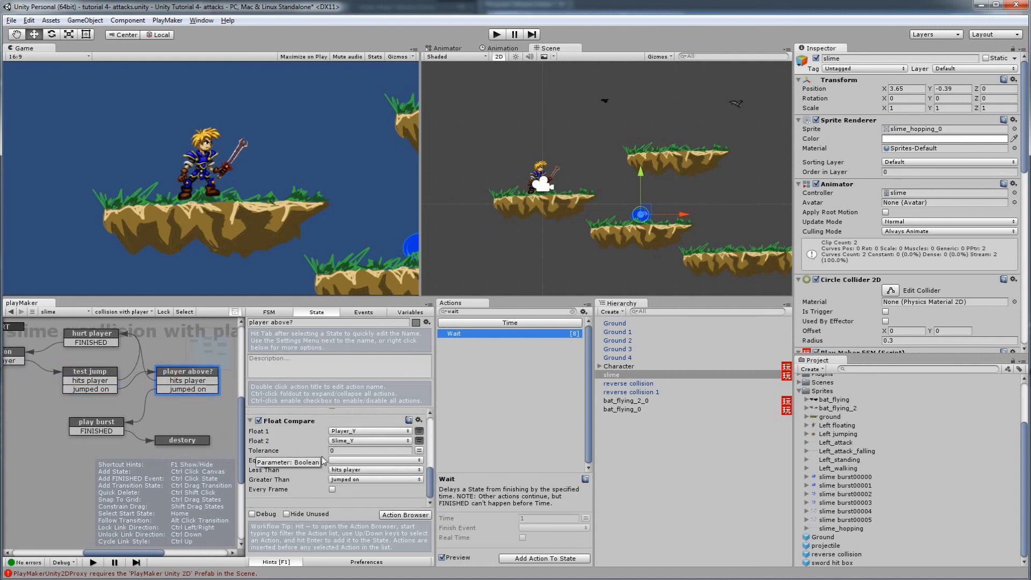
{"action": "left_click", "coordinate": [105, 430]}
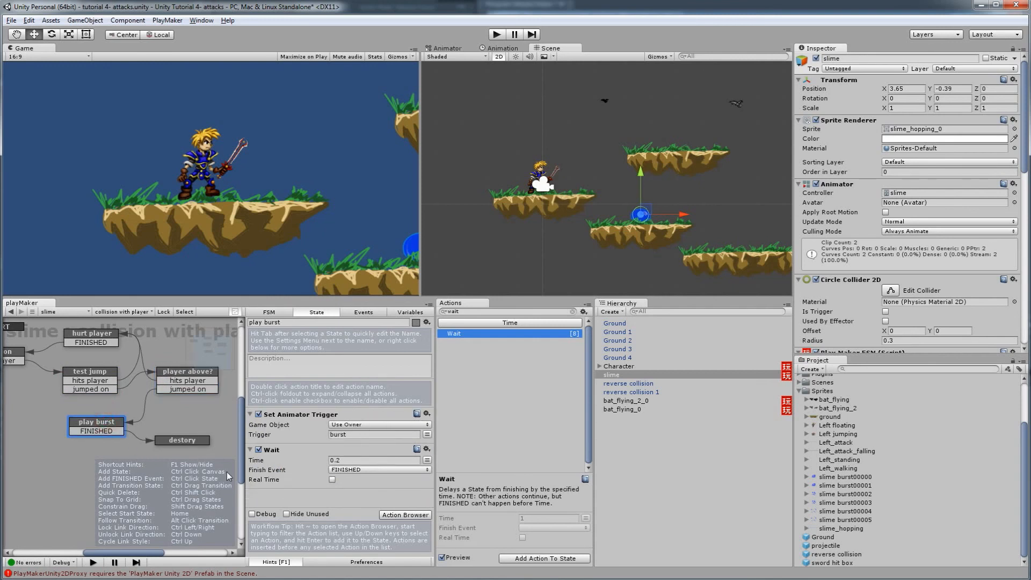
{"action": "left_click", "coordinate": [188, 441]}
{"action": "left_click", "coordinate": [92, 335]}
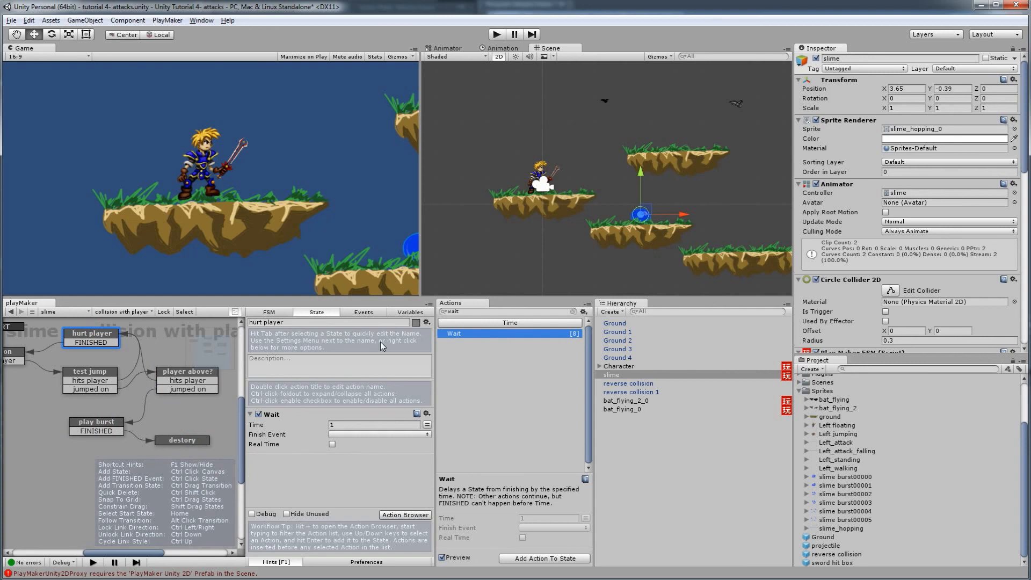
Inspect the slime burst state in the slime's animator controller and the slime burst00000 sprite's import settings.
{"action": "left_click", "coordinate": [441, 49]}
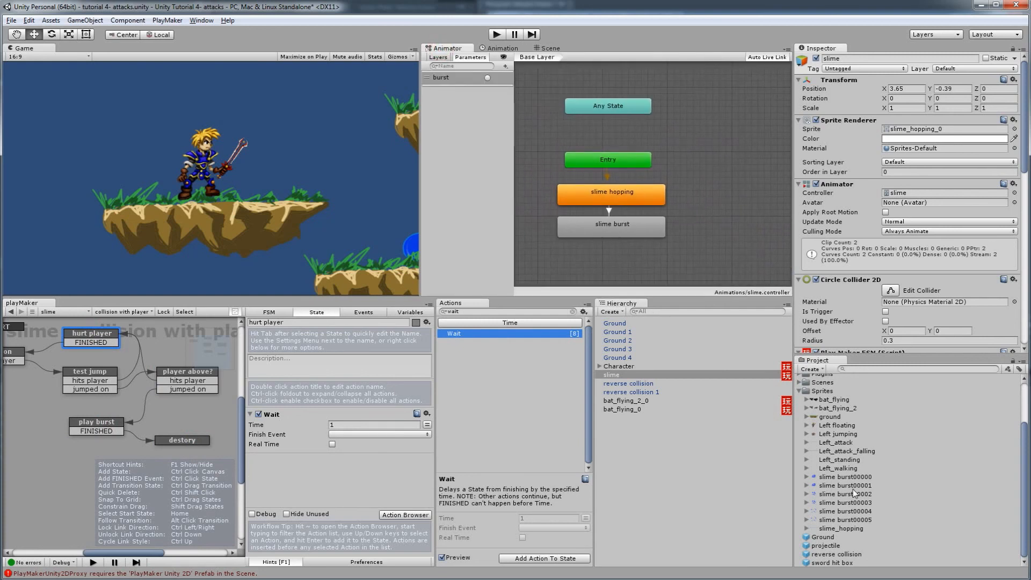
{"action": "left_click", "coordinate": [644, 232]}
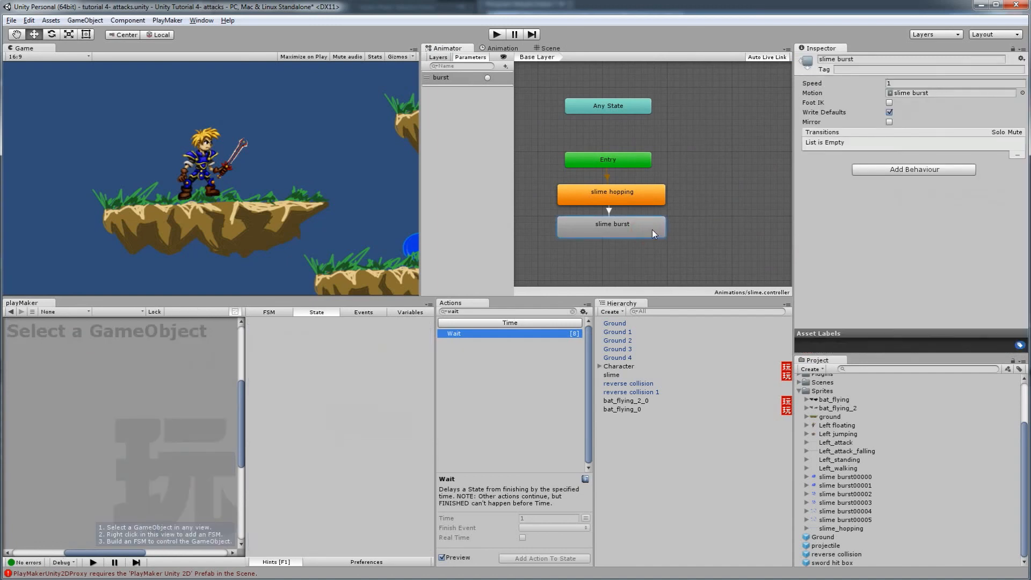
{"action": "left_click", "coordinate": [836, 477]}
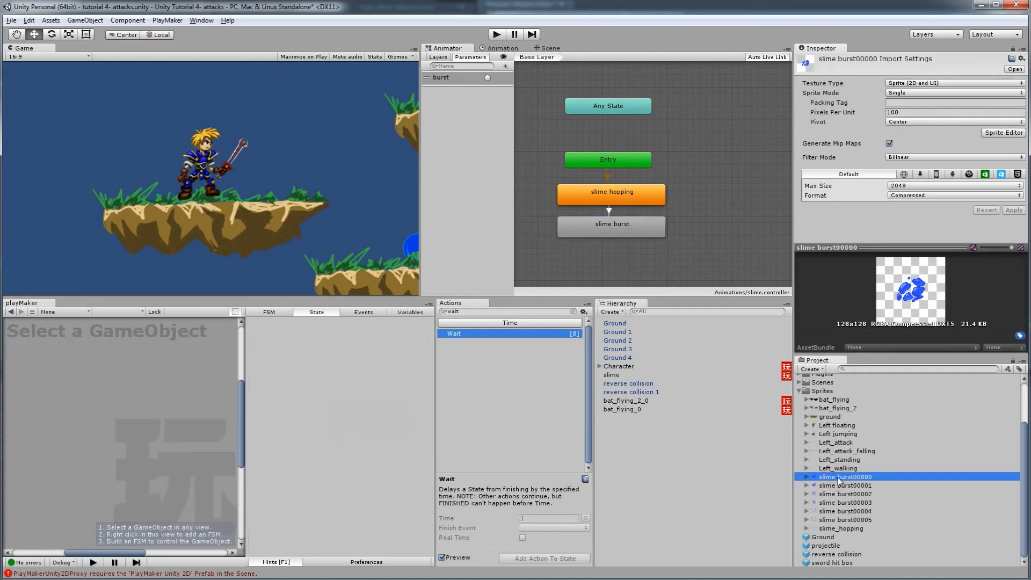
Switch to the _sprites folder and compare the image sequence slime burst00000.png to slime burst00005.png with single-file sheets such as slime_hopping.png.
{"action": "key", "text": "alt+Tab"}
{"action": "left_click", "coordinate": [436, 283]}
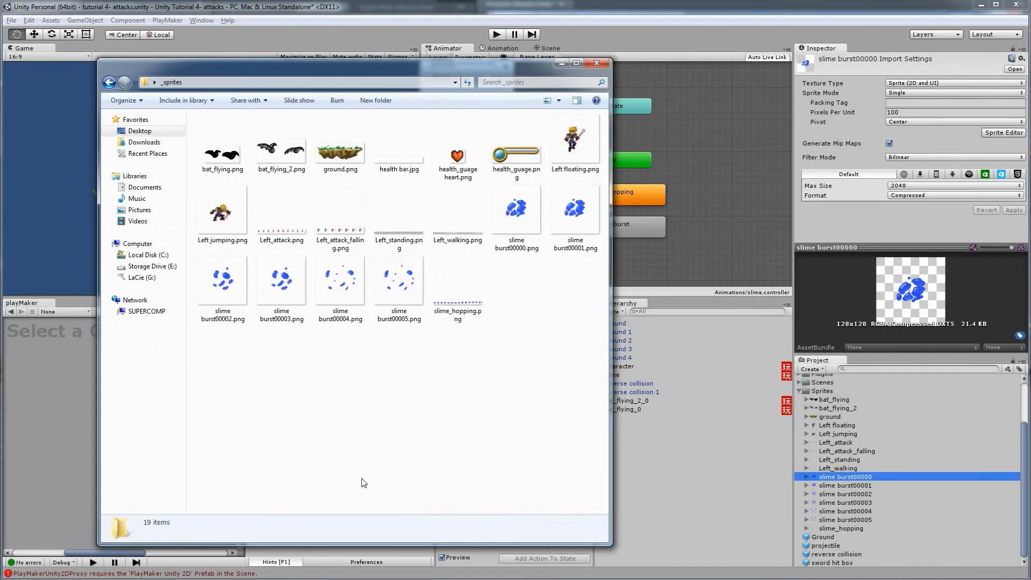
{"action": "left_click", "coordinate": [504, 221]}
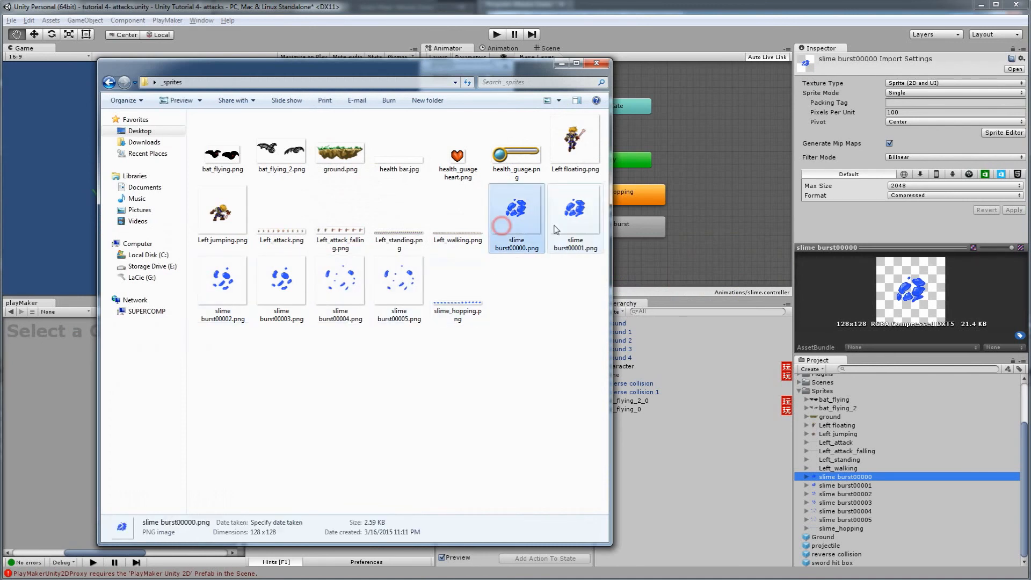
{"action": "left_click", "coordinate": [399, 287], "text": "shift"}
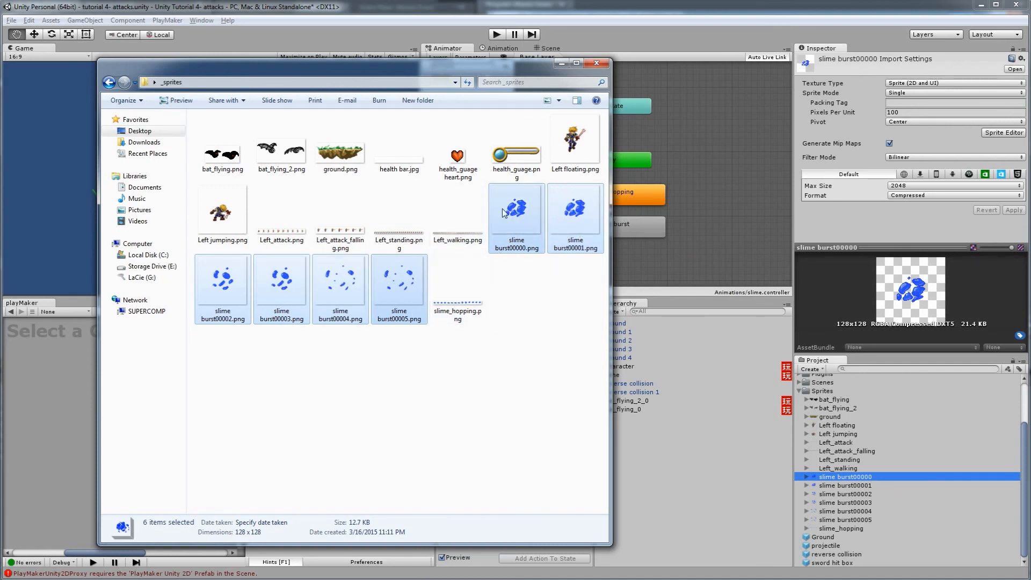
{"action": "left_click", "coordinate": [464, 297]}
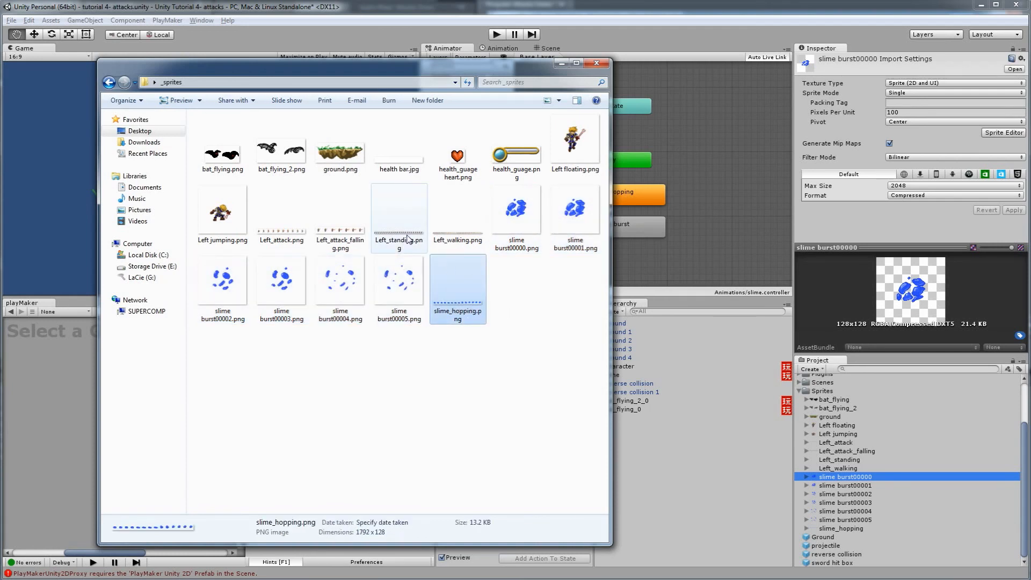
{"action": "left_click", "coordinate": [399, 218]}
{"action": "left_click", "coordinate": [341, 217]}
{"action": "left_click", "coordinate": [516, 215]}
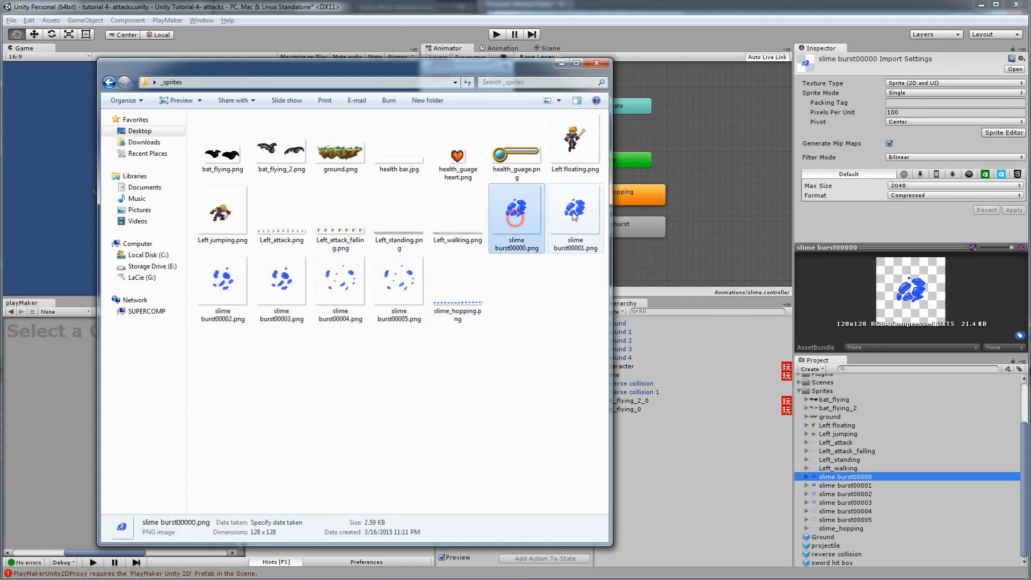
{"action": "left_click", "coordinate": [385, 285], "text": "shift"}
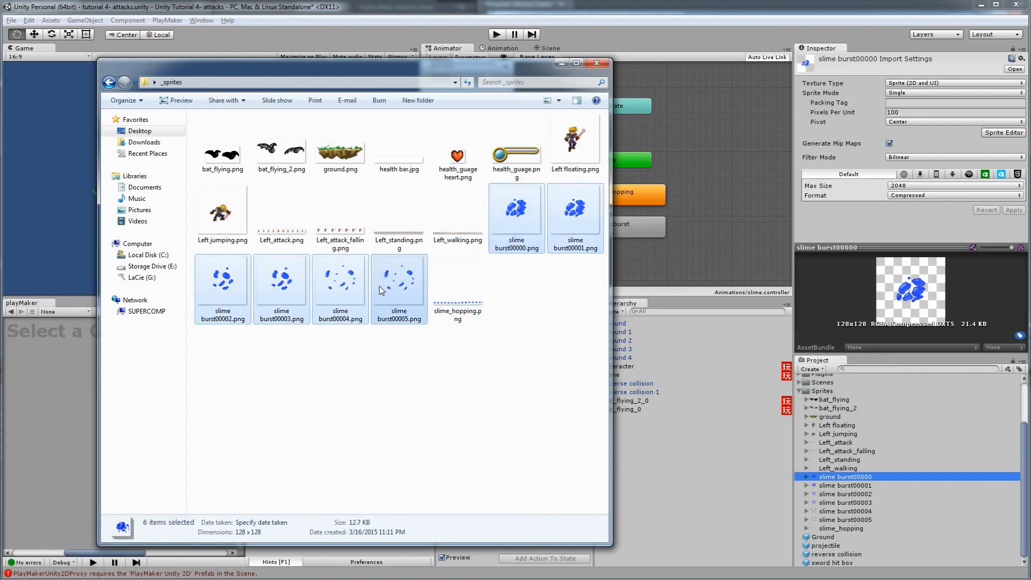
{"action": "left_click", "coordinate": [458, 293]}
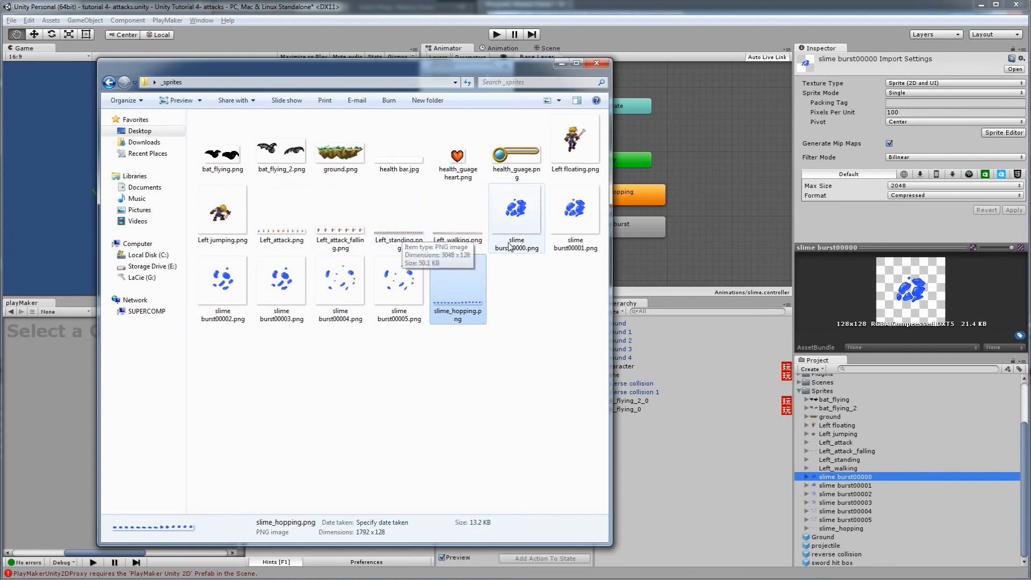
{"action": "left_click", "coordinate": [528, 212]}
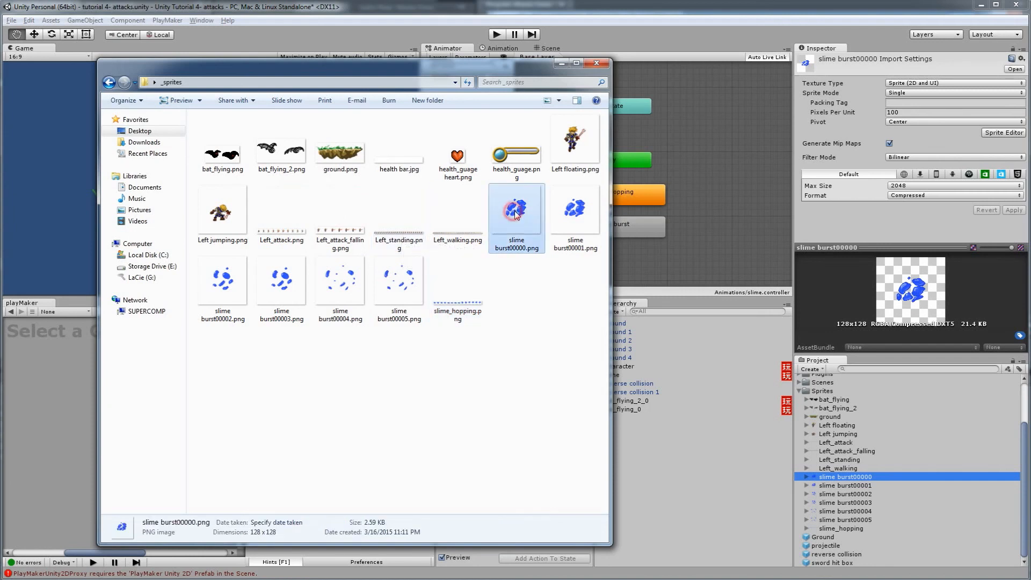
{"action": "left_click", "coordinate": [403, 290], "text": "shift"}
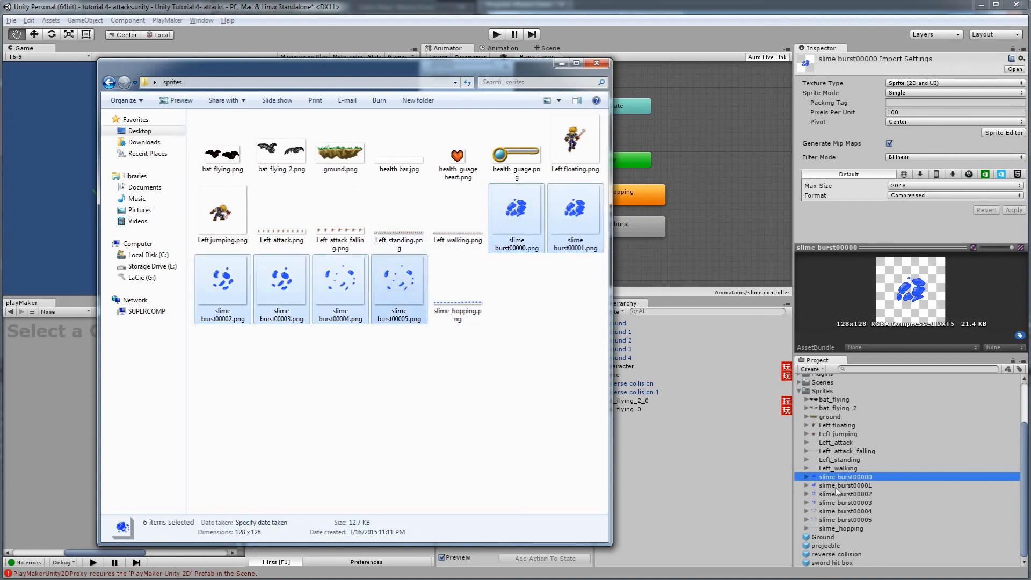
Compare the imported slime burst sprites with the sliced frames and import settings of the Left_walking sprite sheet.
{"action": "left_click", "coordinate": [856, 520]}
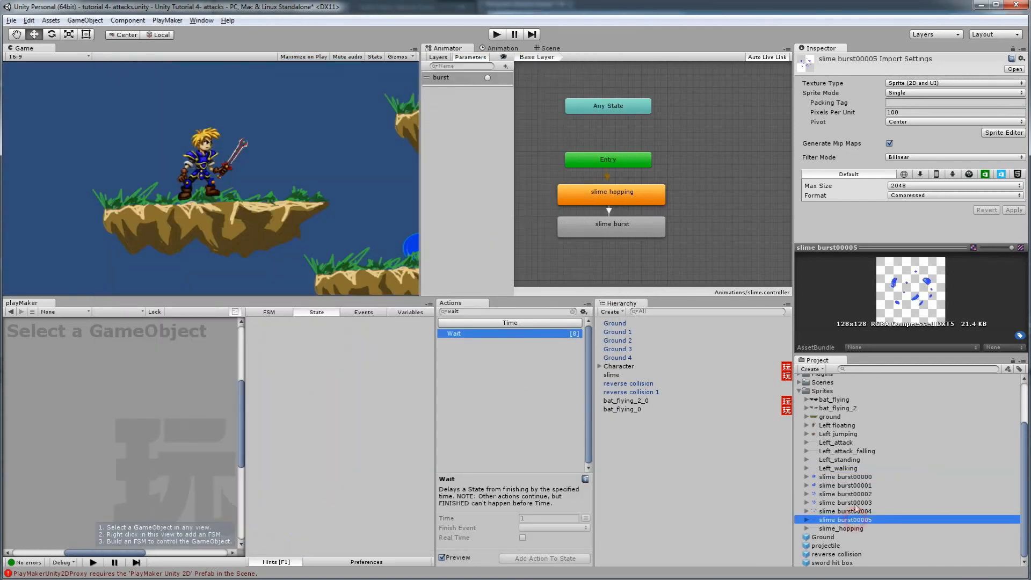
{"action": "left_click", "coordinate": [855, 478], "text": "shift"}
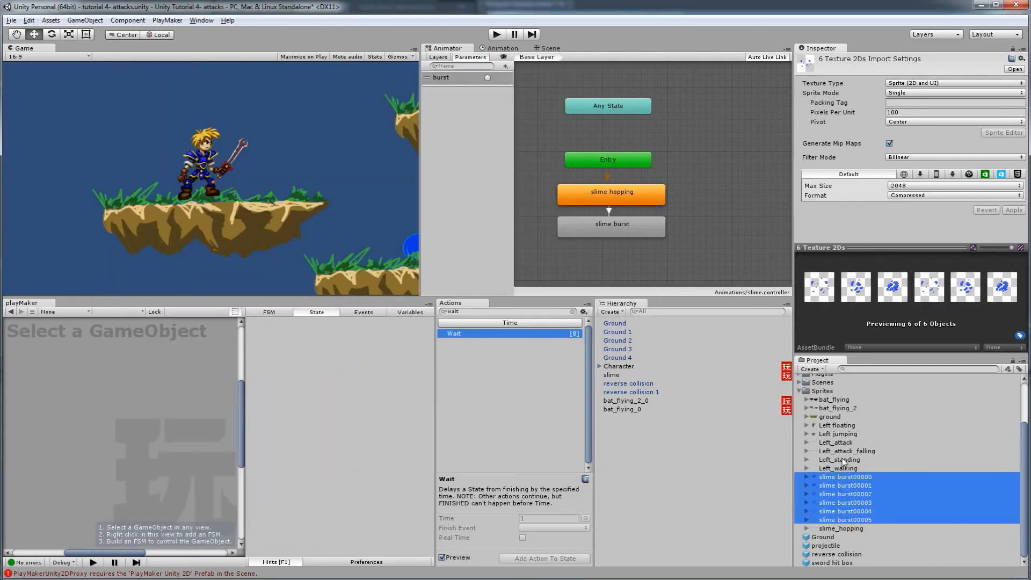
{"action": "left_click", "coordinate": [807, 468]}
{"action": "scroll", "coordinate": [847, 494], "scroll_direction": "down", "scroll_amount": 2}
{"action": "scroll", "coordinate": [847, 494], "scroll_direction": "up", "scroll_amount": 3}
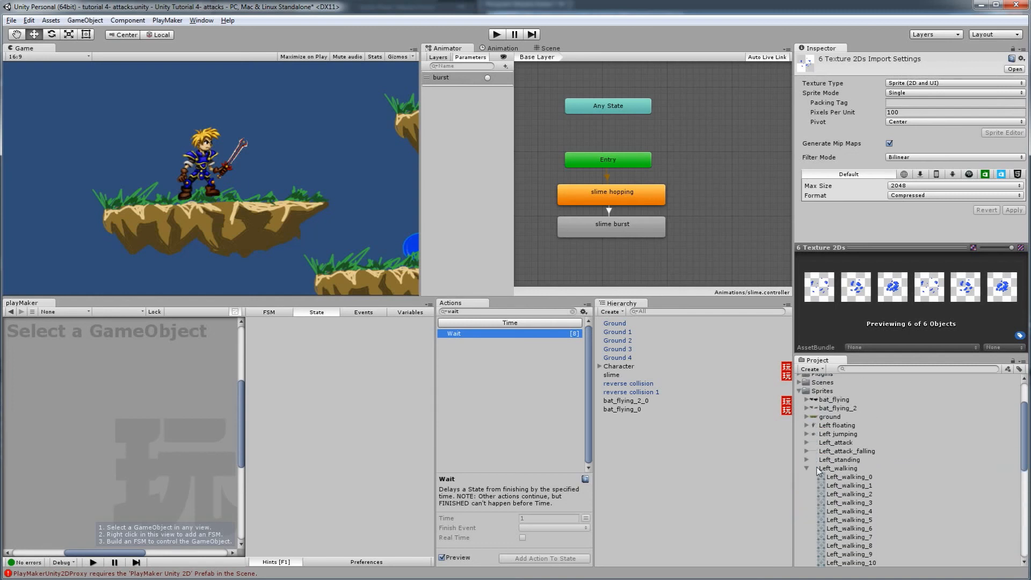
{"action": "left_click", "coordinate": [807, 468]}
{"action": "left_click", "coordinate": [843, 471]}
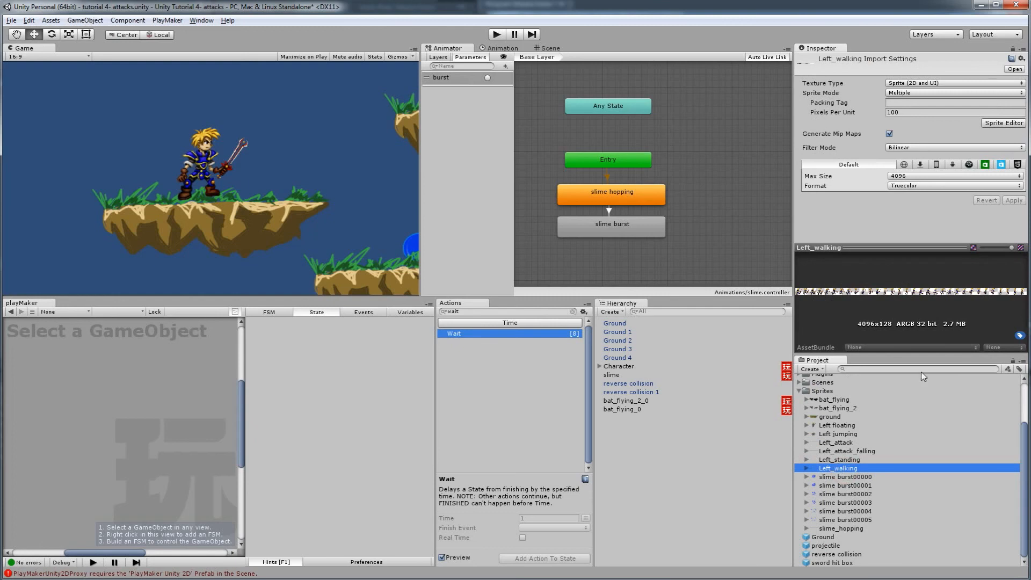
Preview the individual slime burst sprites and select slime burst00000 through slime burst00005 together in the project's Sprites folder.
{"action": "left_click", "coordinate": [844, 477]}
{"action": "left_click", "coordinate": [845, 484]}
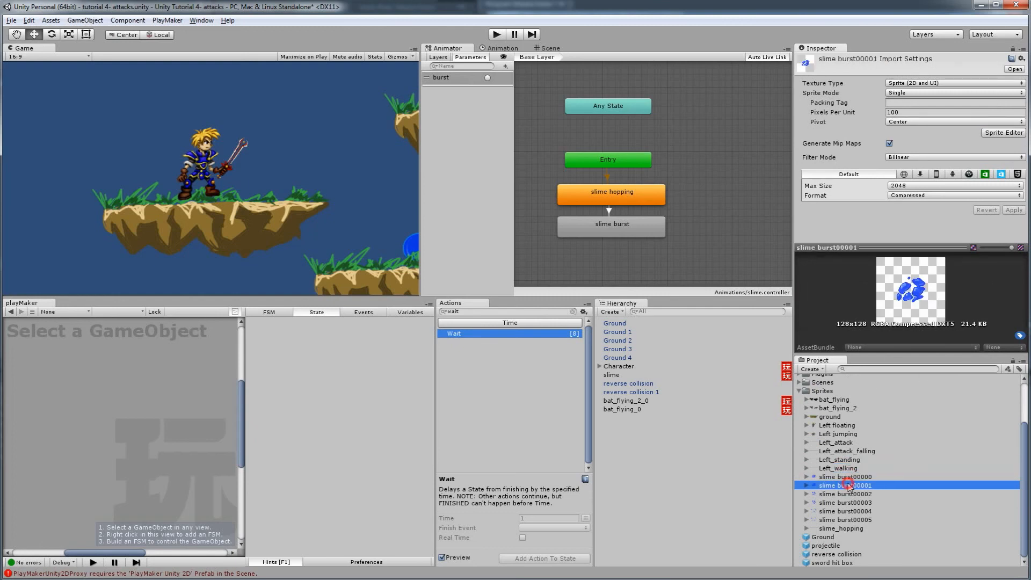
{"action": "left_click", "coordinate": [848, 492]}
{"action": "left_click", "coordinate": [853, 474]}
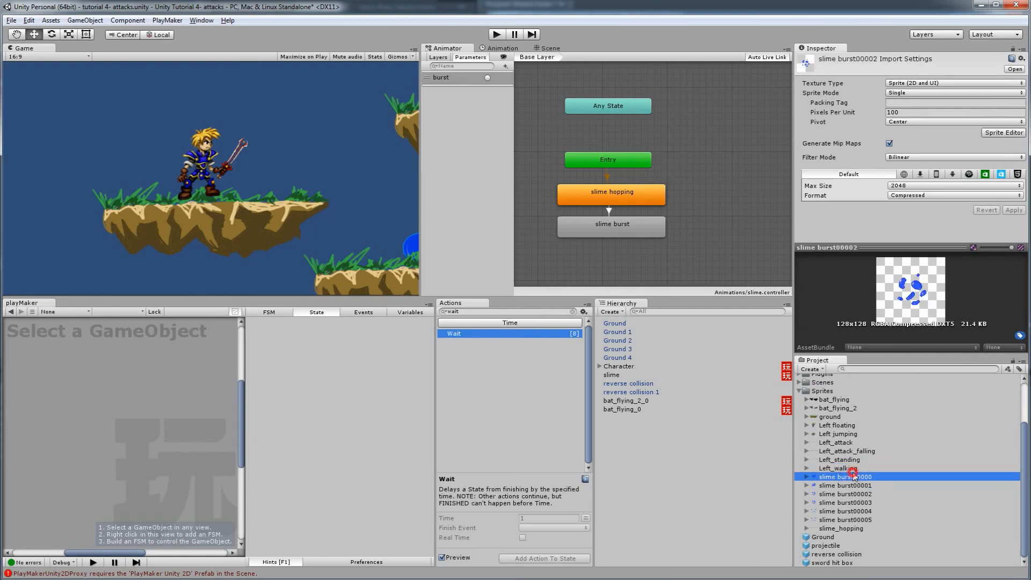
{"action": "left_click", "coordinate": [858, 520], "text": "shift"}
{"action": "left_click", "coordinate": [833, 478]}
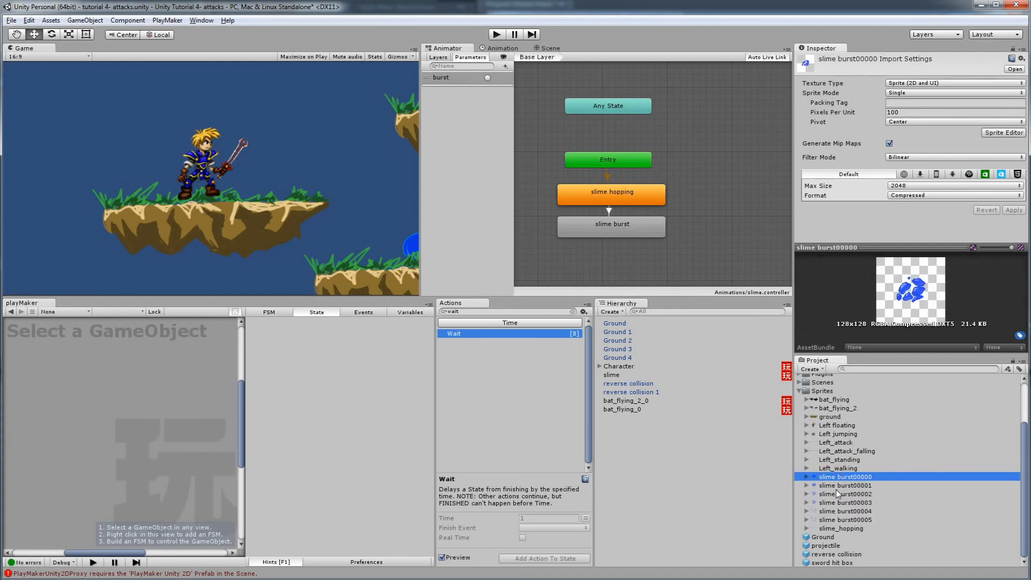
{"action": "left_click", "coordinate": [854, 521]}
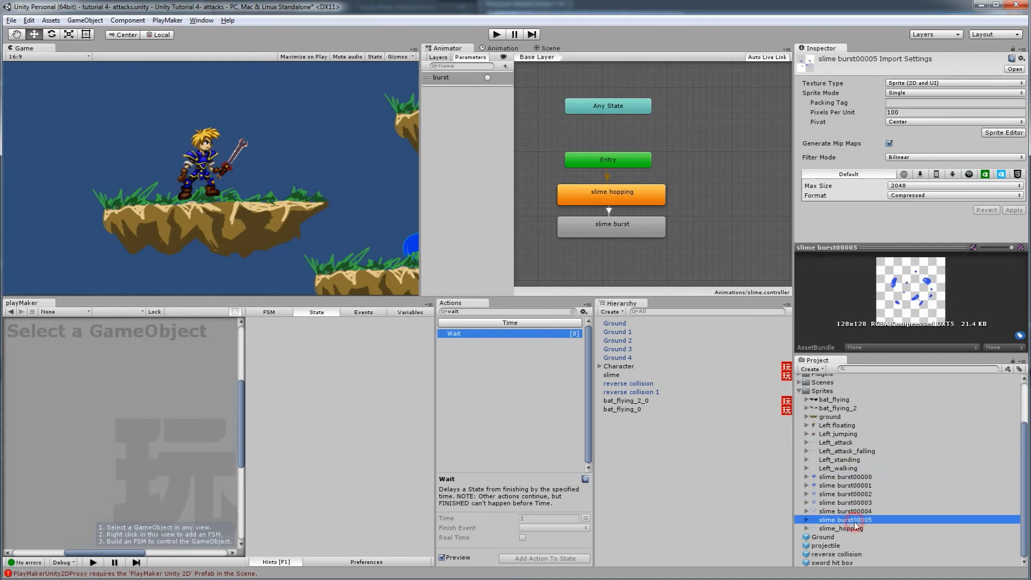
{"action": "left_click", "coordinate": [858, 477], "text": "shift"}
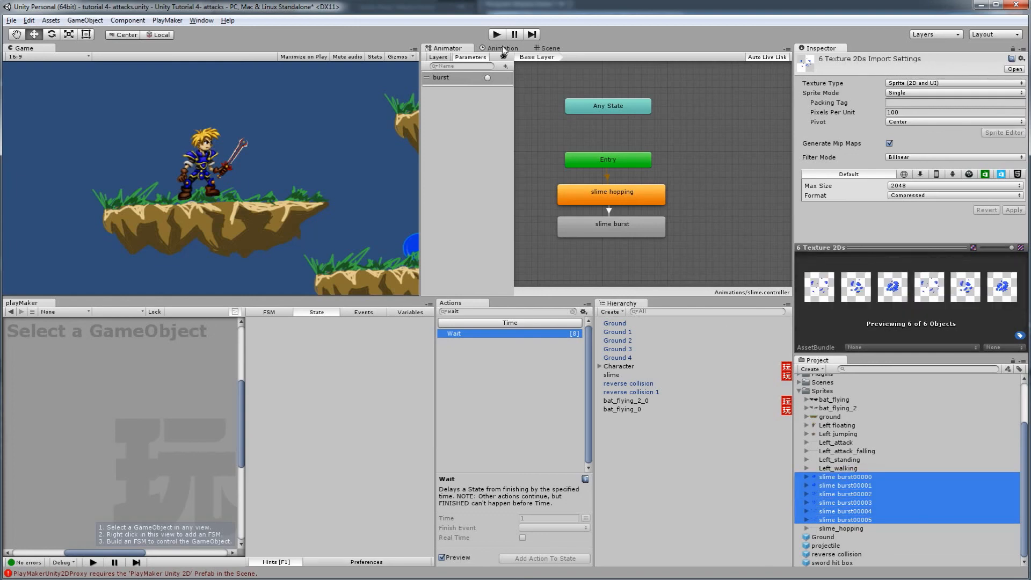
Examine the slime object's animation clips and the sprite keyframes of the slime burst clip.
{"action": "left_click", "coordinate": [503, 49]}
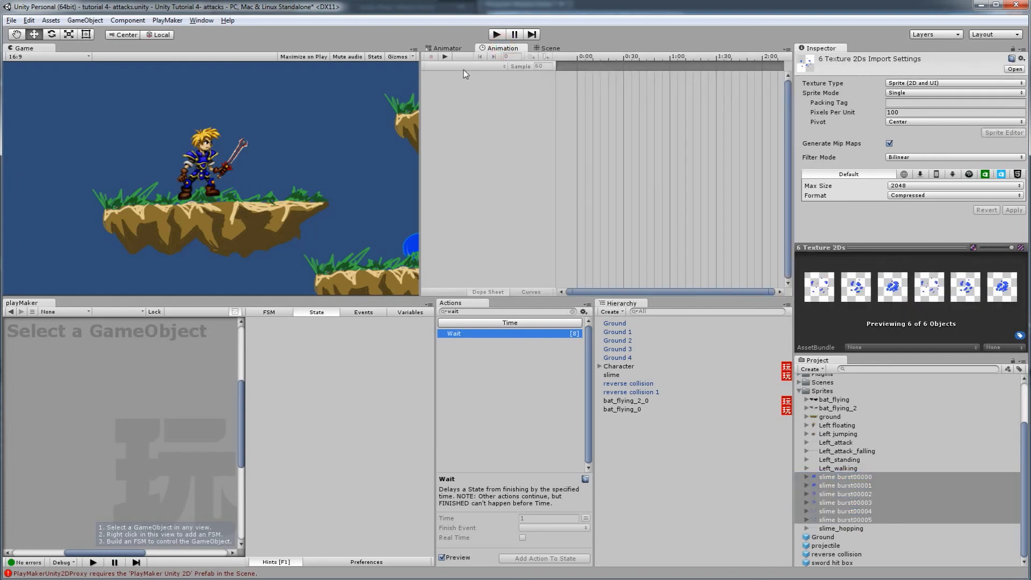
{"action": "left_click", "coordinate": [613, 375]}
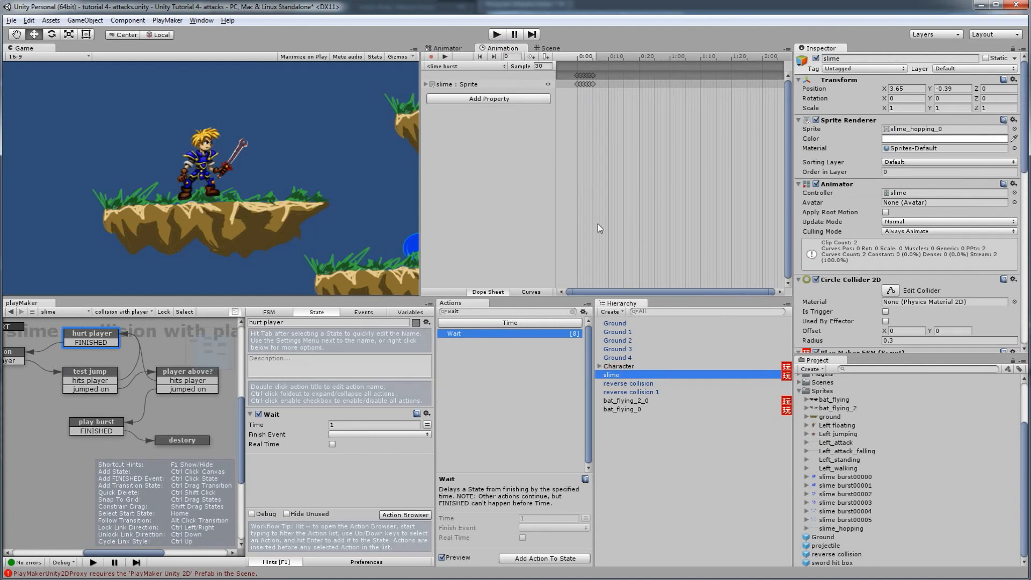
{"action": "left_click", "coordinate": [470, 66]}
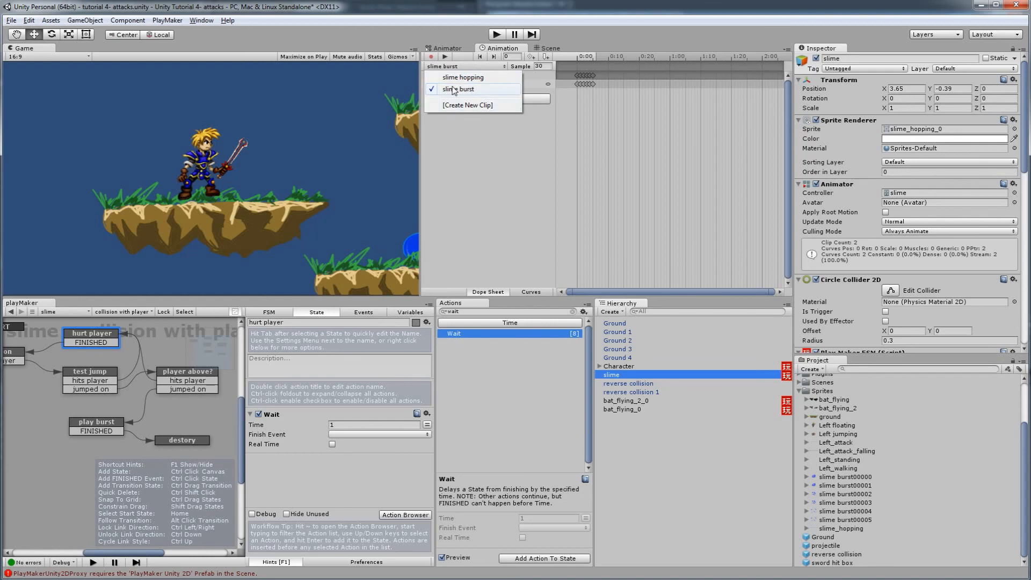
{"action": "left_click", "coordinate": [508, 183]}
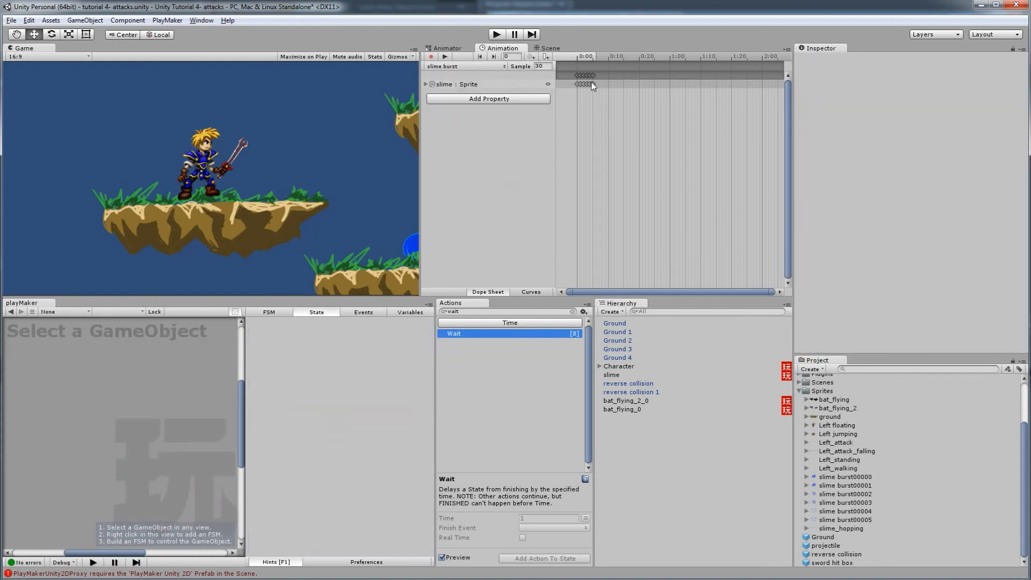
Delete the transition from slime hopping to slime burst in the slime's animator controller.
{"action": "left_click", "coordinate": [448, 49]}
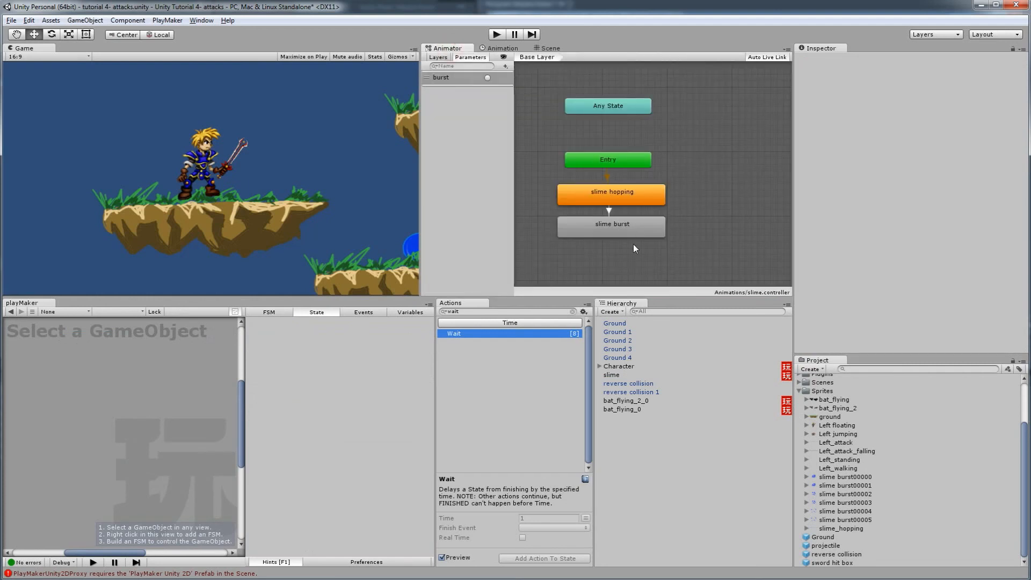
{"action": "left_click", "coordinate": [640, 228]}
{"action": "left_click", "coordinate": [611, 210]}
{"action": "key", "text": "Delete"}
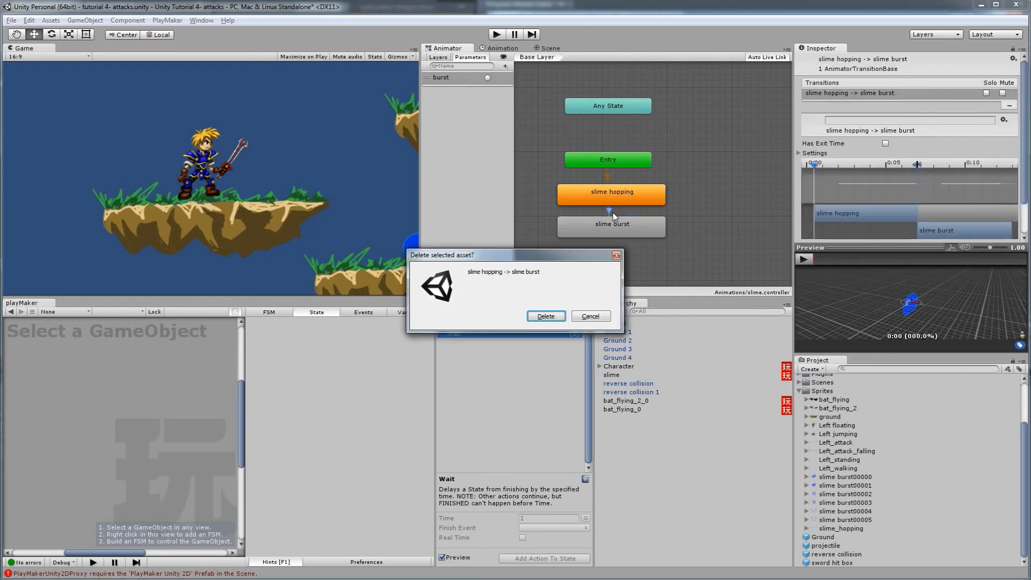
{"action": "left_click", "coordinate": [553, 319]}
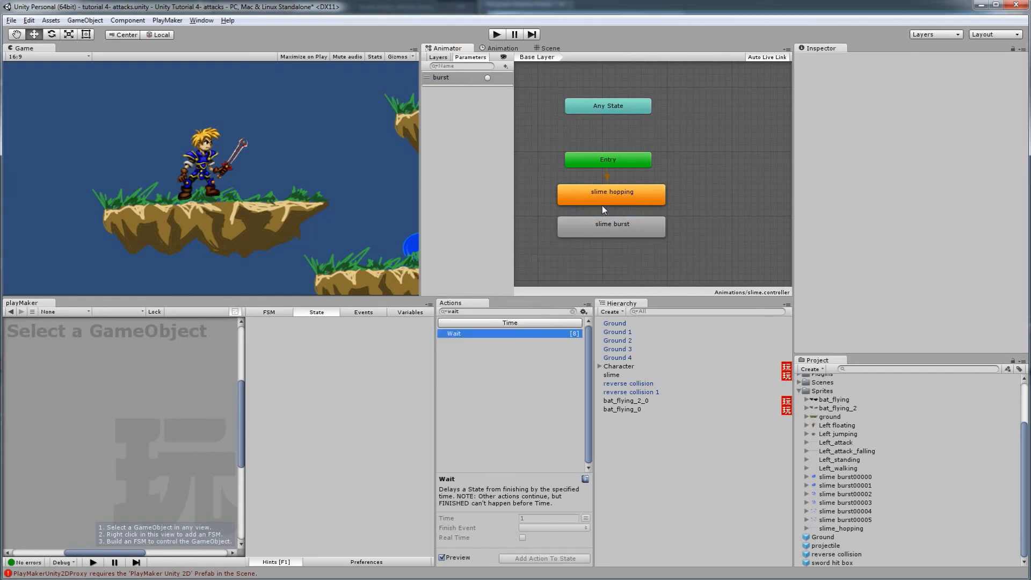
Create a transition from slime hopping to slime burst in the slime's animator controller and select it.
{"action": "right_click", "coordinate": [578, 193]}
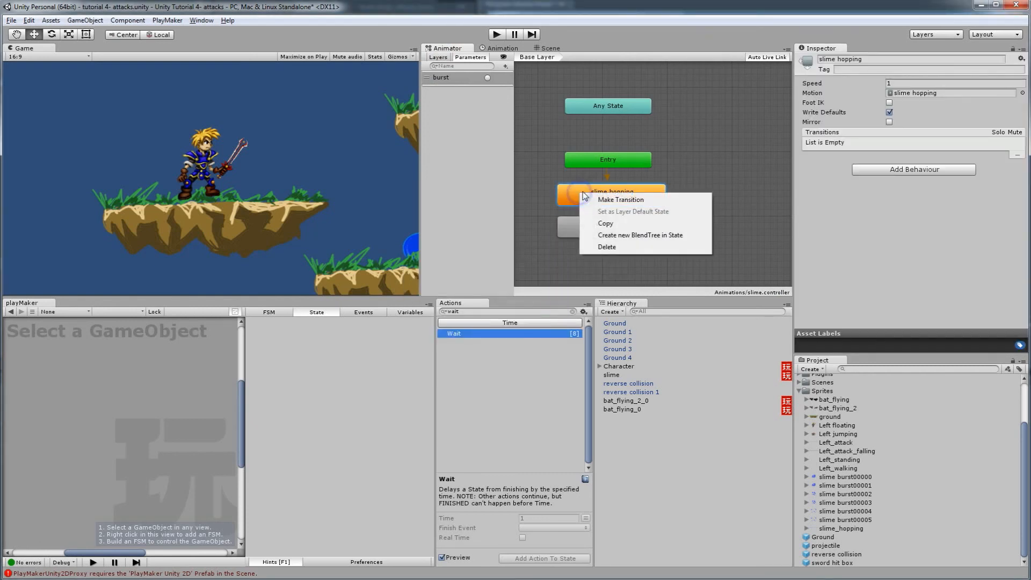
{"action": "left_click", "coordinate": [615, 201]}
{"action": "left_click", "coordinate": [607, 223]}
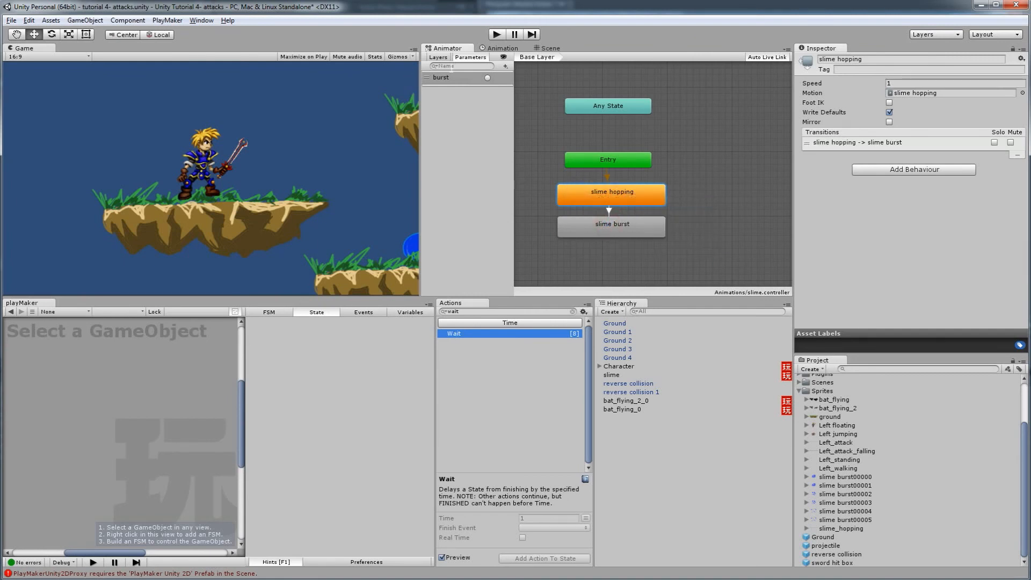
{"action": "left_click", "coordinate": [609, 212]}
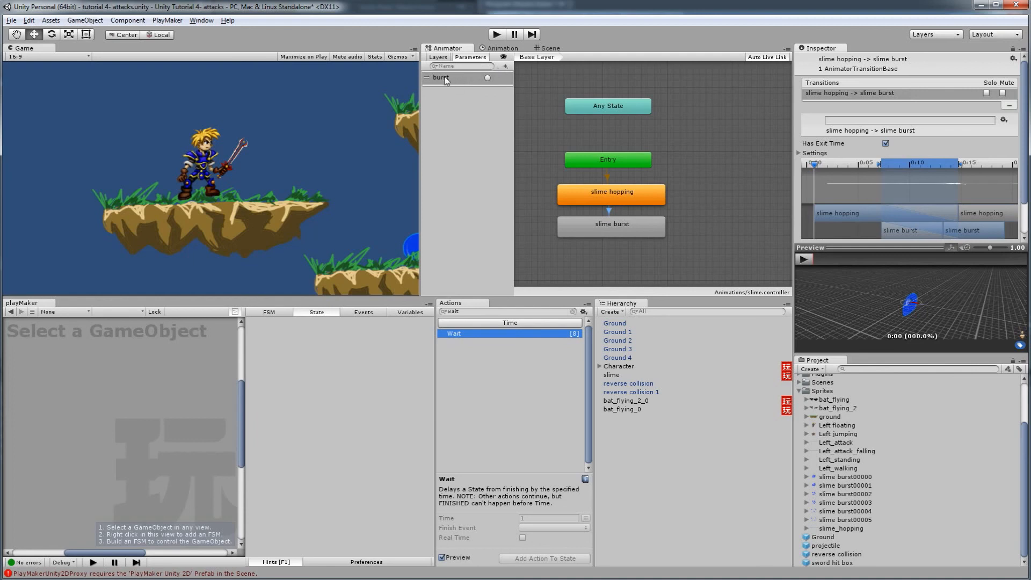
Check the burst parameter's type against the trigger name used in the play burst state of the slime's collision FSM.
{"action": "left_click", "coordinate": [505, 66]}
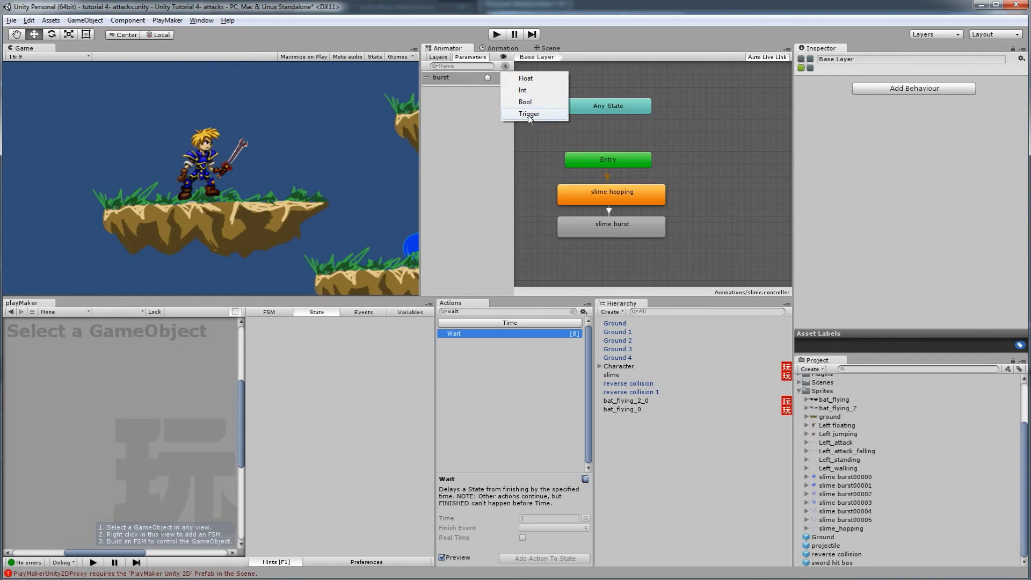
{"action": "left_click", "coordinate": [438, 95]}
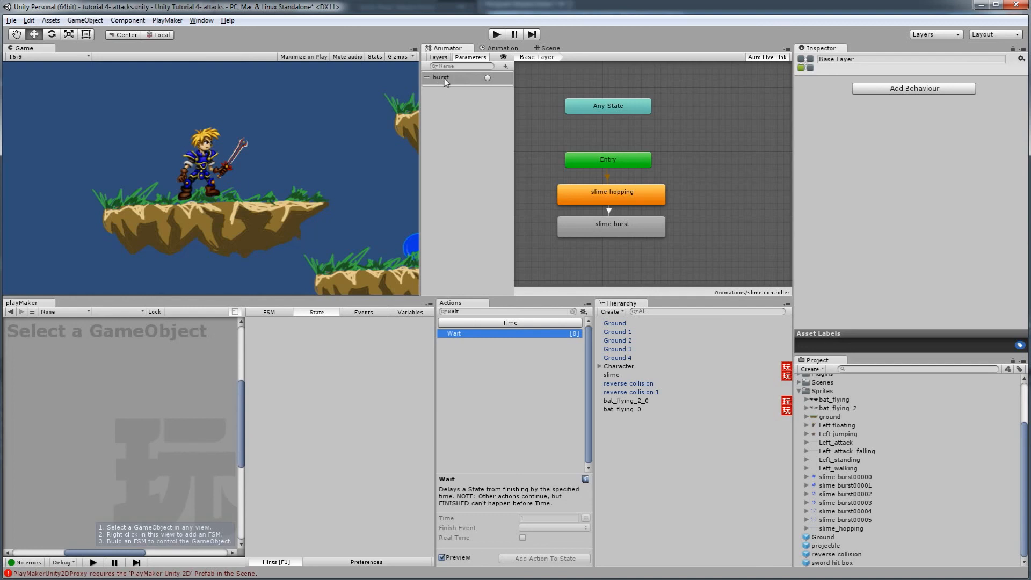
{"action": "left_click", "coordinate": [615, 375]}
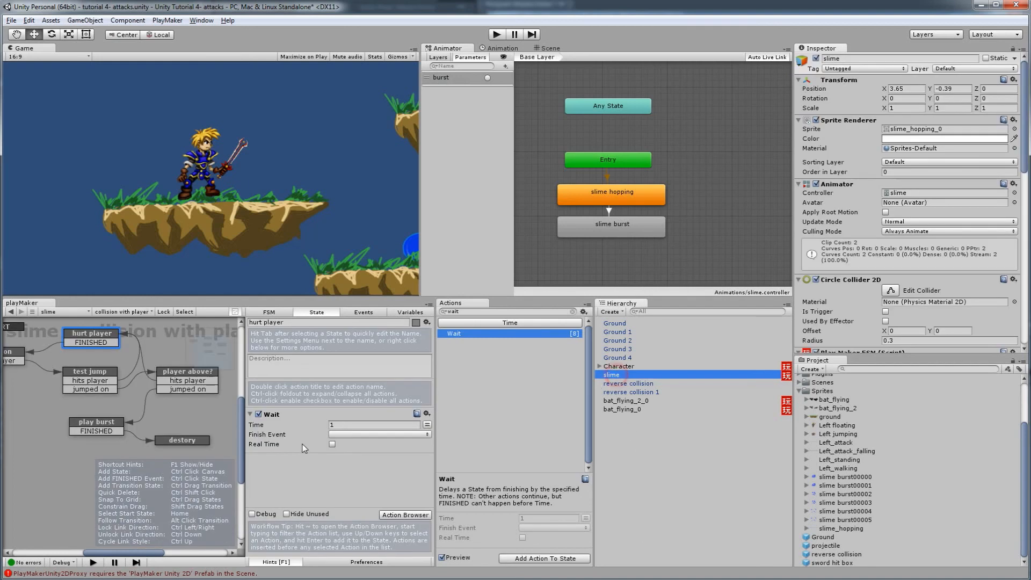
{"action": "left_click", "coordinate": [97, 423]}
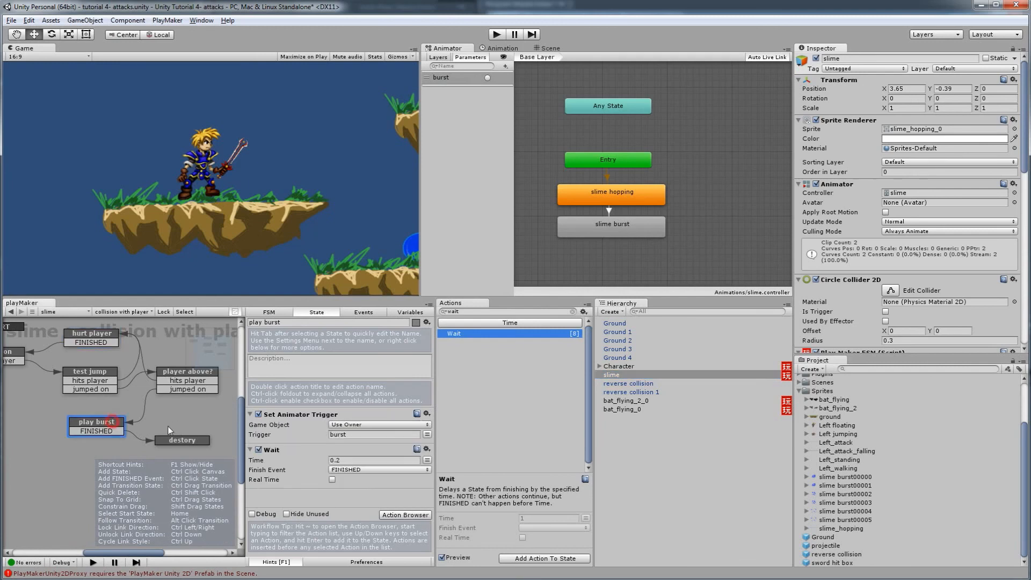
{"action": "left_click", "coordinate": [350, 435]}
Turn off Has Exit Time and set Transition Duration to 0 for the slime hopping to slime burst transition.
{"action": "left_click", "coordinate": [609, 211]}
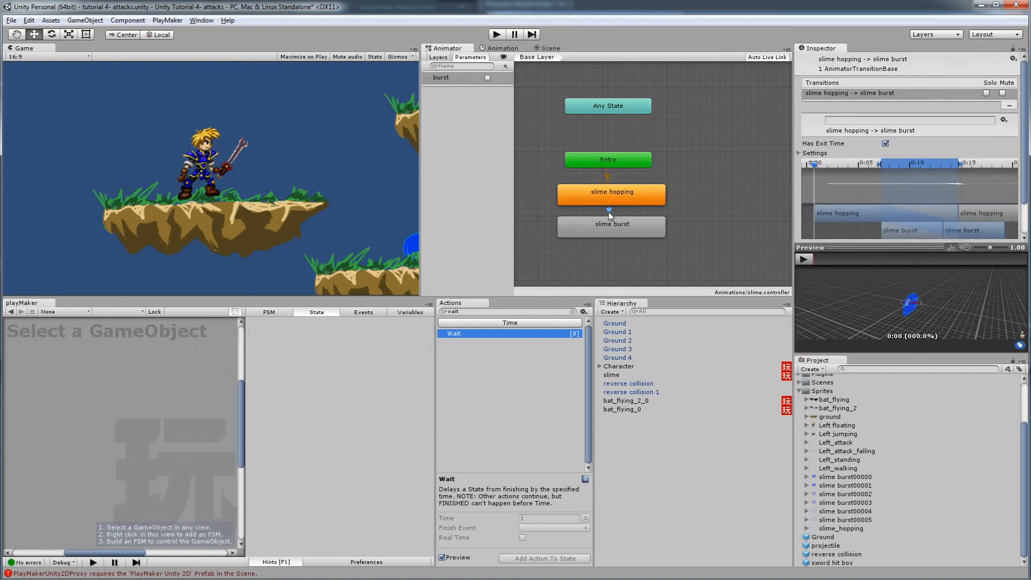
{"action": "left_click", "coordinate": [887, 143]}
{"action": "left_click", "coordinate": [799, 154]}
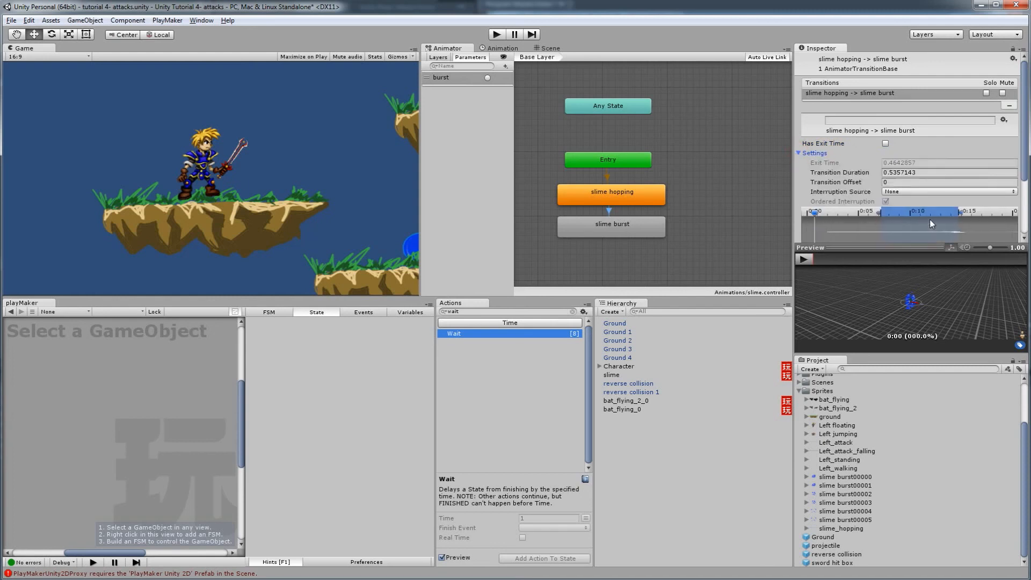
{"action": "scroll", "coordinate": [962, 194], "scroll_direction": "down", "scroll_amount": 3}
{"action": "scroll", "coordinate": [972, 185], "scroll_direction": "up", "scroll_amount": 1}
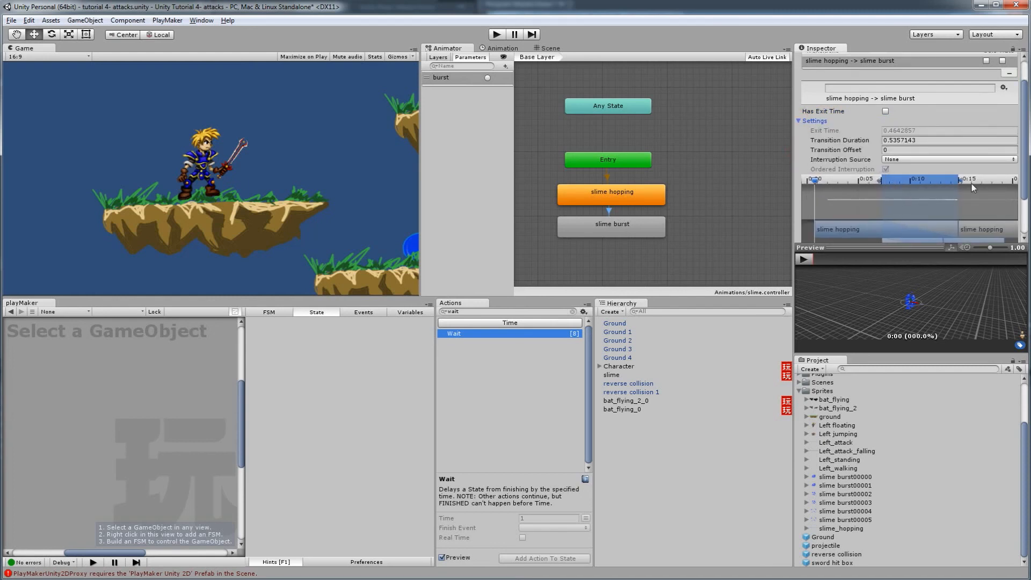
{"action": "left_click", "coordinate": [931, 141]}
{"action": "key", "text": "BackSpace"}
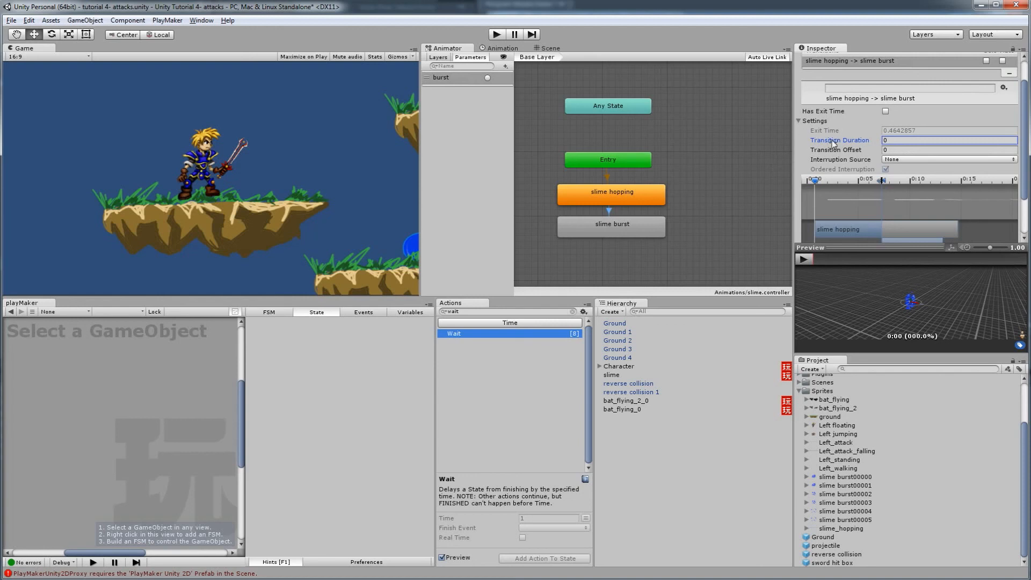
Add burst as the condition of the transition from slime hopping to slime burst.
{"action": "left_click_drag", "start_coordinate": [1021, 127], "coordinate": [1028, 170]}
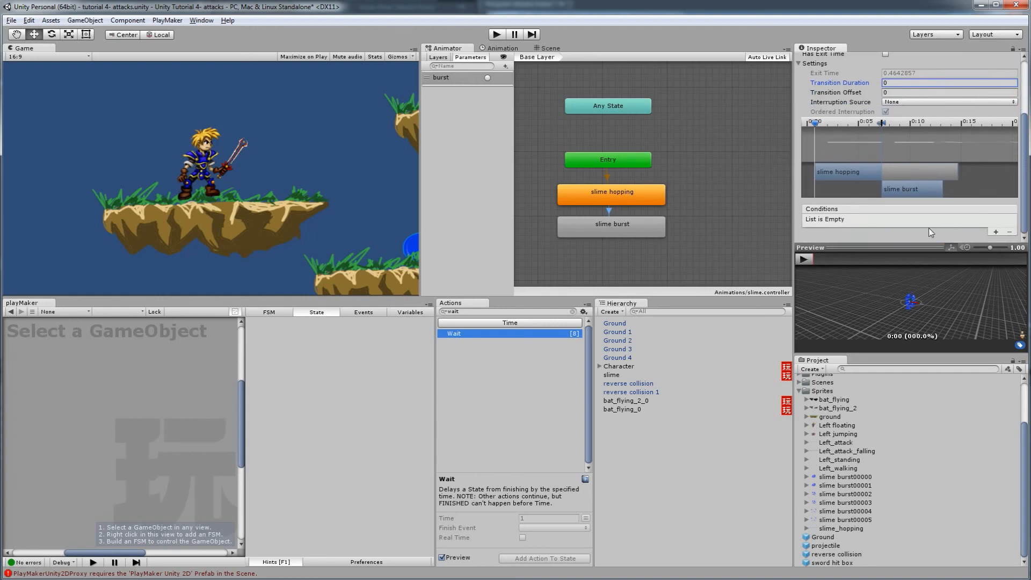
{"action": "left_click", "coordinate": [995, 232]}
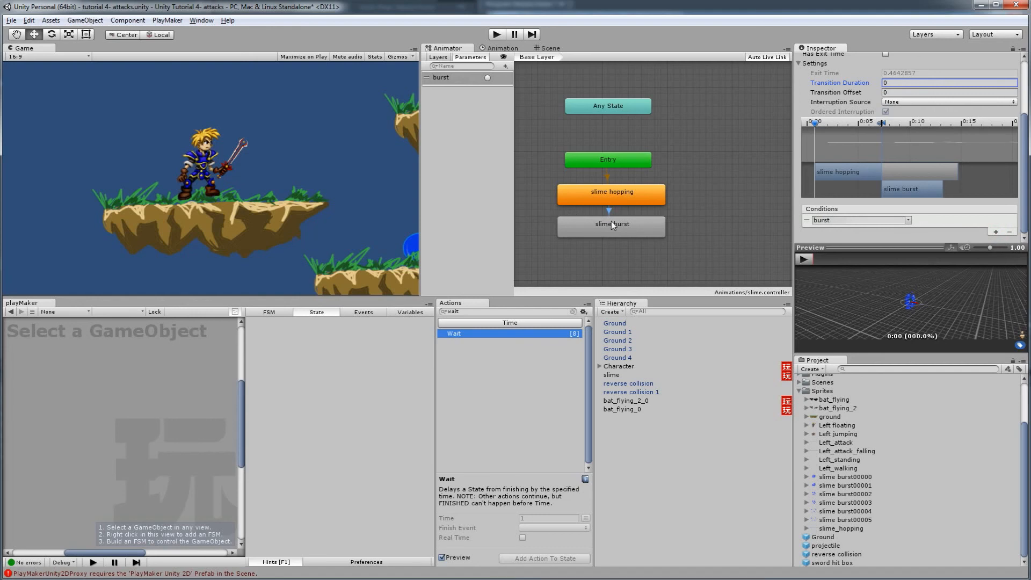
{"action": "left_click", "coordinate": [638, 224]}
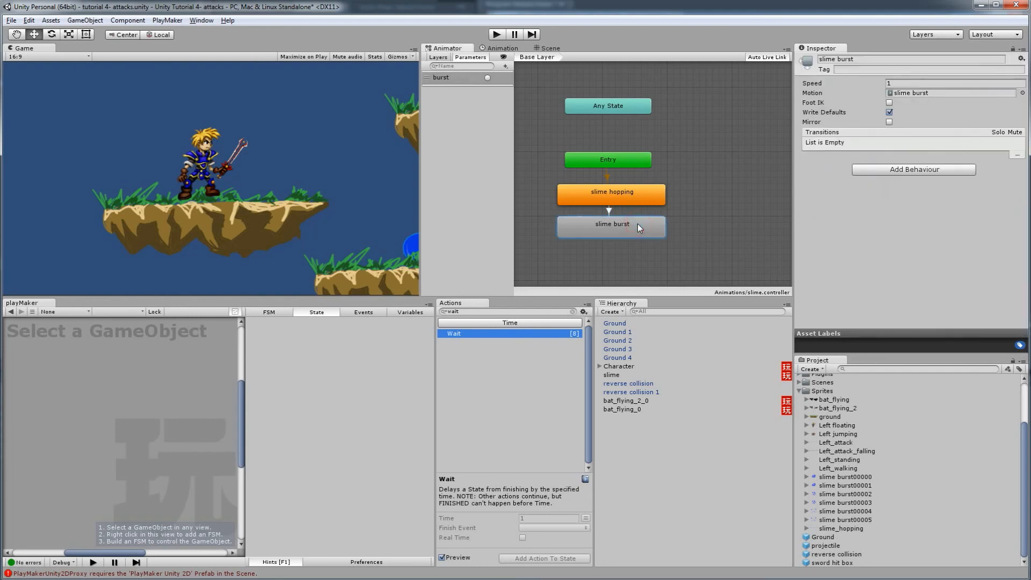
{"action": "left_click", "coordinate": [647, 194]}
{"action": "left_click", "coordinate": [647, 235]}
{"action": "left_click", "coordinate": [685, 232]}
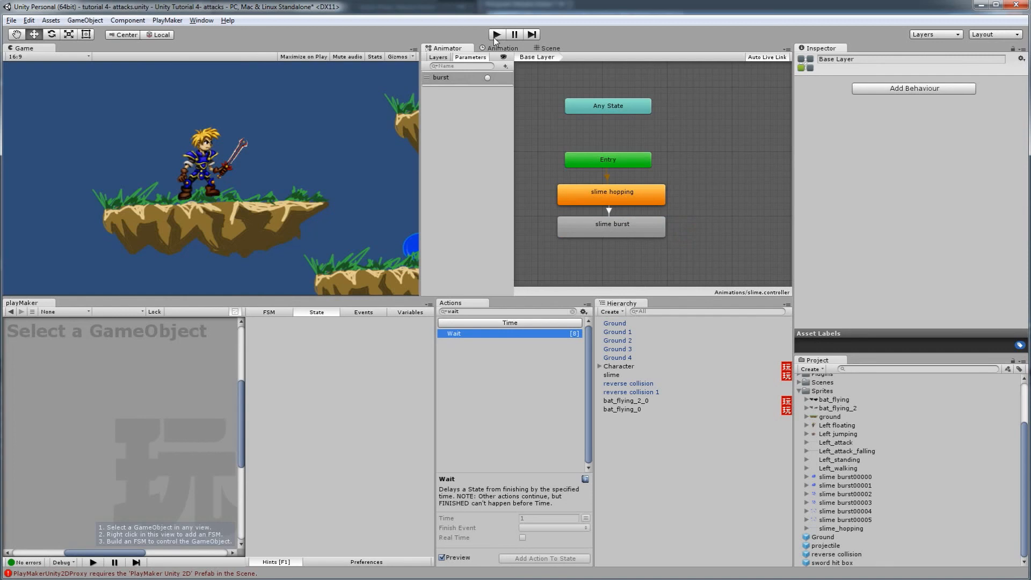
Deactivate the Ground 4 platform above the slime in the scene.
{"action": "left_click", "coordinate": [549, 48]}
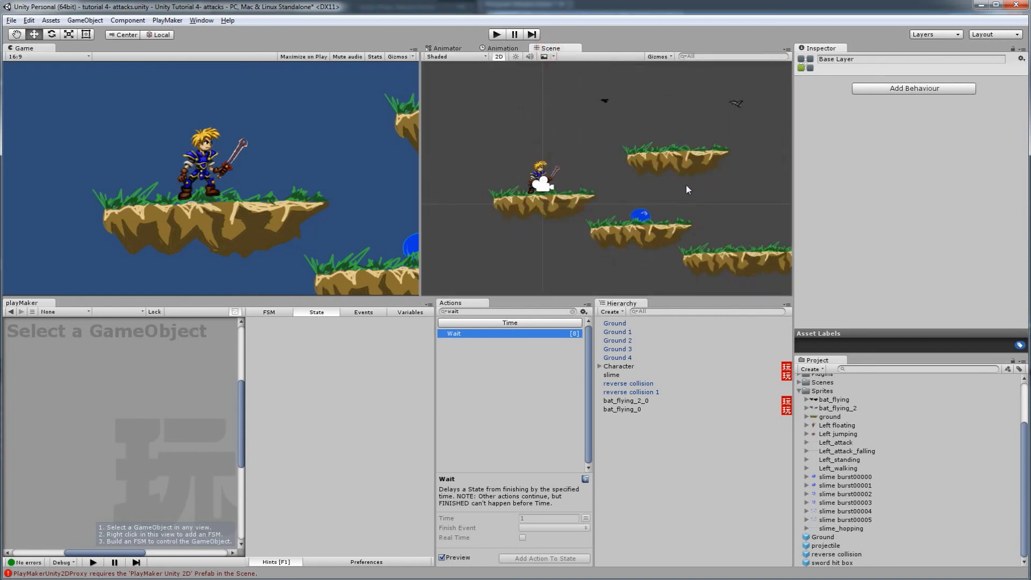
{"action": "left_click", "coordinate": [690, 161]}
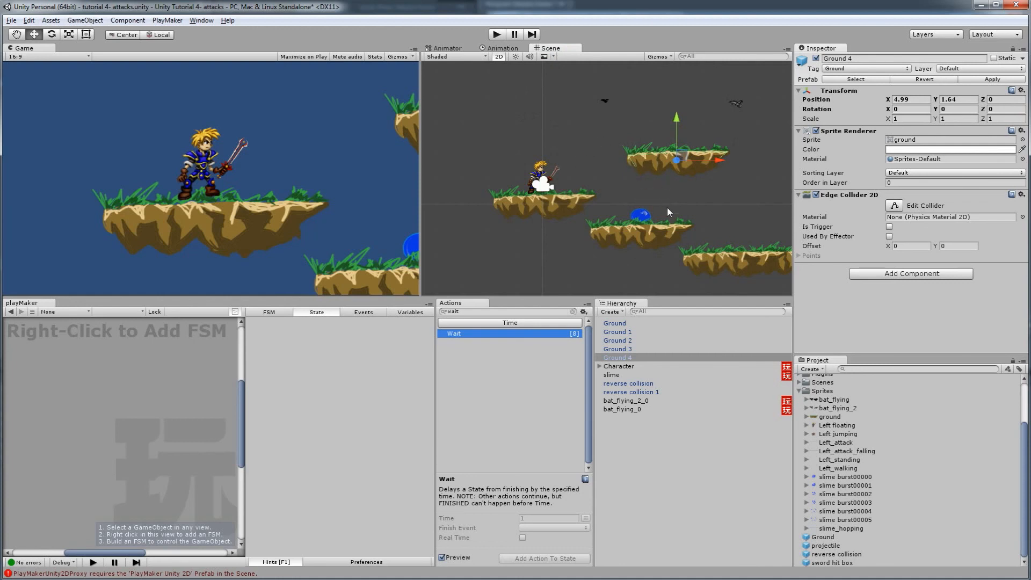
{"action": "left_click", "coordinate": [816, 58]}
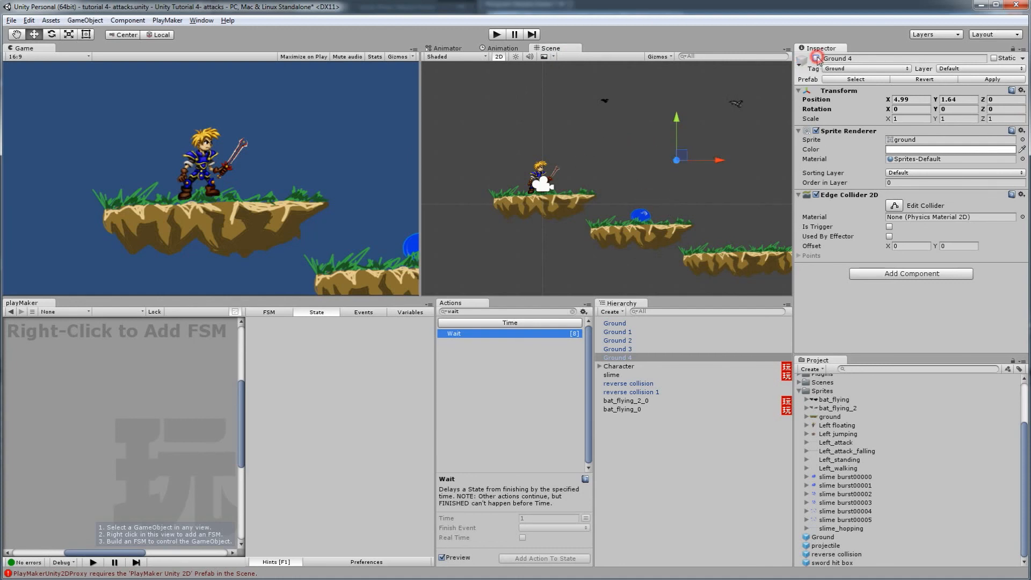
{"action": "left_click", "coordinate": [816, 58]}
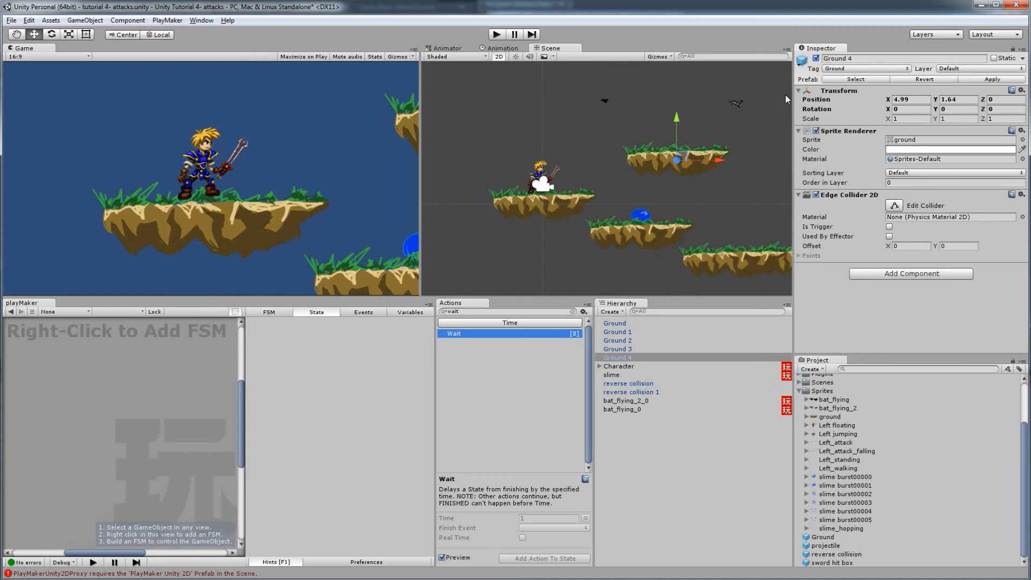
{"action": "left_click", "coordinate": [817, 58]}
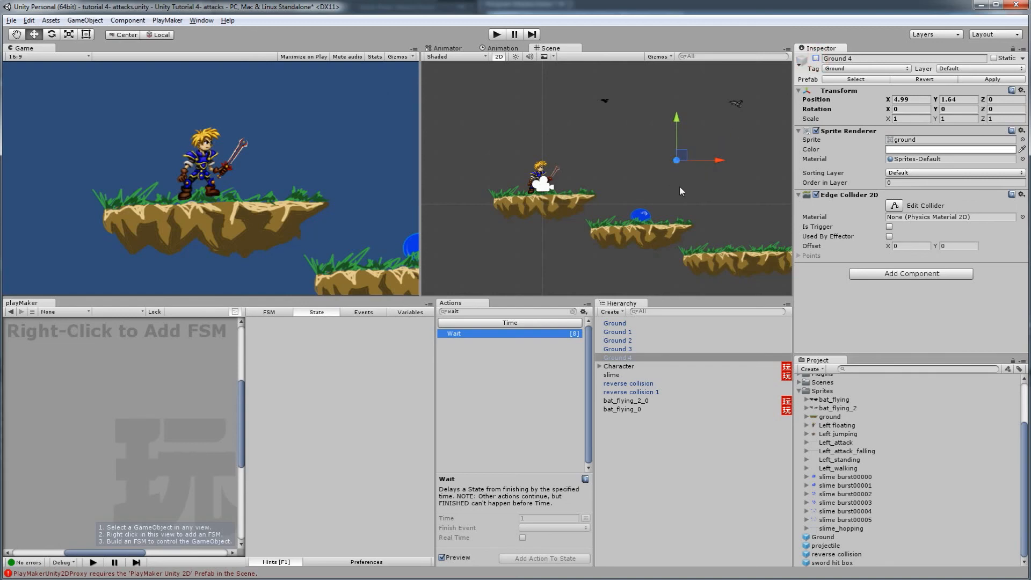
Play-test the game by making the character jump onto the slime, and stop the run.
{"action": "left_click", "coordinate": [496, 35]}
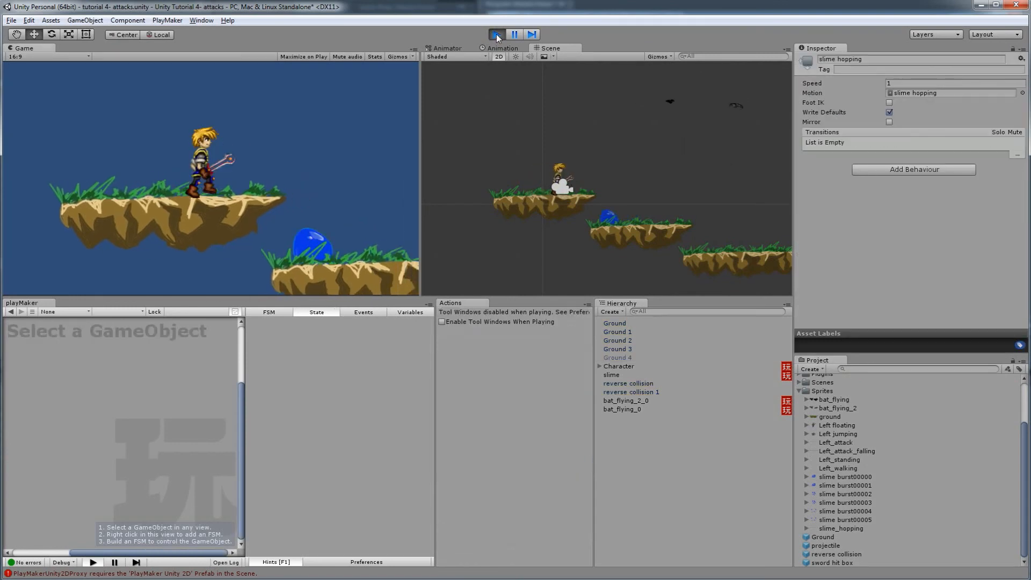
{"action": "key", "text": "Right"}
{"action": "key", "text": "space"}
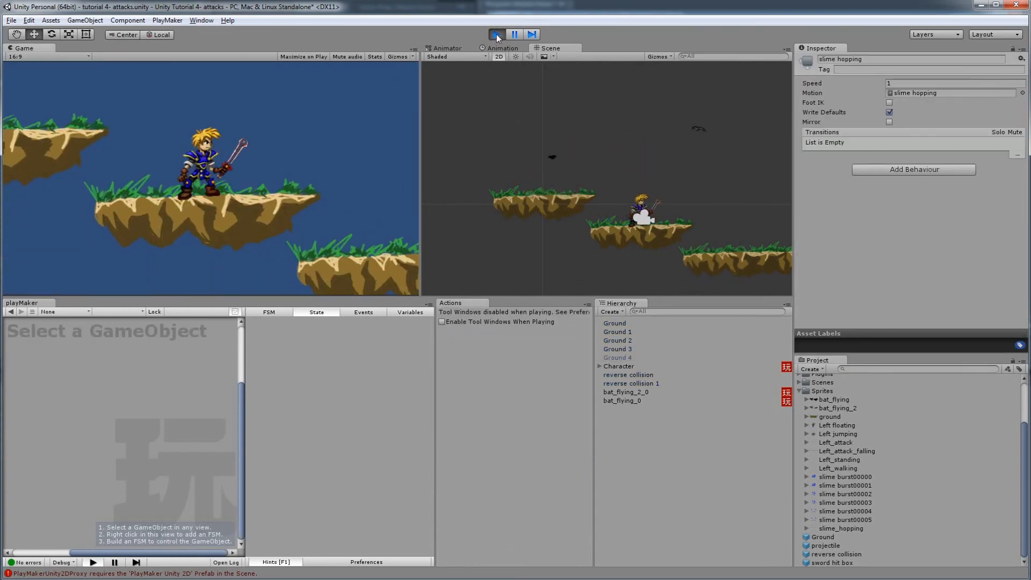
{"action": "left_click", "coordinate": [496, 34]}
Run the game again, walk the character to the slime and watch its collision with player FSM before stopping.
{"action": "left_click", "coordinate": [496, 34]}
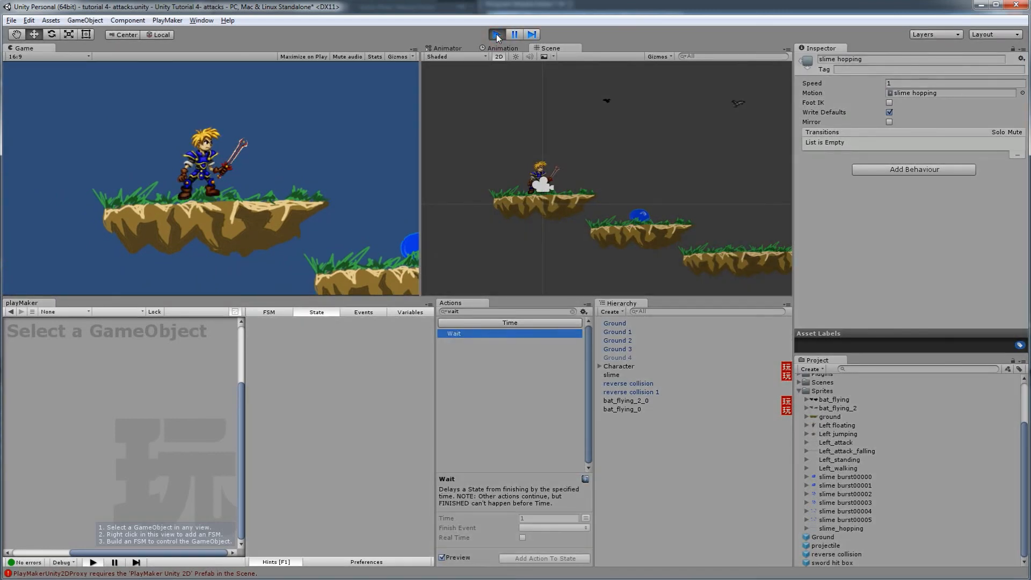
{"action": "key", "text": "Right"}
{"action": "key", "text": "Right"}
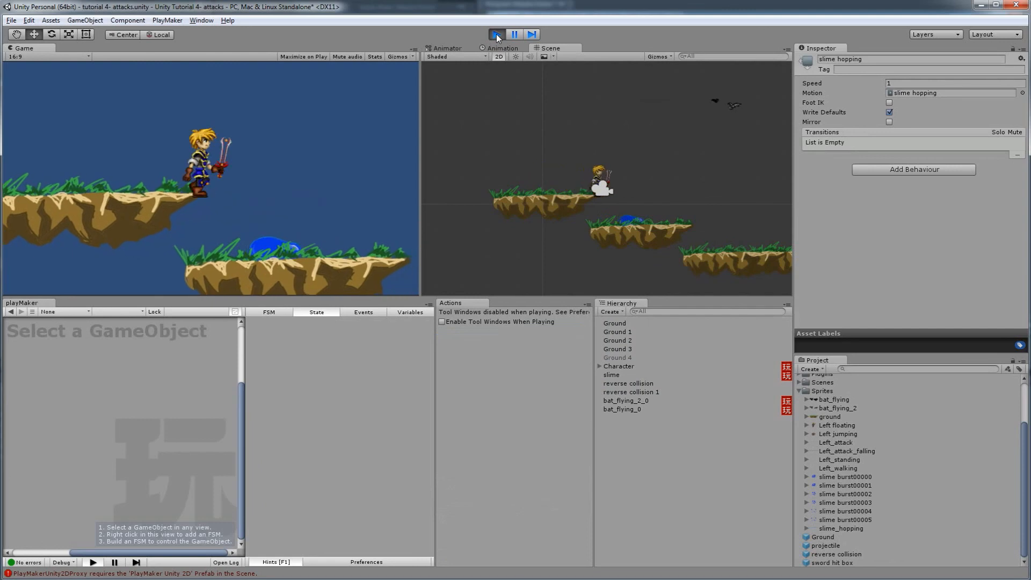
{"action": "key", "text": "Right"}
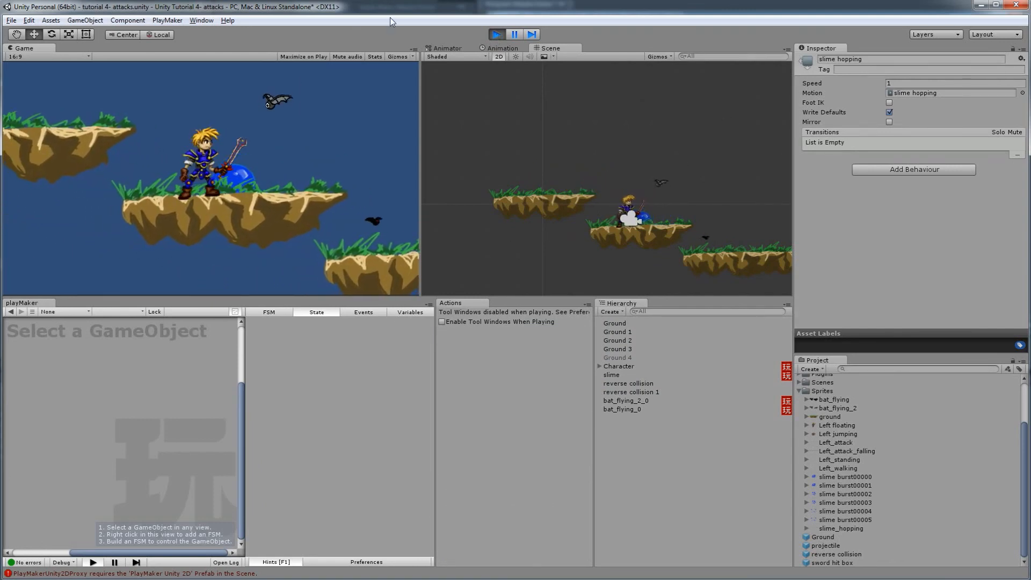
{"action": "left_click", "coordinate": [614, 376]}
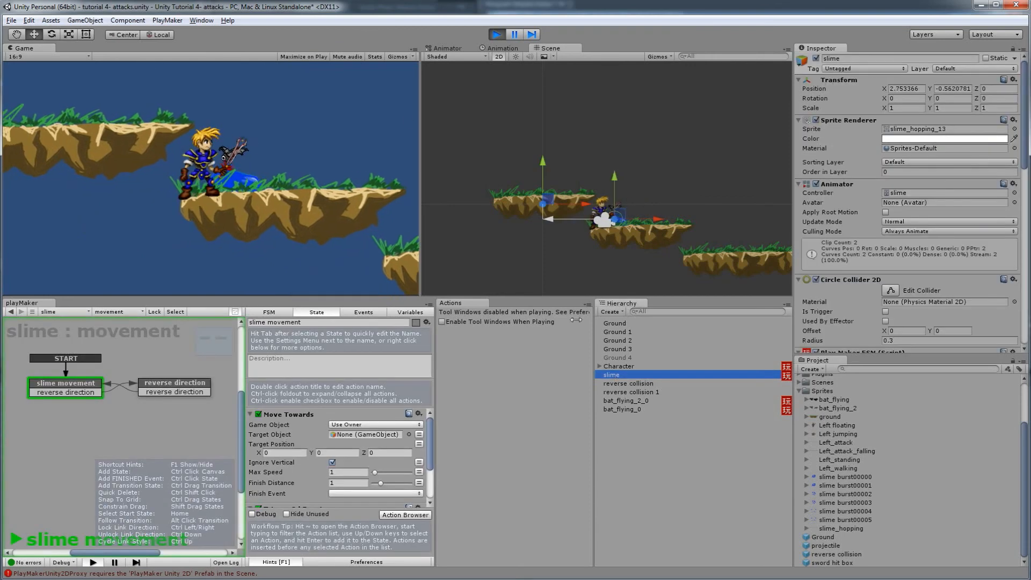
{"action": "left_click", "coordinate": [324, 122]}
{"action": "key", "text": "Right"}
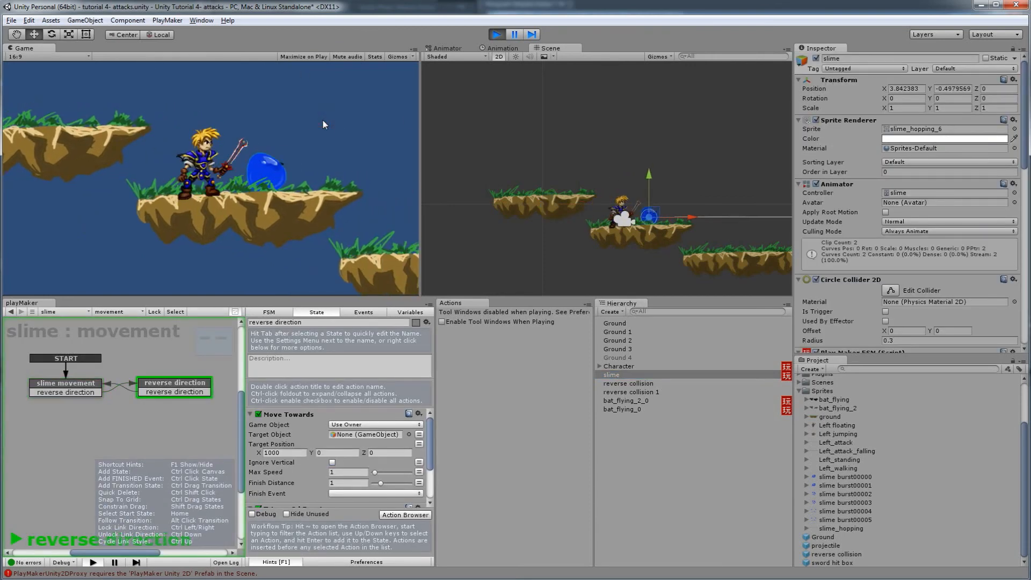
{"action": "left_click", "coordinate": [127, 309]}
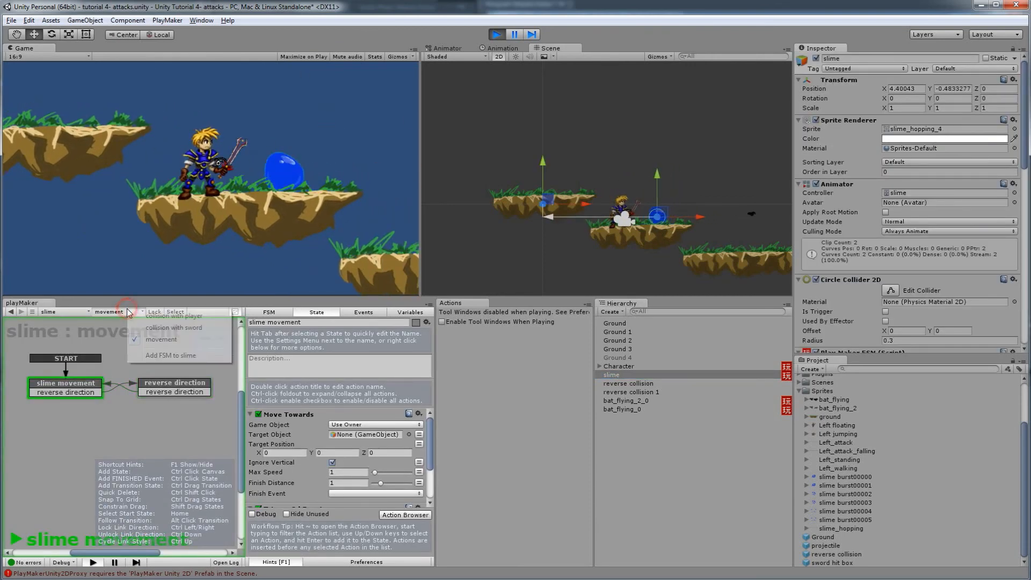
{"action": "left_click", "coordinate": [152, 318]}
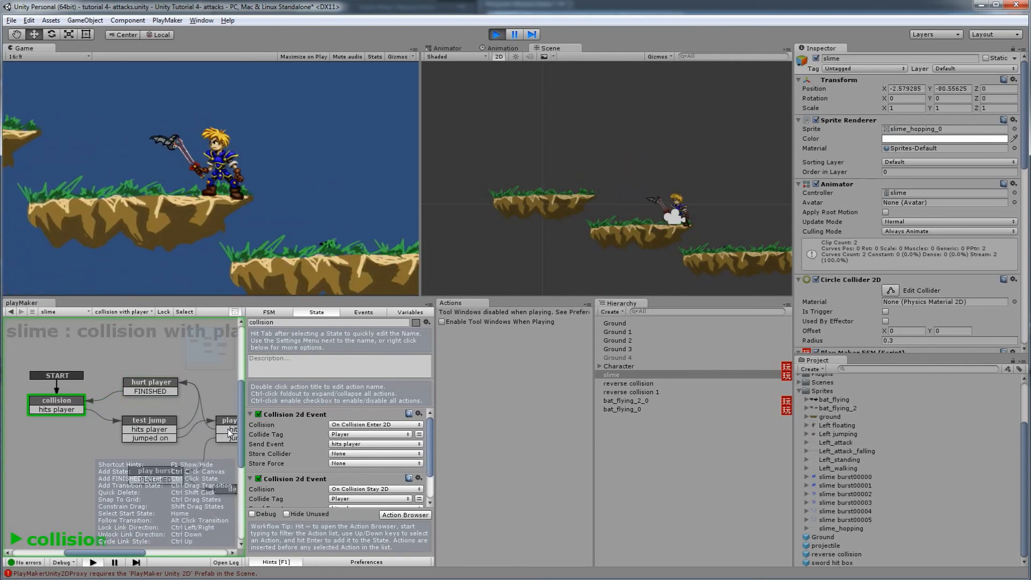
{"action": "left_click", "coordinate": [497, 35]}
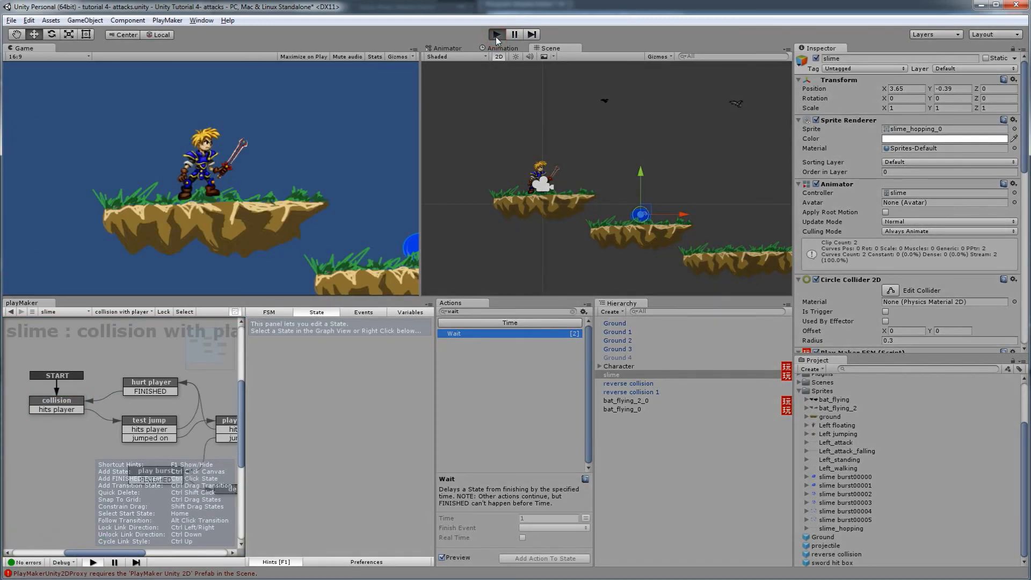
Restart the game and jump the character onto the slime to test its burst animation.
{"action": "left_click", "coordinate": [497, 35]}
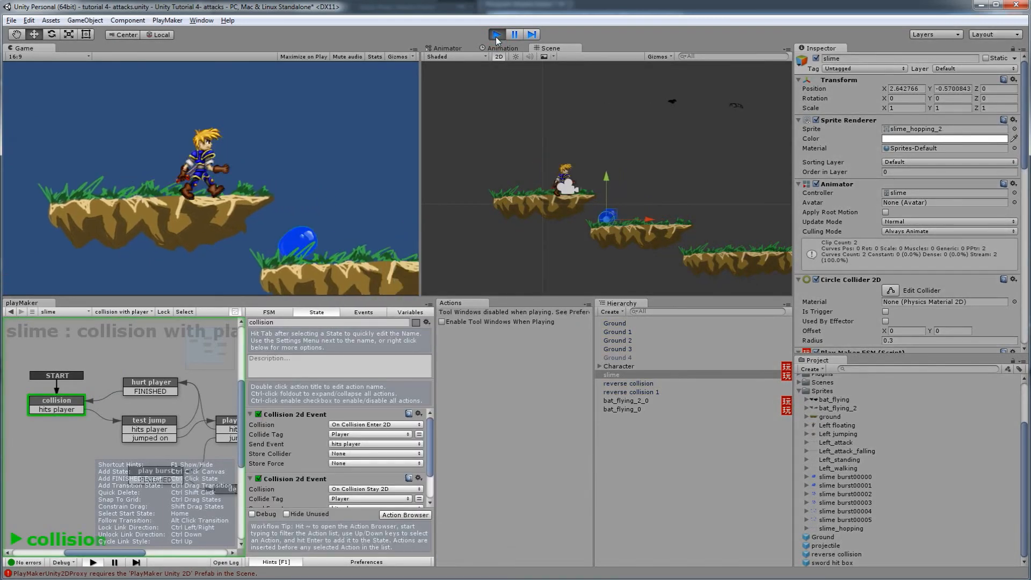
{"action": "key", "text": "Right"}
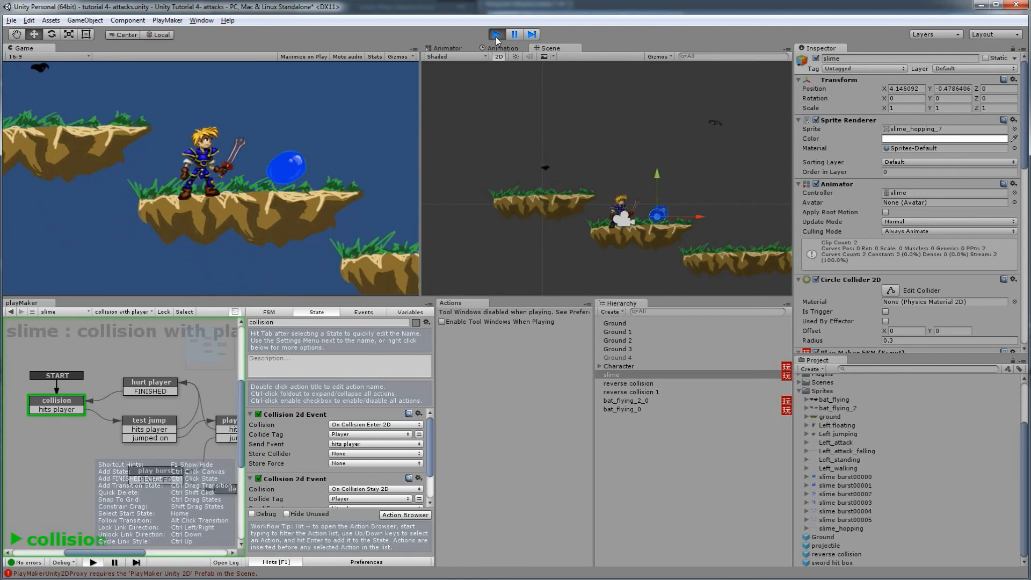
{"action": "key", "text": "space"}
{"action": "key", "text": "Right"}
{"action": "key", "text": "Left"}
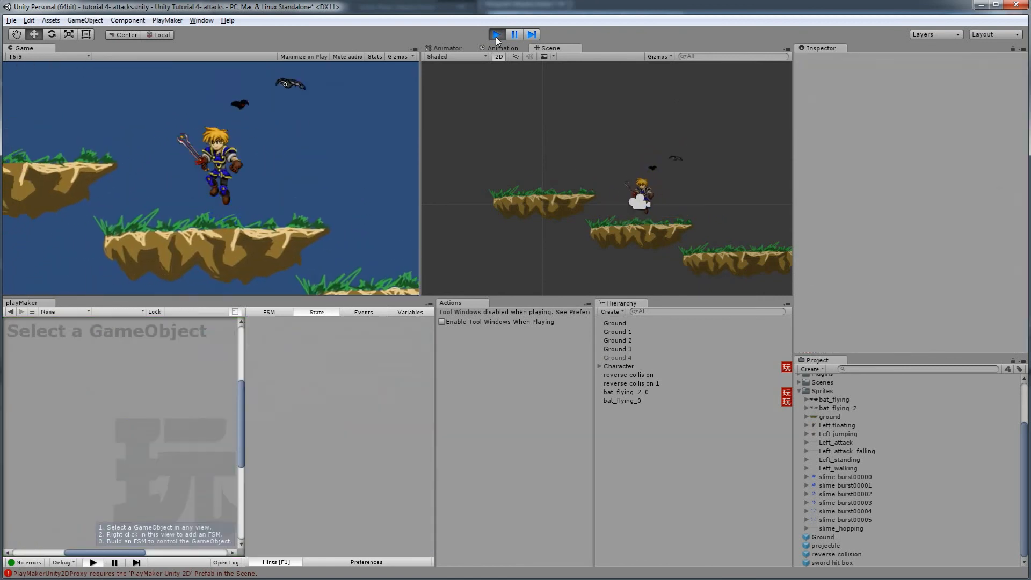
Move the character back and forth on the slime's platform and jump back to the first platform.
{"action": "key", "text": "Right"}
{"action": "key", "text": "Left"}
{"action": "key", "text": "Right"}
{"action": "key", "text": "Right"}
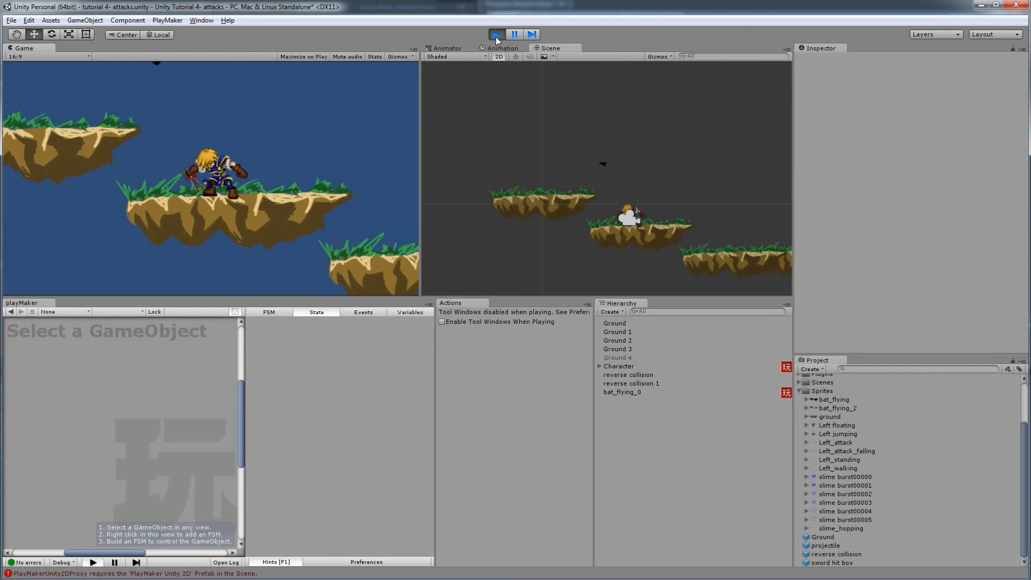
{"action": "key", "text": "space"}
{"action": "key", "text": "Left"}
{"action": "key", "text": "Right"}
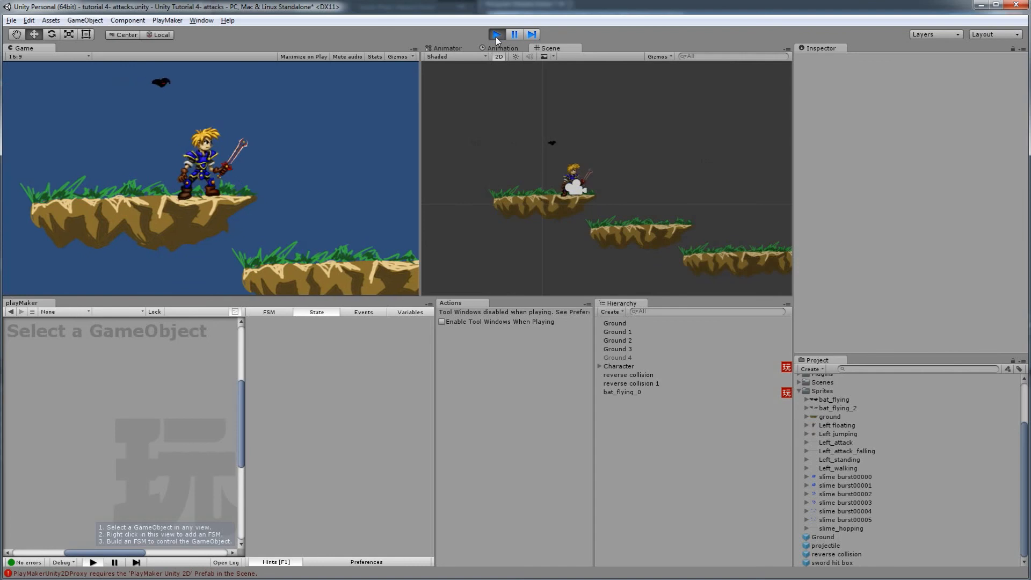
Jump the character from the first platform to the second while firing projectiles at the flying bat.
{"action": "key", "text": "space"}
{"action": "key", "text": "z"}
{"action": "key", "text": "Right"}
{"action": "key", "text": "space"}
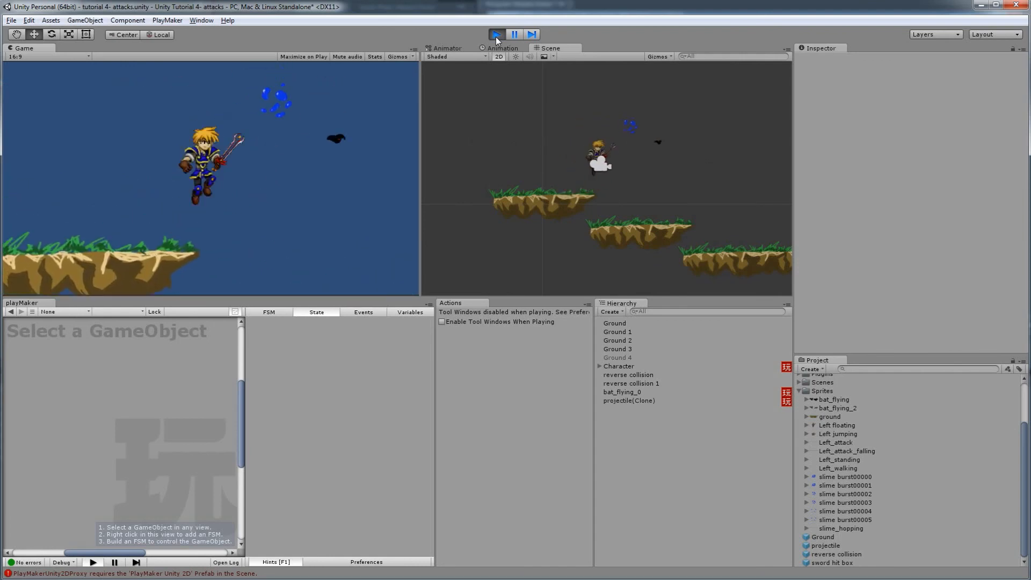
{"action": "key", "text": "Left"}
{"action": "key", "text": "z"}
{"action": "key", "text": "Right"}
{"action": "key", "text": "z"}
{"action": "key", "text": "Right"}
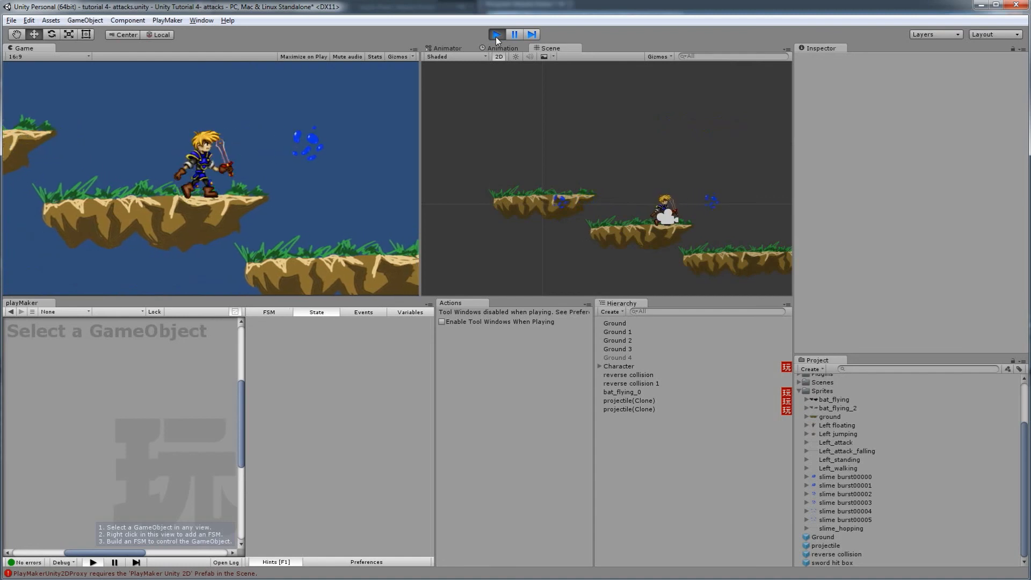
Move the character down to the third platform and along it, firing more projectiles as the bat follows.
{"action": "key", "text": "Right"}
{"action": "key", "text": "Left"}
{"action": "key", "text": "z"}
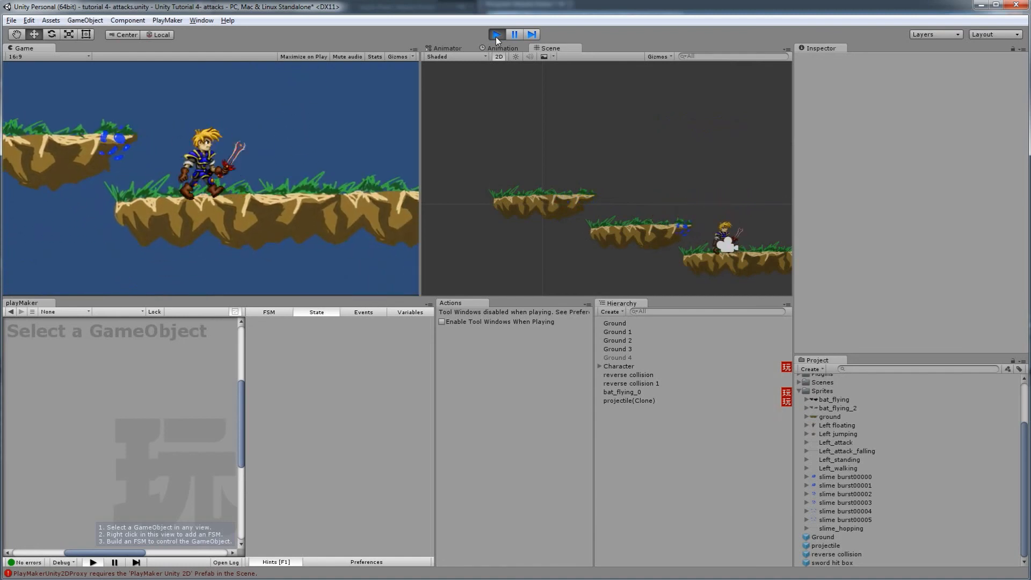
{"action": "key", "text": "Right"}
{"action": "key", "text": "z"}
{"action": "key", "text": "Right"}
{"action": "key", "text": "z"}
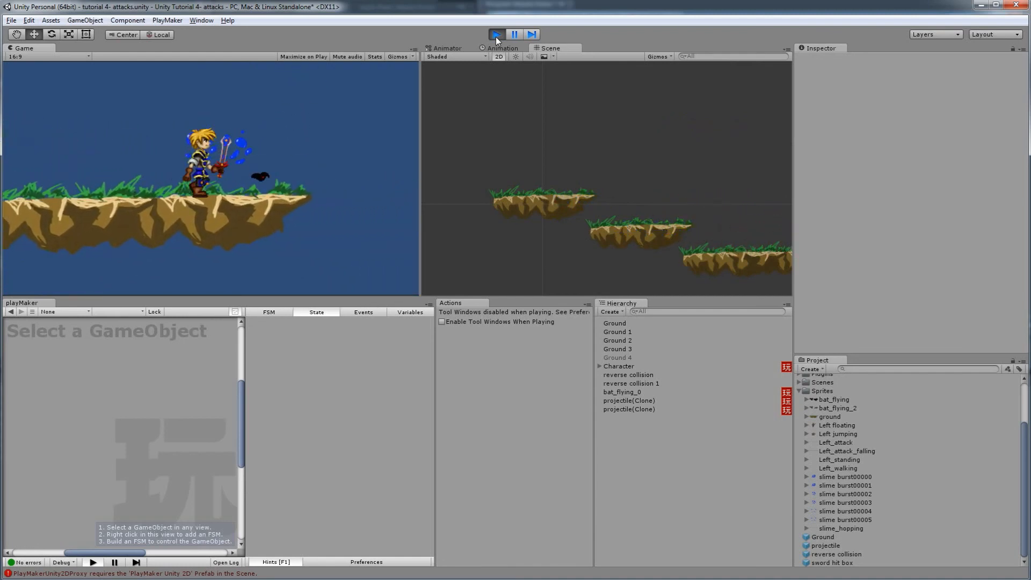
Attack the bat near the third platform's far edge, turning the character to face it.
{"action": "key", "text": "z"}
{"action": "key", "text": "Right"}
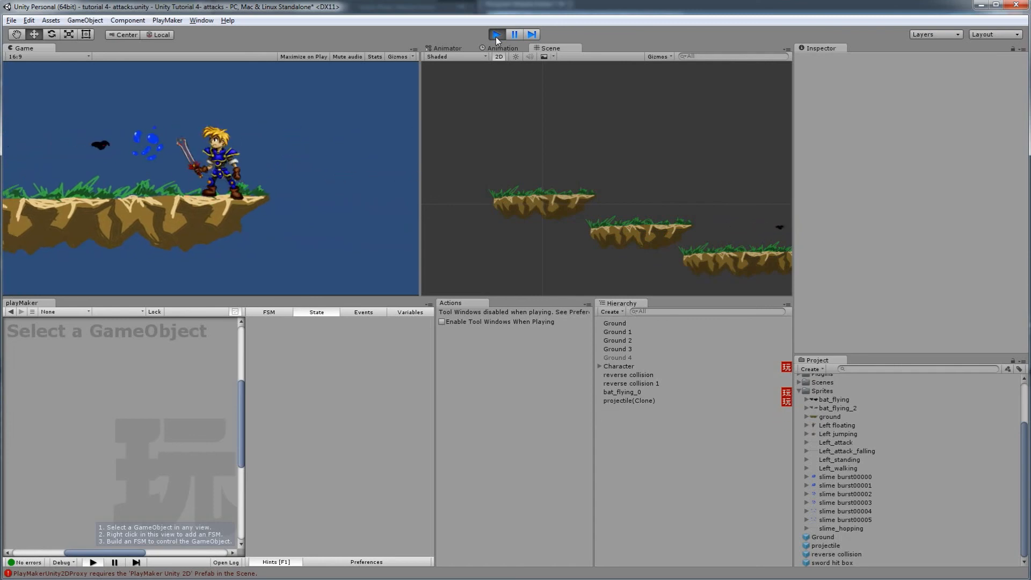
{"action": "key", "text": "Left"}
{"action": "key", "text": "Right"}
{"action": "key", "text": "z"}
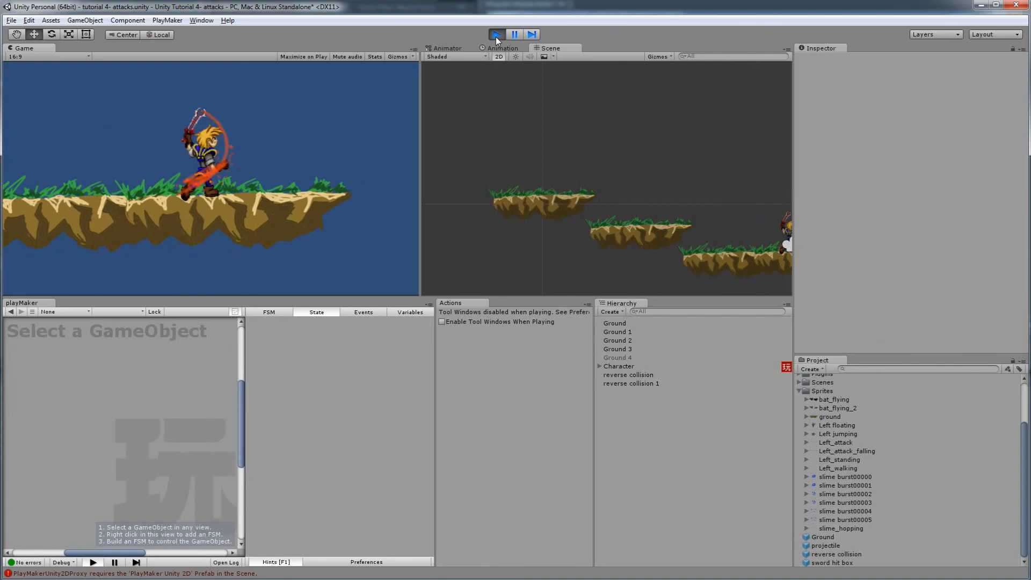
Jump the character above the third platform and move it back and forth there.
{"action": "key", "text": "Left"}
{"action": "key", "text": "space"}
{"action": "key", "text": "Right"}
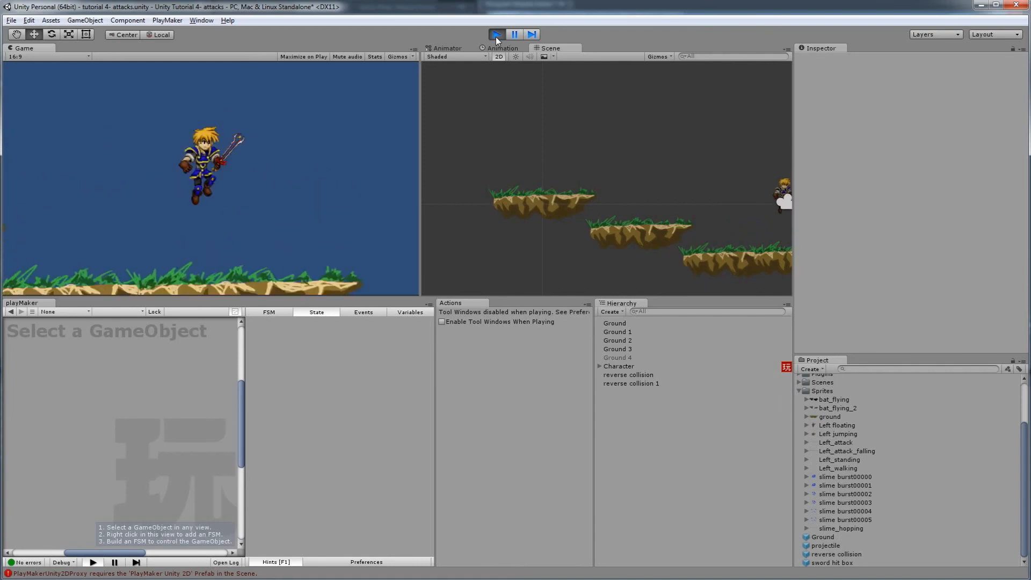
{"action": "key", "text": "Left"}
{"action": "key", "text": "Right"}
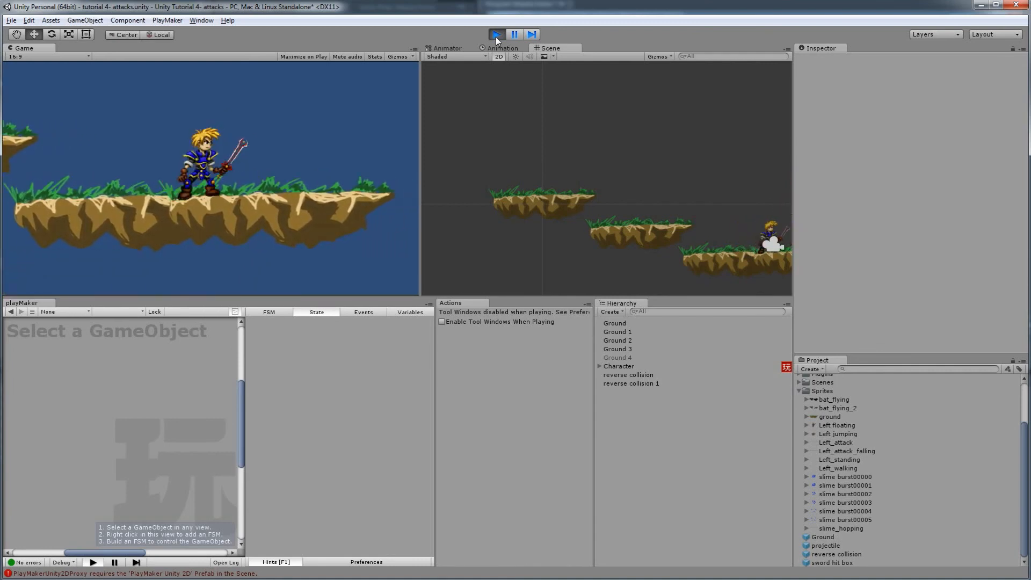